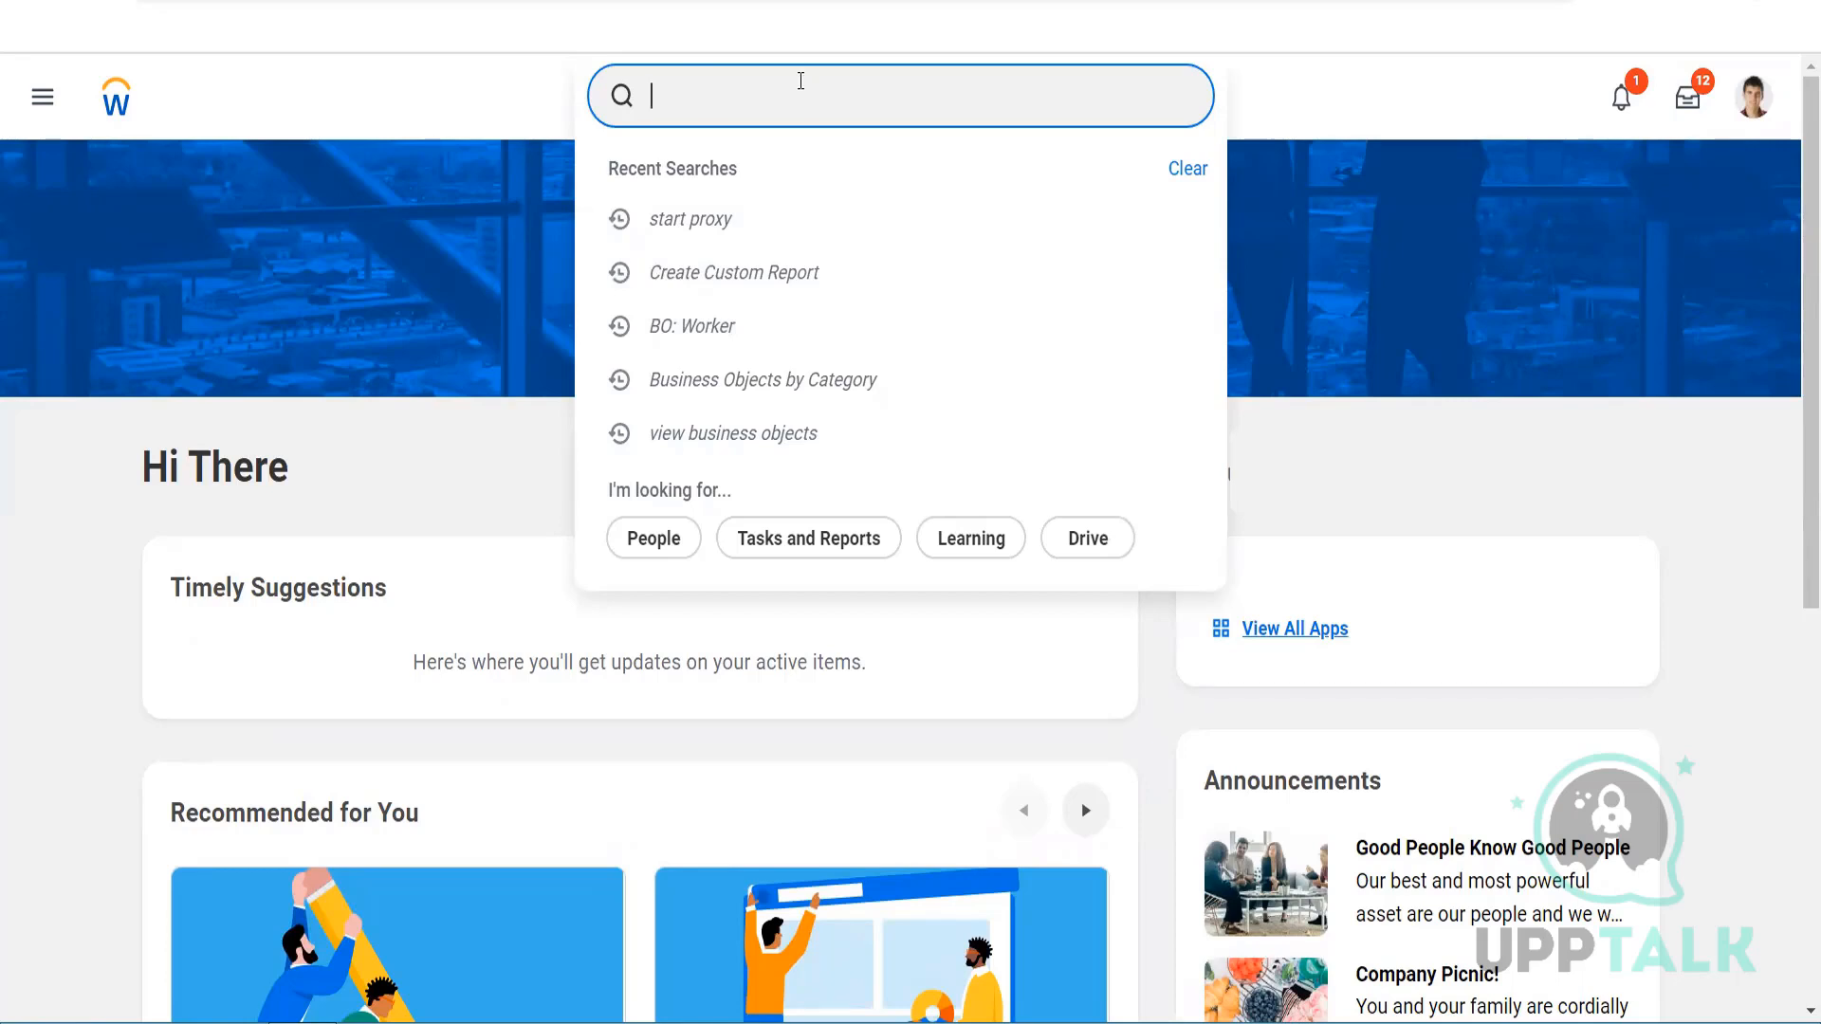
- Open the Create Absence Table task and fill the first tier with priority a, AUT Vacation Plan and AUT Vacation Time Off
{"action": "type", "text": "create absence"}
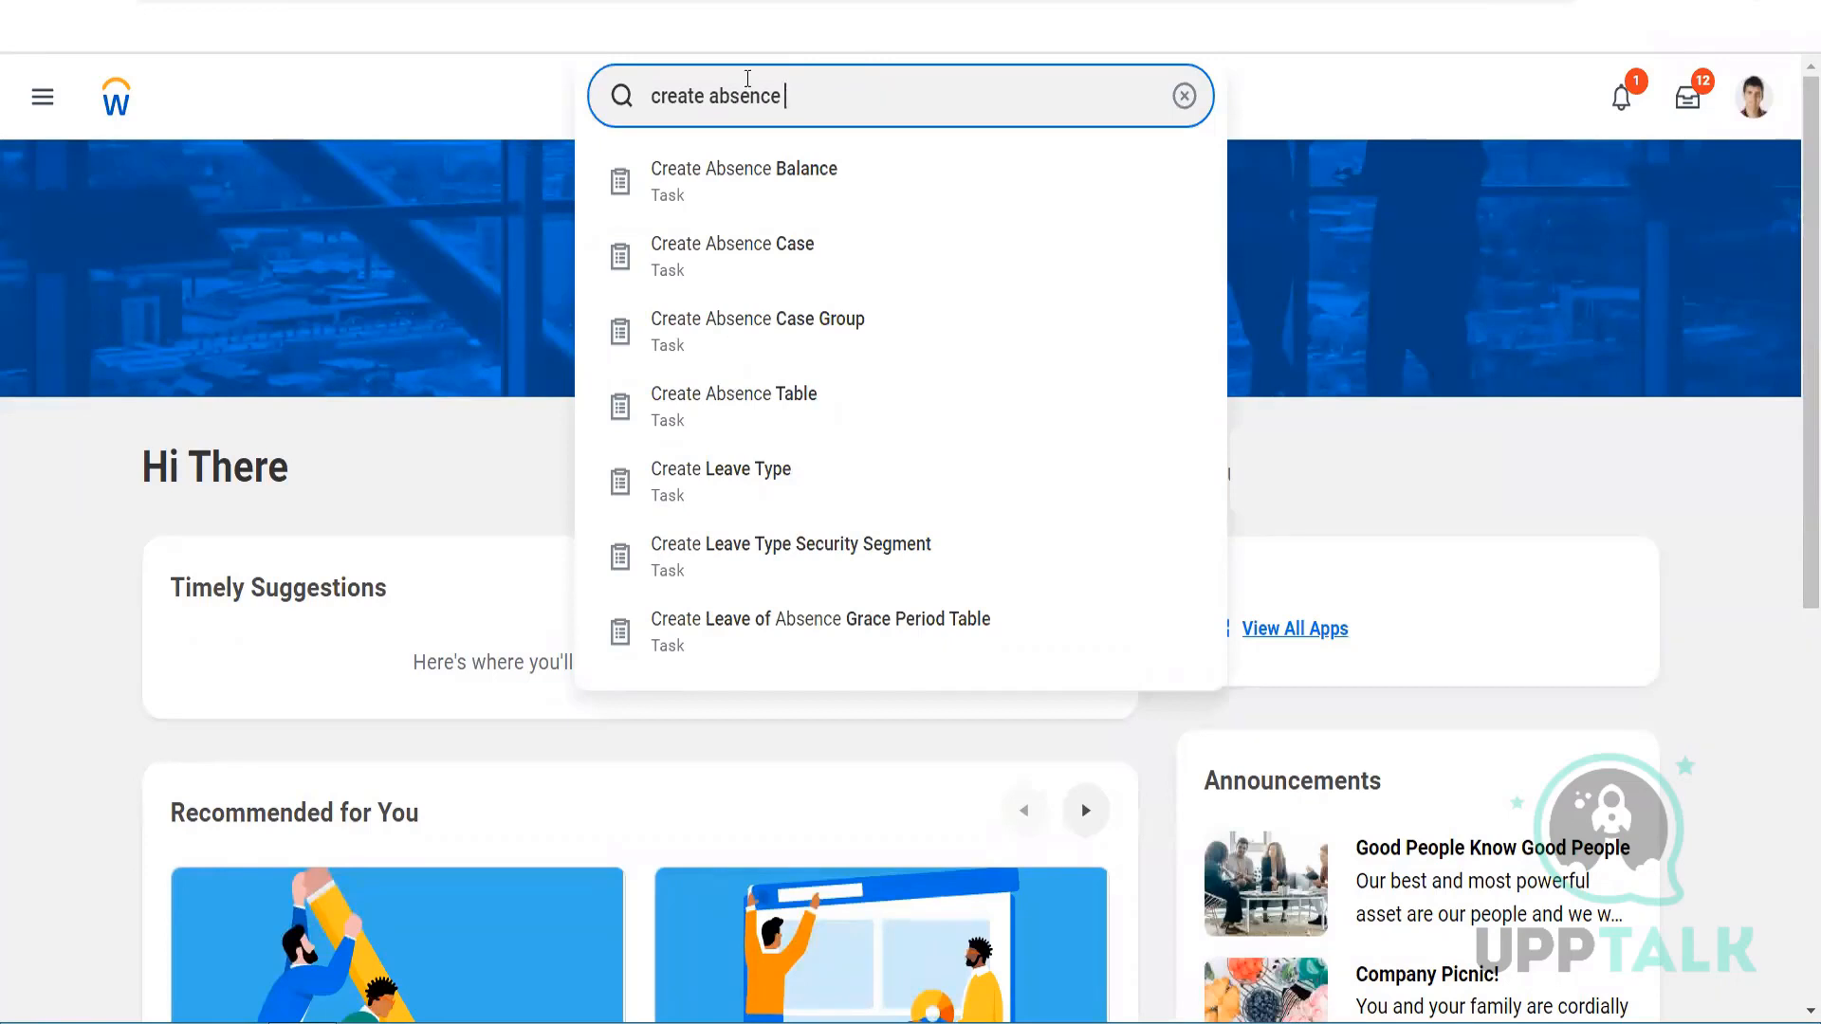
{"action": "left_click", "coordinate": [811, 405]}
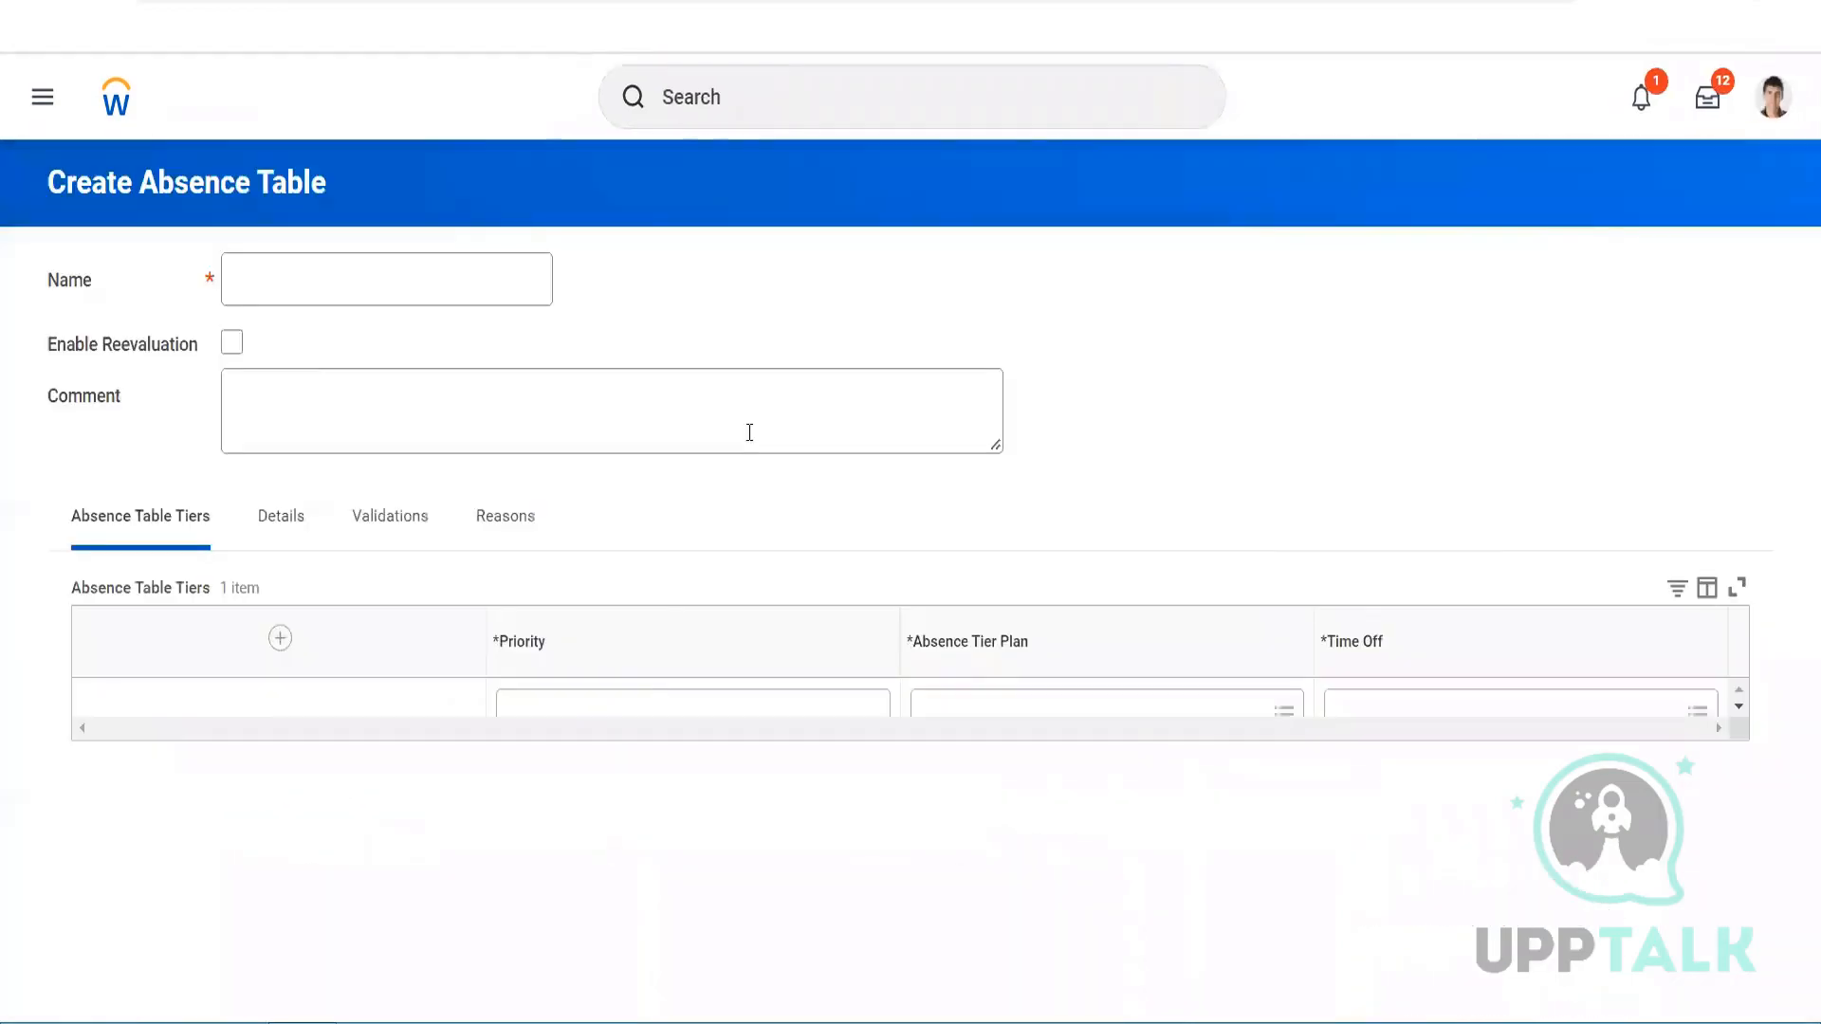
{"action": "left_click", "coordinate": [329, 732]}
{"action": "type", "text": "a"}
{"action": "left_click", "coordinate": [739, 730]}
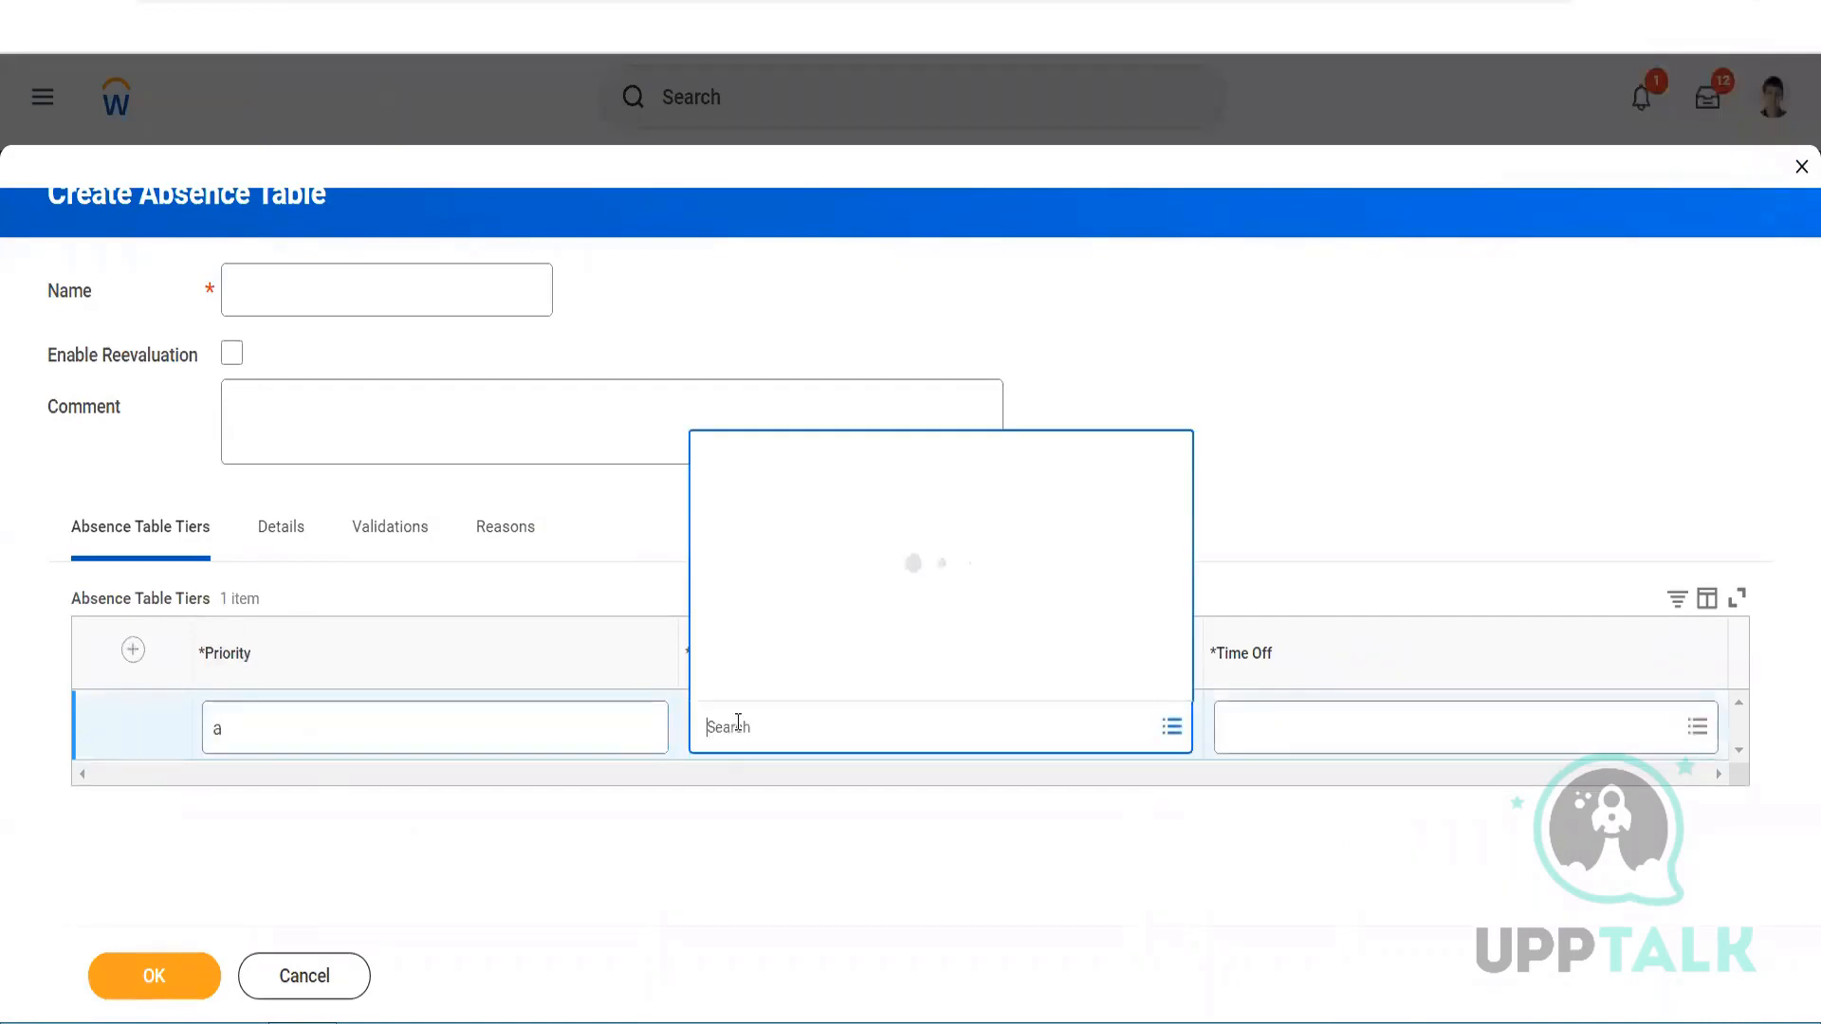
{"action": "type", "text": "Ind Vacation"}
{"action": "key", "text": "Return"}
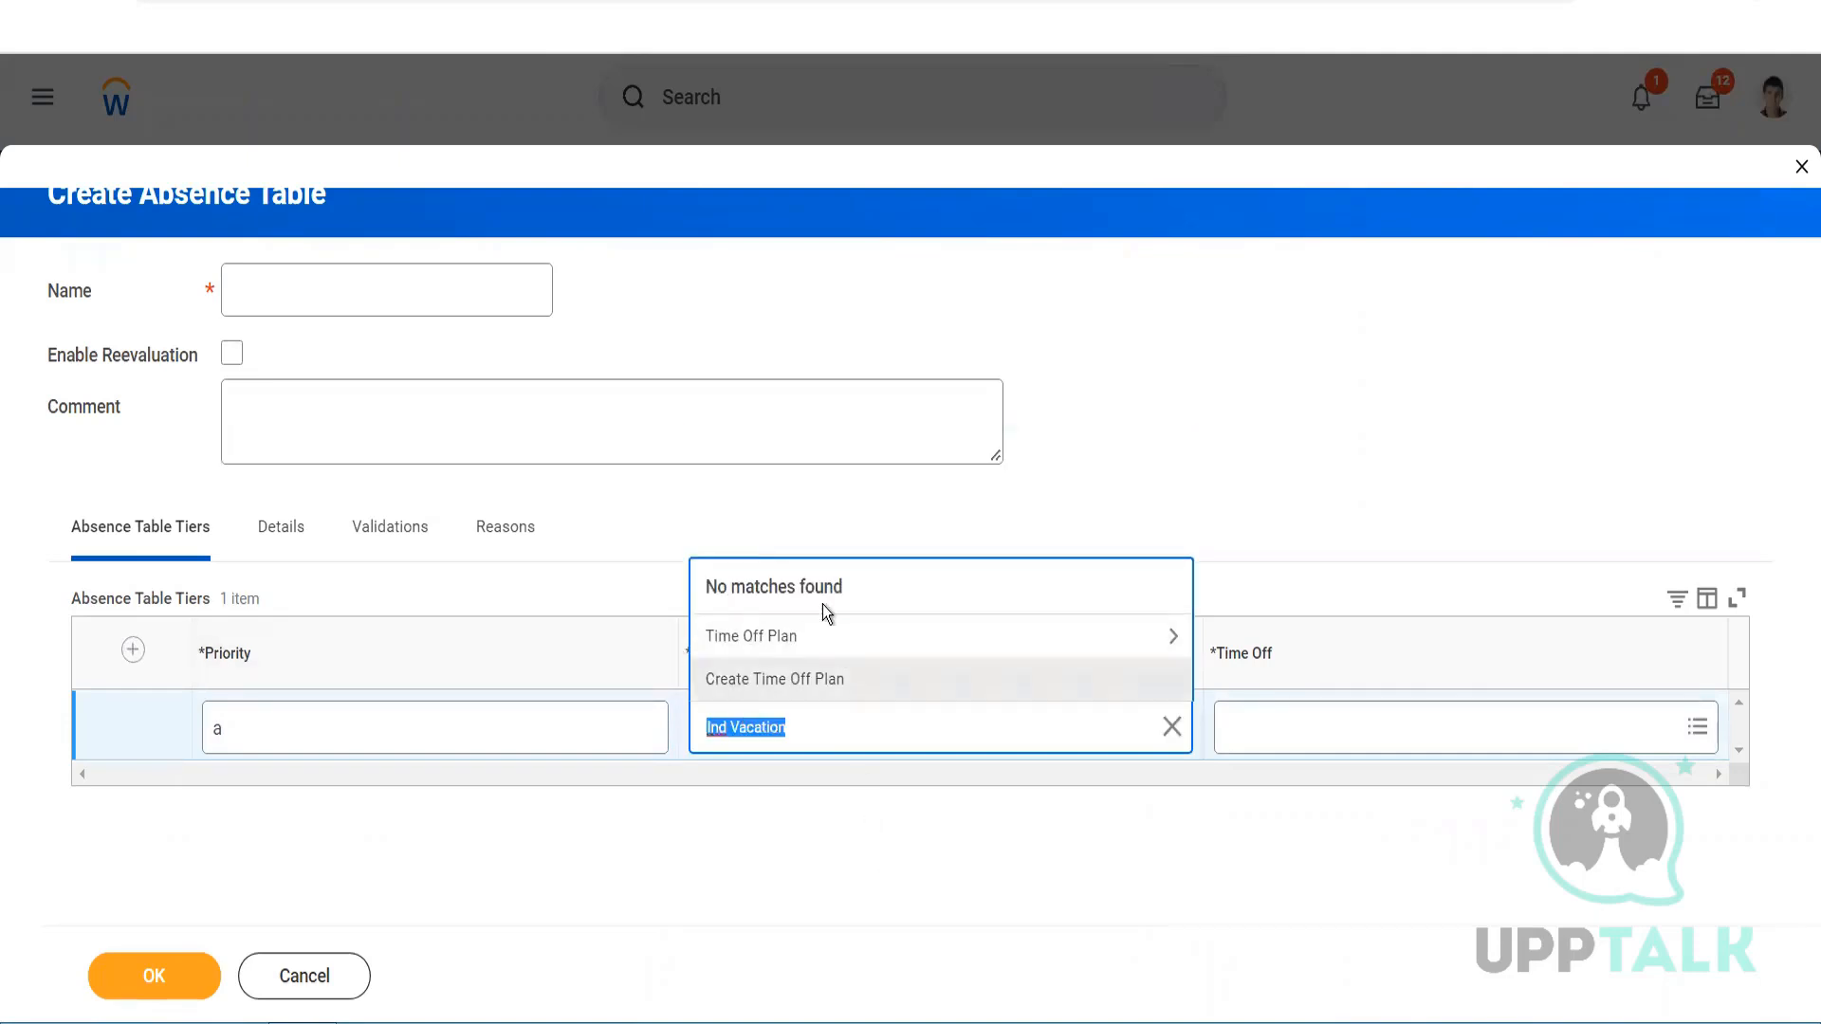
{"action": "left_click", "coordinate": [863, 637]}
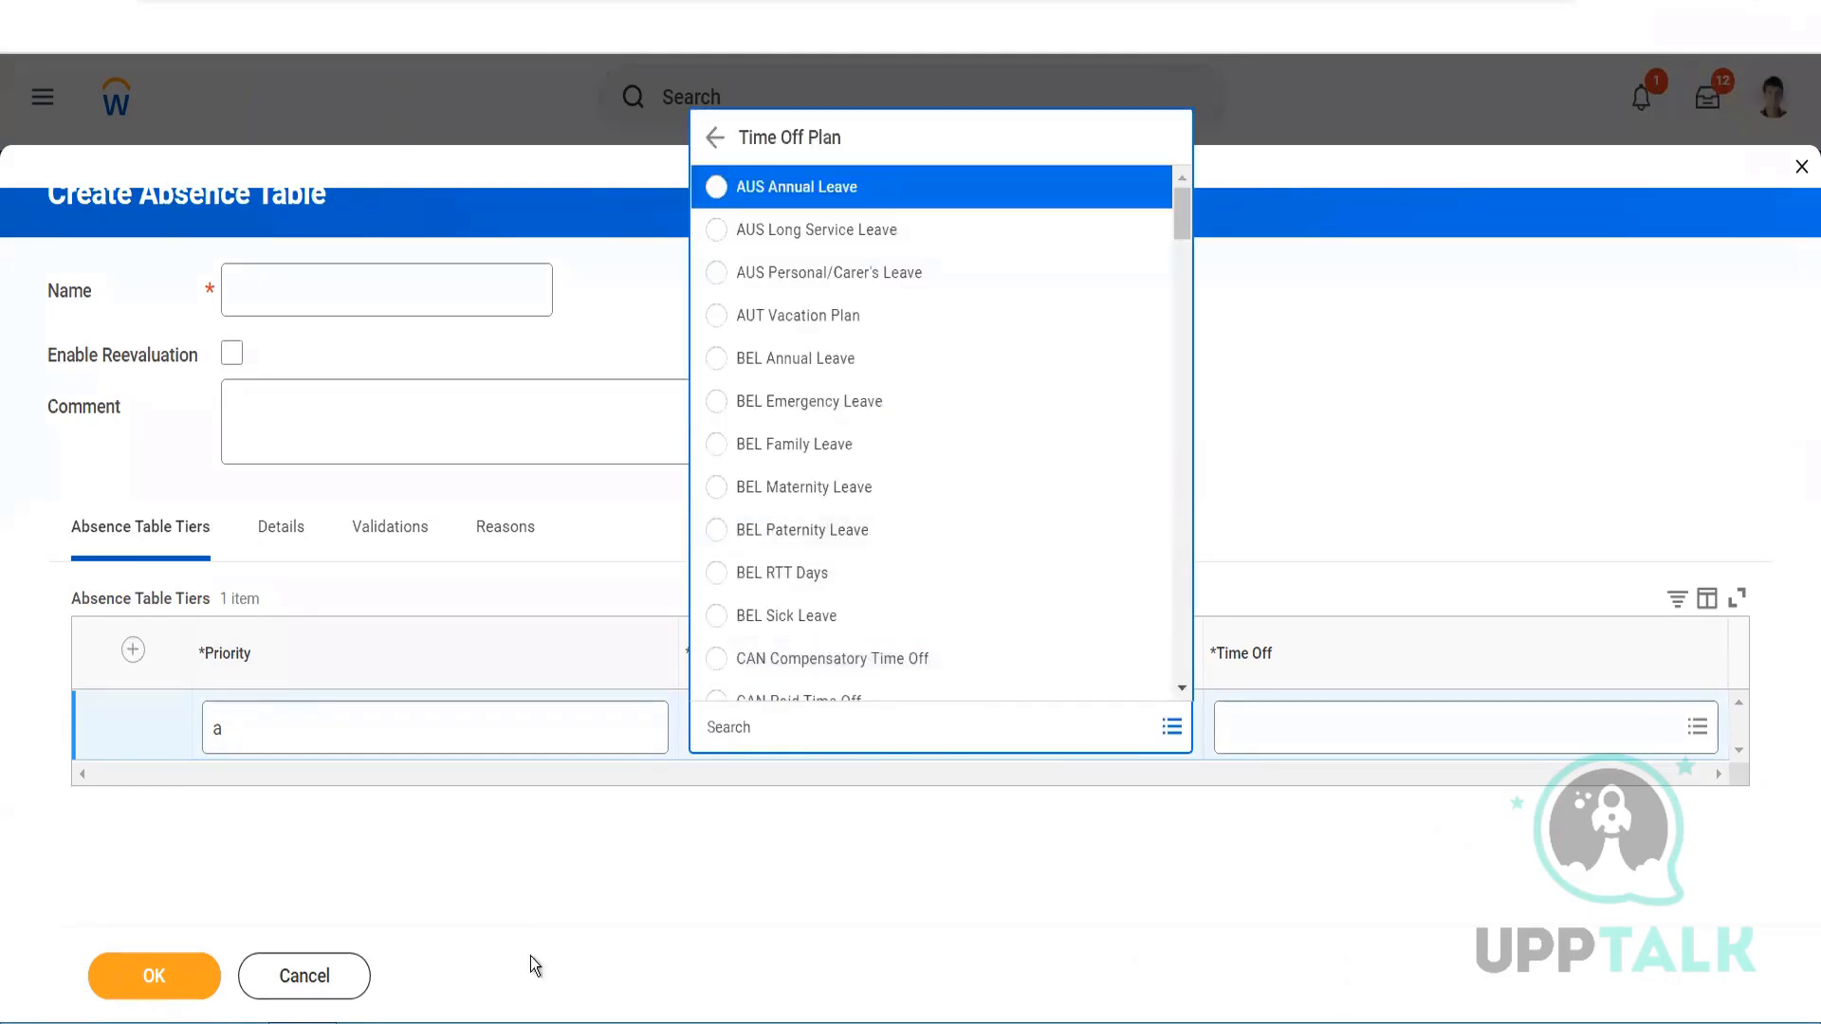
{"action": "left_click", "coordinate": [787, 315]}
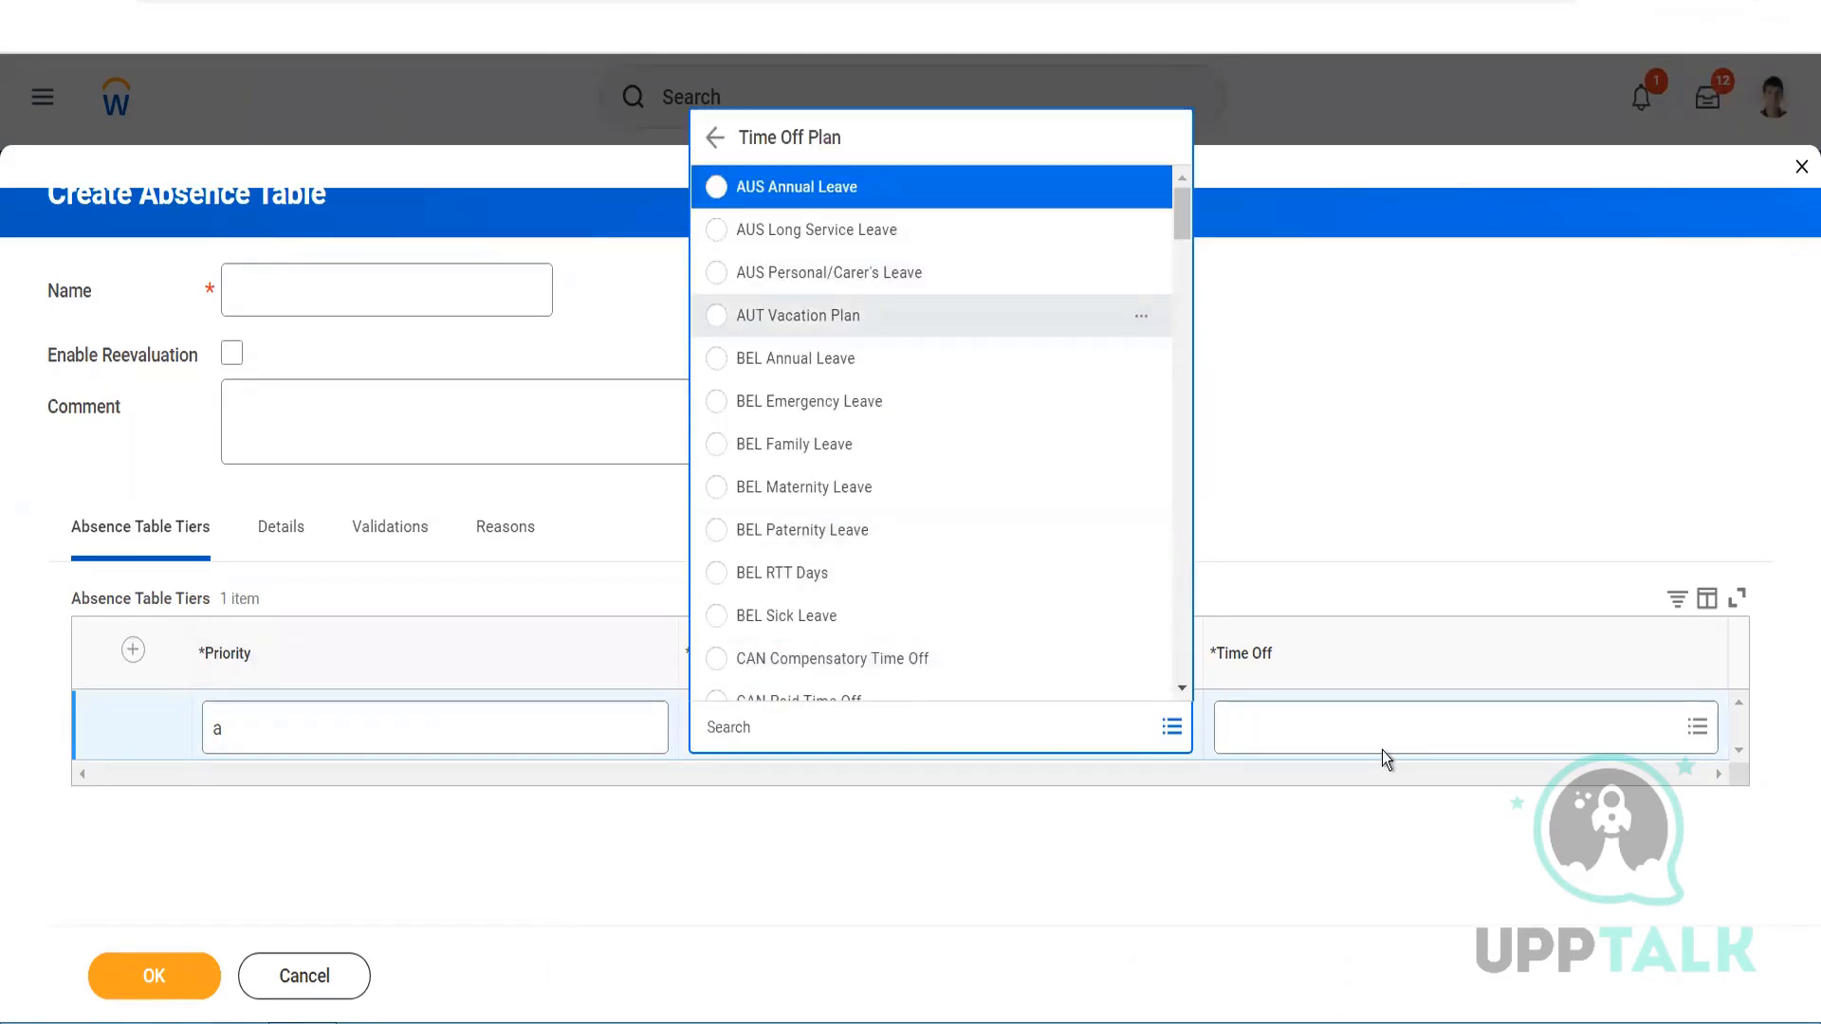
{"action": "left_click", "coordinate": [1354, 722]}
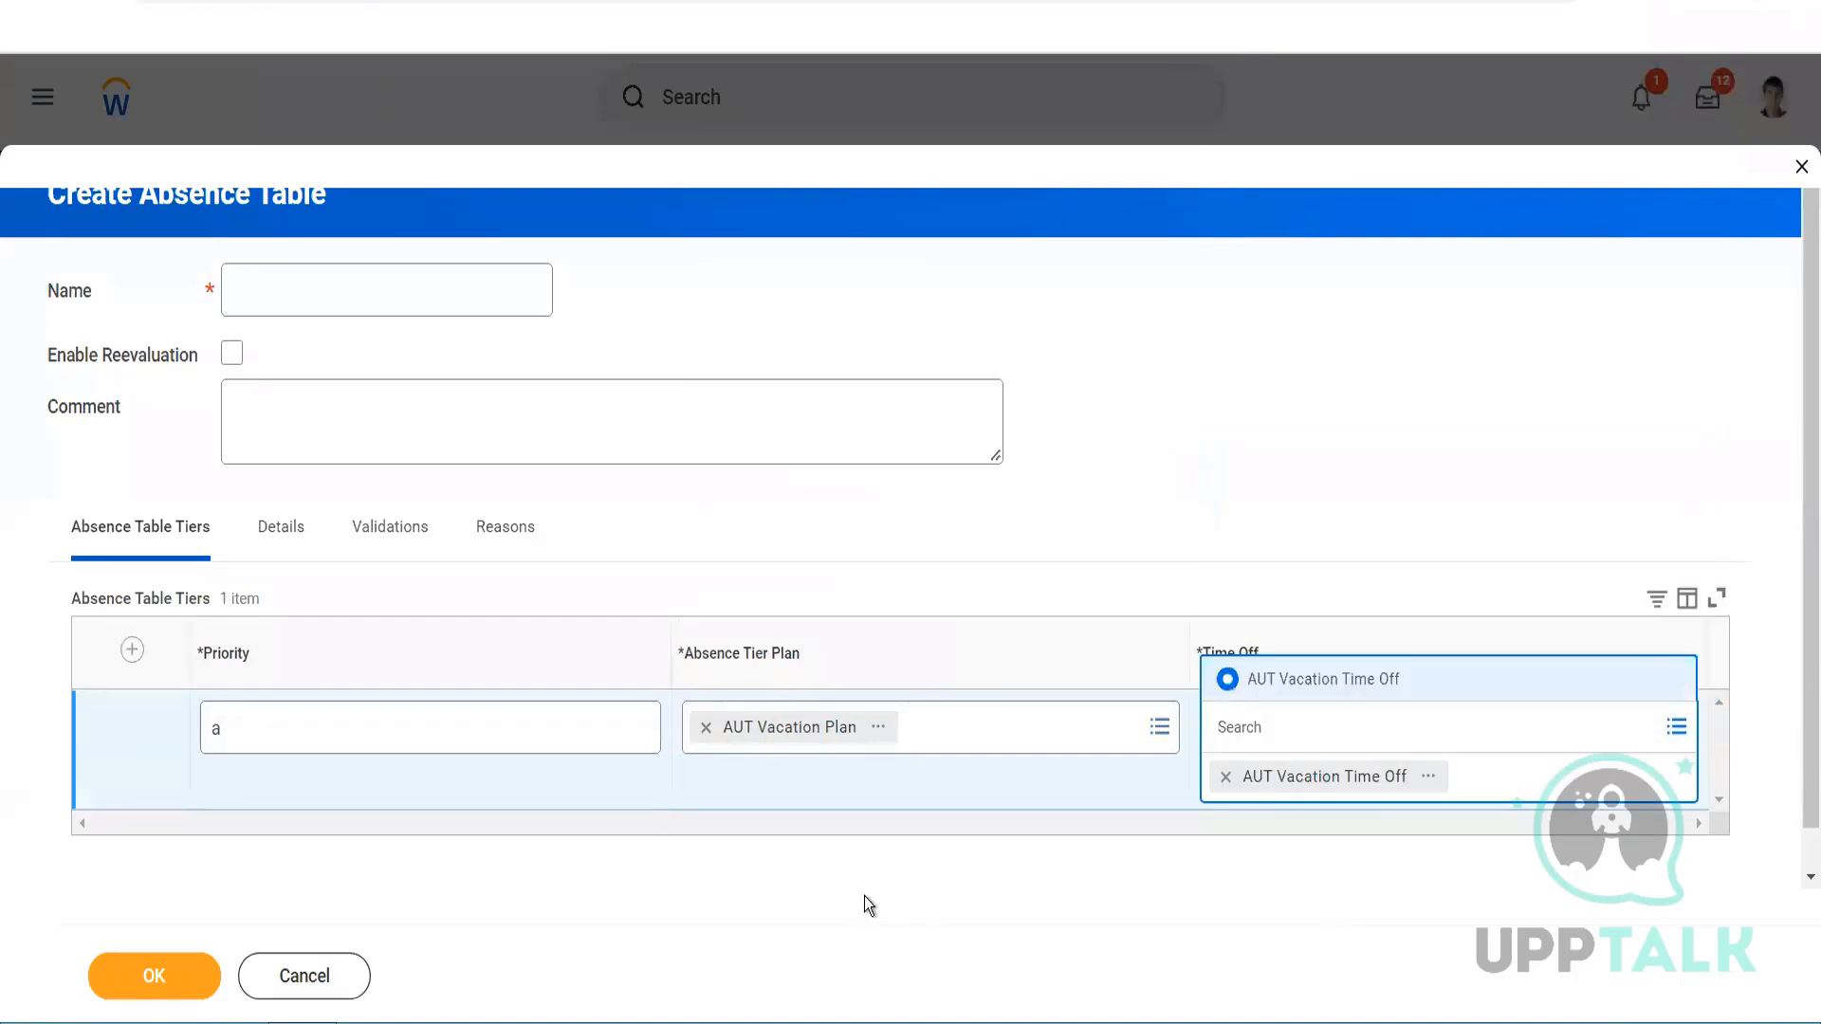
- Add a second tier with priority b, DEU Vacation Plan and DEU Vacation Time Off
{"action": "left_click", "coordinate": [132, 649]}
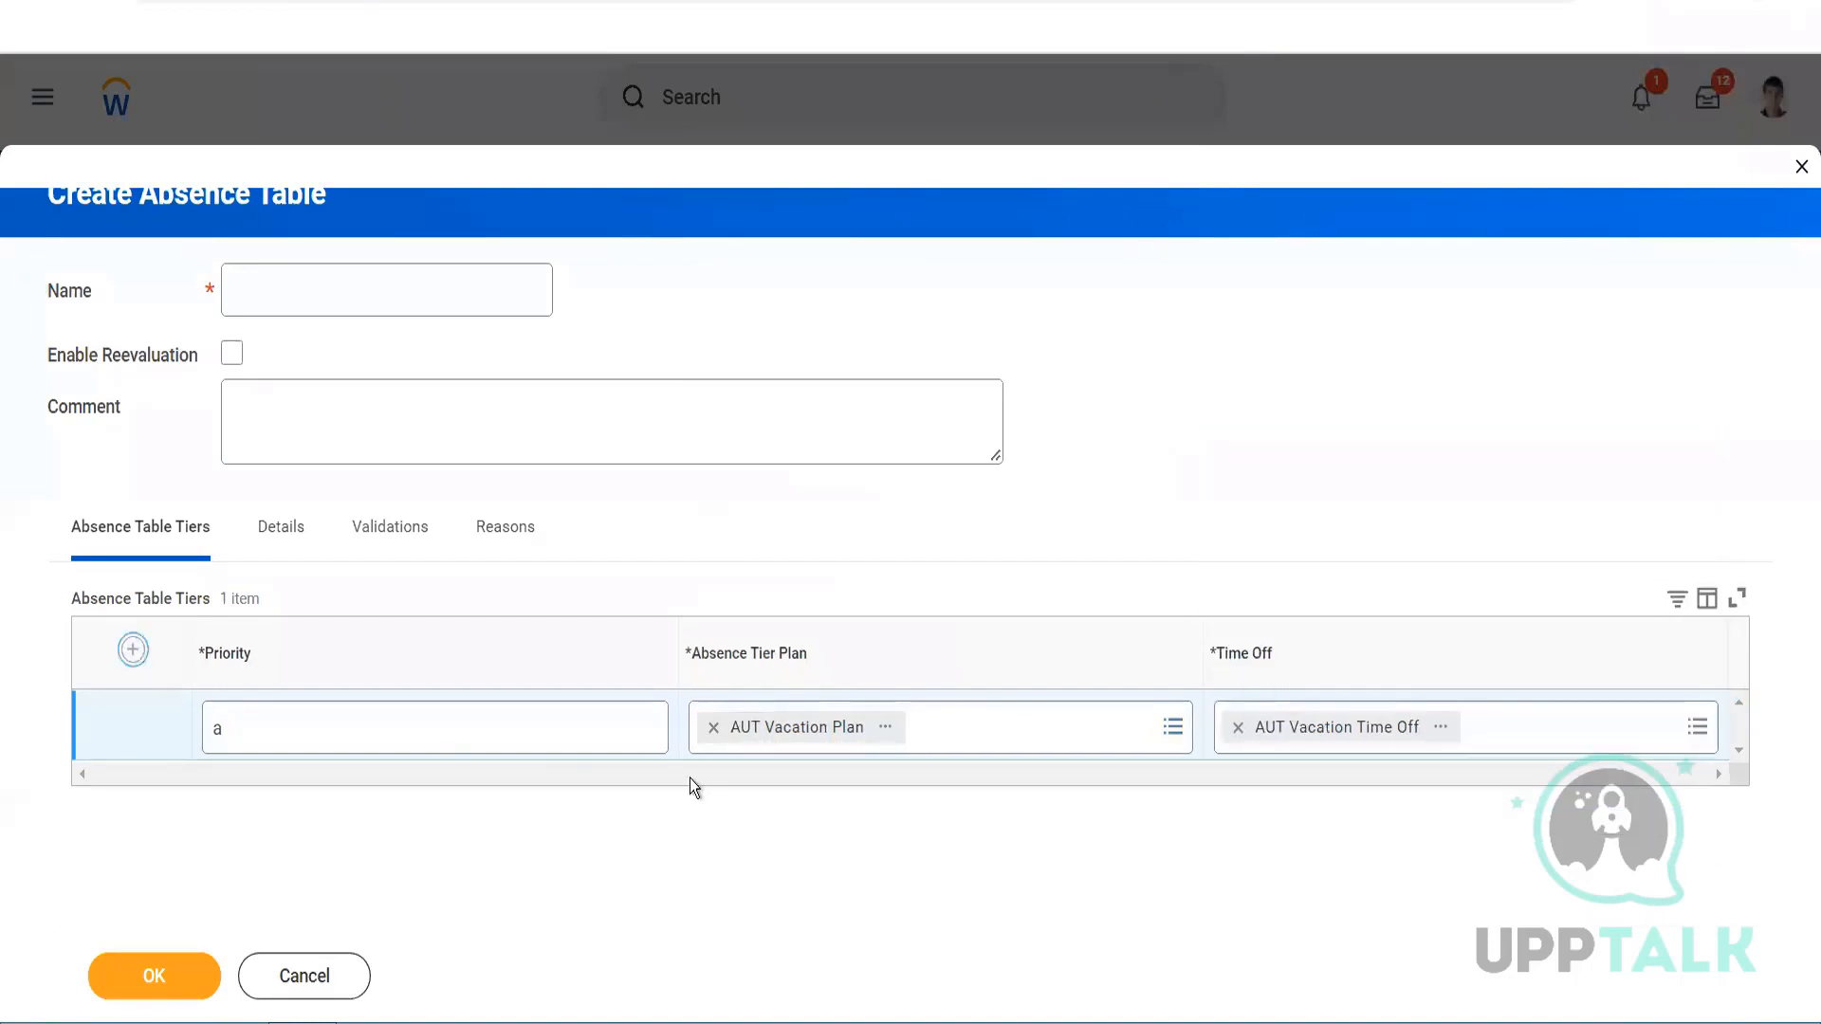
{"action": "left_click", "coordinate": [350, 715]}
{"action": "type", "text": "b"}
{"action": "left_click", "coordinate": [814, 734]}
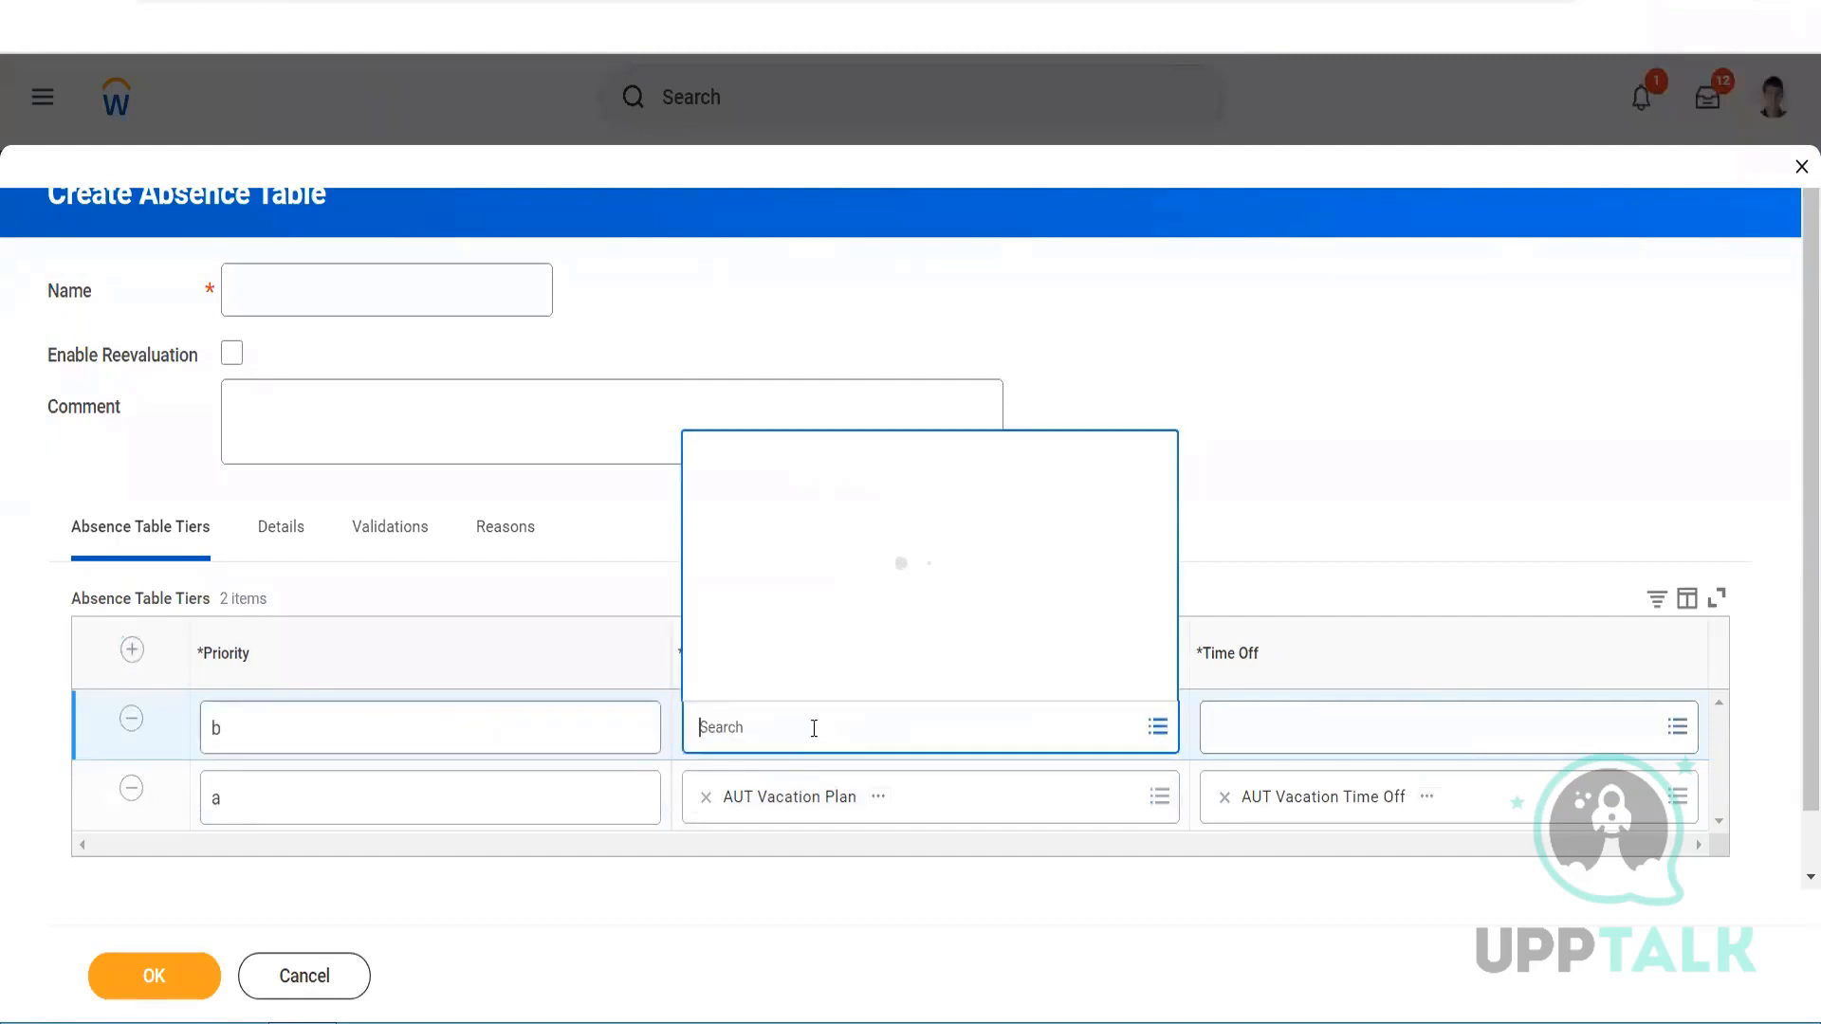
{"action": "type", "text": "AUT"}
{"action": "key", "text": "Return"}
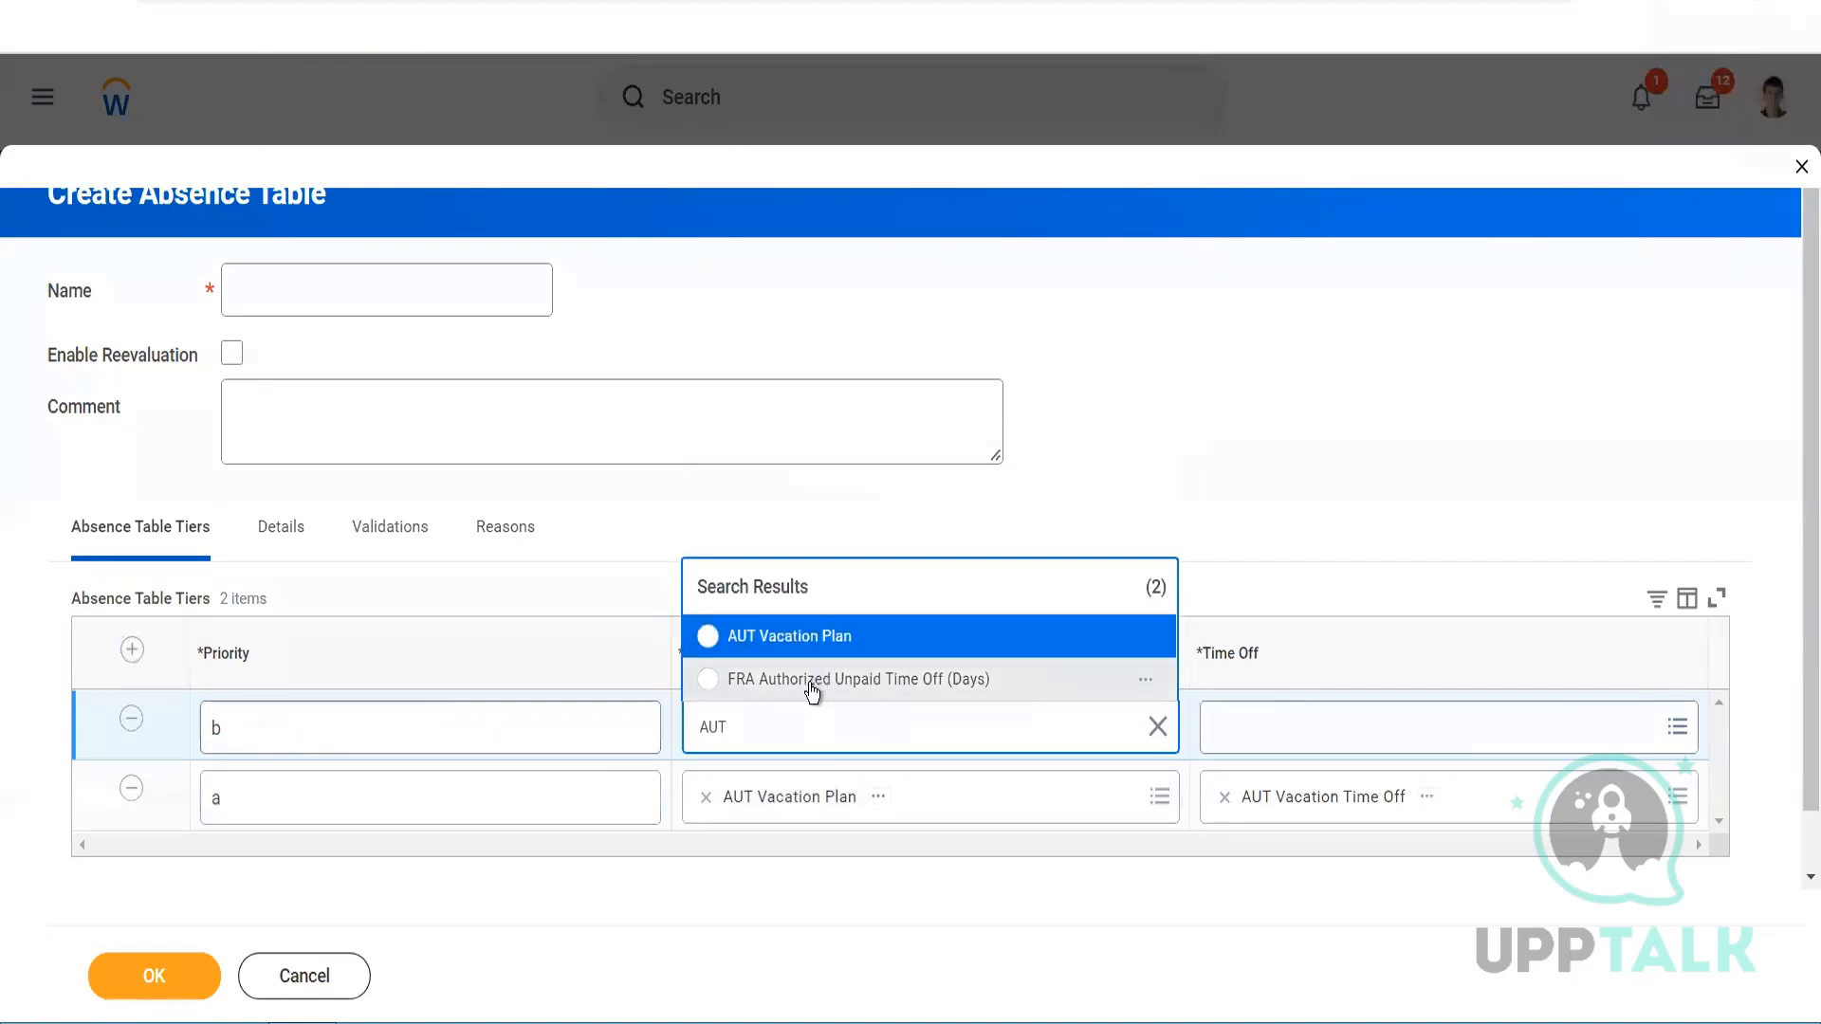
{"action": "left_click_drag", "start_coordinate": [745, 728], "coordinate": [587, 707]}
{"action": "type", "text": "Vacation"}
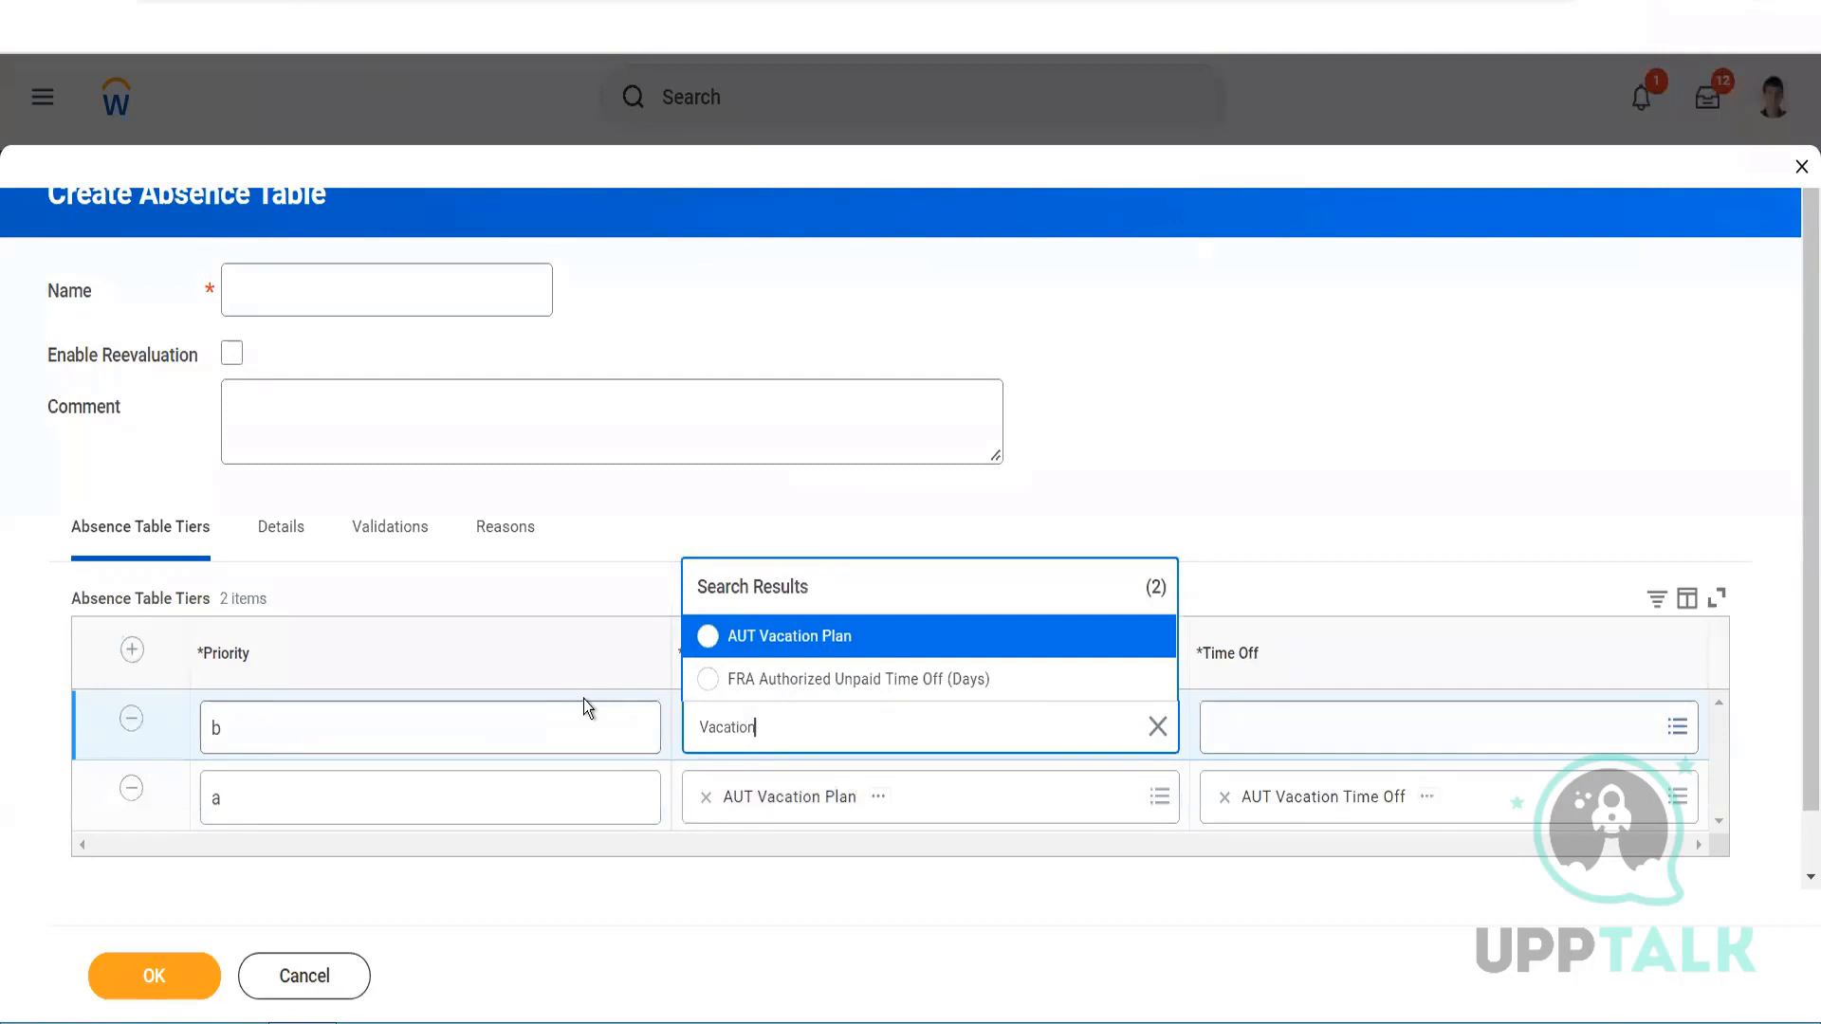
{"action": "key", "text": "Return"}
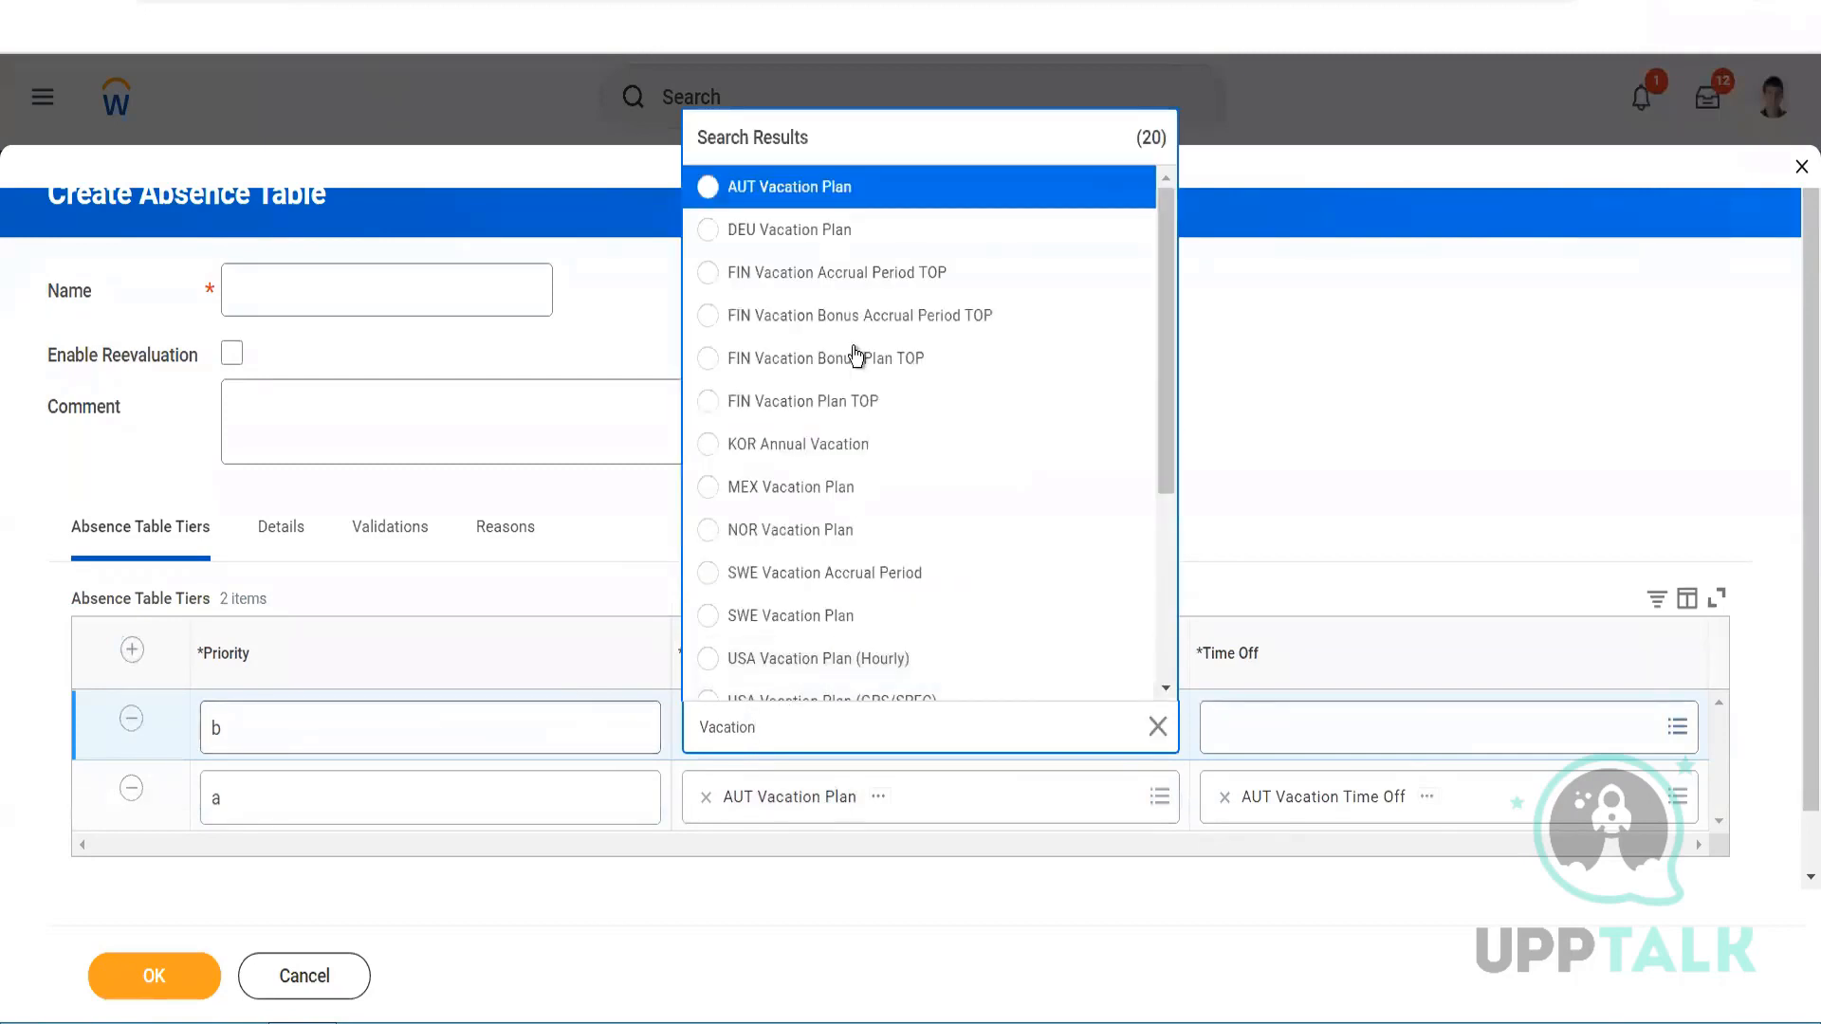
{"action": "left_click", "coordinate": [829, 228]}
{"action": "left_click", "coordinate": [1293, 752]}
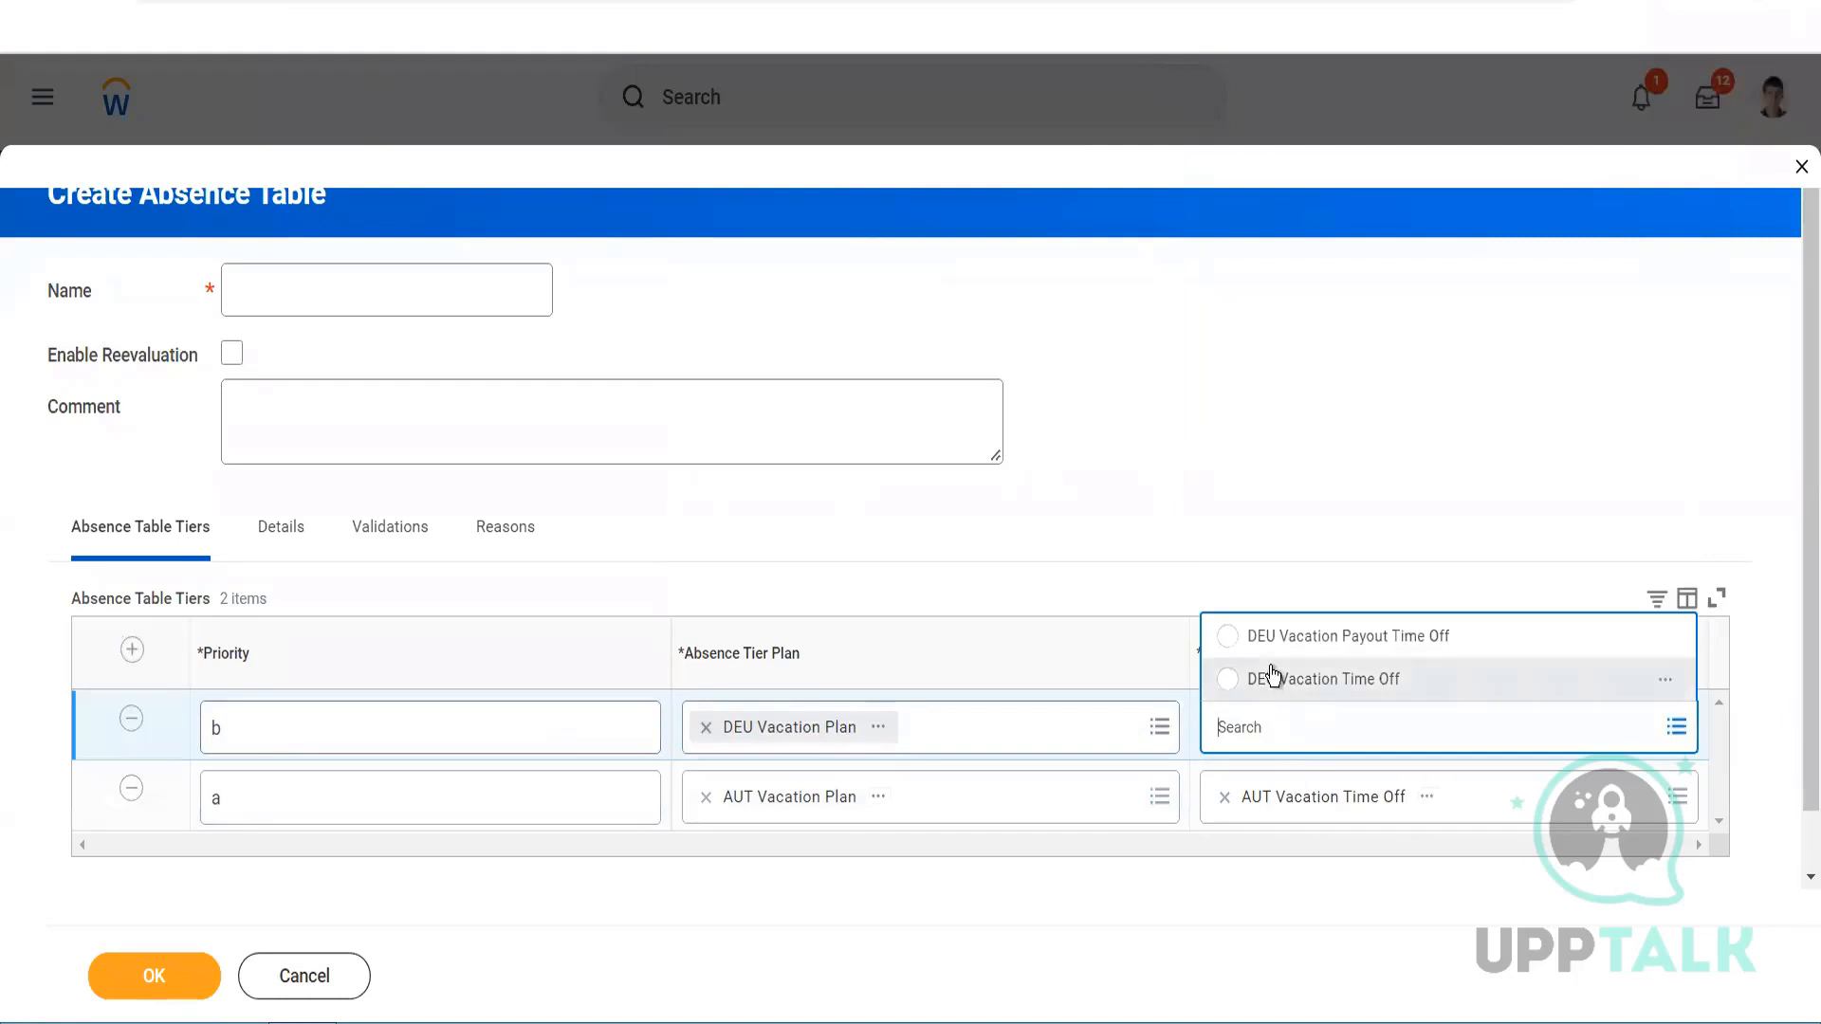
{"action": "left_click", "coordinate": [1276, 683]}
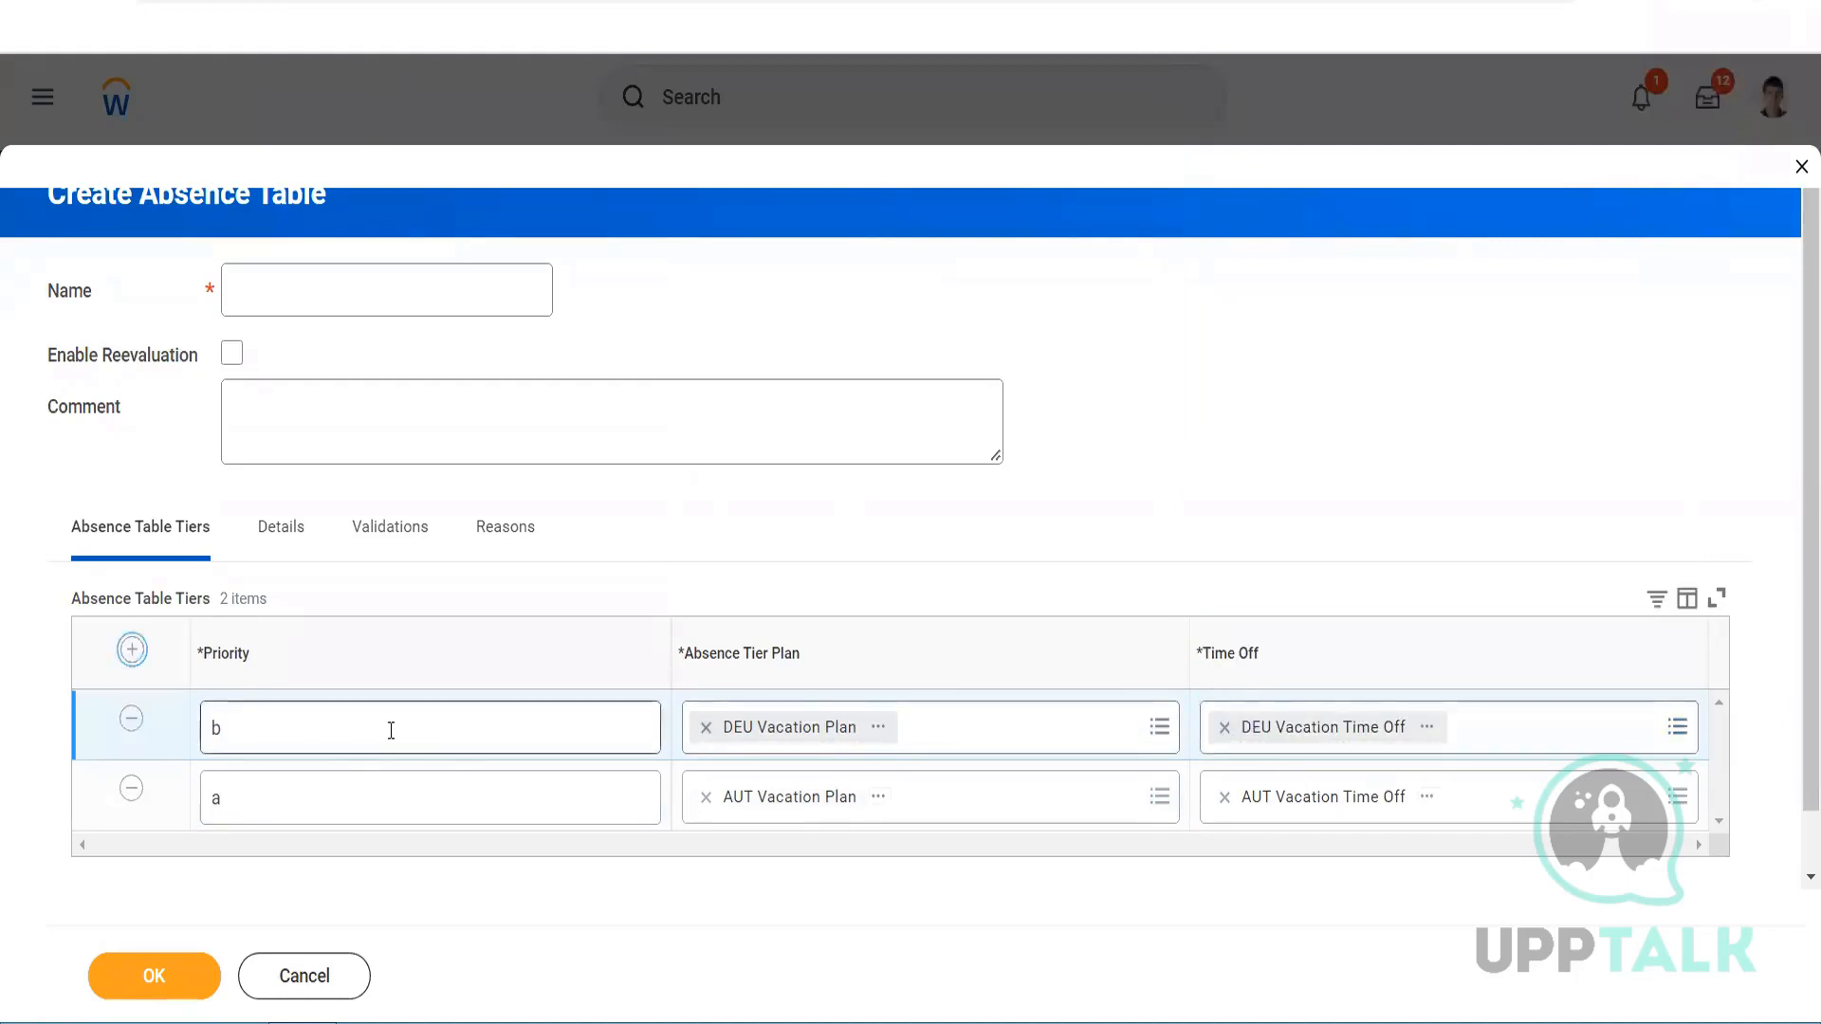
- Add a third tier with priority c, the KOR Annual Vacation plan and KOR Annual Vacation Time Off
{"action": "key", "text": "Return"}
{"action": "left_click", "coordinate": [355, 718]}
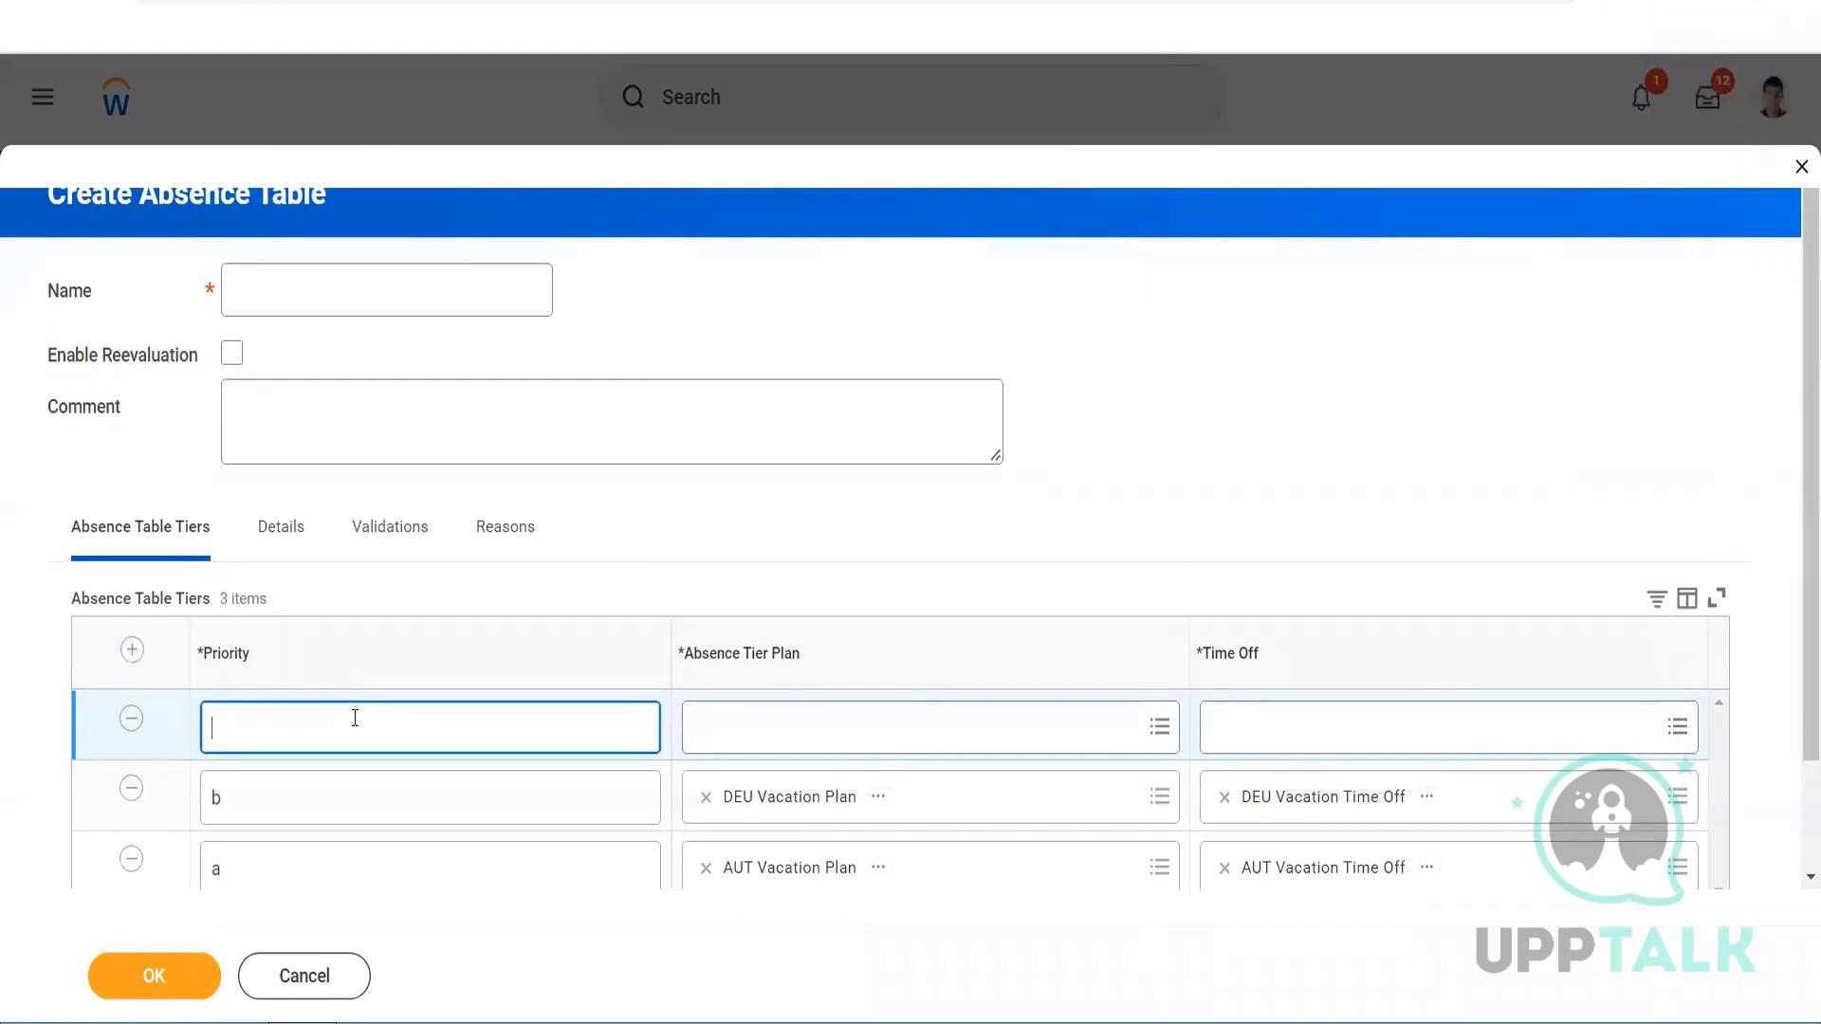
{"action": "type", "text": "c"}
{"action": "left_click", "coordinate": [793, 727]}
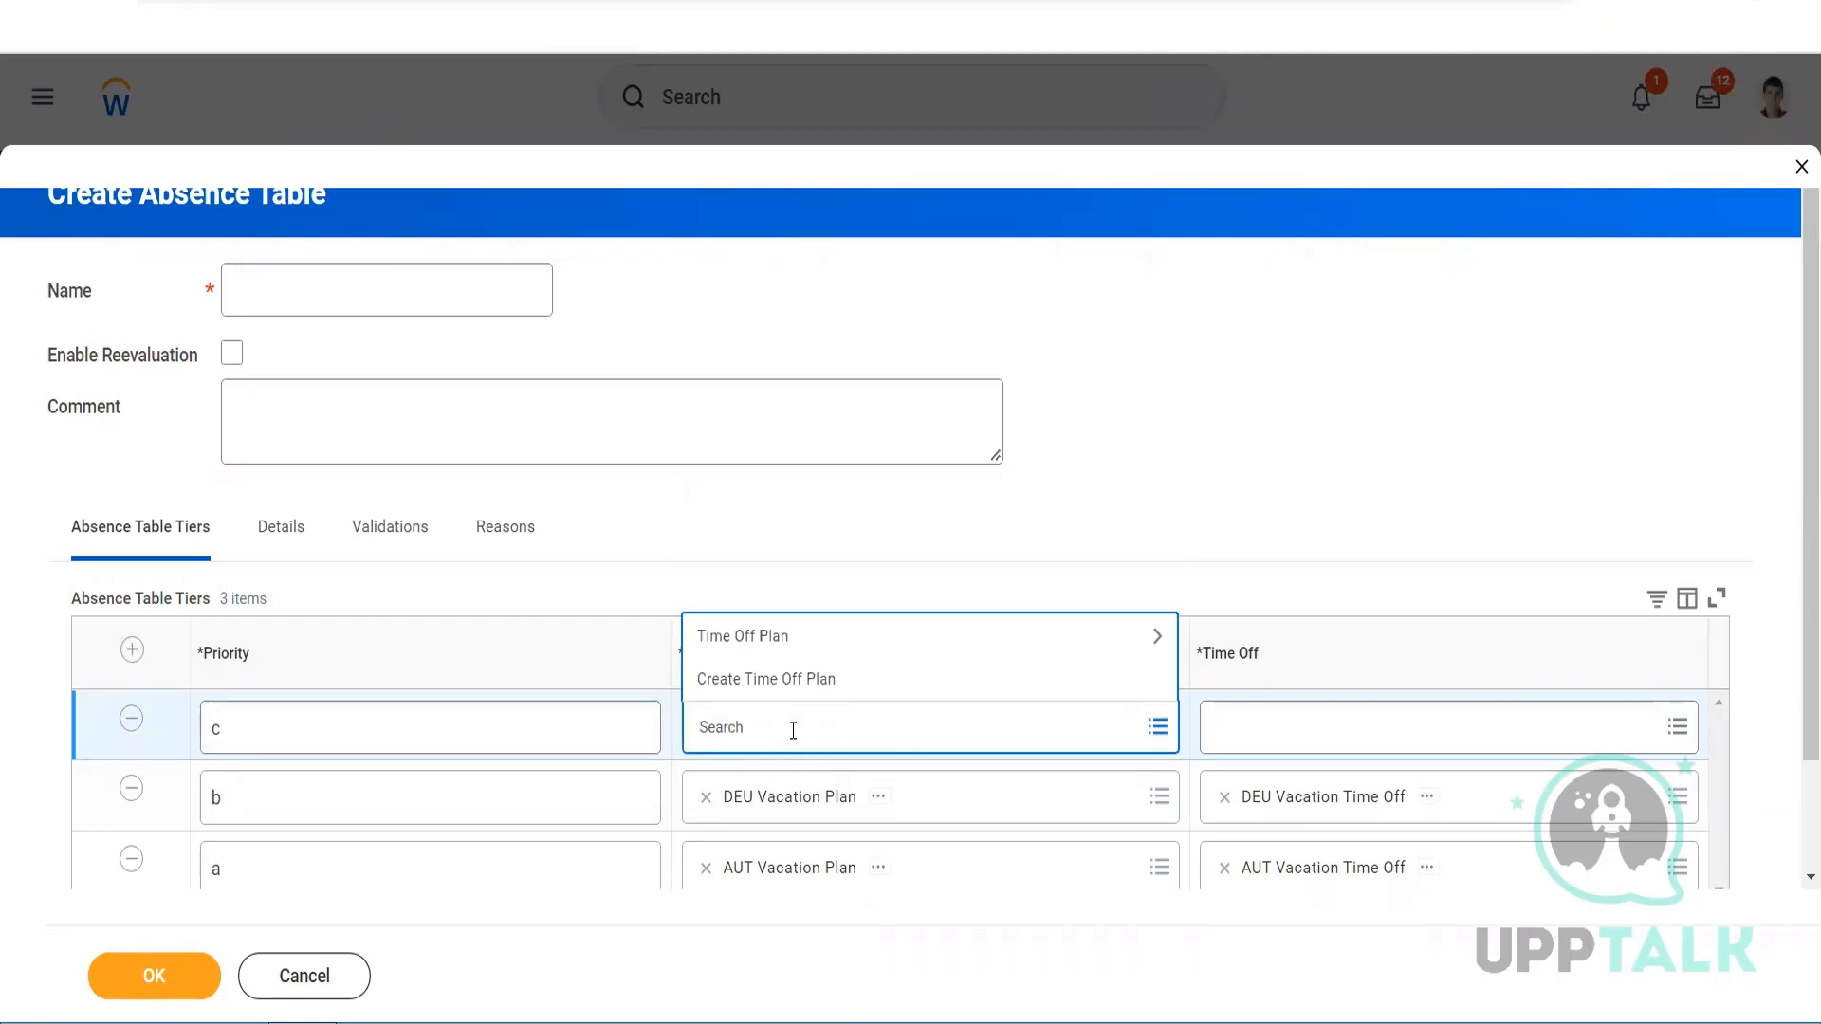
{"action": "type", "text": "Vacation"}
{"action": "key", "text": "Return"}
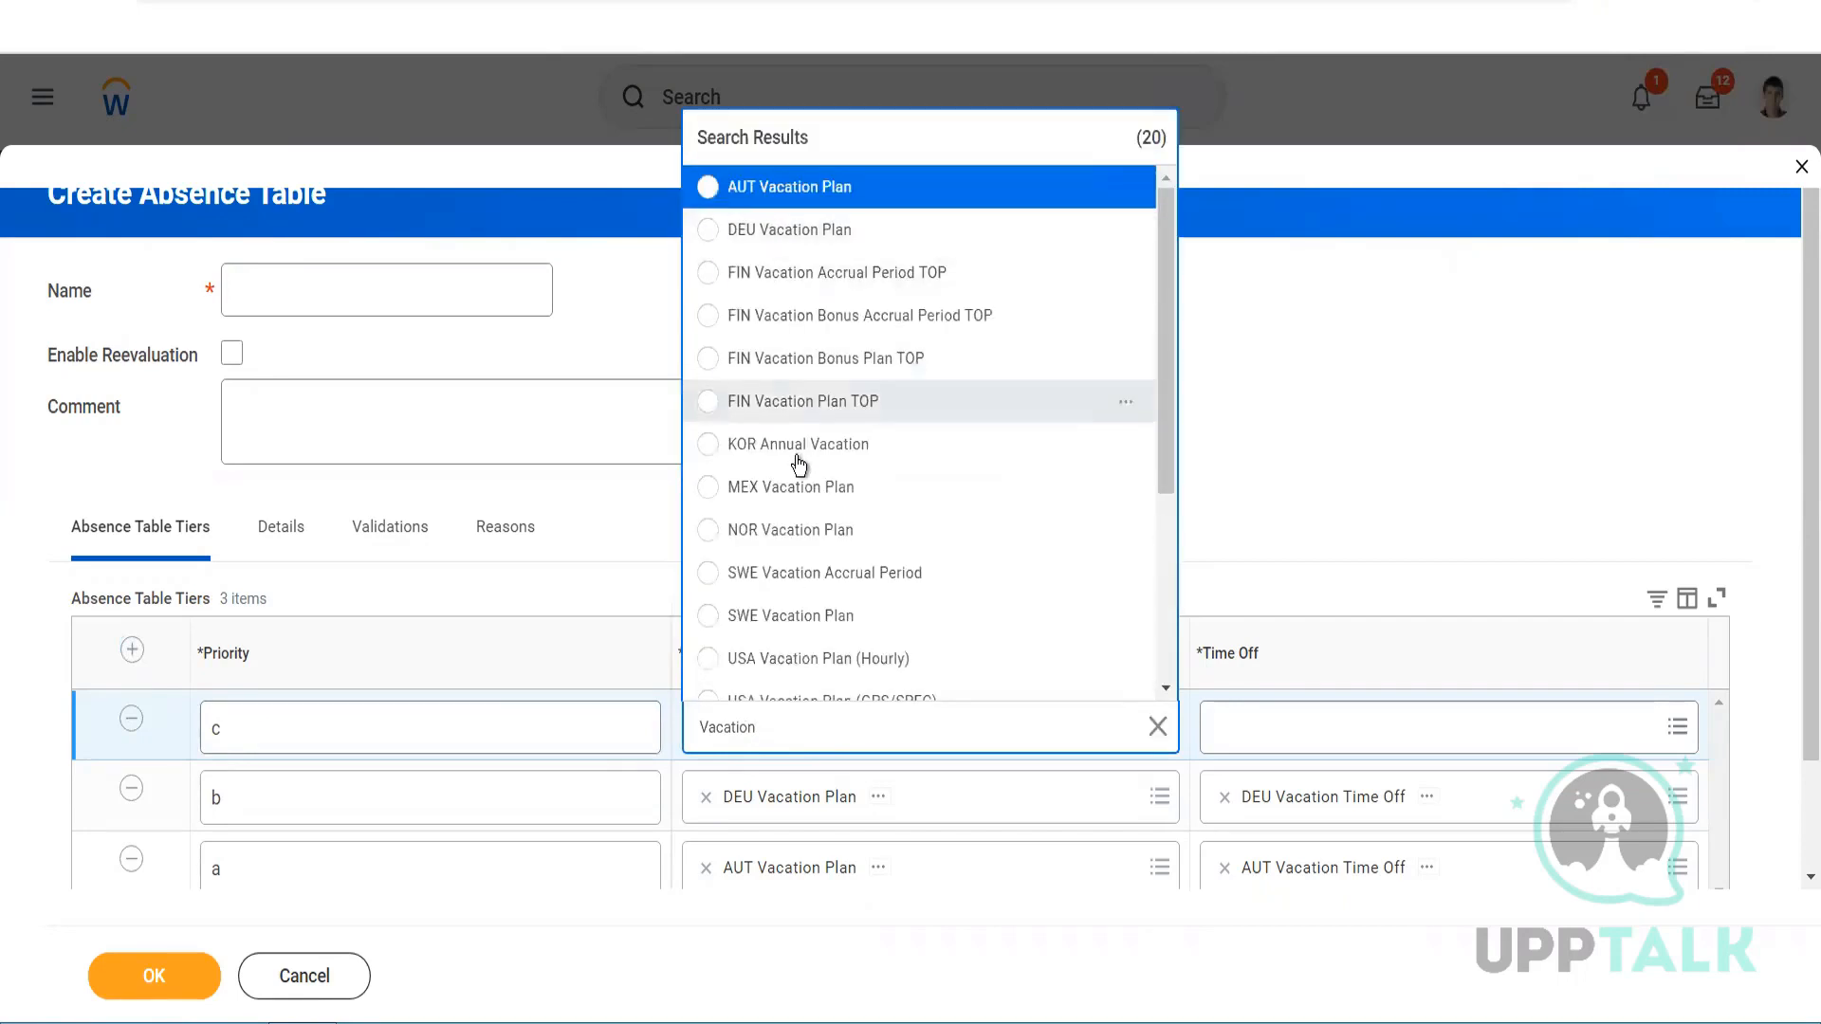
{"action": "left_click", "coordinate": [802, 459]}
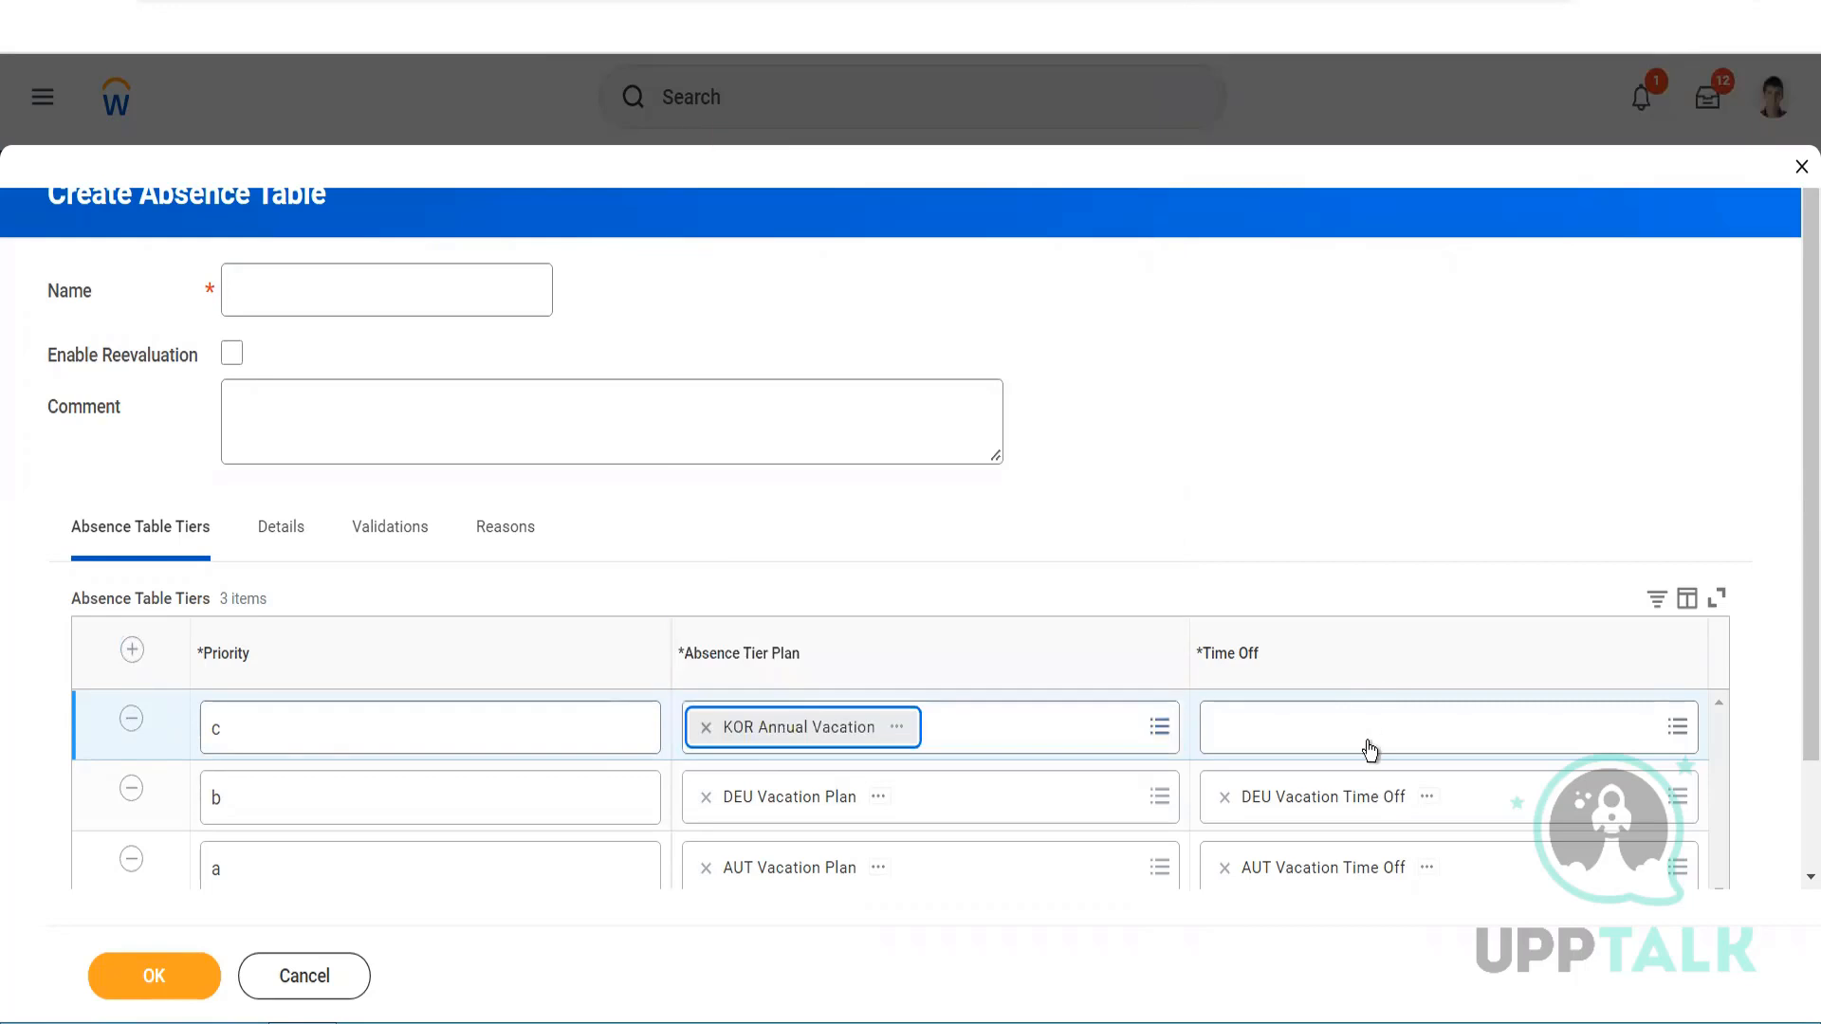
- Name the absence table Vacation and try to submit it
{"action": "left_click", "coordinate": [295, 304]}
{"action": "type", "text": "Vacation"}
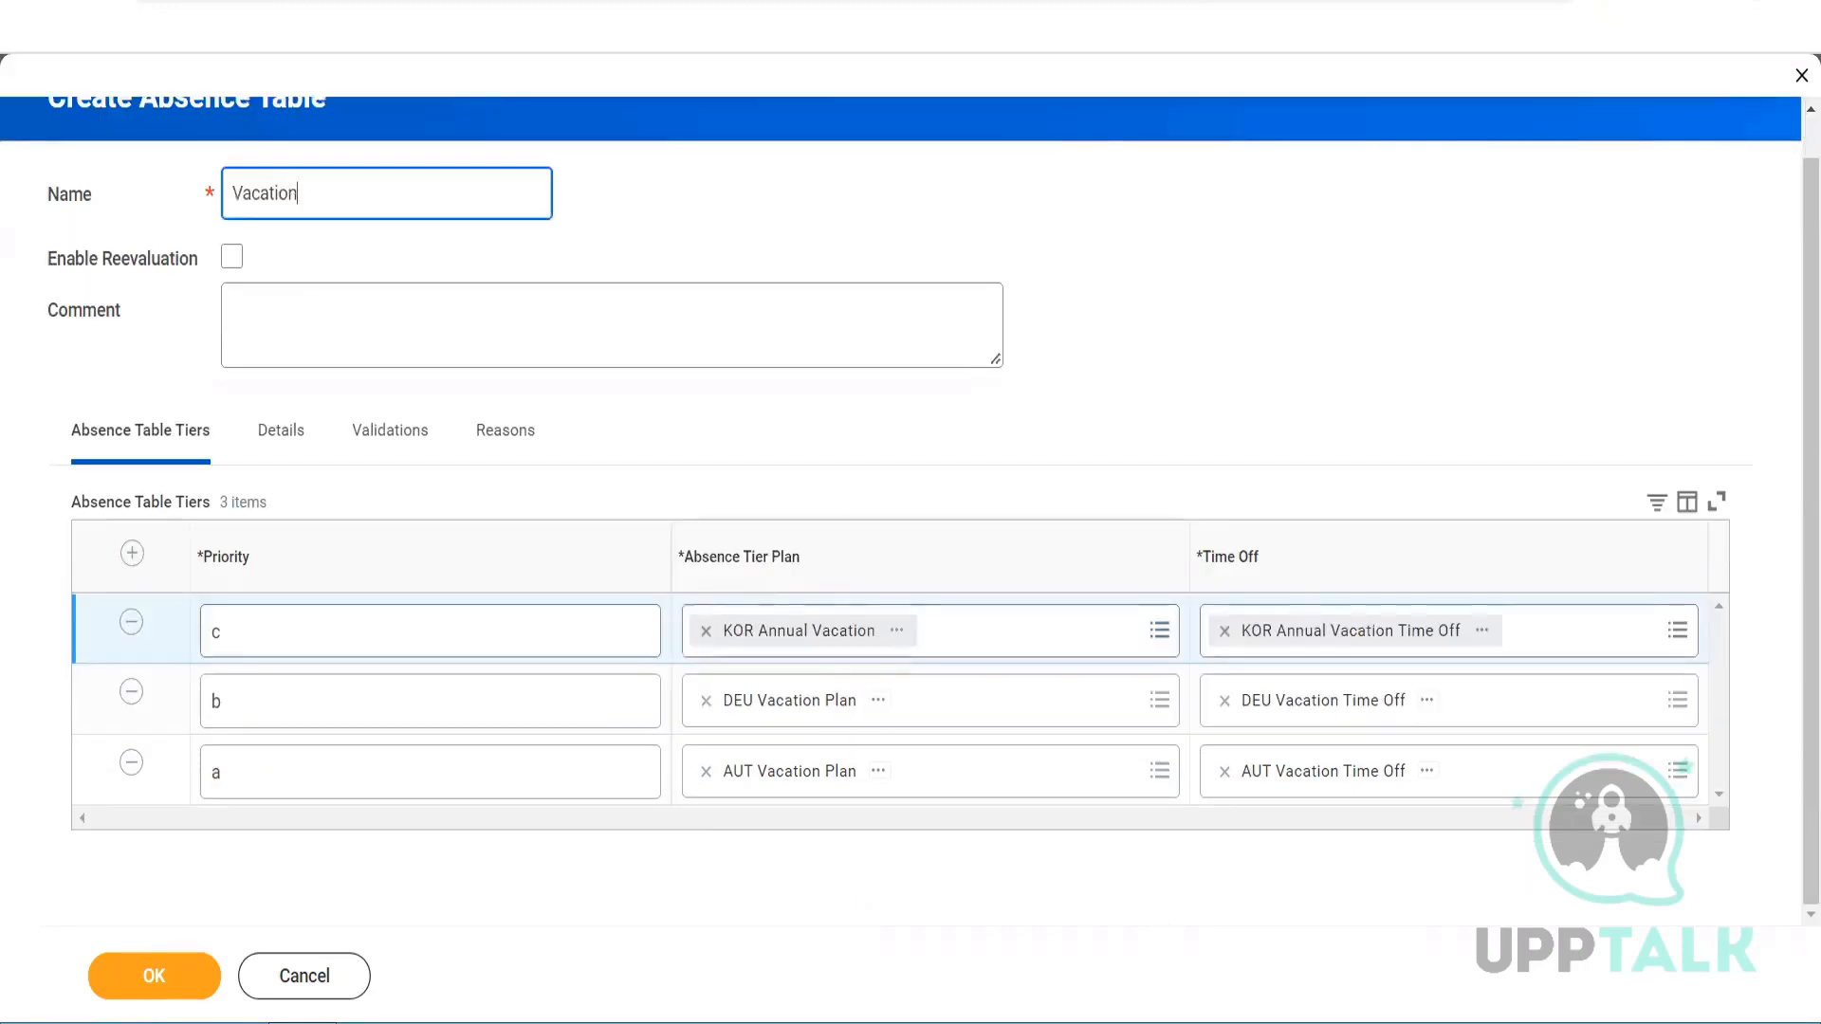
{"action": "left_click", "coordinate": [158, 976]}
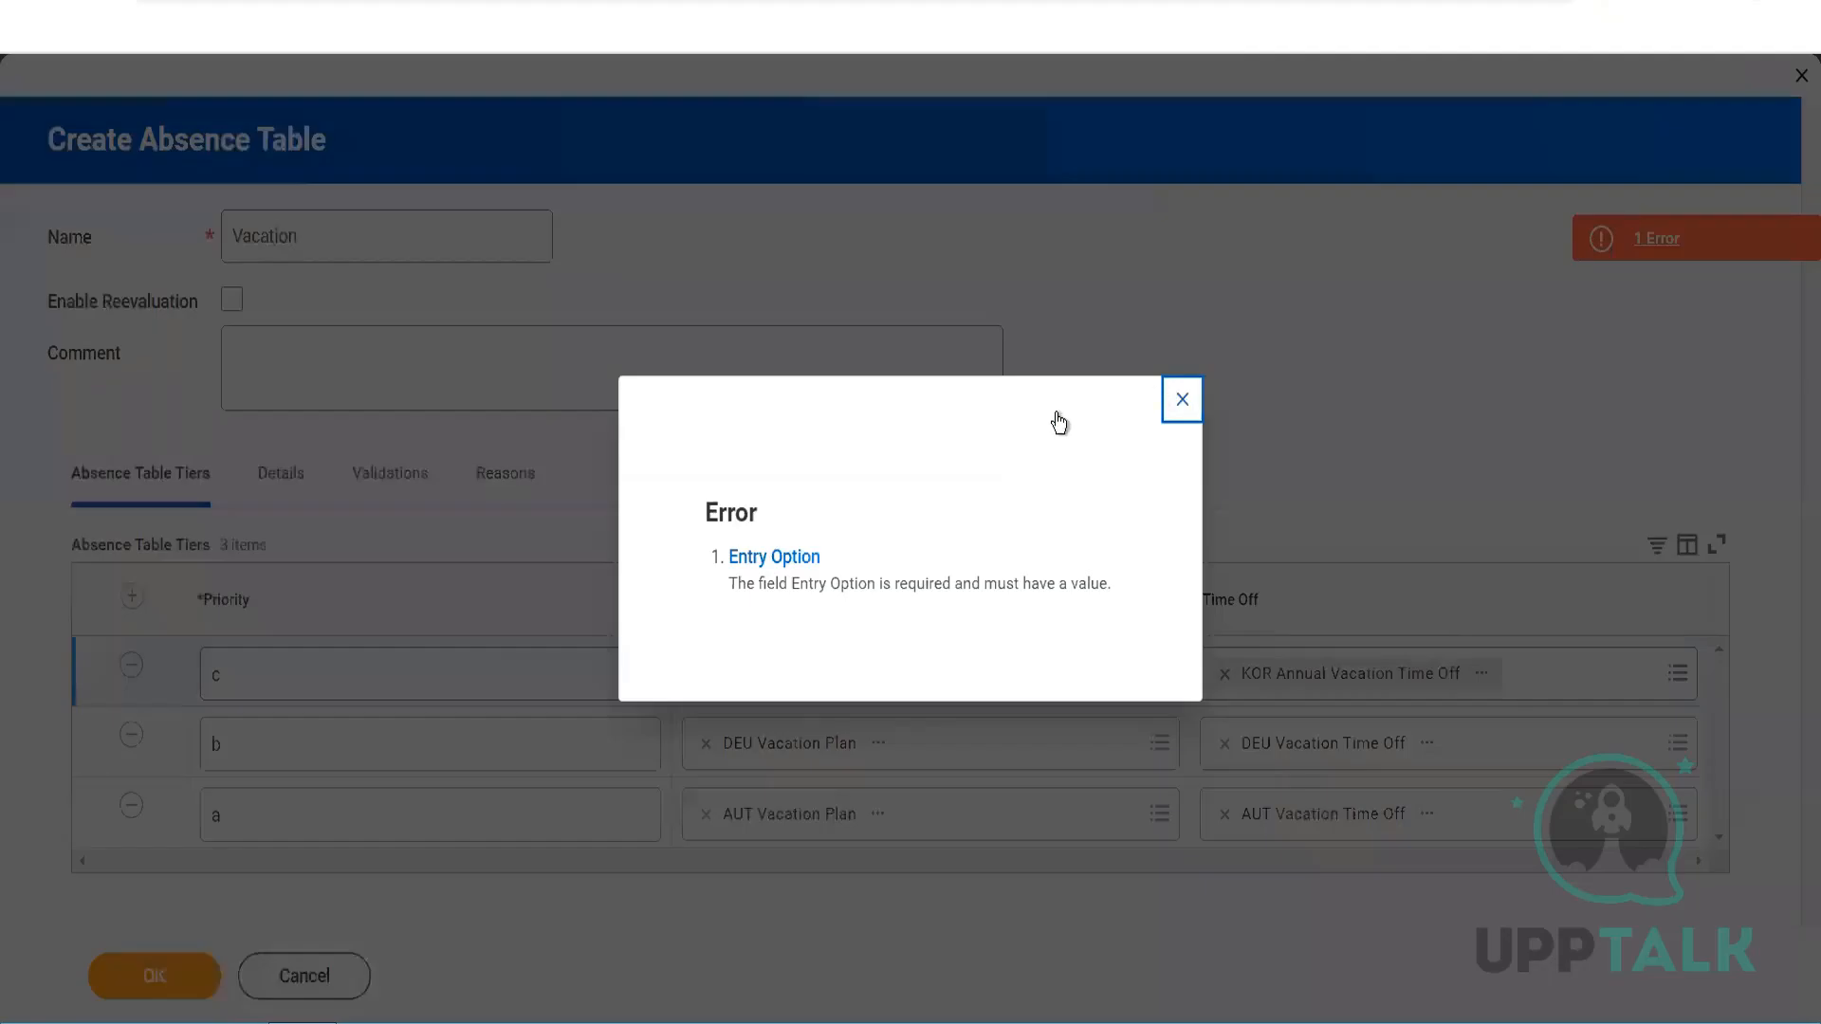
{"action": "left_click", "coordinate": [1182, 399]}
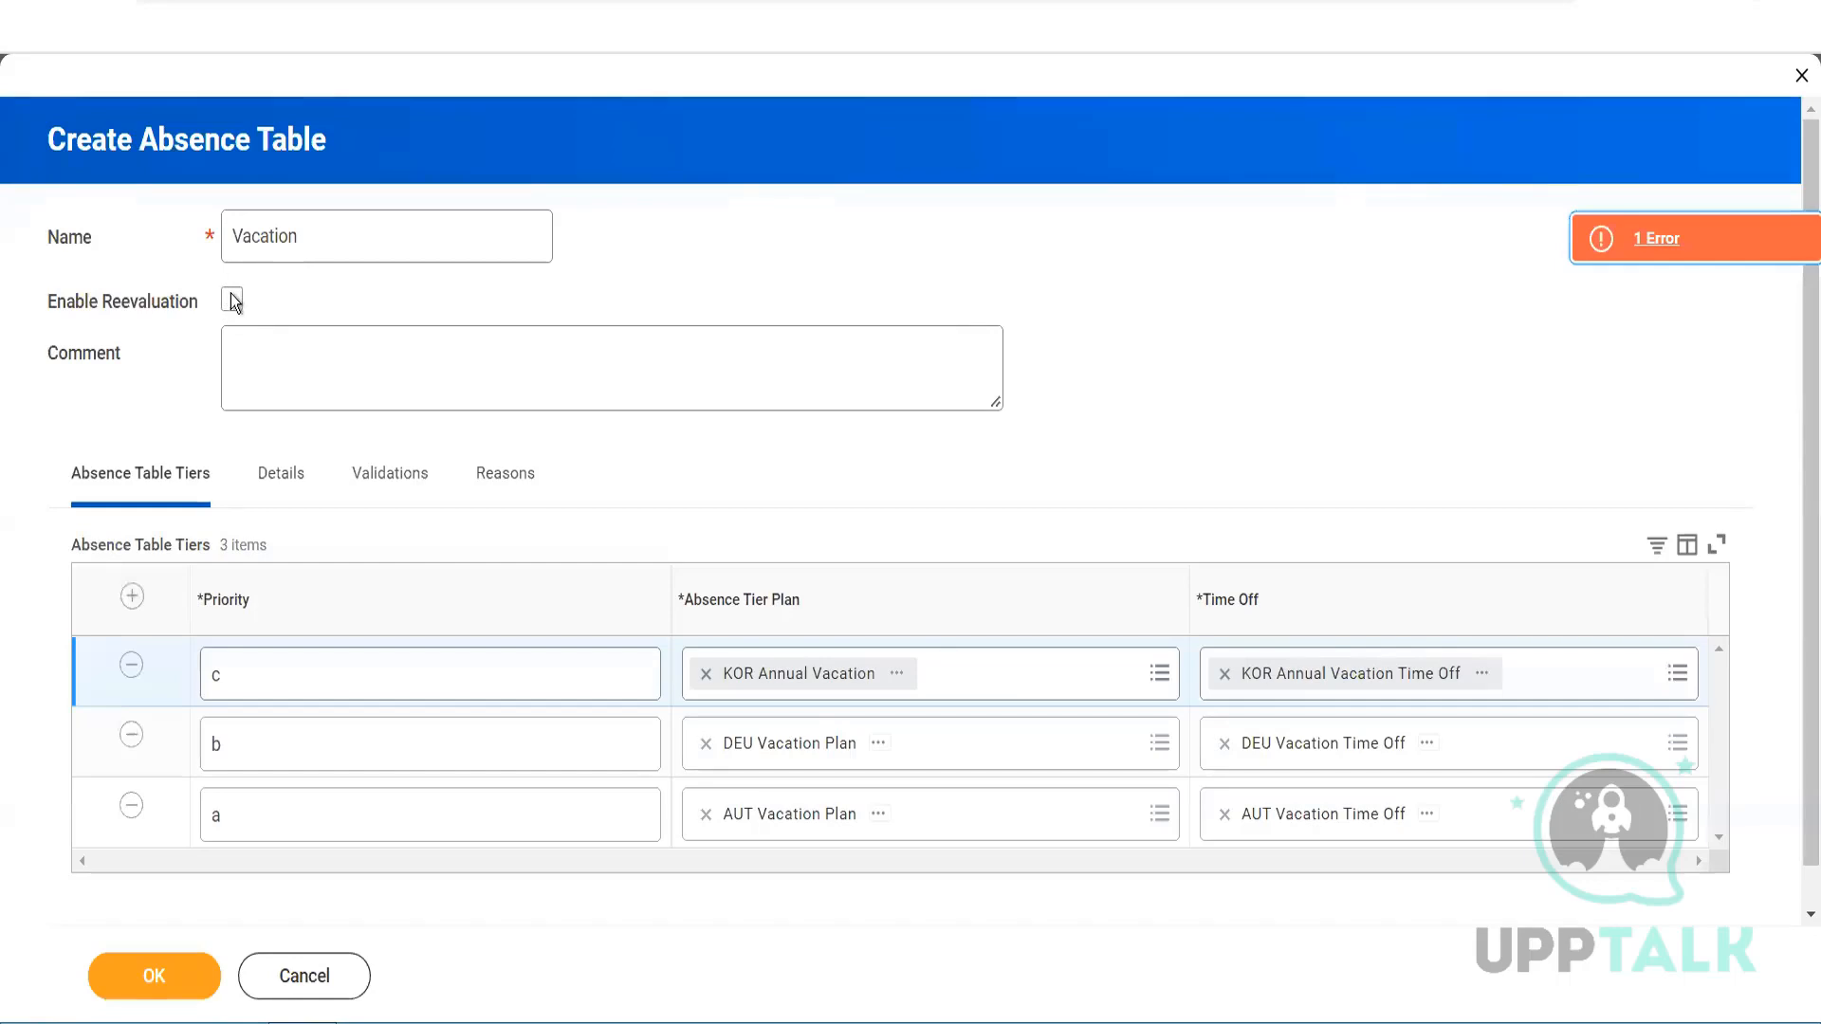
- Enable reevaluation for the absence table and set its entry option to Enter through Time Off Only
{"action": "left_click", "coordinate": [232, 301]}
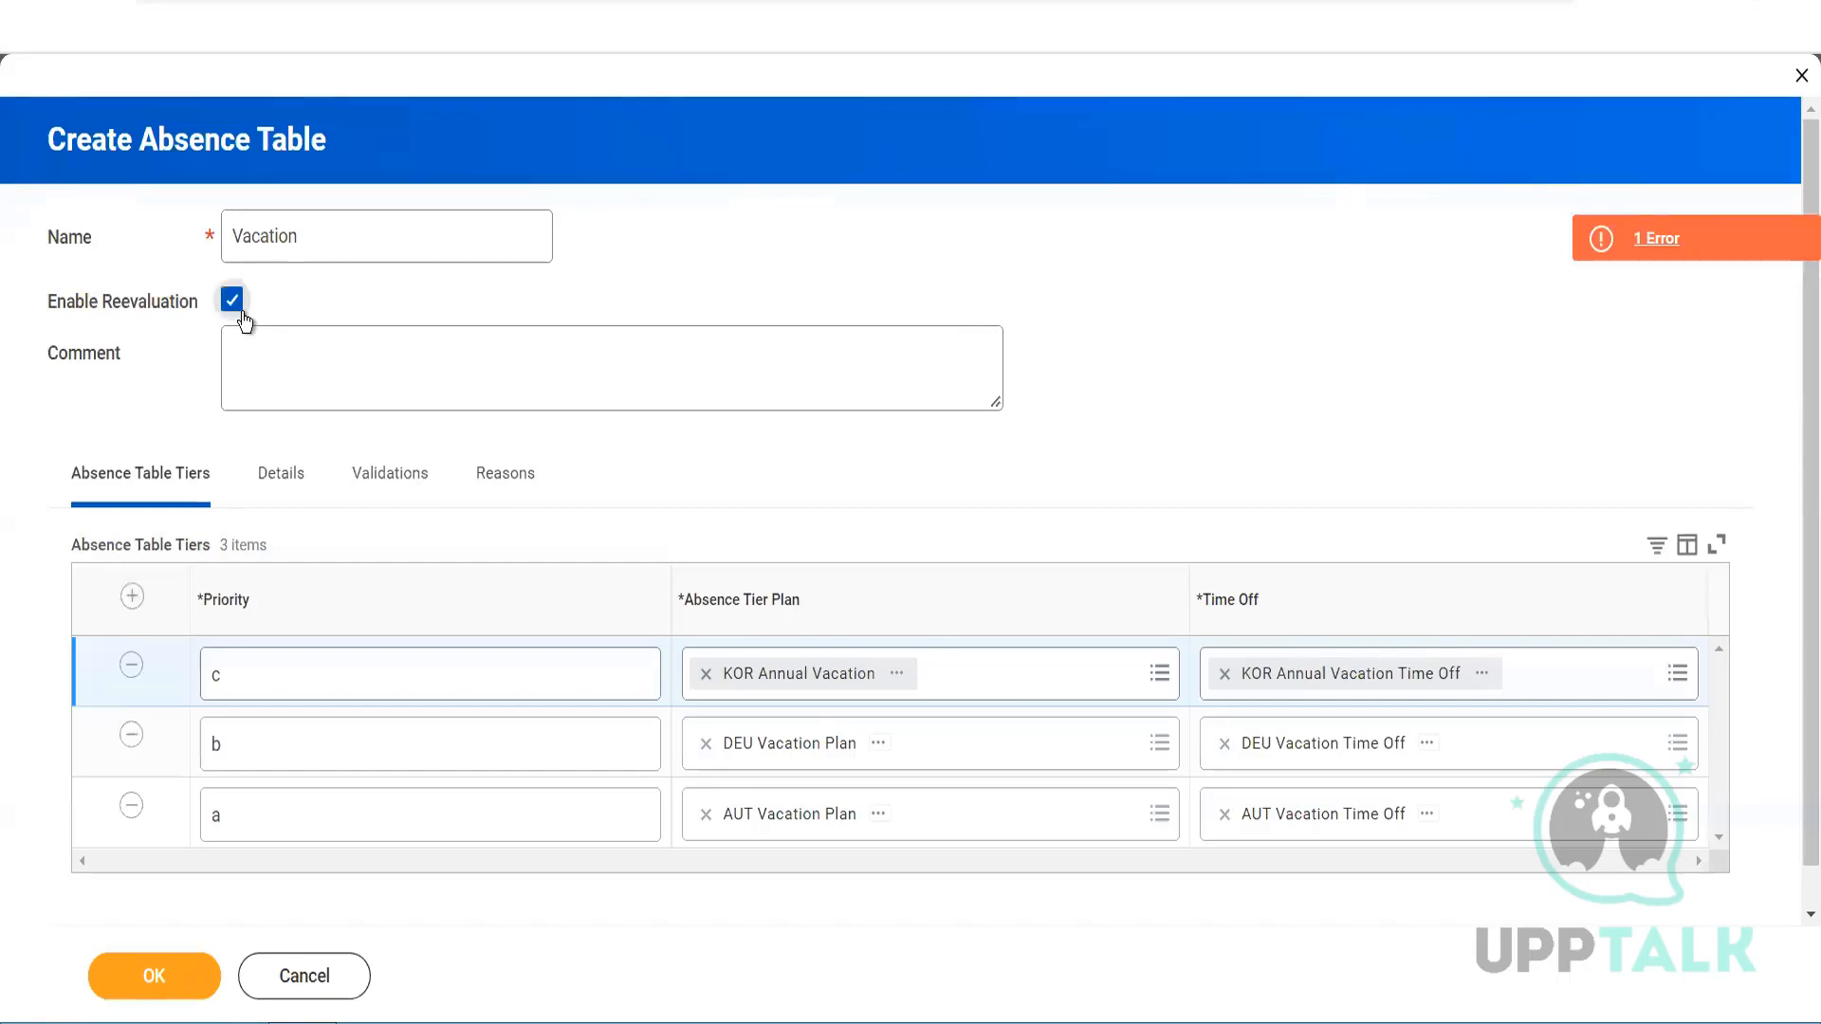
{"action": "left_click", "coordinate": [278, 479]}
{"action": "left_click", "coordinate": [429, 634]}
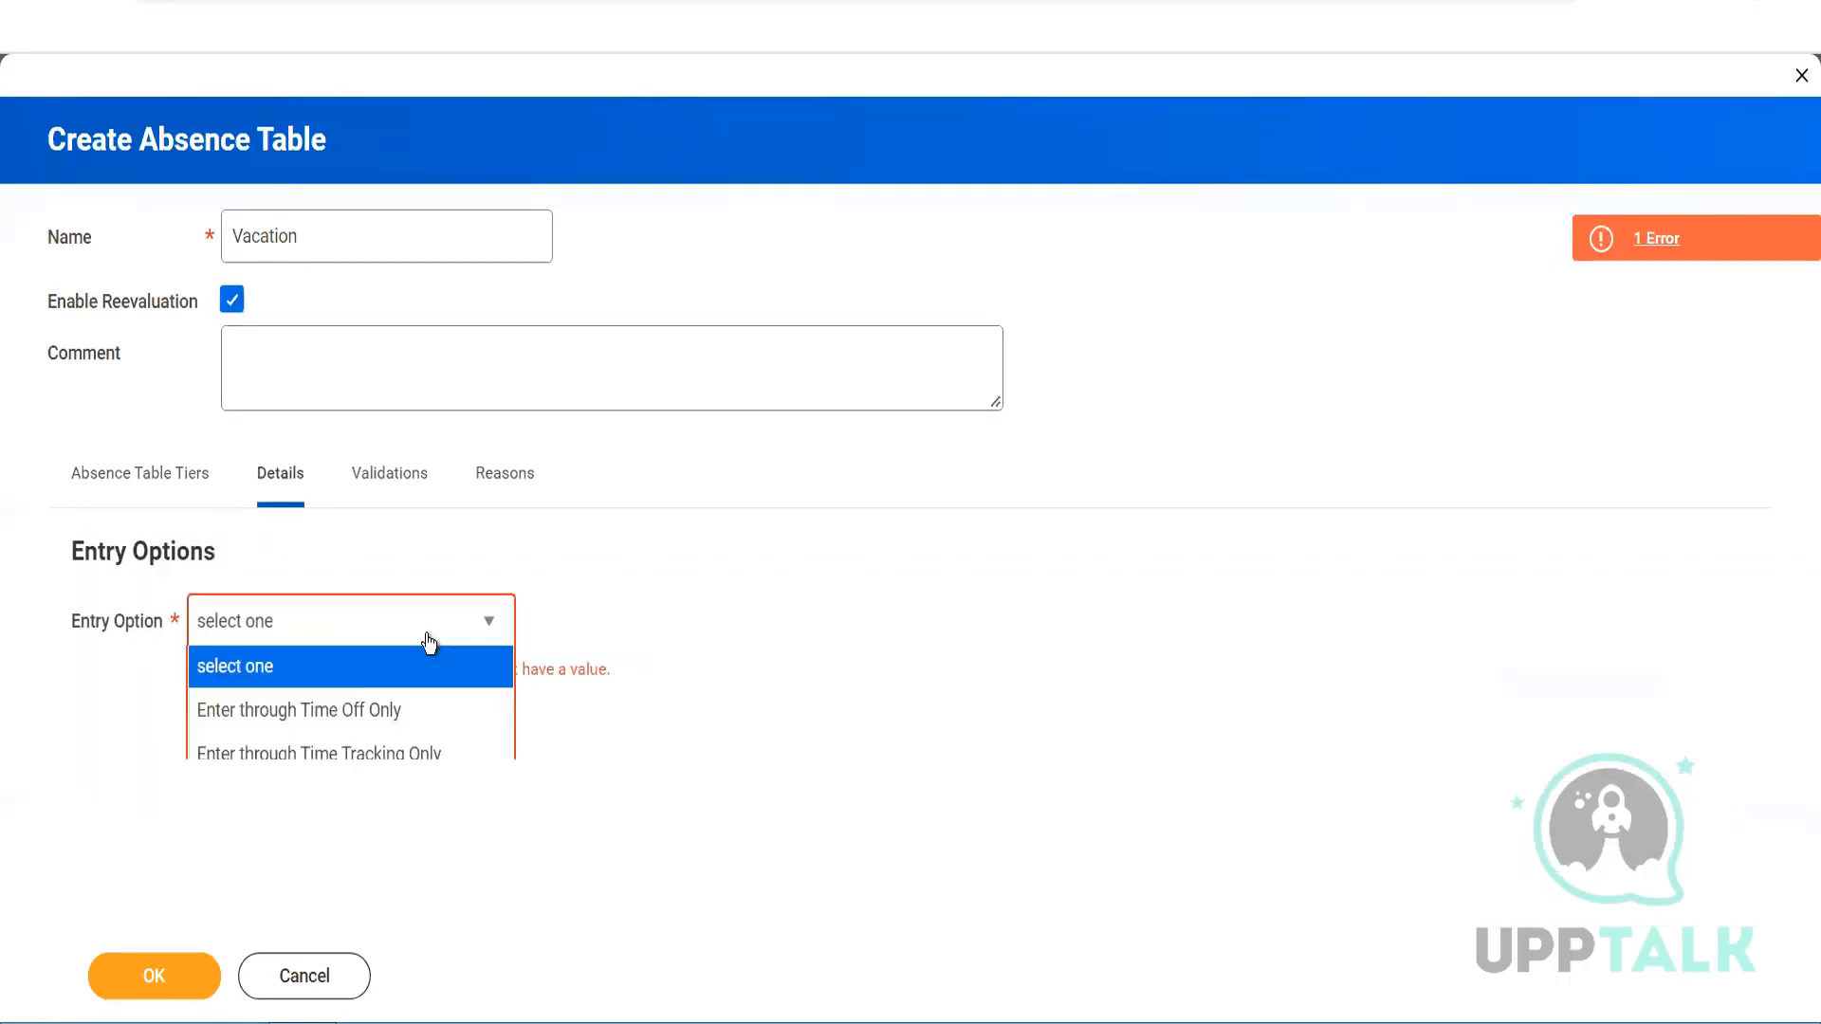
{"action": "left_click", "coordinate": [326, 711]}
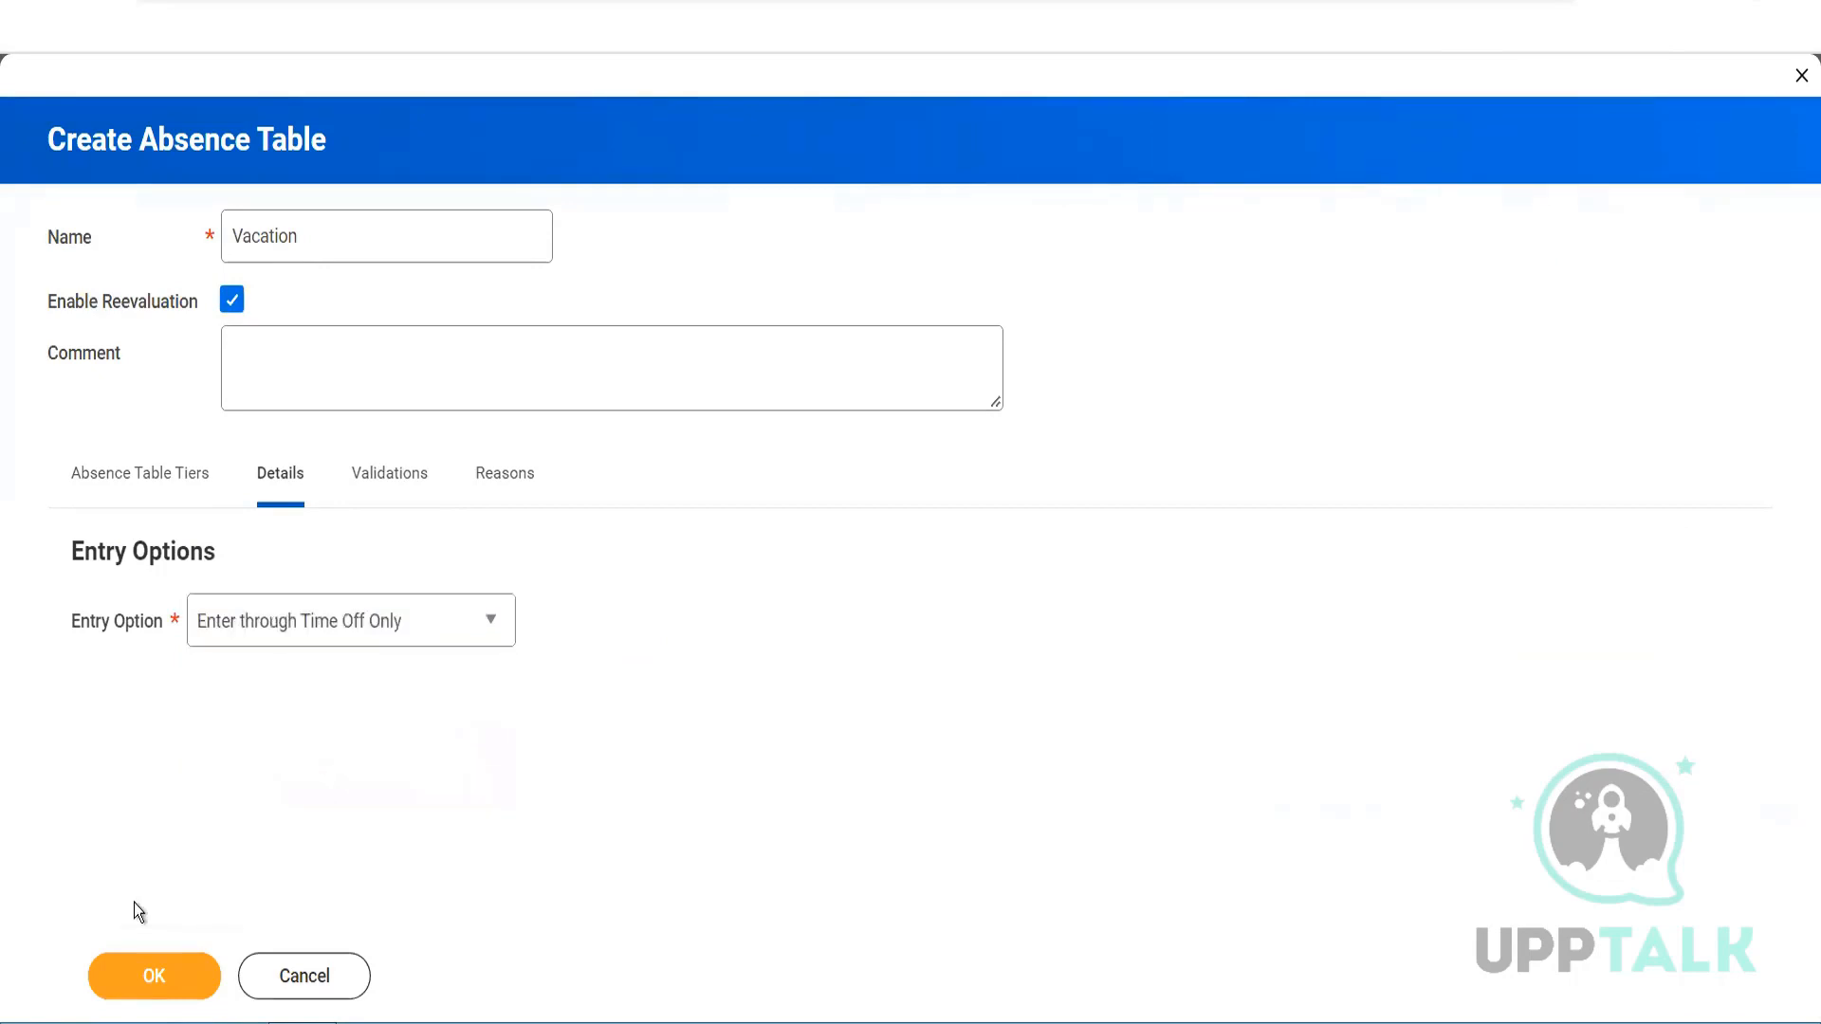
- Return to the absence table tiers and submit the Vacation table, accepting any alerts
{"action": "left_click", "coordinate": [183, 462]}
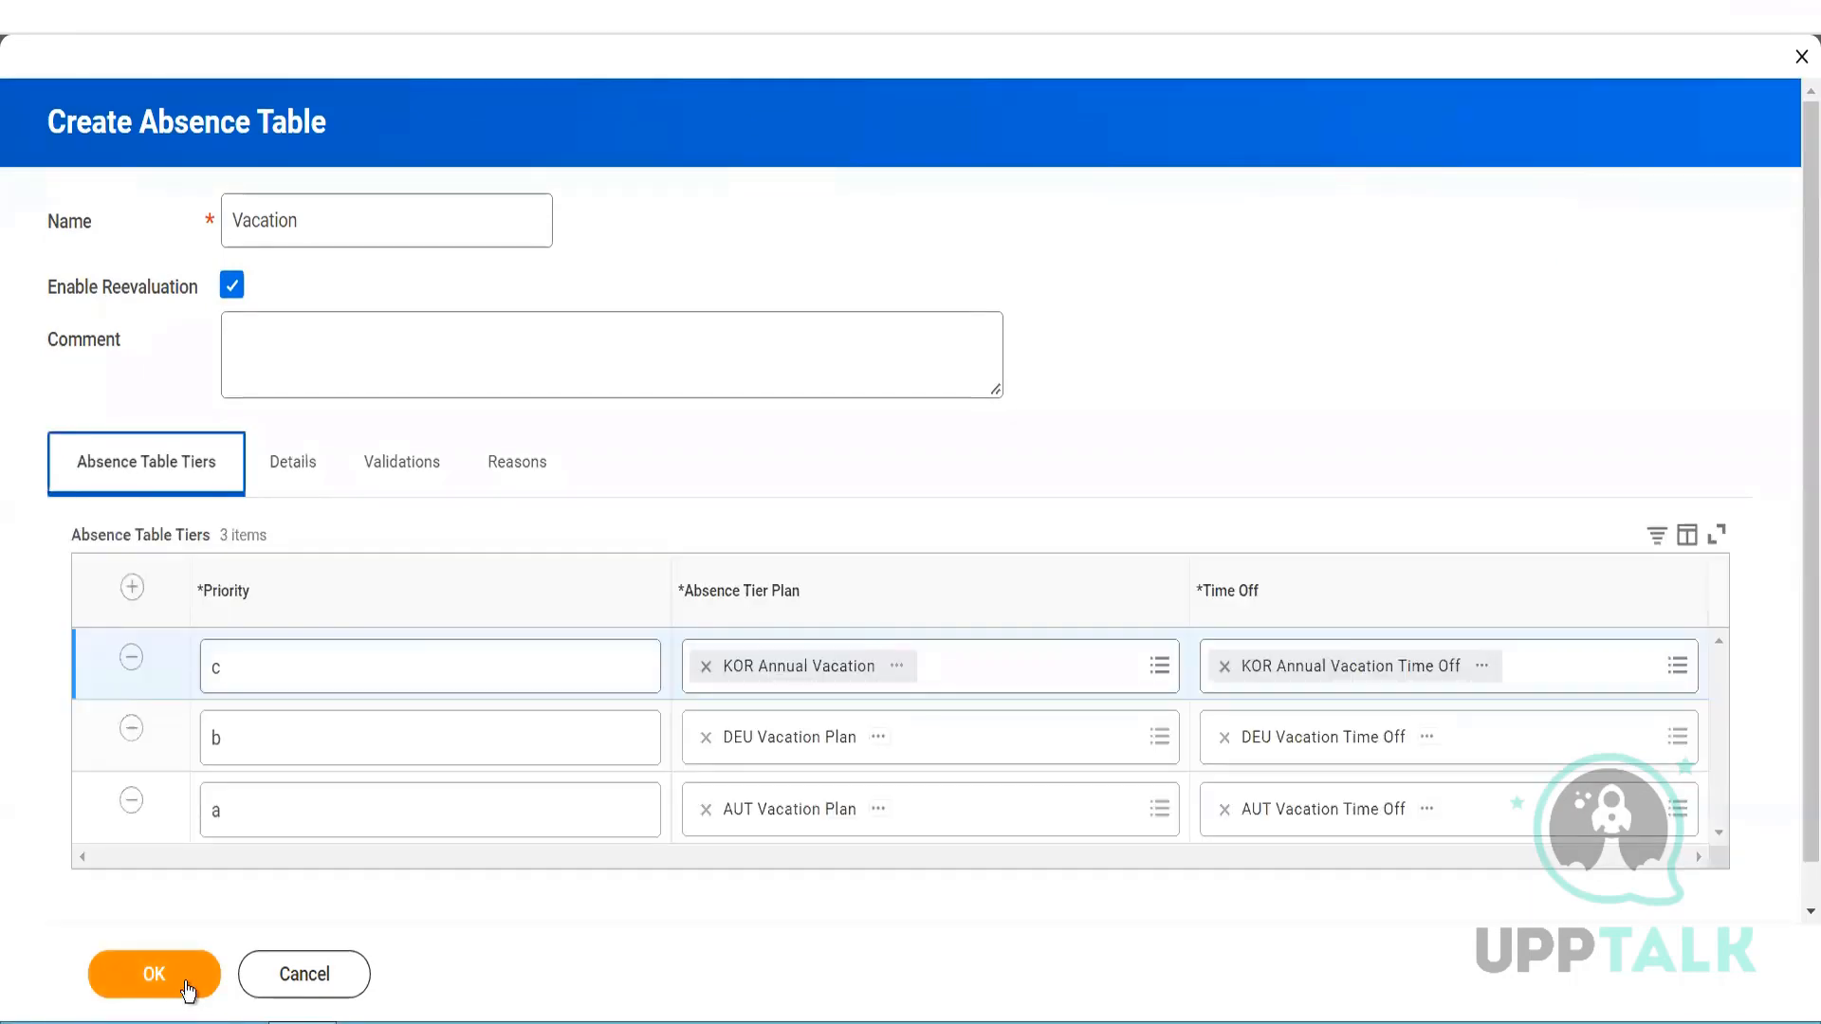
{"action": "left_click", "coordinate": [180, 984]}
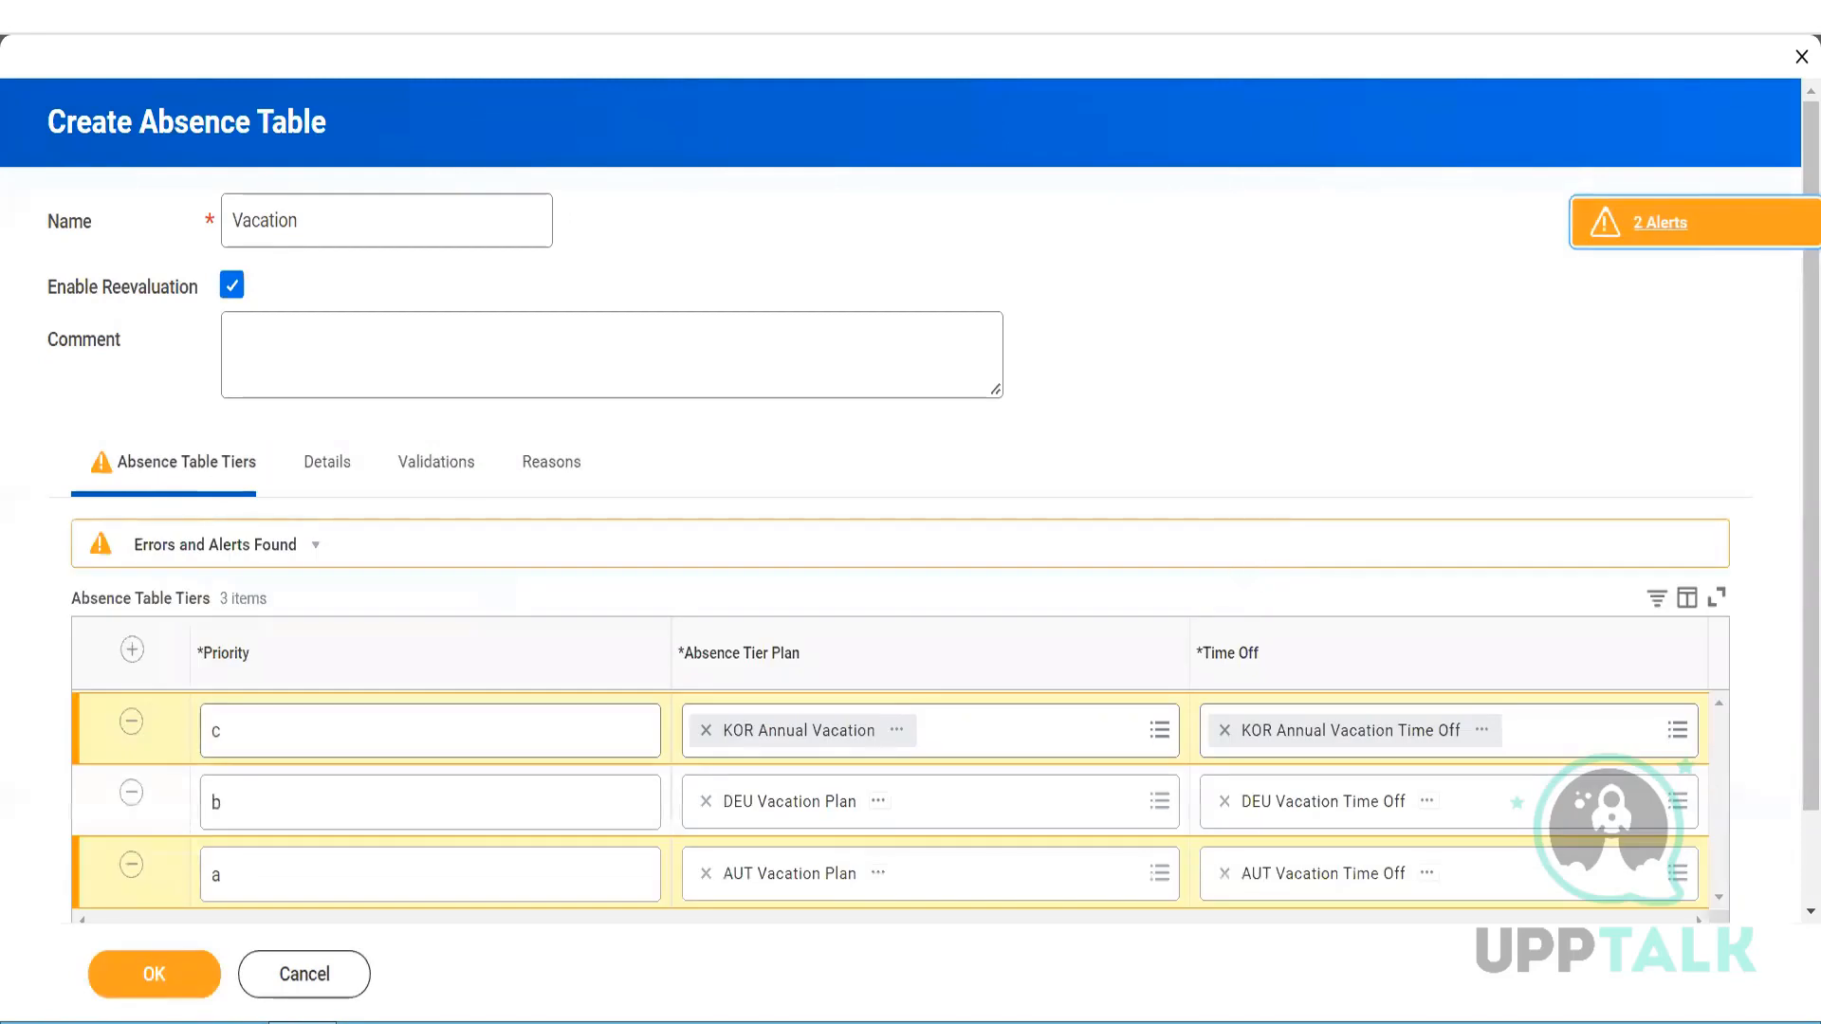
{"action": "left_click", "coordinate": [155, 977]}
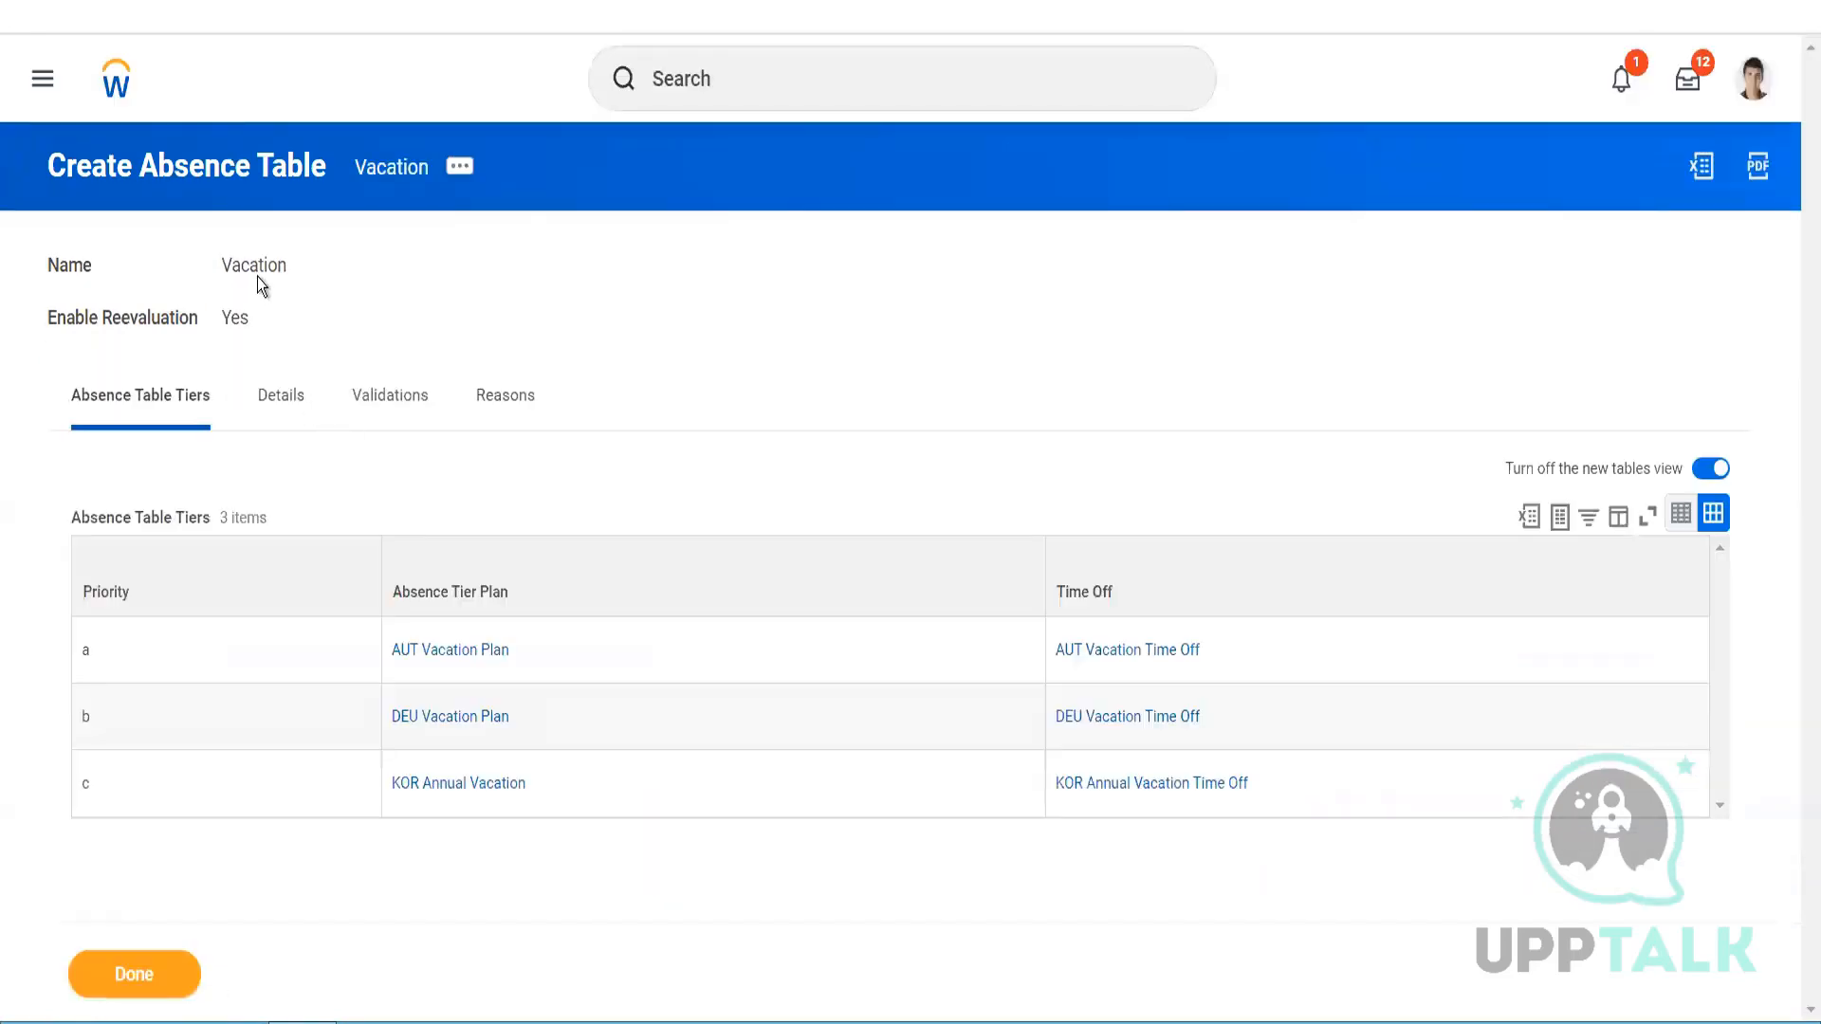
- Examine the saved Vacation absence table's name, tiers and validations
{"action": "double_click", "coordinate": [224, 266]}
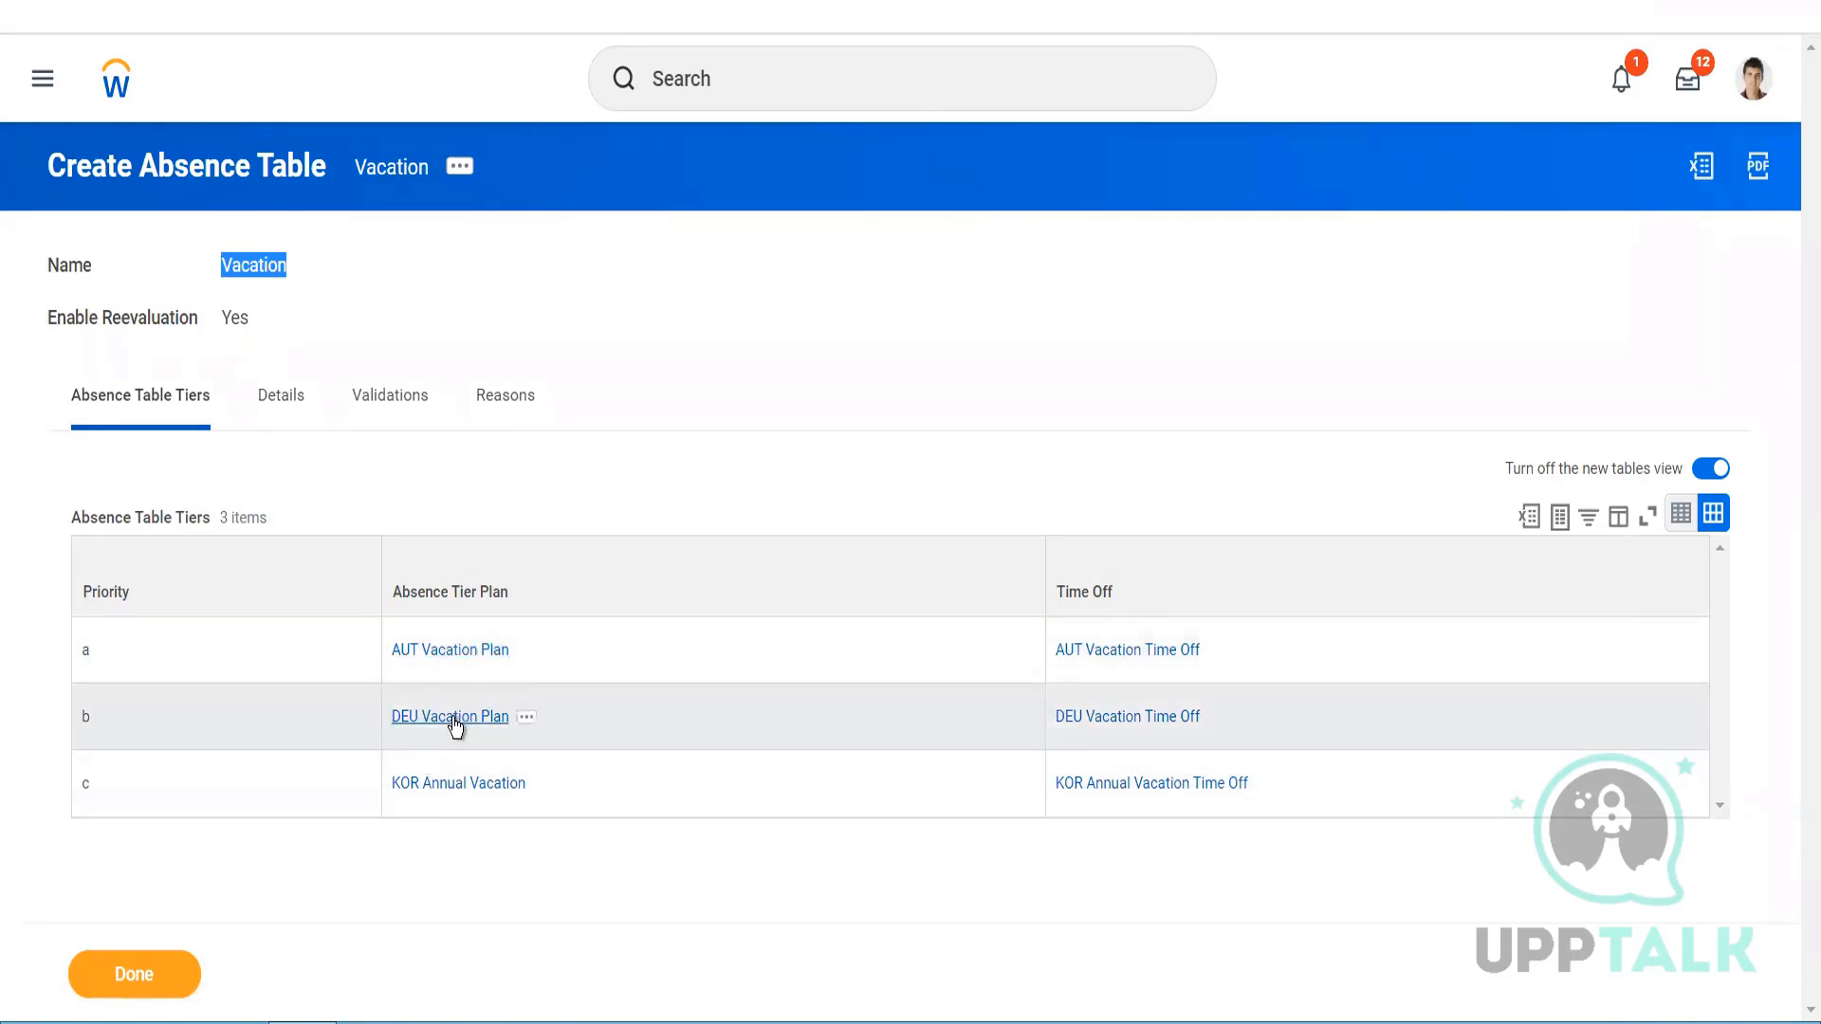
{"action": "left_click", "coordinate": [384, 288]}
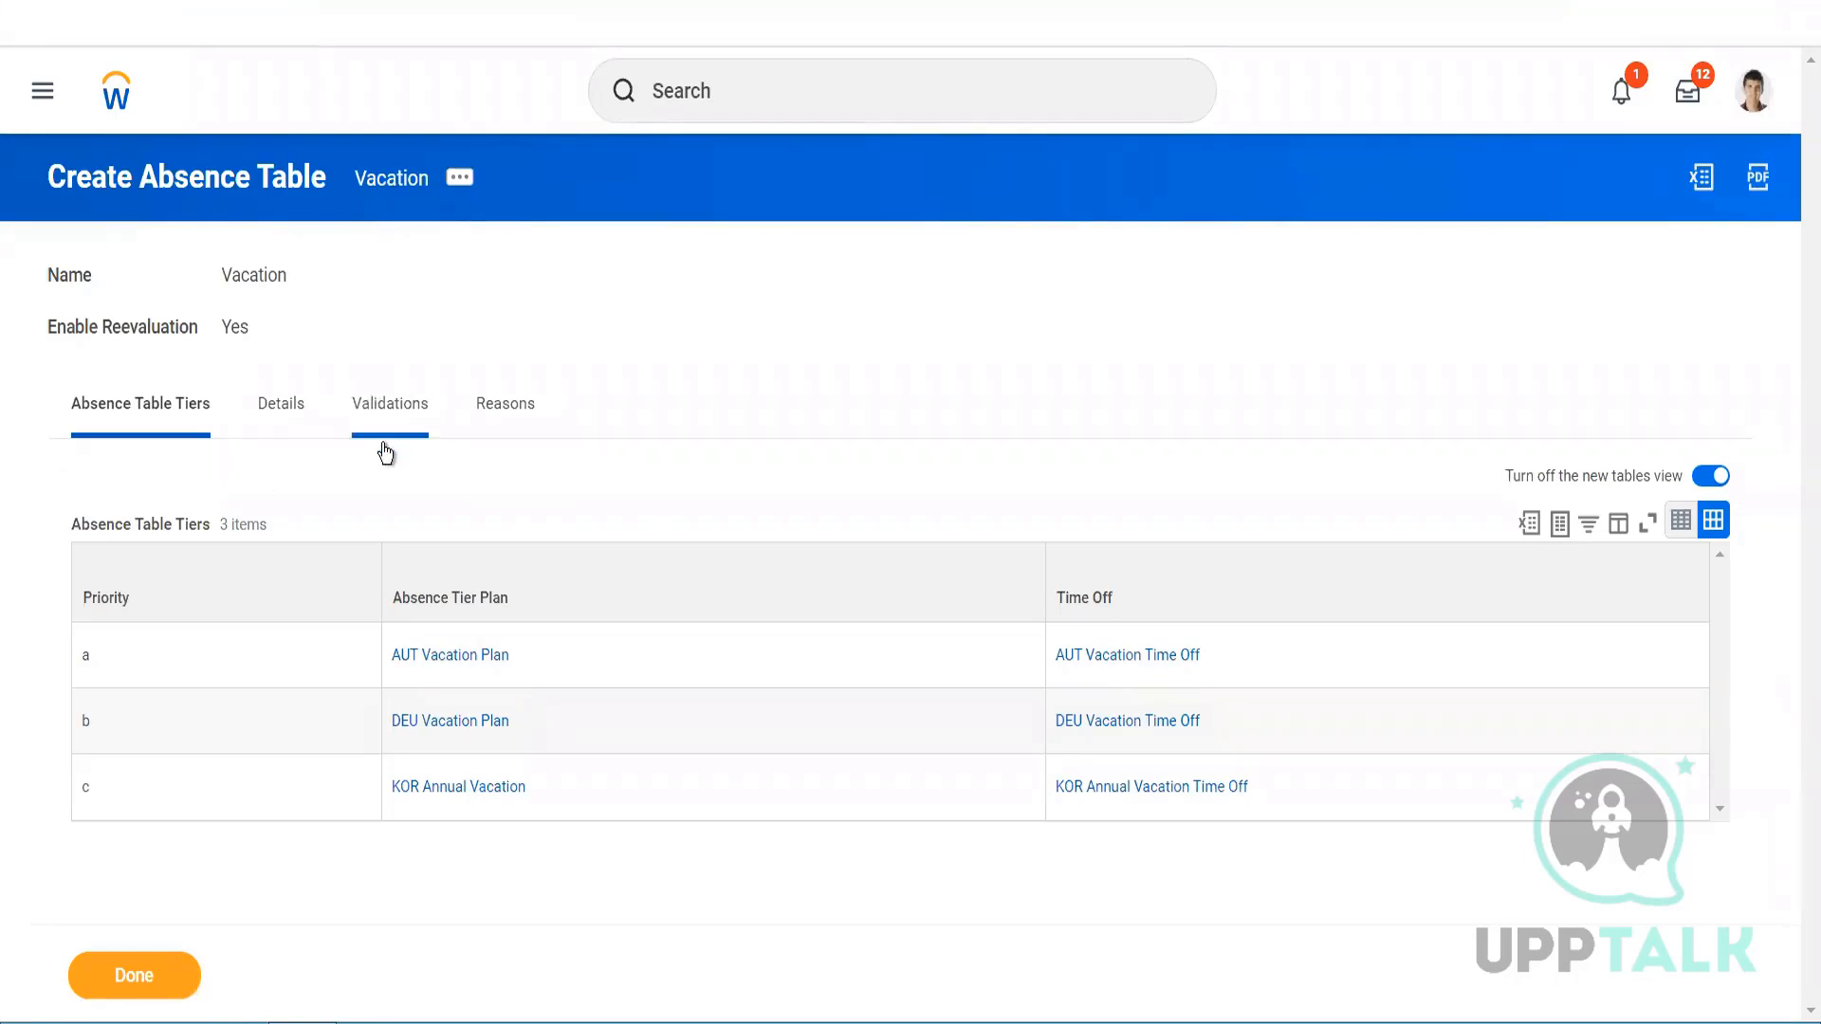
{"action": "left_click", "coordinate": [394, 407]}
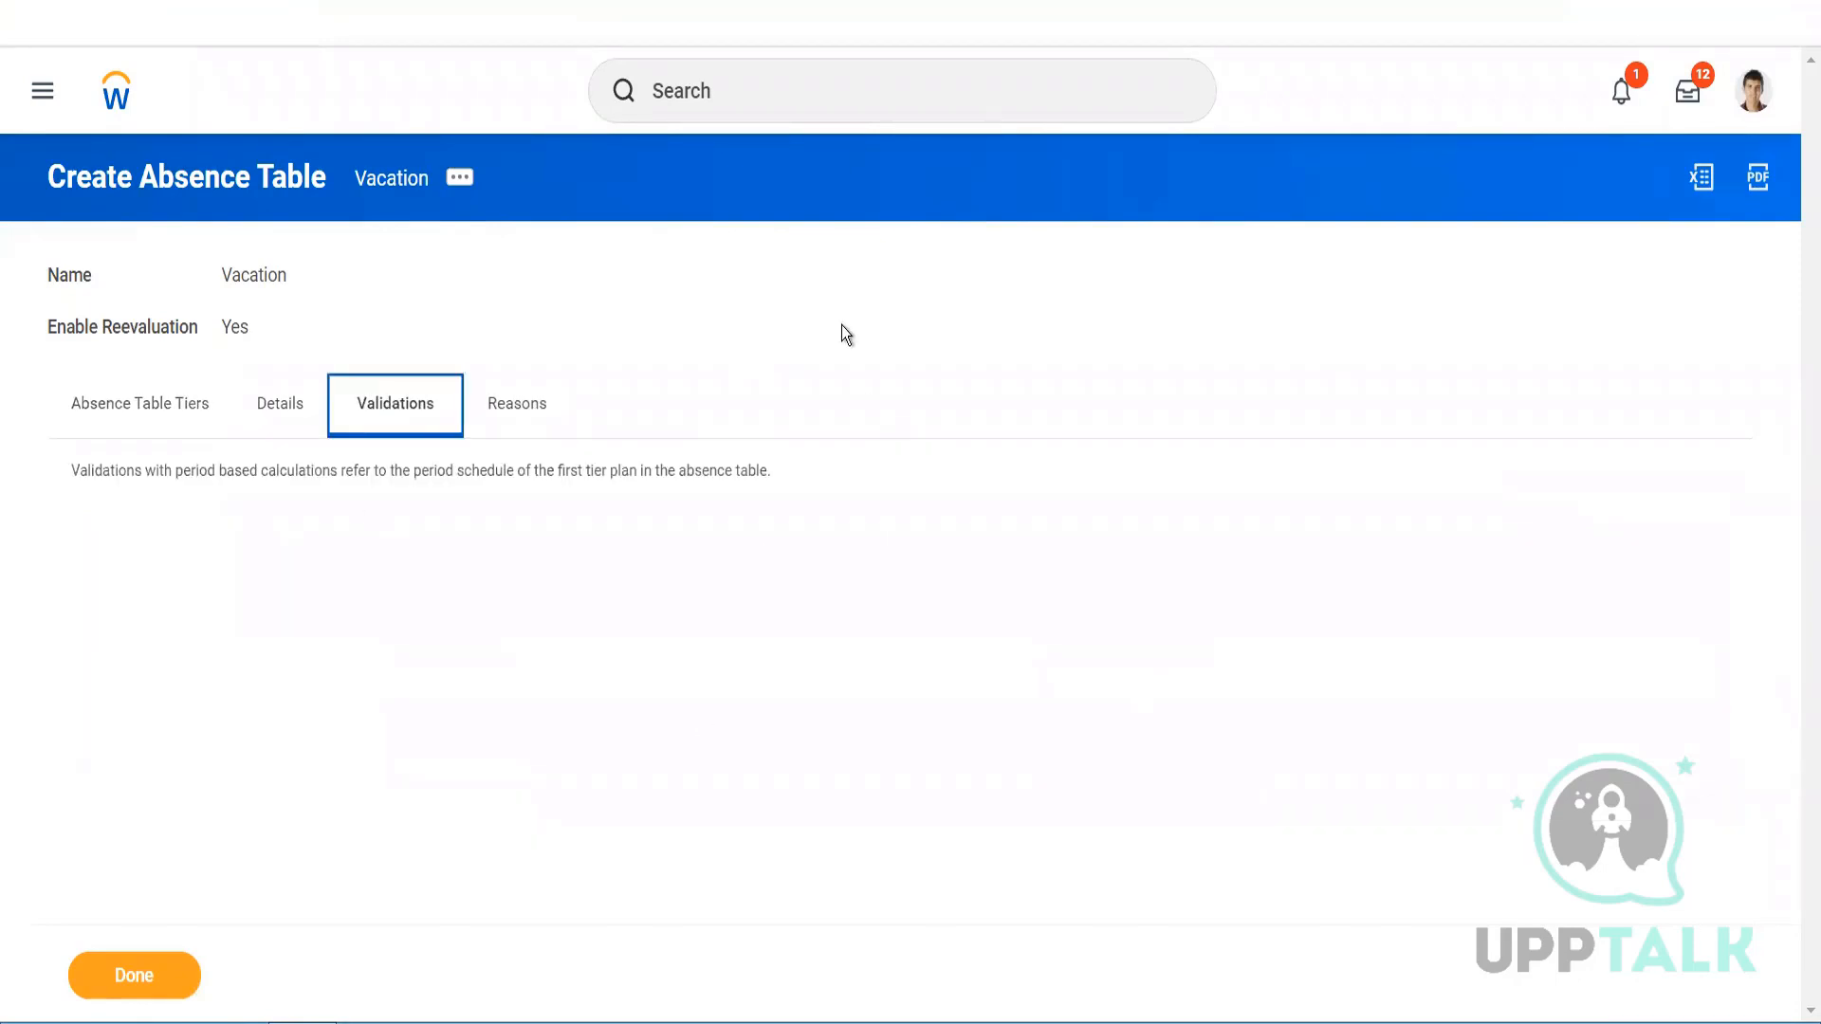
- Open the Vacation absence table for editing to examine its validation settings, and leave without saving
{"action": "left_click", "coordinate": [462, 178]}
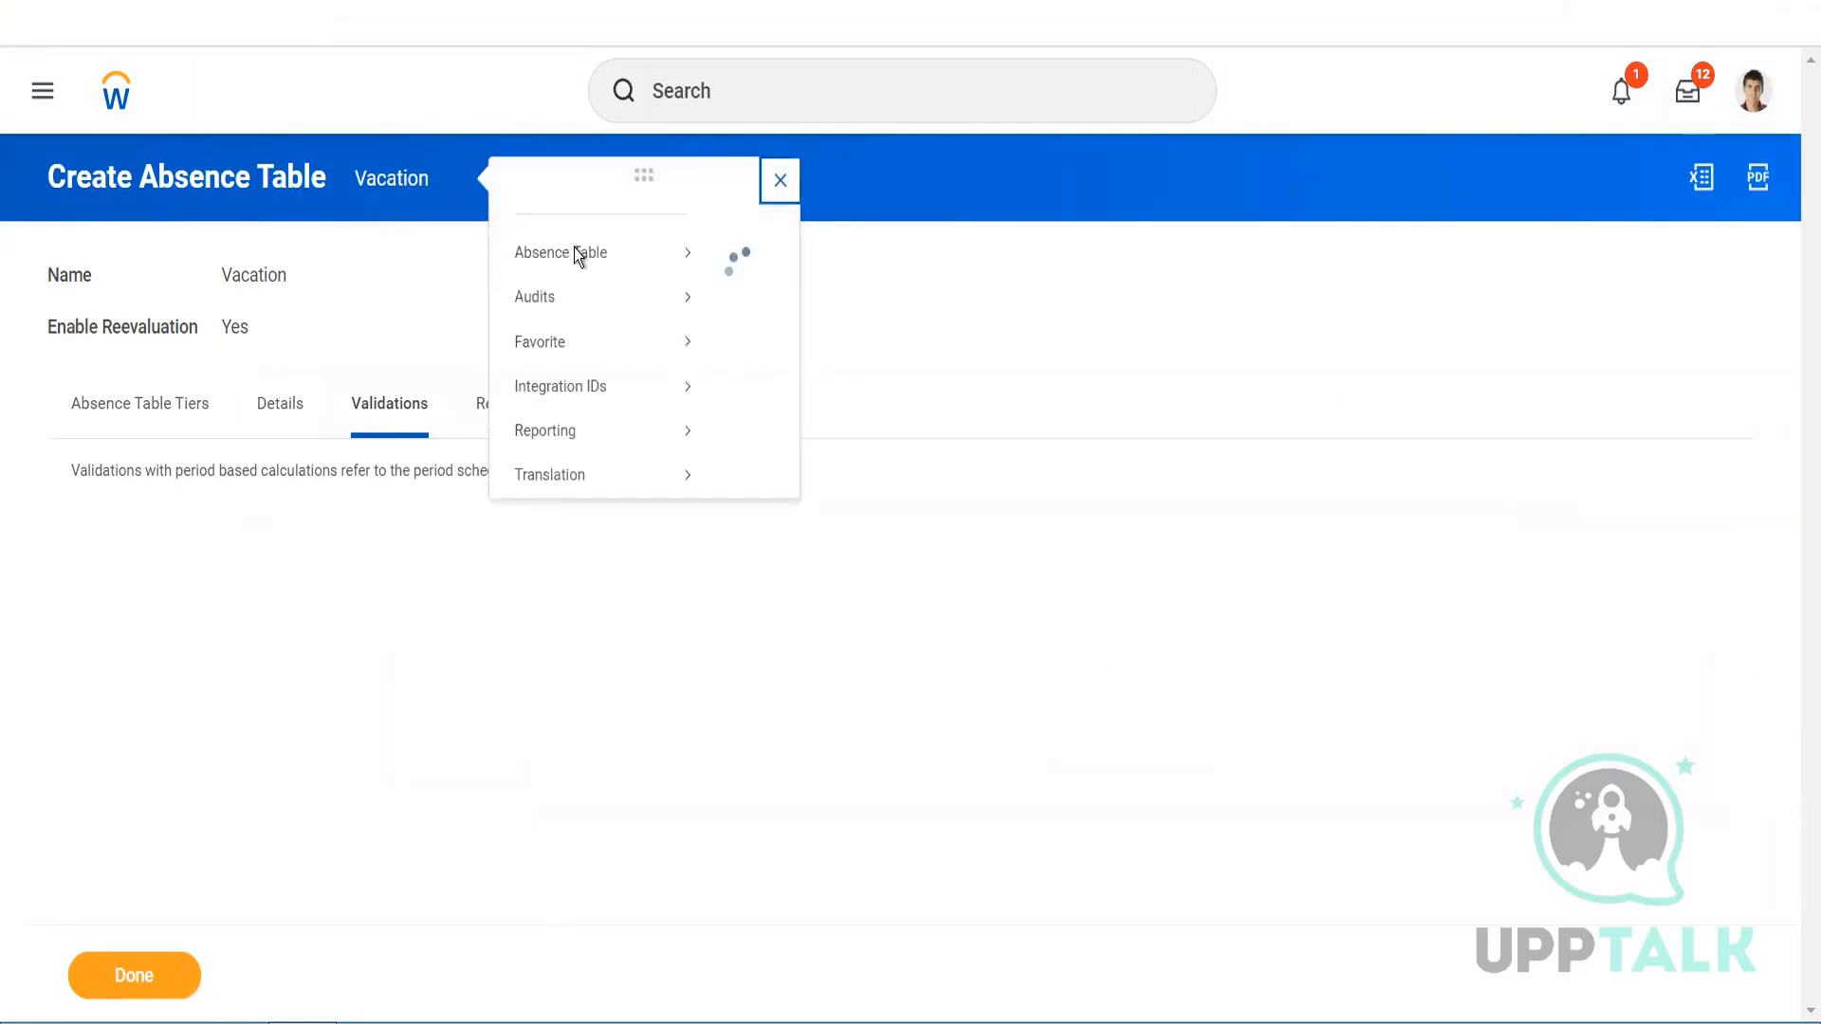
{"action": "mouse_move", "coordinate": [658, 287]}
{"action": "left_click", "coordinate": [481, 669]}
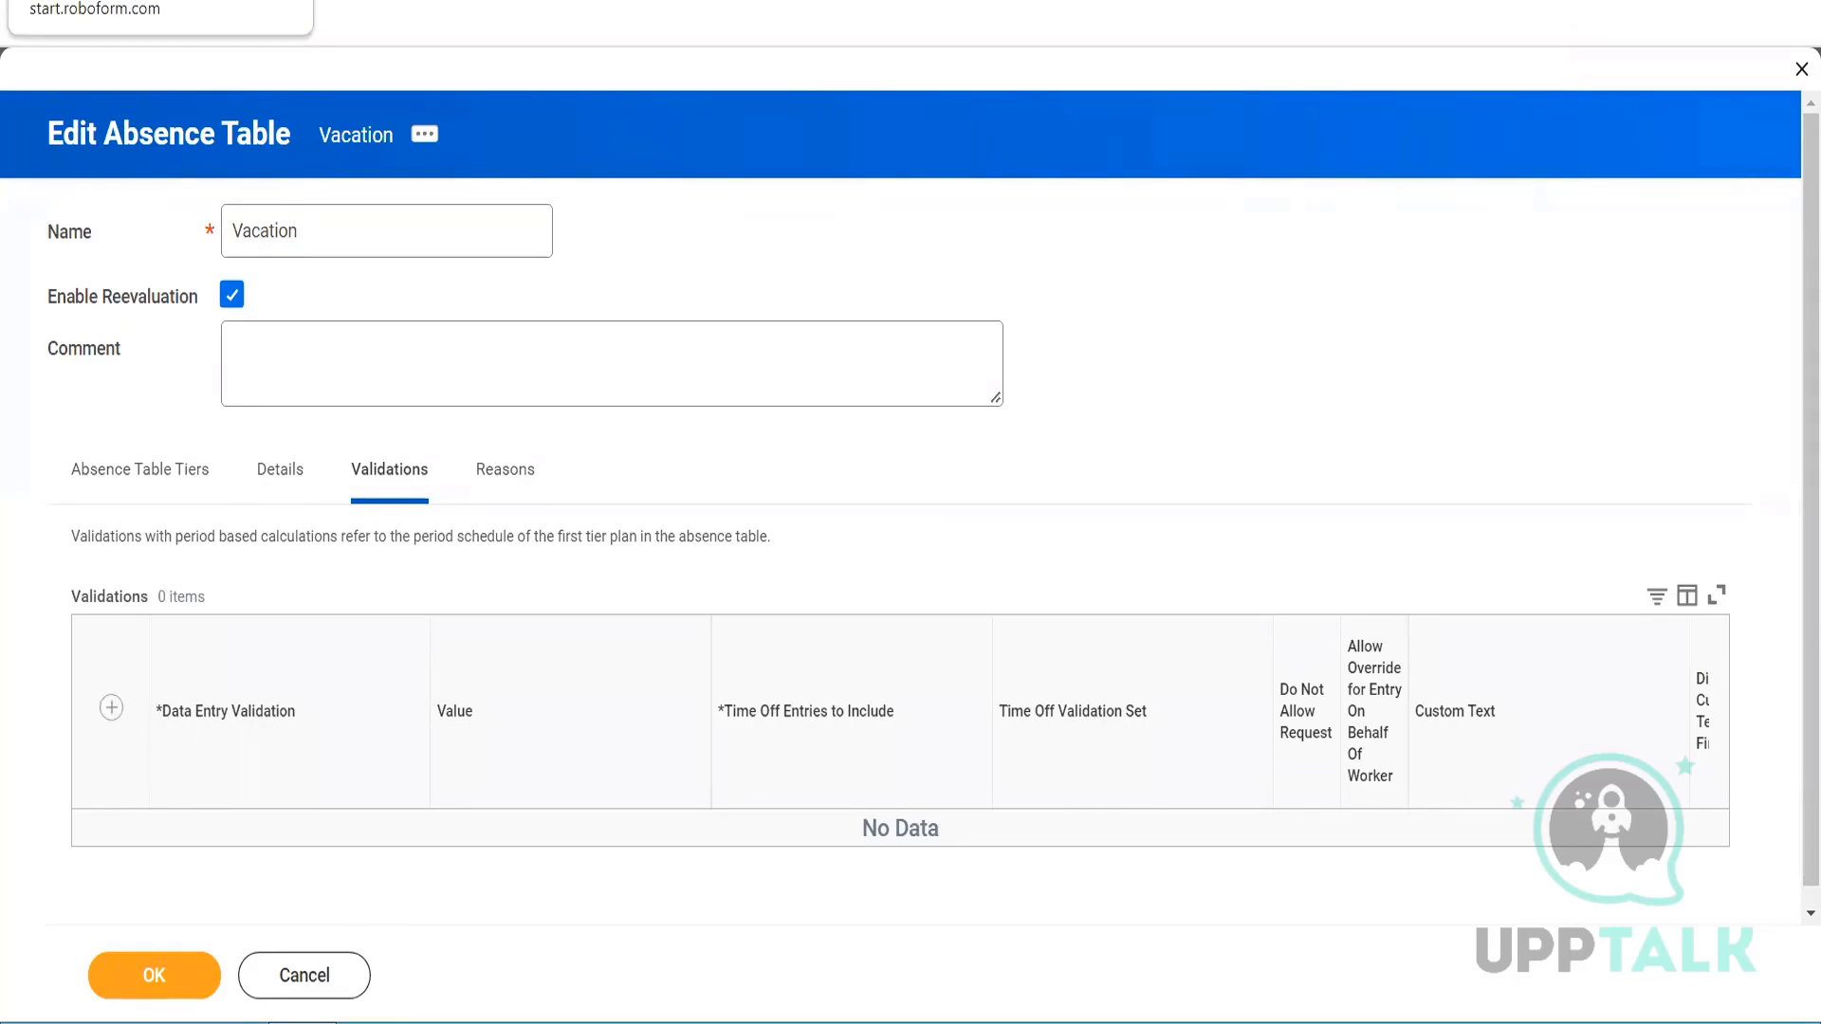
{"action": "left_click", "coordinate": [351, 979]}
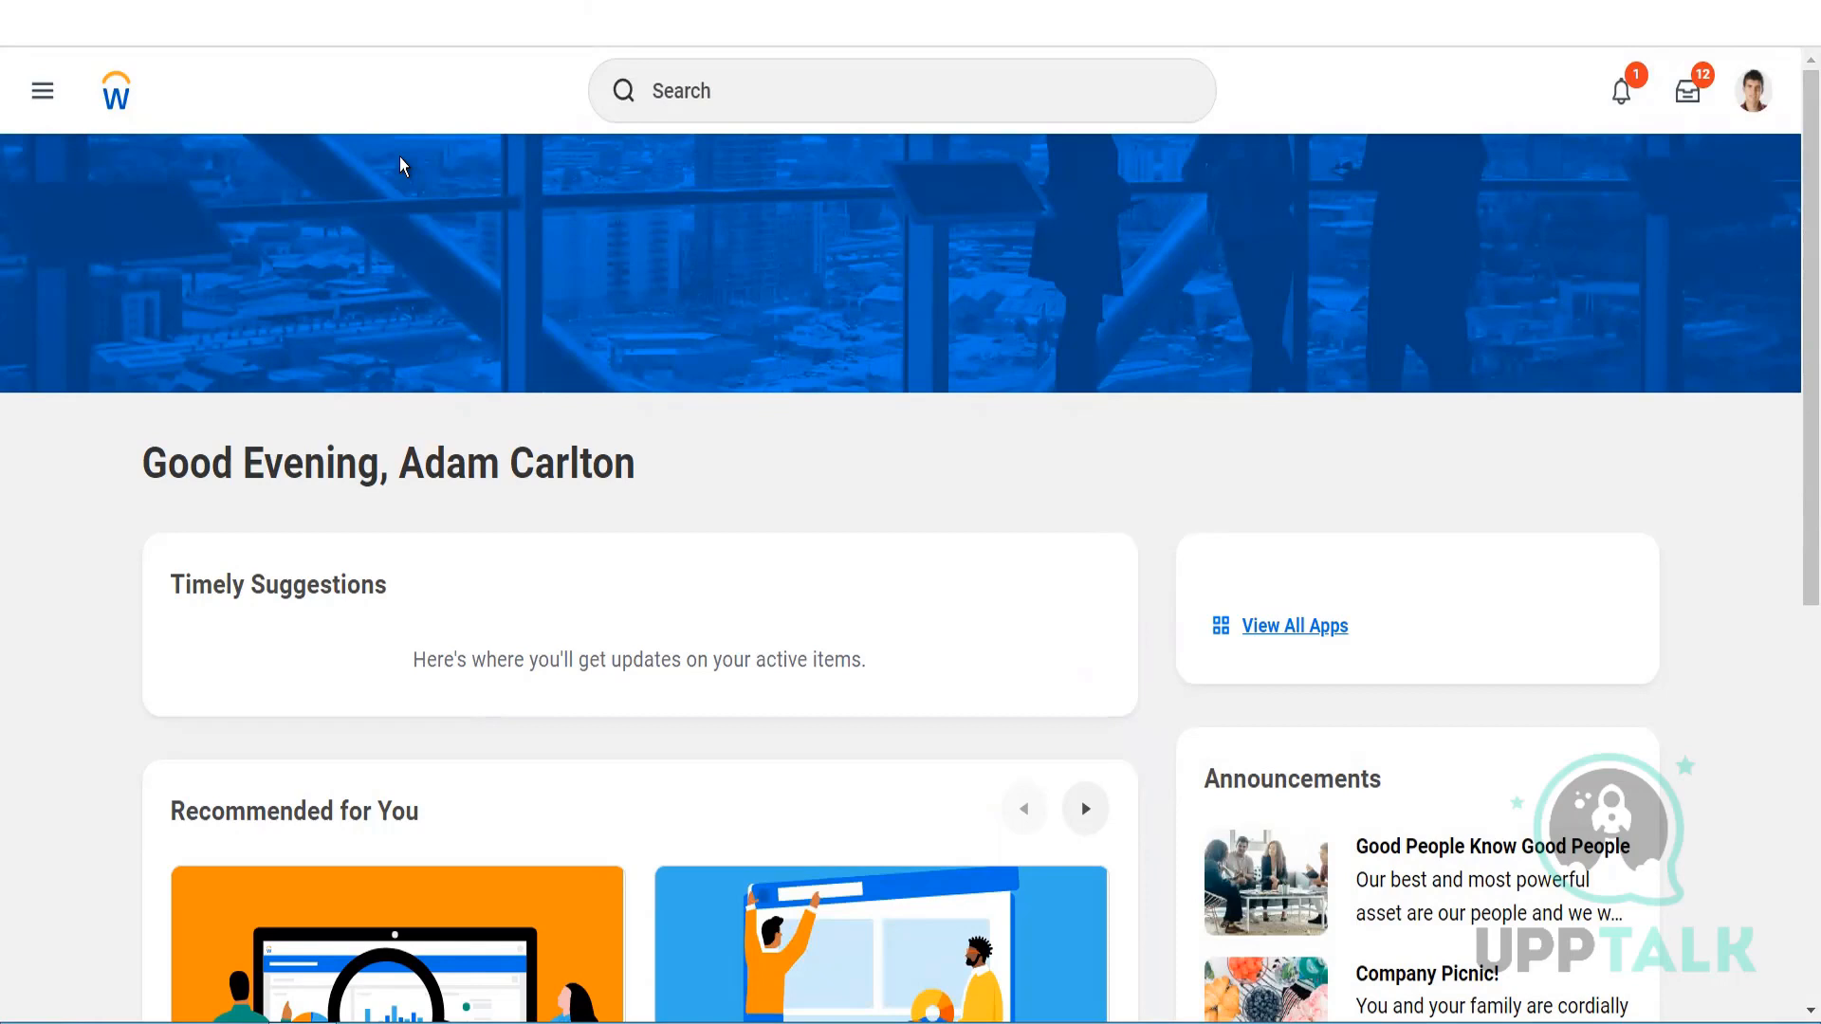
- Search for the Create Leave Type task, open it and look over the form
{"action": "left_click", "coordinate": [817, 81]}
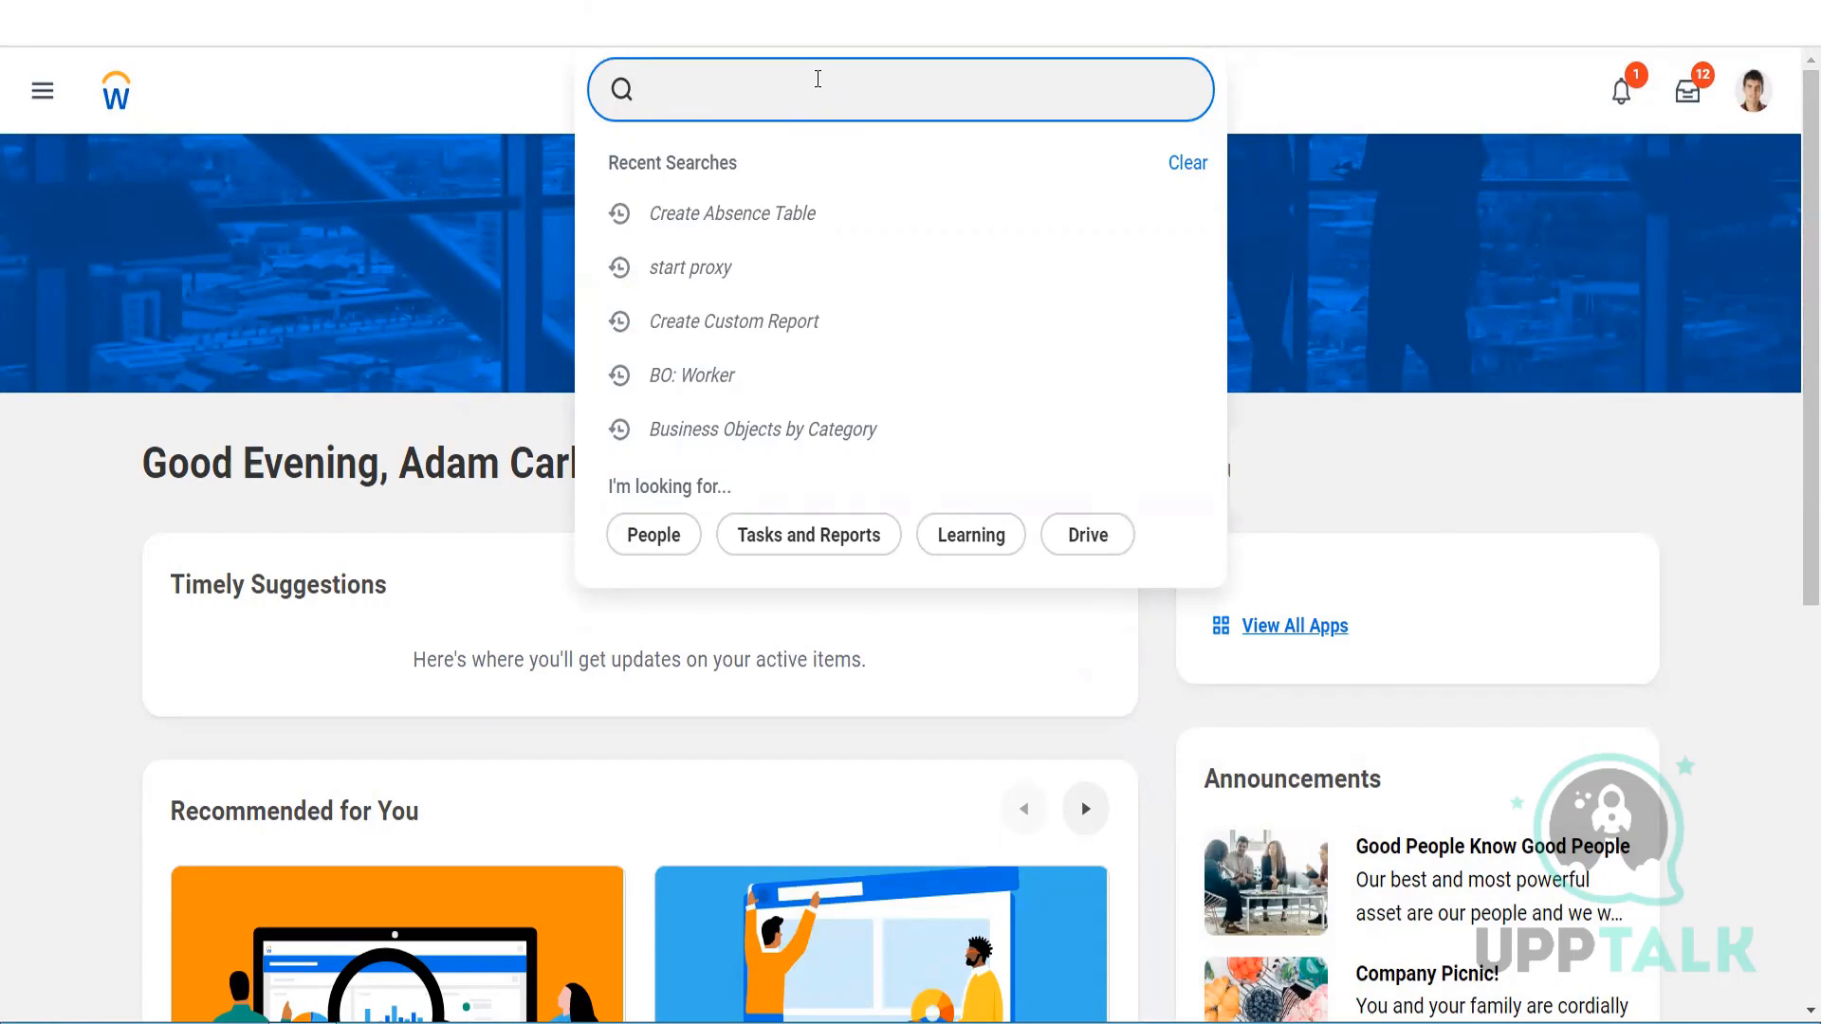
{"action": "type", "text": "creaa"}
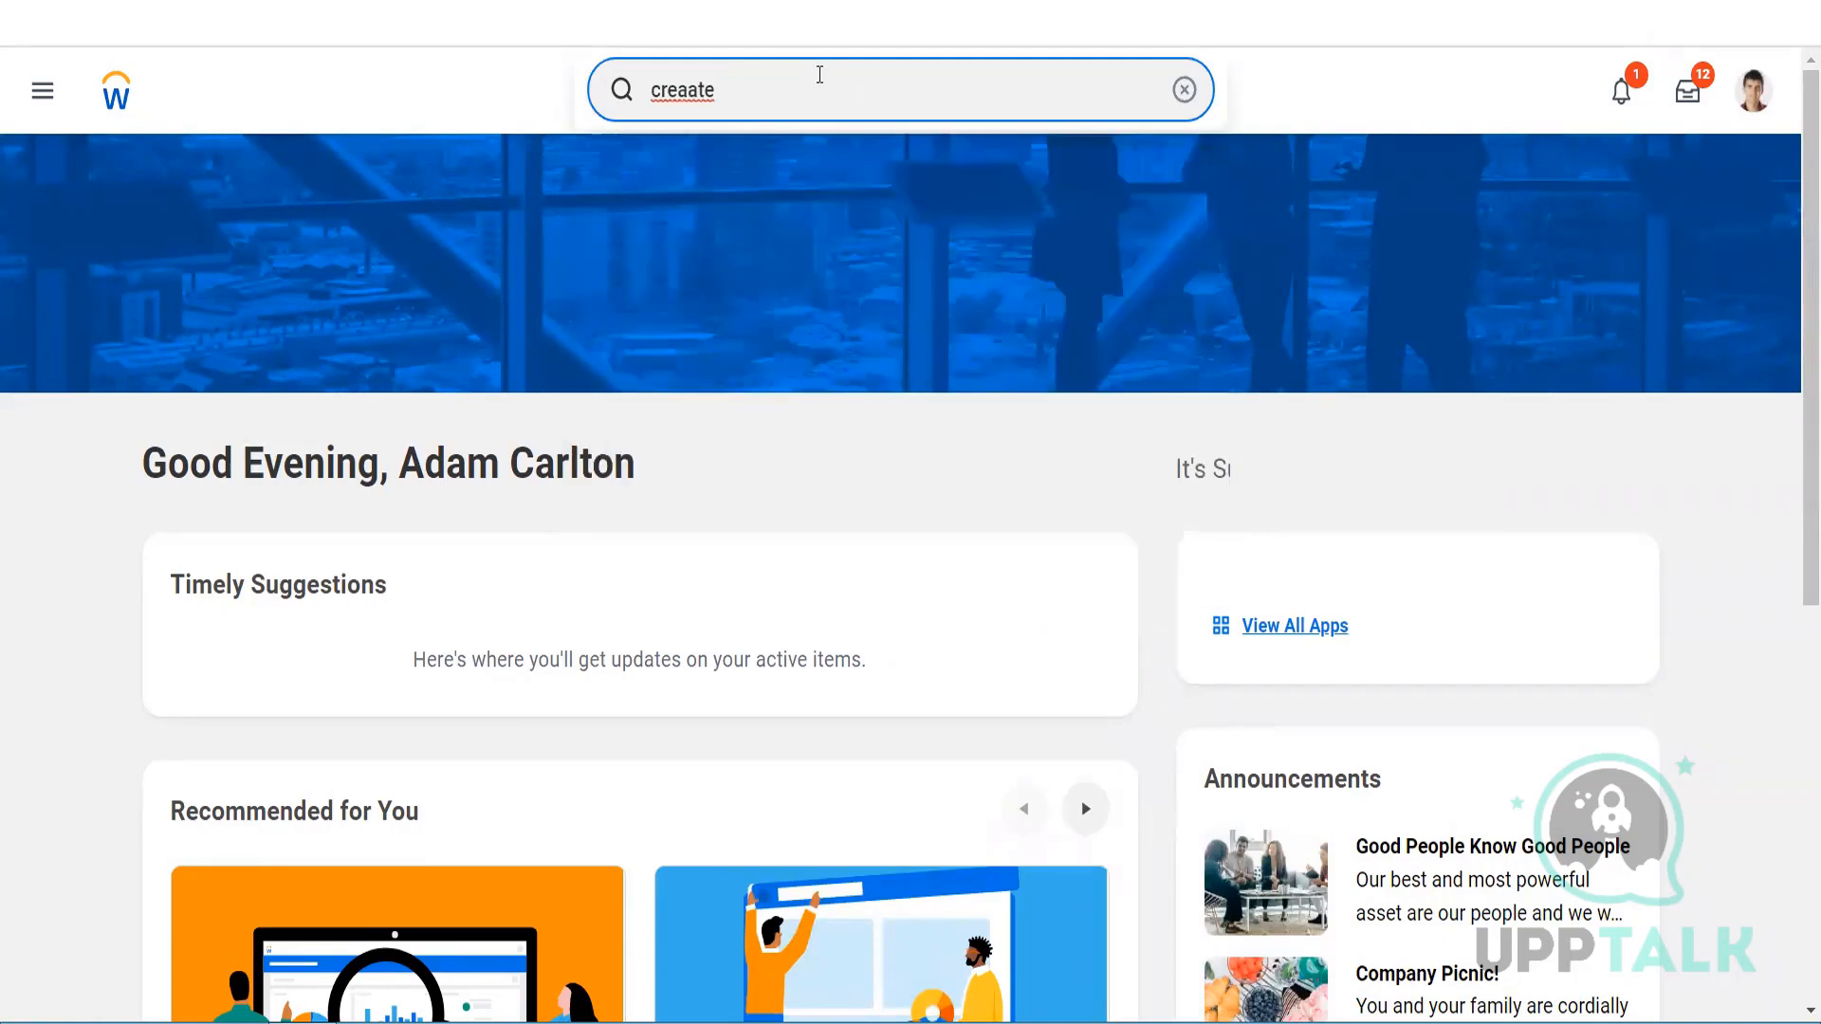
{"action": "key", "text": "BackSpace"}
{"action": "type", "text": "t"}
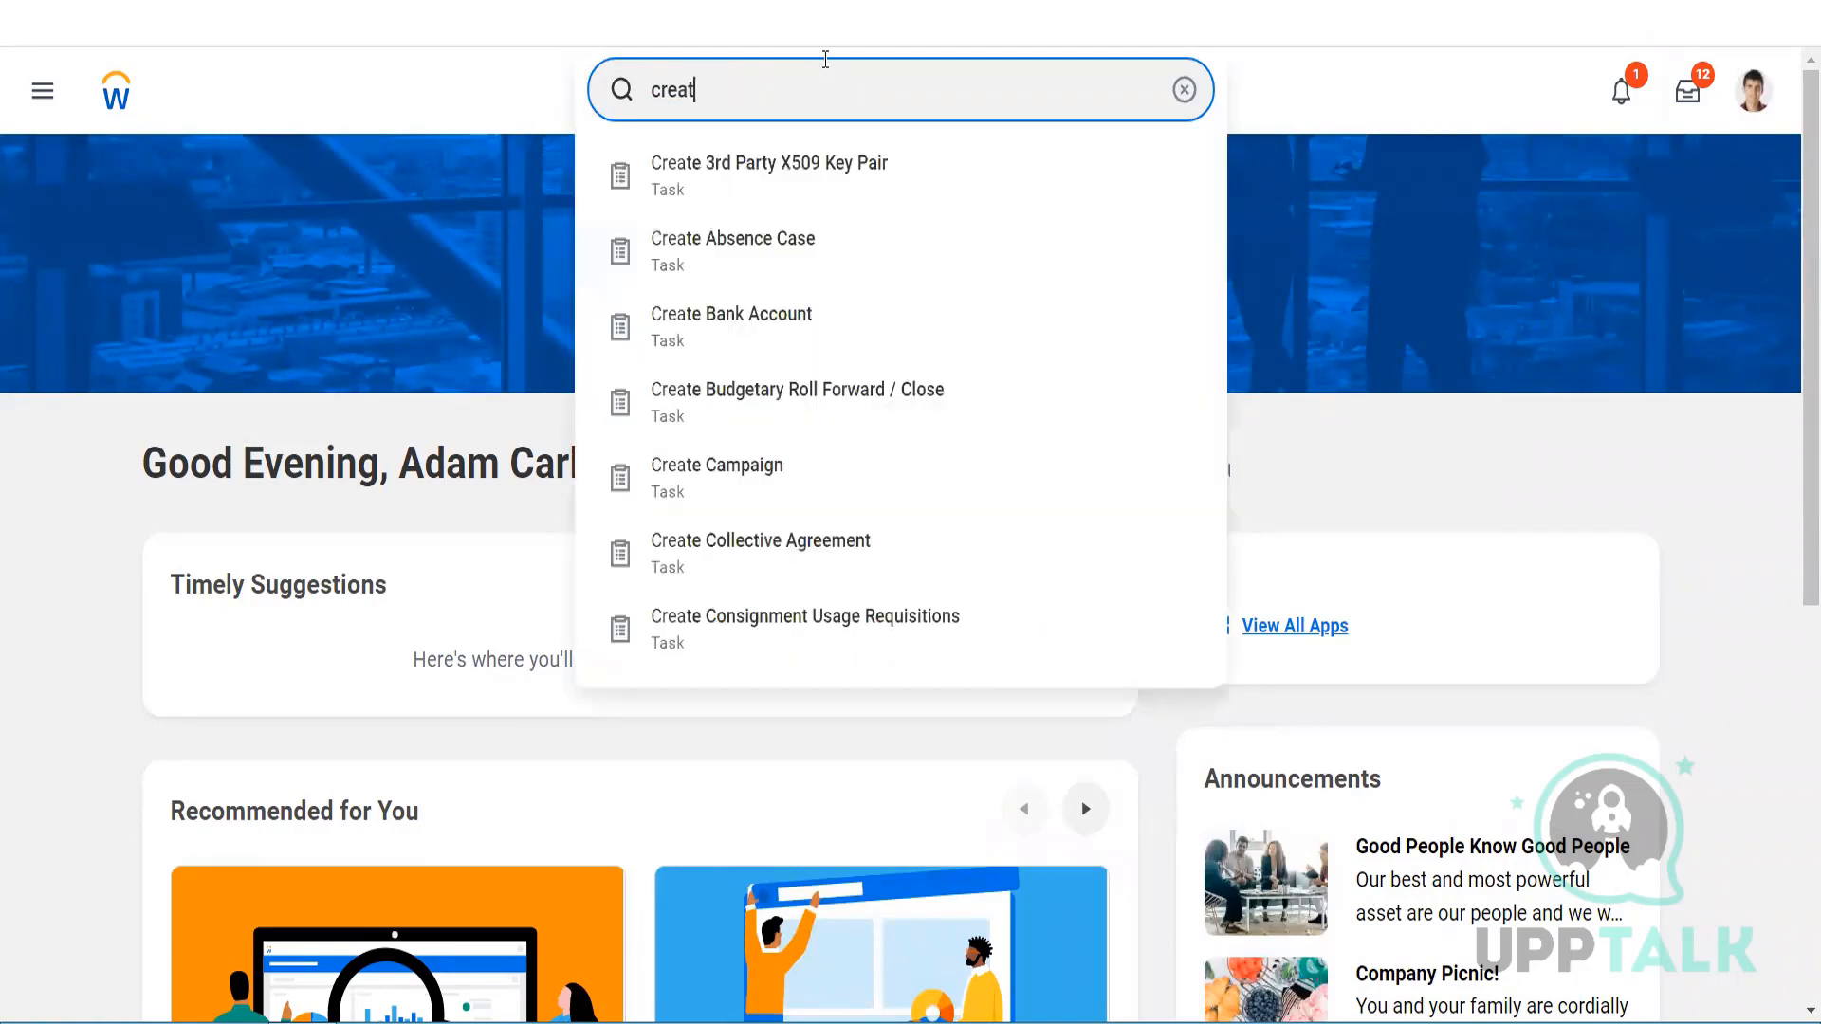
{"action": "type", "text": "e leave"}
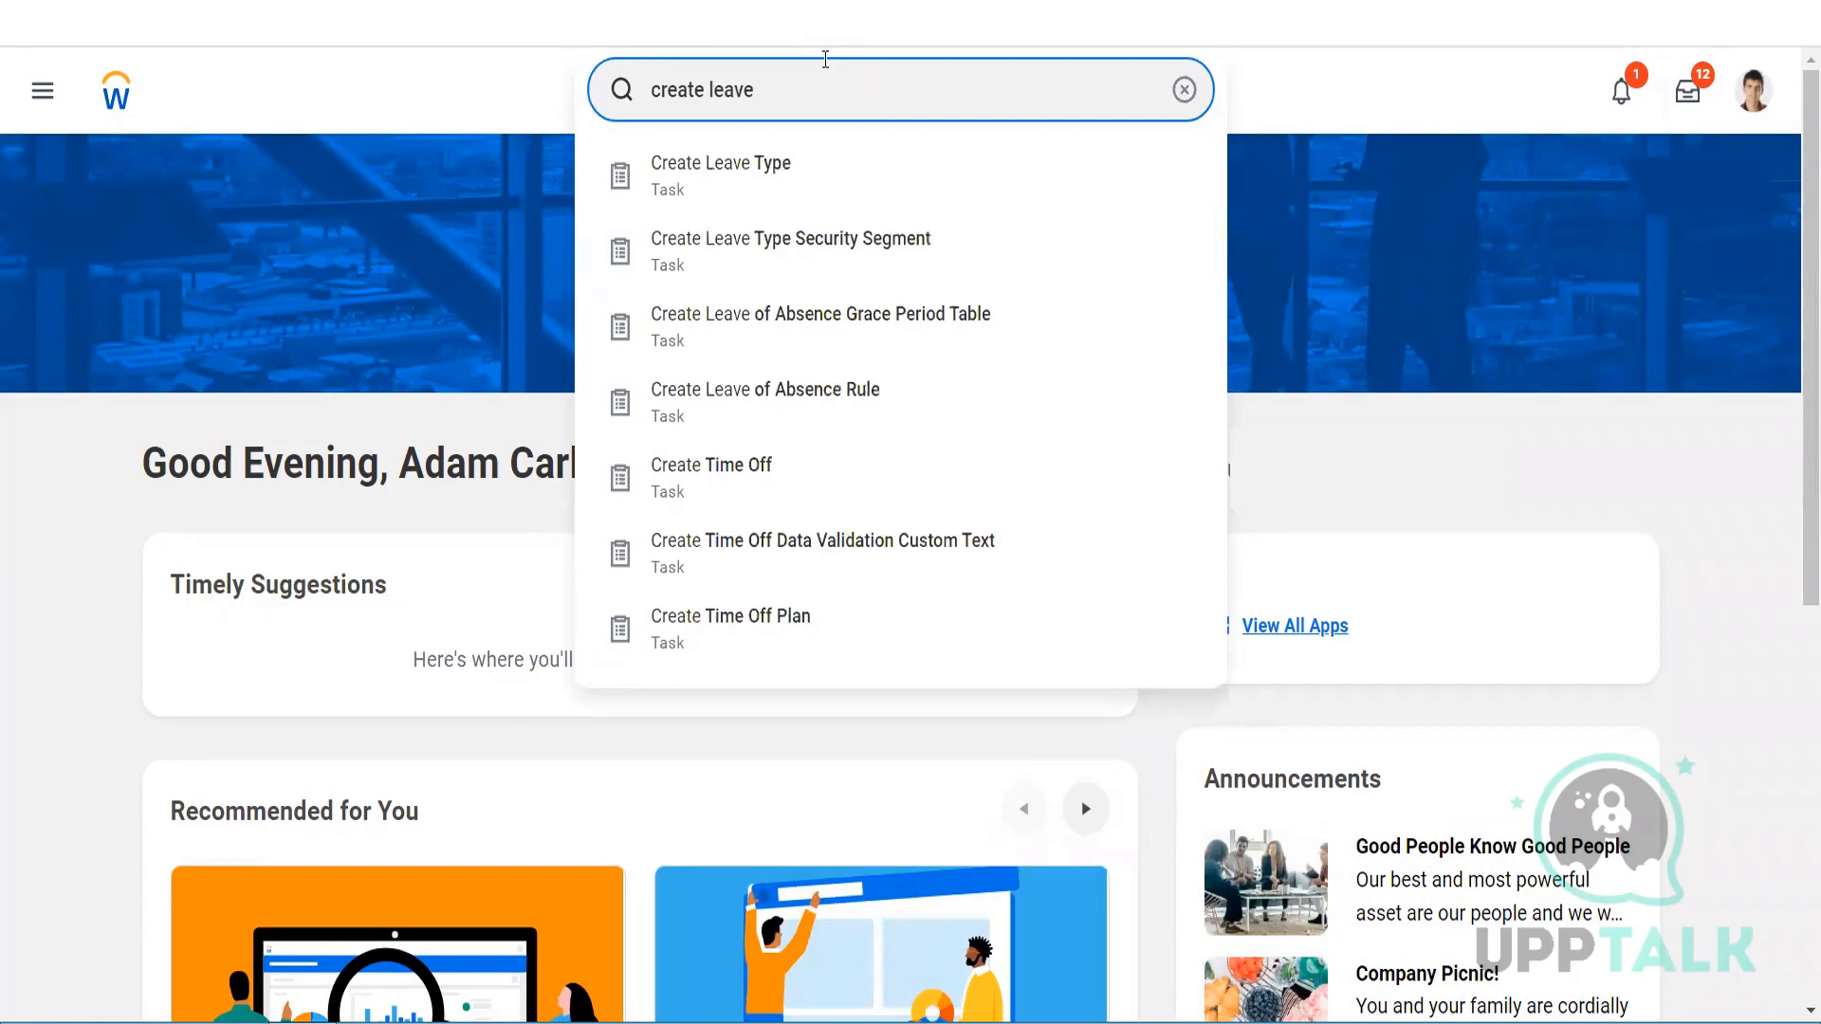
{"action": "type", "text": " type"}
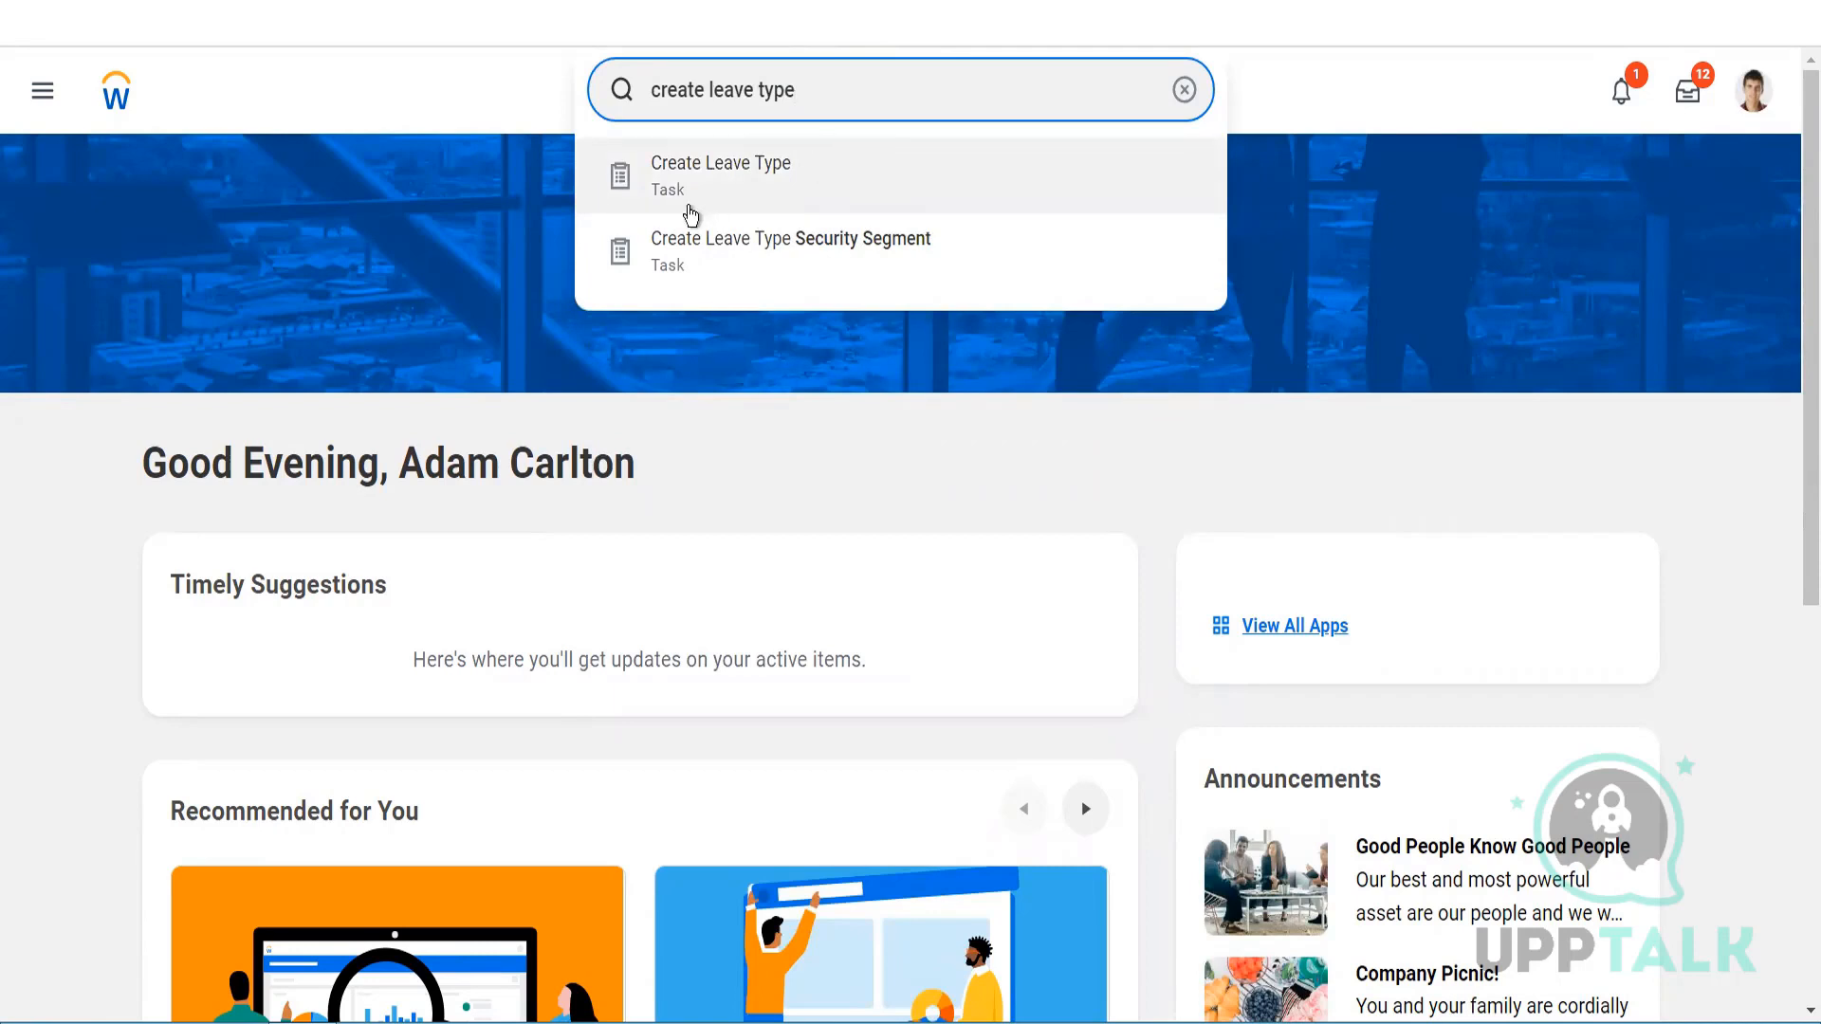
{"action": "left_click", "coordinate": [698, 195]}
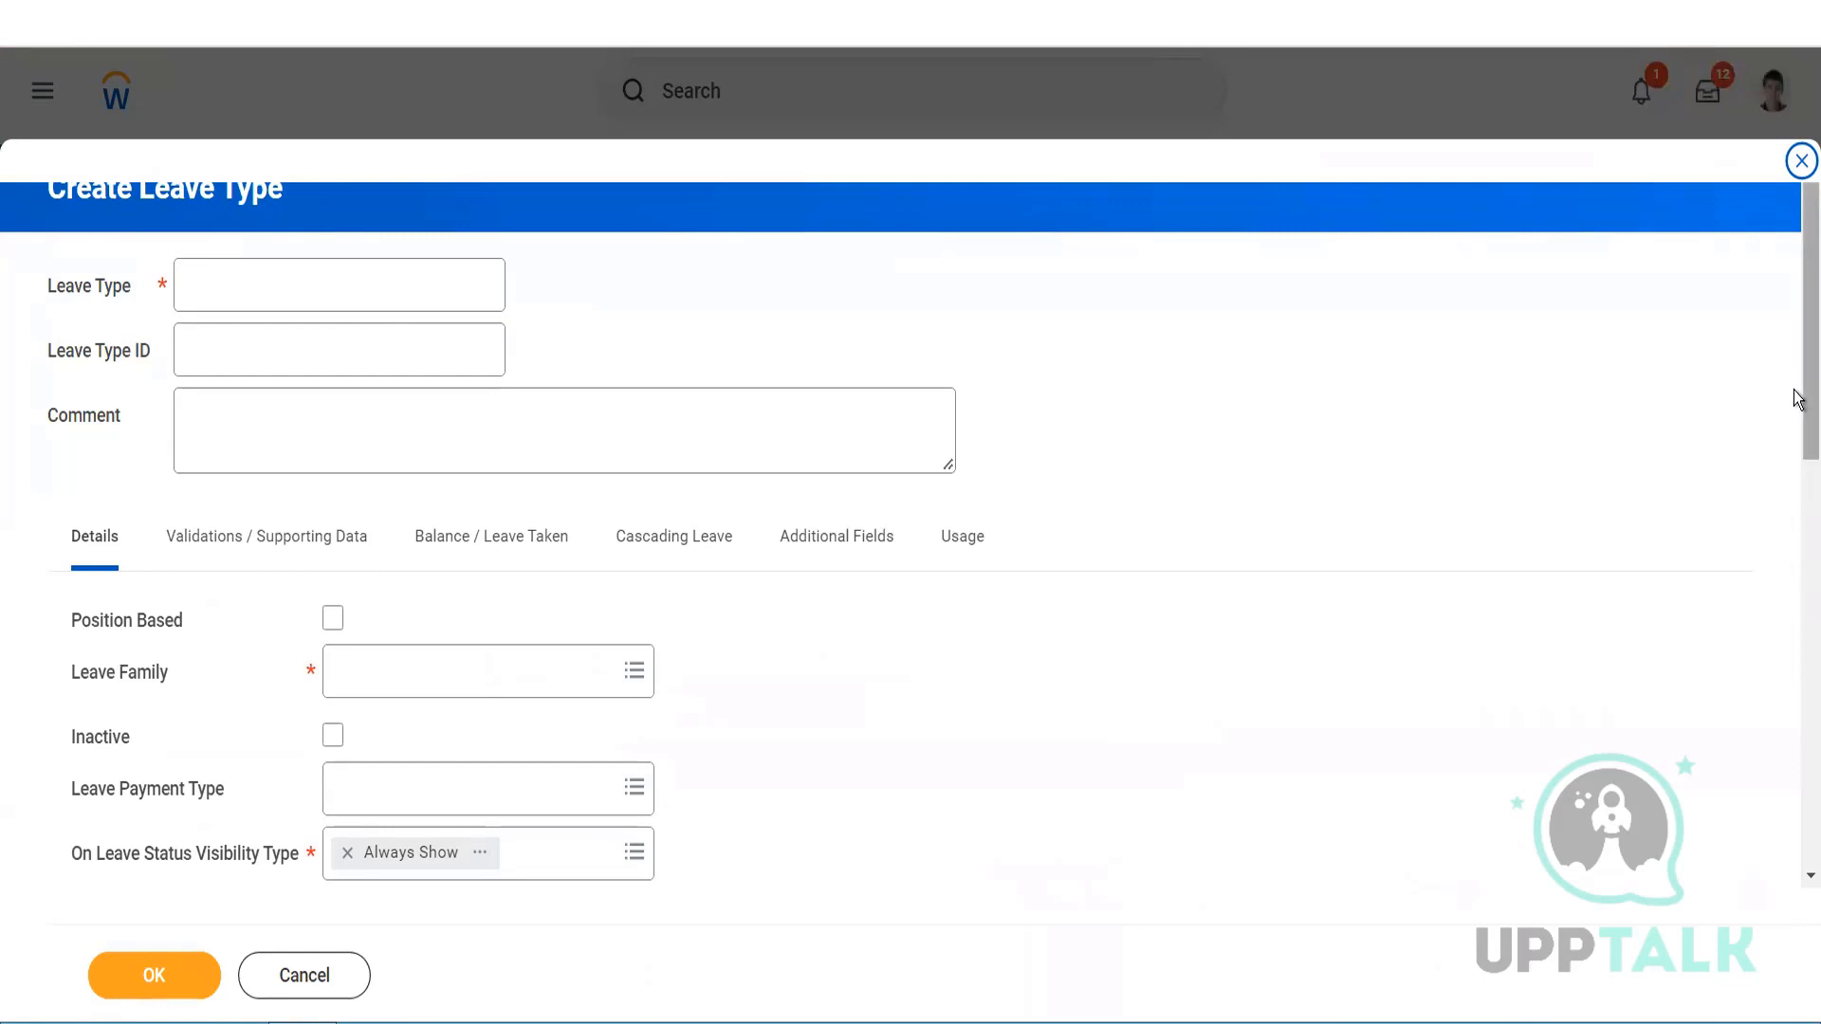
{"action": "scroll", "coordinate": [1764, 987], "scroll_direction": "down", "scroll_amount": 15}
{"action": "scroll", "coordinate": [1793, 110], "scroll_direction": "up", "scroll_amount": 15}
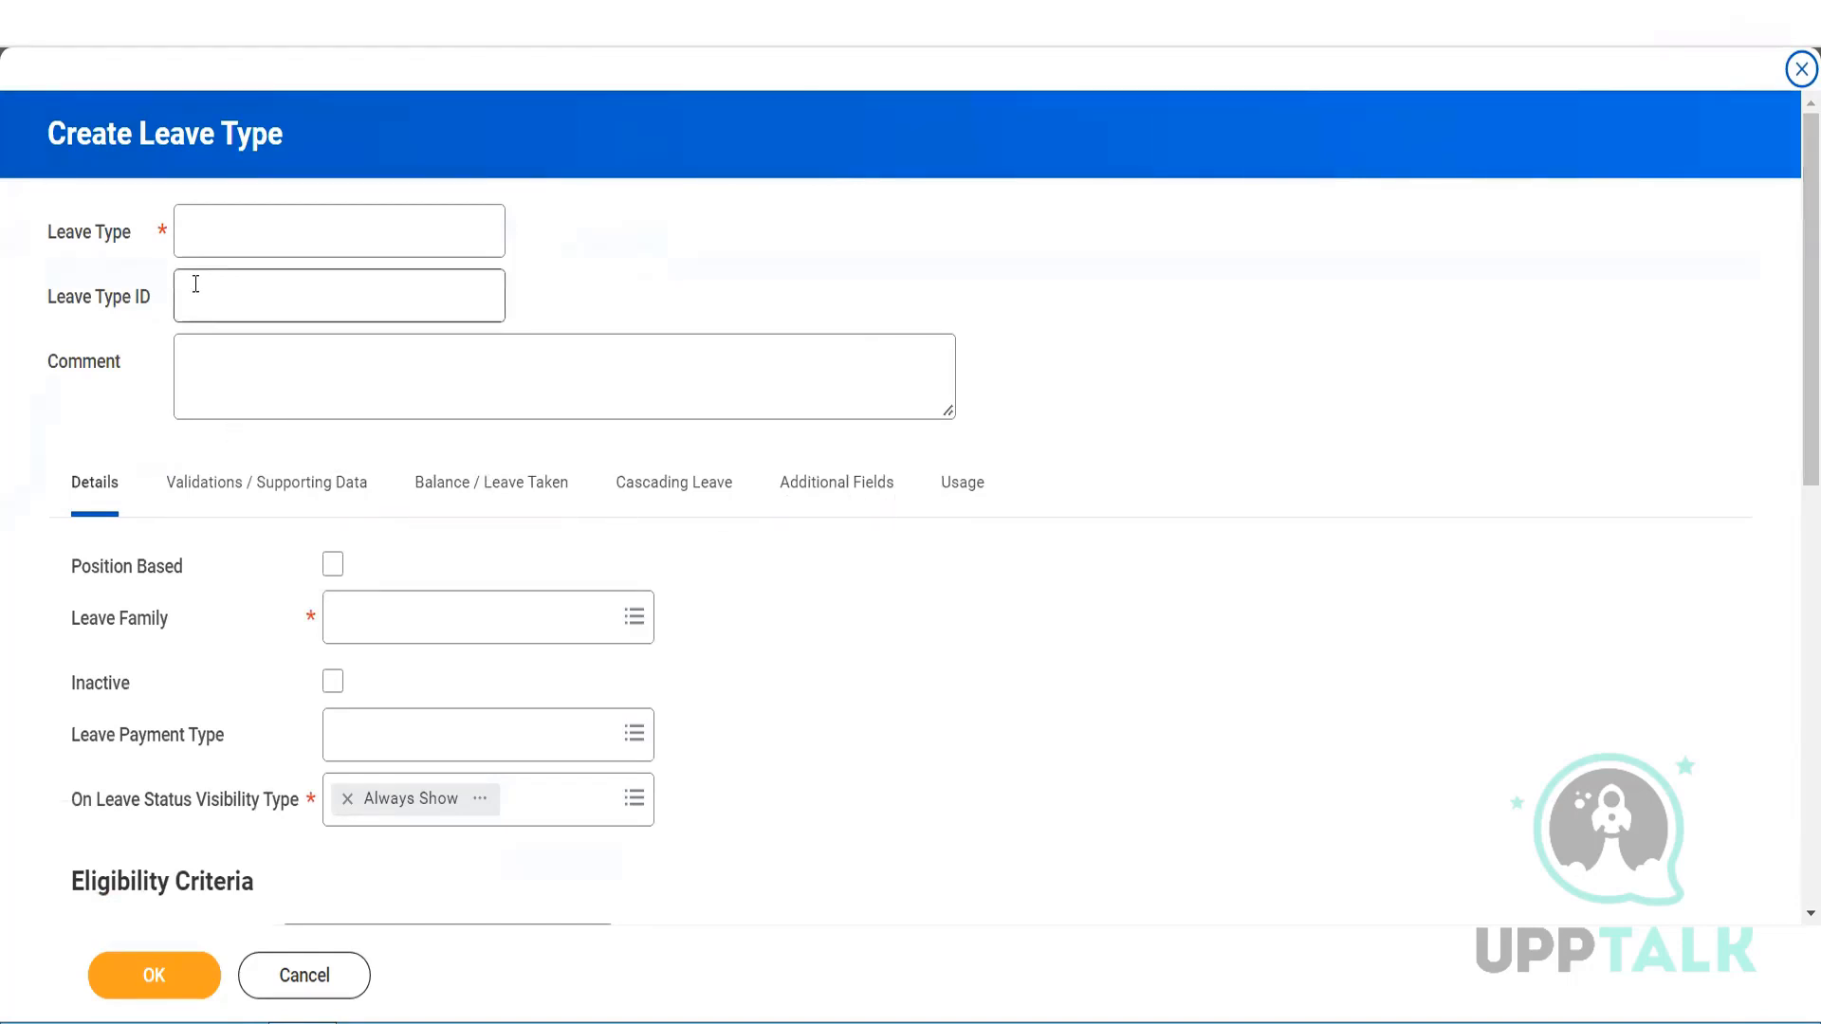
- Name the new leave type IND Maternity, correcting the spelling of the name
{"action": "left_click", "coordinate": [275, 226]}
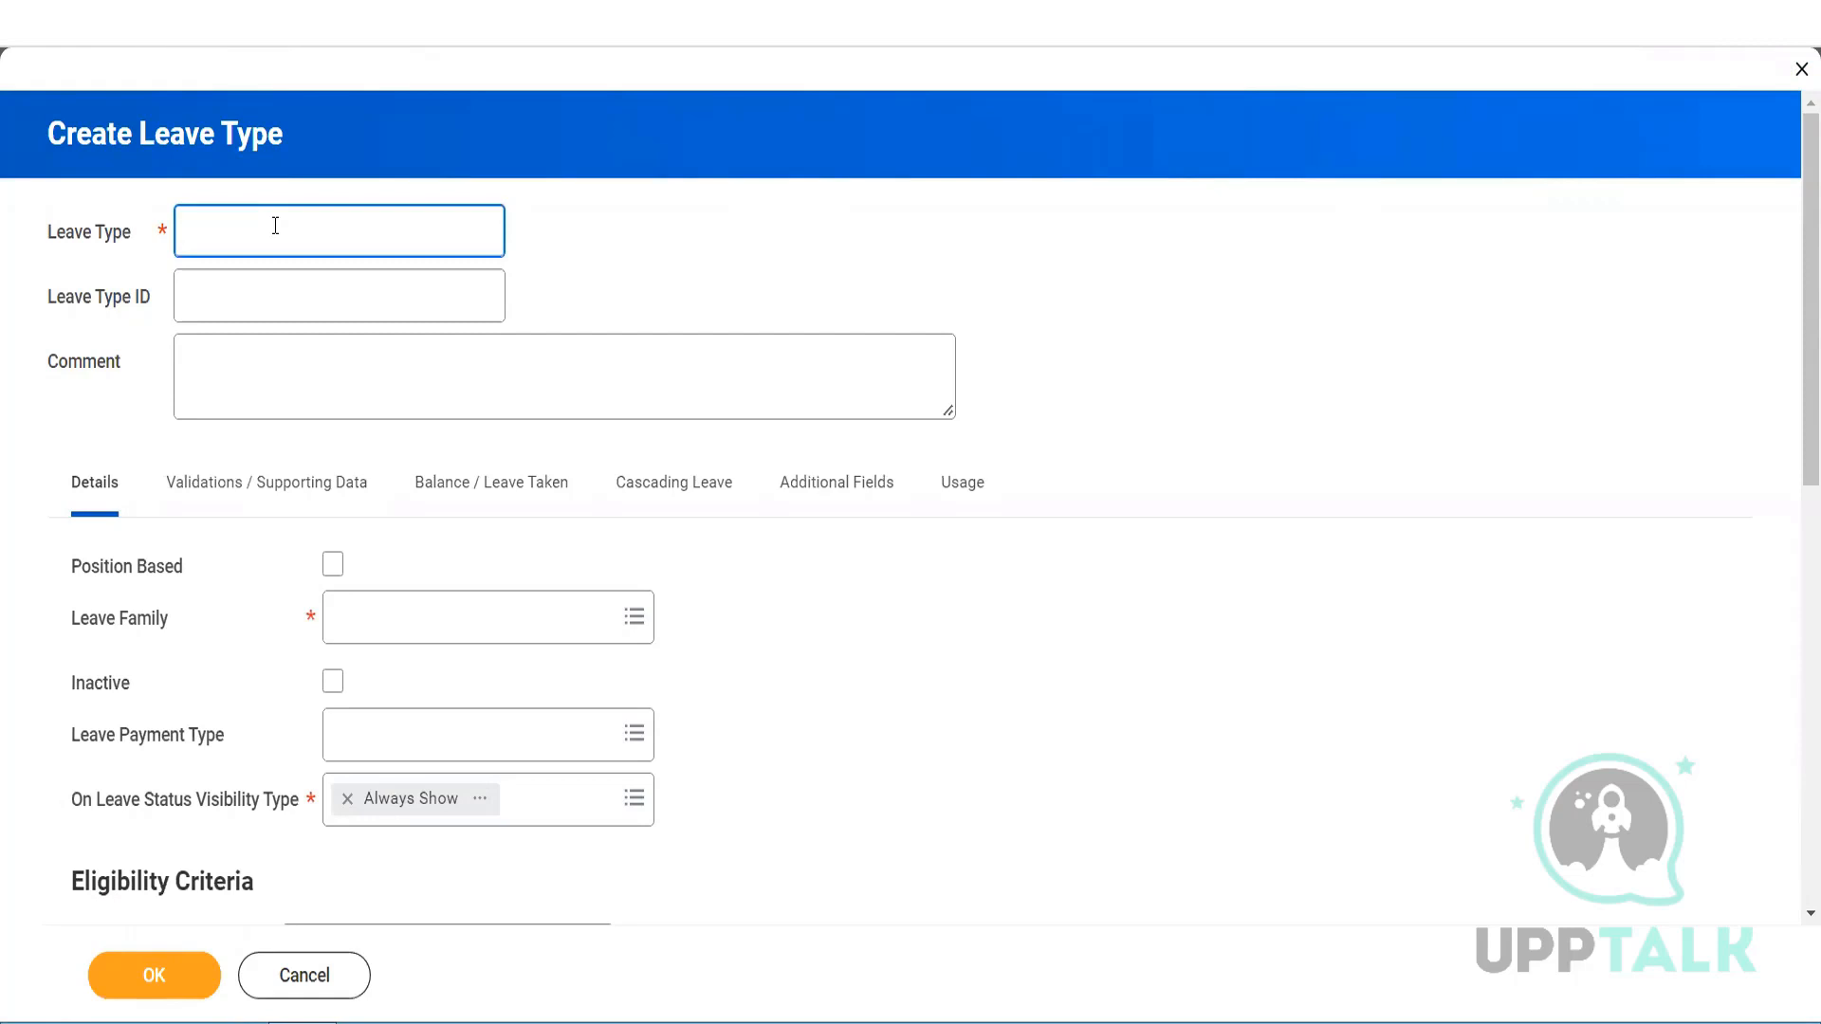
{"action": "key", "text": "super+c"}
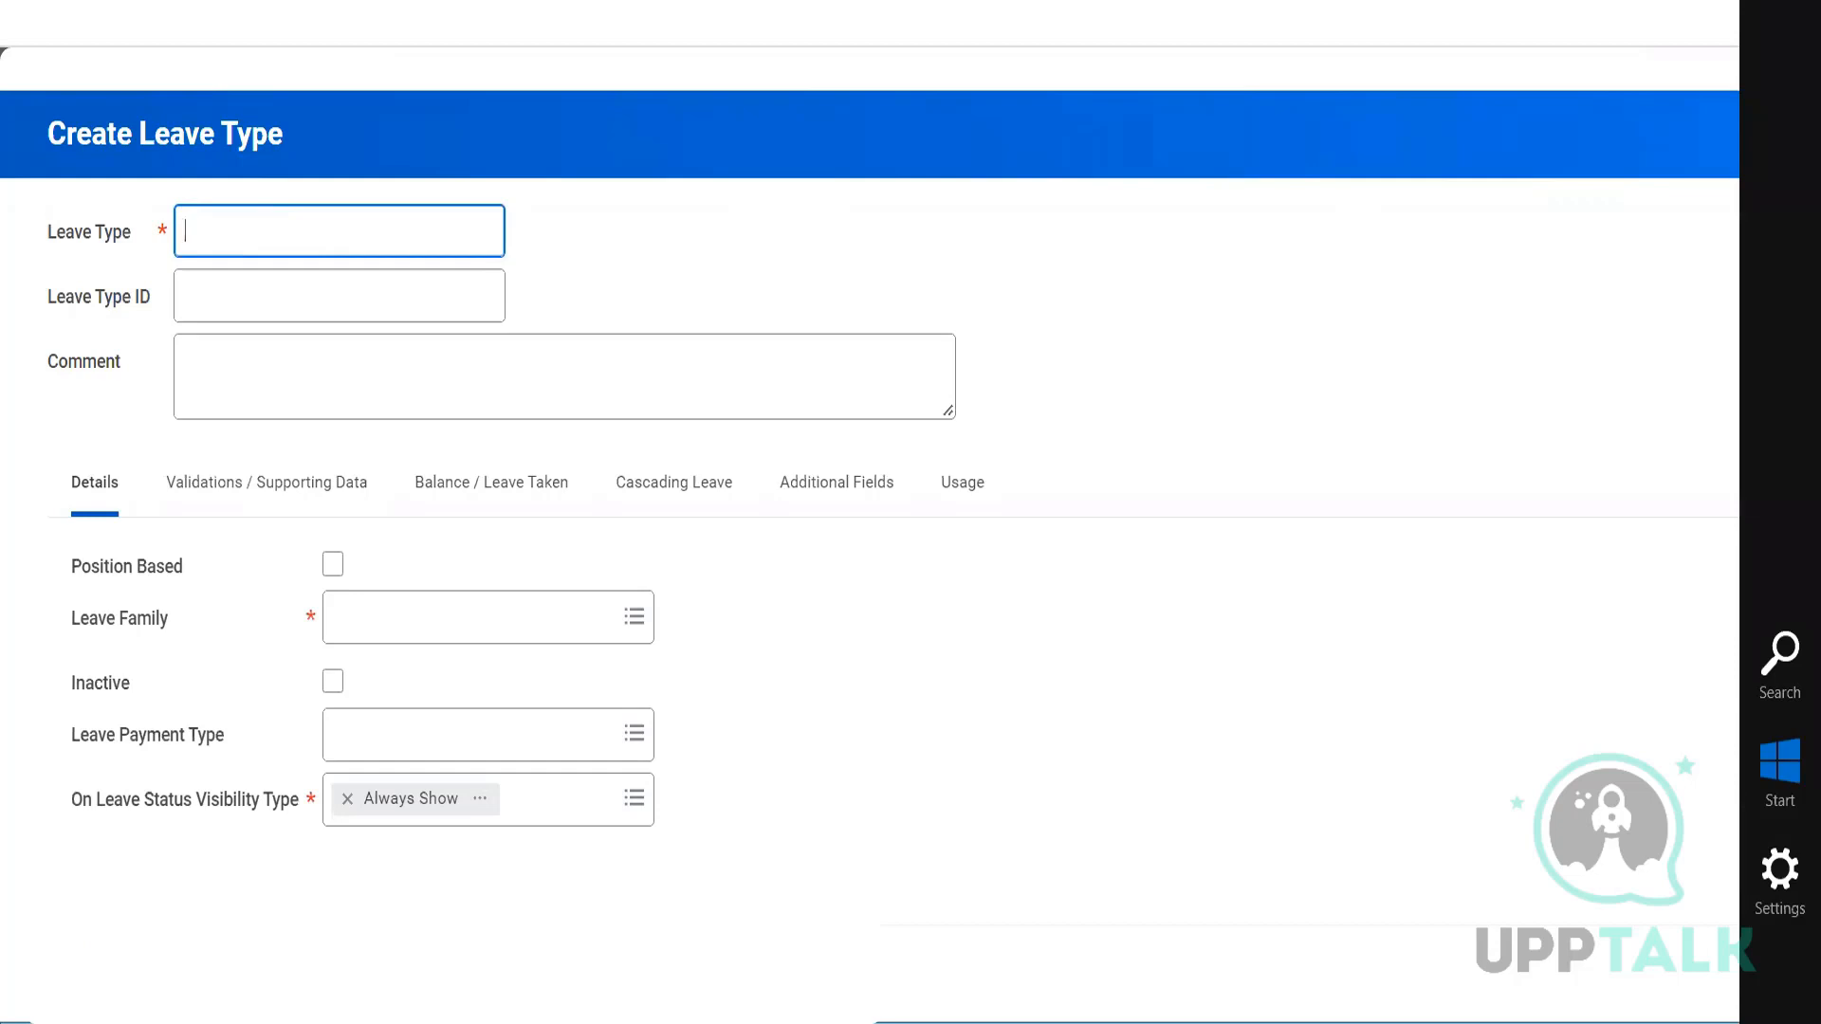
{"action": "key", "text": "Escape"}
{"action": "type", "text": "IND"}
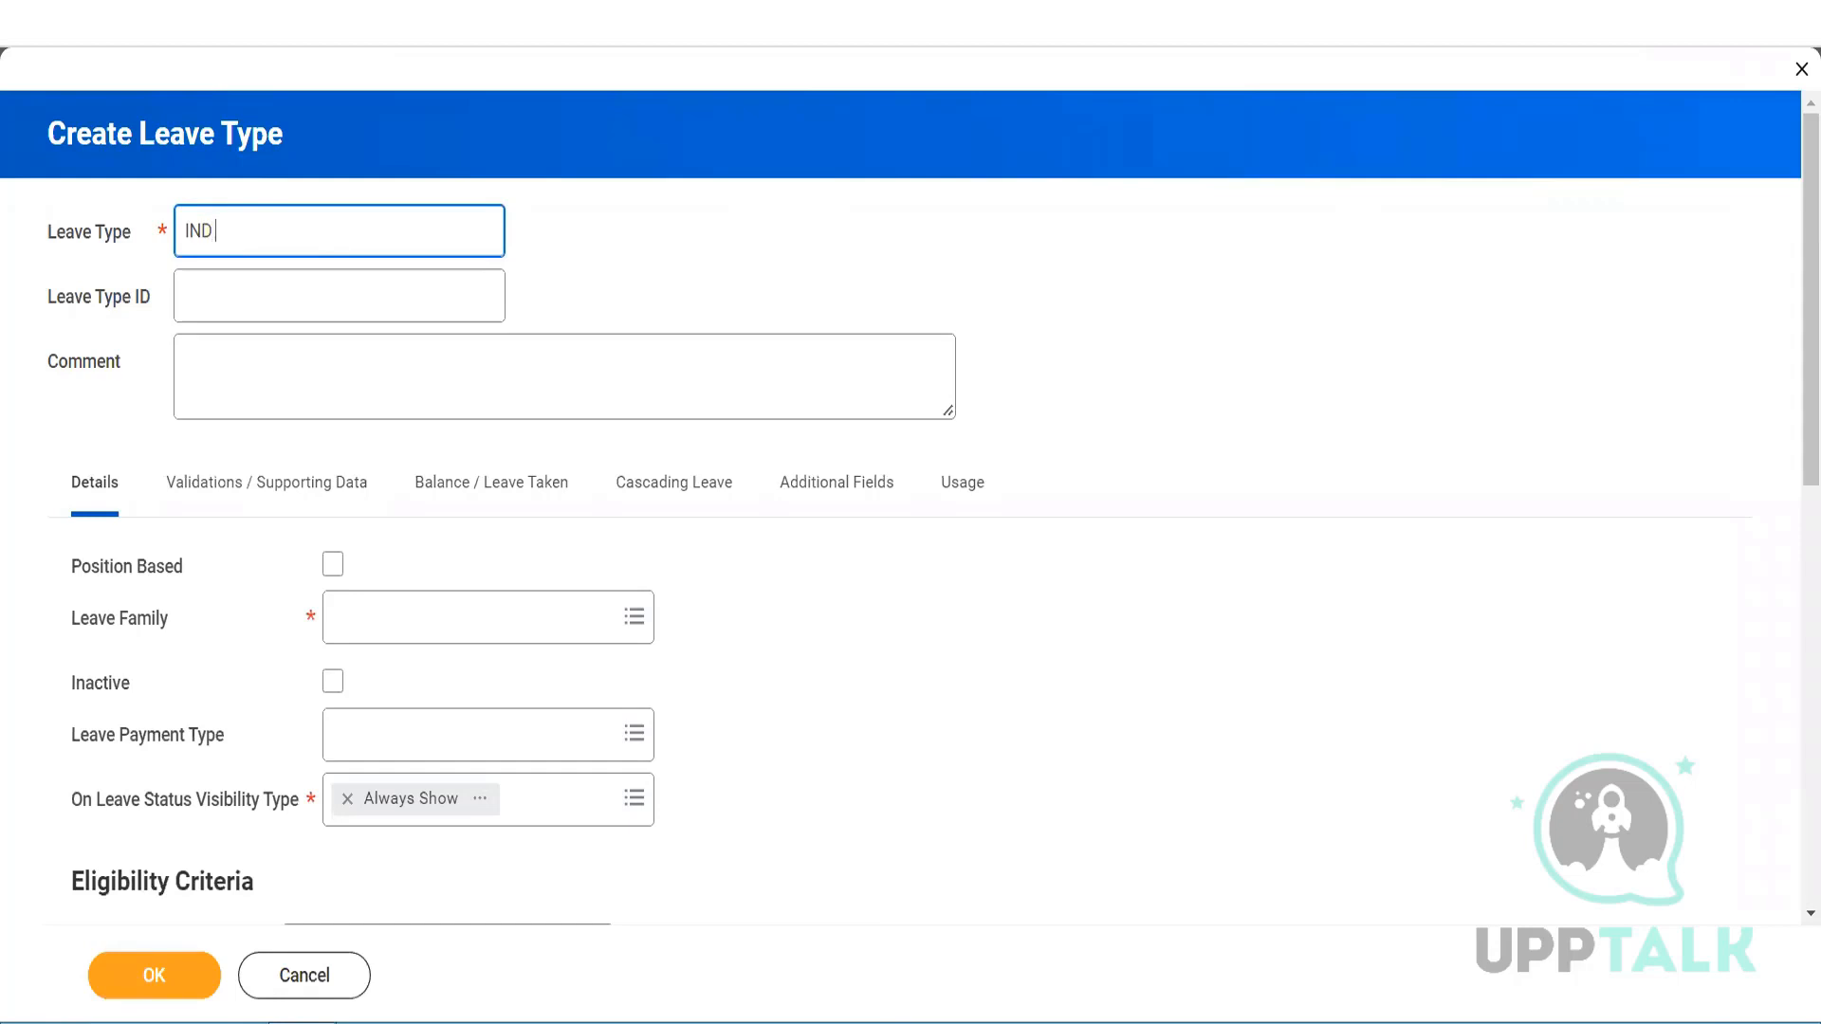
{"action": "type", "text": " Materinity"}
{"action": "right_click", "coordinate": [267, 231]}
{"action": "left_click", "coordinate": [321, 246]}
- Copy the leave type name into the Leave Type ID and change it to IND_Maternity
{"action": "key", "text": "ctrl+a"}
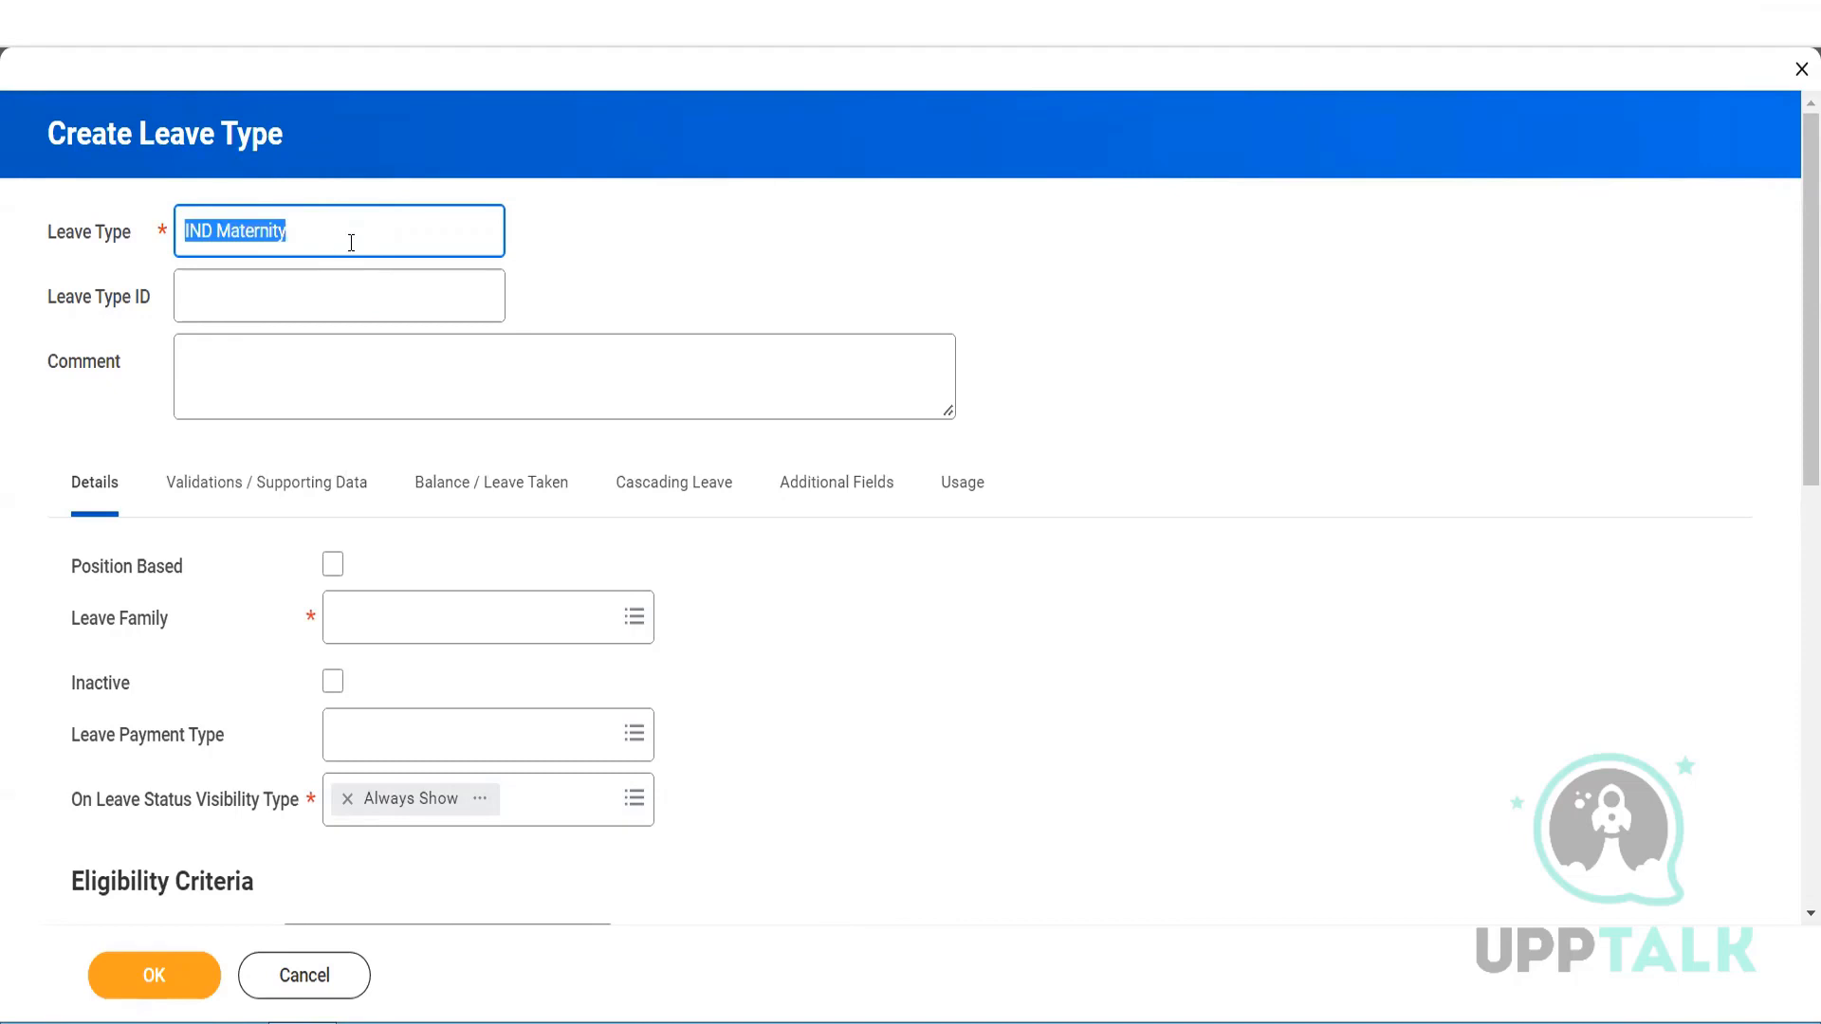
{"action": "left_click", "coordinate": [351, 243]}
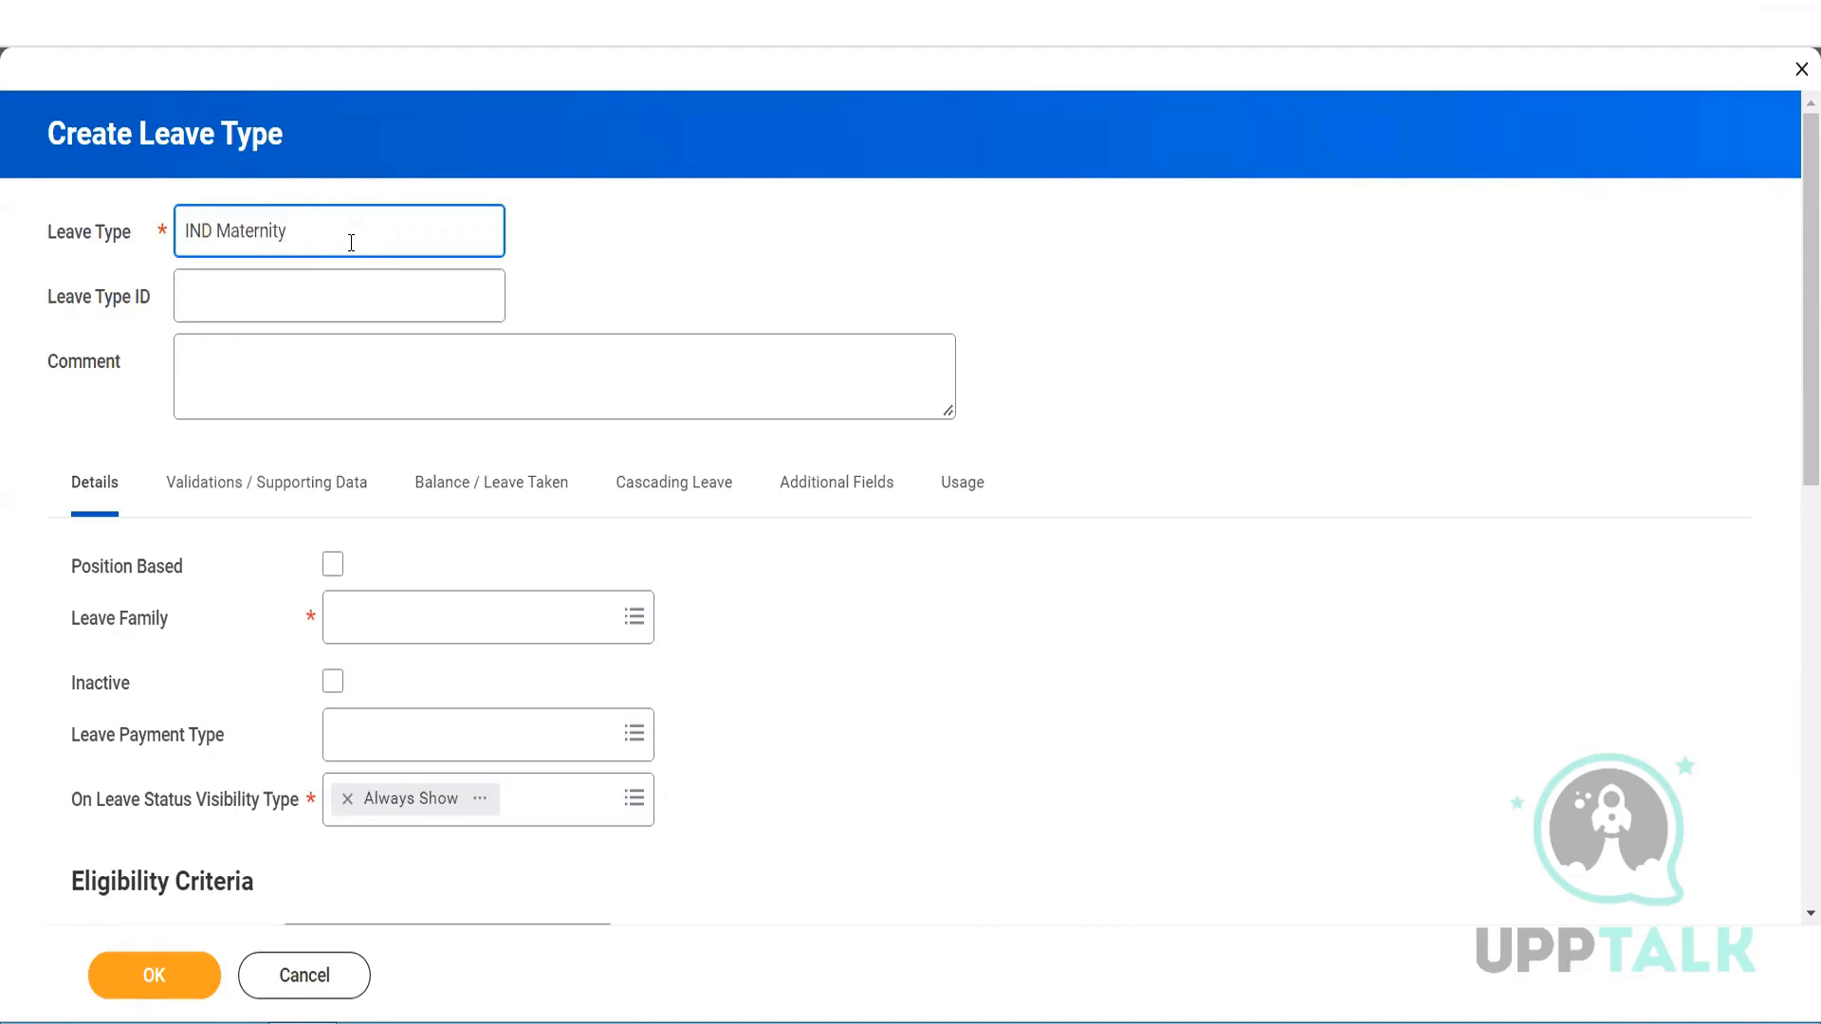
{"action": "key", "text": "ctrl+a"}
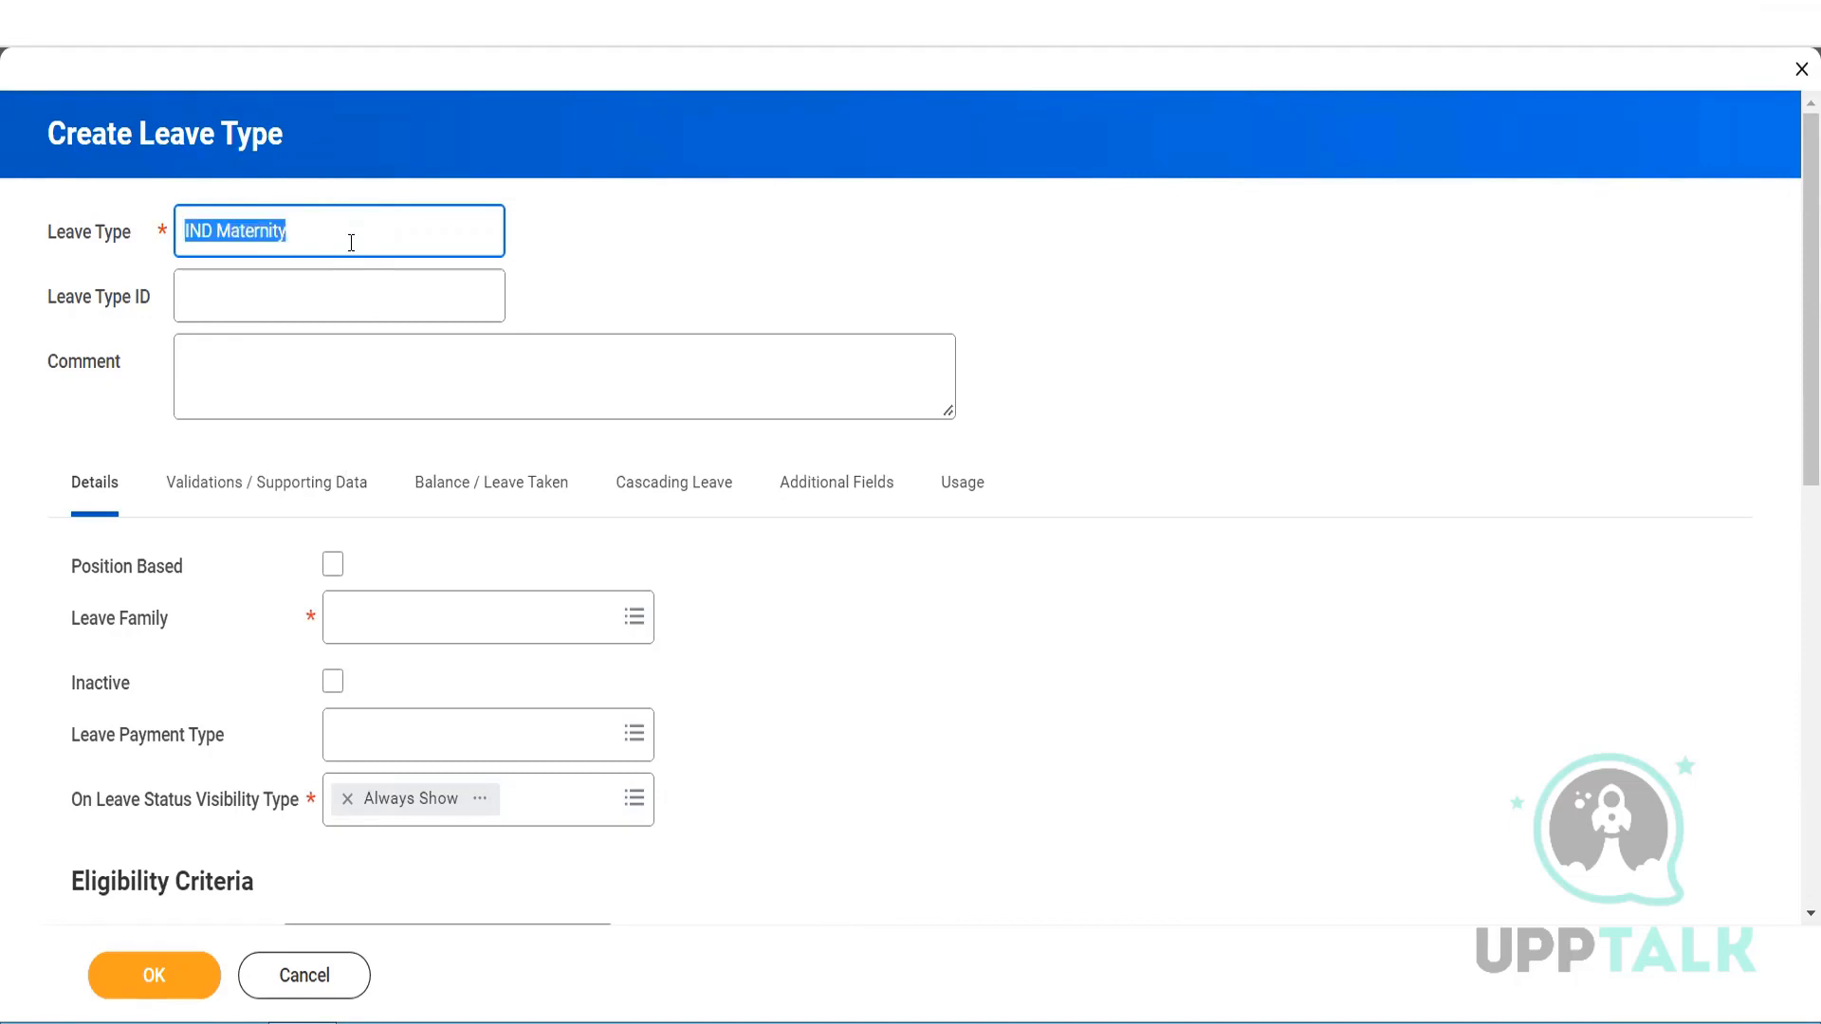
{"action": "key", "text": "Tab"}
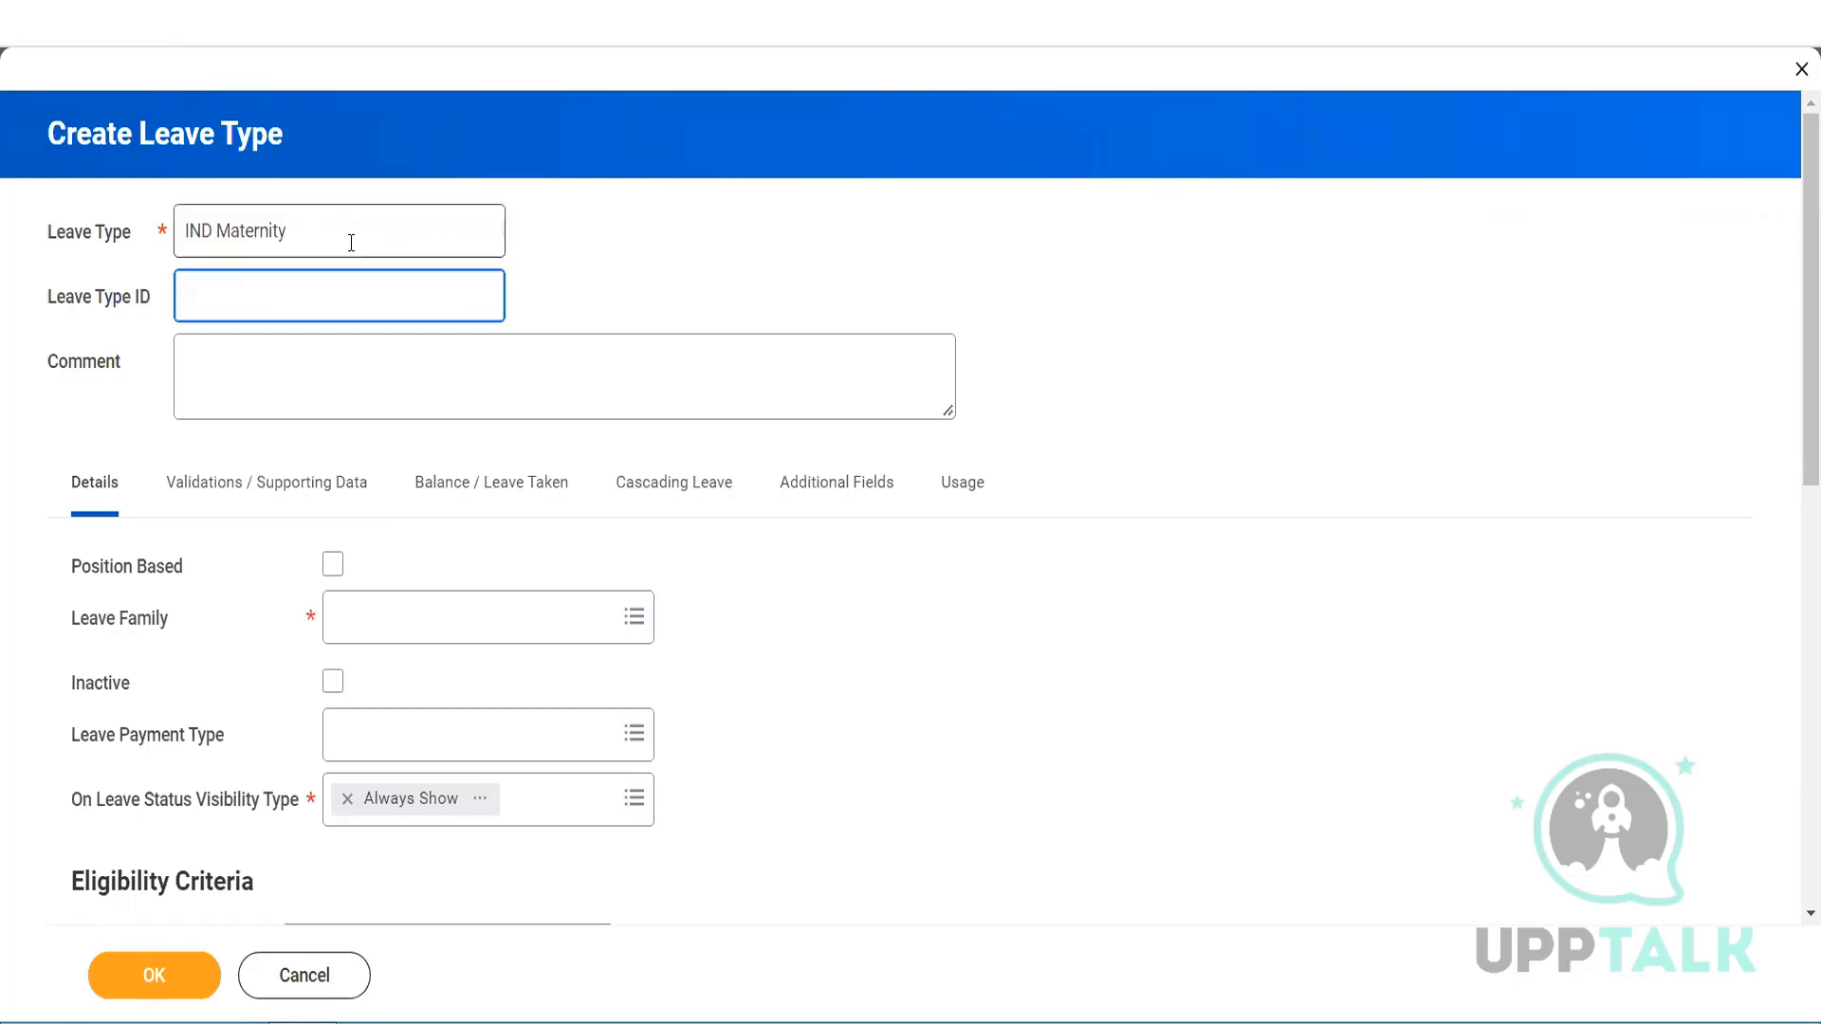
{"action": "key", "text": "ctrl+v"}
{"action": "left_click", "coordinate": [203, 295]}
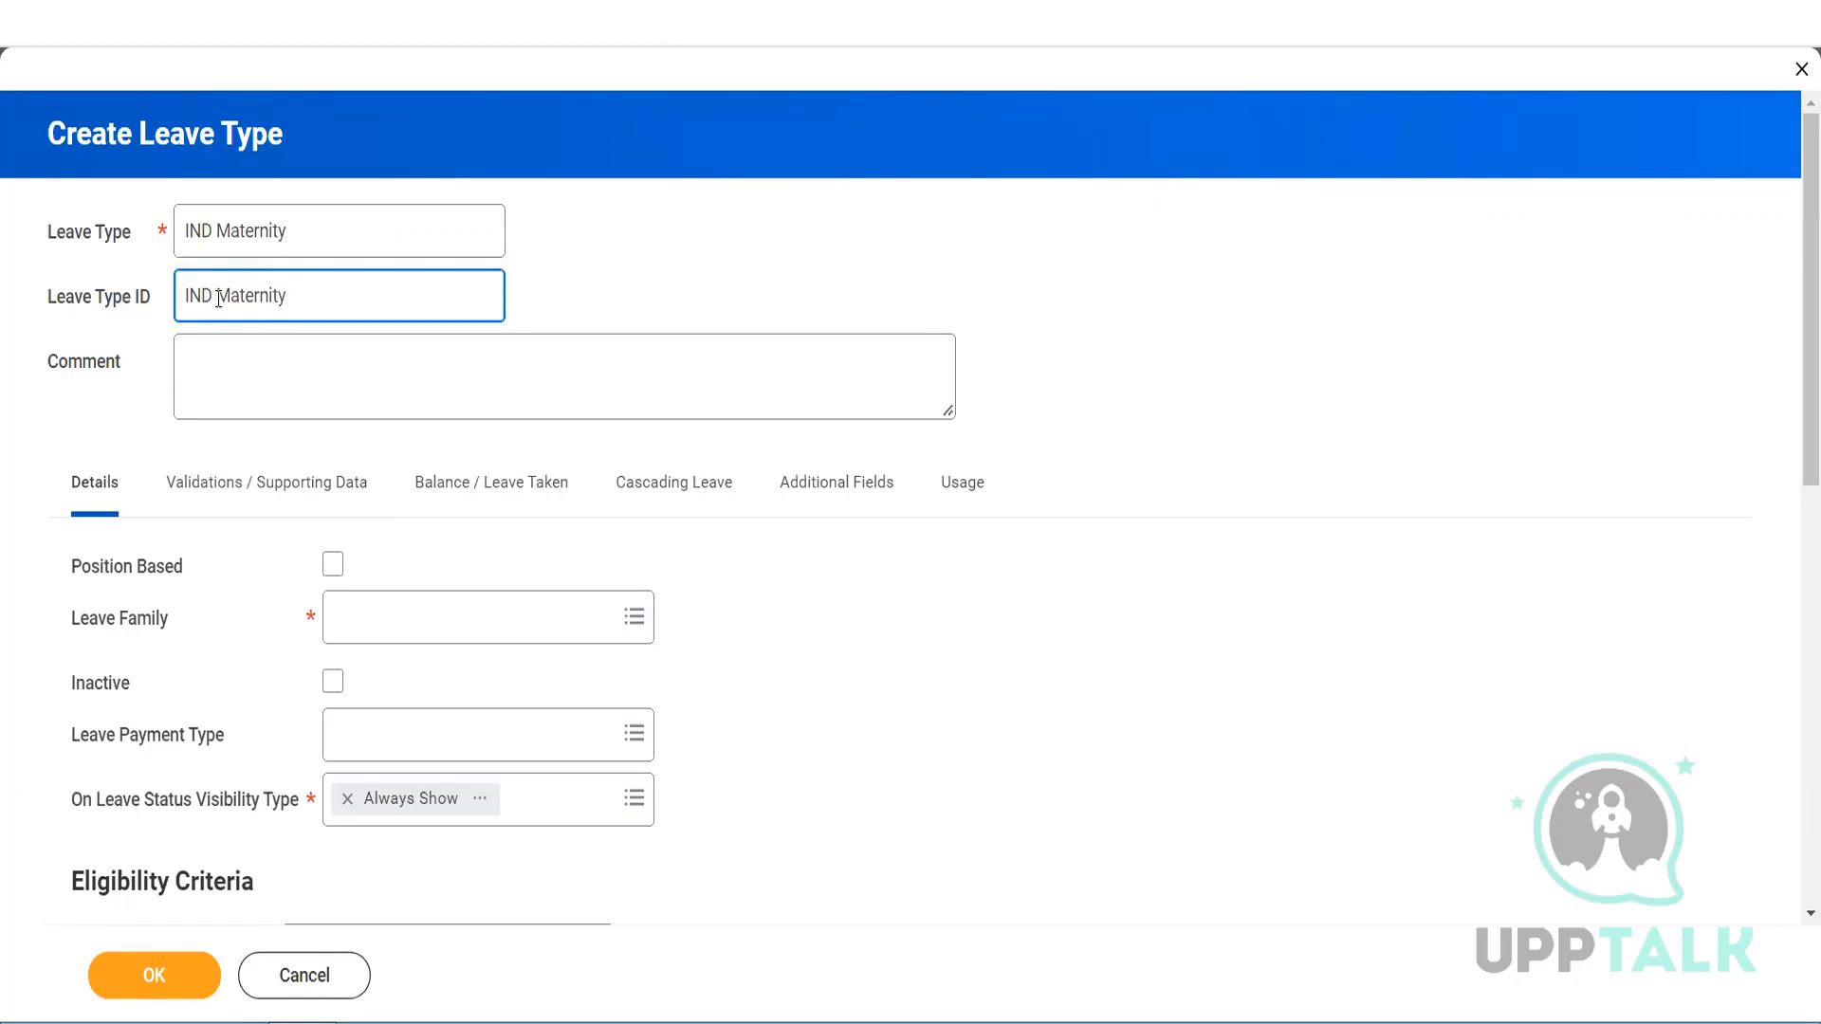
{"action": "key", "text": "Delete"}
{"action": "type", "text": "_"}
{"action": "left_click", "coordinate": [828, 162]}
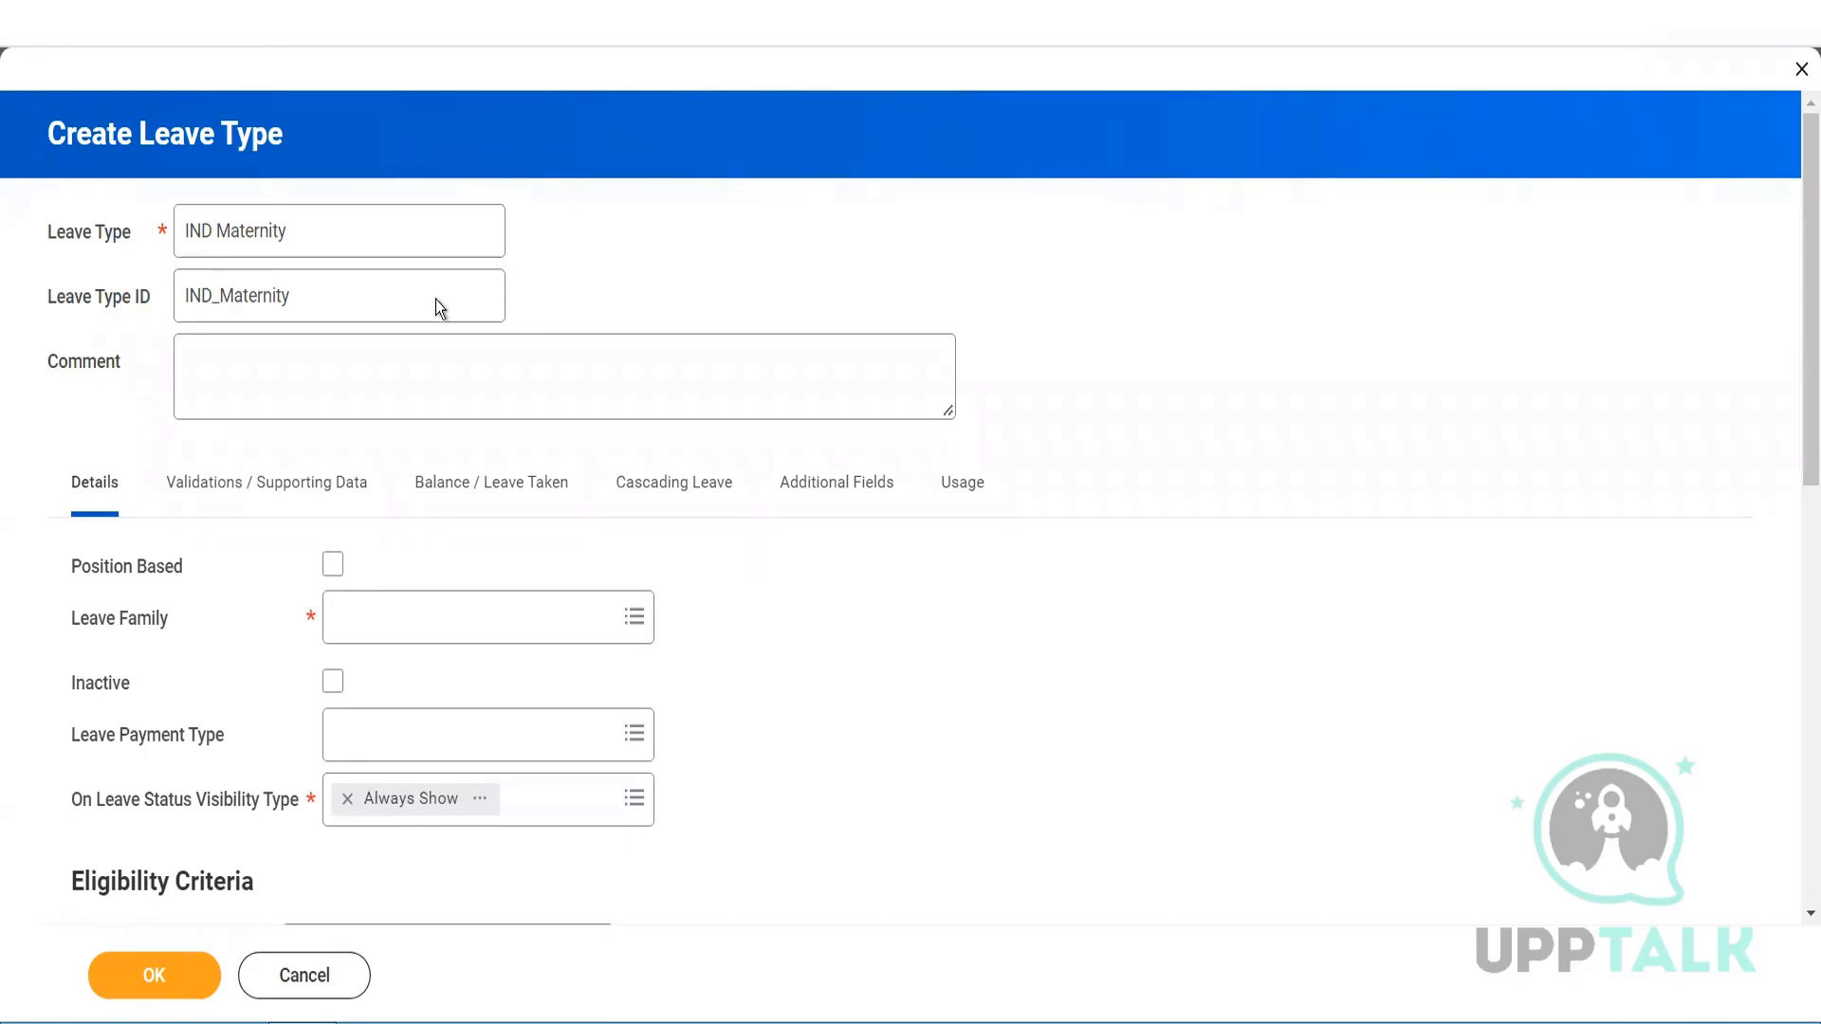
- List the available leave families for the leave type and duplicate the browser tab
{"action": "left_click", "coordinate": [476, 626]}
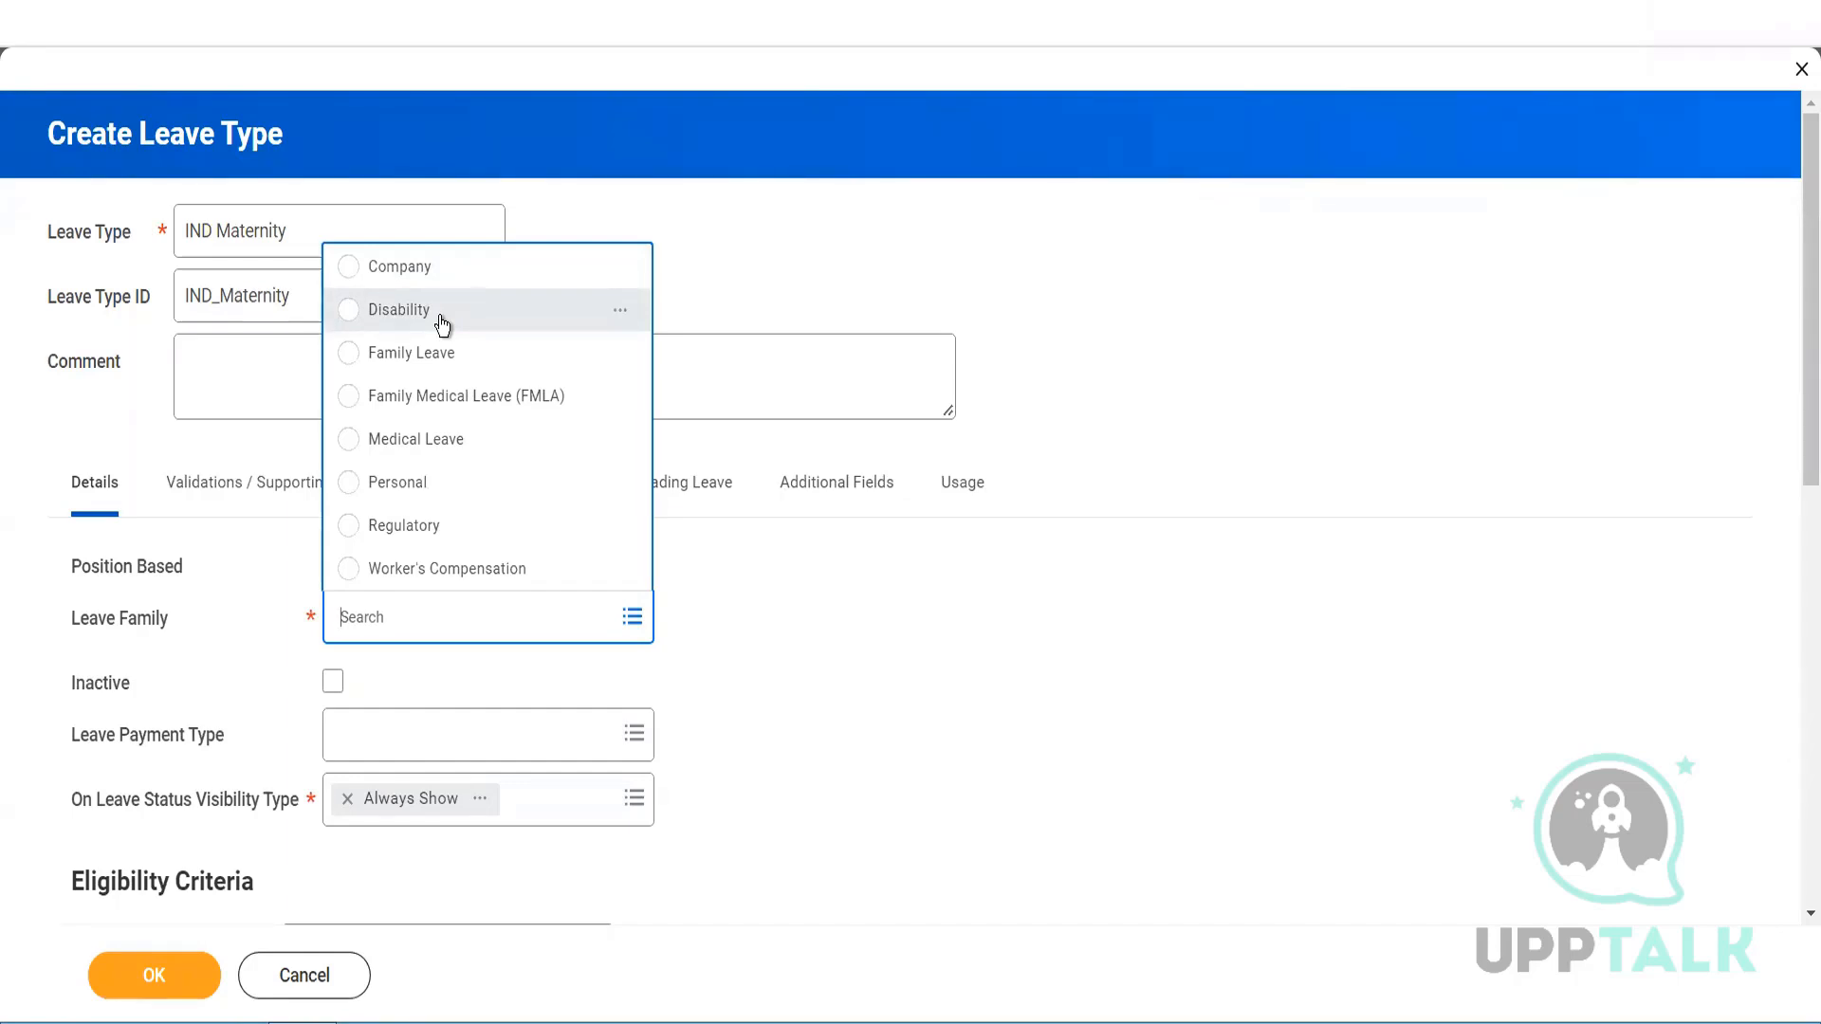
{"action": "right_click", "coordinate": [477, 3]}
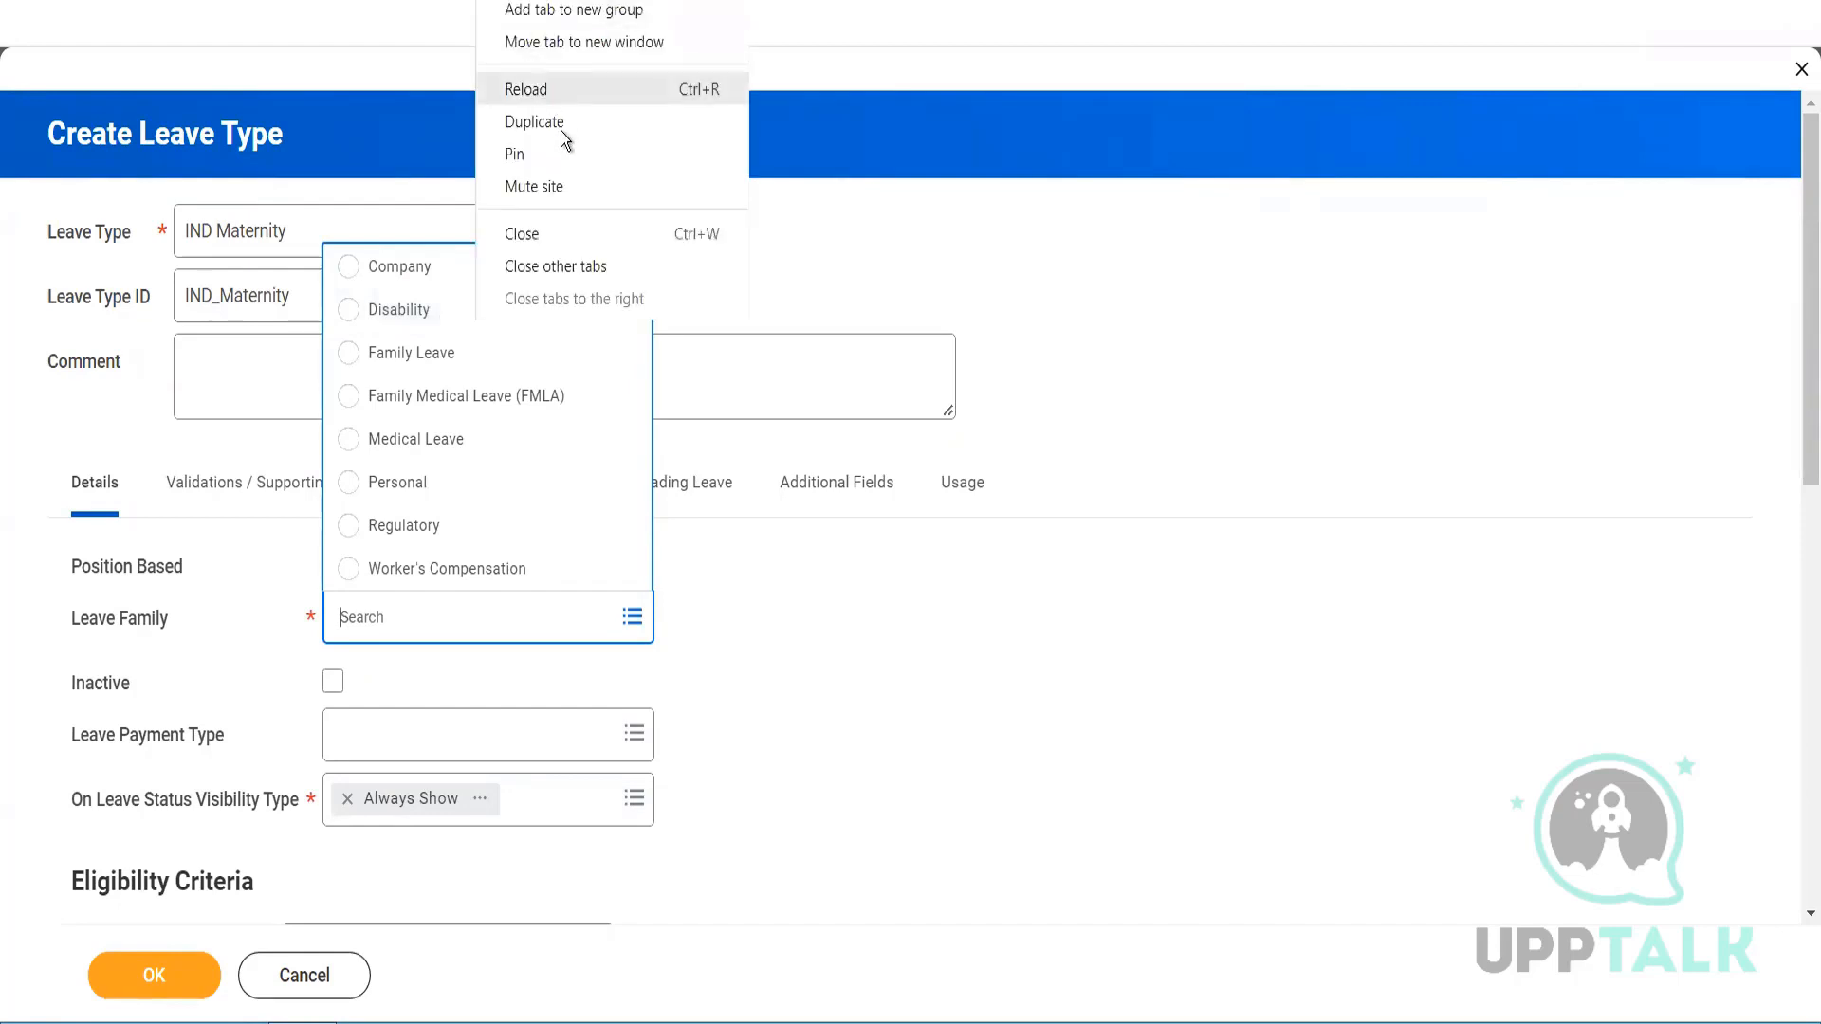
{"action": "left_click", "coordinate": [561, 131]}
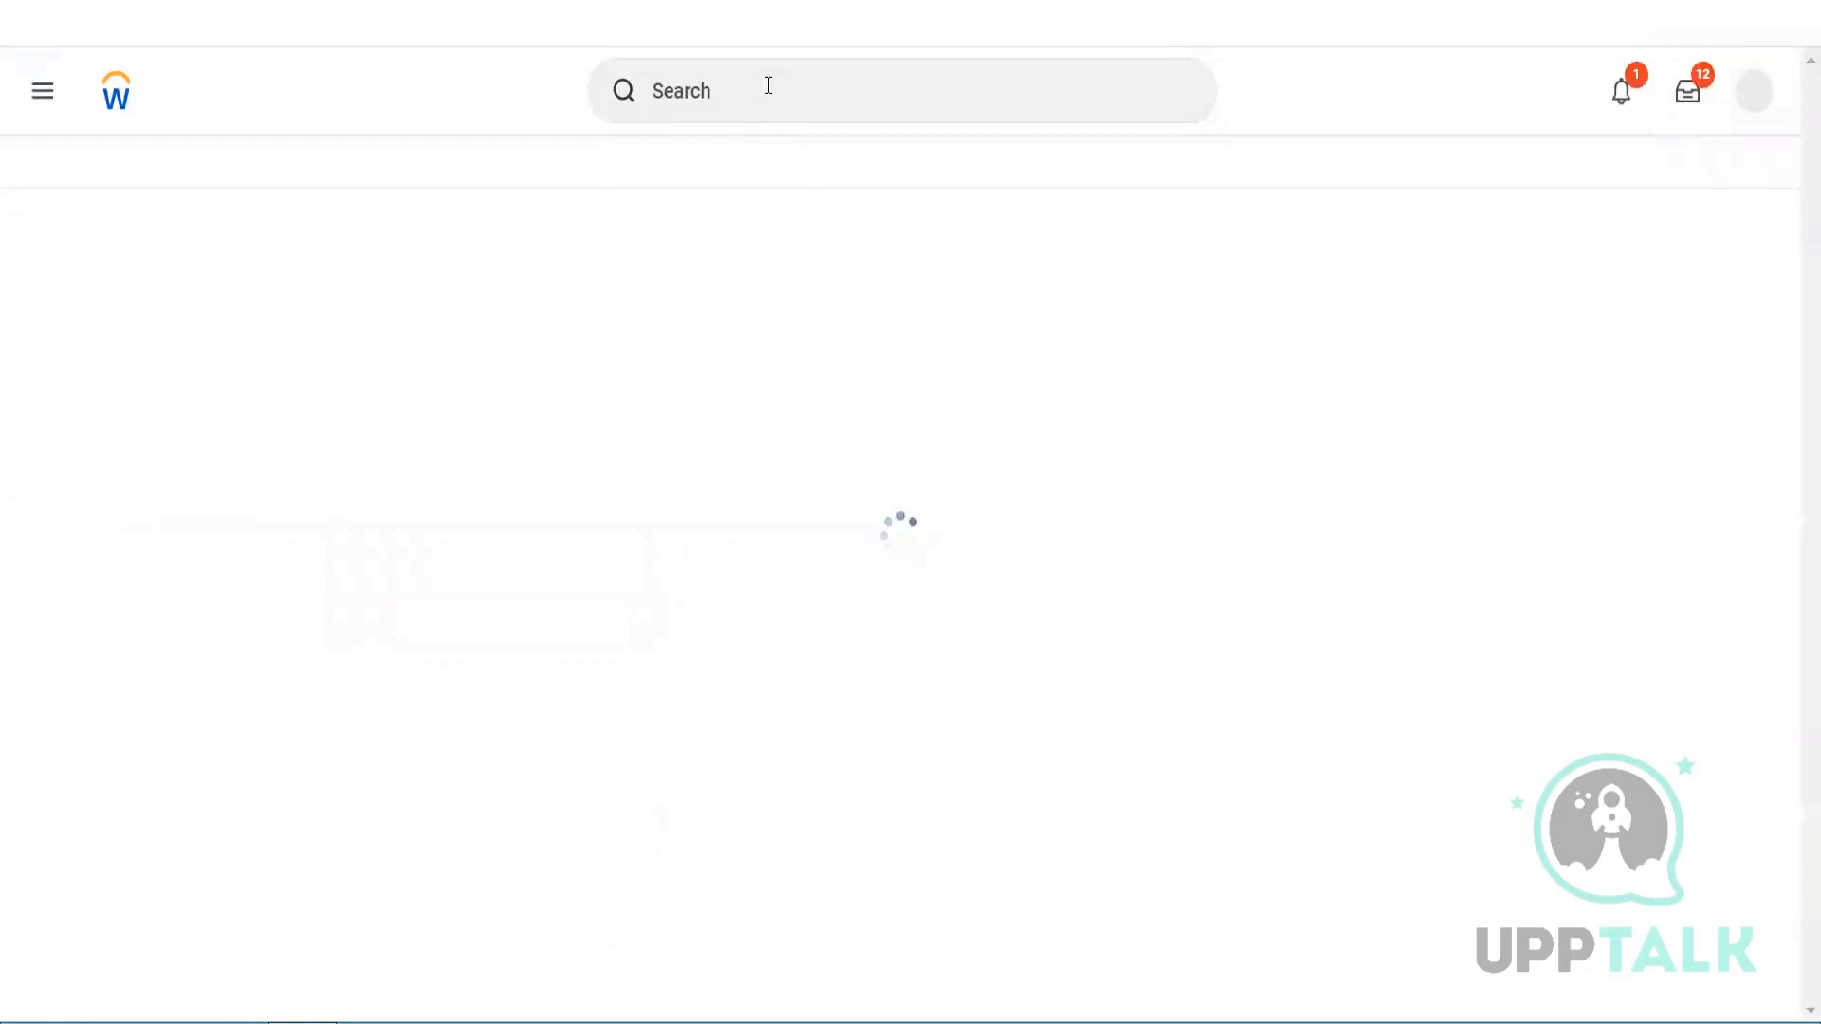
- Search for a "create leave family" task in the duplicated browser tab
{"action": "left_click", "coordinate": [768, 86]}
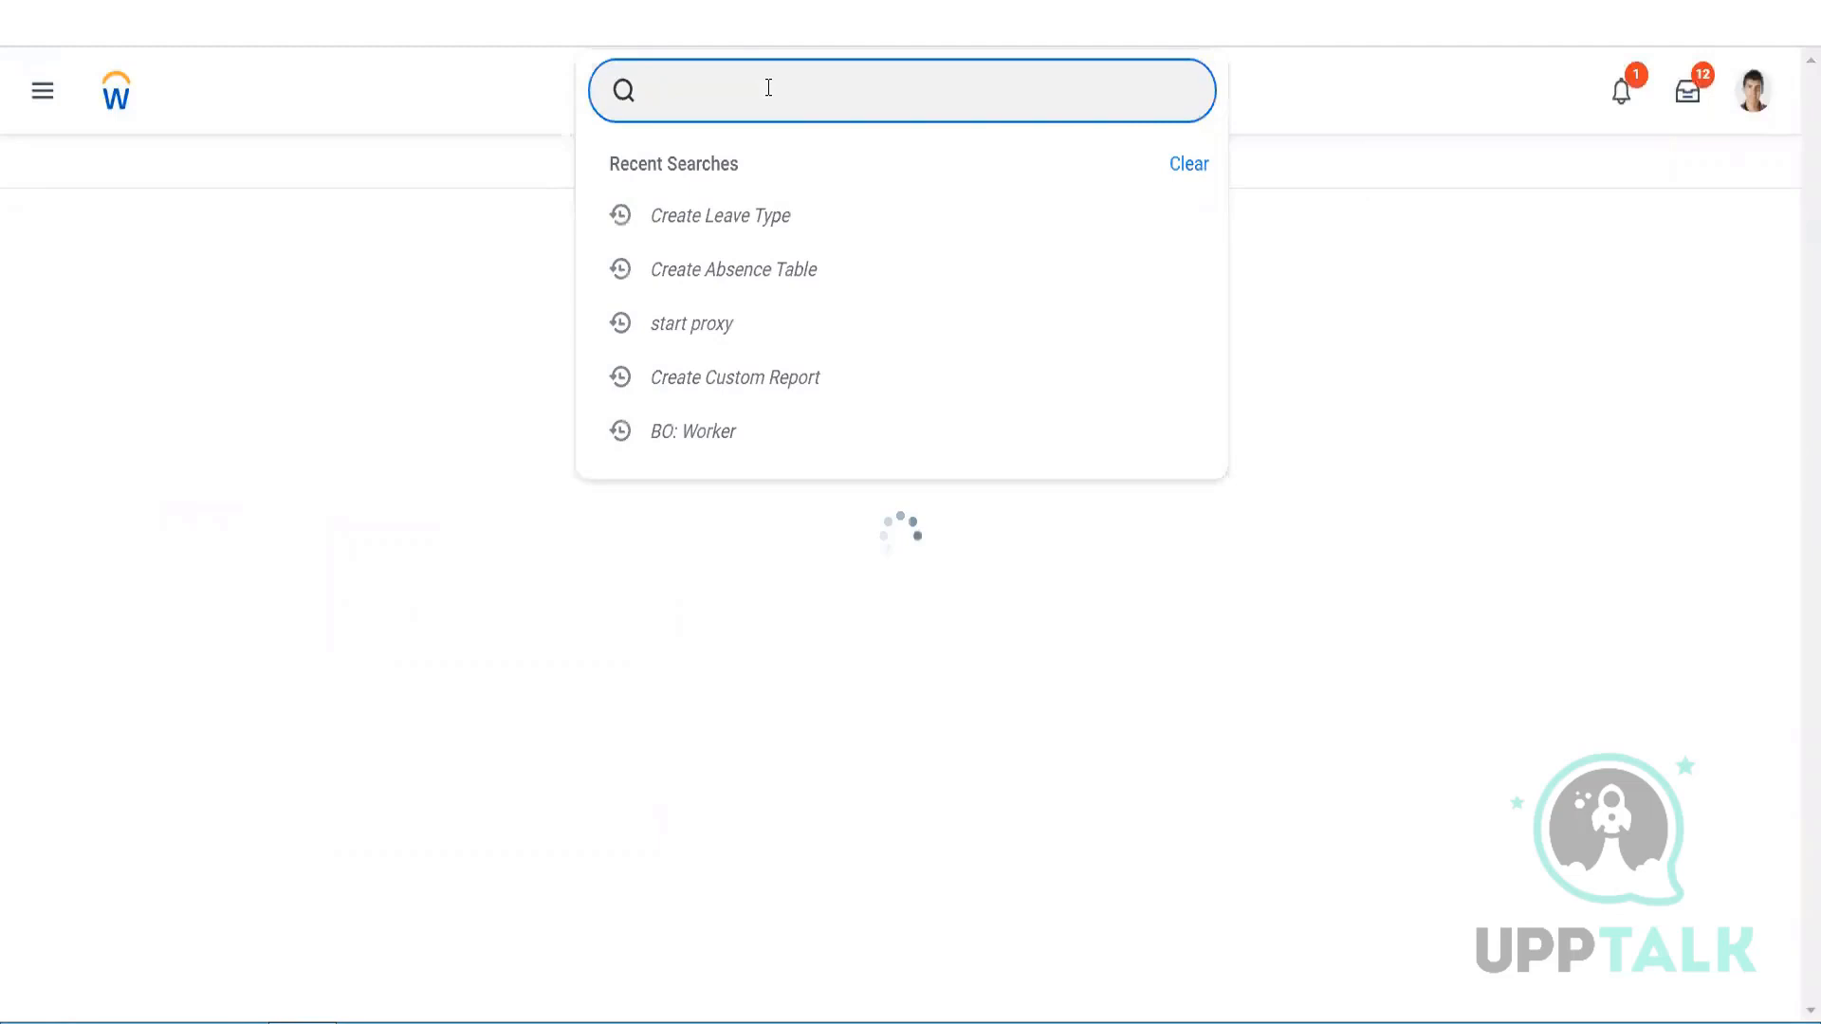
{"action": "type", "text": "cre"}
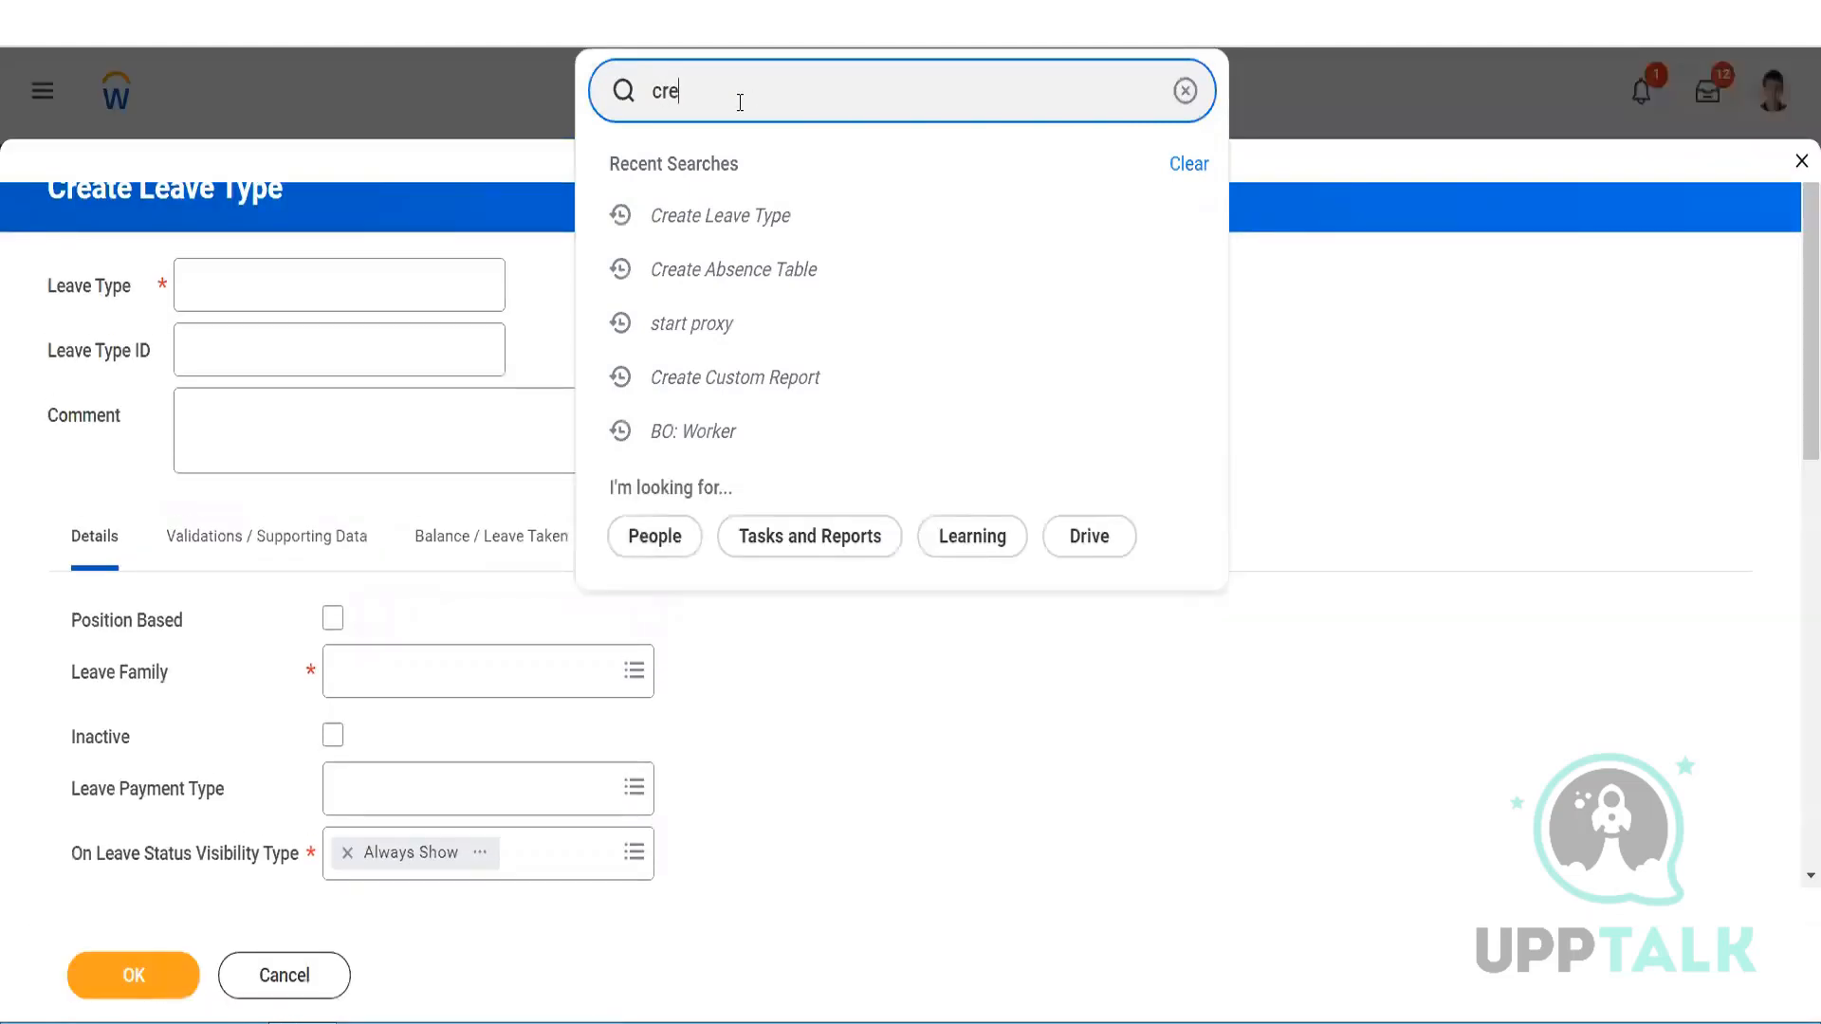
{"action": "type", "text": "ate leave family"}
{"action": "key", "text": "Return"}
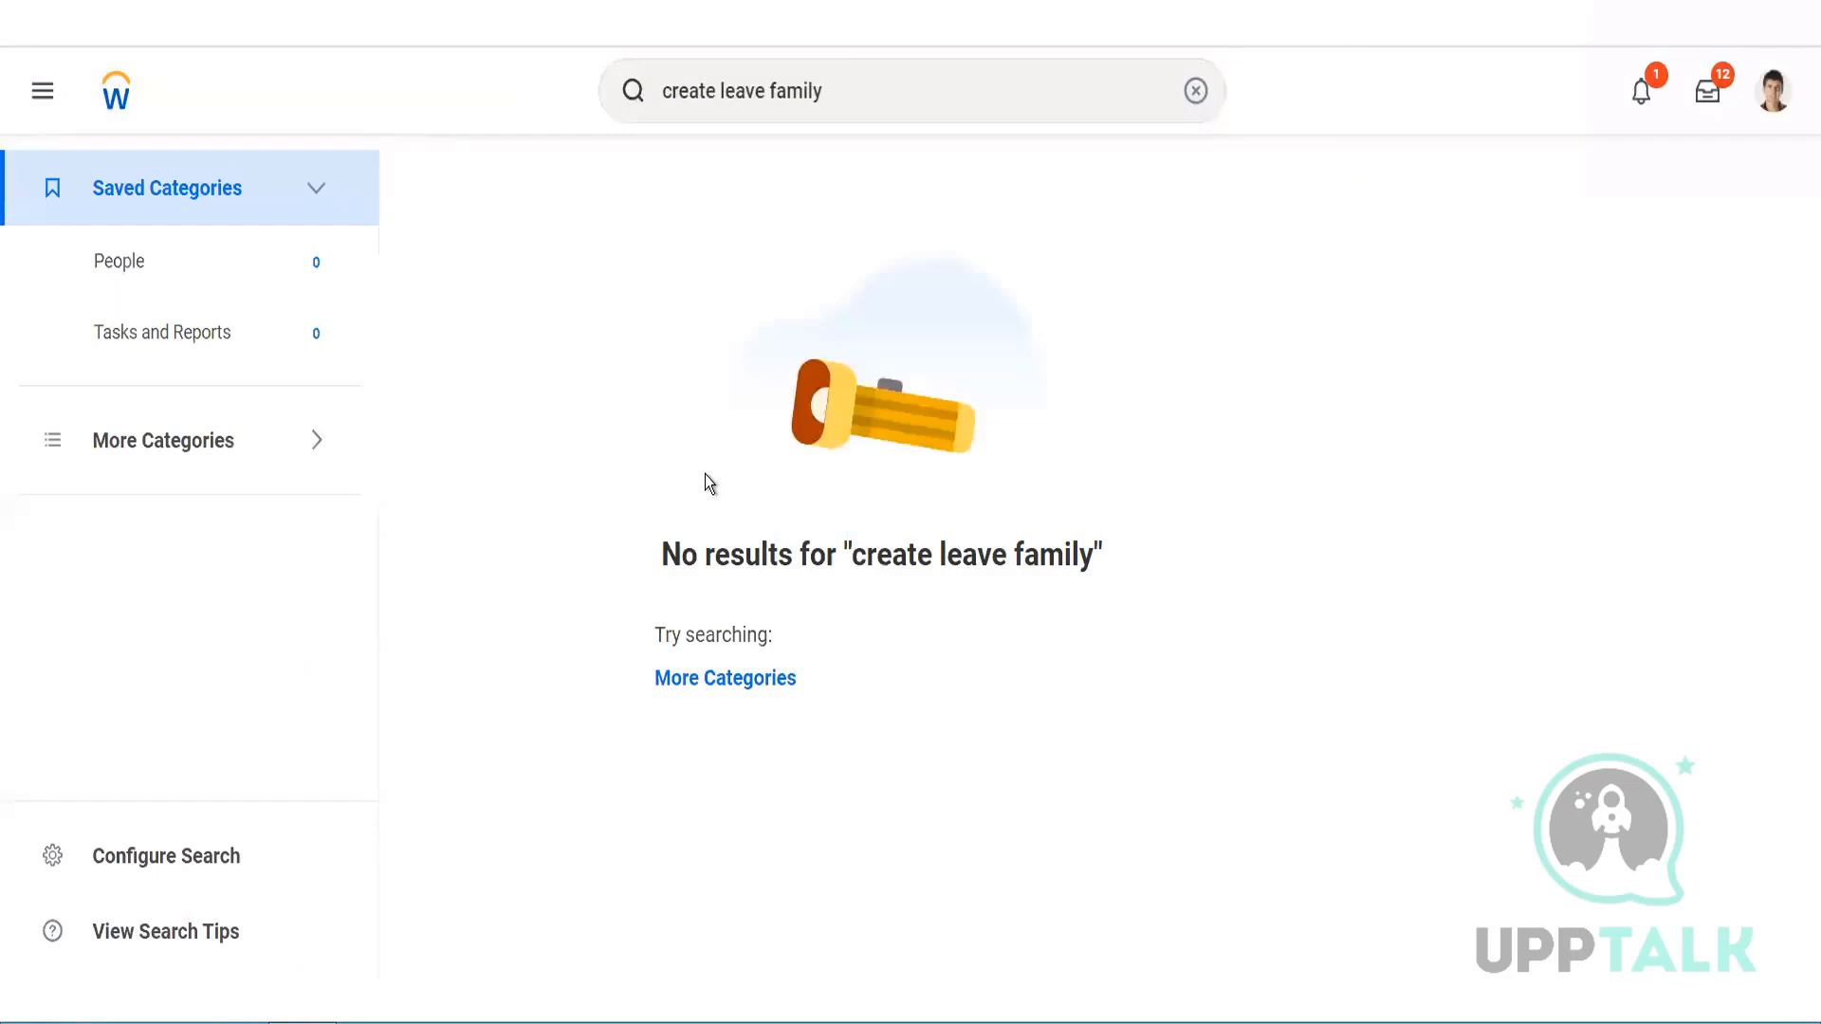
- Search for "maintain leave" instead and open the Maintain Leave Families task
{"action": "left_click_drag", "start_coordinate": [872, 92], "coordinate": [645, 106]}
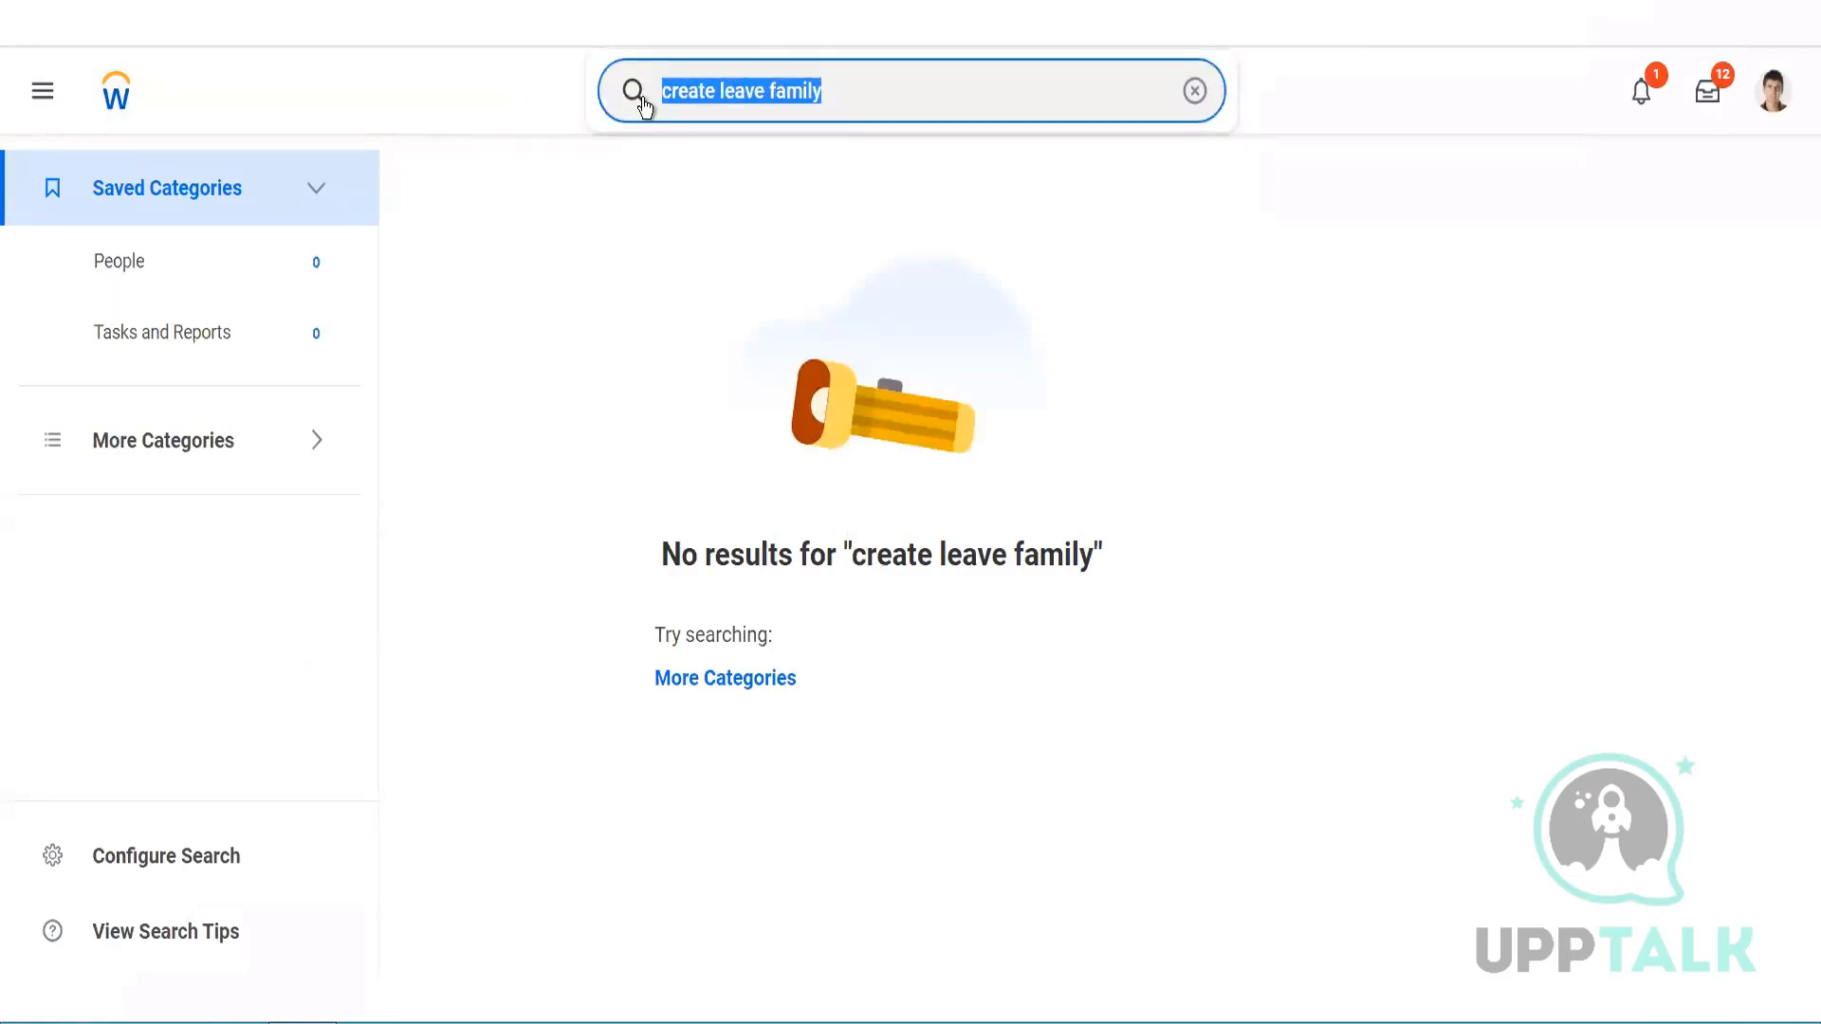
{"action": "type", "text": "main"}
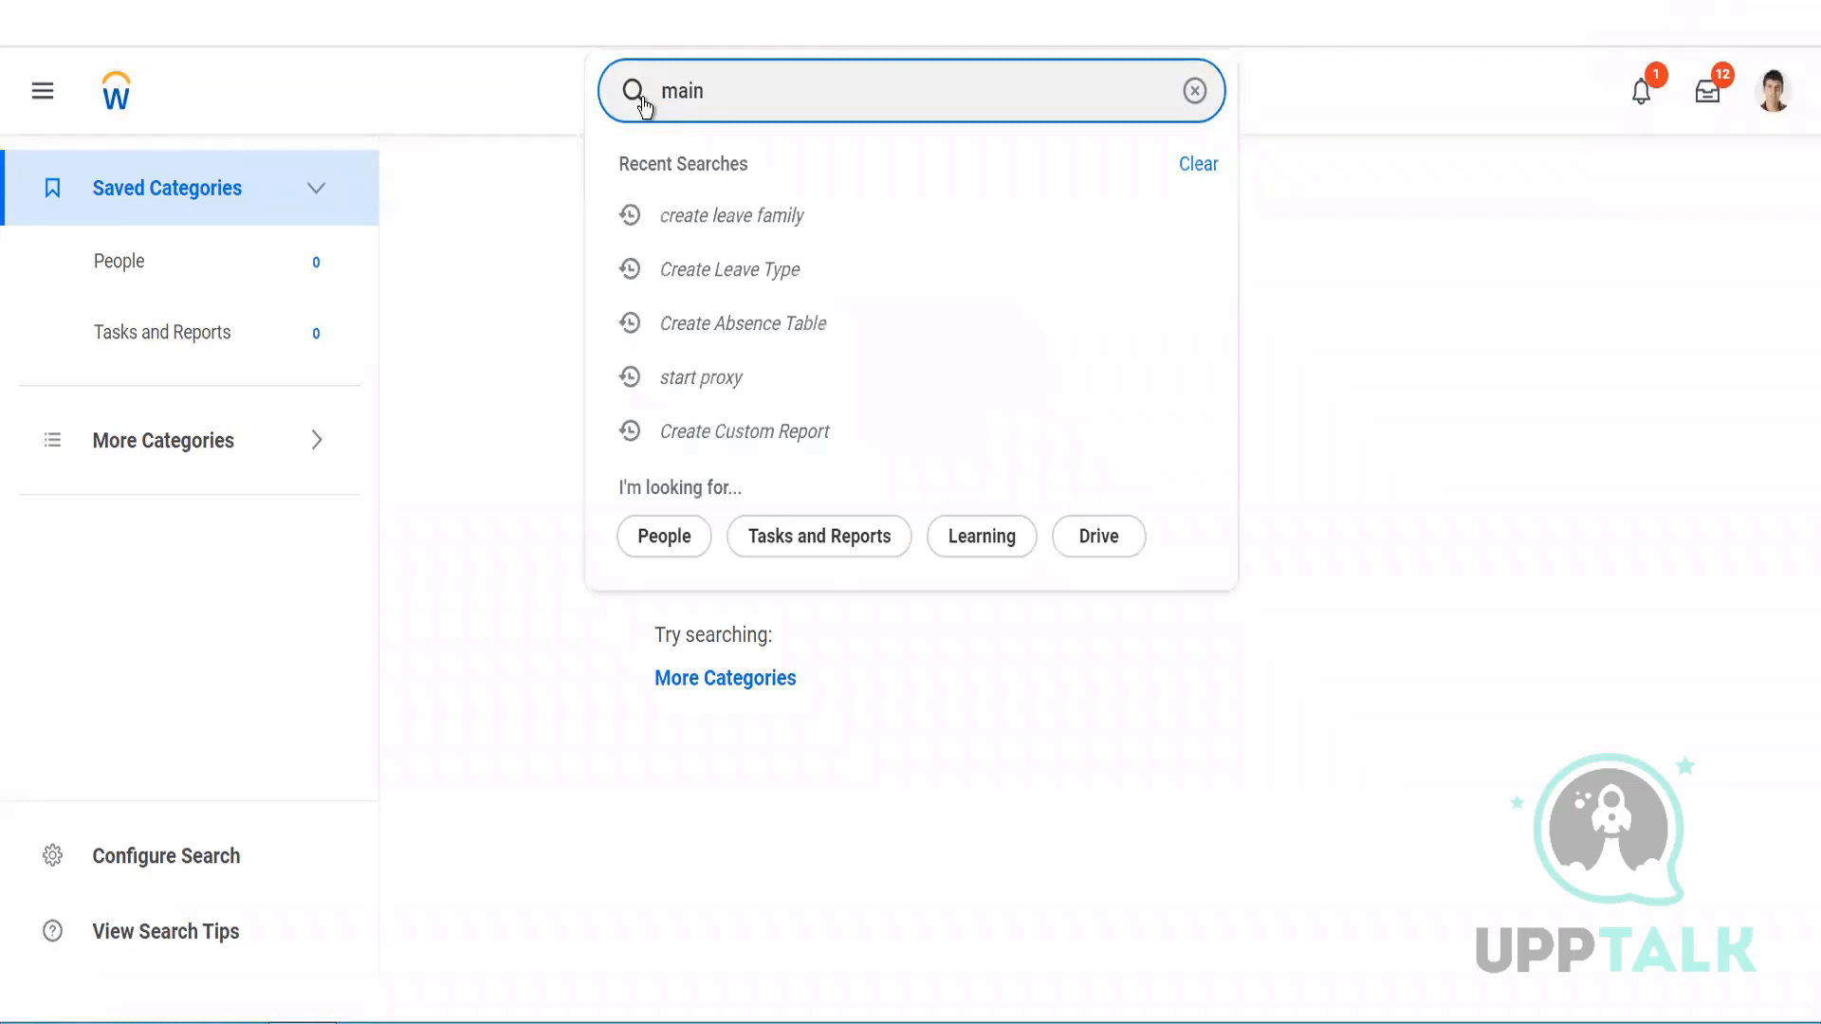
{"action": "type", "text": "tain leae"}
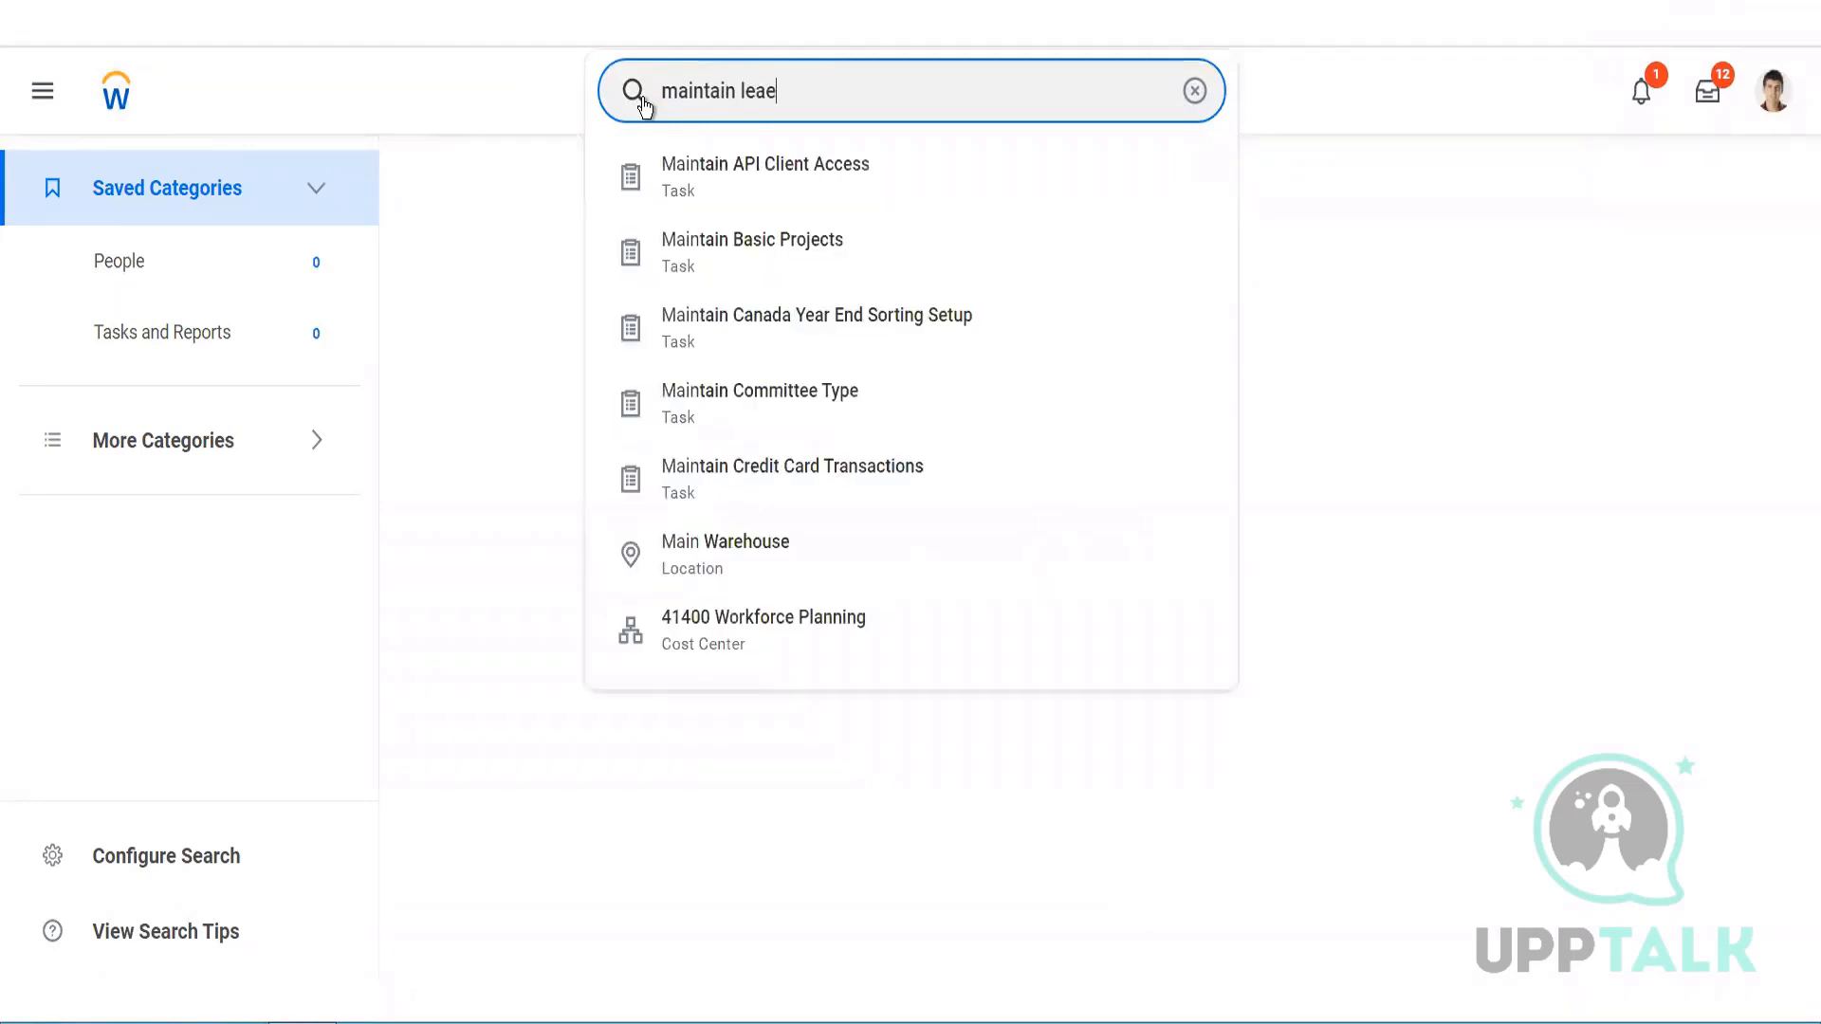
{"action": "key", "text": "BackSpace"}
{"action": "type", "text": "ve"}
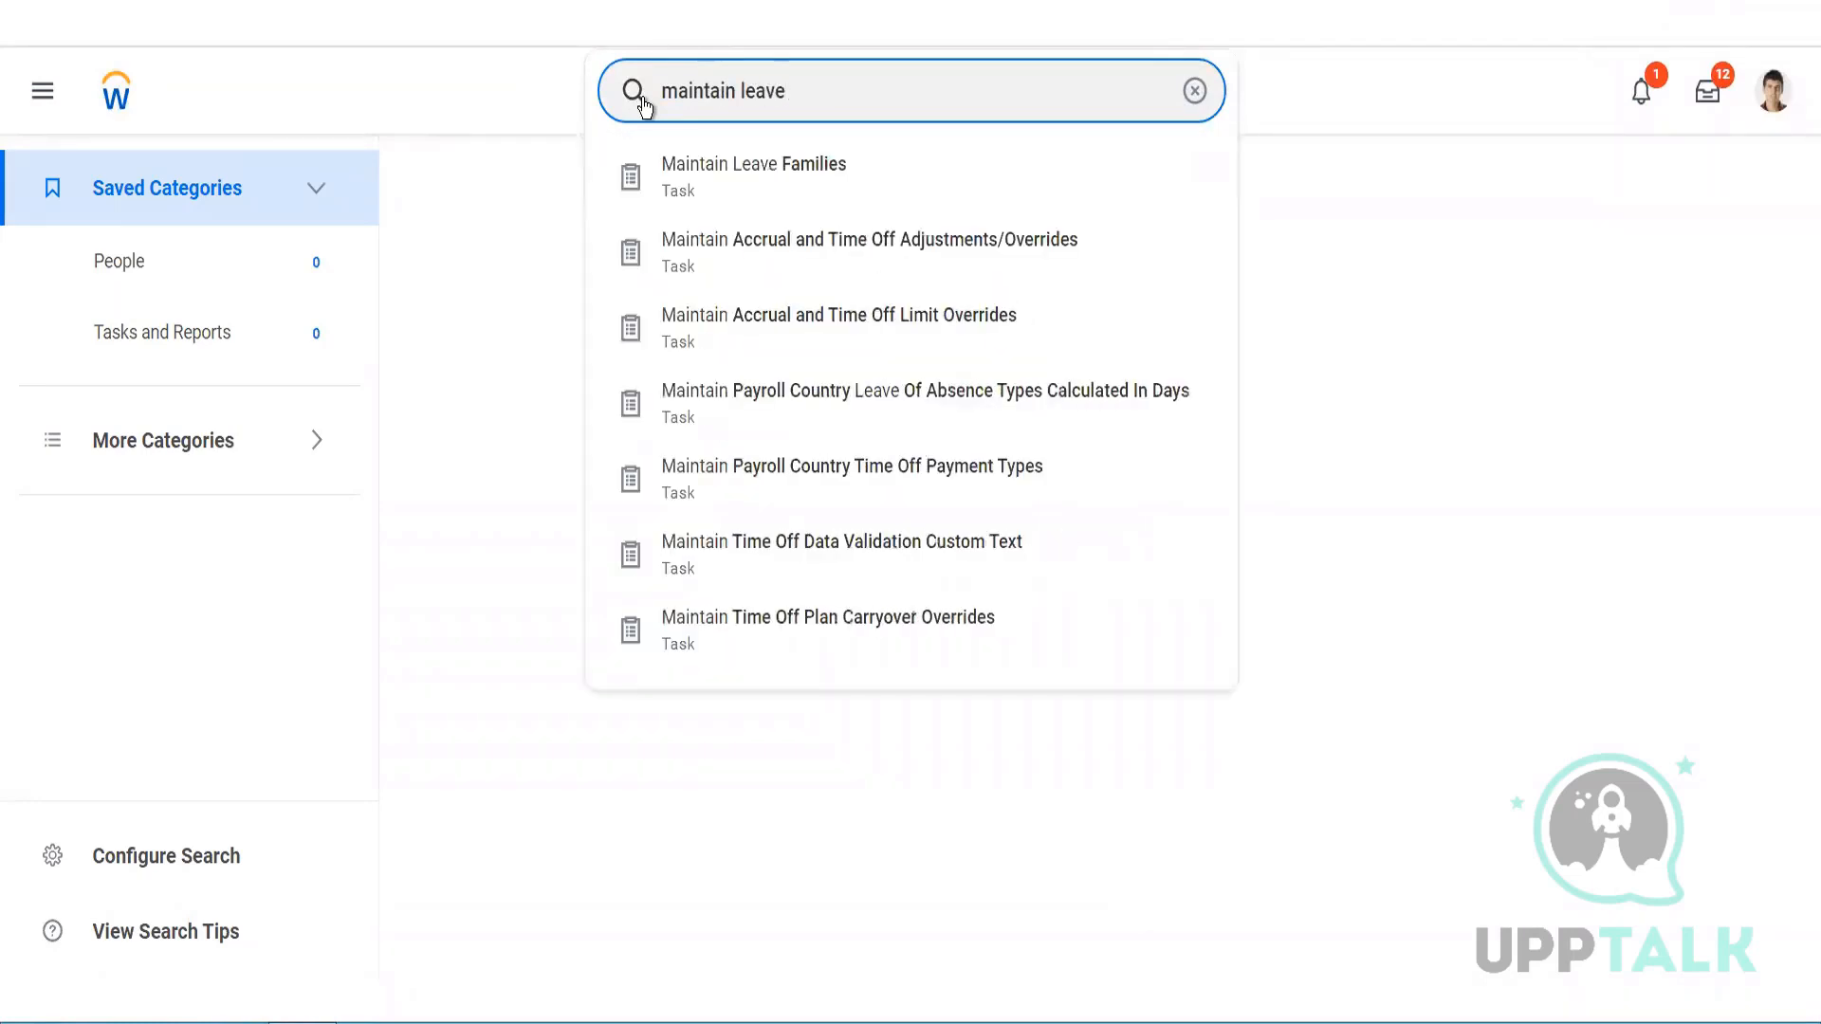
{"action": "left_click", "coordinate": [707, 181]}
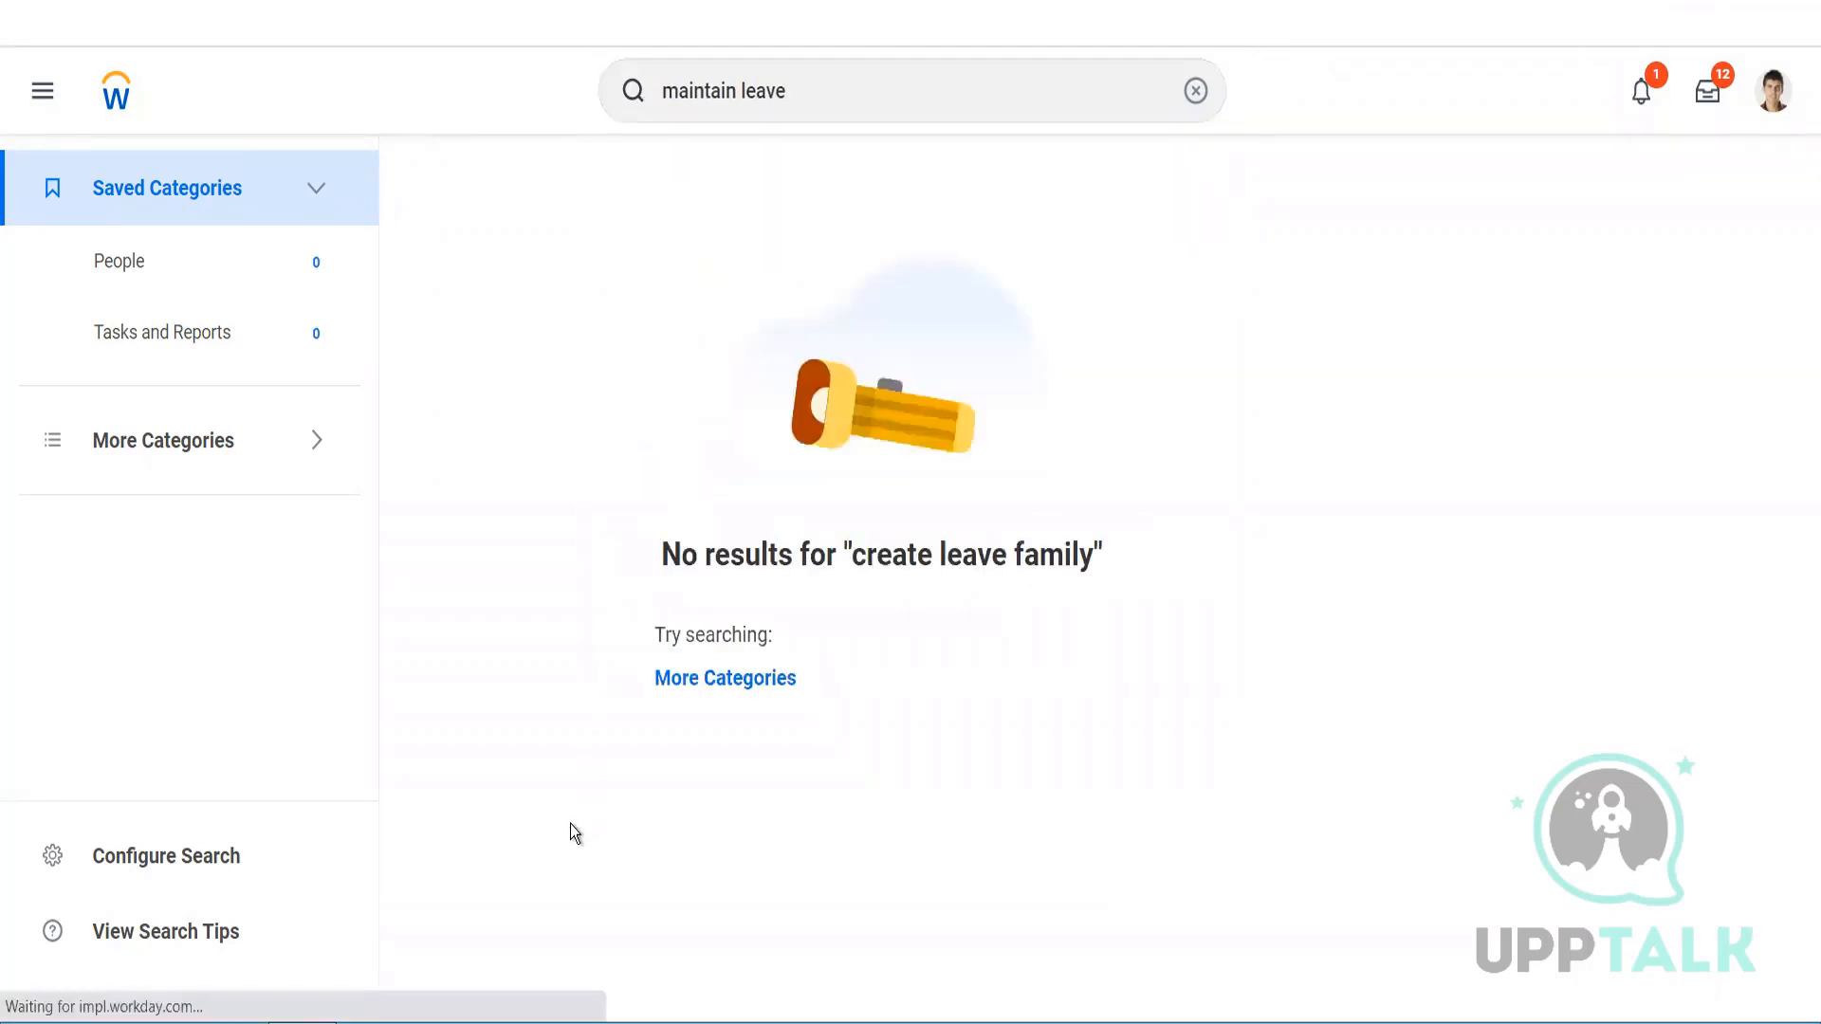
- Add a new leave family named India and submit the leave families
{"action": "left_click", "coordinate": [130, 325]}
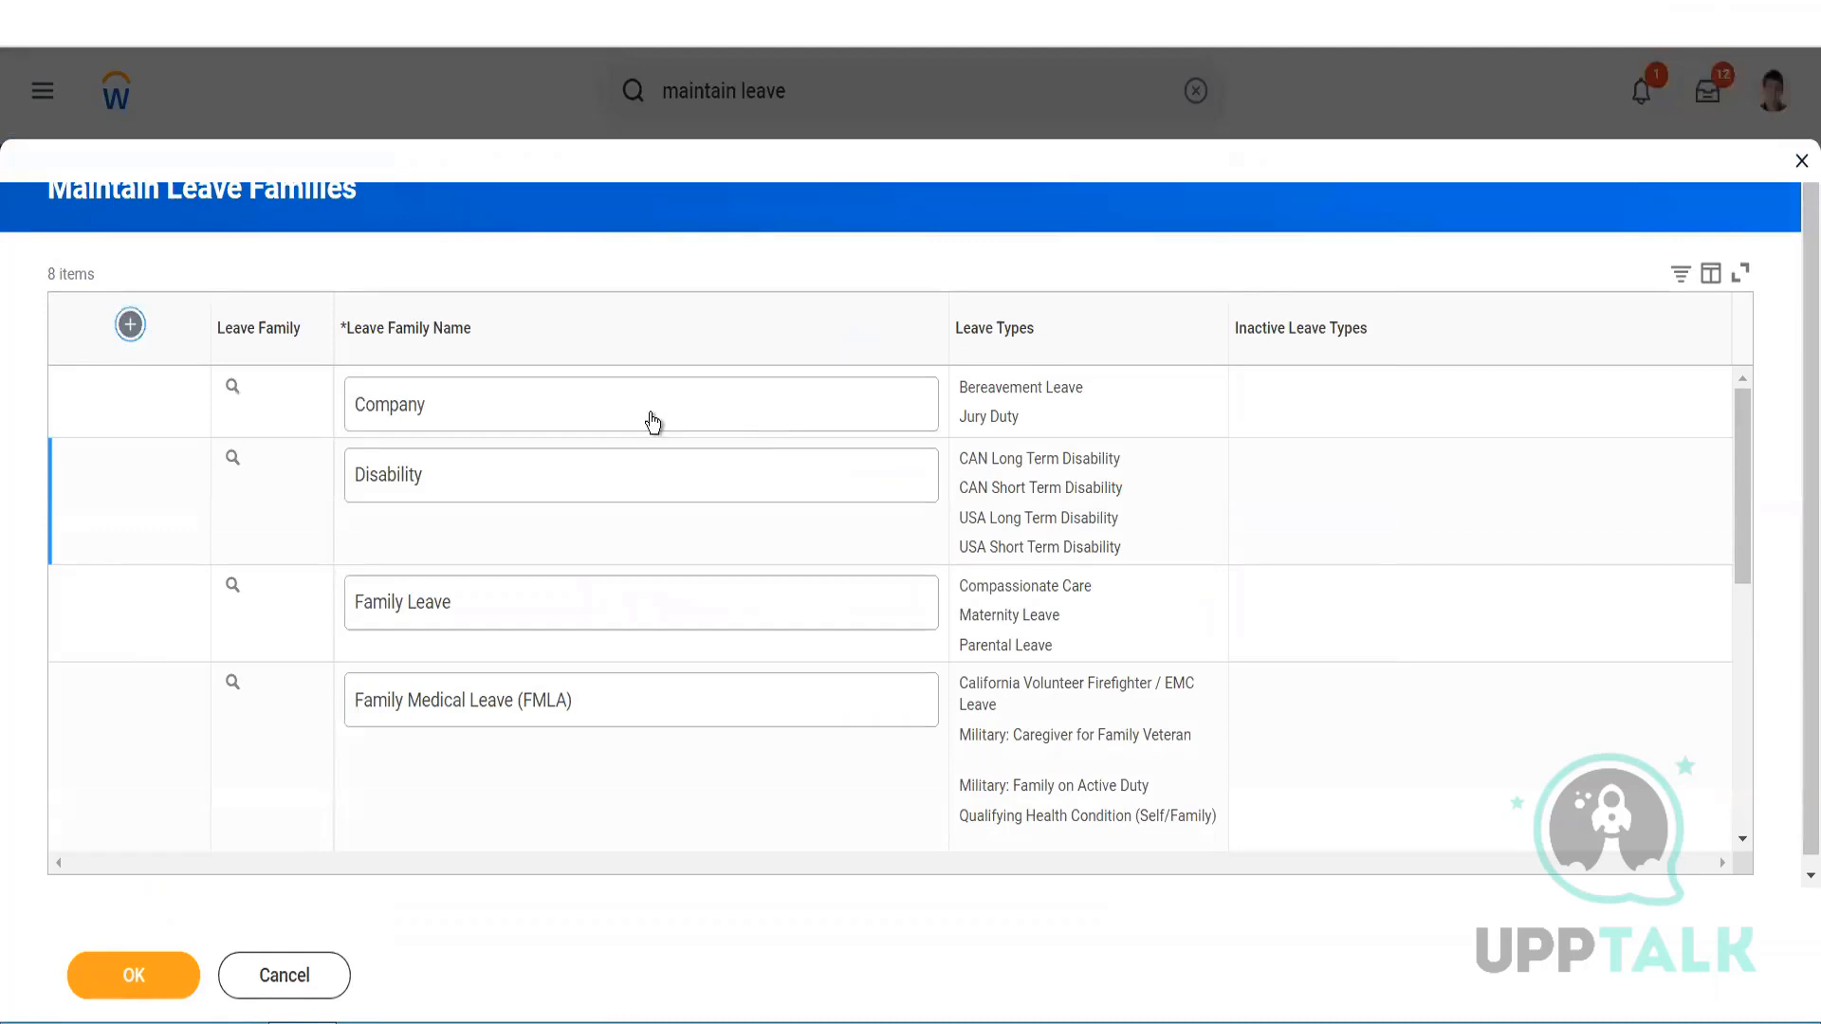
{"action": "left_click", "coordinate": [599, 415]}
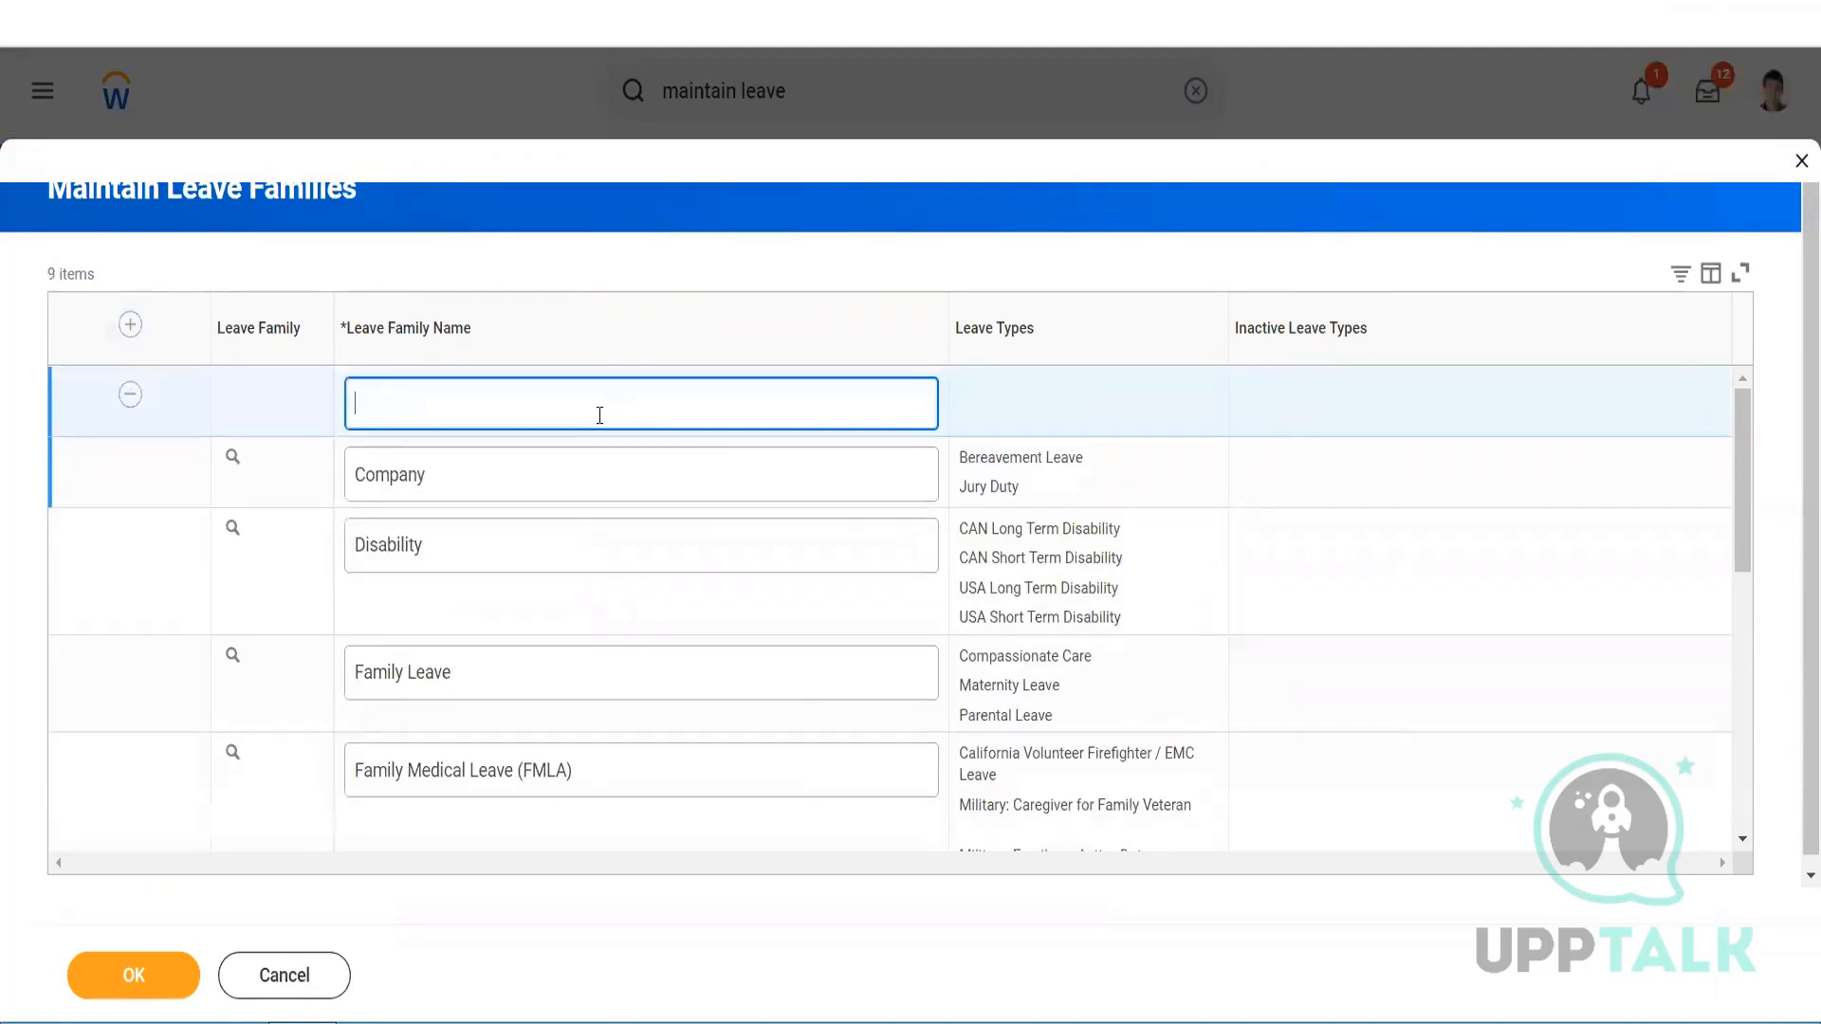
{"action": "type", "text": "India"}
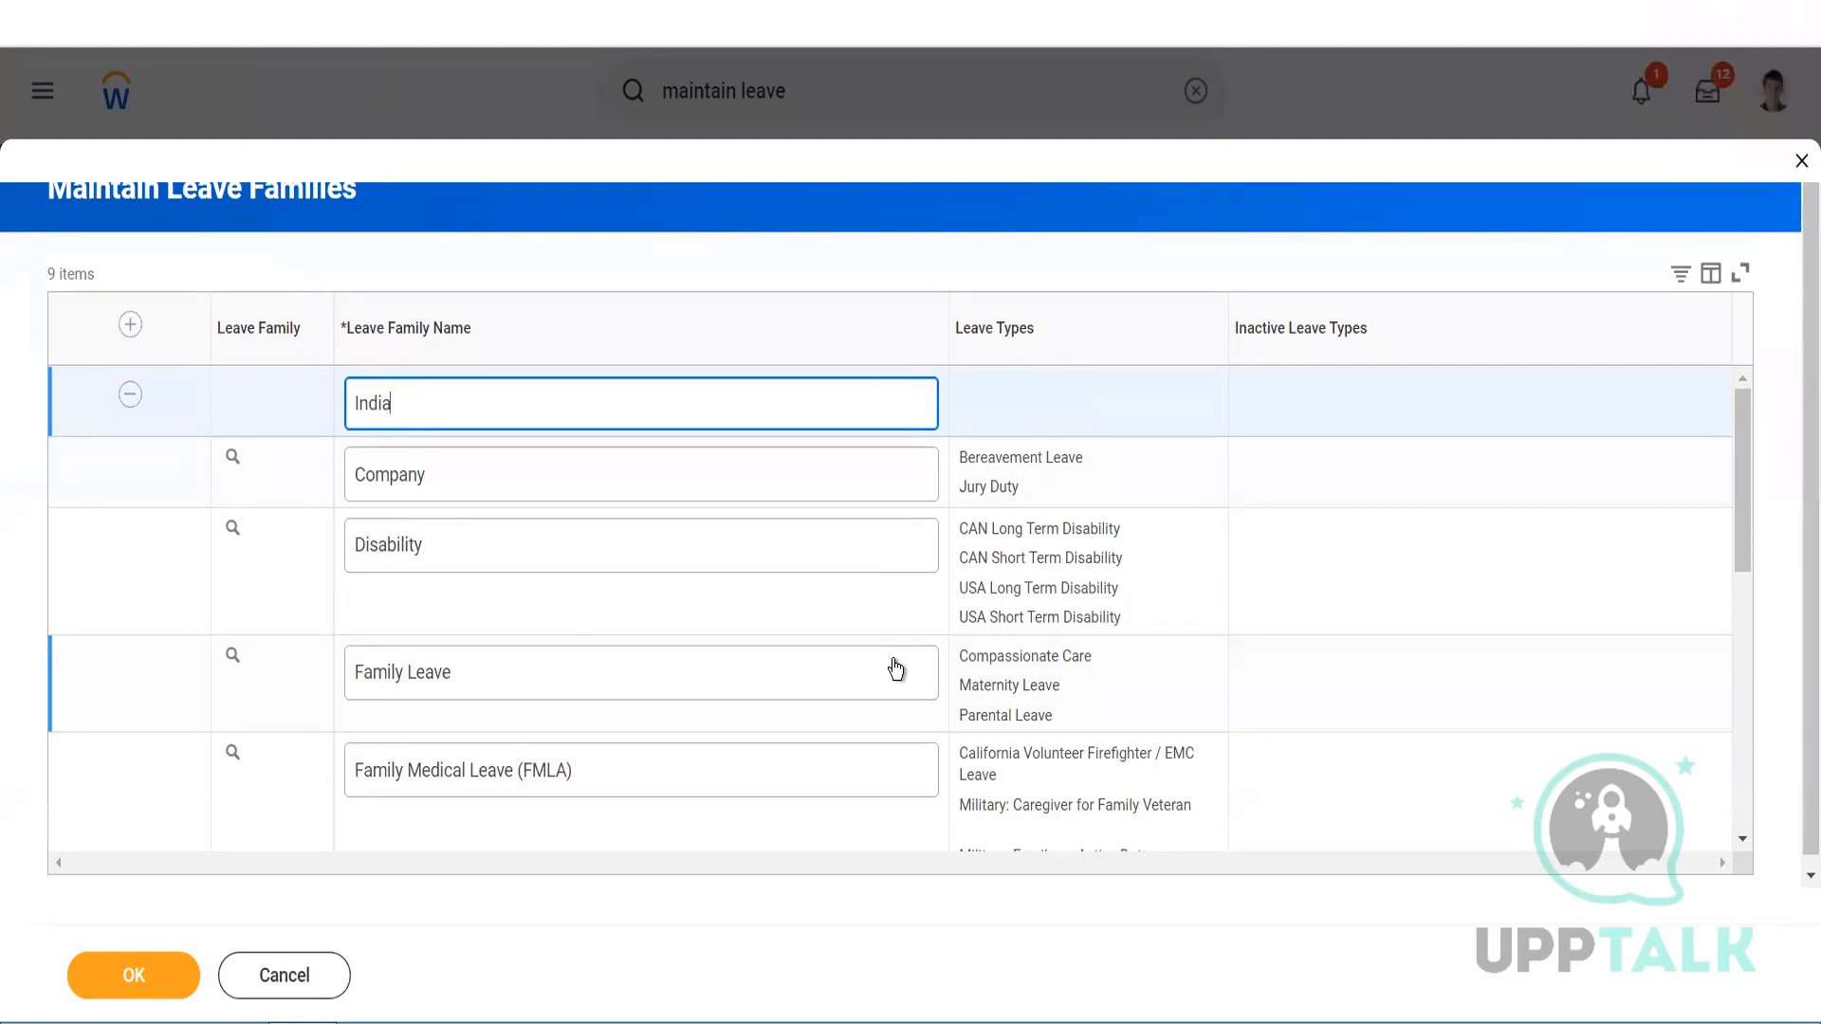
{"action": "left_click", "coordinate": [133, 974]}
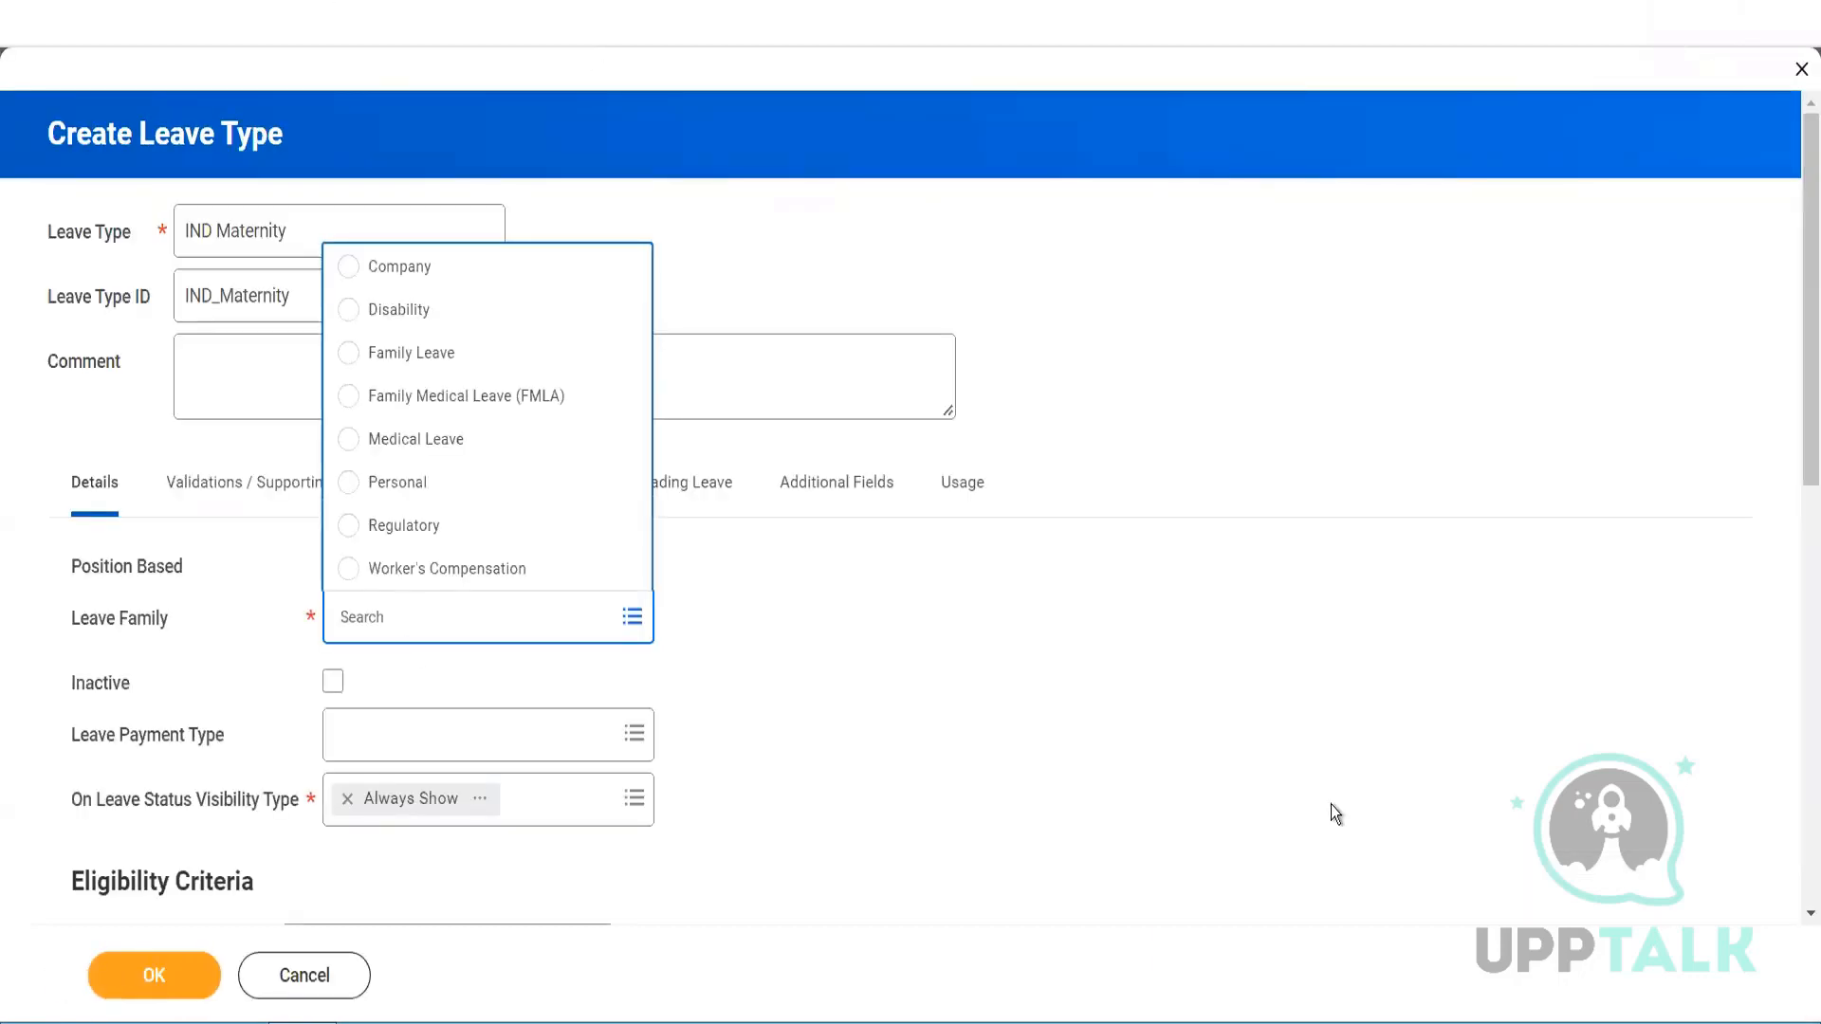
- Back in the IND Maternity leave type form, reload the leave family choices and select India
{"action": "left_click", "coordinate": [654, 654]}
{"action": "left_click", "coordinate": [631, 618]}
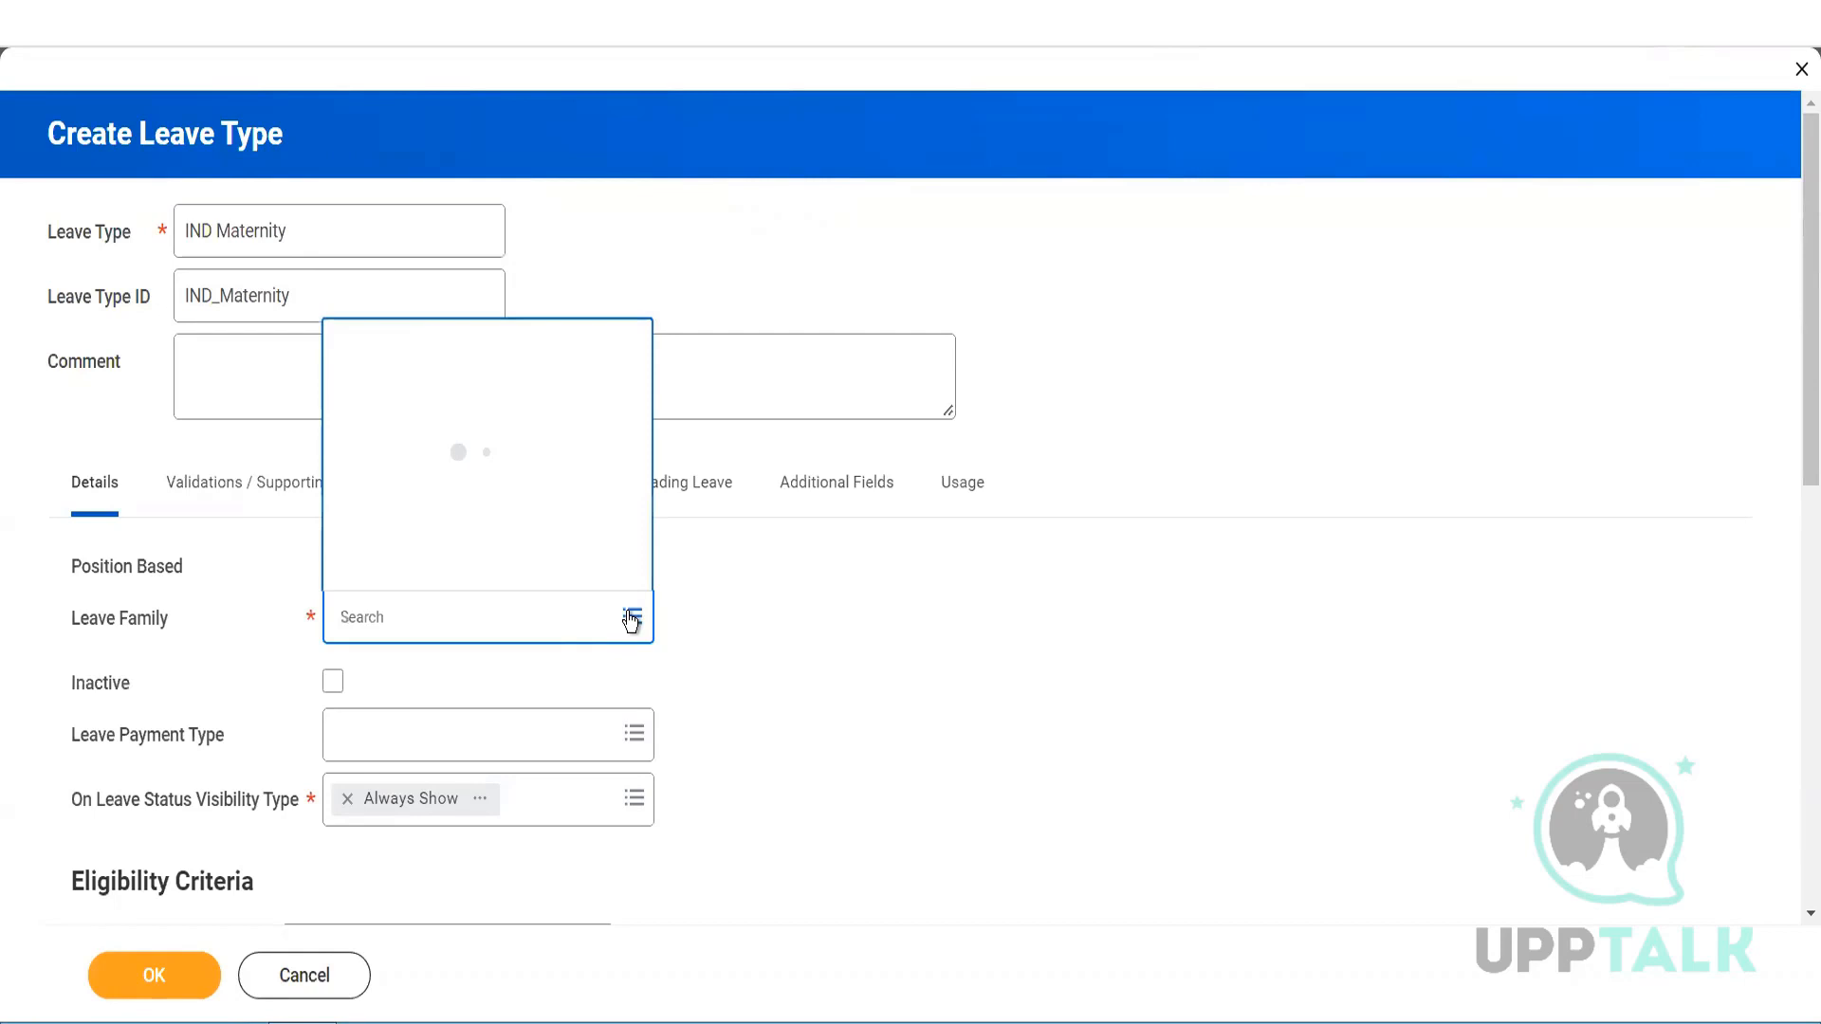
{"action": "left_click", "coordinate": [436, 397]}
{"action": "left_click", "coordinate": [799, 643]}
- Examine the France choices under Leave Payment Type and the options for On Leave Status Visibility Type
{"action": "scroll", "coordinate": [664, 617], "scroll_direction": "down", "scroll_amount": 3}
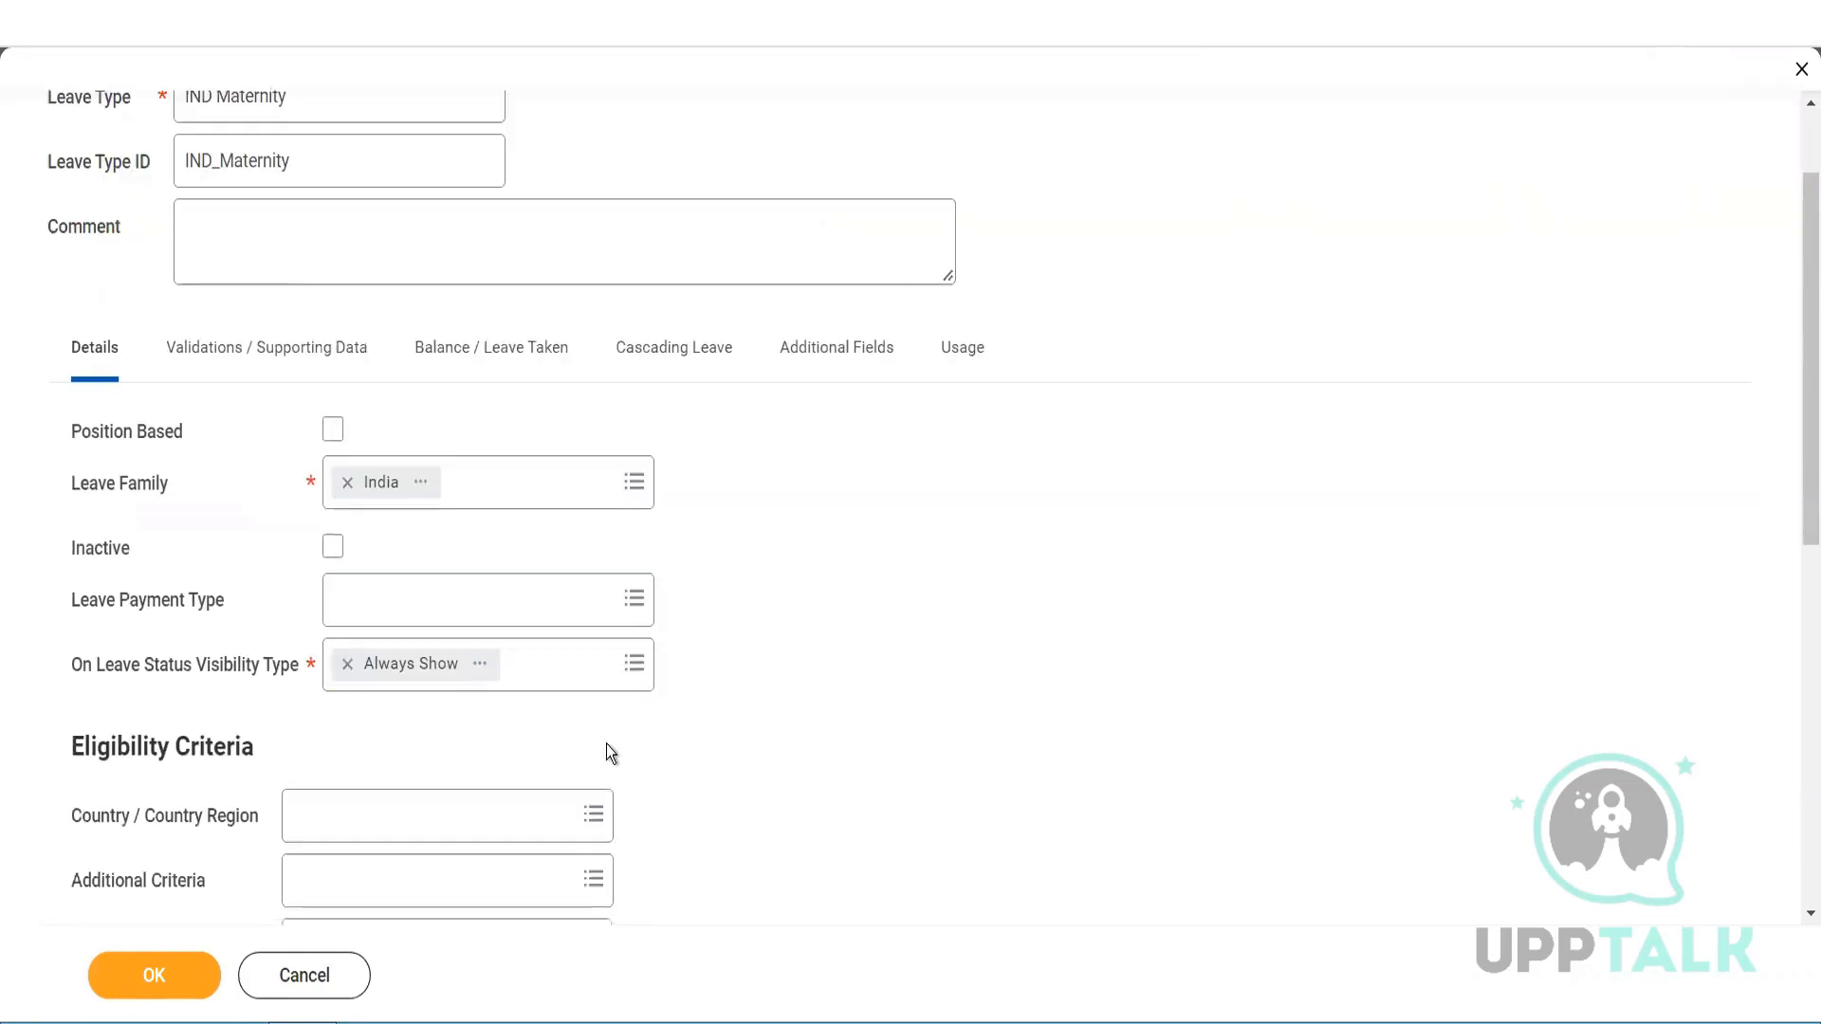
{"action": "left_click", "coordinate": [568, 444]}
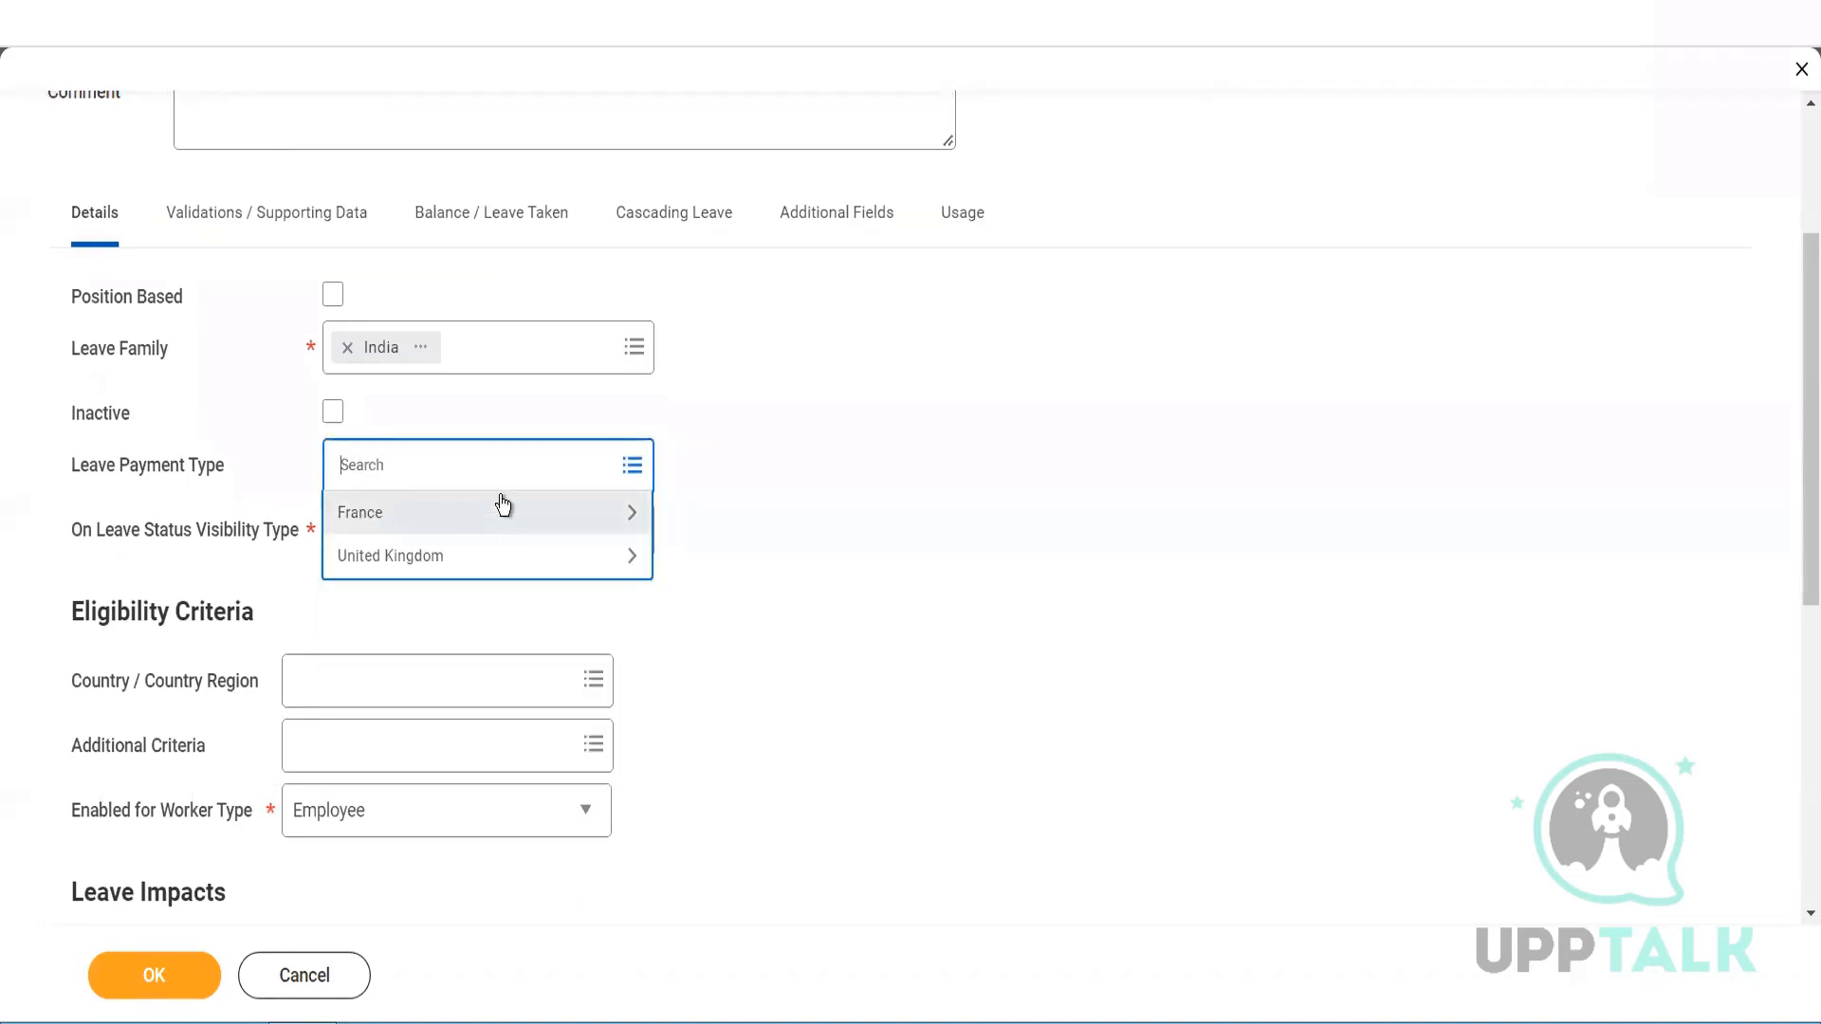
{"action": "left_click", "coordinate": [457, 524]}
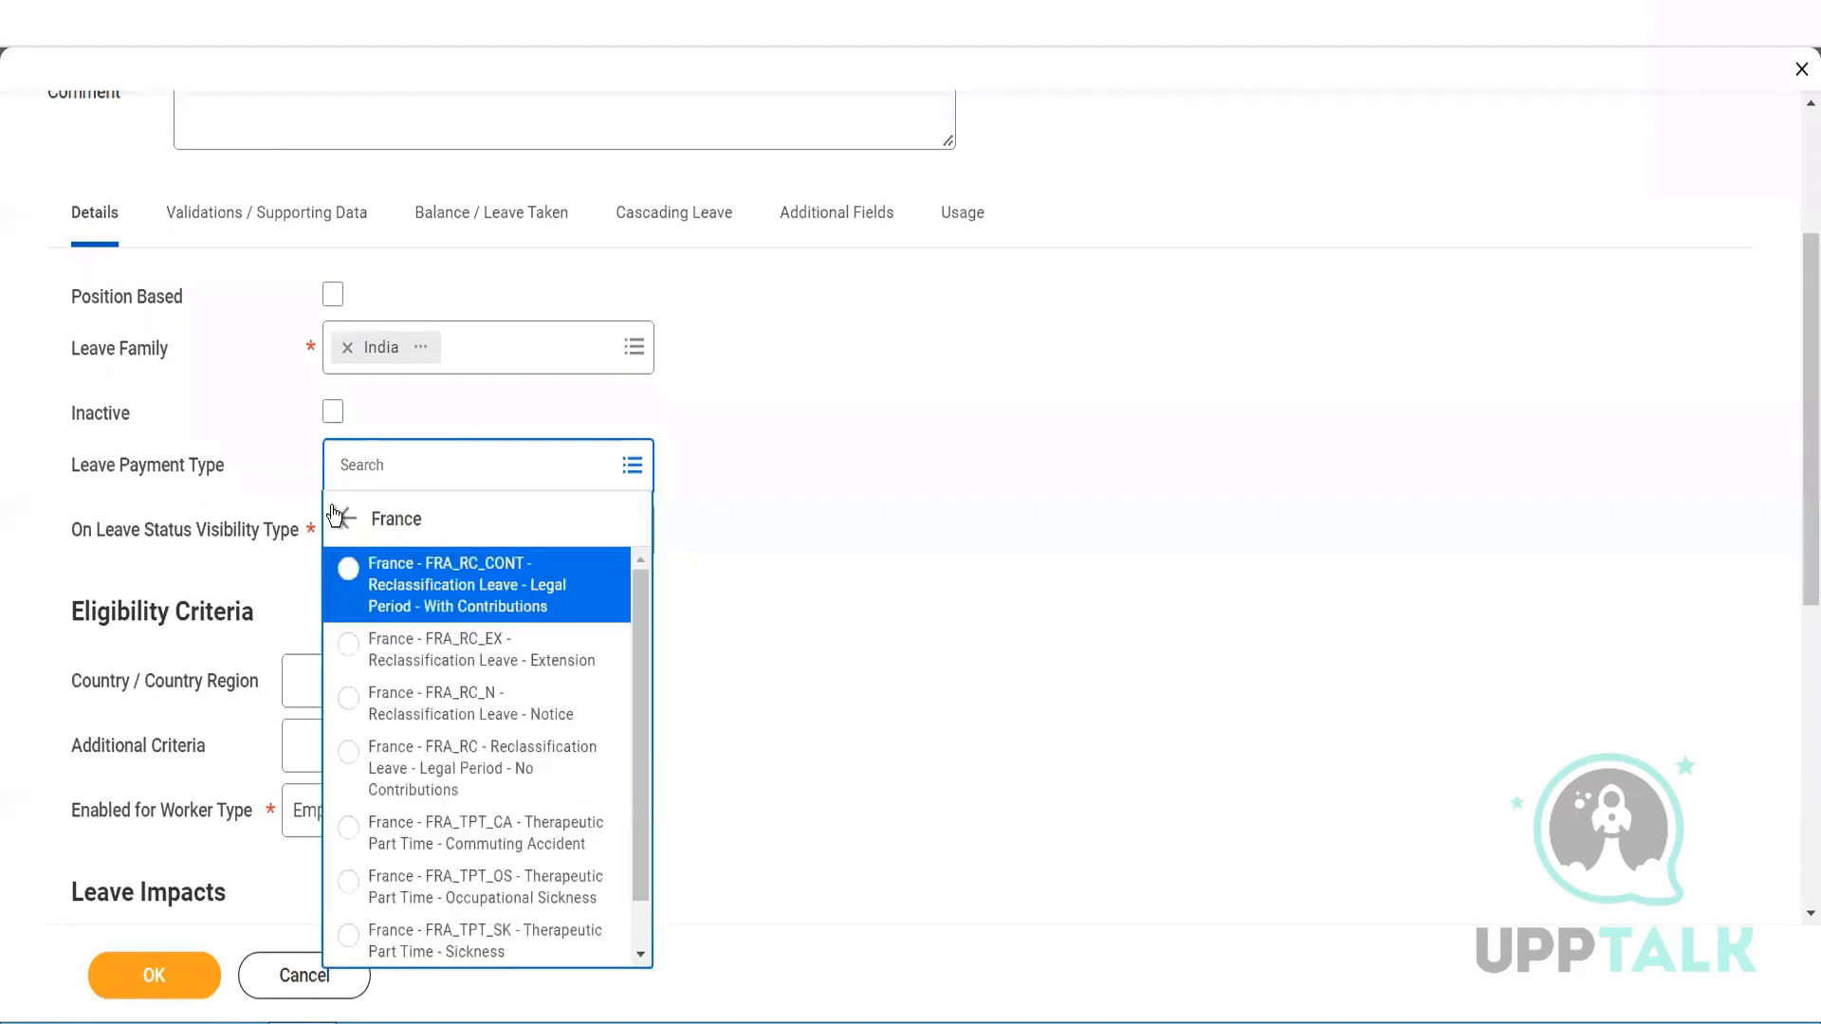
{"action": "left_click", "coordinate": [807, 524]}
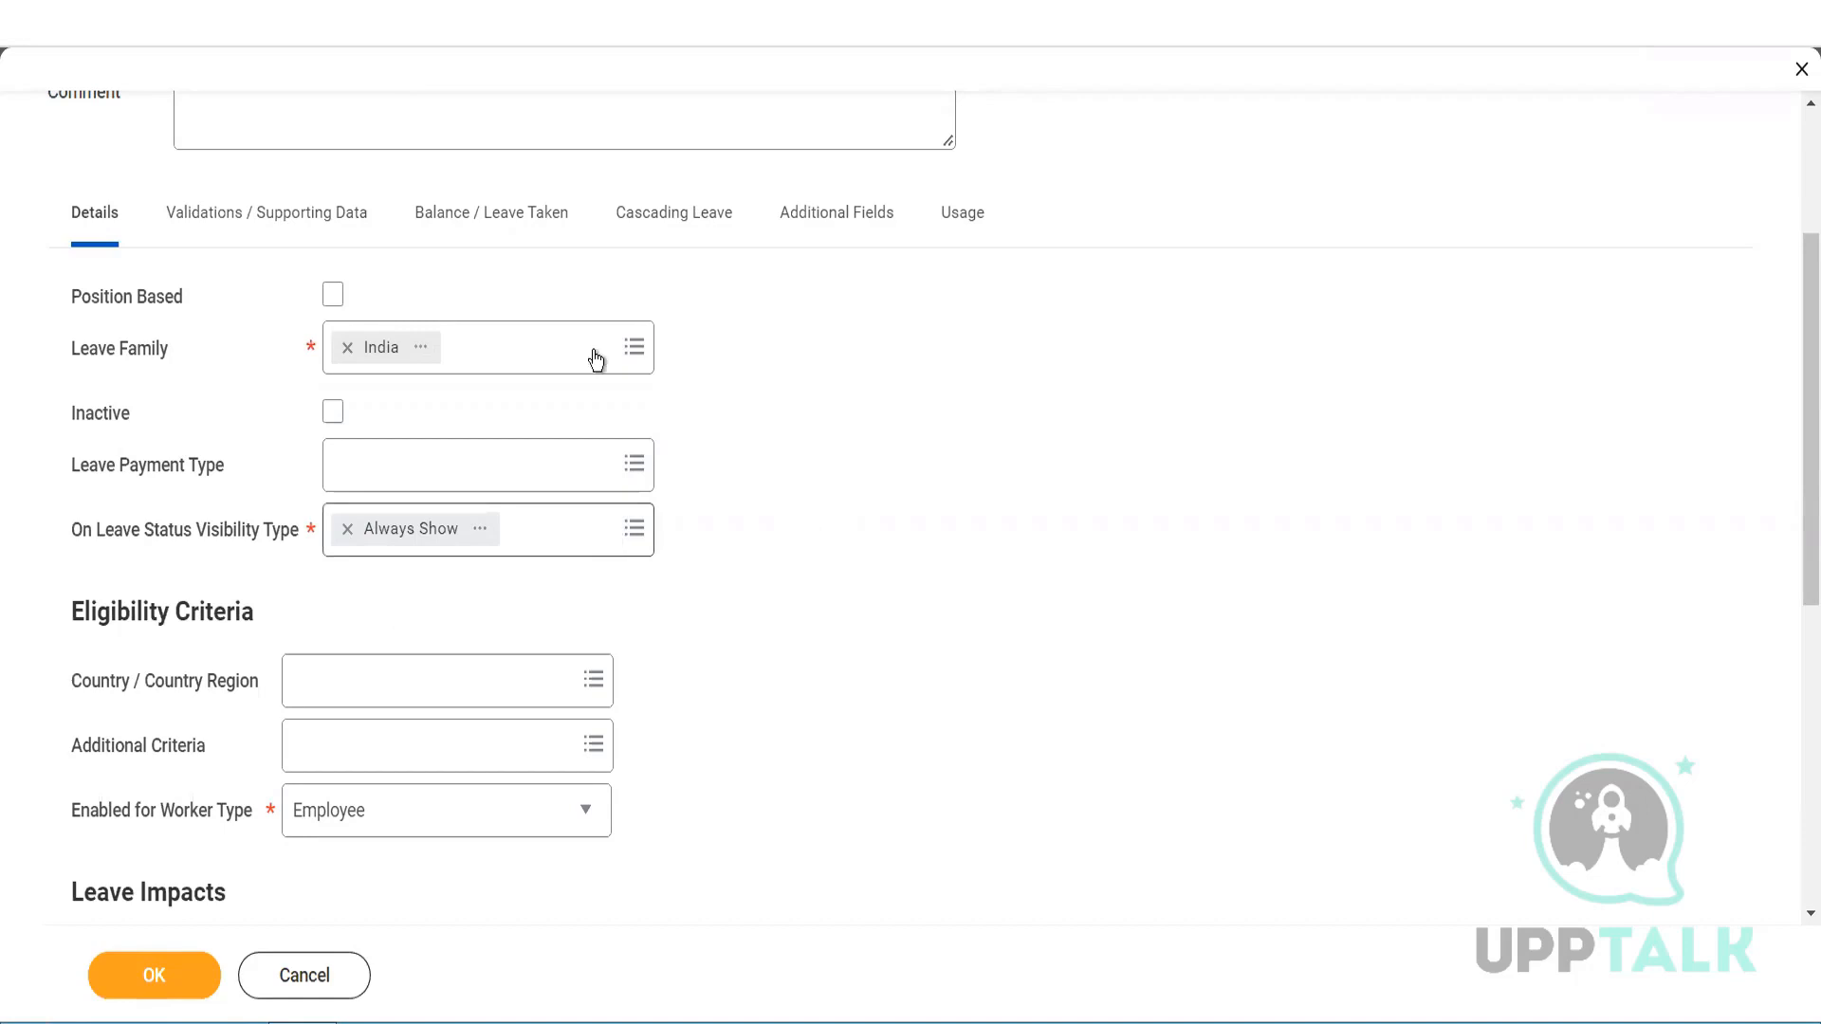
{"action": "left_click", "coordinate": [592, 524]}
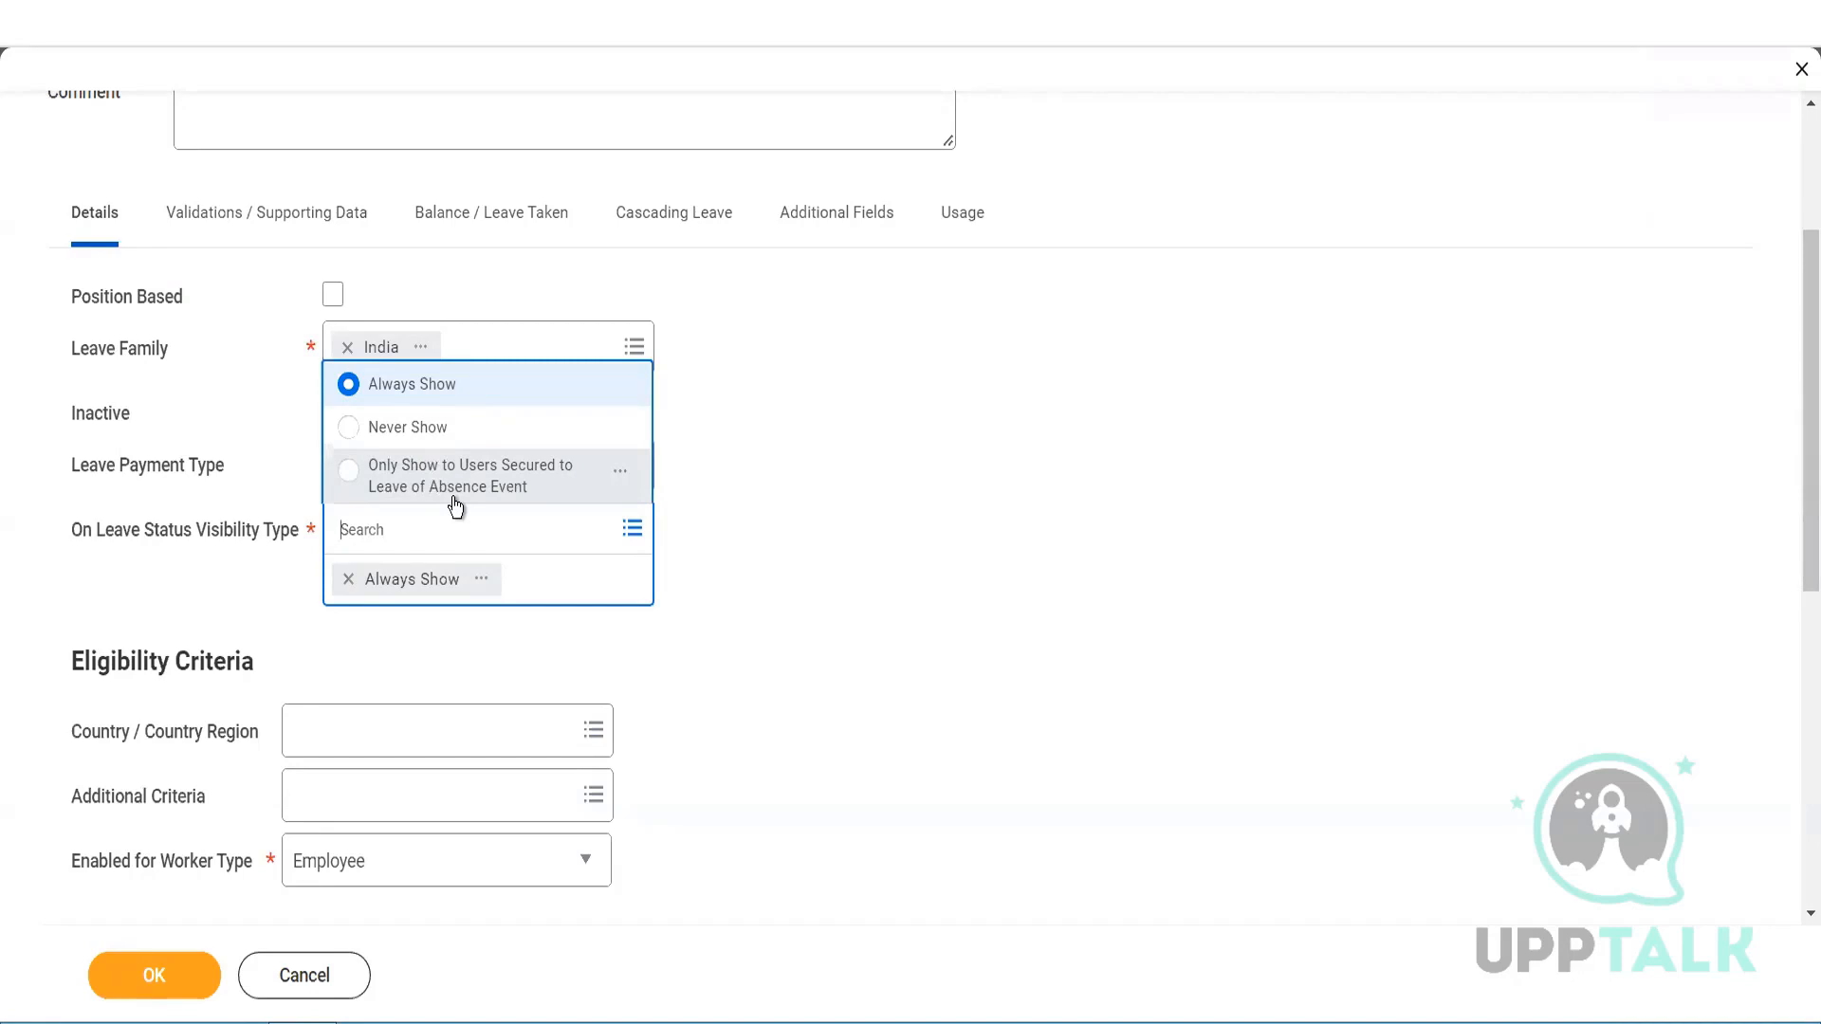
{"action": "left_click", "coordinate": [781, 377]}
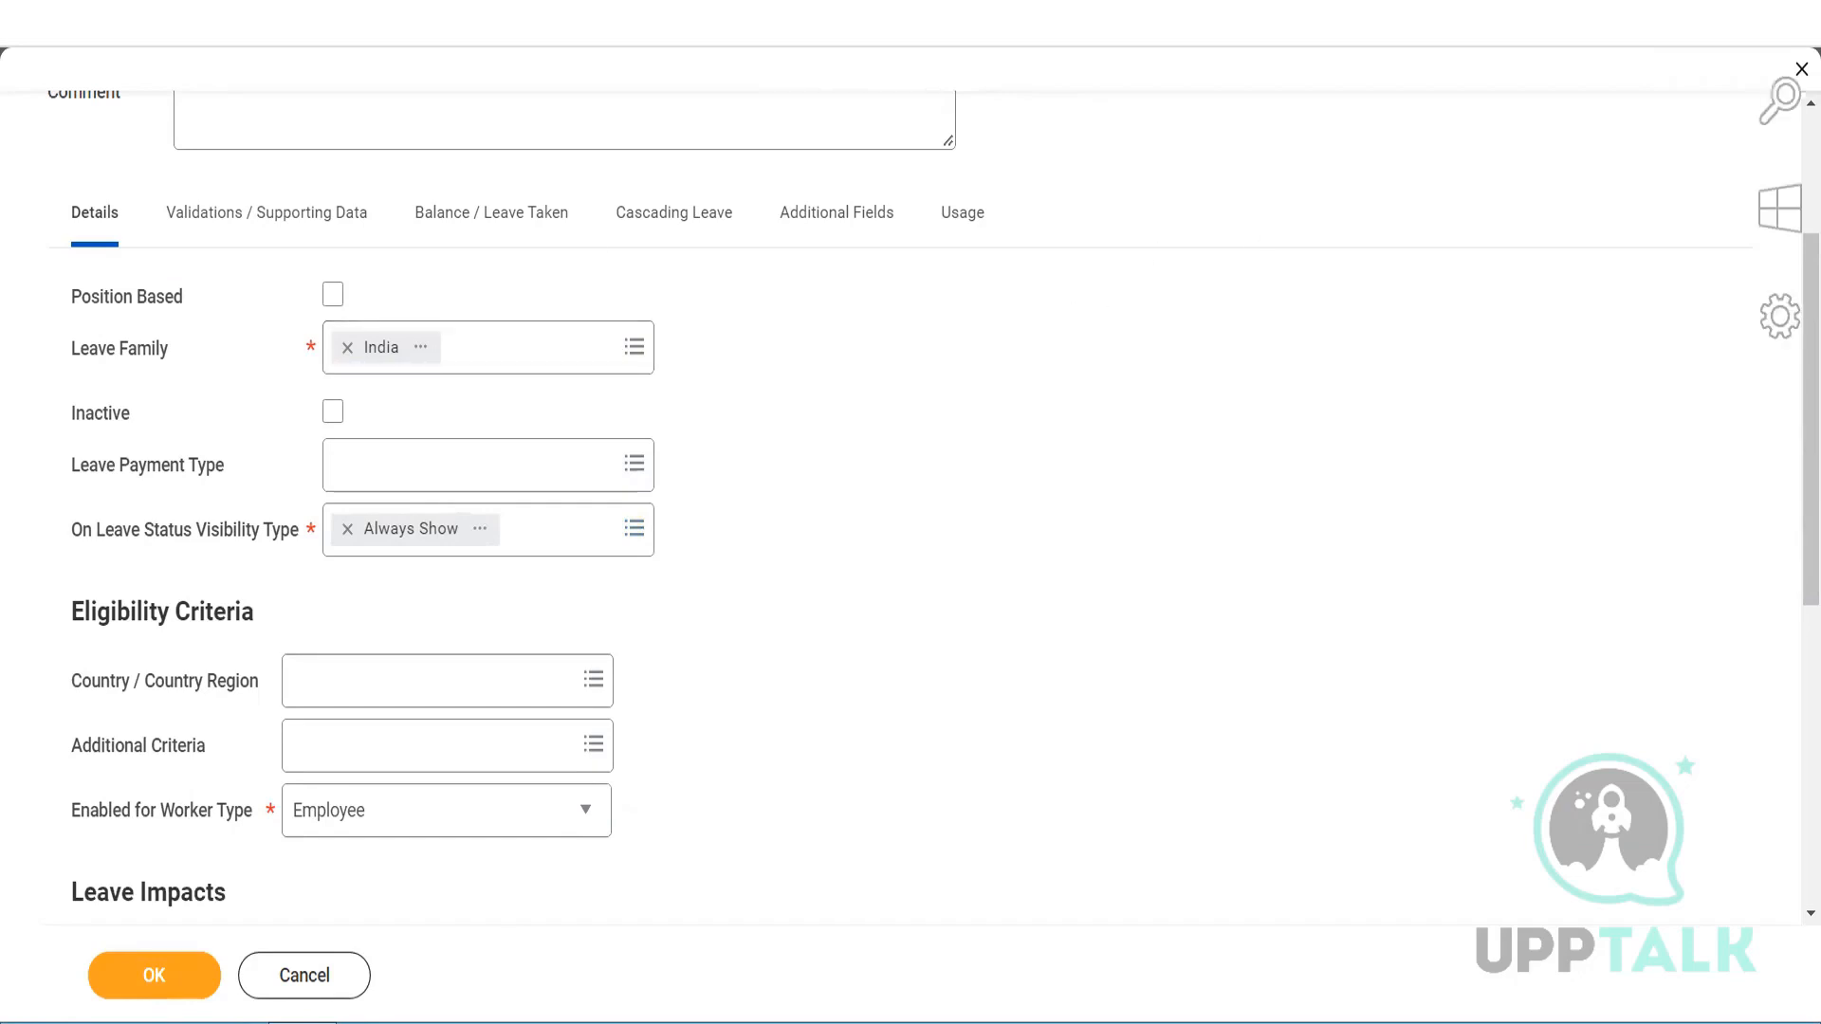
- Restrict the leave type's eligibility to the country India by choosing India - Country as Country / Country Region
{"action": "scroll", "coordinate": [573, 586], "scroll_direction": "up", "scroll_amount": 3}
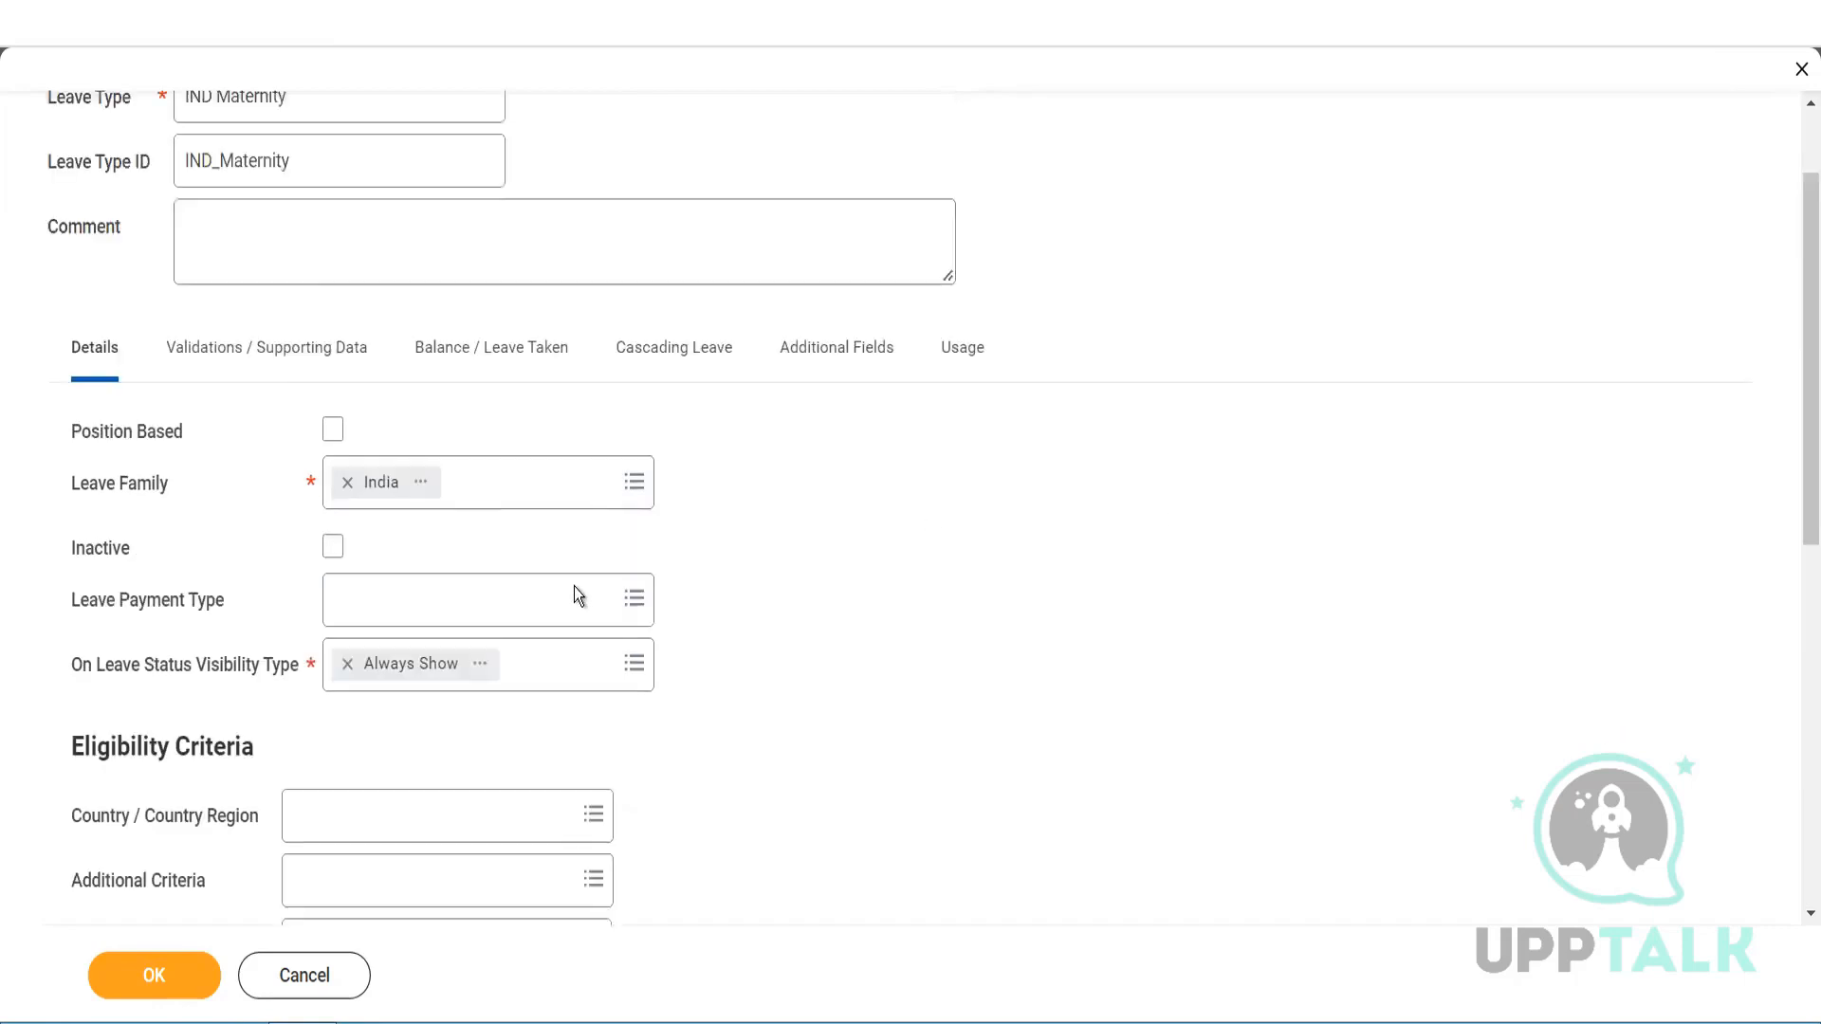
{"action": "scroll", "coordinate": [573, 586], "scroll_direction": "down", "scroll_amount": 1}
{"action": "scroll", "coordinate": [569, 595], "scroll_direction": "down", "scroll_amount": 1}
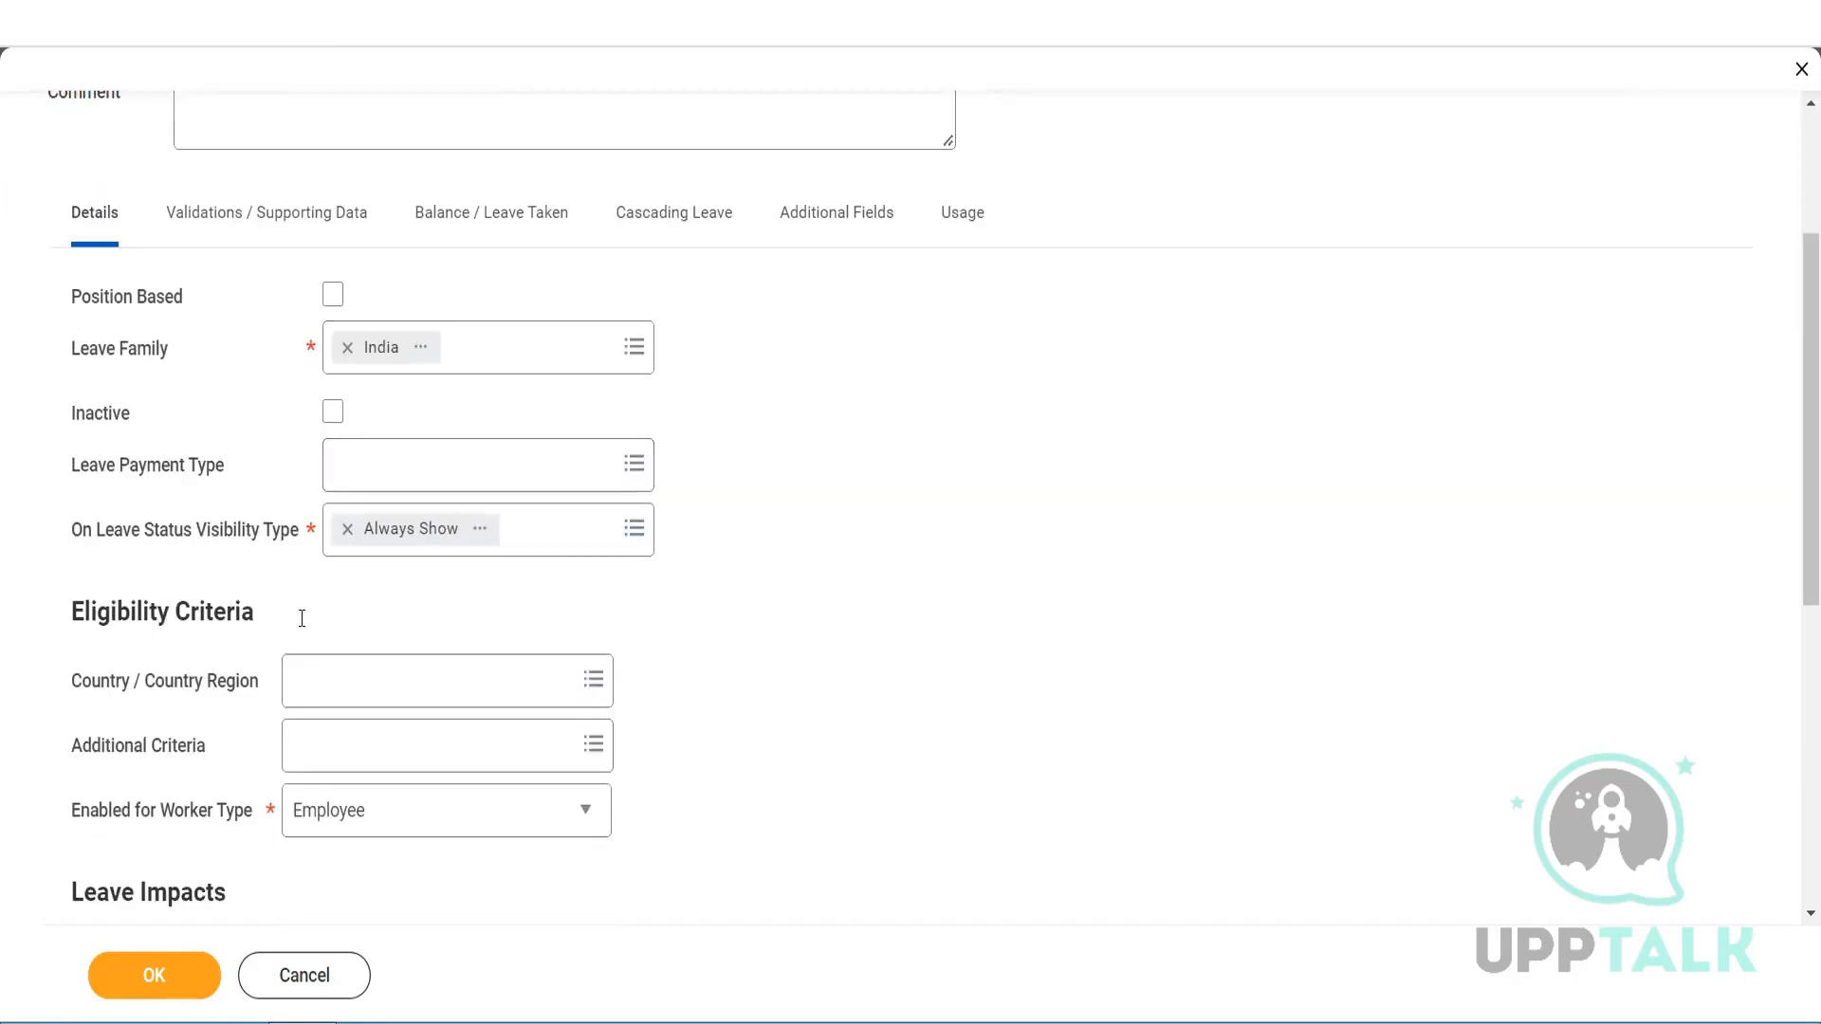
{"action": "left_click", "coordinate": [404, 676]}
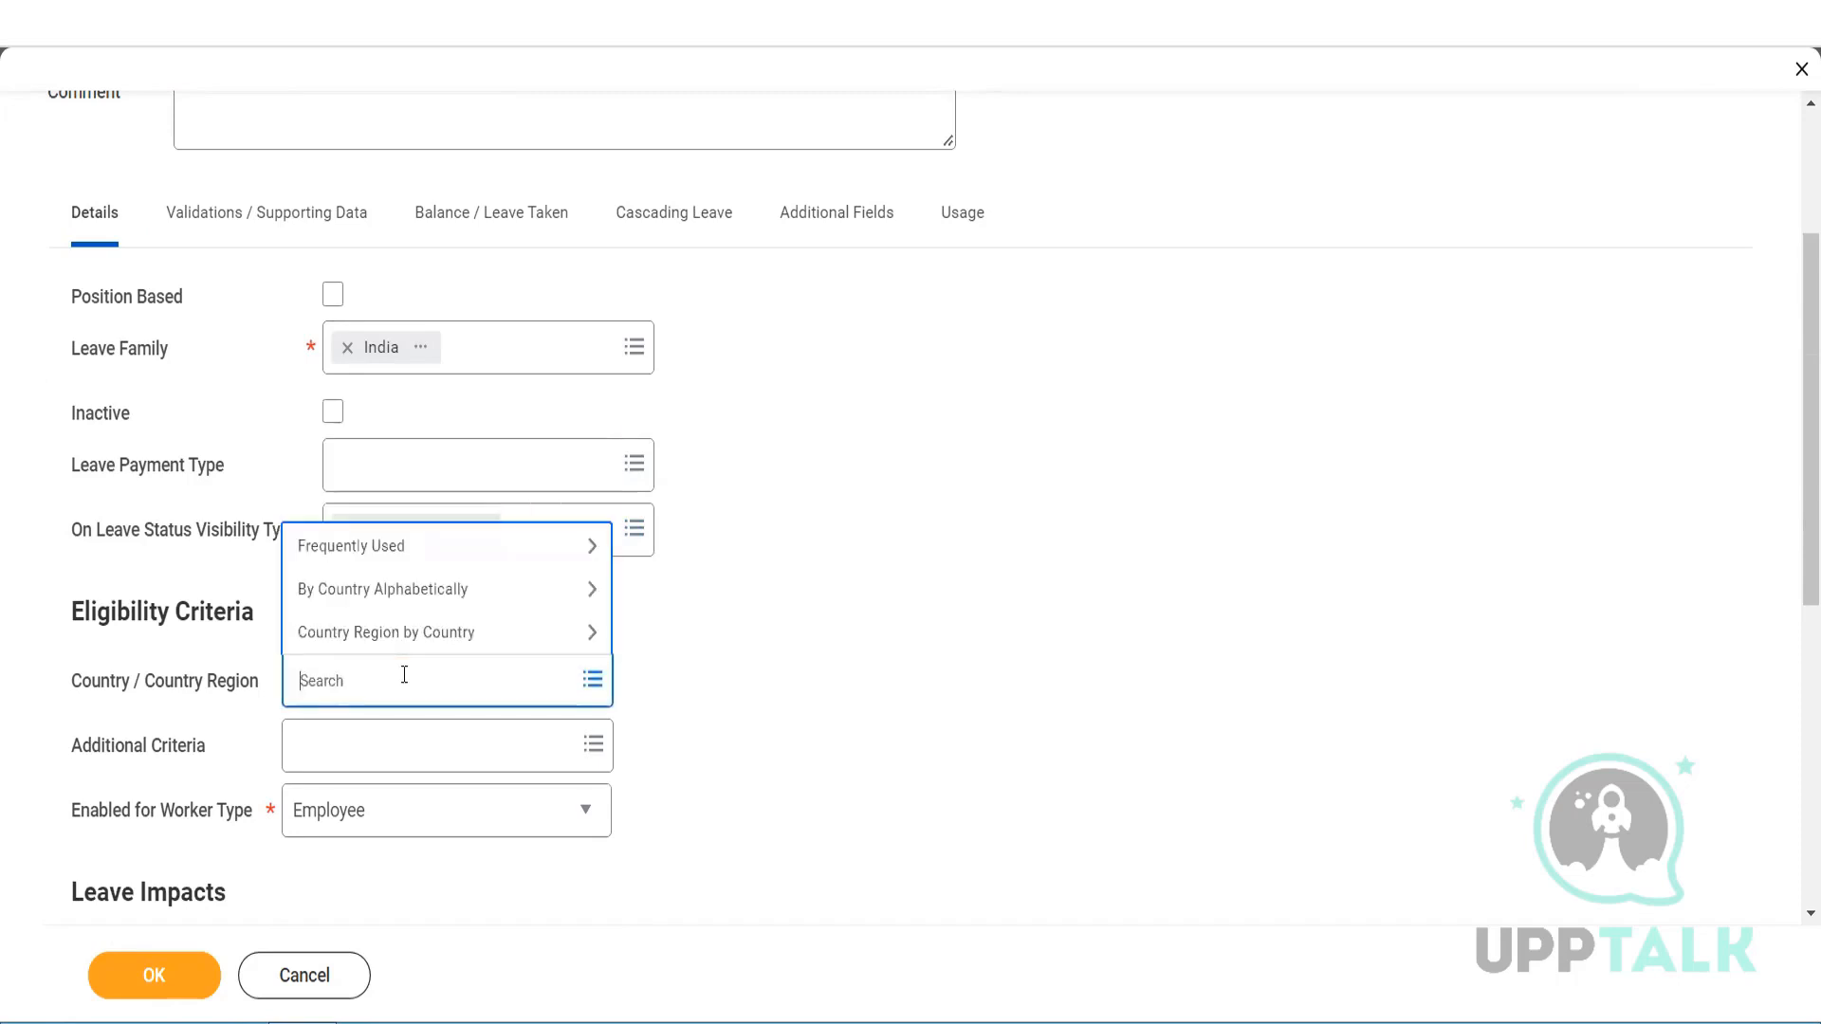
{"action": "type", "text": "India"}
{"action": "key", "text": "Return"}
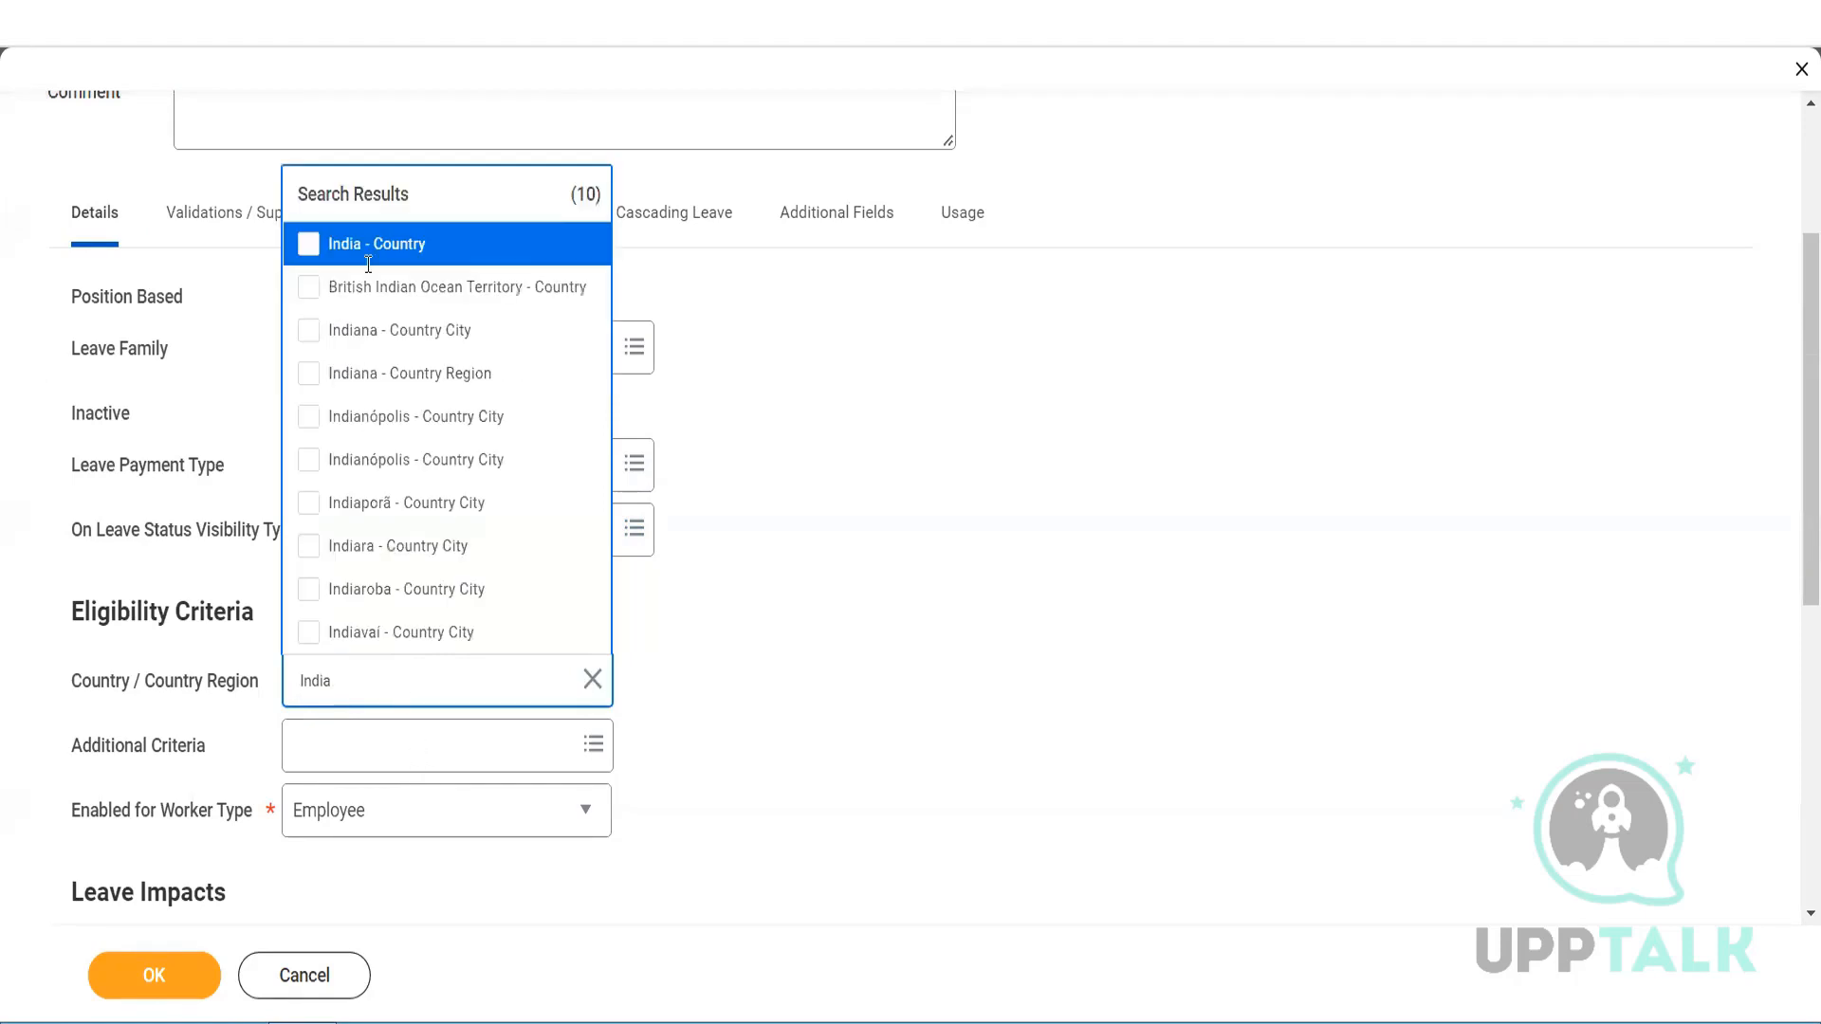
{"action": "left_click", "coordinate": [930, 637]}
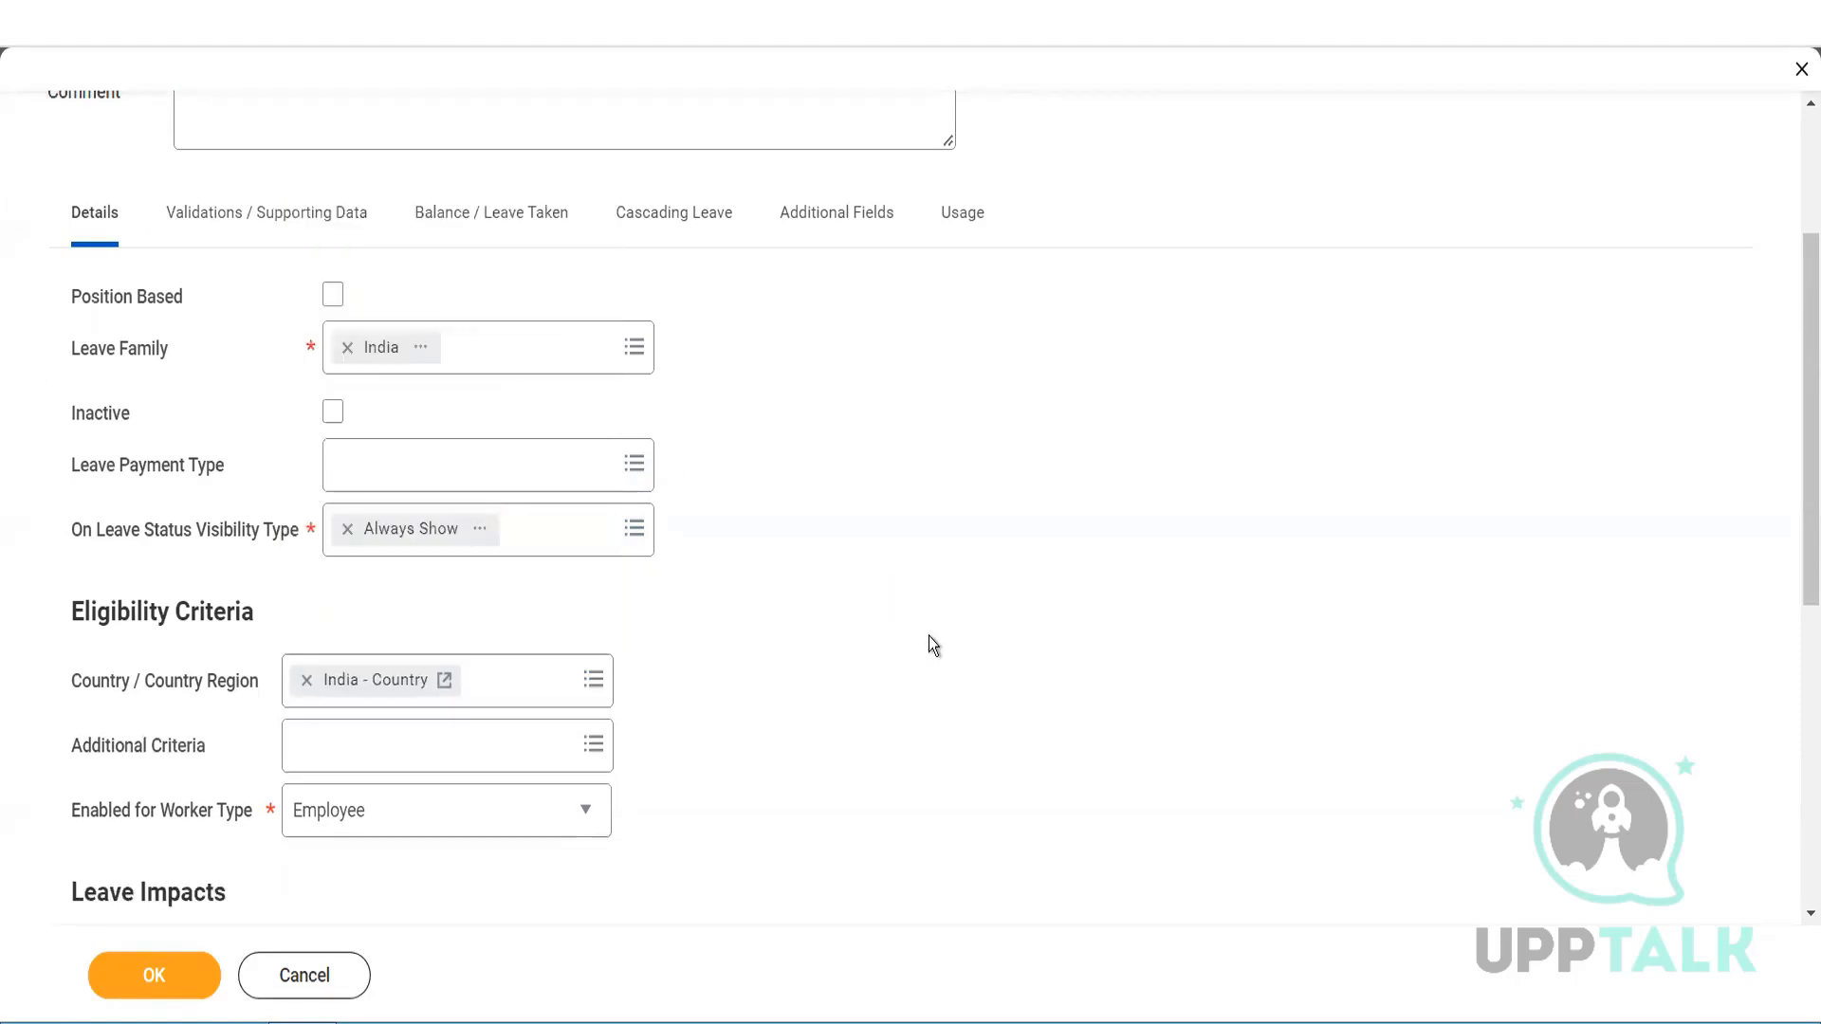
- Review the existing rules available as Additional Criteria for the leave type's eligibility
{"action": "scroll", "coordinate": [930, 637], "scroll_direction": "up", "scroll_amount": 3}
{"action": "scroll", "coordinate": [901, 635], "scroll_direction": "down", "scroll_amount": 5}
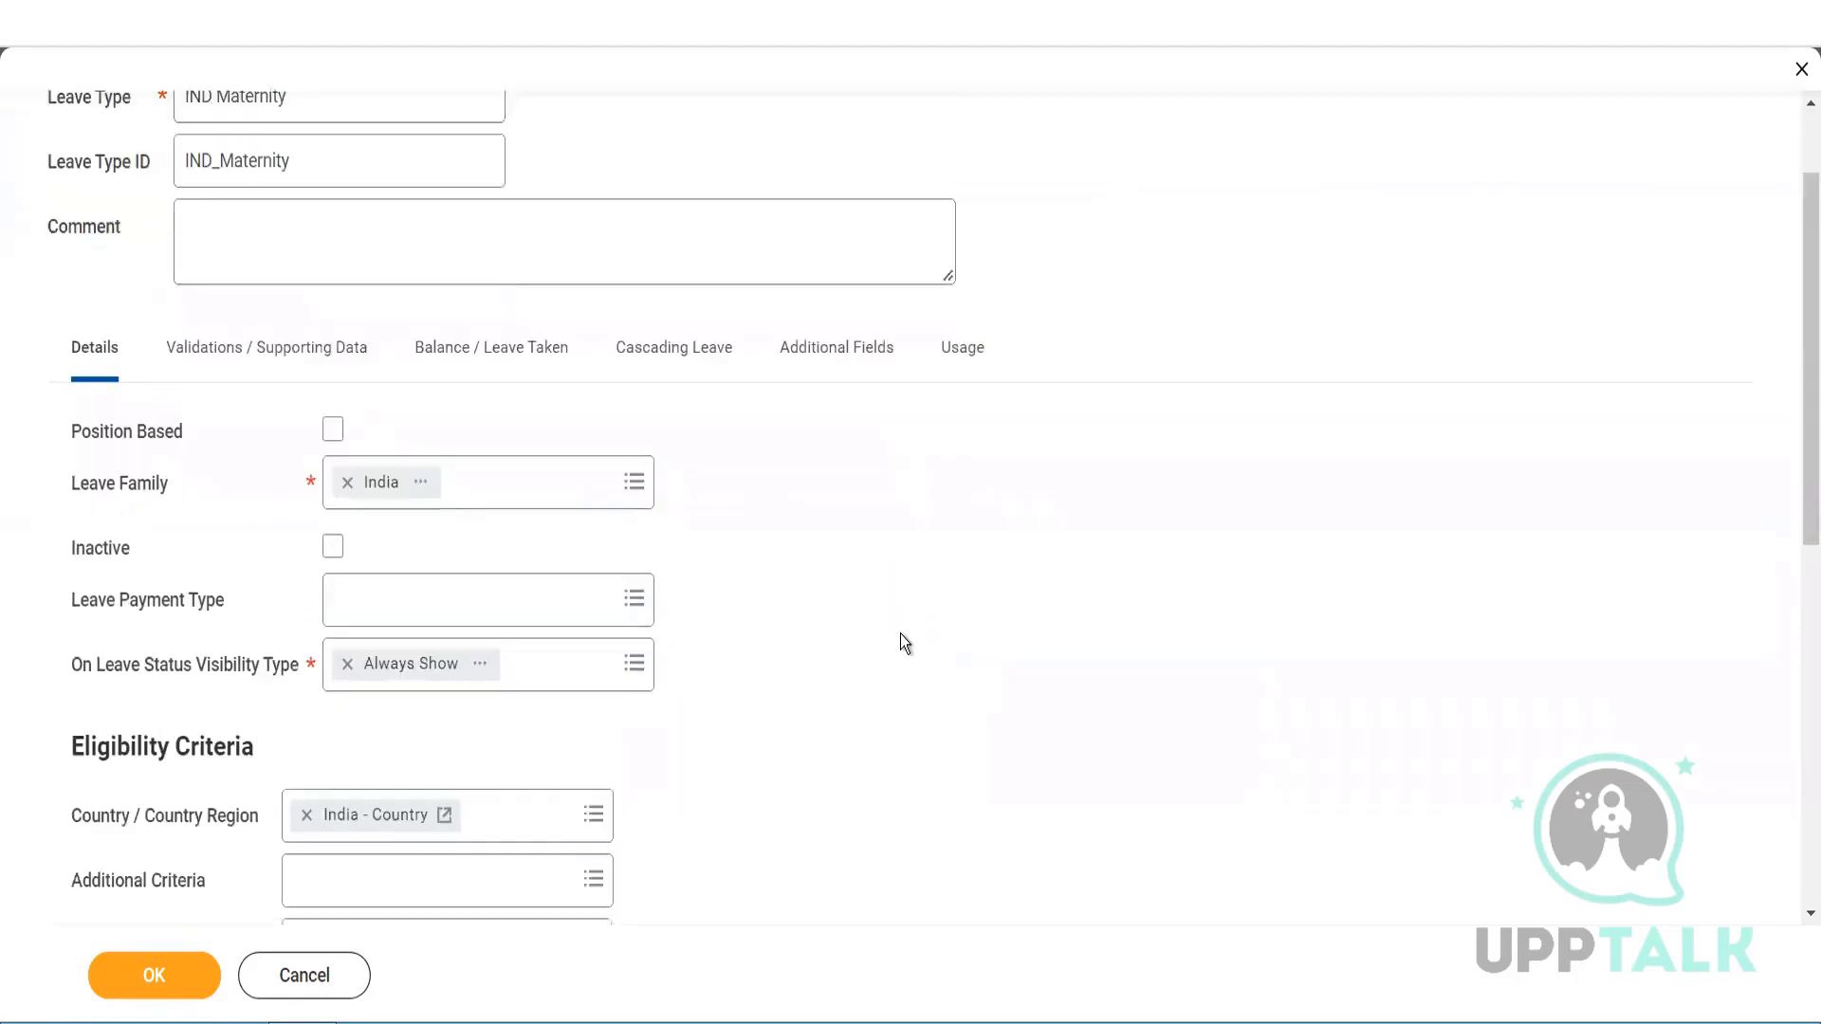
{"action": "left_click", "coordinate": [542, 607]}
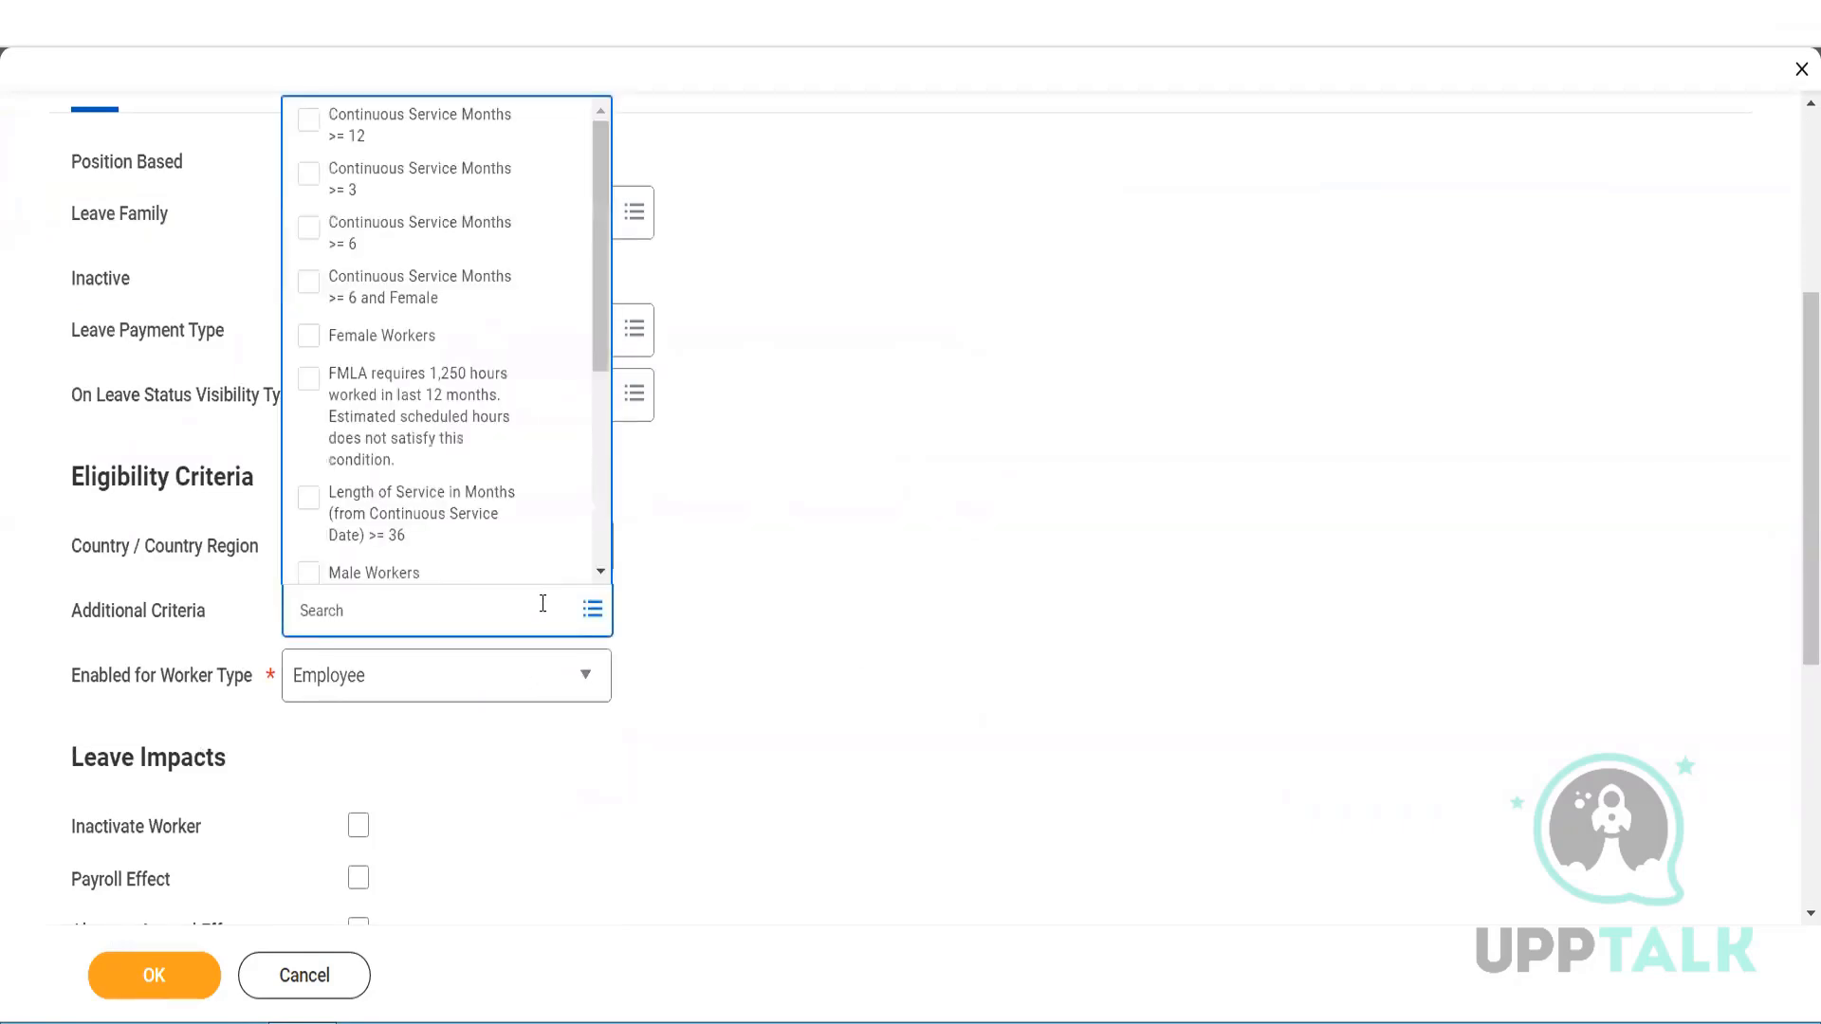
{"action": "left_click", "coordinate": [921, 293]}
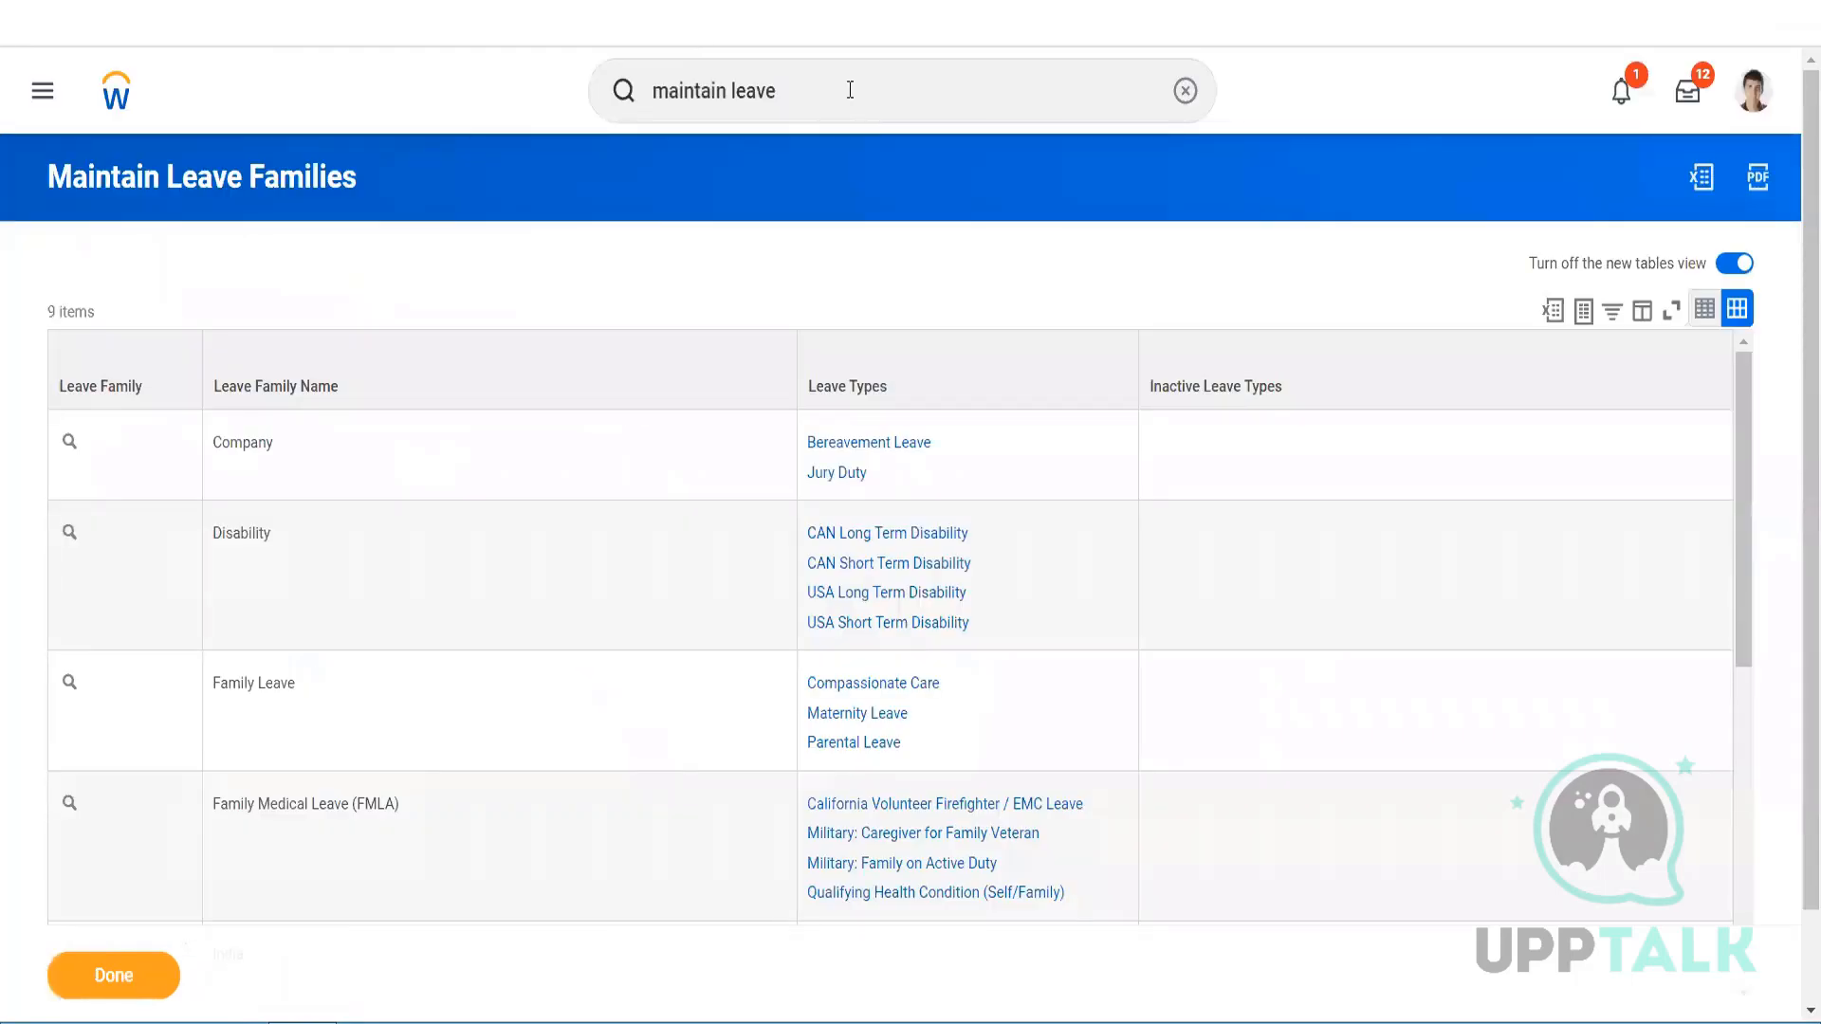
- In the other browser tab, search for "create leave a" and open the Create Leave of Absence Rule task
{"action": "left_click_drag", "start_coordinate": [850, 90], "coordinate": [555, 85]}
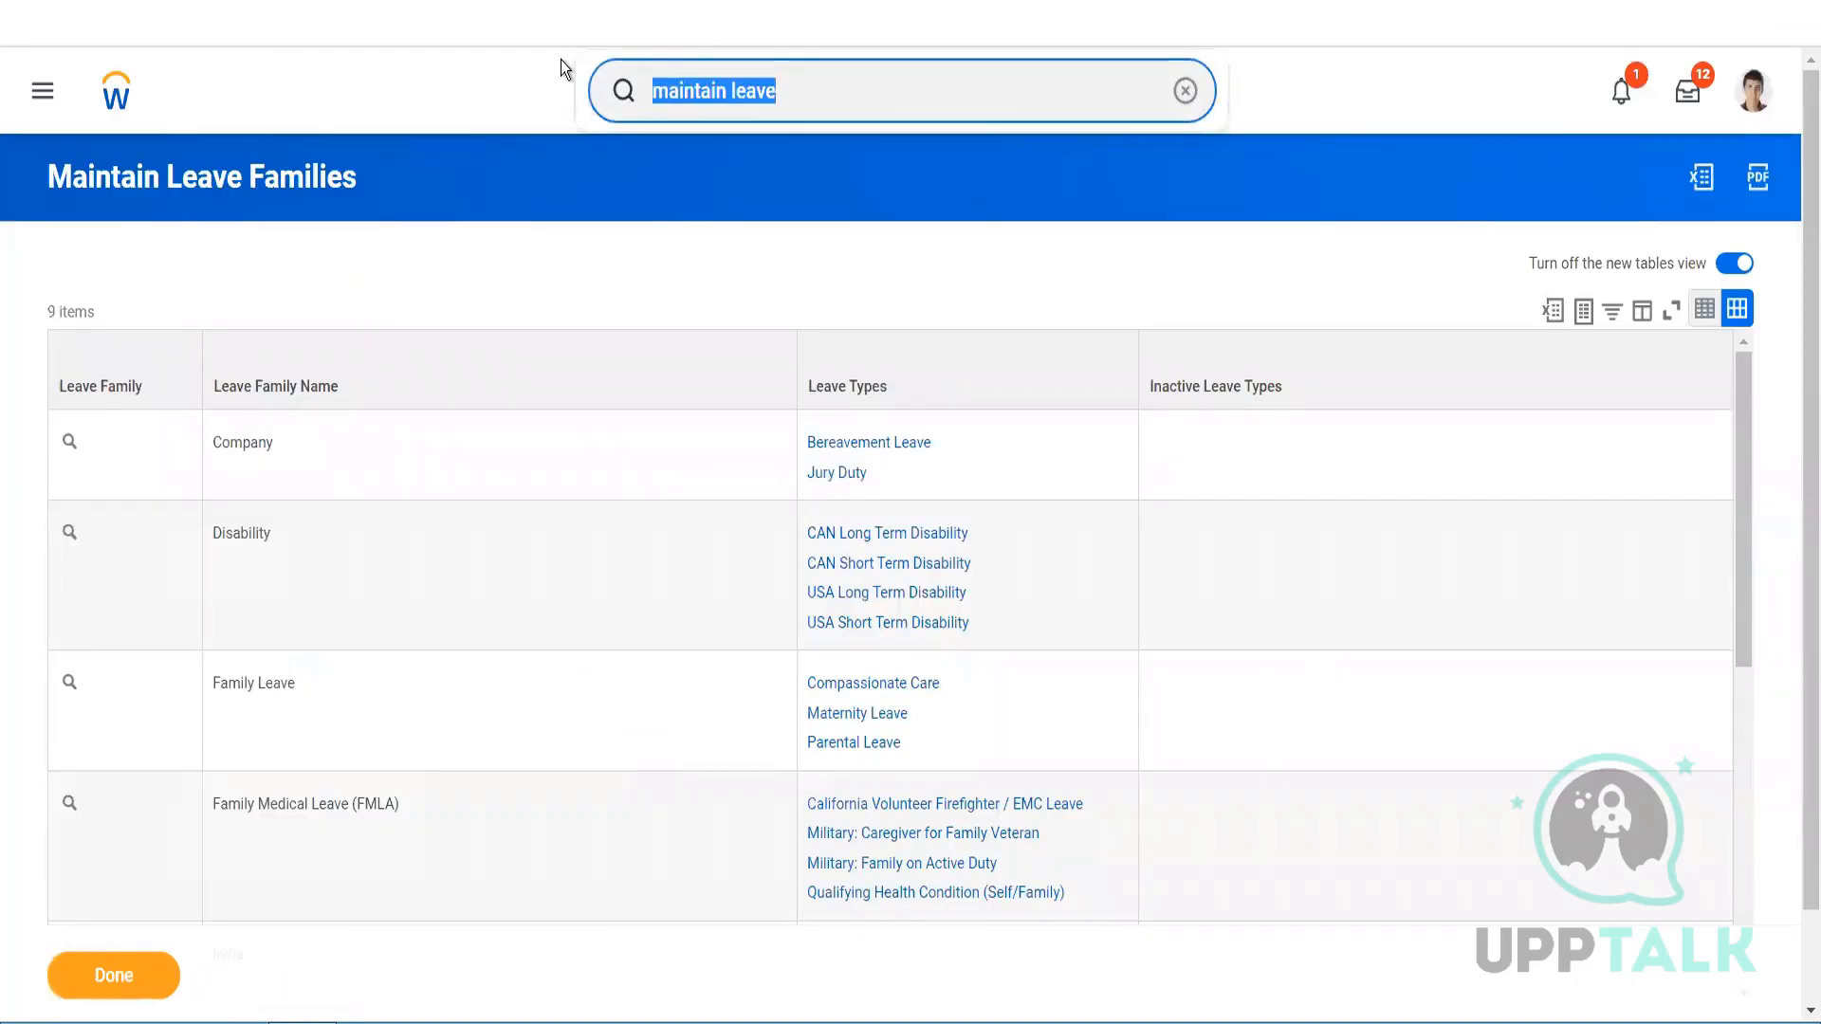
{"action": "type", "text": "c"}
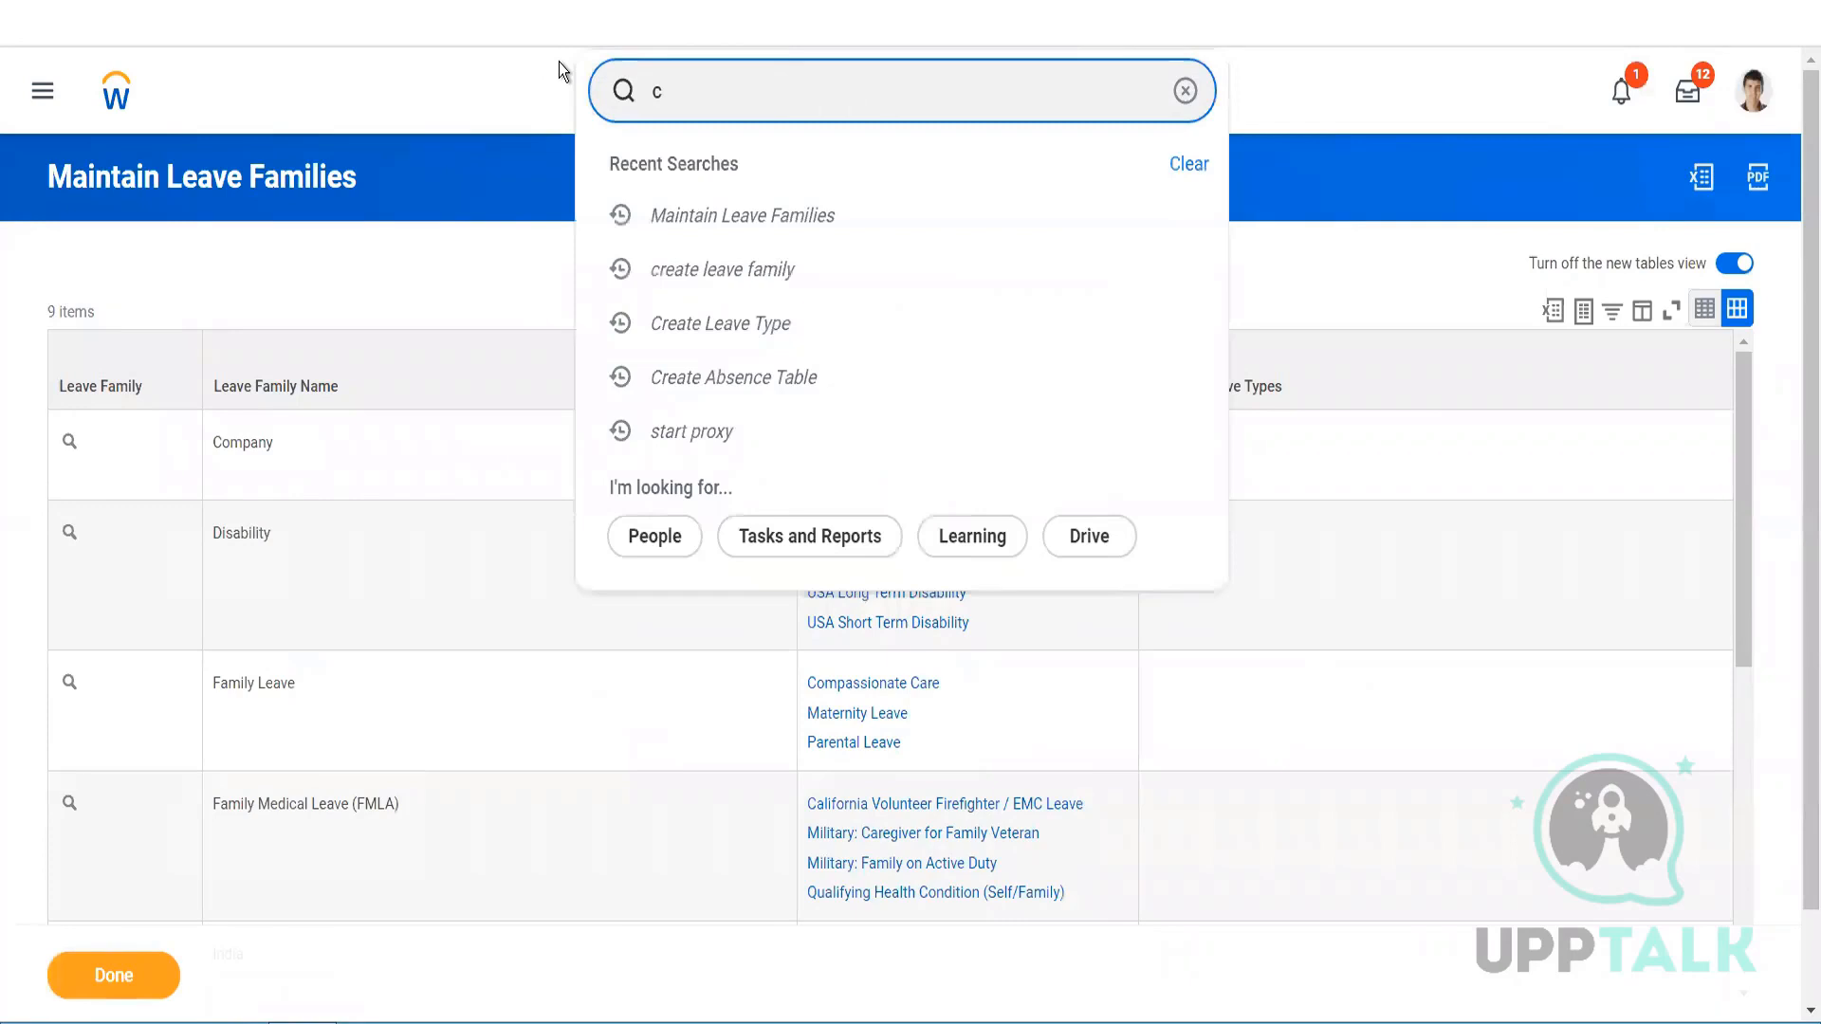
{"action": "type", "text": "reate leave a"}
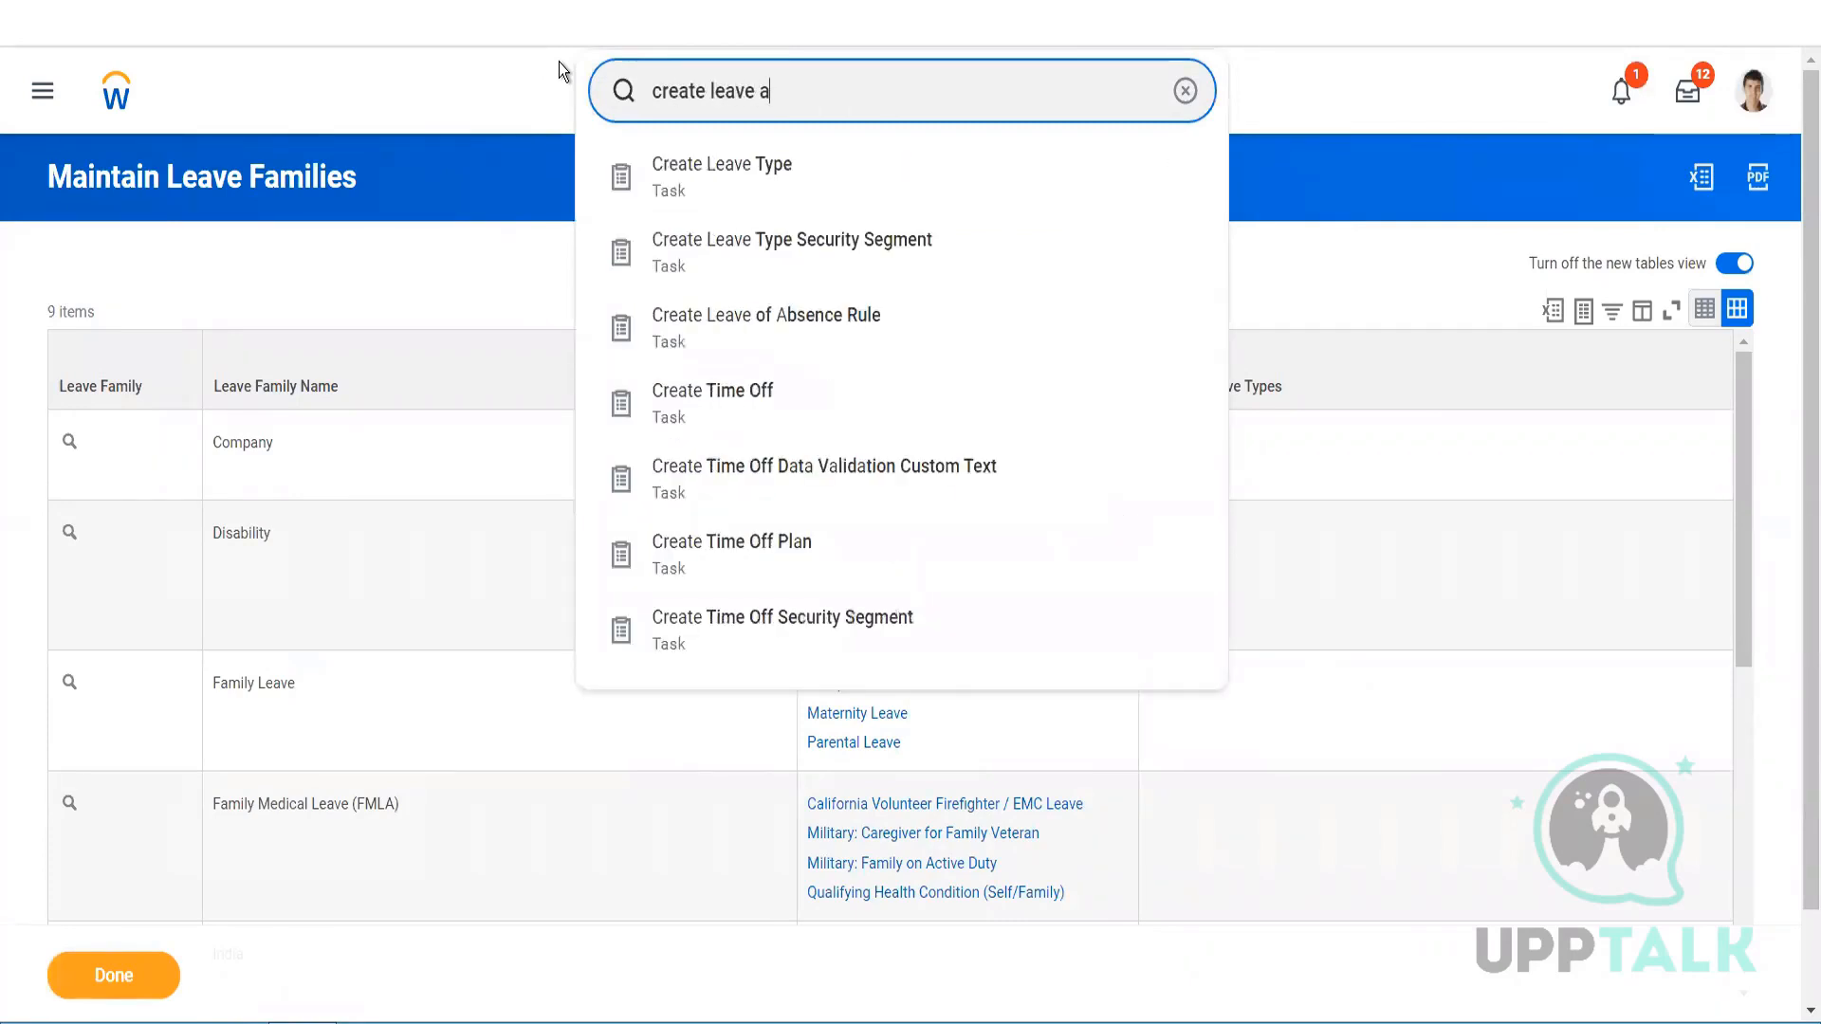
{"action": "left_click", "coordinate": [724, 332]}
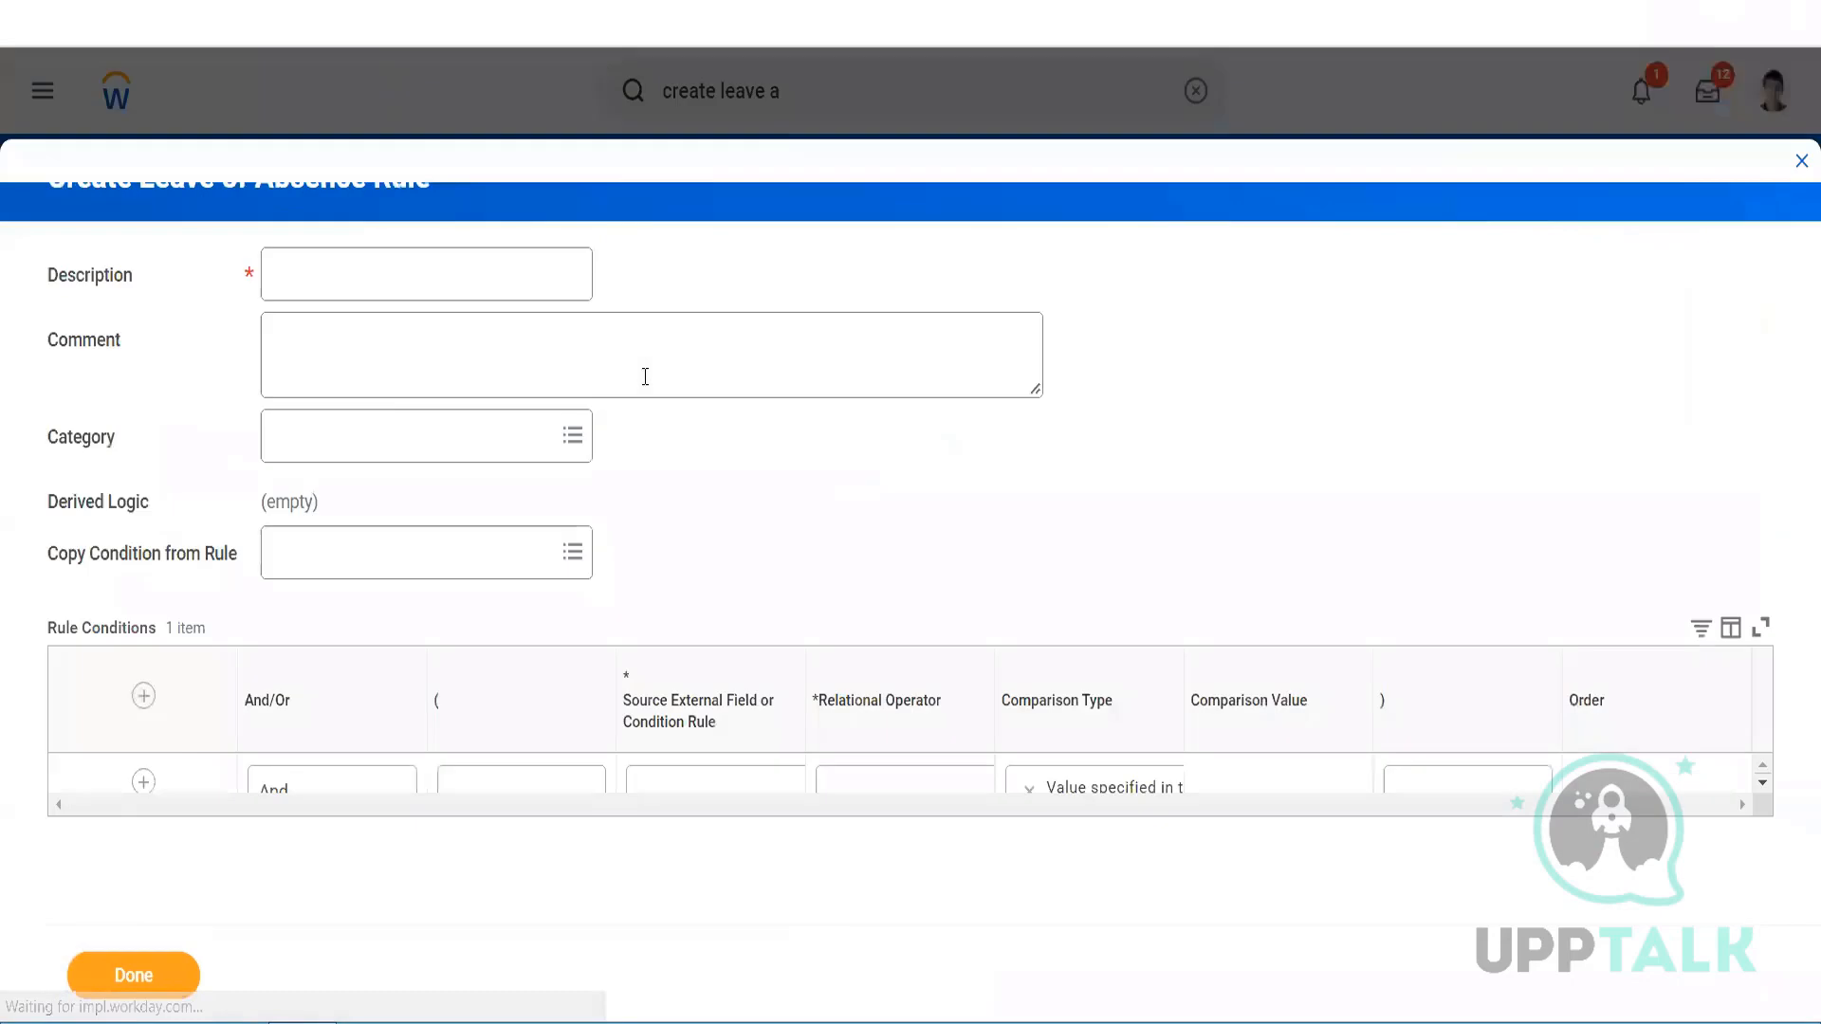
- Enter "Worker is Female" as the description of the new leave of absence rule
{"action": "left_click", "coordinate": [337, 282]}
{"action": "type", "text": "Worker is Femaile"}
{"action": "key", "text": "BackSpace"}
{"action": "key", "text": "BackSpace"}
{"action": "type", "text": "le"}
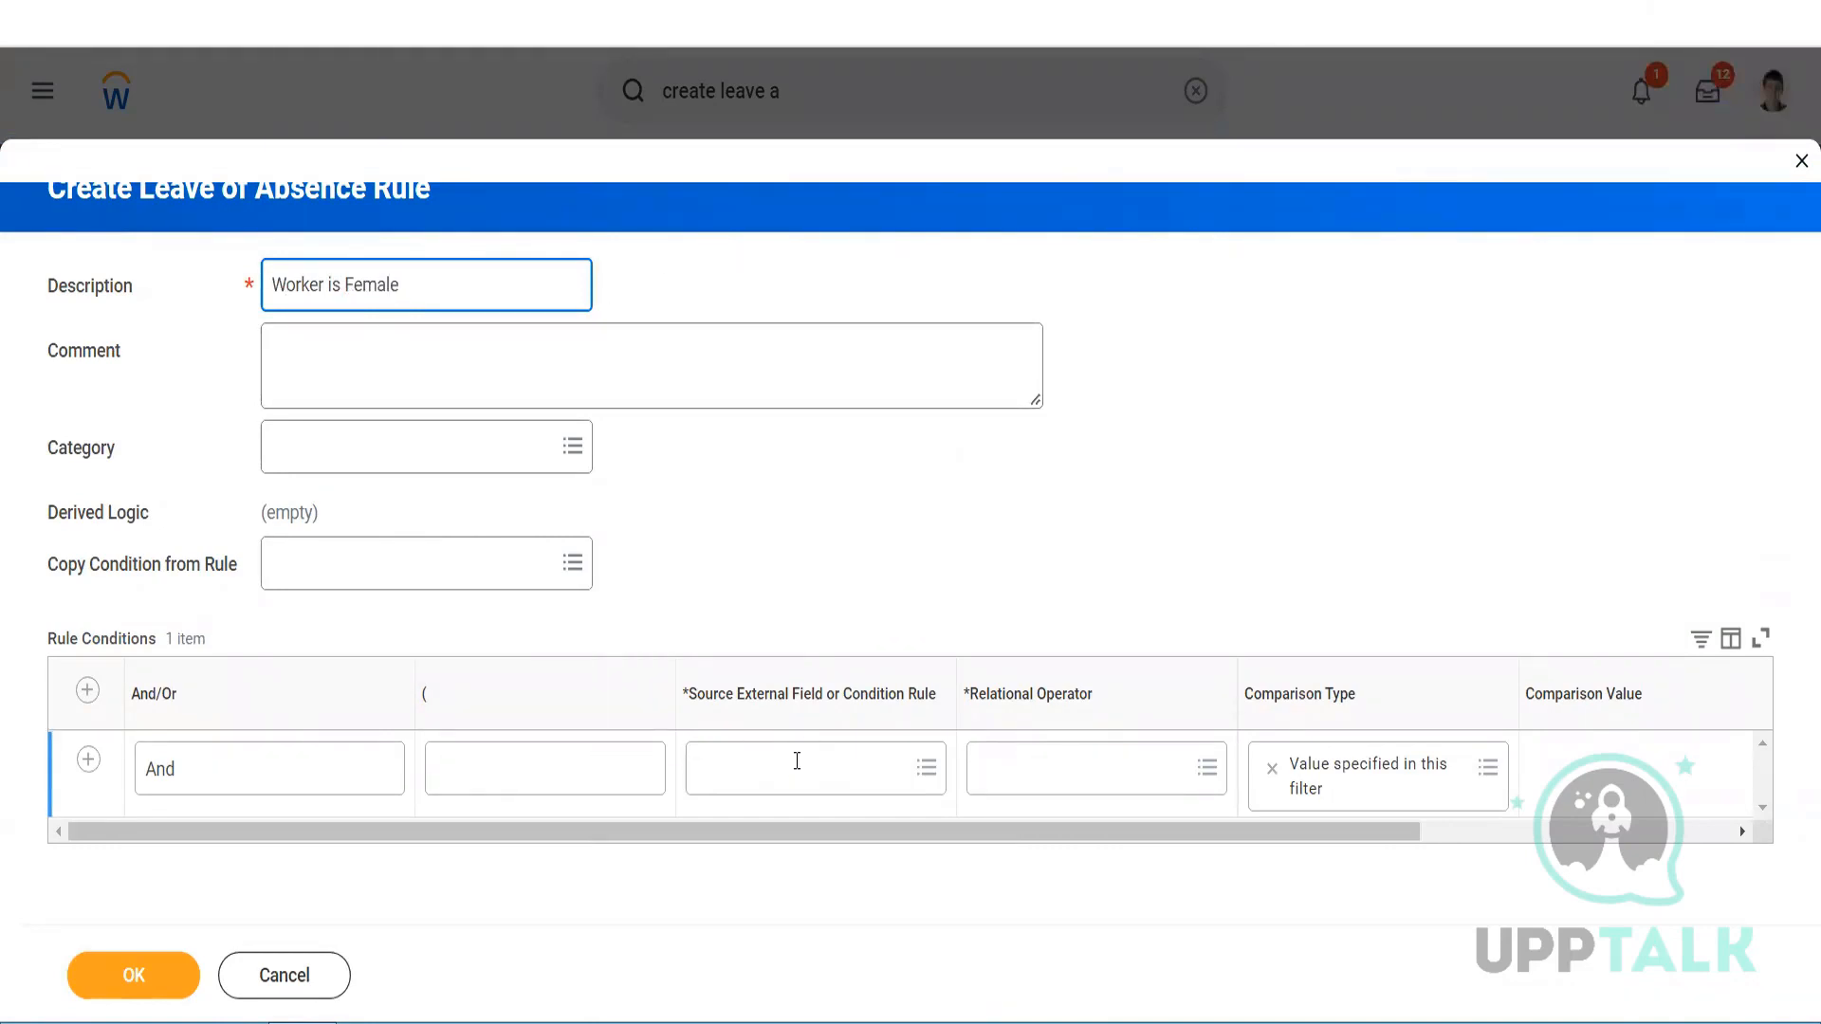
- Search for "gender" and choose the Gender field as the source field of the first rule condition
{"action": "left_click", "coordinate": [796, 768]}
{"action": "type", "text": "gene"}
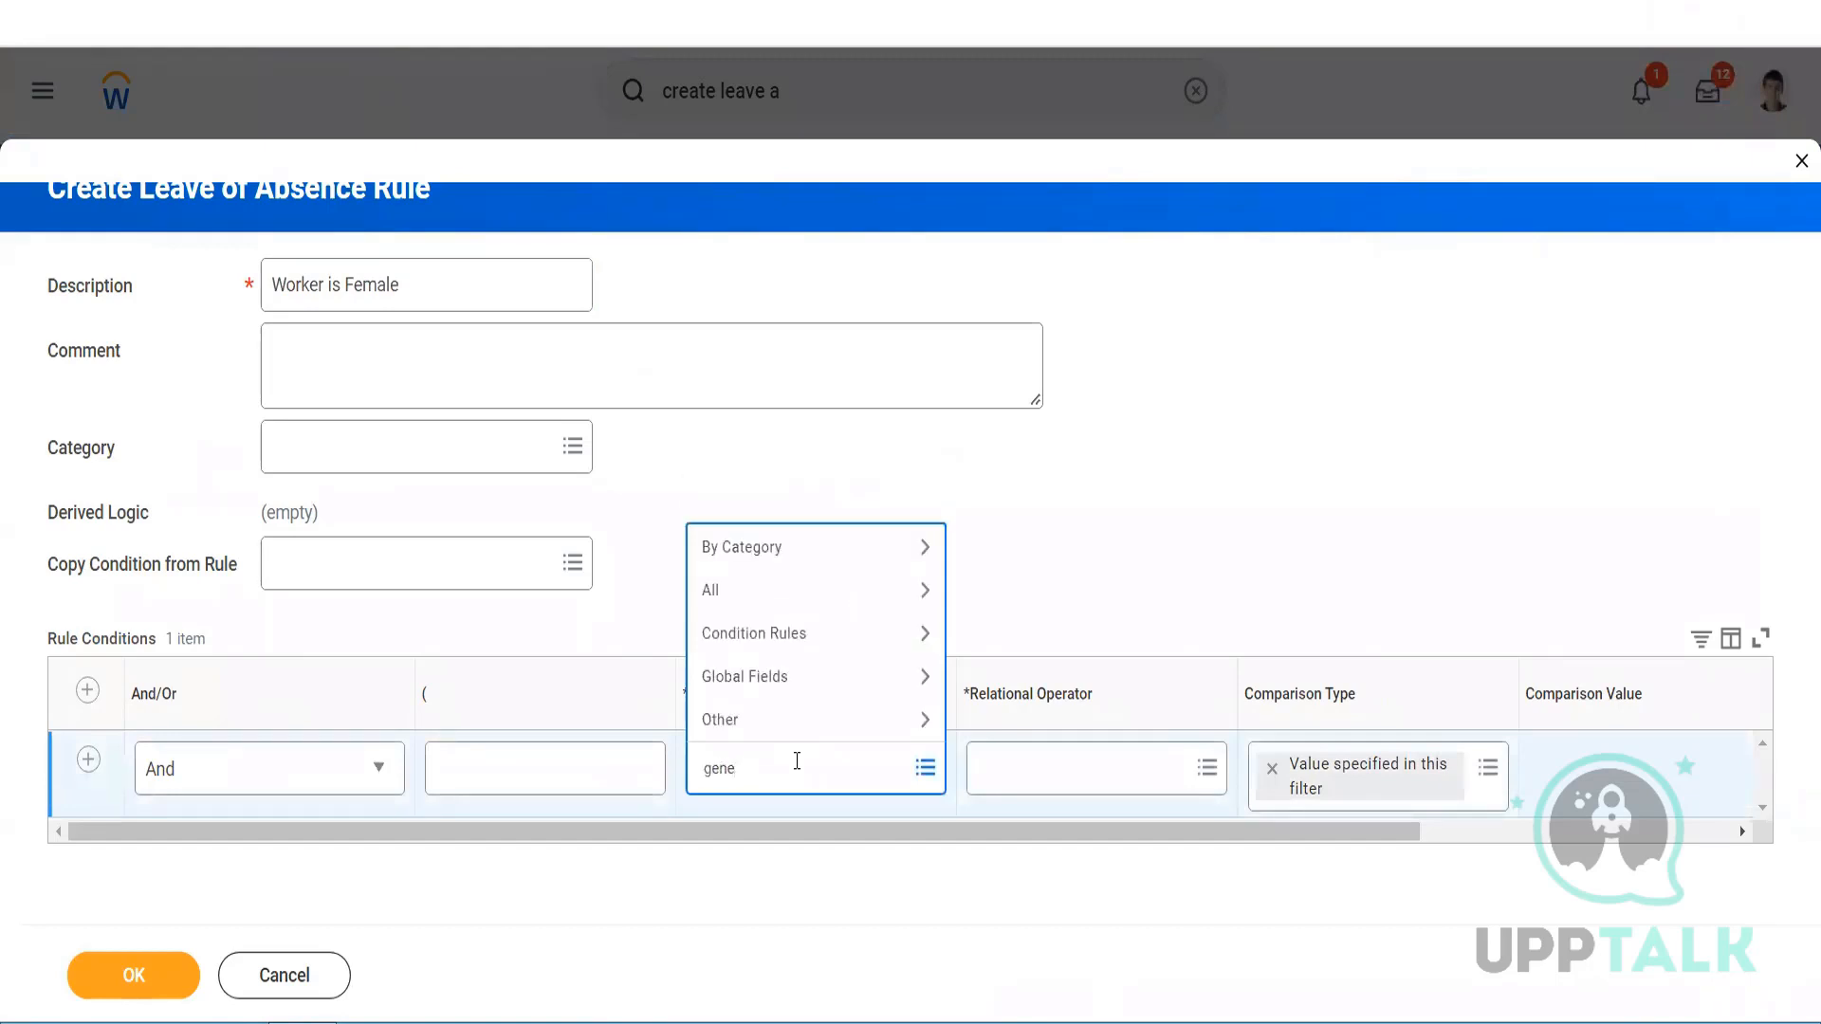
{"action": "key", "text": "BackSpace"}
{"action": "type", "text": "ger"}
{"action": "type", "text": "gen"}
{"action": "type", "text": "der"}
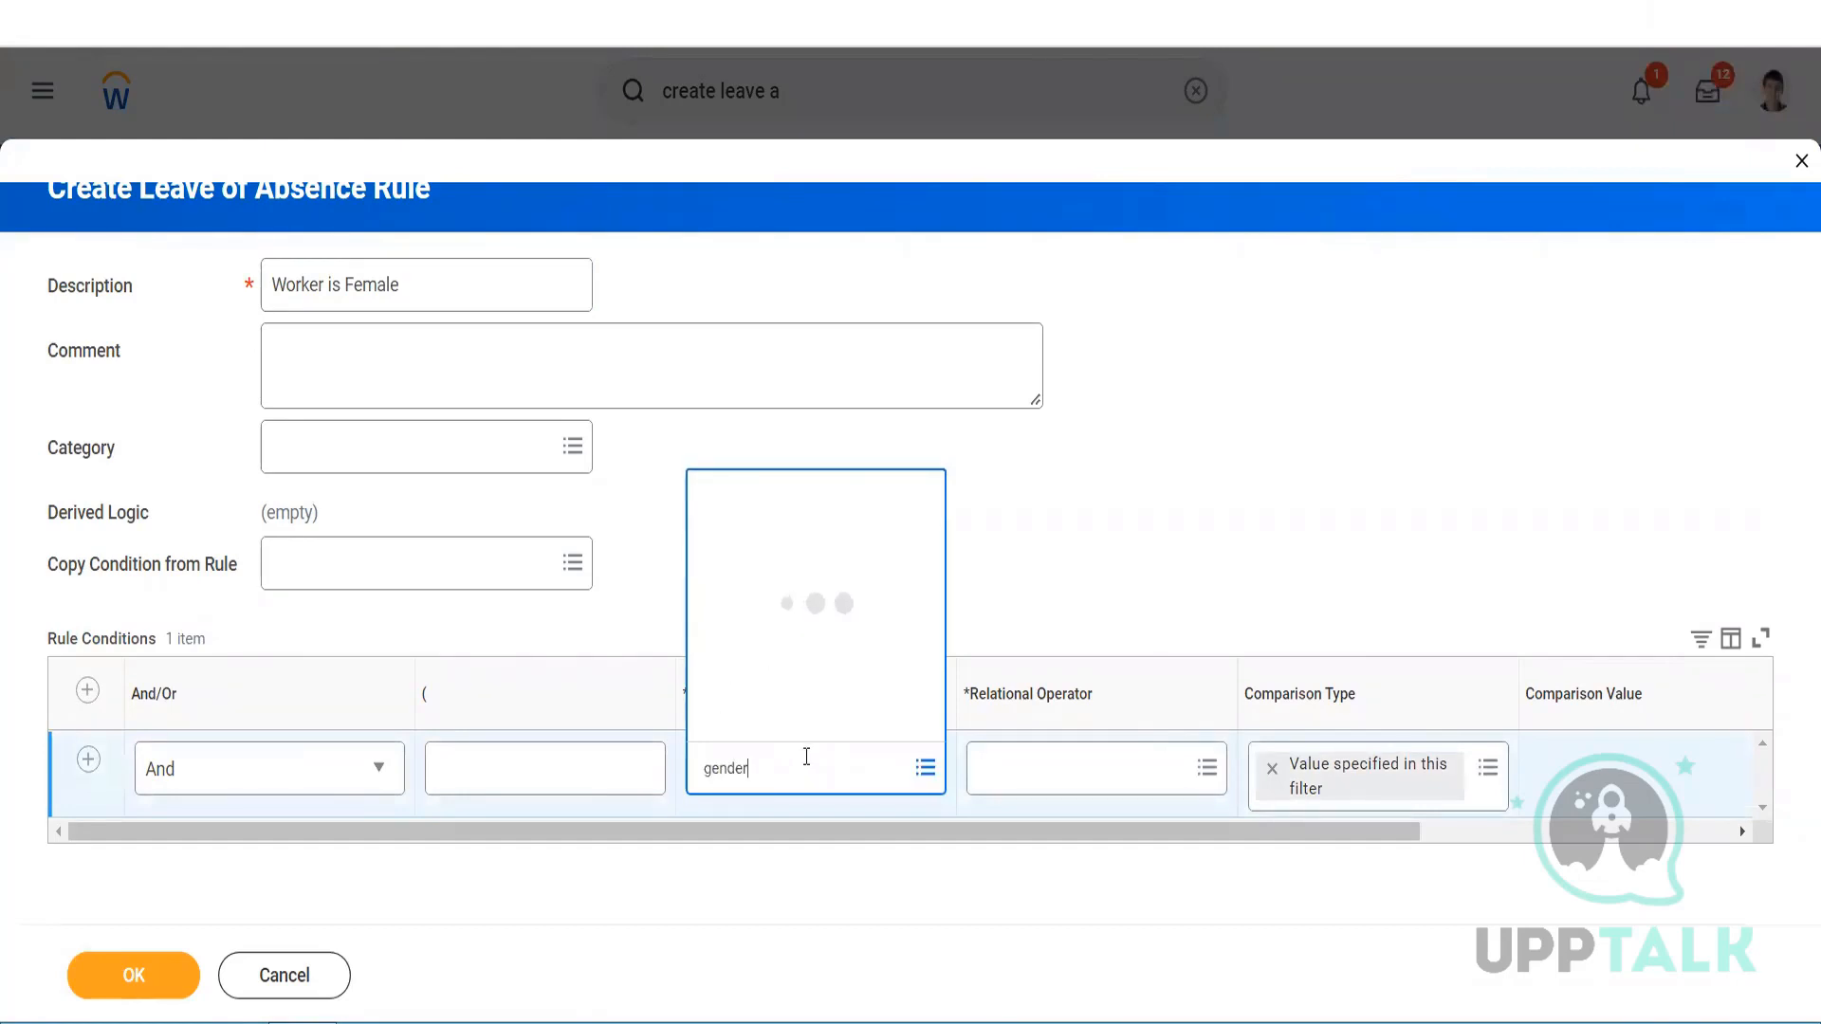
{"action": "left_click", "coordinate": [816, 225]}
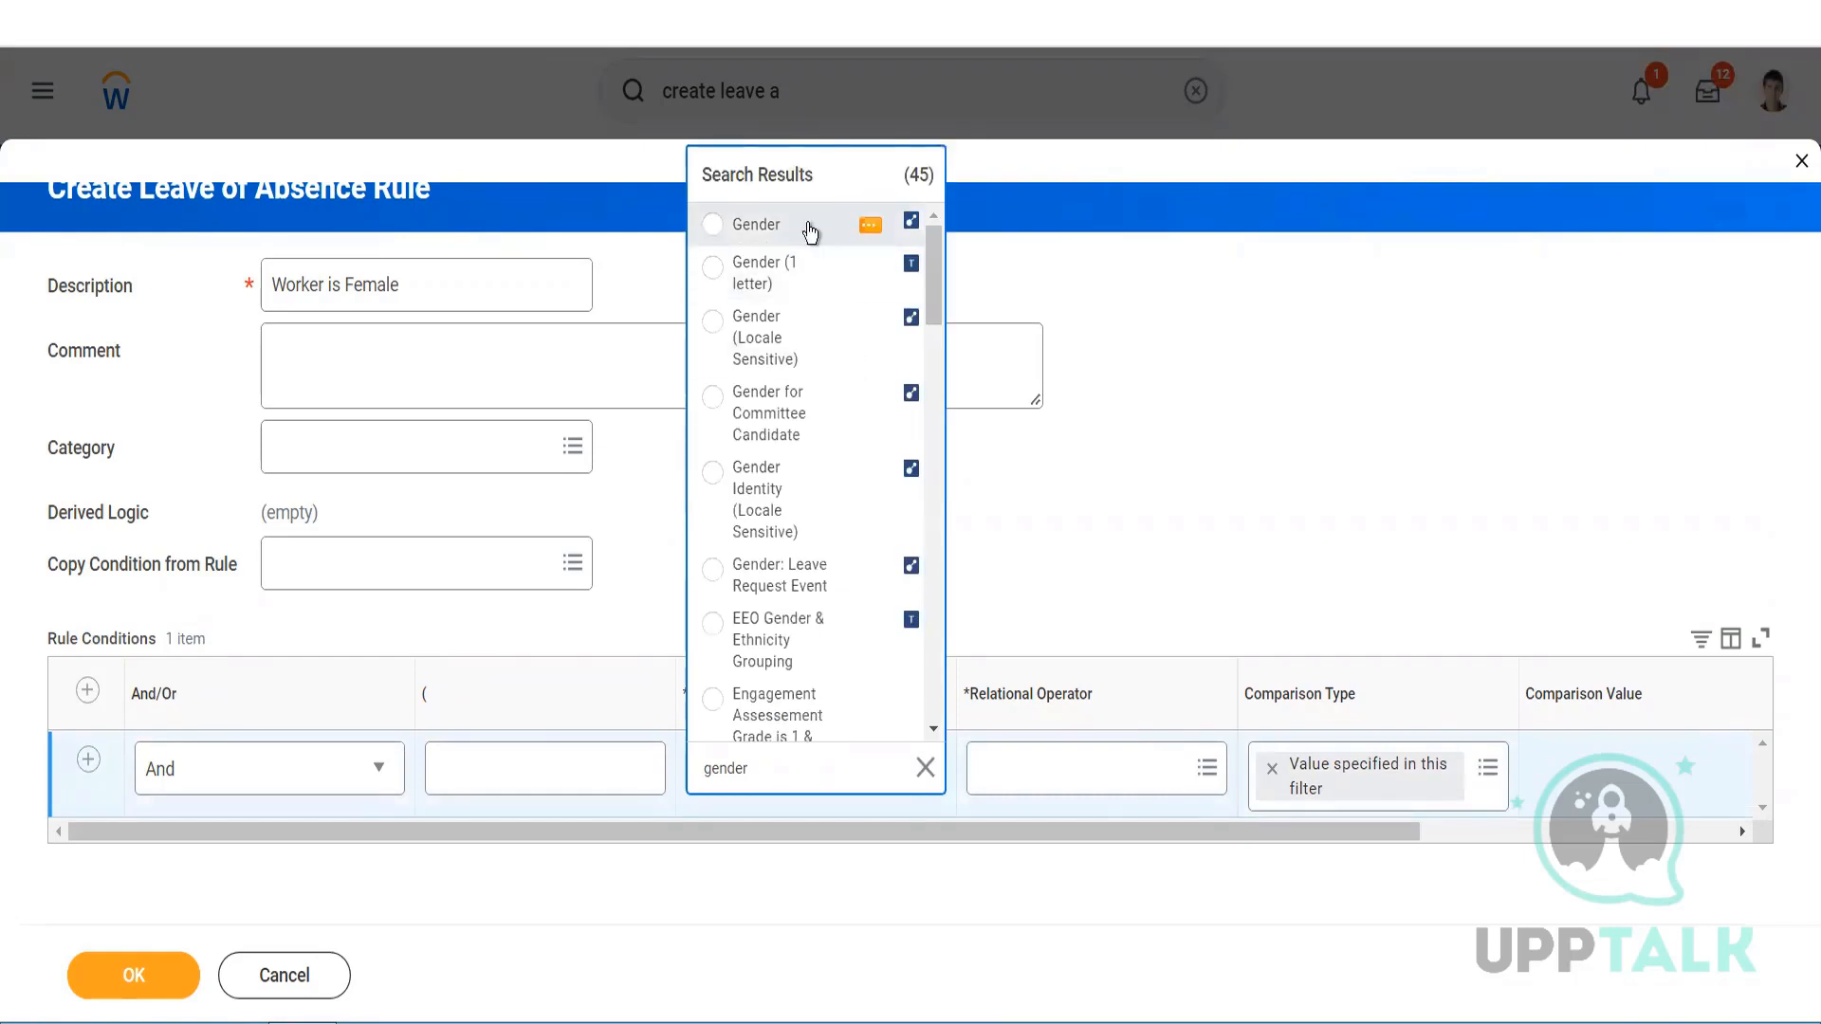
- Set the Gender condition's operator to "in the selection list" with comparison value Female, and submit the rule
{"action": "left_click", "coordinate": [1119, 789]}
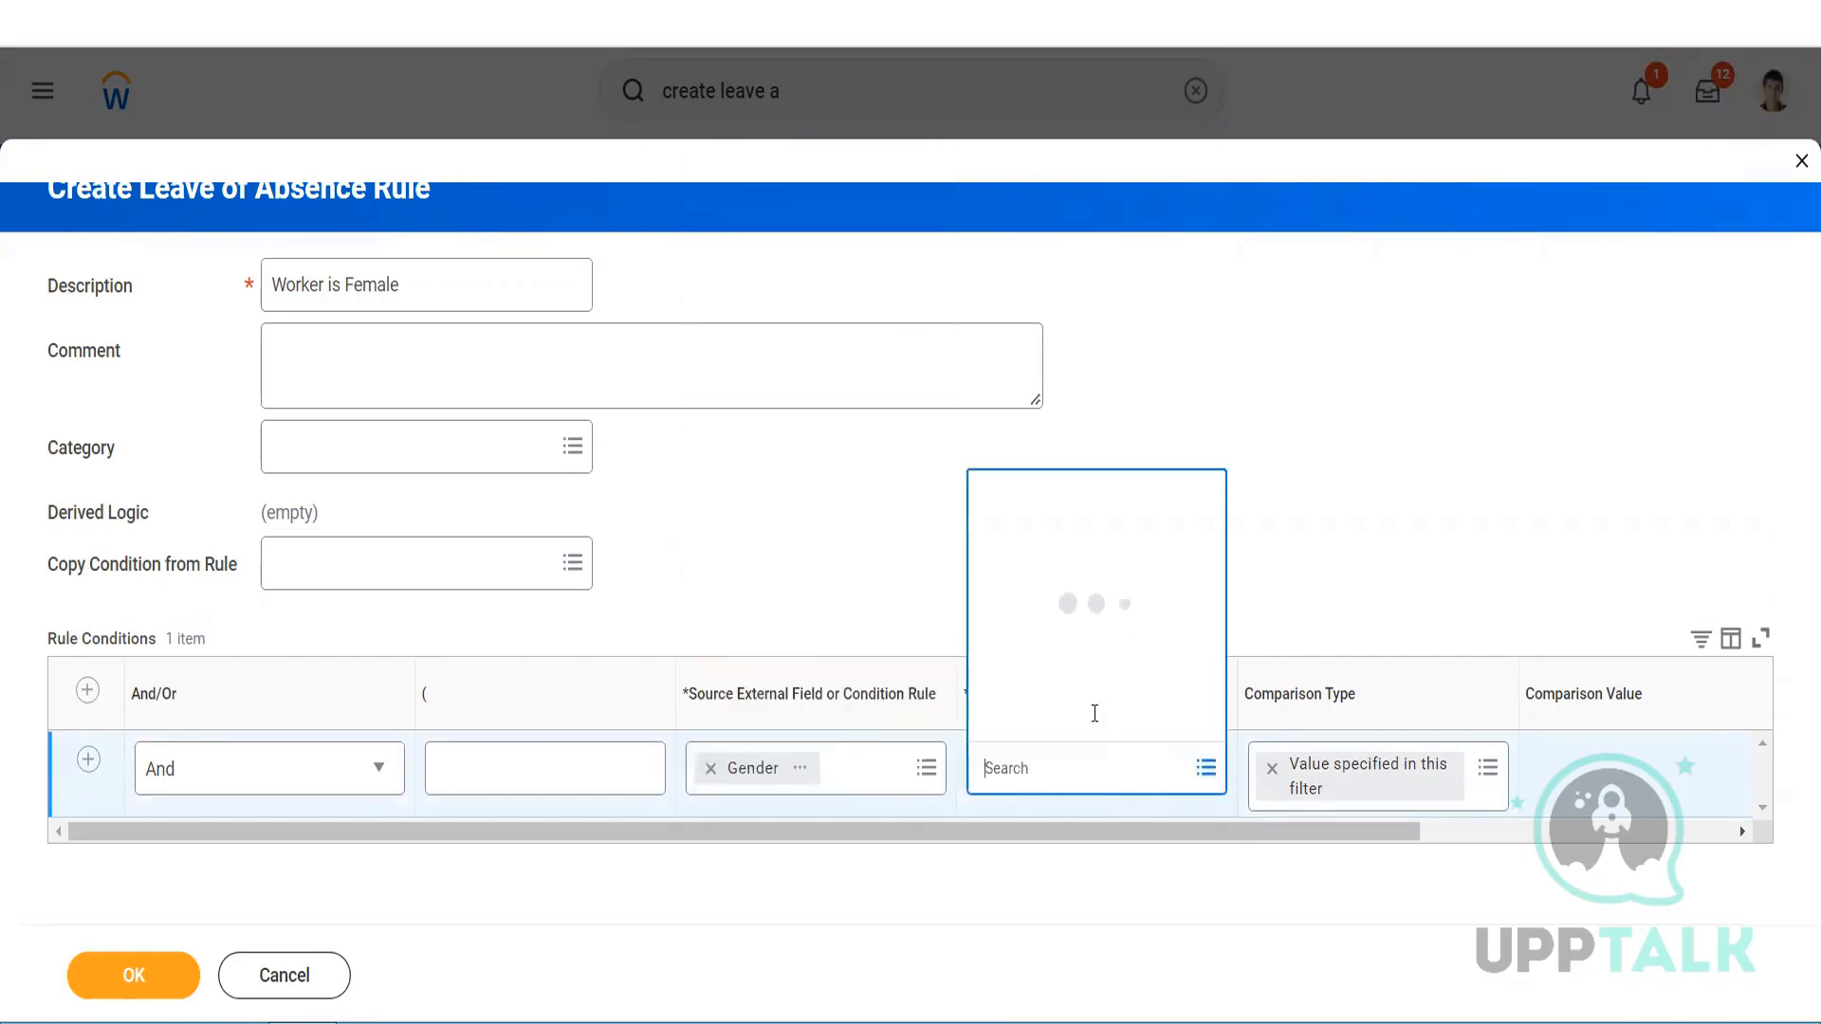
{"action": "left_click", "coordinate": [1073, 686]}
{"action": "left_click", "coordinate": [1045, 579]}
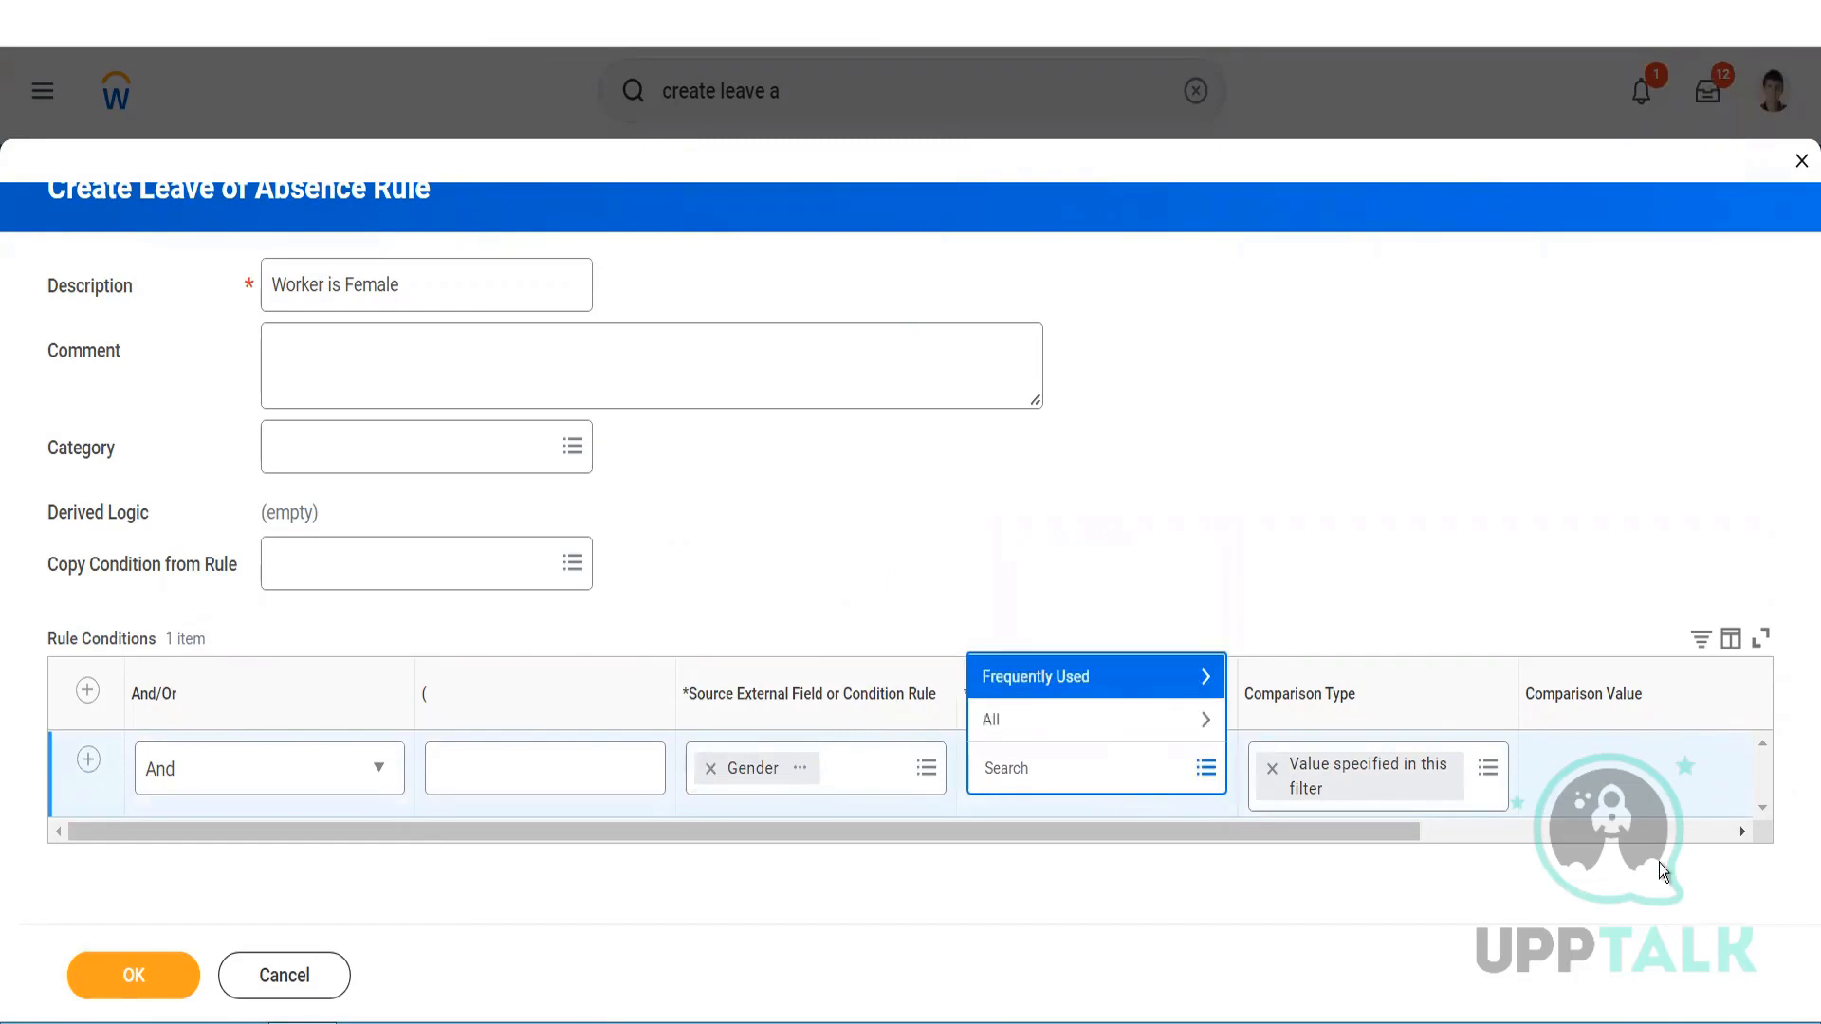
{"action": "left_click", "coordinate": [1055, 667]}
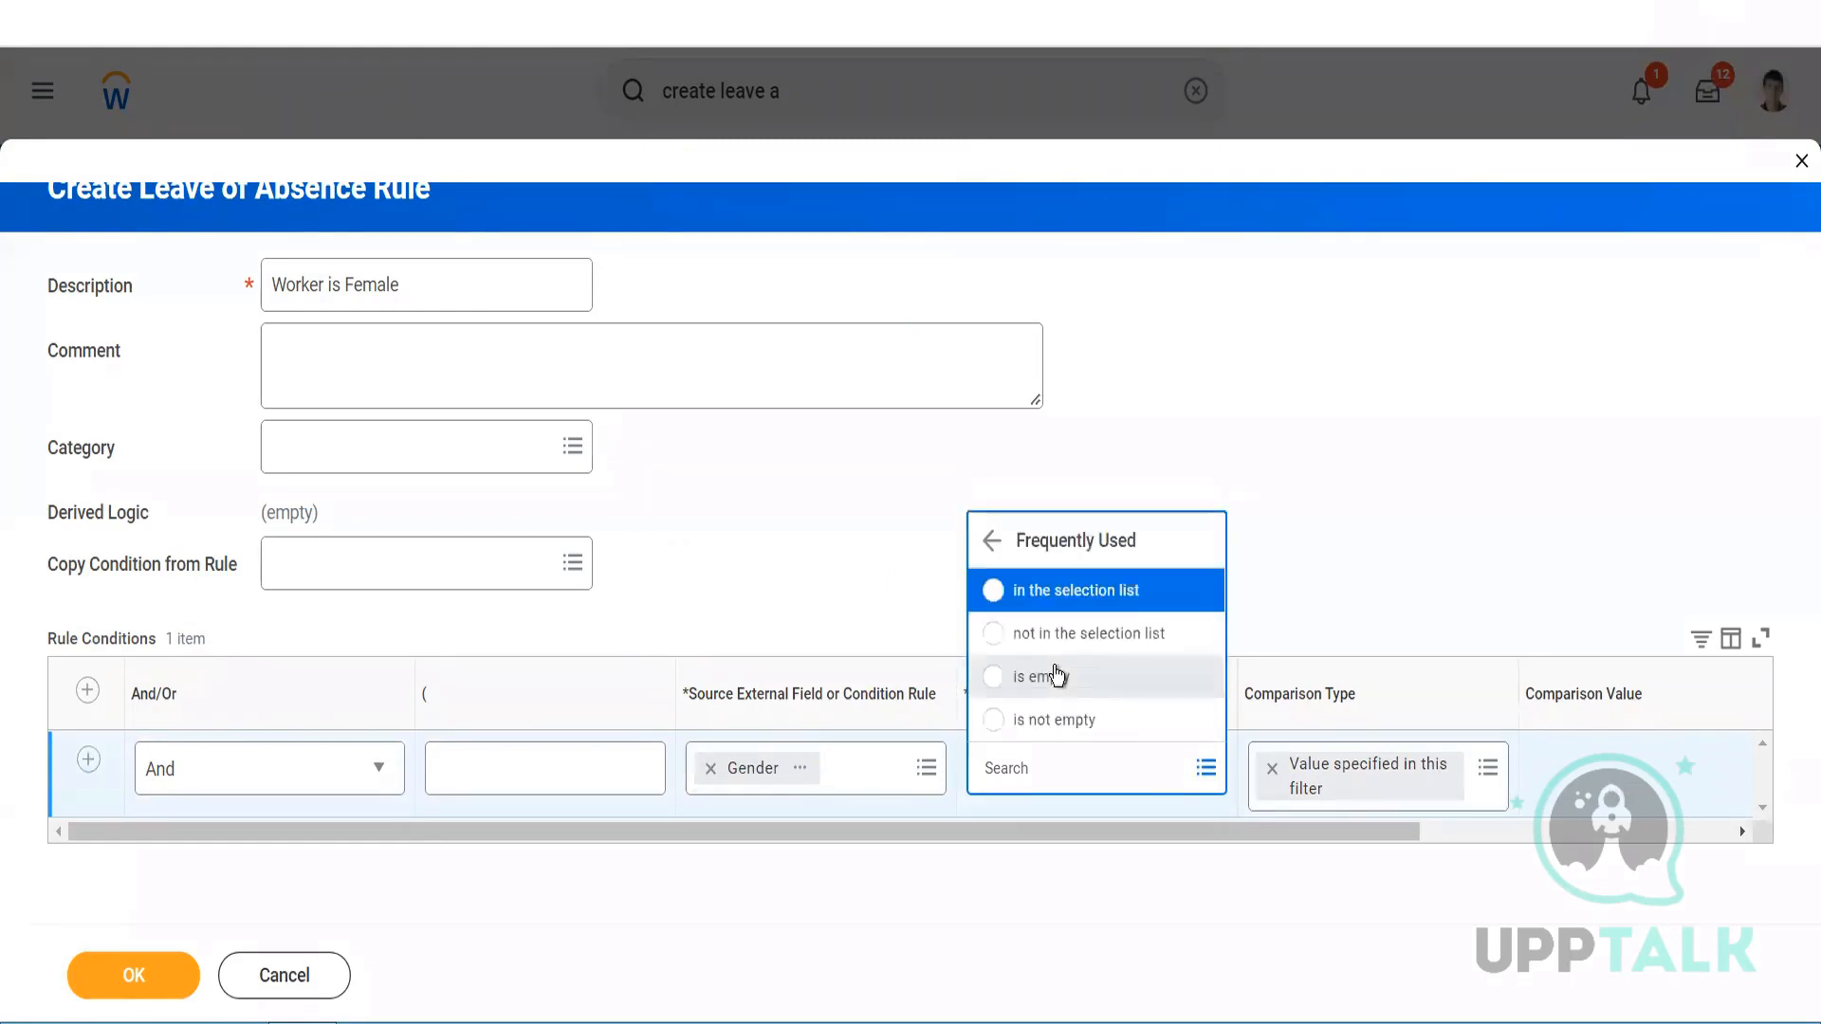
{"action": "left_click", "coordinate": [1049, 590]}
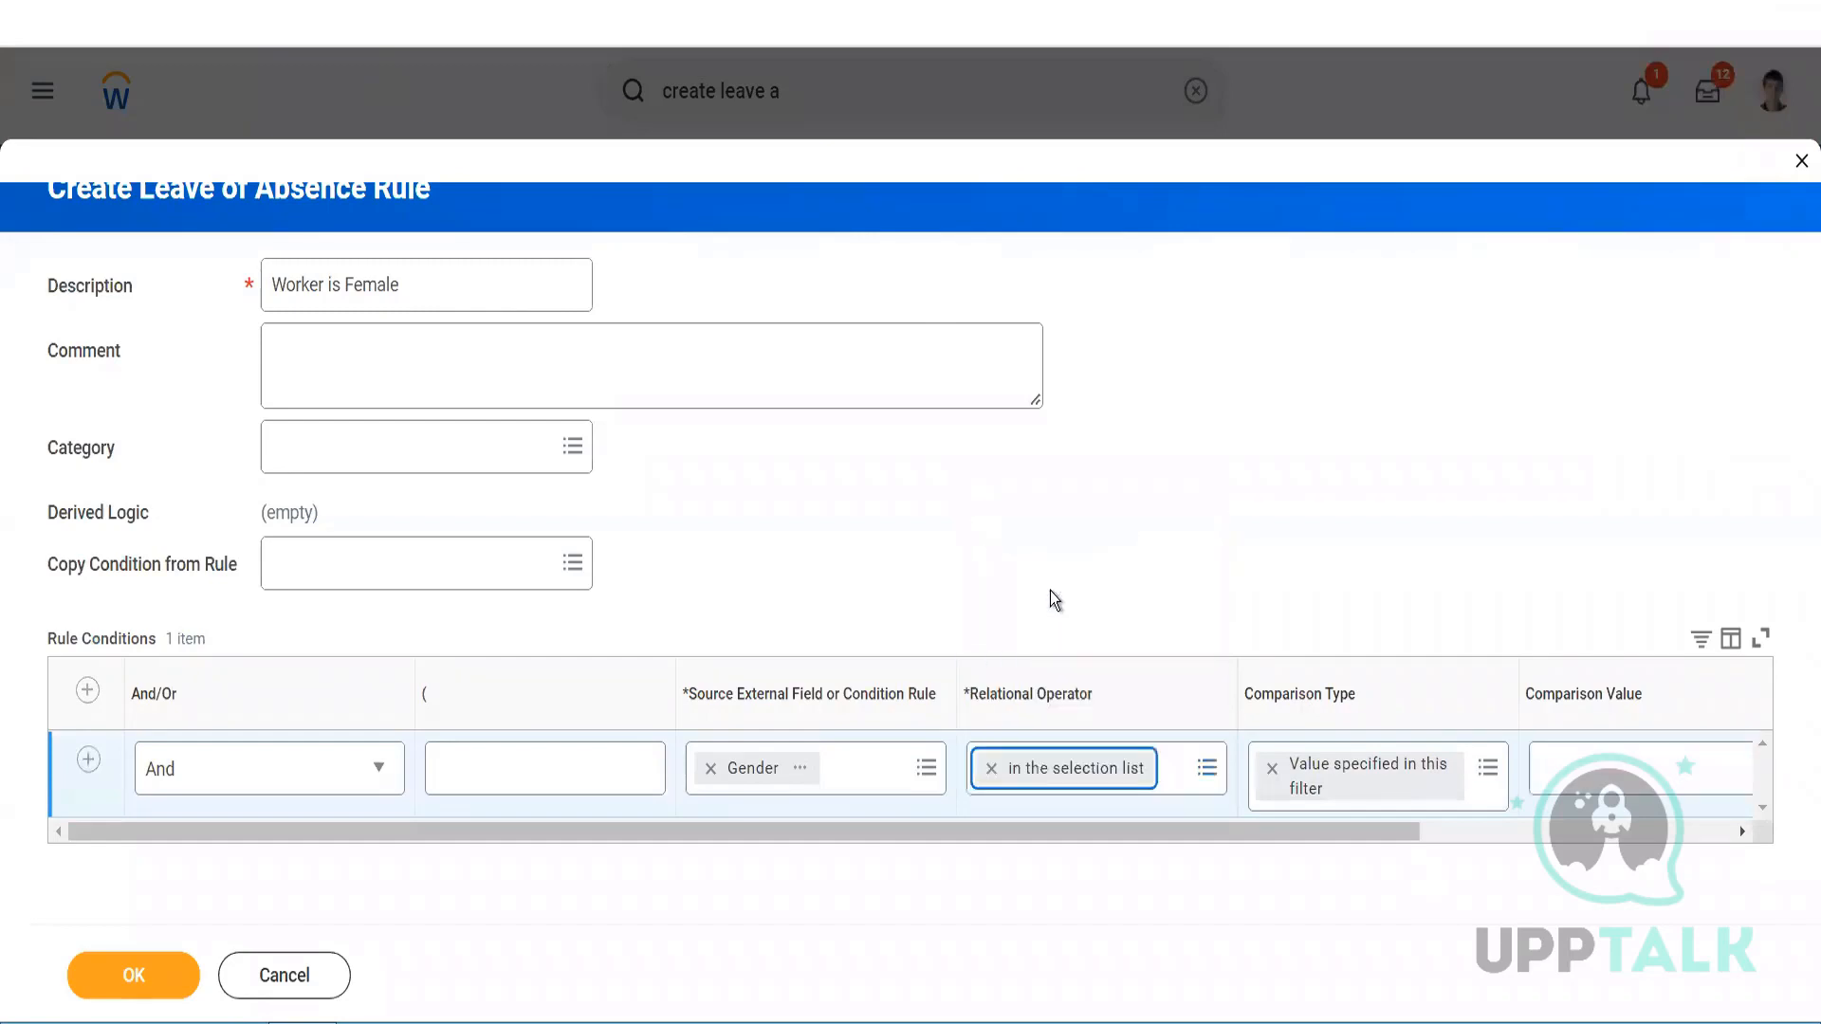
{"action": "left_click", "coordinate": [1567, 781]}
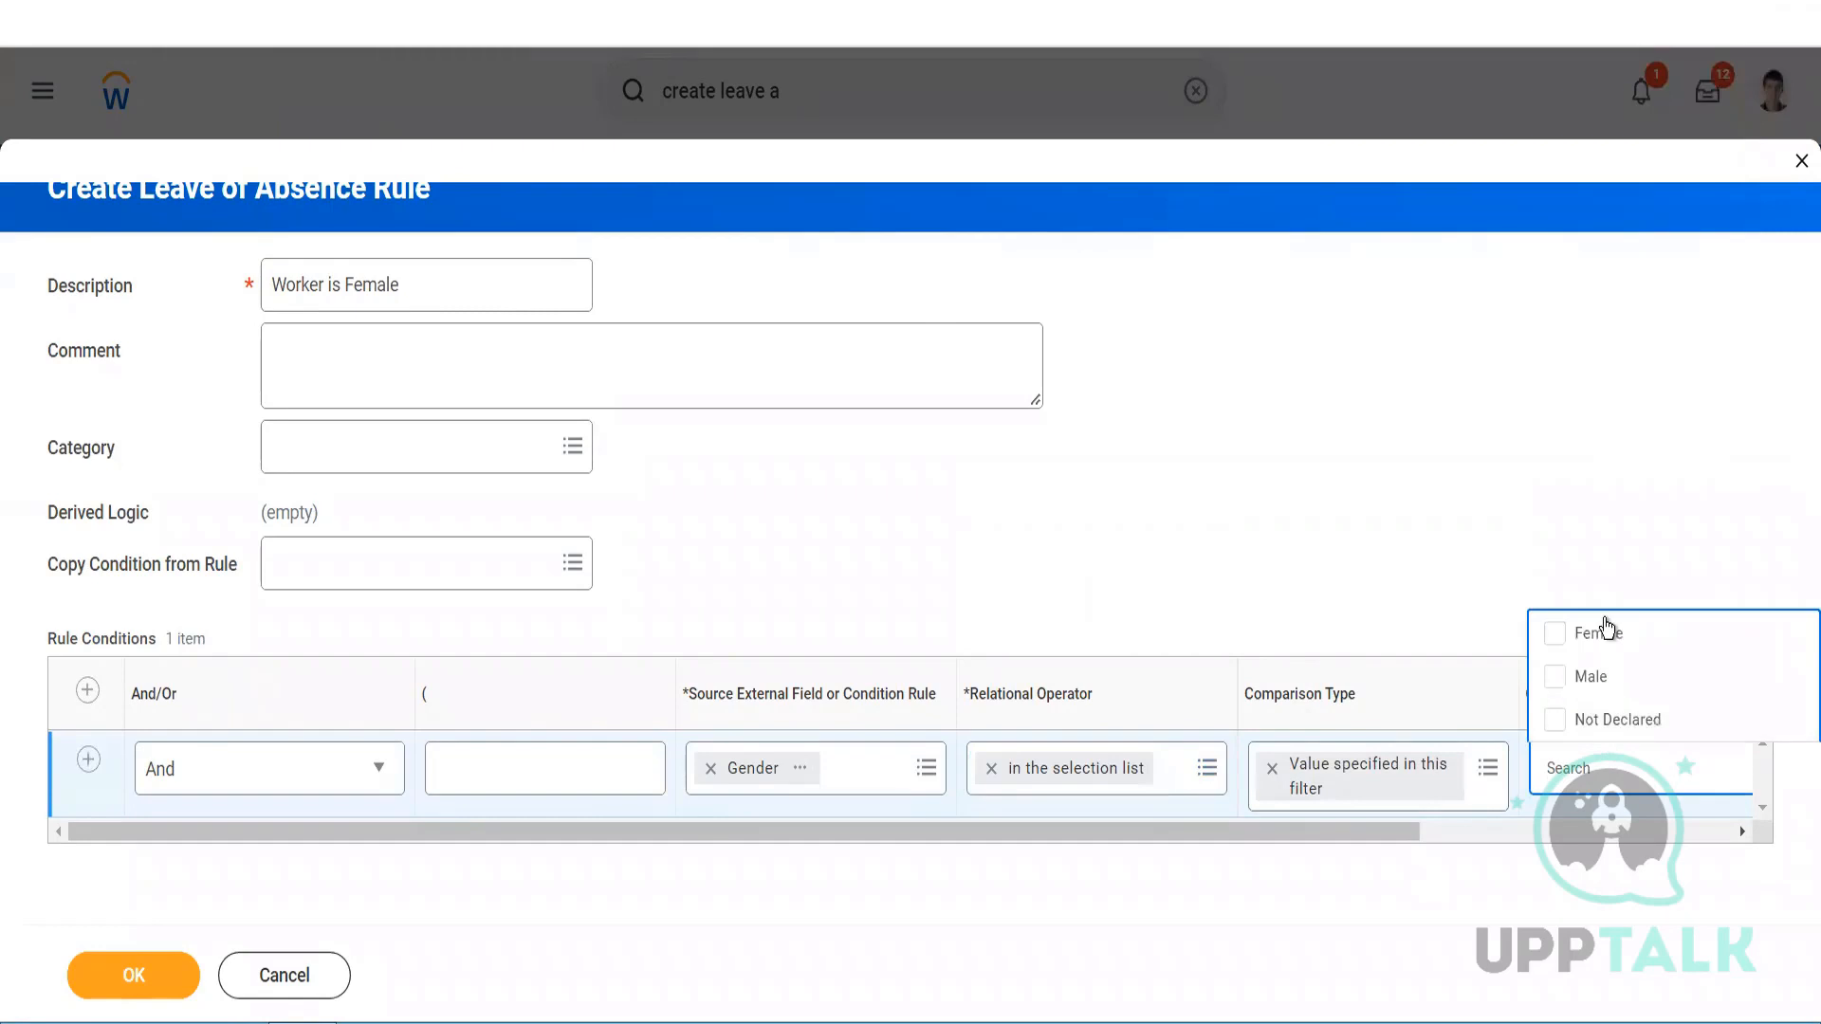
{"action": "key", "text": "Return"}
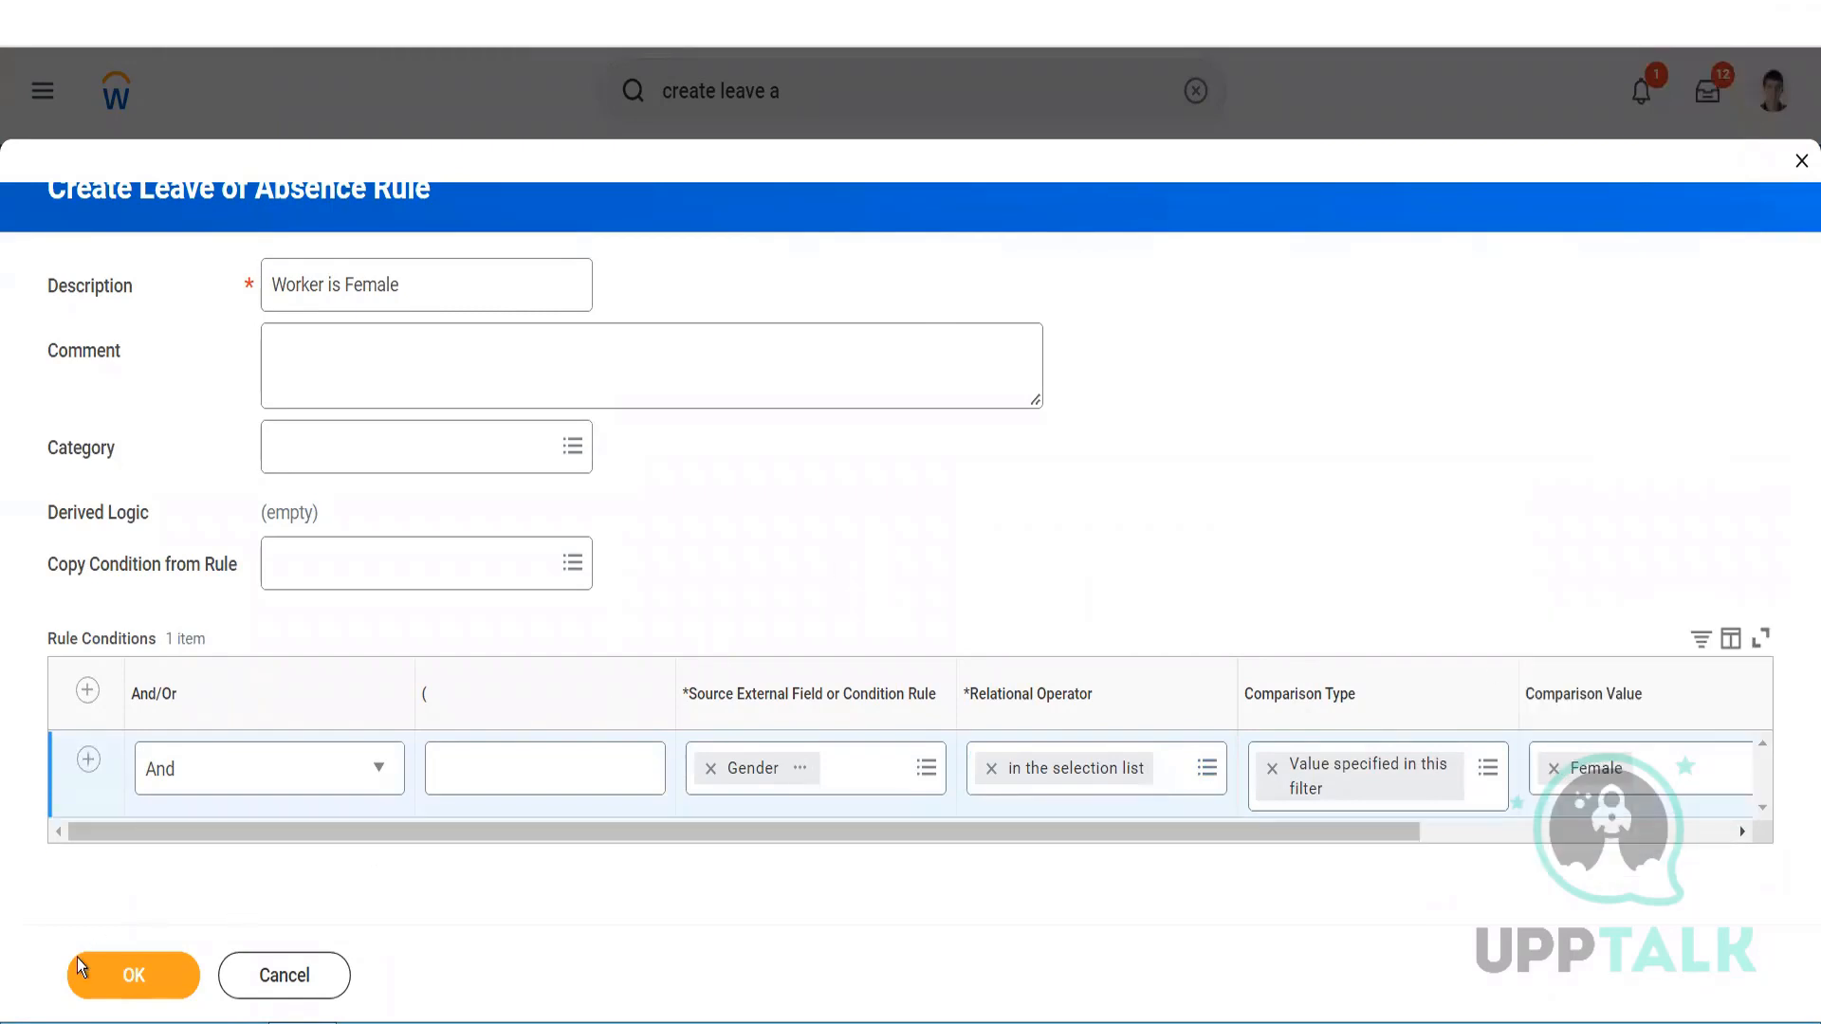
{"action": "left_click", "coordinate": [98, 971]}
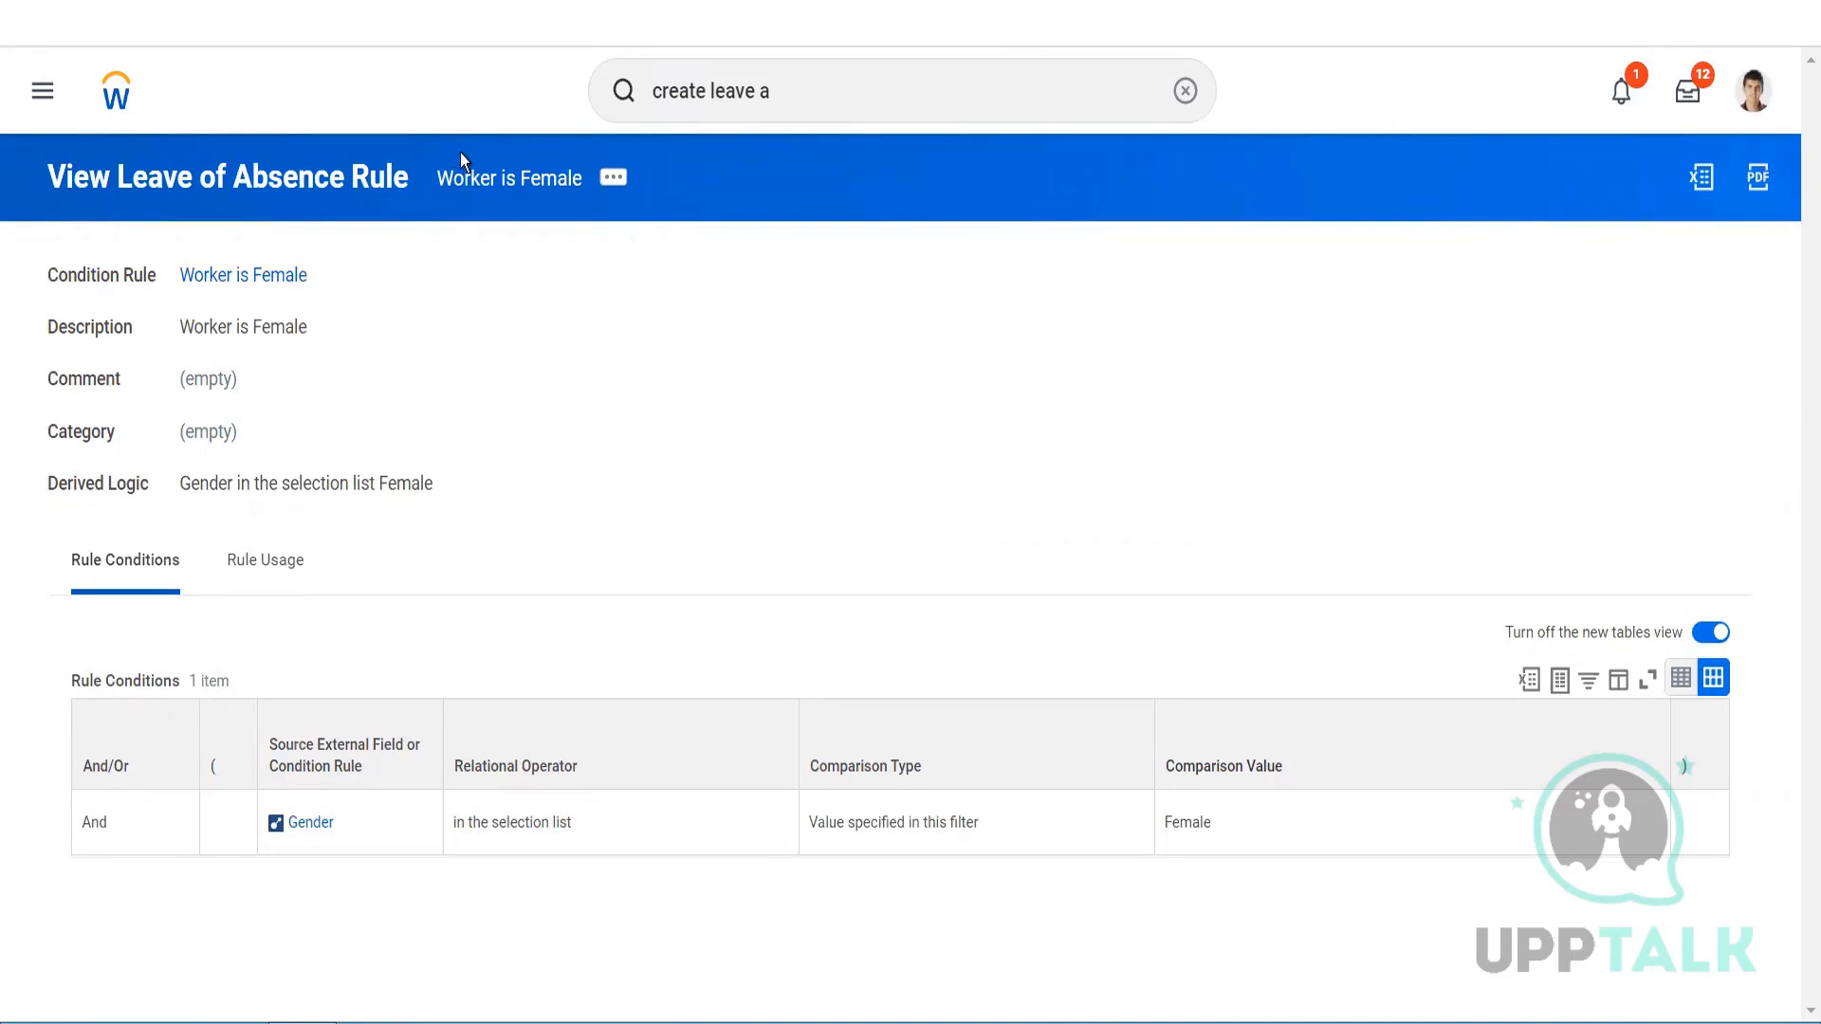
- Back in the IND Maternity leave type form, set Additional Criteria to the Worker is Female rule
{"action": "left_click", "coordinate": [542, 275]}
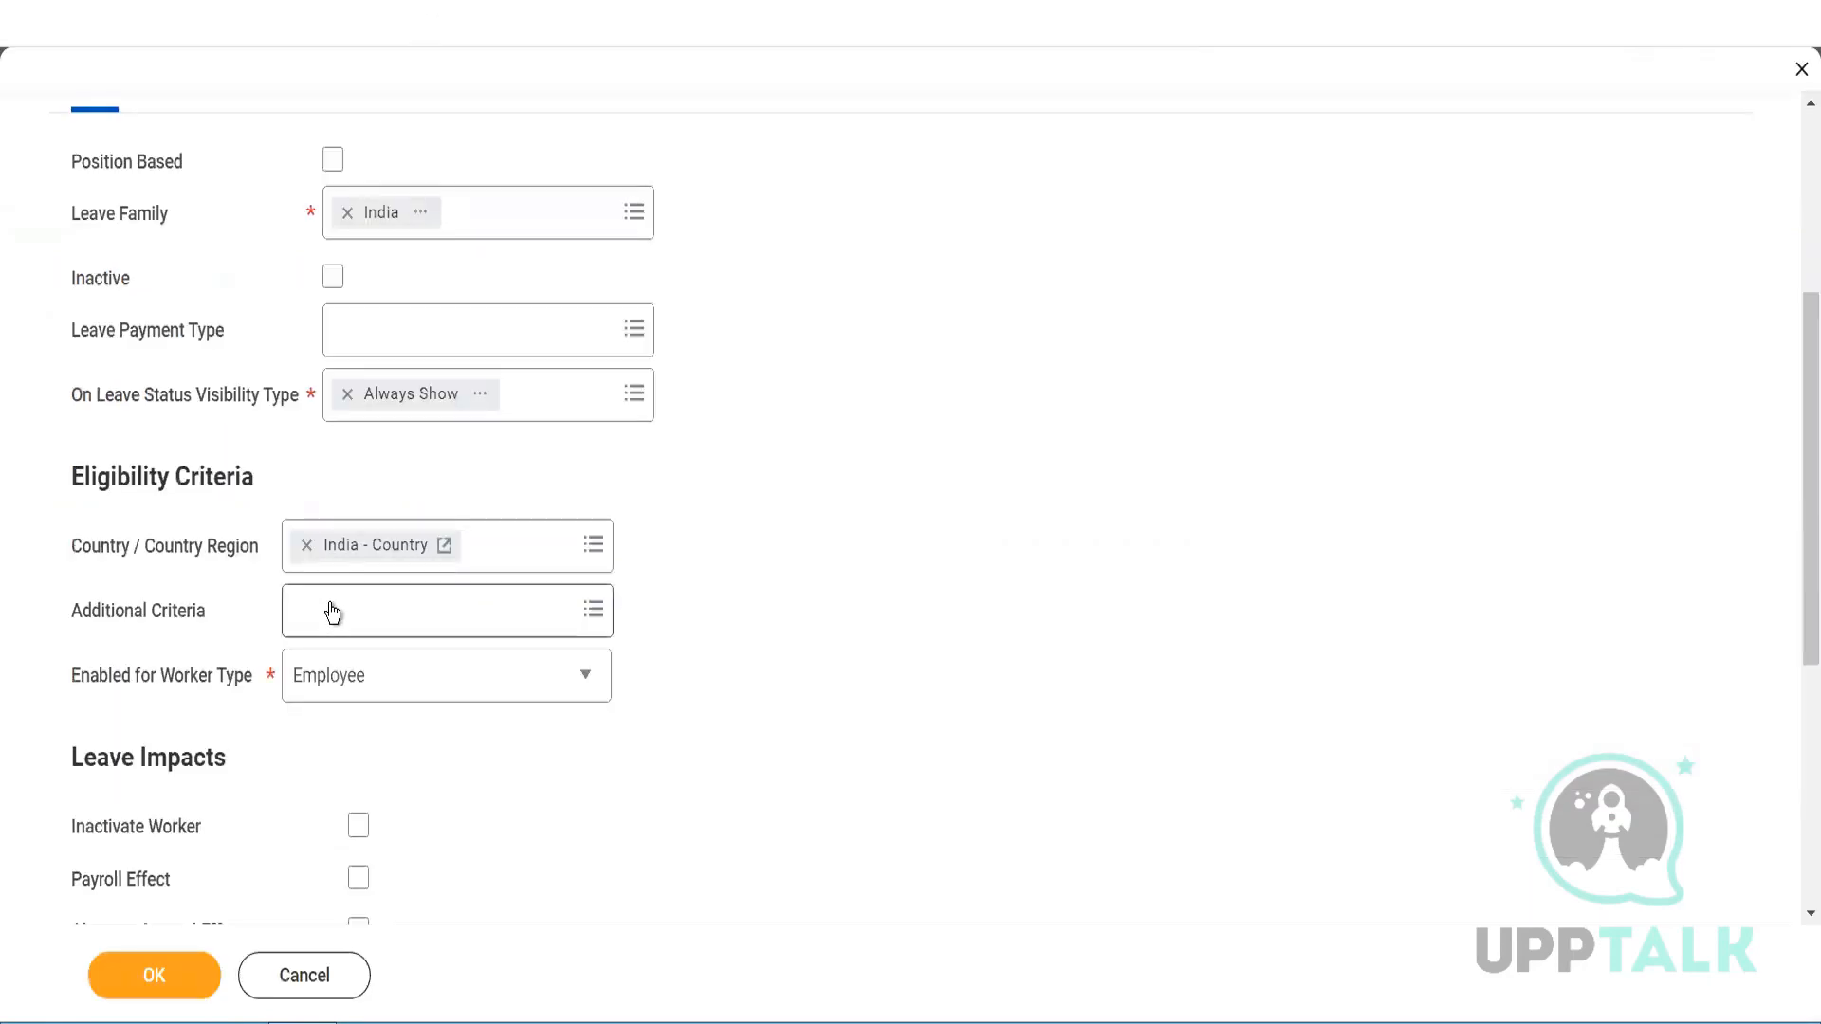
{"action": "left_click", "coordinate": [333, 611]}
{"action": "key", "text": "ctrl+v"}
{"action": "key", "text": "Return"}
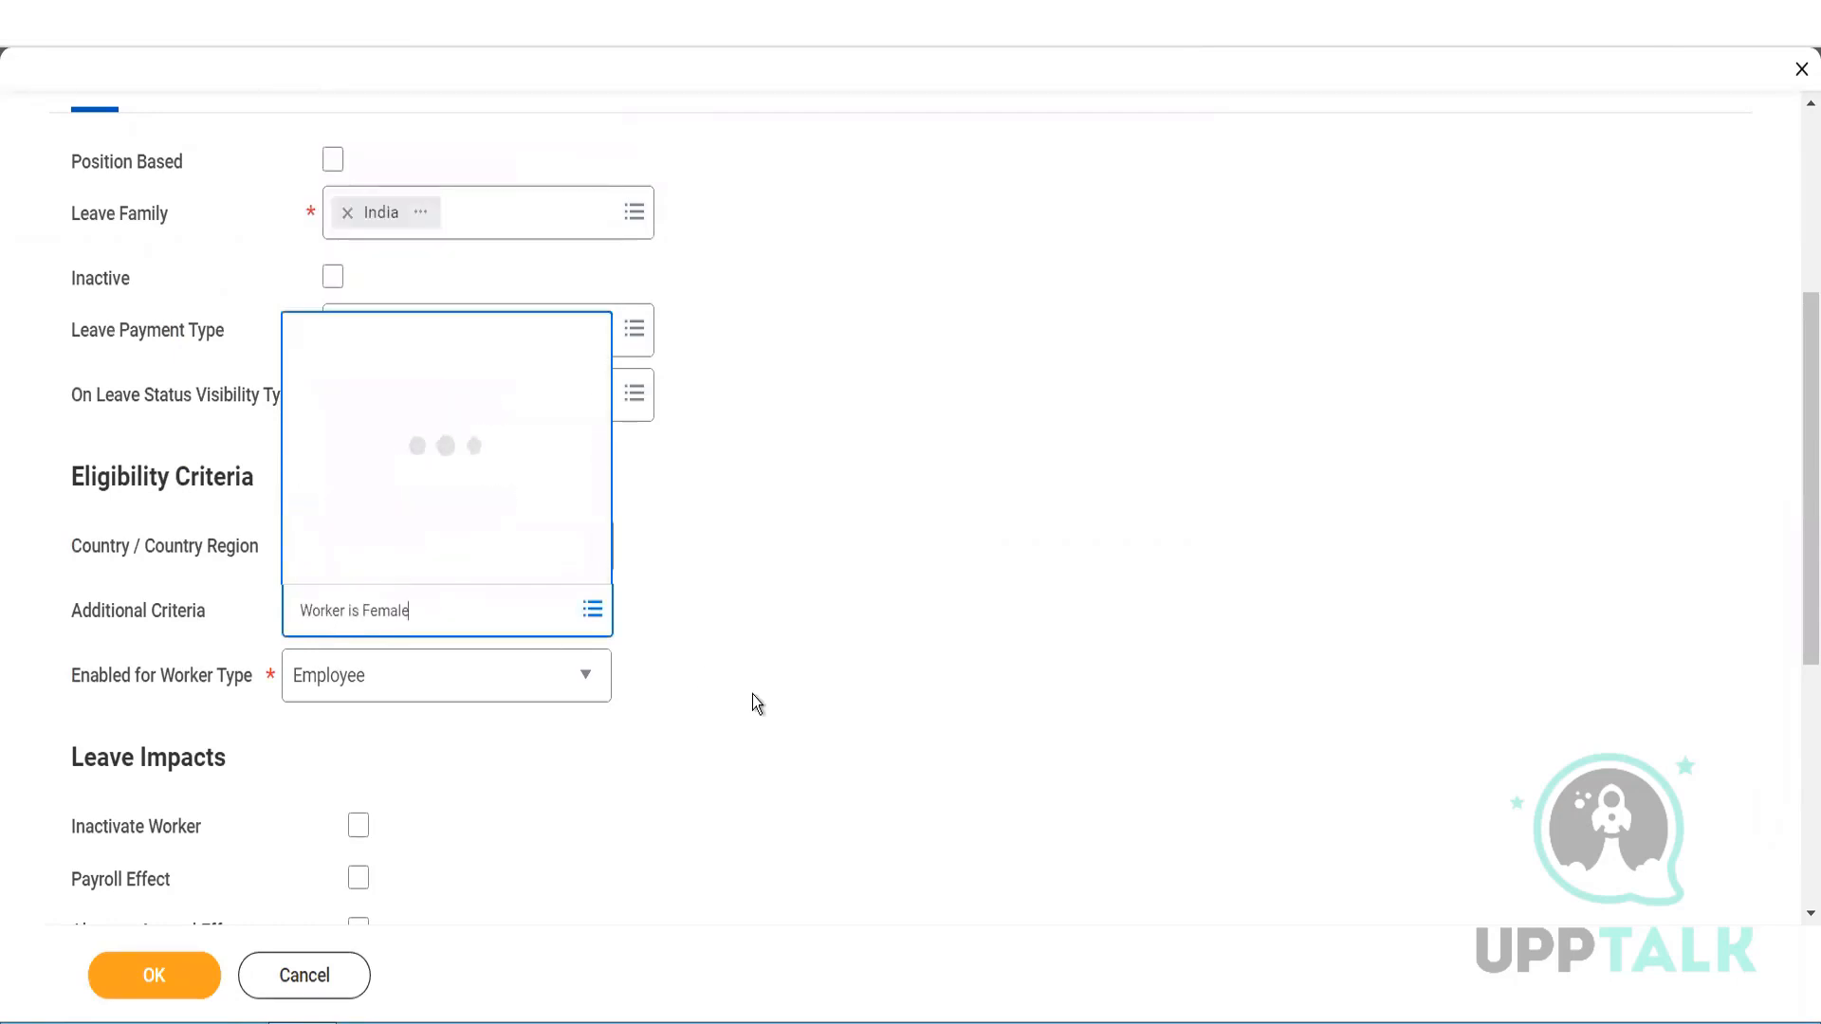
{"action": "left_click", "coordinate": [787, 581]}
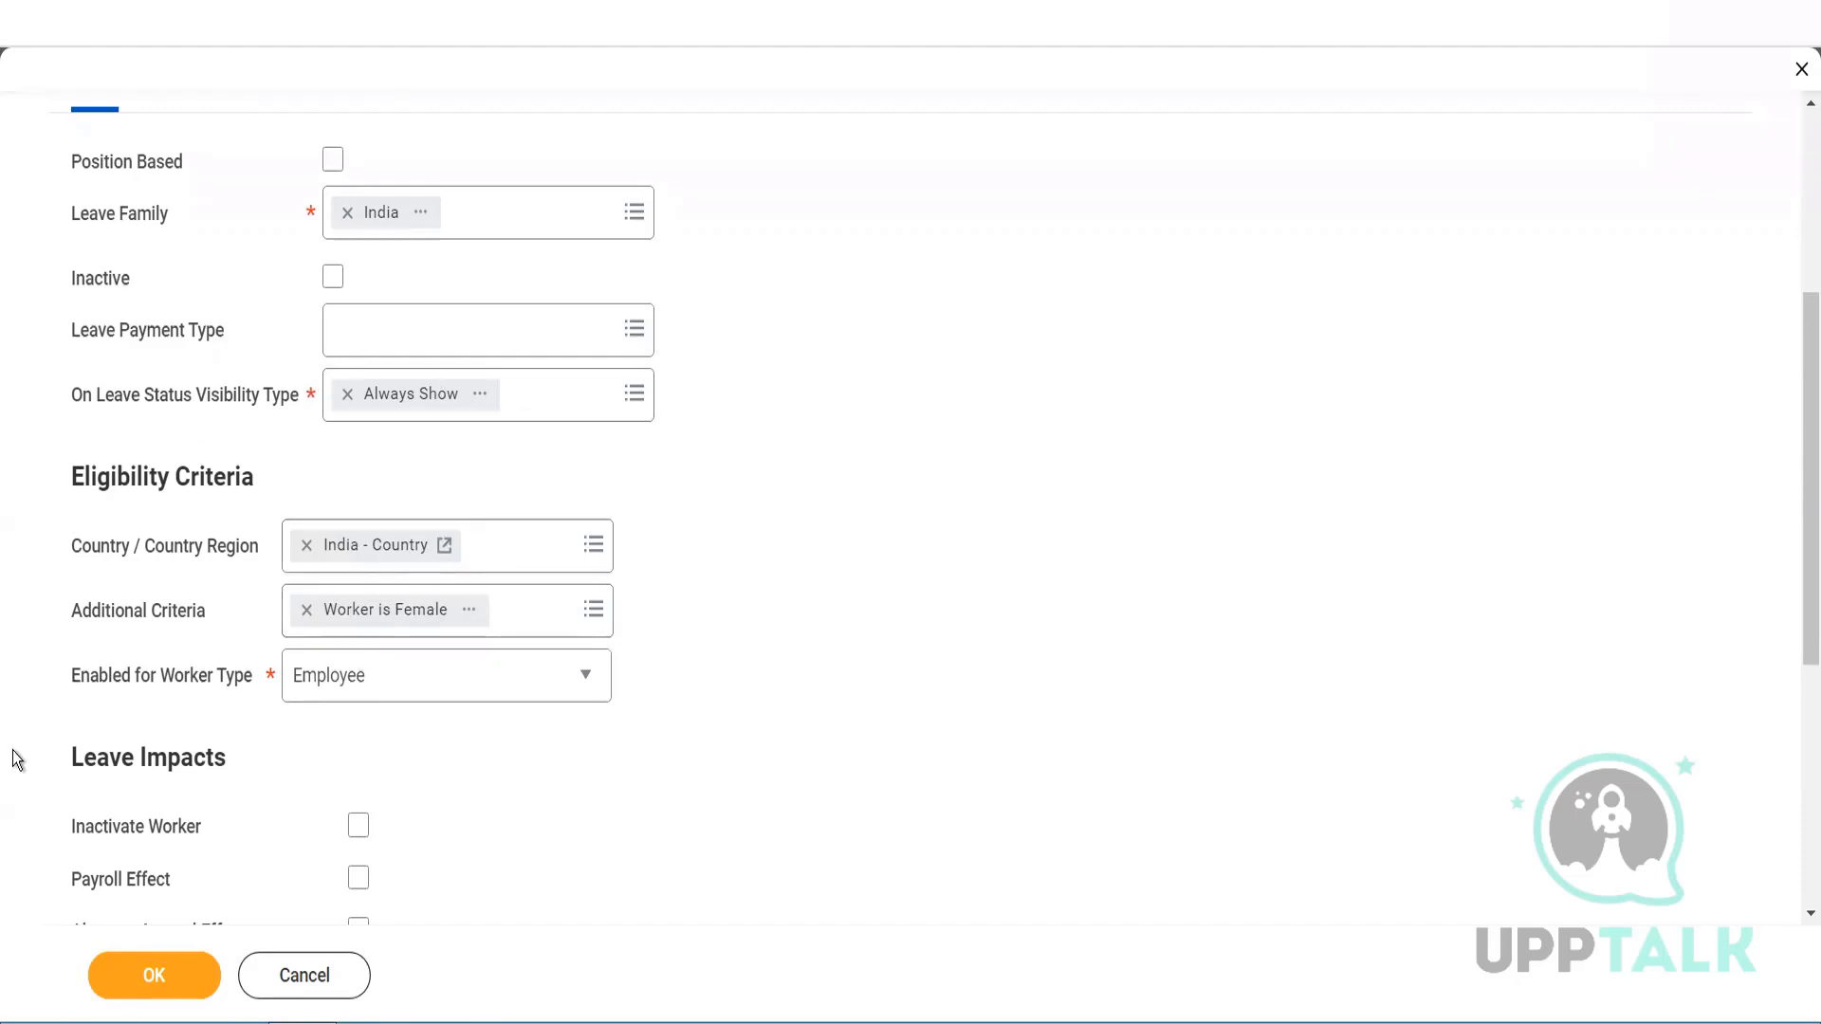
- Under Leave Impacts, enable and clear Inactivate Worker and Payroll Effect, and select Absence Accrual Effect
{"action": "scroll", "coordinate": [760, 622], "scroll_direction": "up", "scroll_amount": 4}
{"action": "scroll", "coordinate": [760, 622], "scroll_direction": "down", "scroll_amount": 3}
{"action": "scroll", "coordinate": [759, 622], "scroll_direction": "down", "scroll_amount": 5}
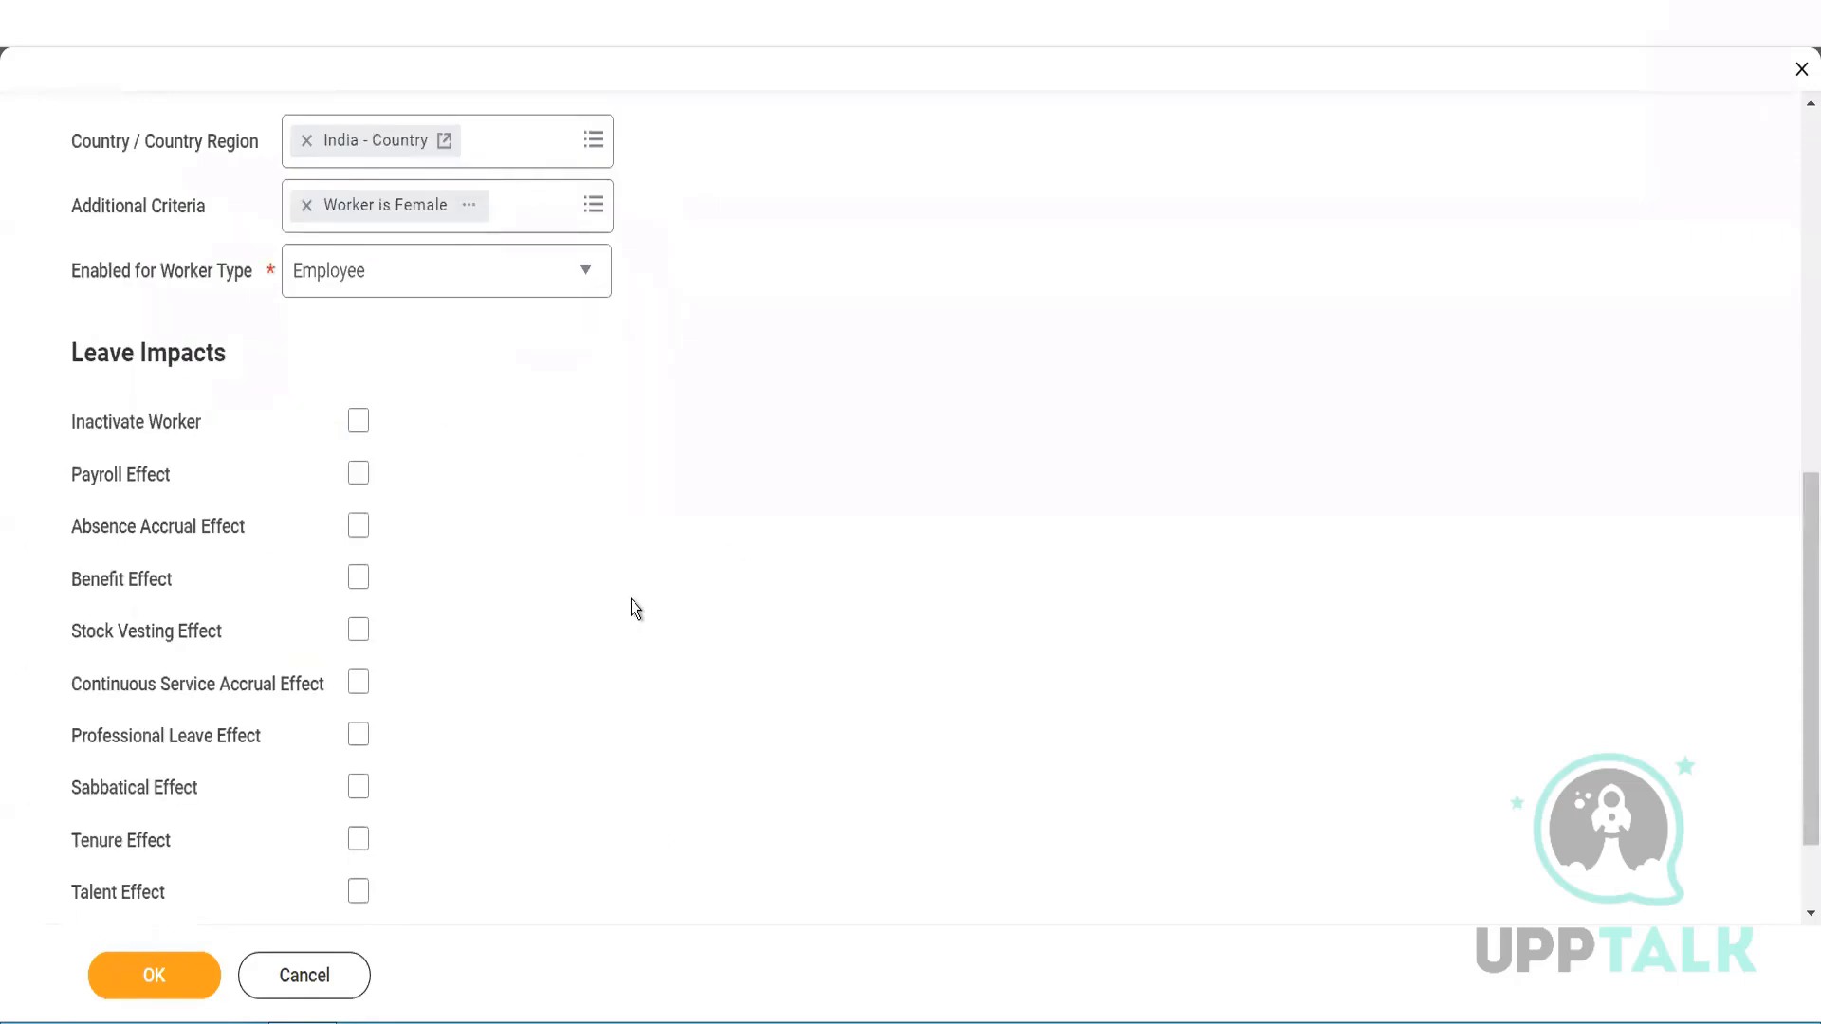
{"action": "scroll", "coordinate": [629, 599], "scroll_direction": "down", "scroll_amount": 2}
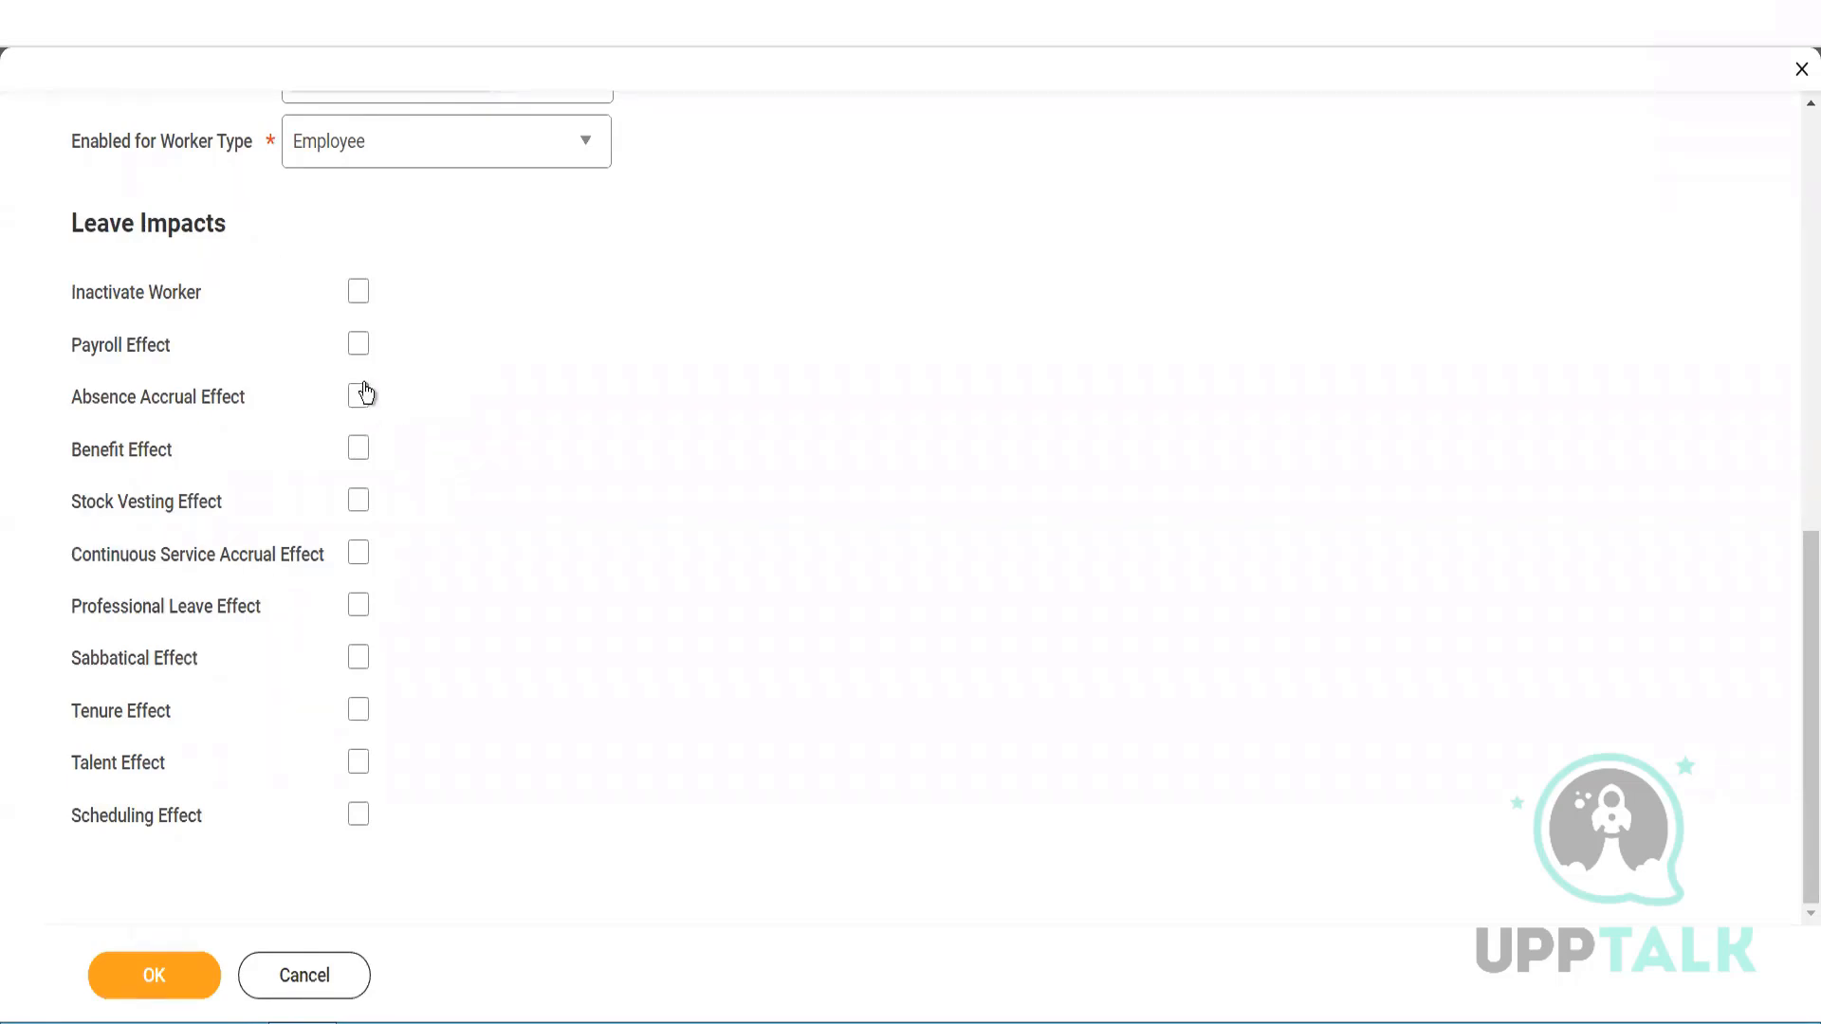
{"action": "left_click", "coordinate": [359, 294]}
{"action": "left_click", "coordinate": [359, 293]}
{"action": "left_click", "coordinate": [359, 346]}
{"action": "left_click", "coordinate": [359, 345]}
{"action": "left_click", "coordinate": [358, 397]}
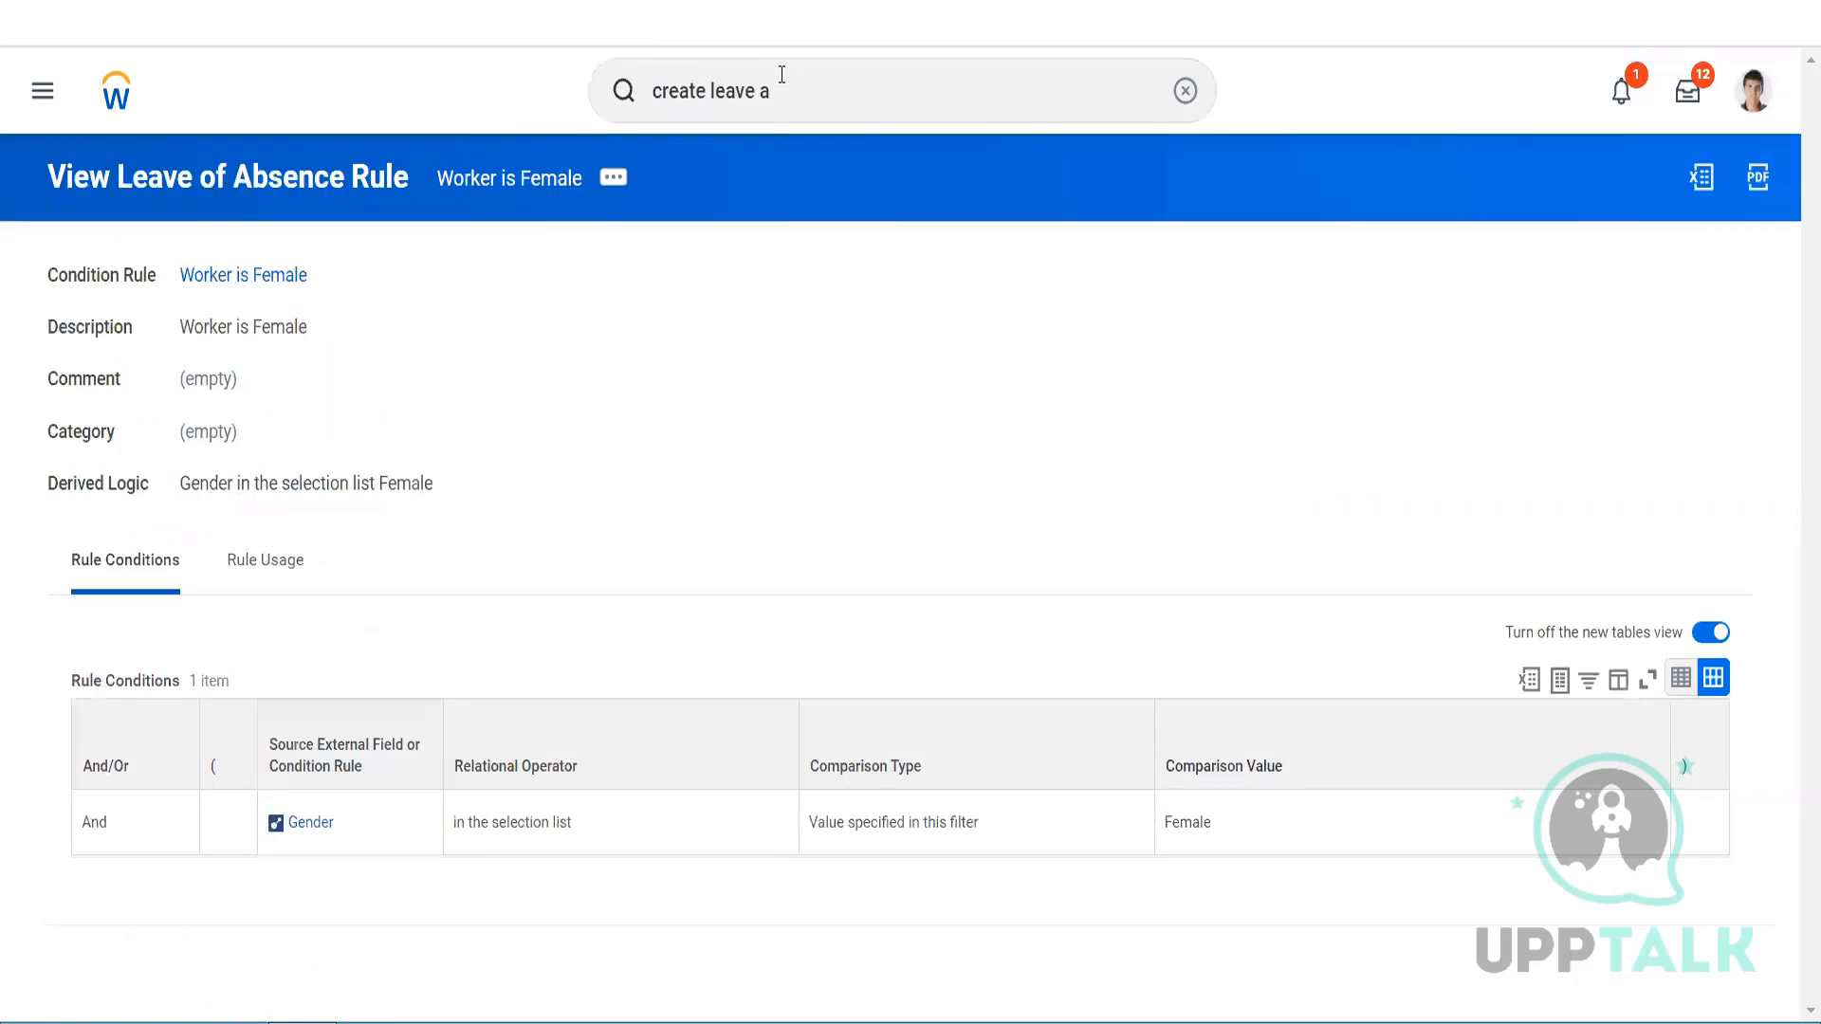
- Search for "view time off plan" and open the View Time Off Plan report
{"action": "left_click", "coordinate": [736, 97]}
{"action": "left_click_drag", "start_coordinate": [774, 98], "coordinate": [303, 97]}
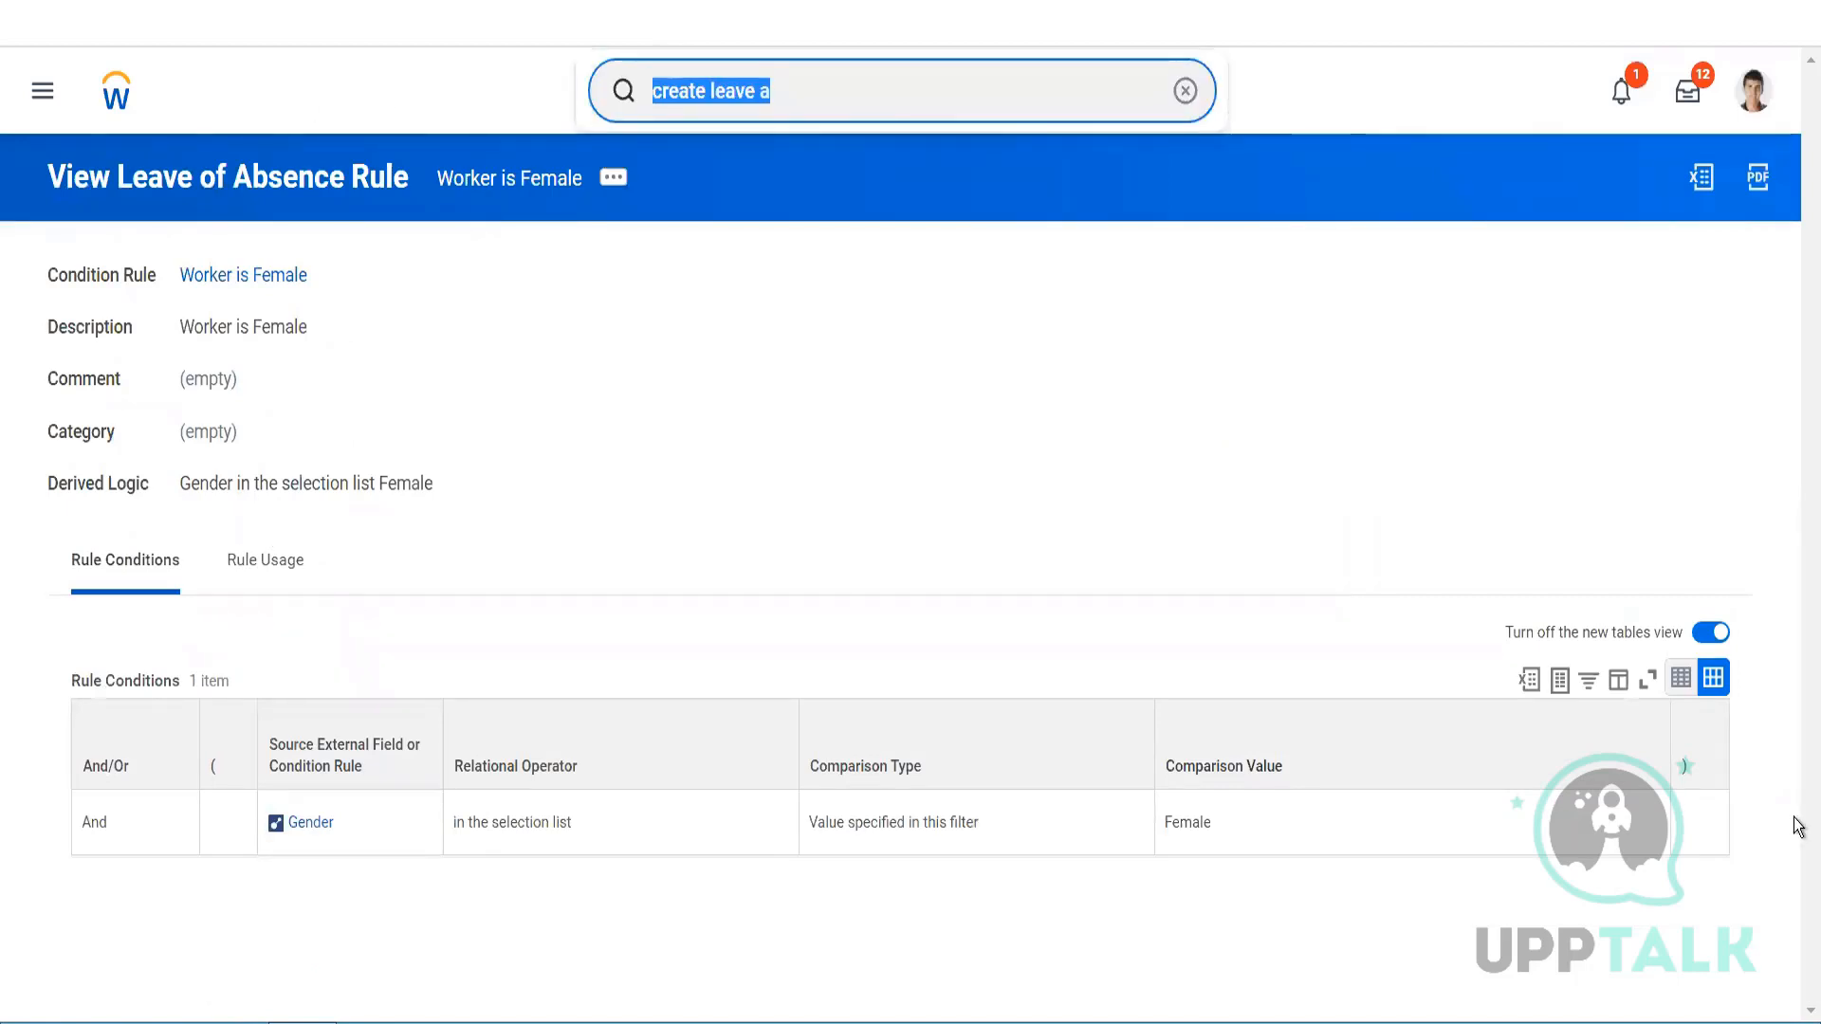
{"action": "type", "text": "view time off plan"}
{"action": "key", "text": "Return"}
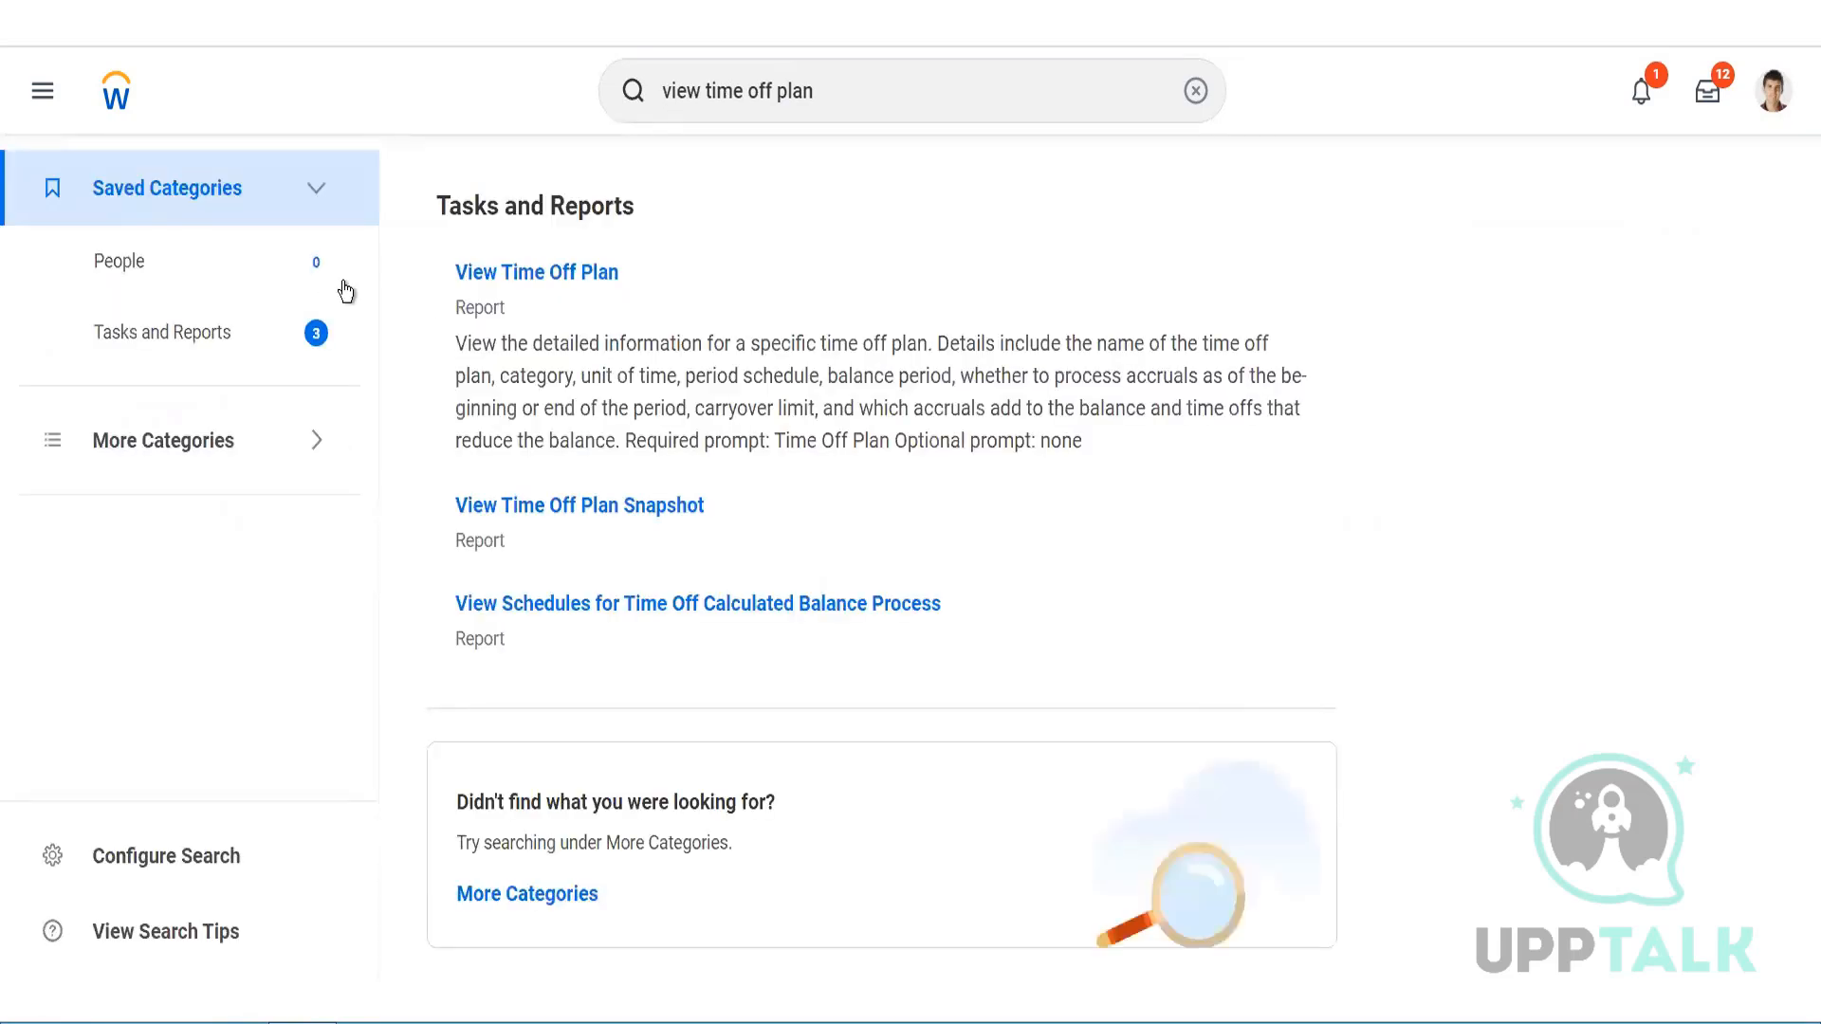
{"action": "left_click", "coordinate": [501, 274]}
{"action": "left_click", "coordinate": [597, 273]}
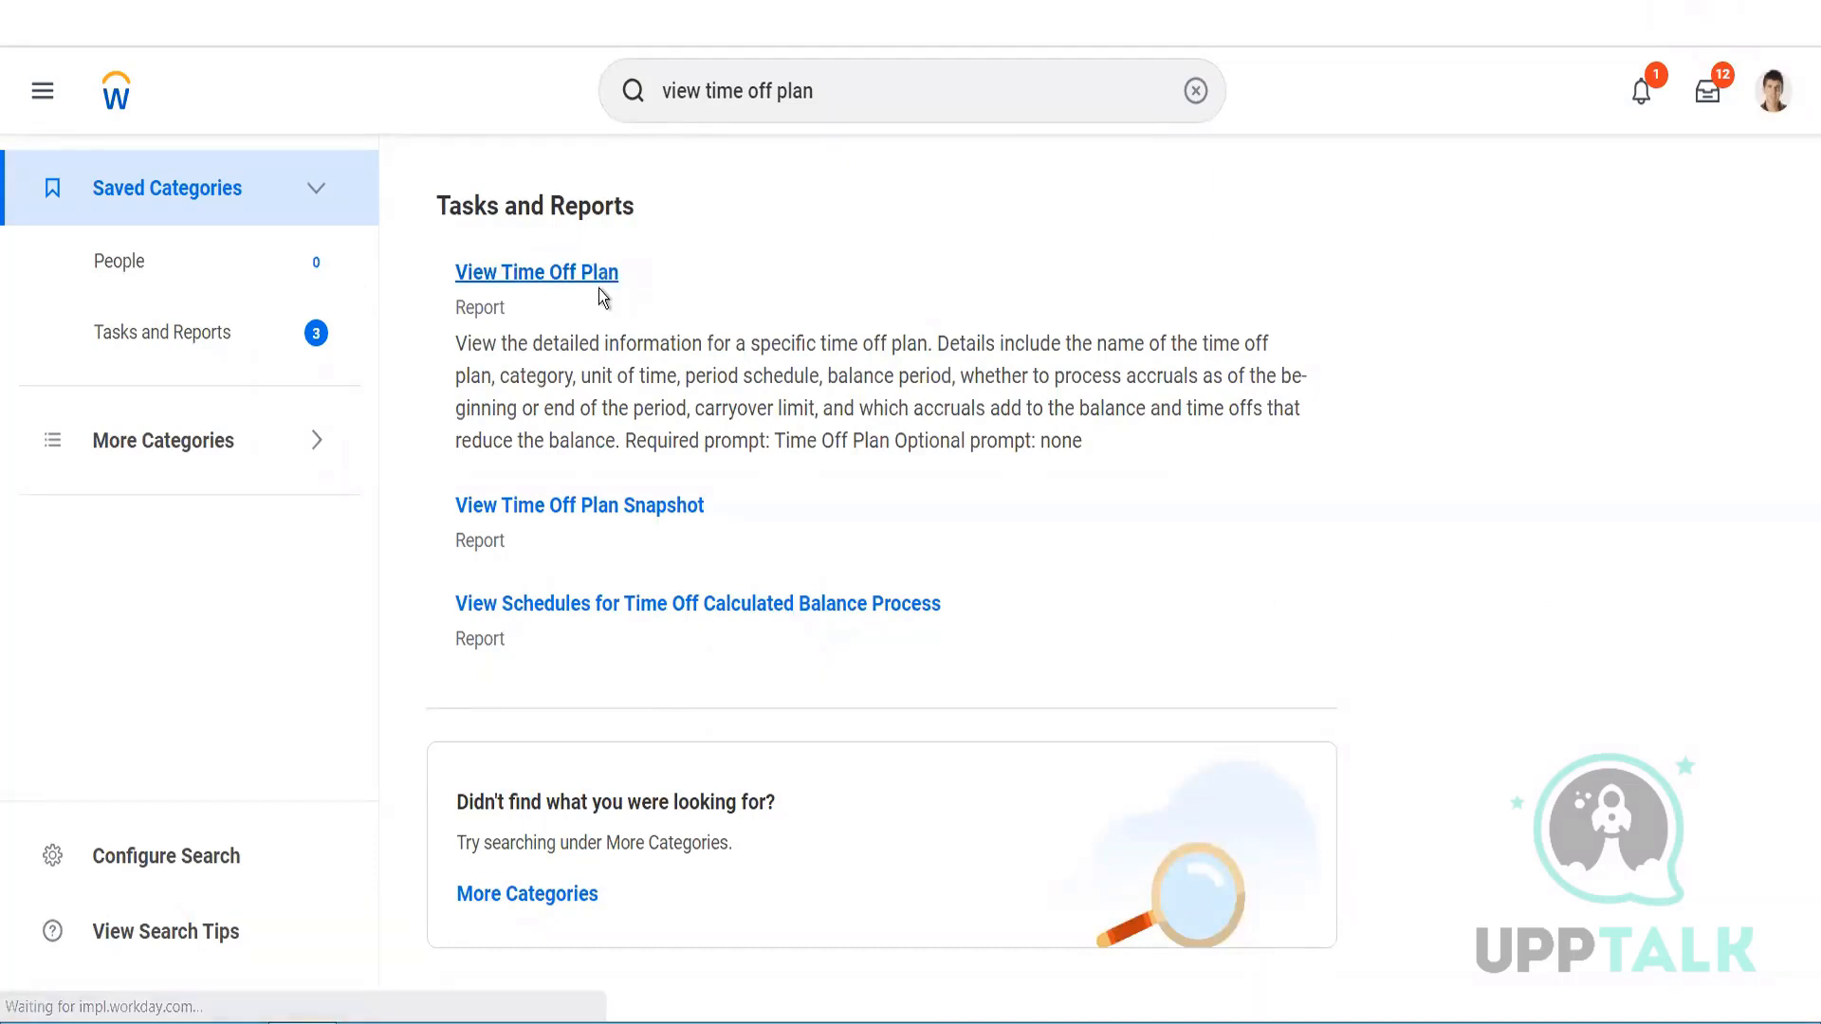
- Run the report for the AUT Vacation Plan, found by searching for "vacation"
{"action": "left_click", "coordinate": [901, 394]}
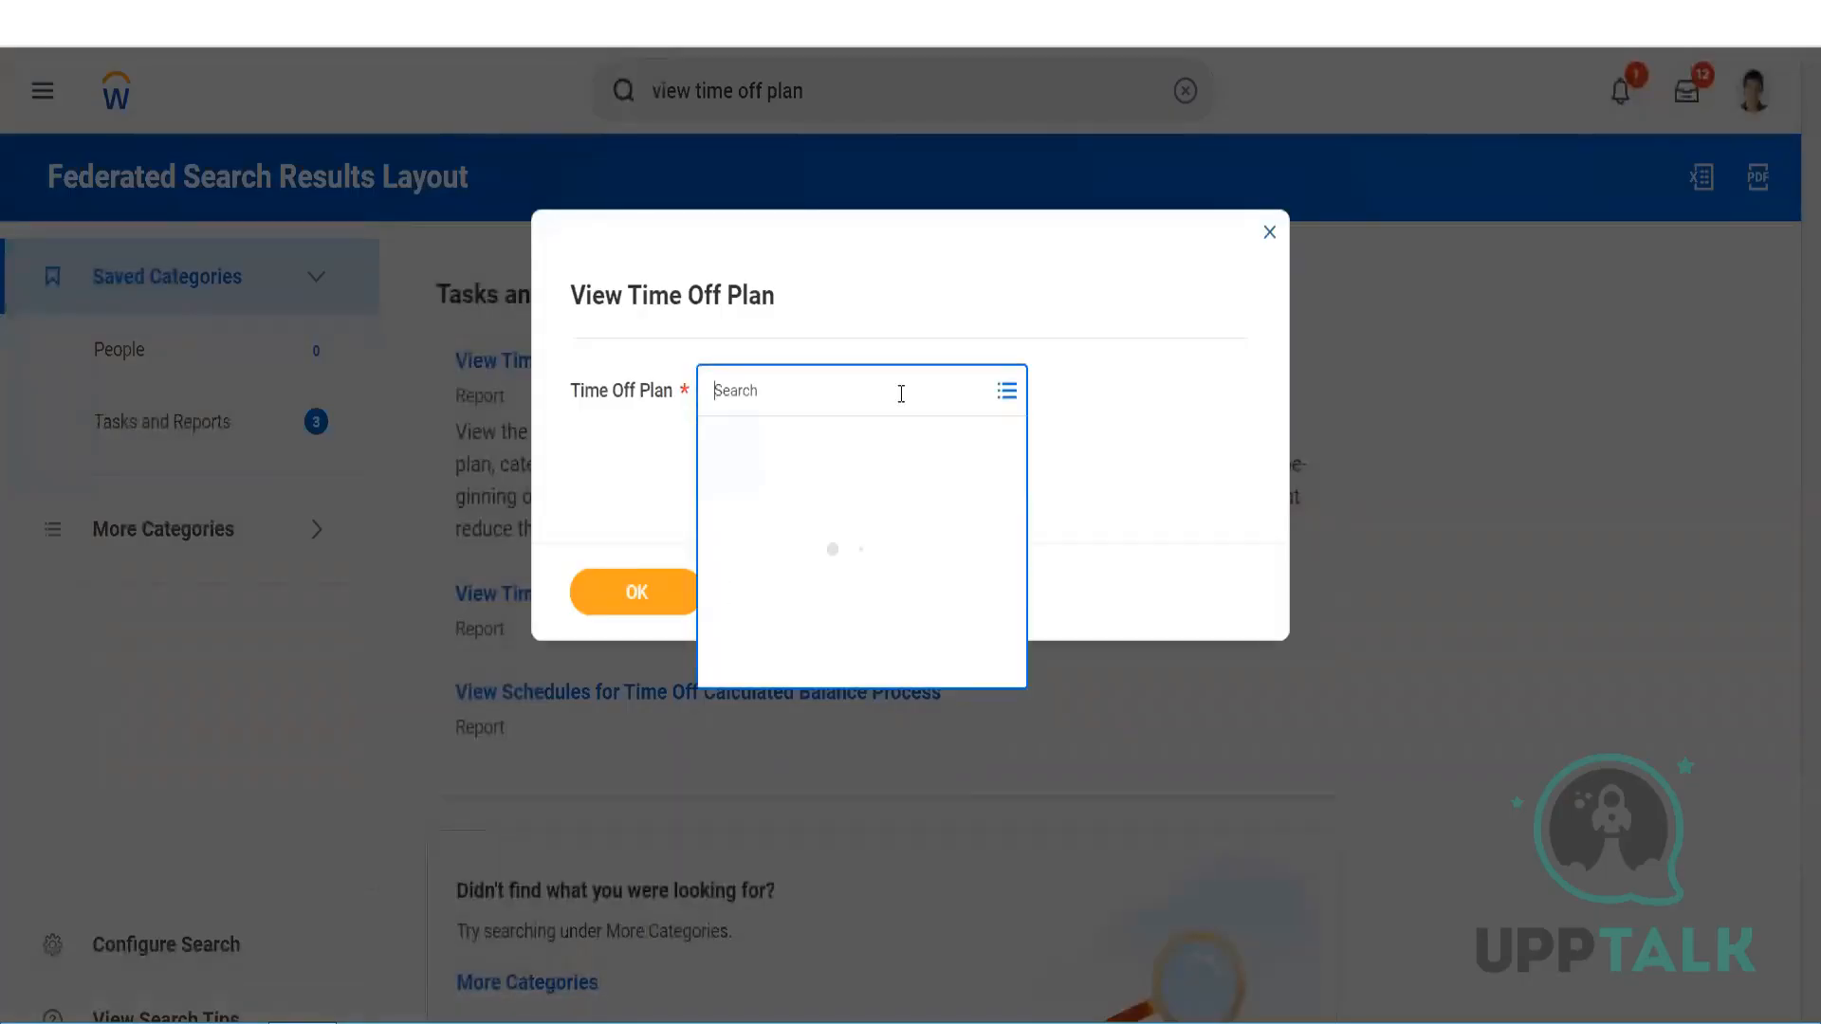
{"action": "type", "text": "vacation"}
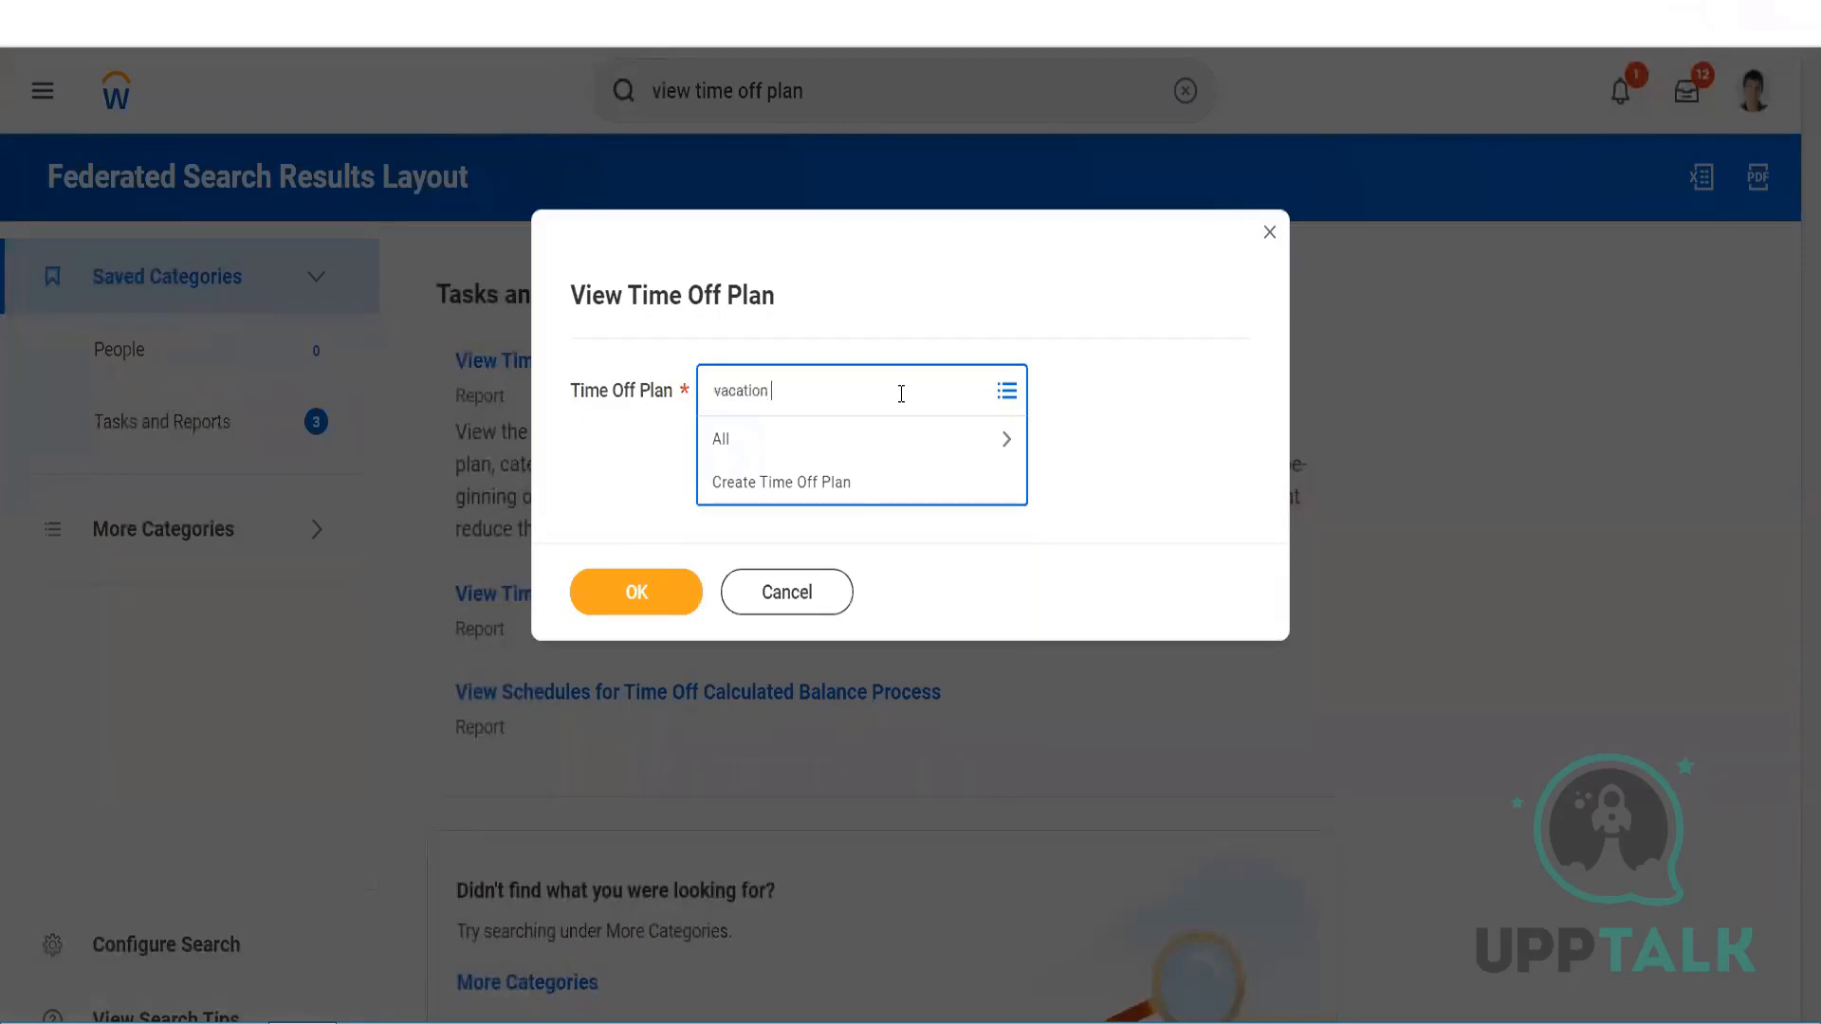
{"action": "key", "text": "Return"}
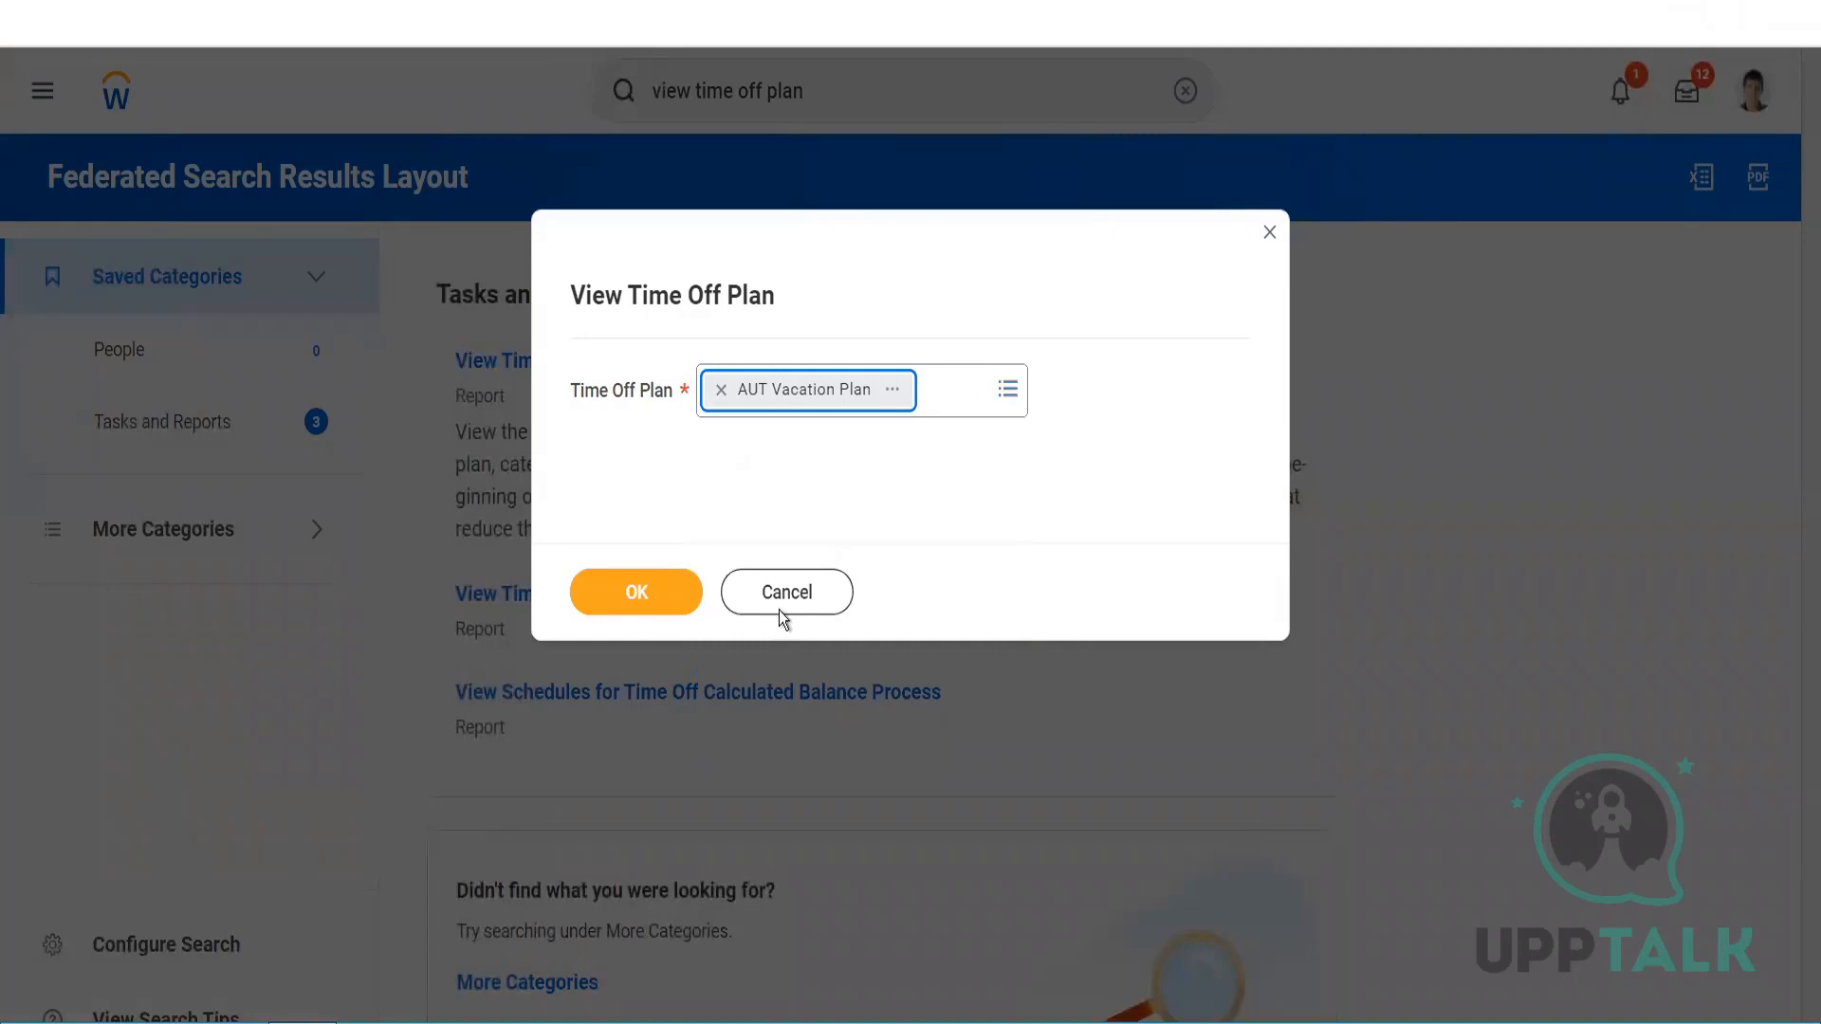
{"action": "left_click", "coordinate": [634, 583]}
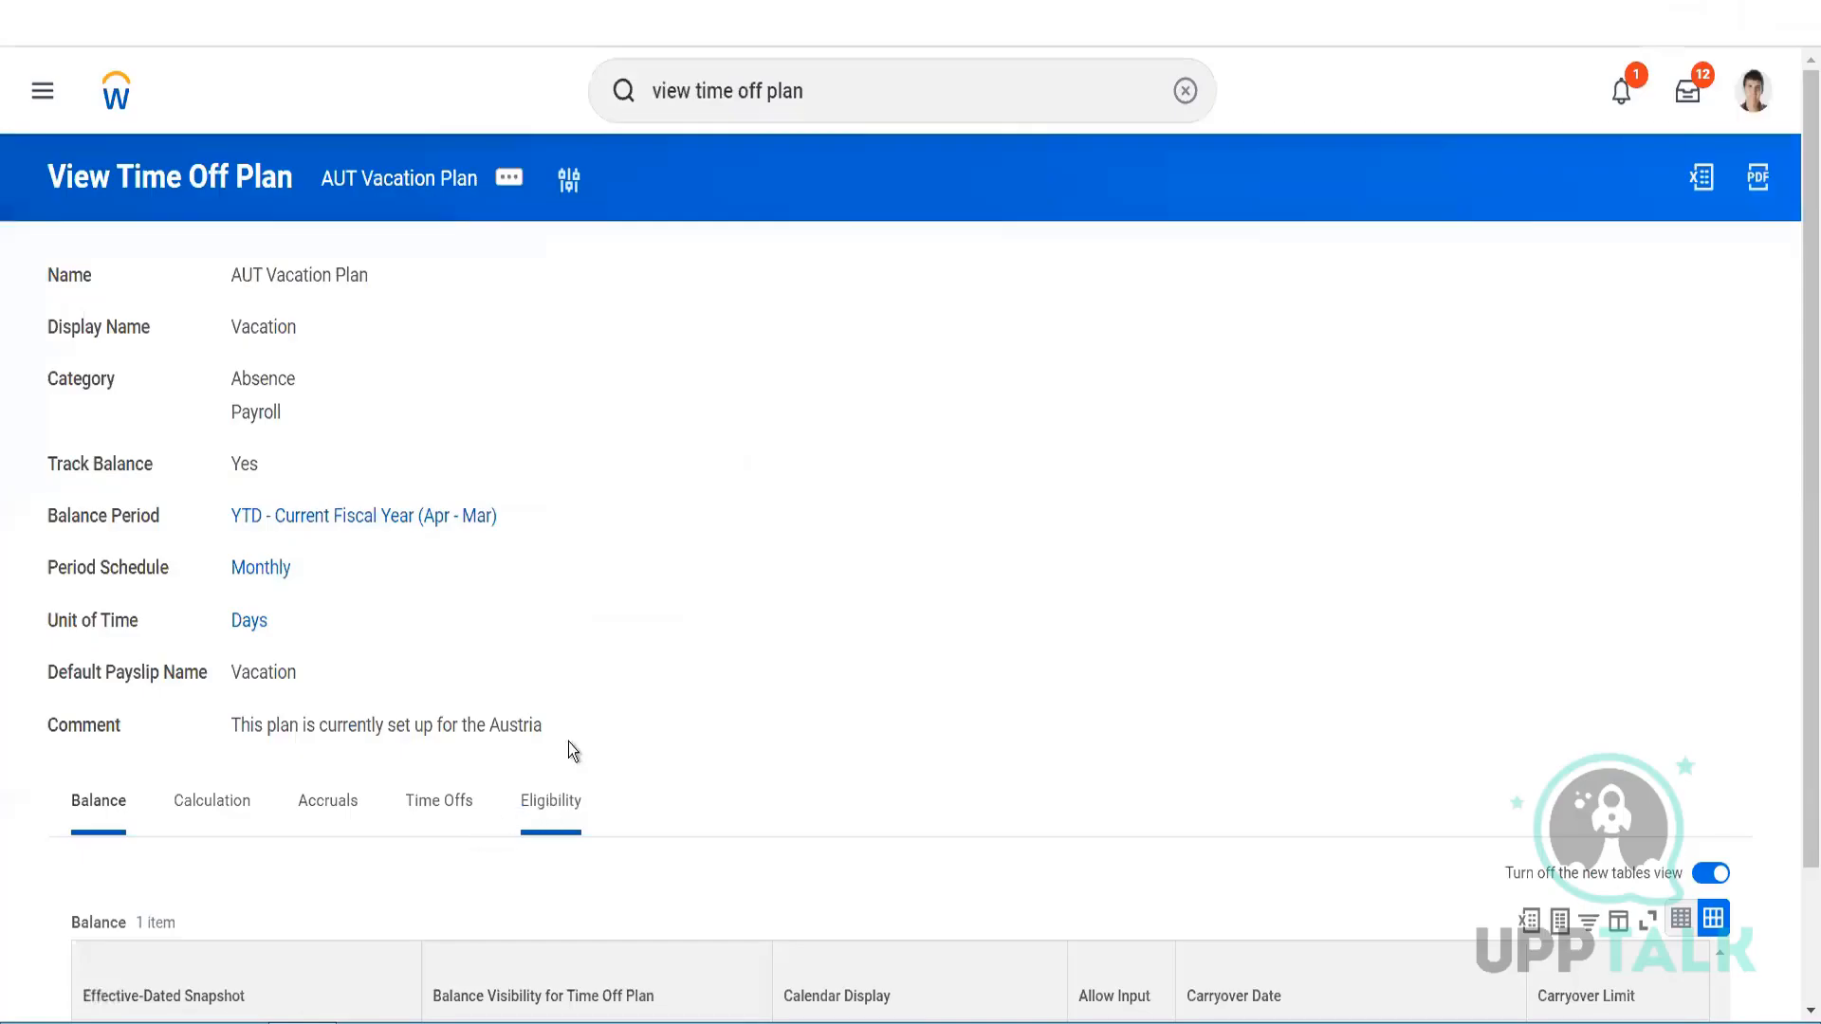
- From the plan's accruals, open AUT Vacation Accrual and its AUT Conditional Calculation
{"action": "left_click", "coordinate": [328, 806]}
{"action": "scroll", "coordinate": [679, 711], "scroll_direction": "down", "scroll_amount": 2}
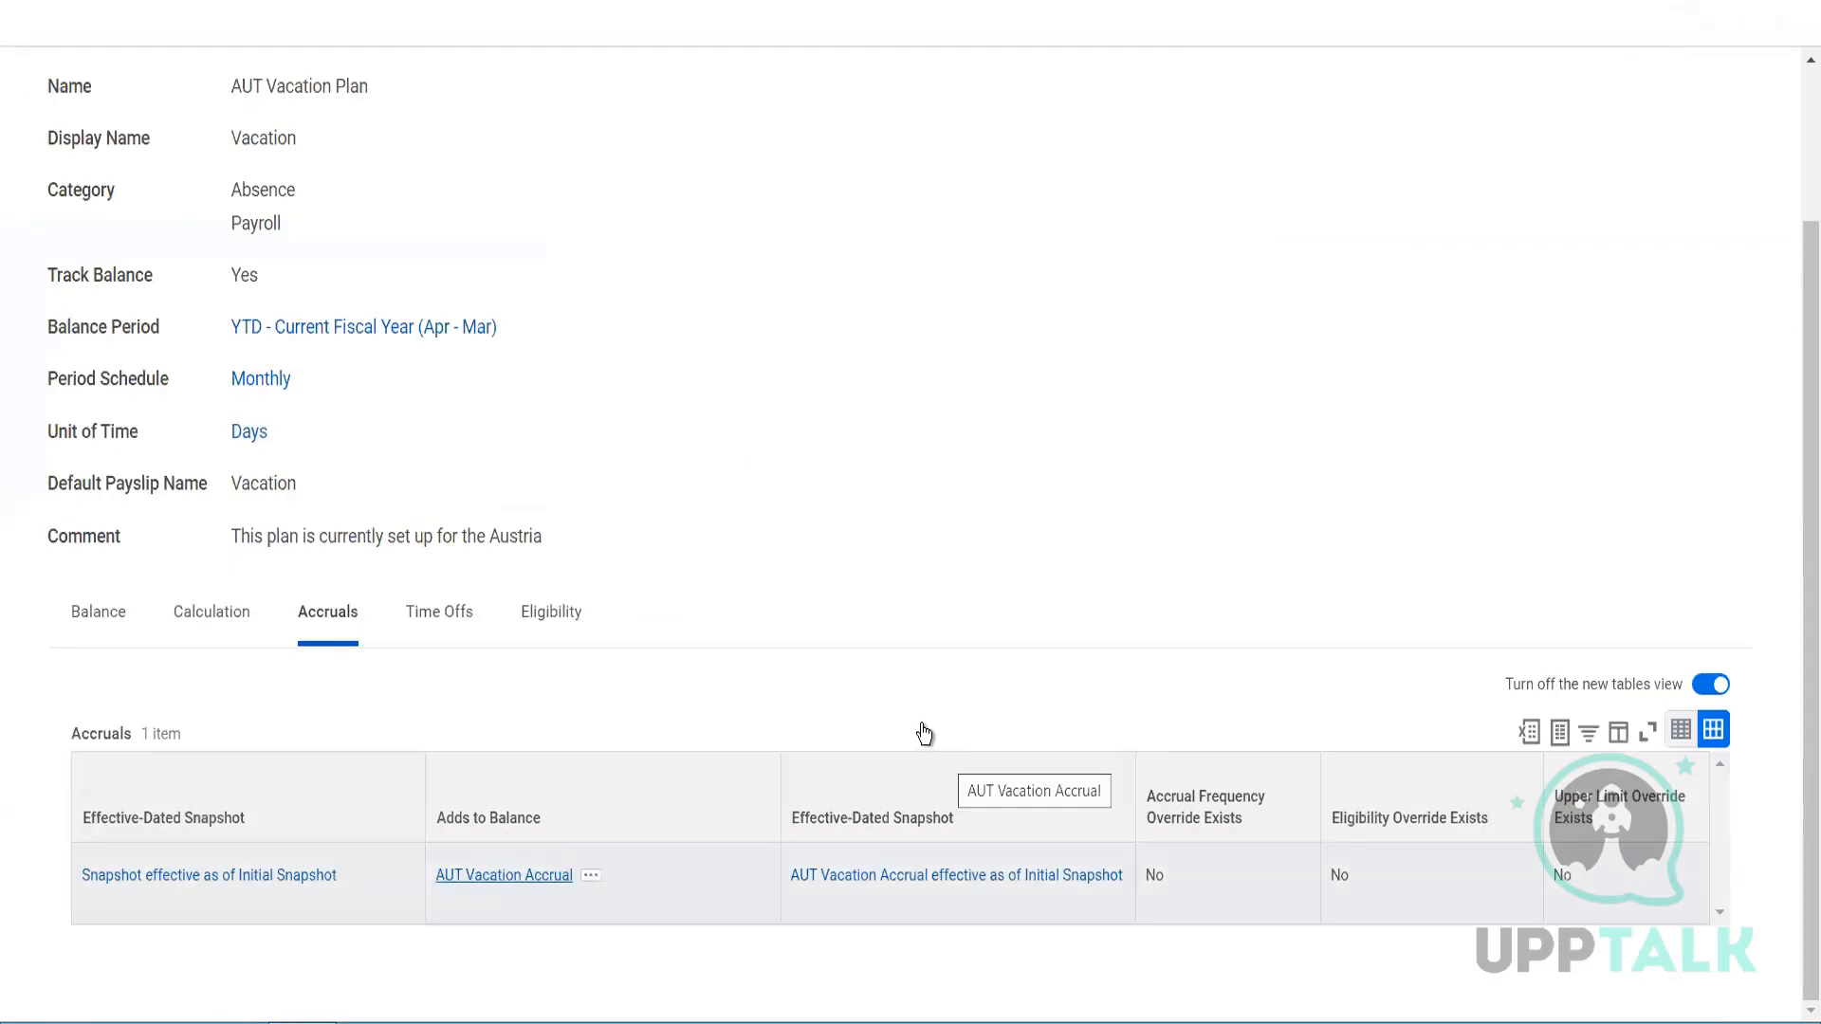
{"action": "left_click", "coordinate": [489, 877]}
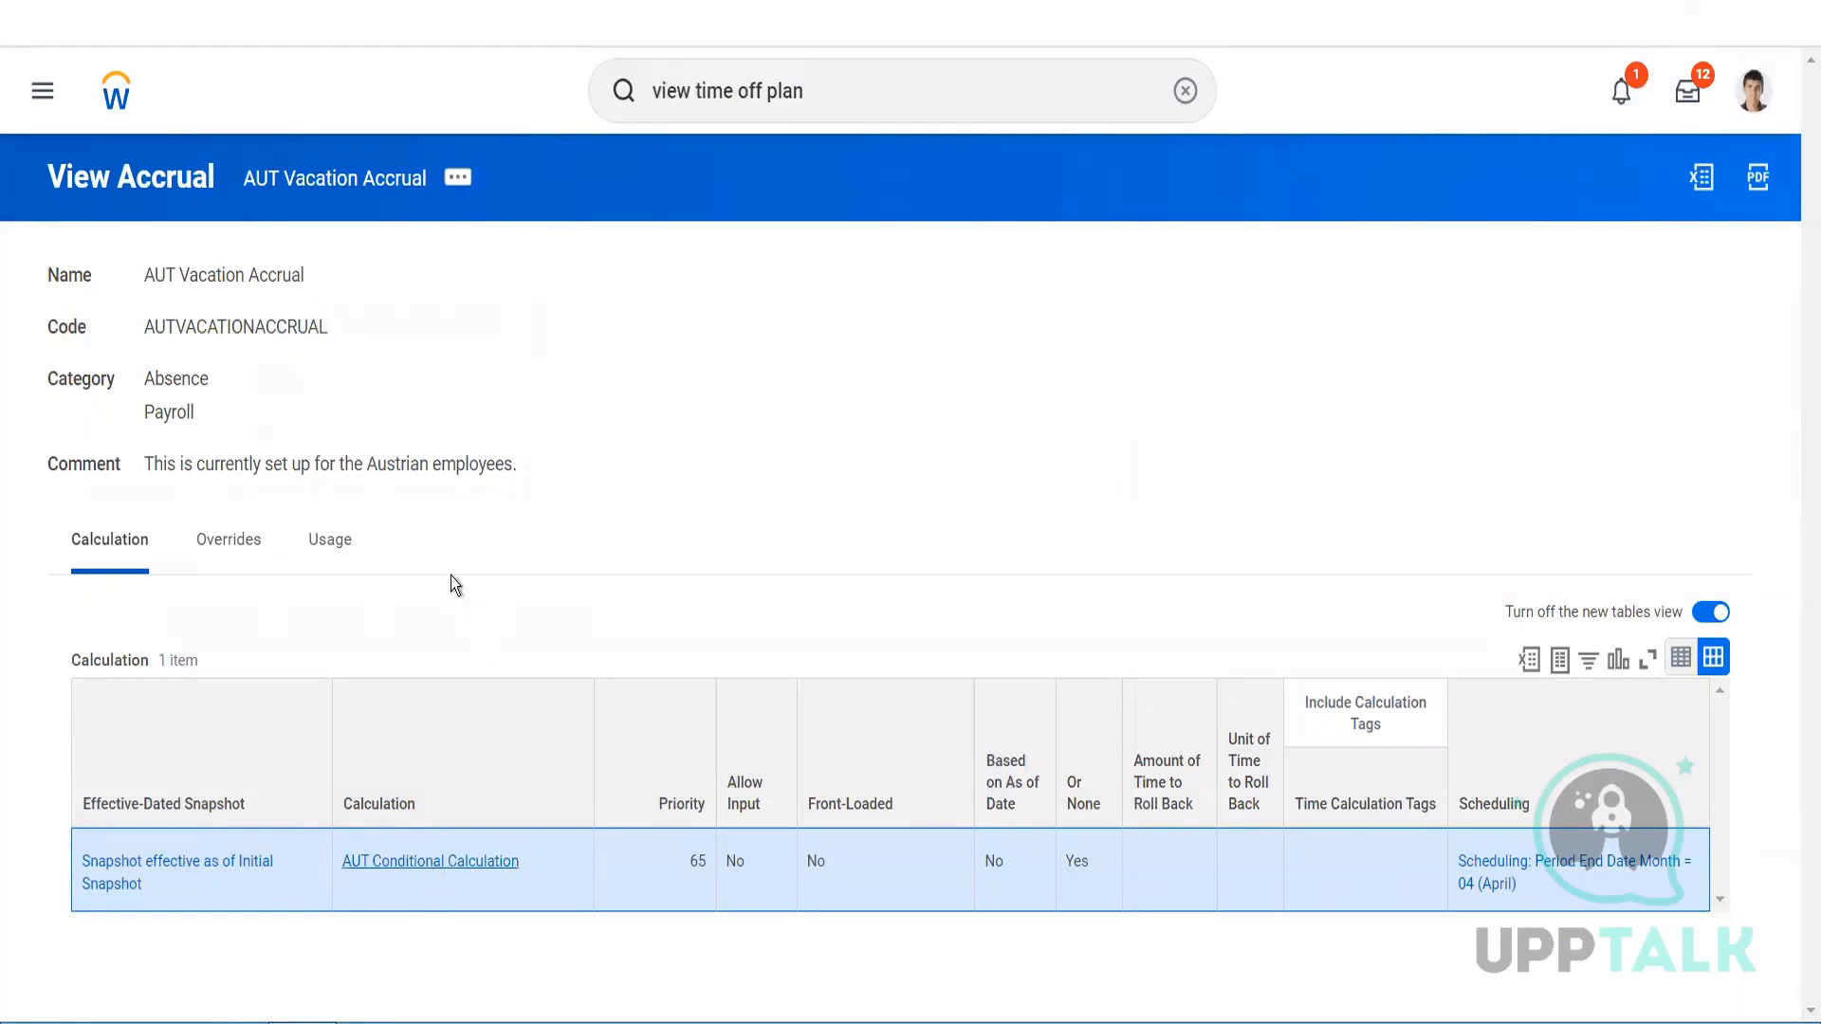
{"action": "left_click", "coordinate": [398, 865]}
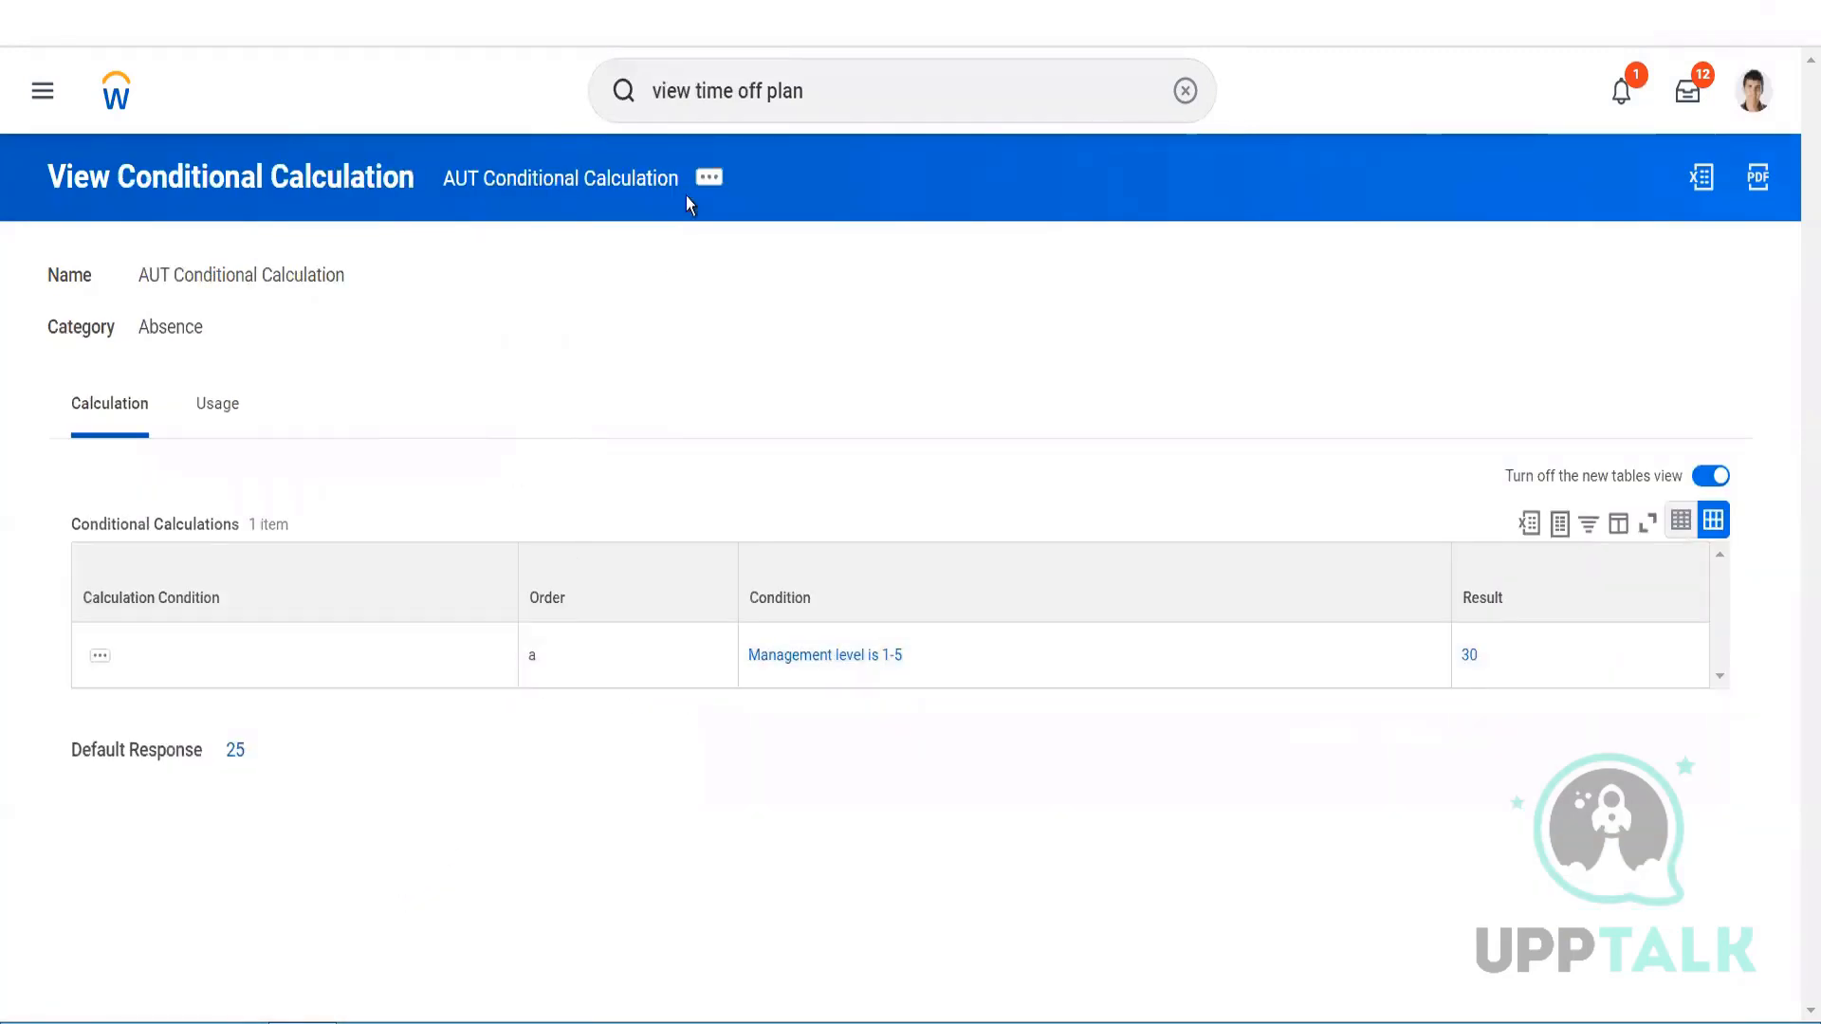
- Open AUT Conditional Calculation for editing and add a condition row with order b
{"action": "left_click", "coordinate": [712, 179]}
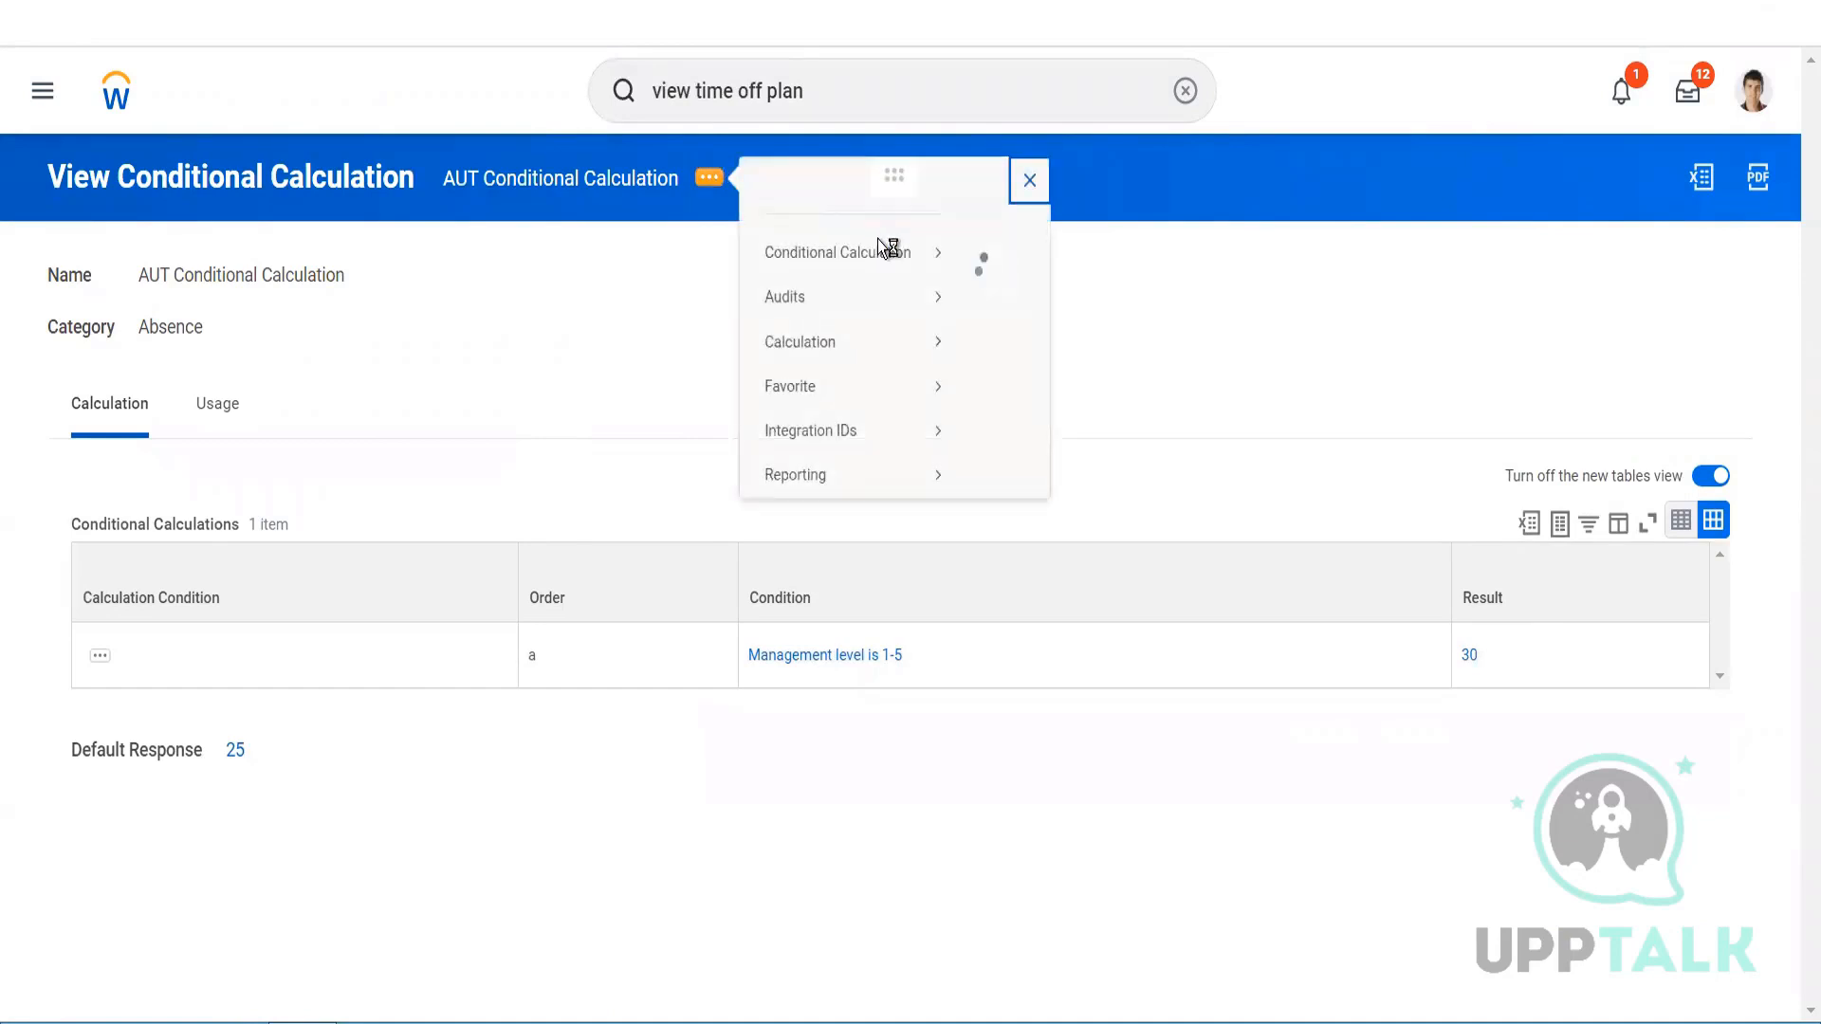
{"action": "mouse_move", "coordinate": [940, 300]}
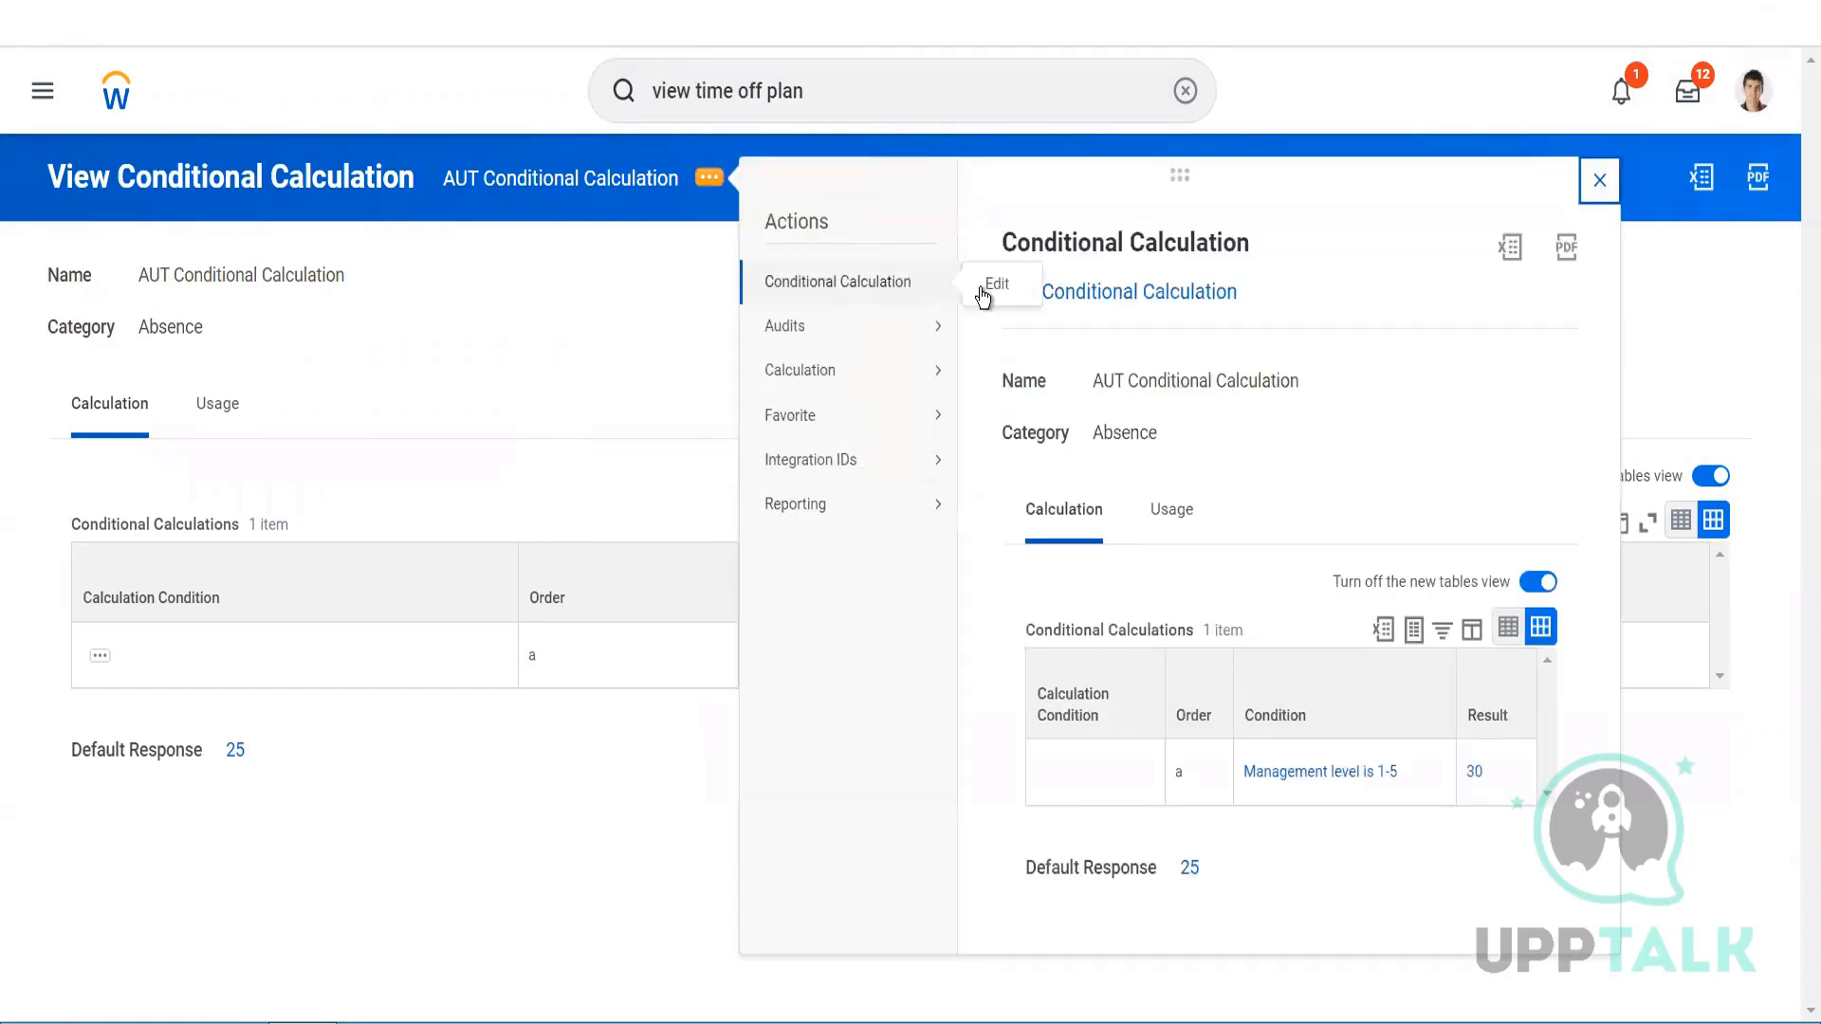
{"action": "left_click", "coordinate": [714, 733]}
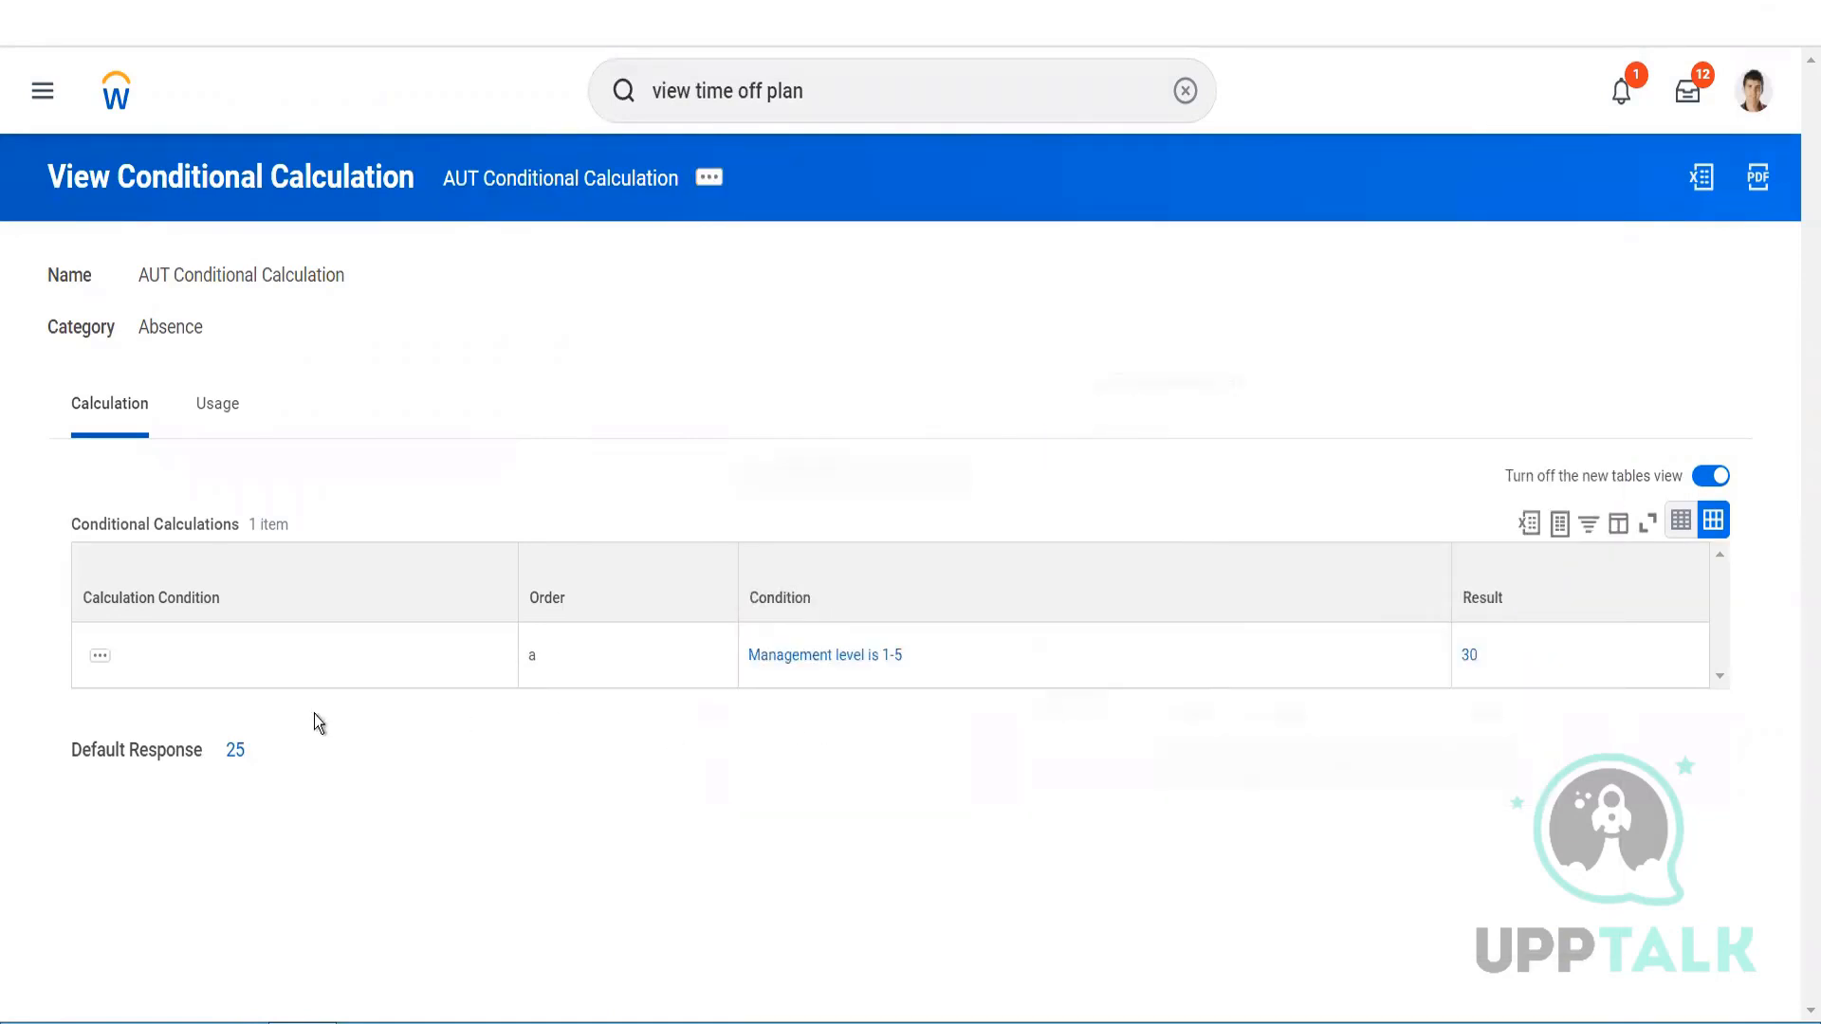
{"action": "left_click", "coordinate": [128, 659]}
{"action": "left_click", "coordinate": [538, 731]}
{"action": "type", "text": "b"}
- Set row b's condition to On Leave during Period parm with Absence Accrual Effect and its result to 0, and submit the calculation
{"action": "left_click", "coordinate": [958, 729]}
{"action": "type", "text": "on leave"}
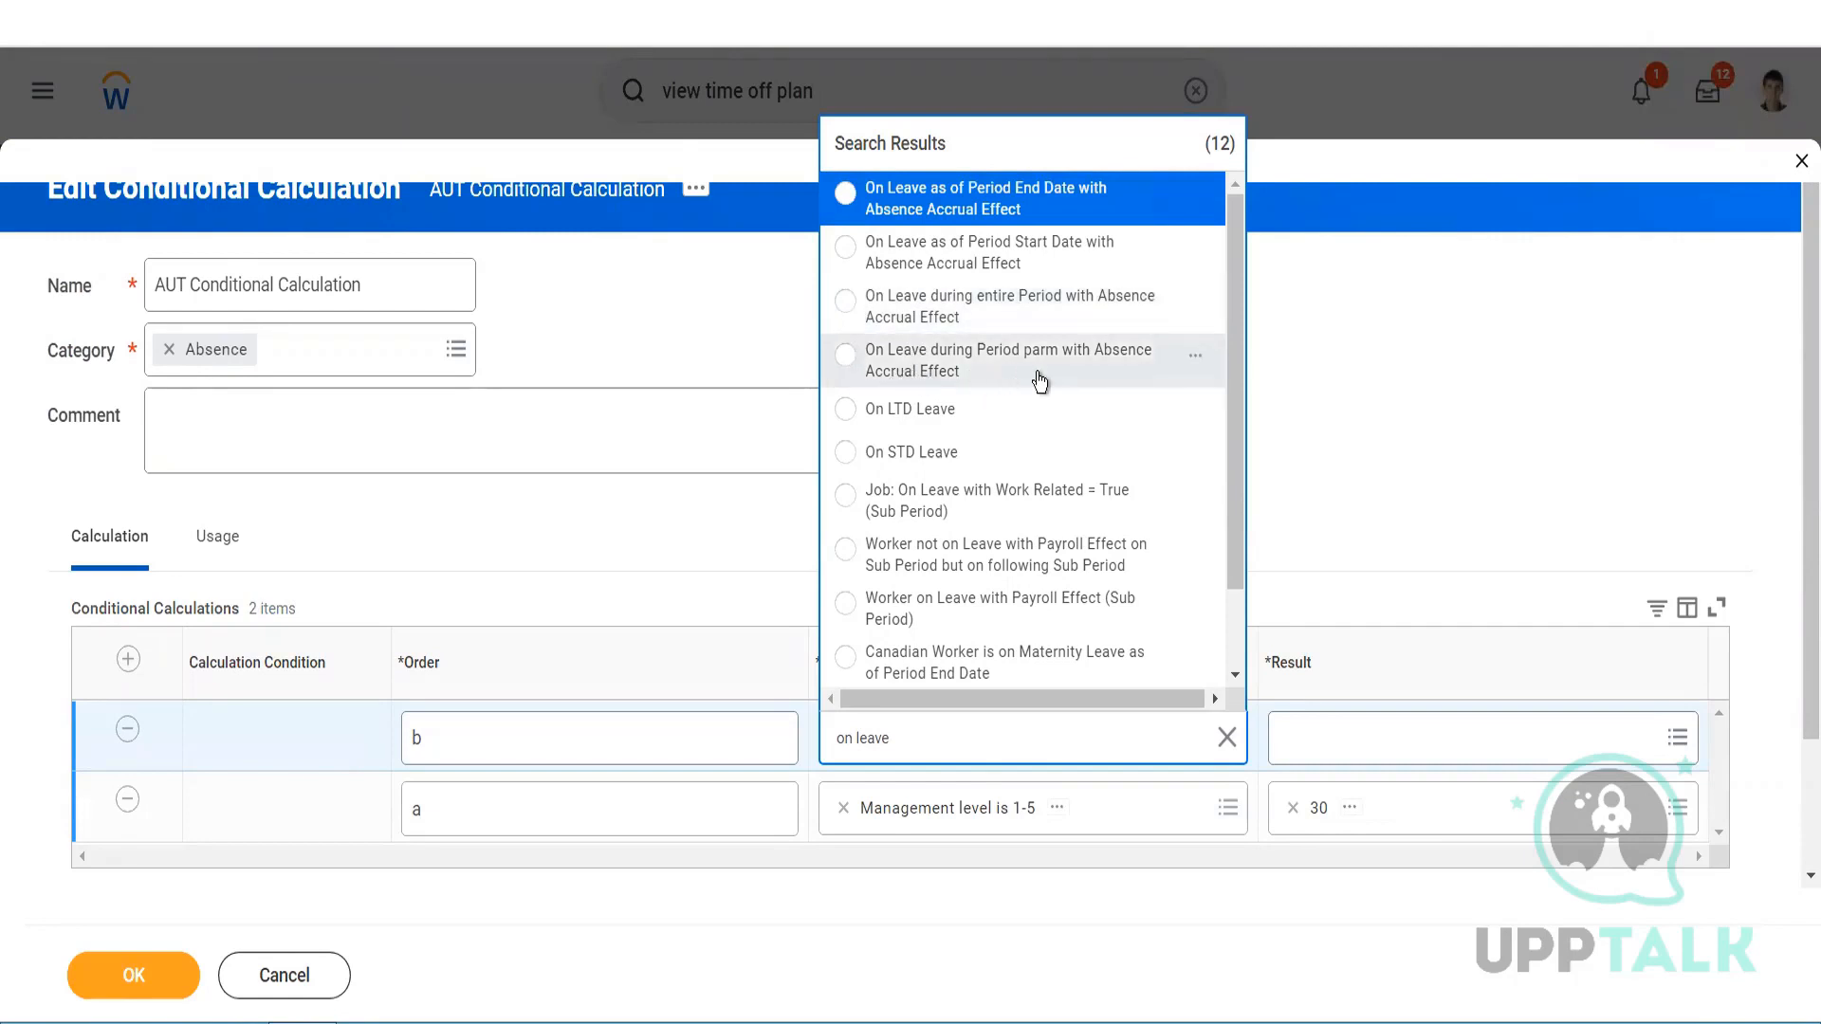
{"action": "left_click", "coordinate": [896, 360]}
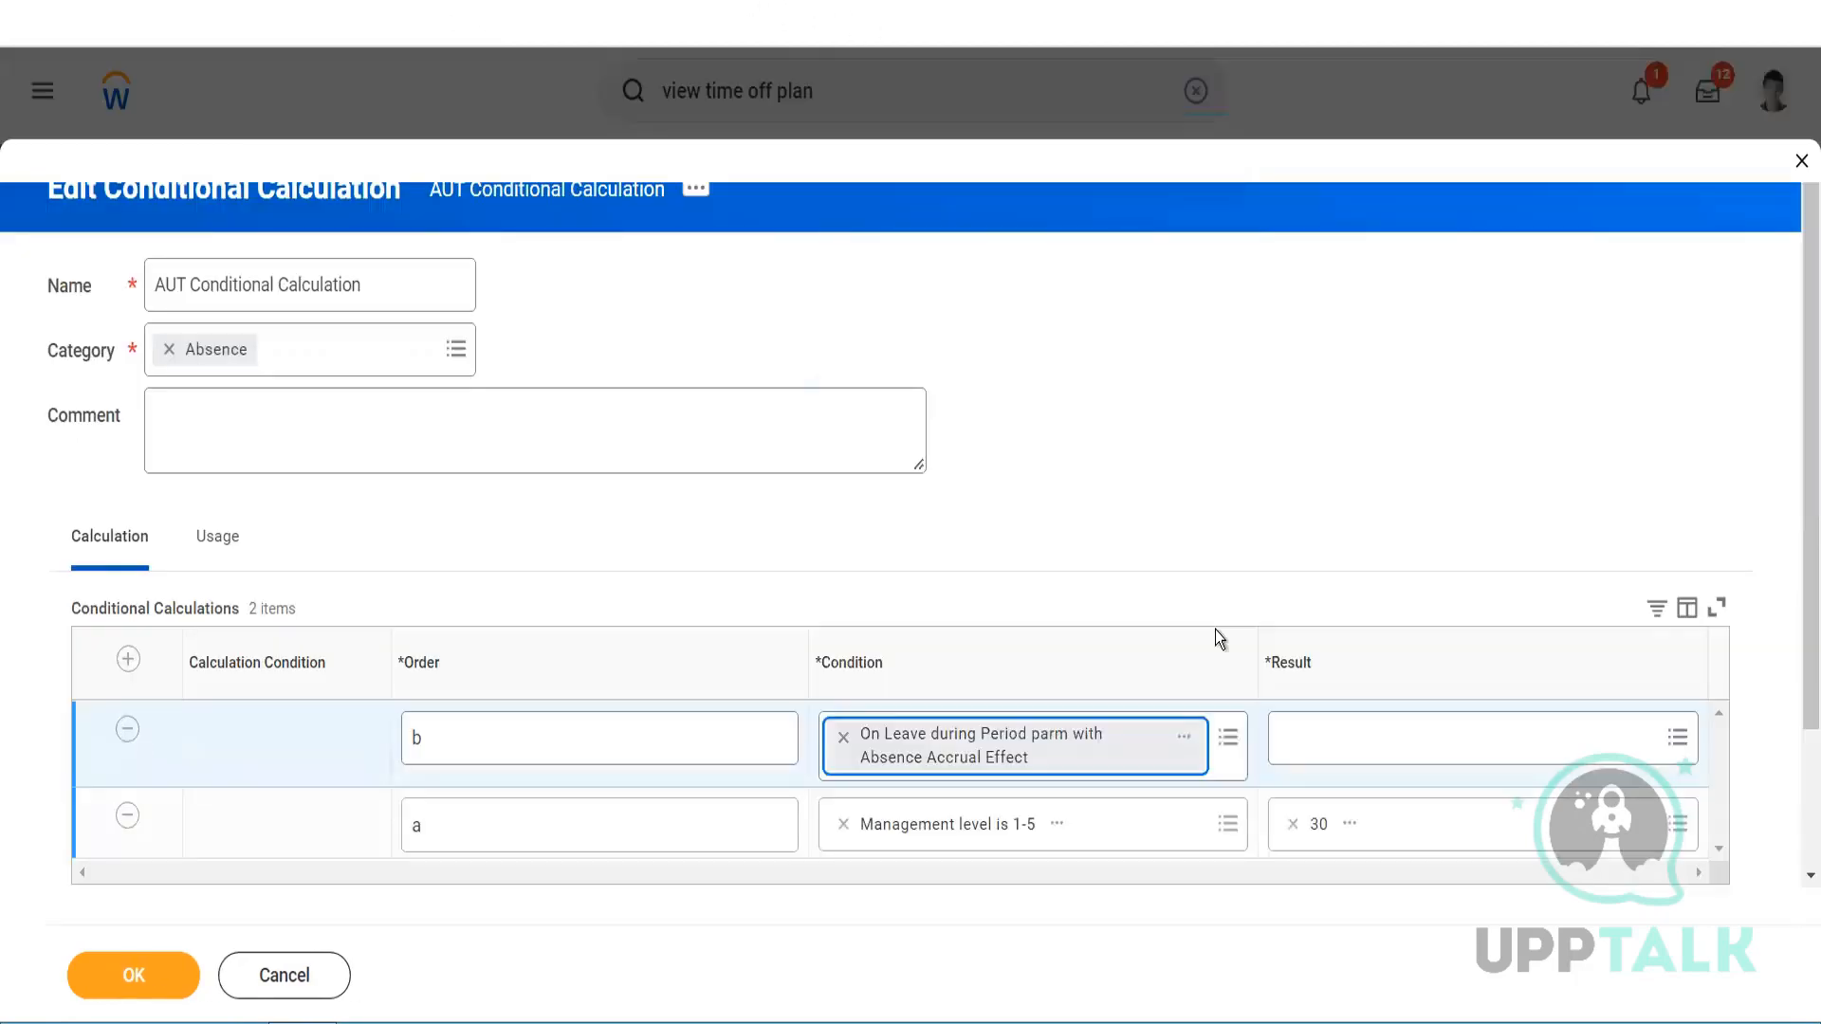
{"action": "left_click", "coordinate": [1362, 742]}
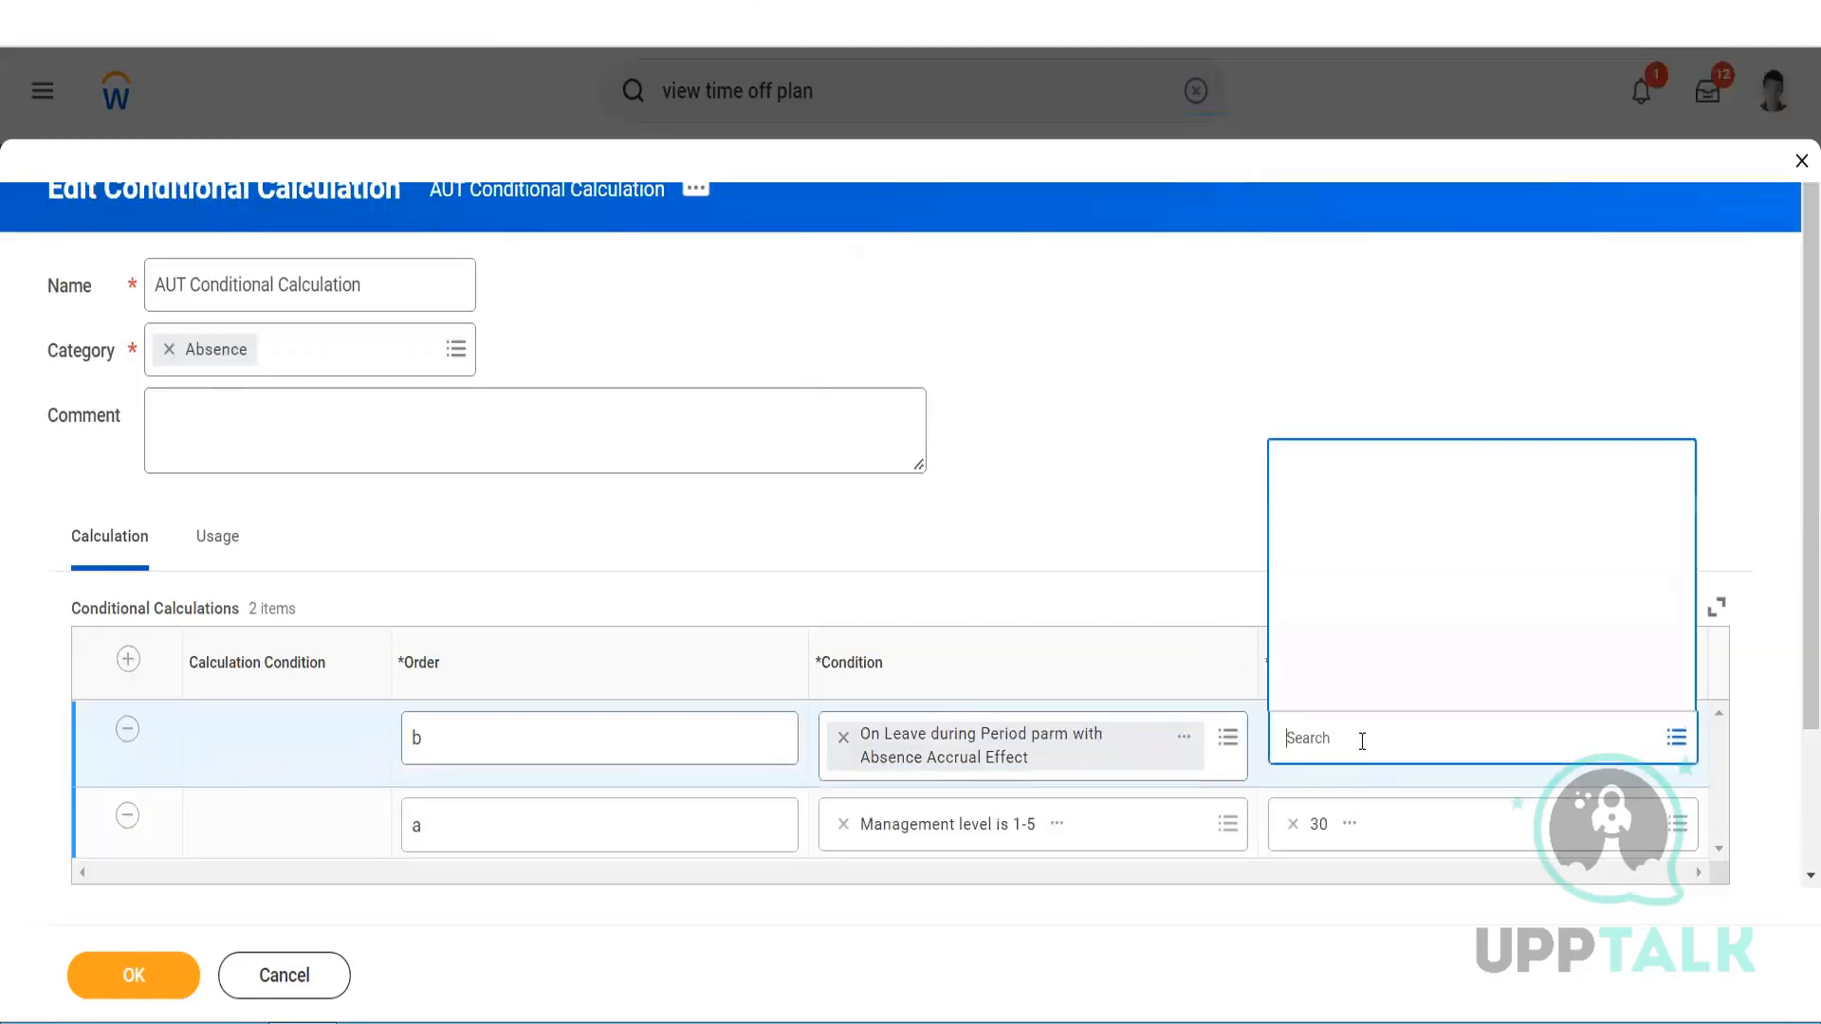
{"action": "type", "text": "0"}
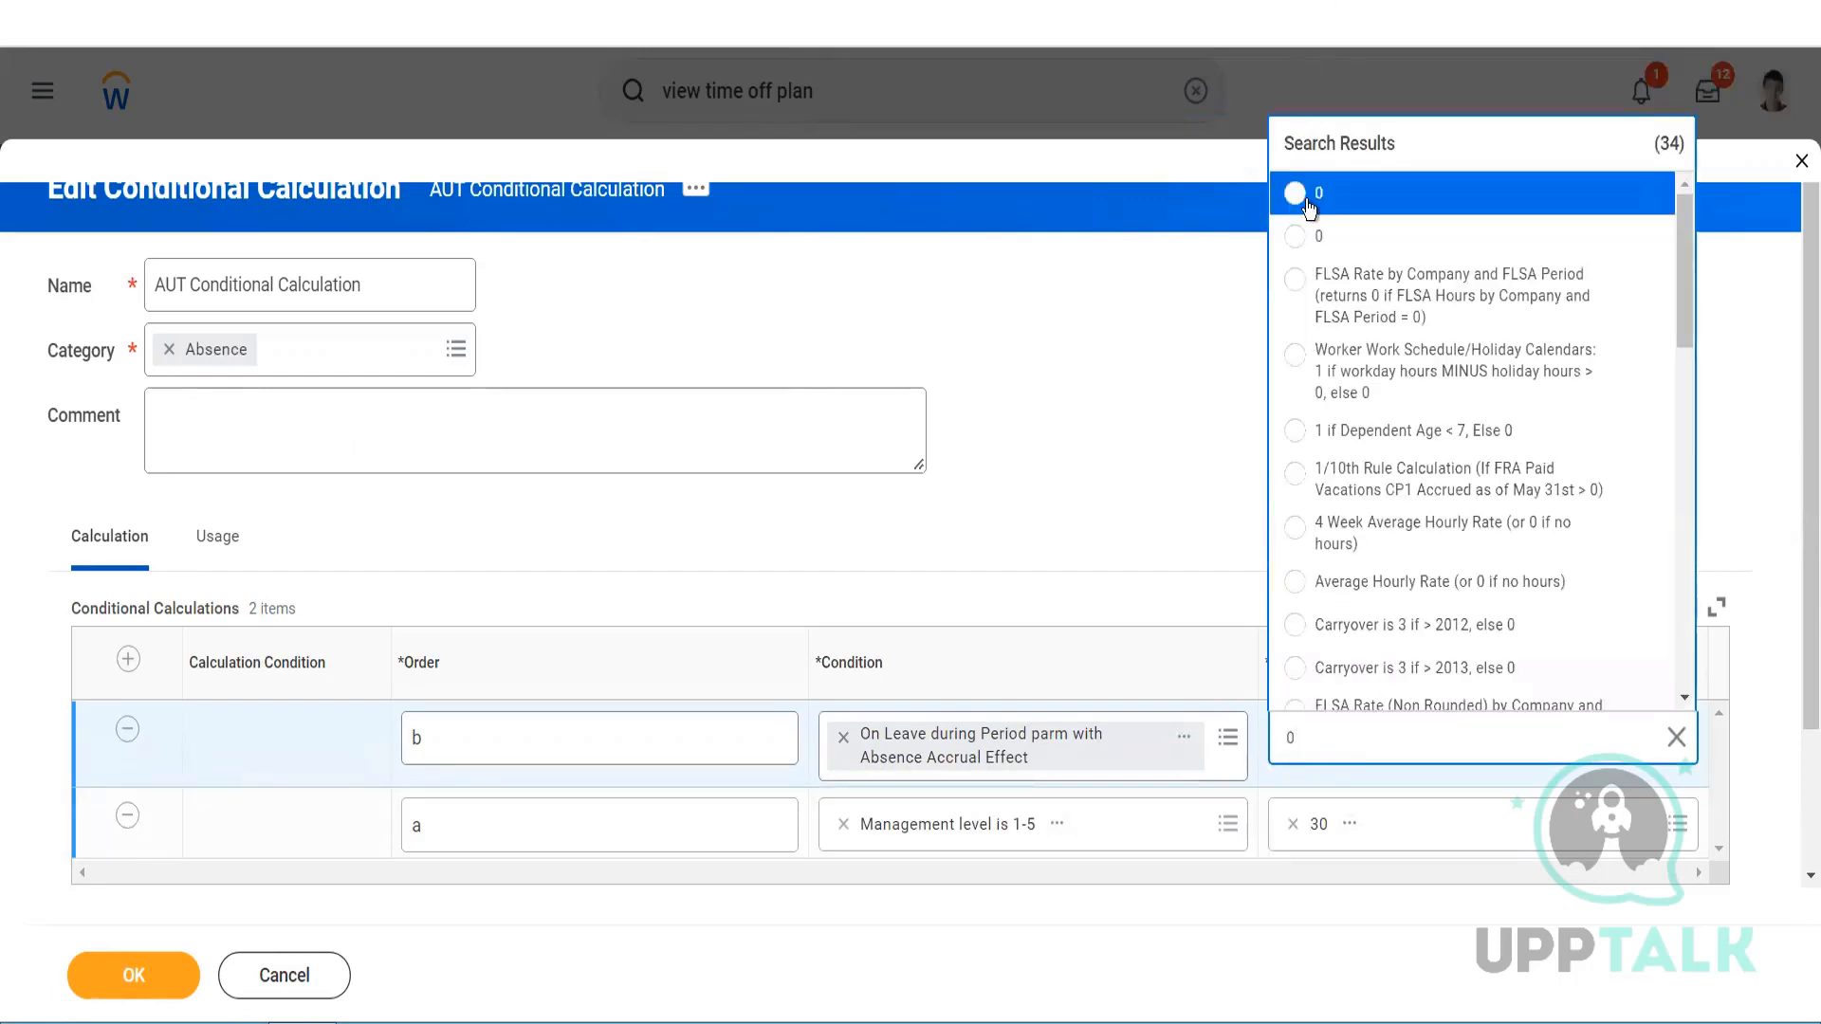
{"action": "left_click", "coordinate": [1310, 207]}
{"action": "left_click", "coordinate": [137, 985]}
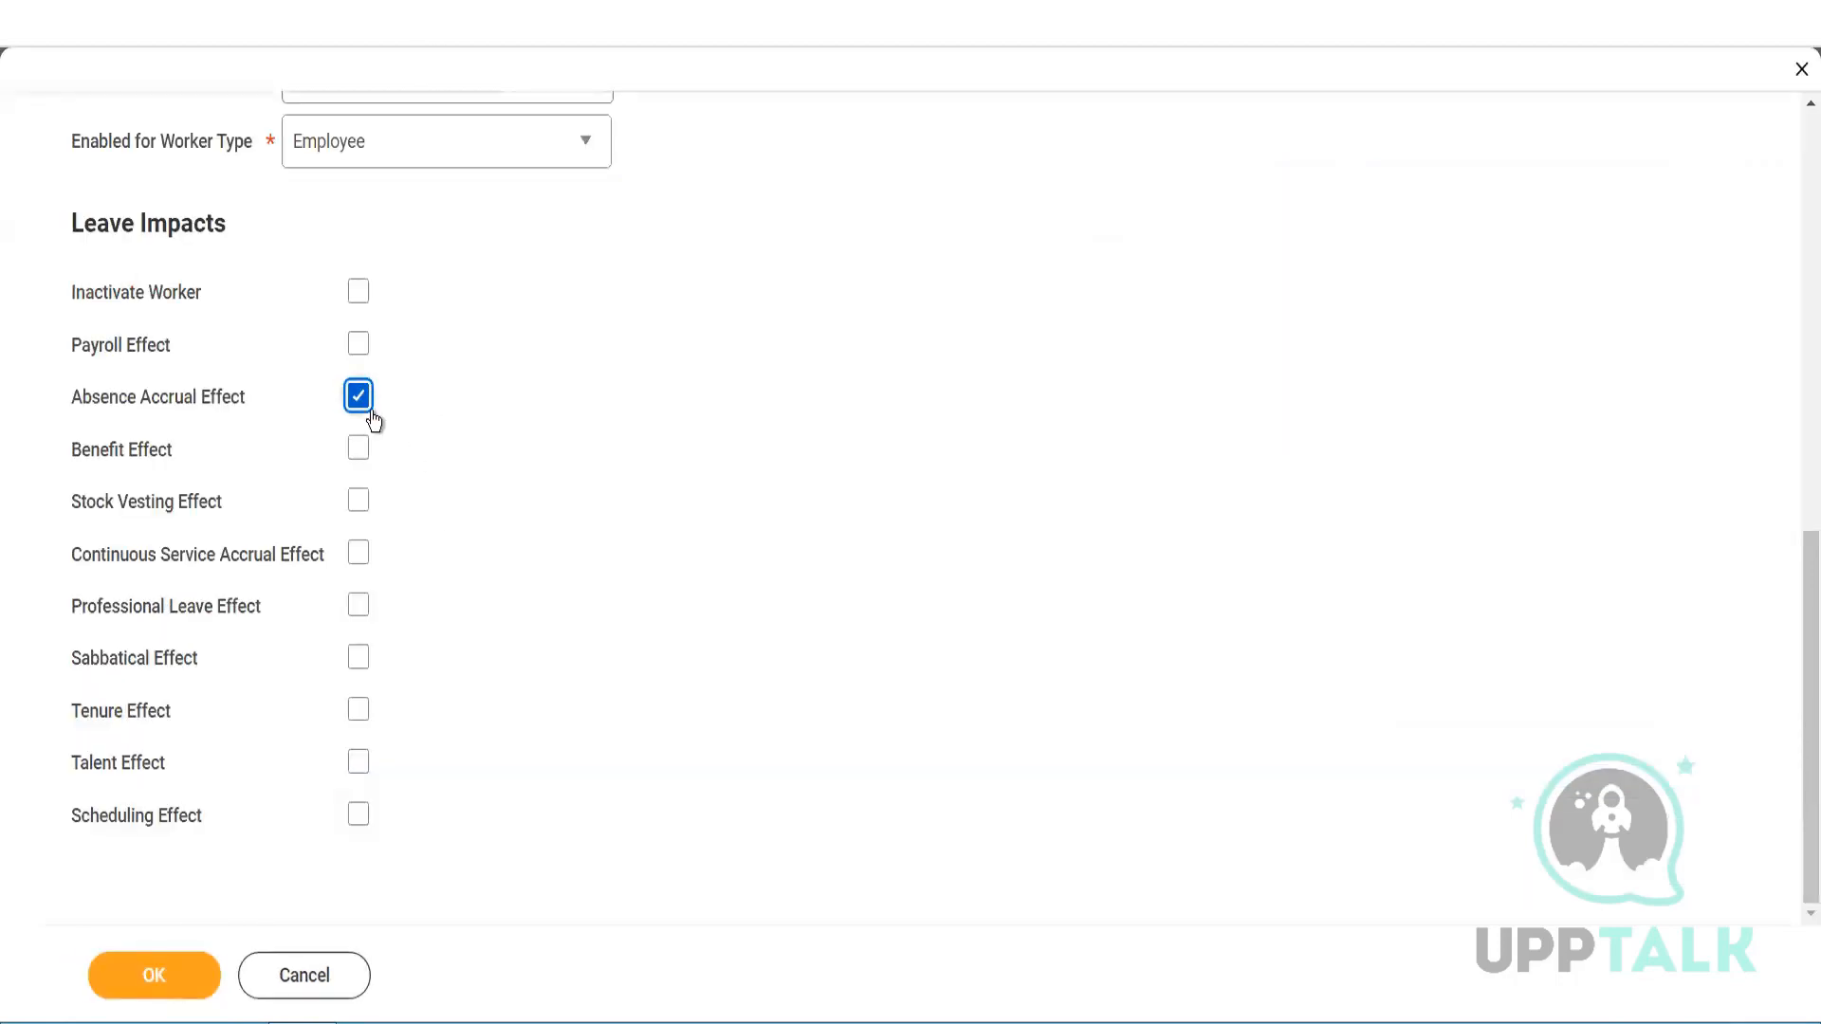
- Back in the IND Maternity leave type form, clear Absence Accrual Effect under Leave Impacts
{"action": "mouse_move", "coordinate": [373, 415]}
{"action": "left_click", "coordinate": [359, 399]}
{"action": "left_click", "coordinate": [358, 398]}
{"action": "mouse_move", "coordinate": [359, 508]}
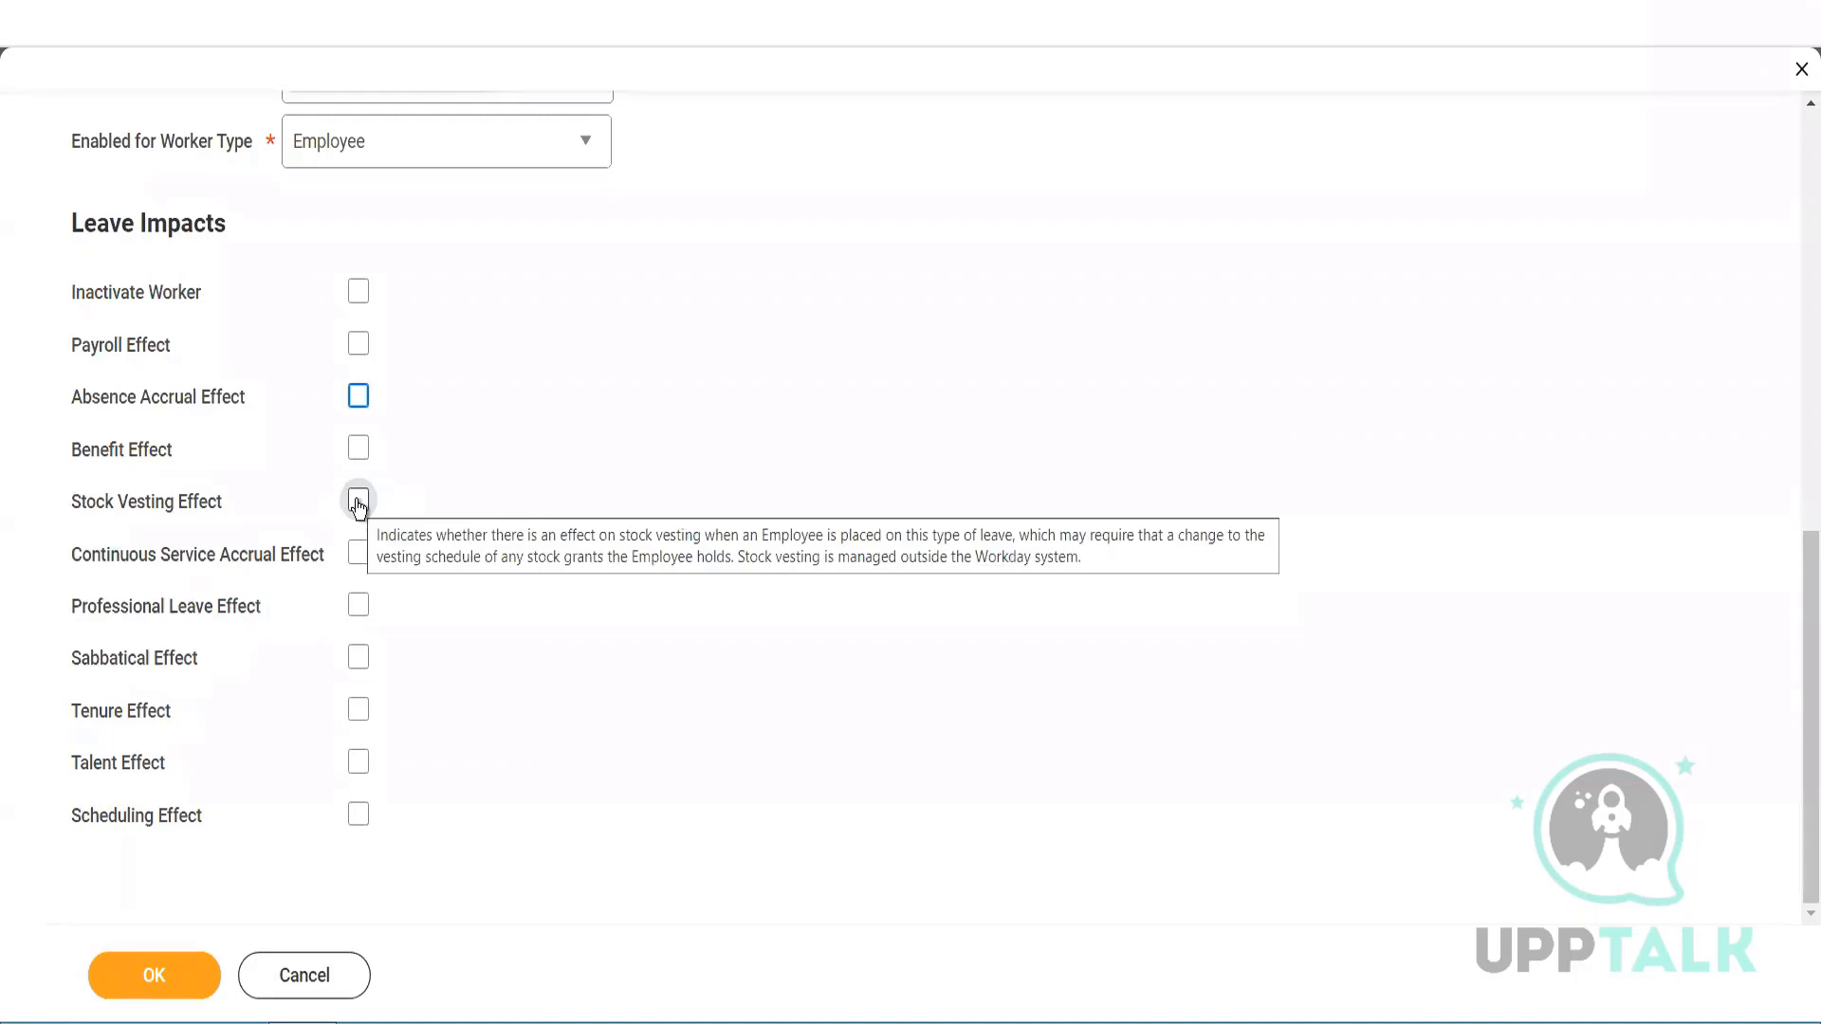
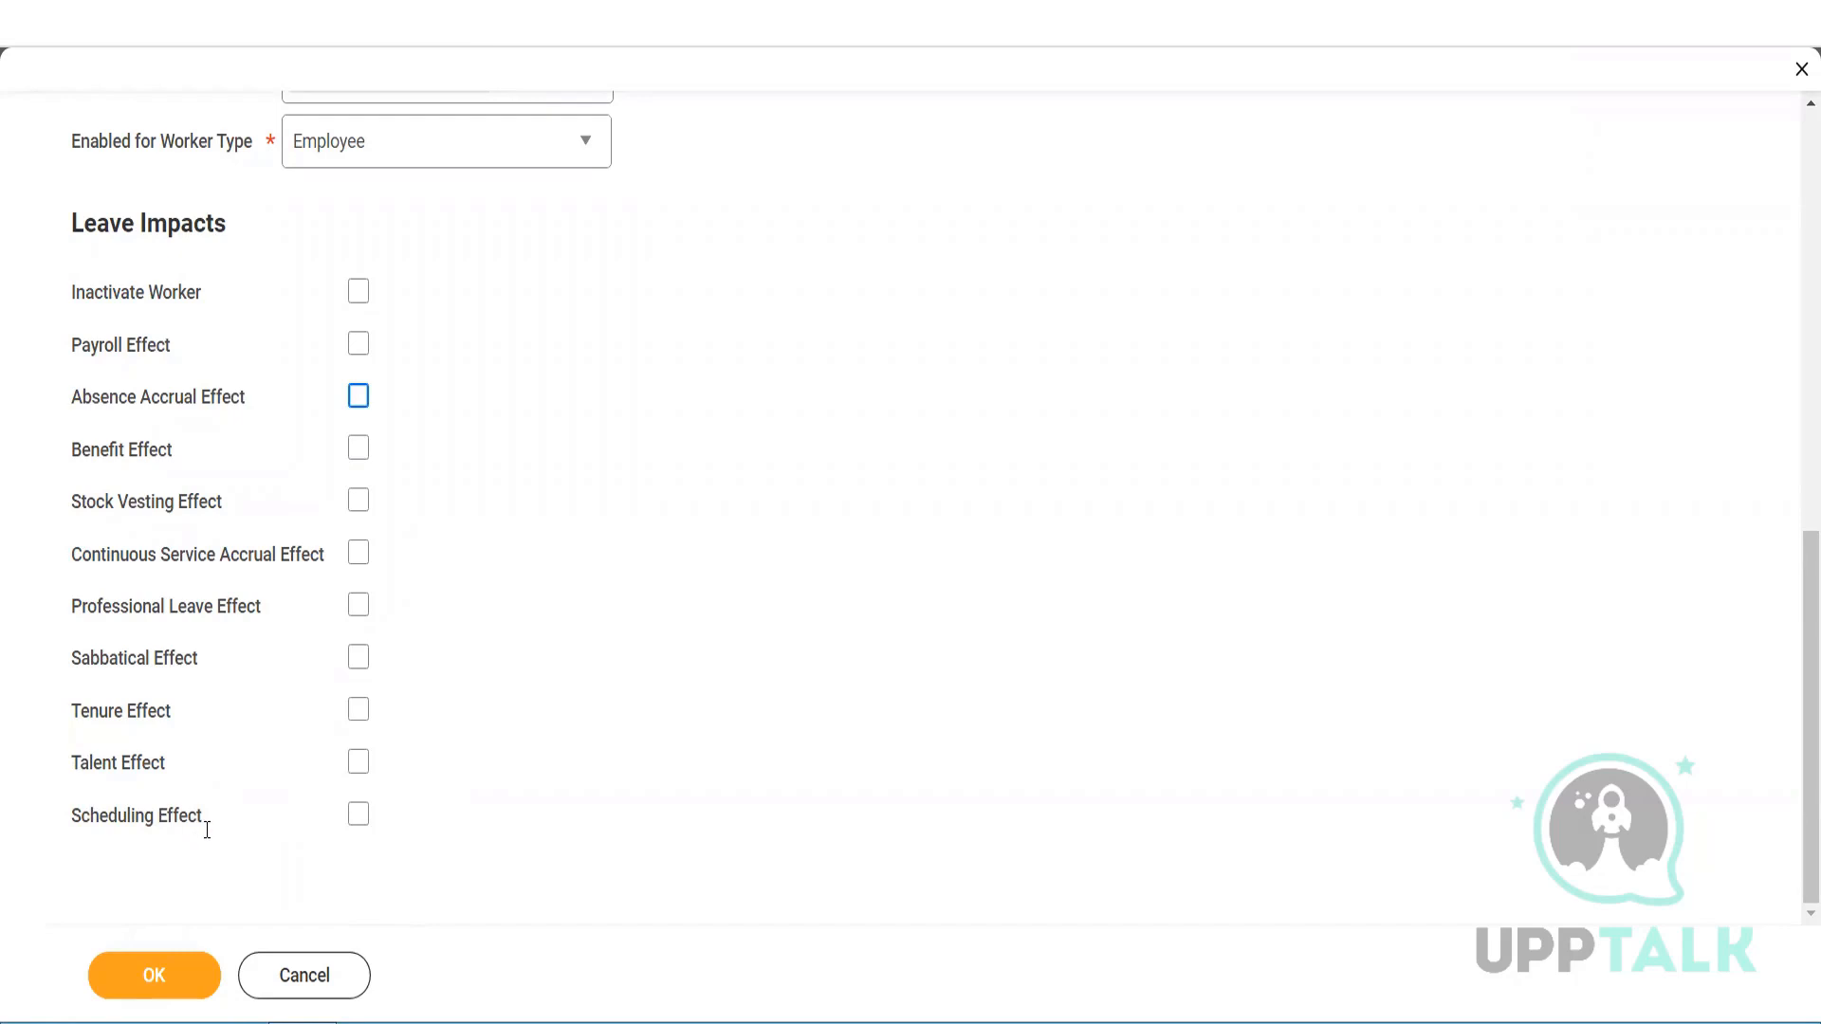
{"action": "left_click", "coordinate": [62, 788]}
{"action": "mouse_move", "coordinate": [113, 454]}
{"action": "mouse_move", "coordinate": [326, 306]}
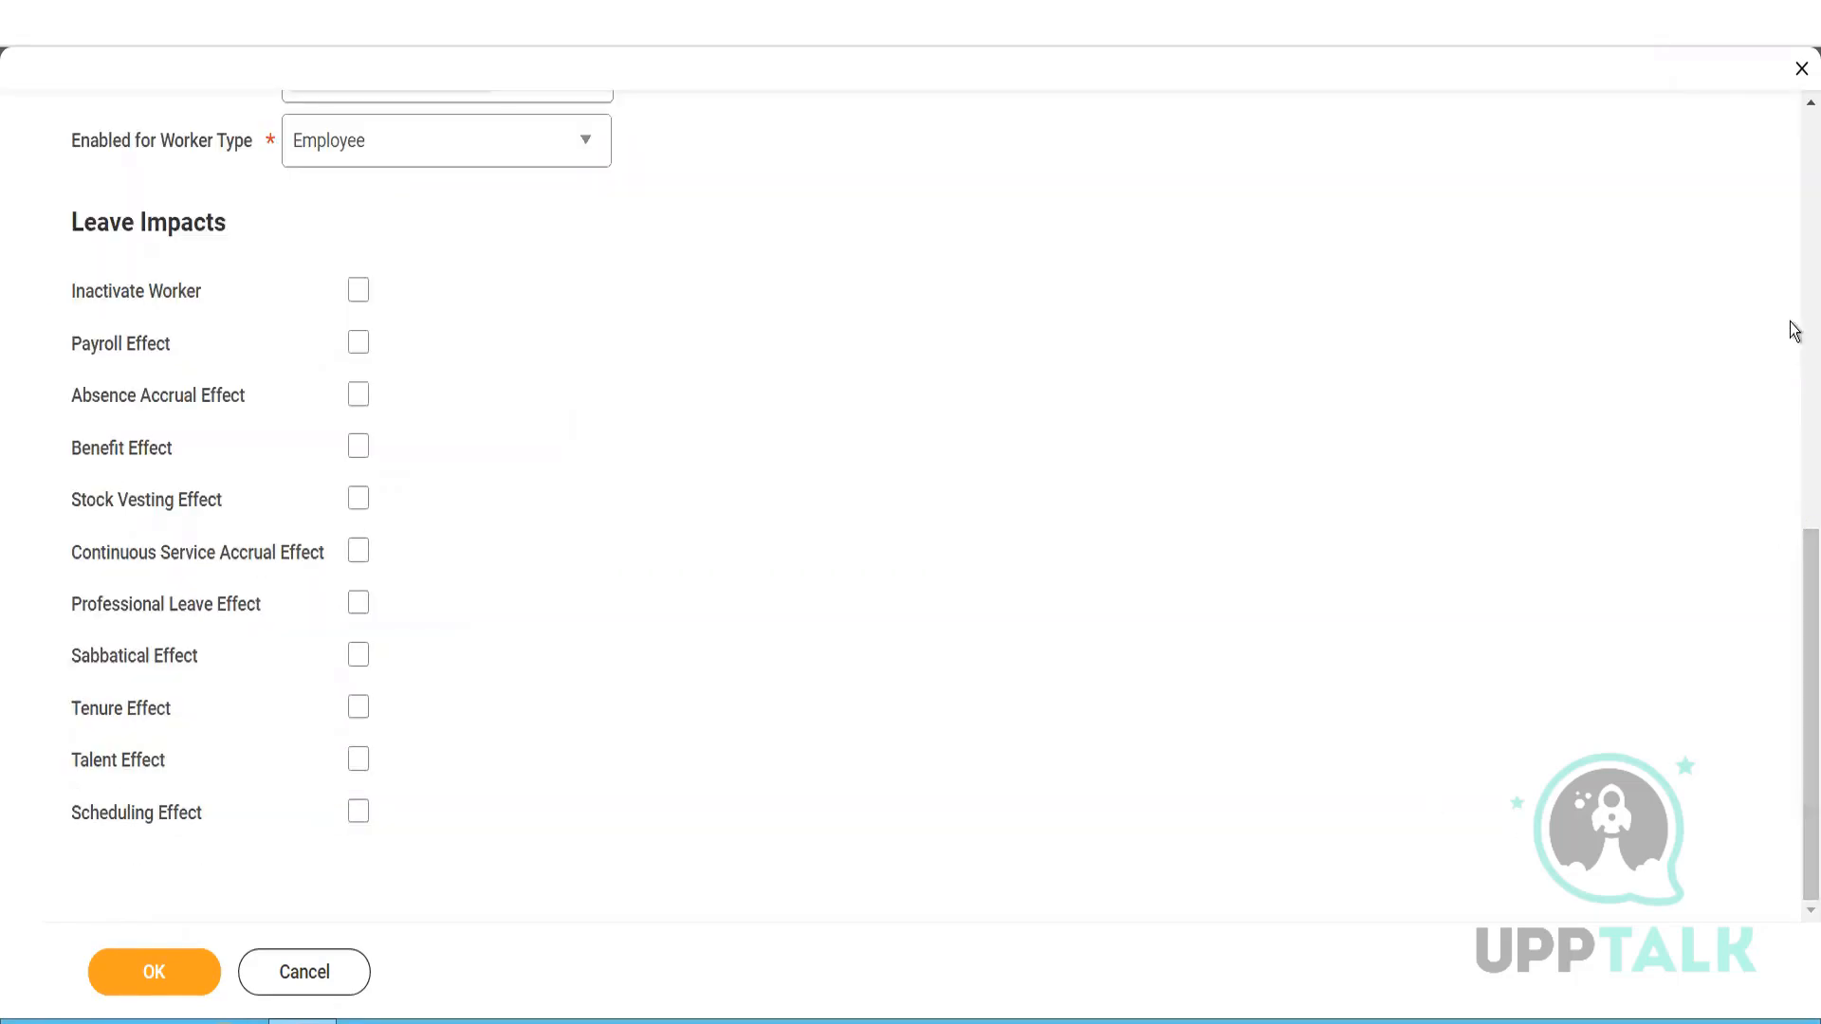
- Add a validation to the leave type using the Sufficient Balance Exists rule, found by searching for "balance exist"
{"action": "scroll", "coordinate": [1799, 560], "scroll_direction": "up", "scroll_amount": 1}
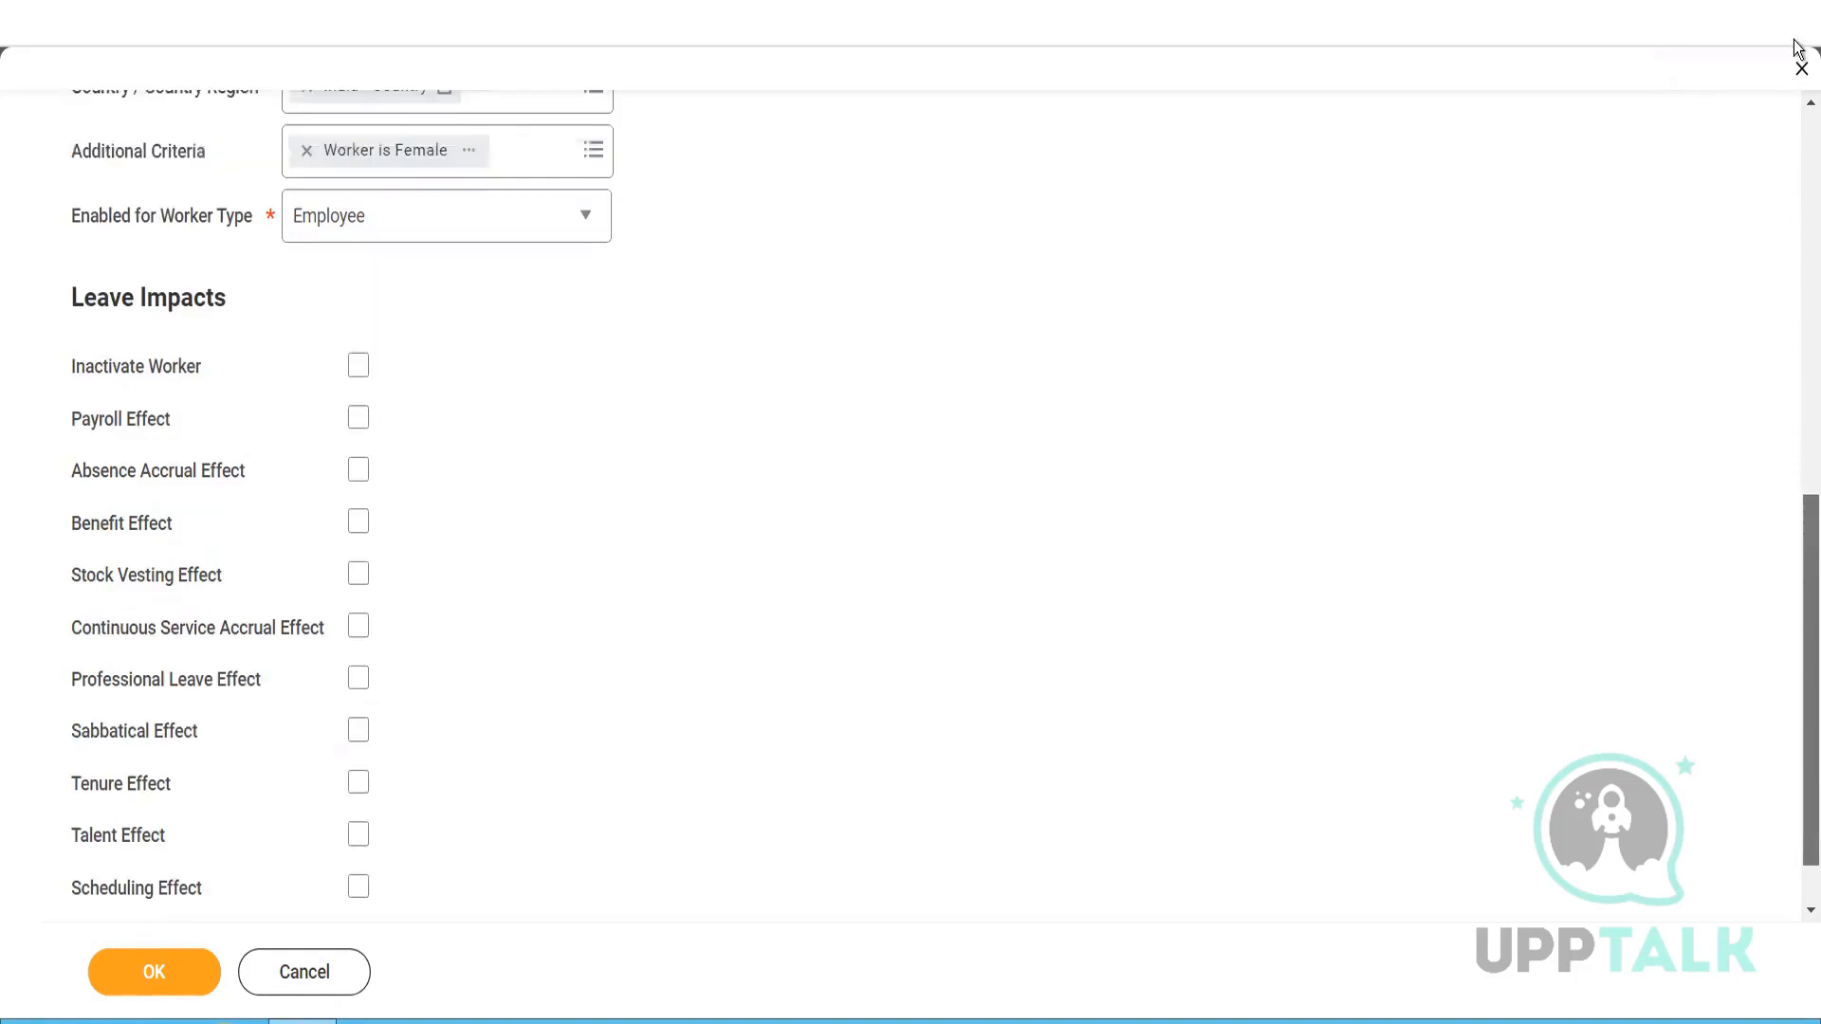
{"action": "scroll", "coordinate": [276, 502], "scroll_direction": "up", "scroll_amount": 10}
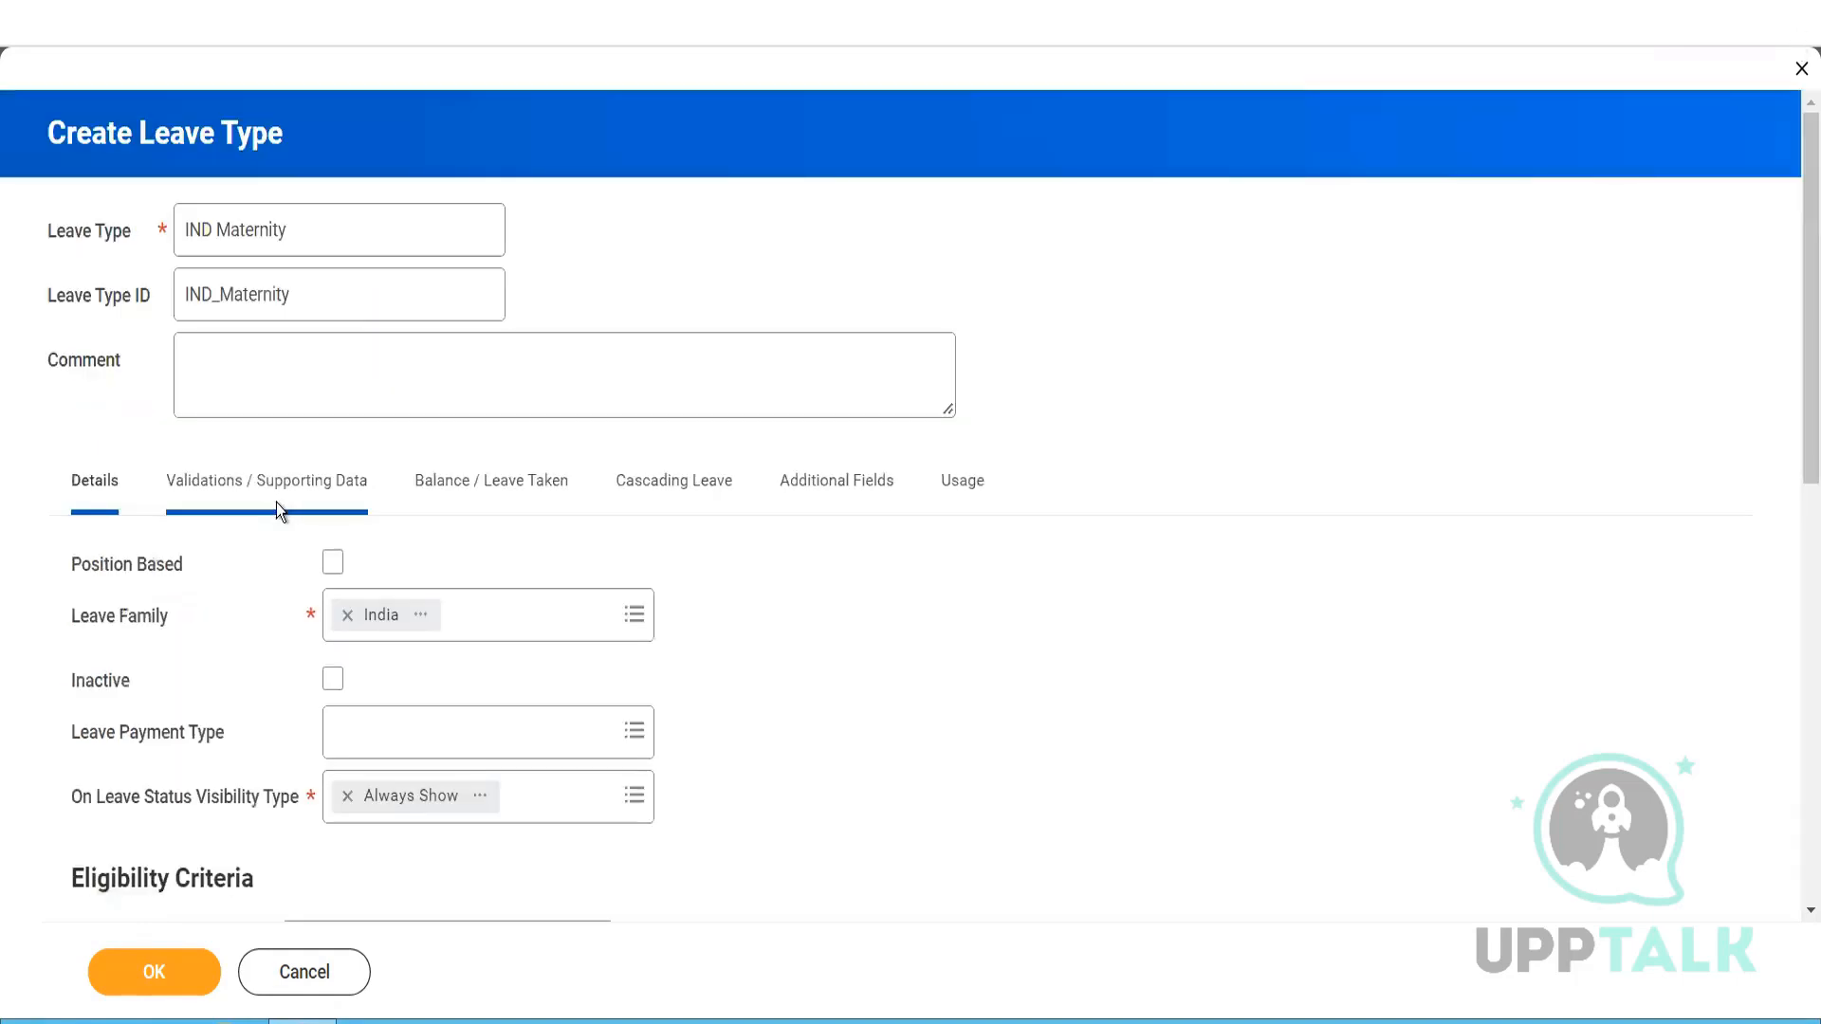
{"action": "left_click", "coordinate": [276, 503]}
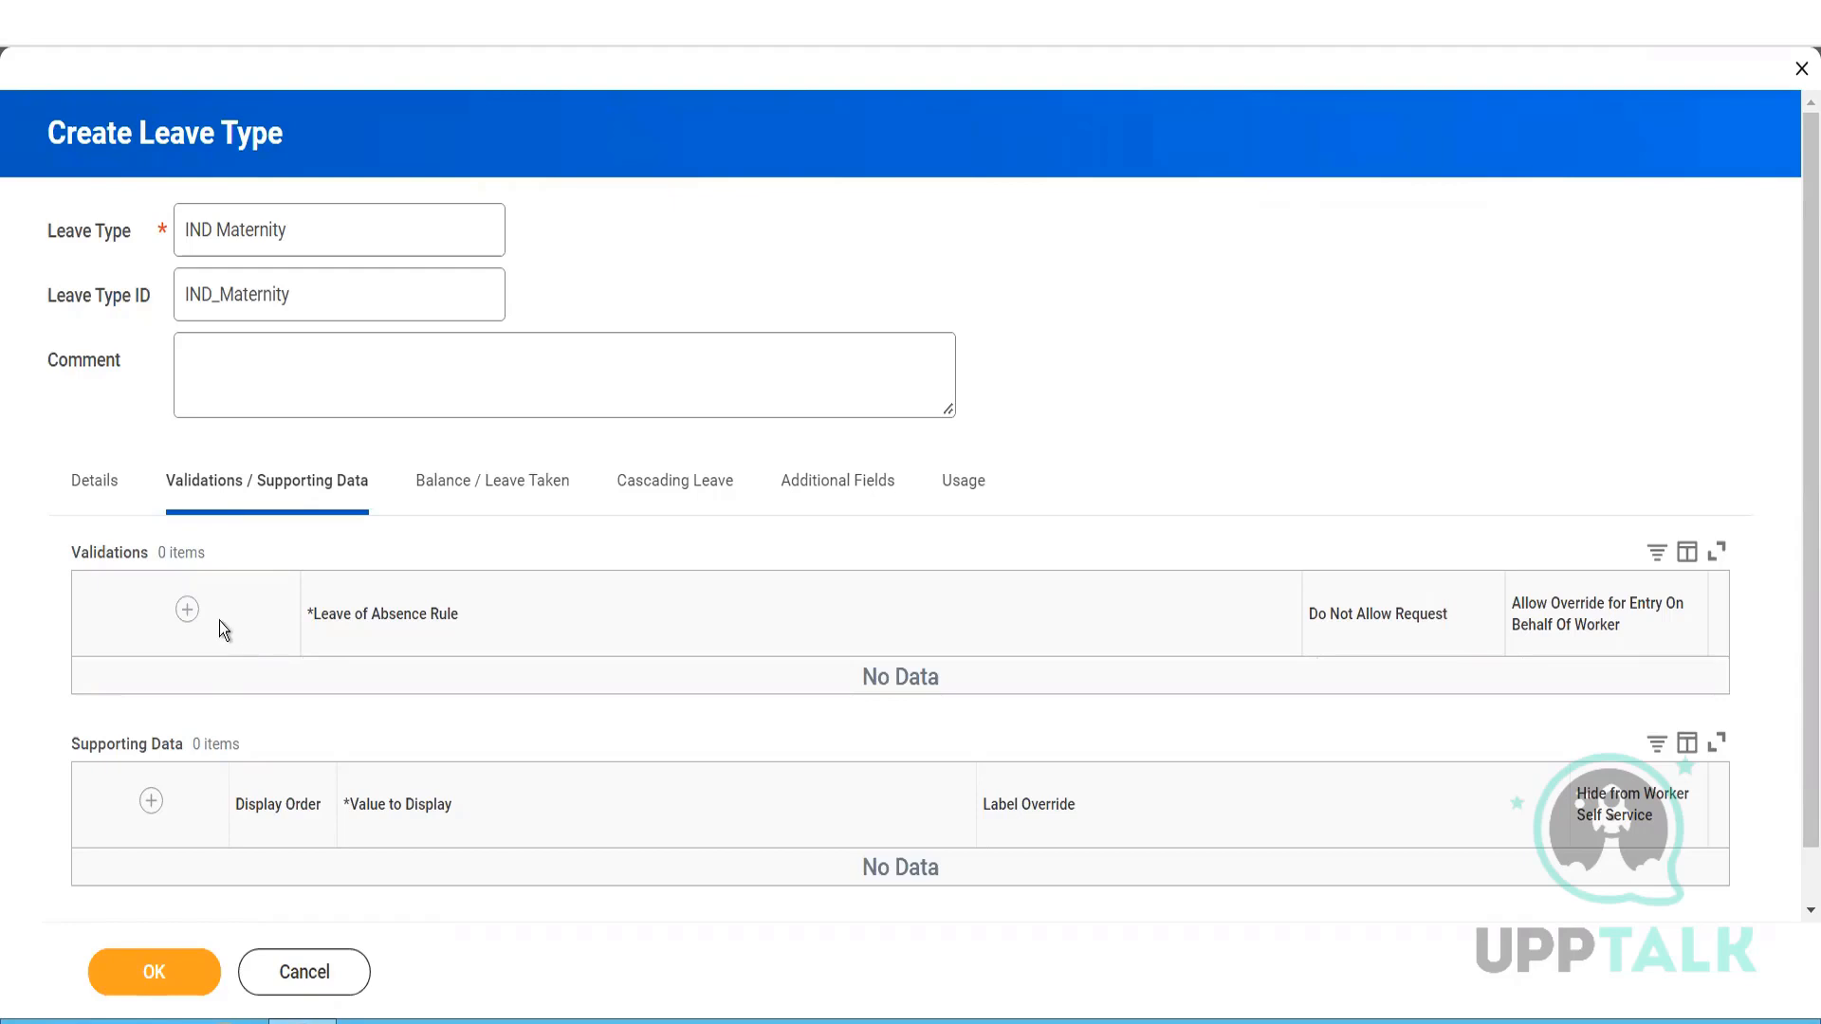
{"action": "left_click", "coordinate": [189, 610]}
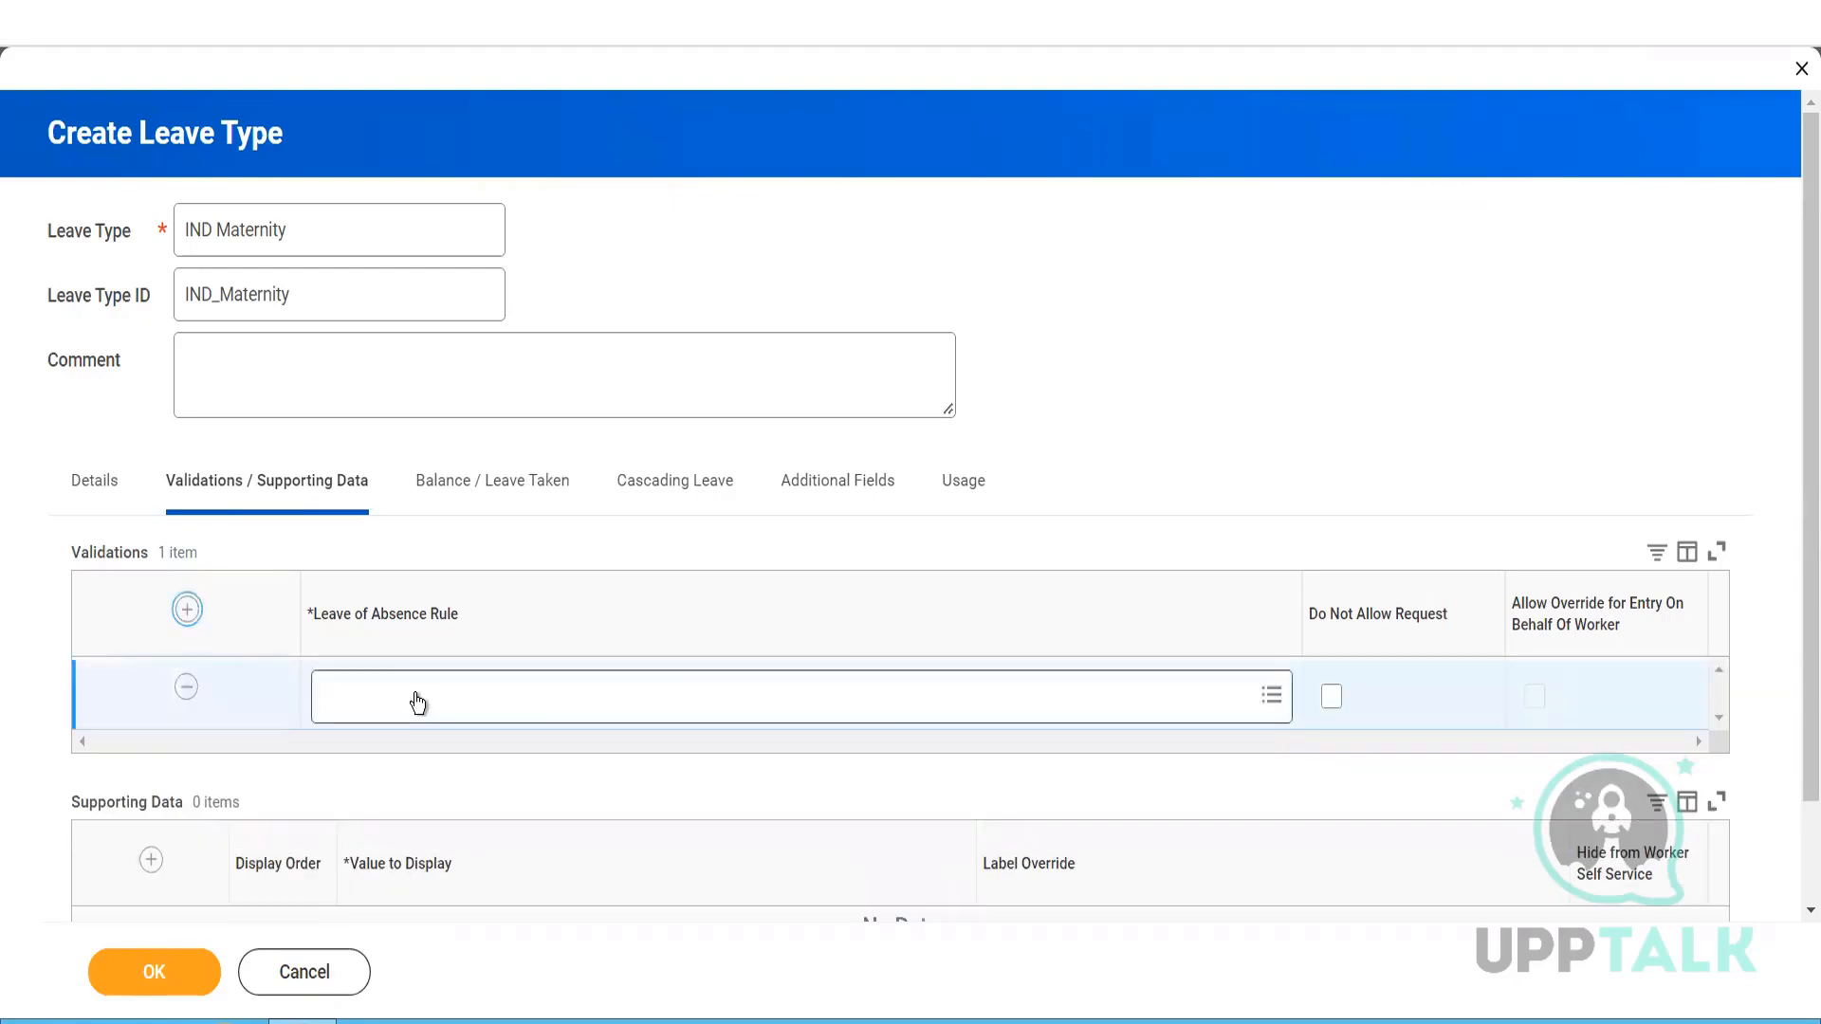
{"action": "left_click", "coordinate": [418, 699]}
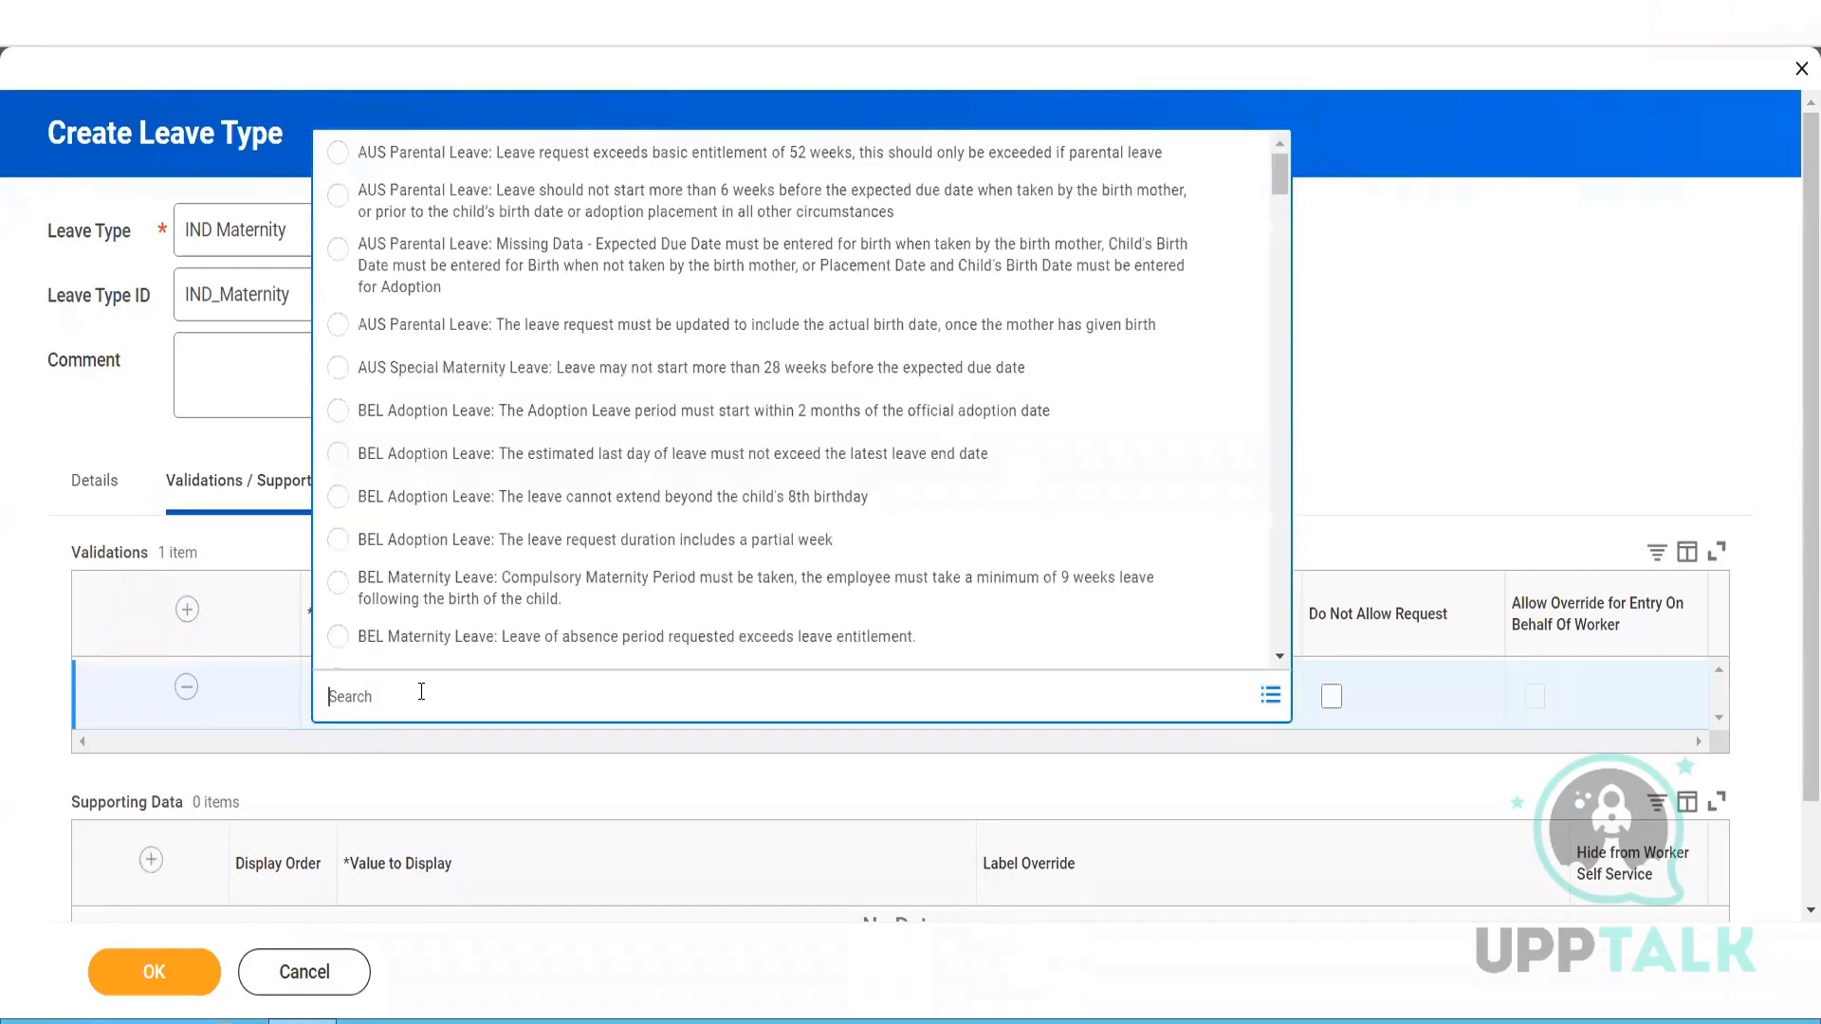
{"action": "type", "text": "balace"}
{"action": "key", "text": "BackSpace"}
{"action": "key", "text": "BackSpace"}
{"action": "key", "text": "BackSpace"}
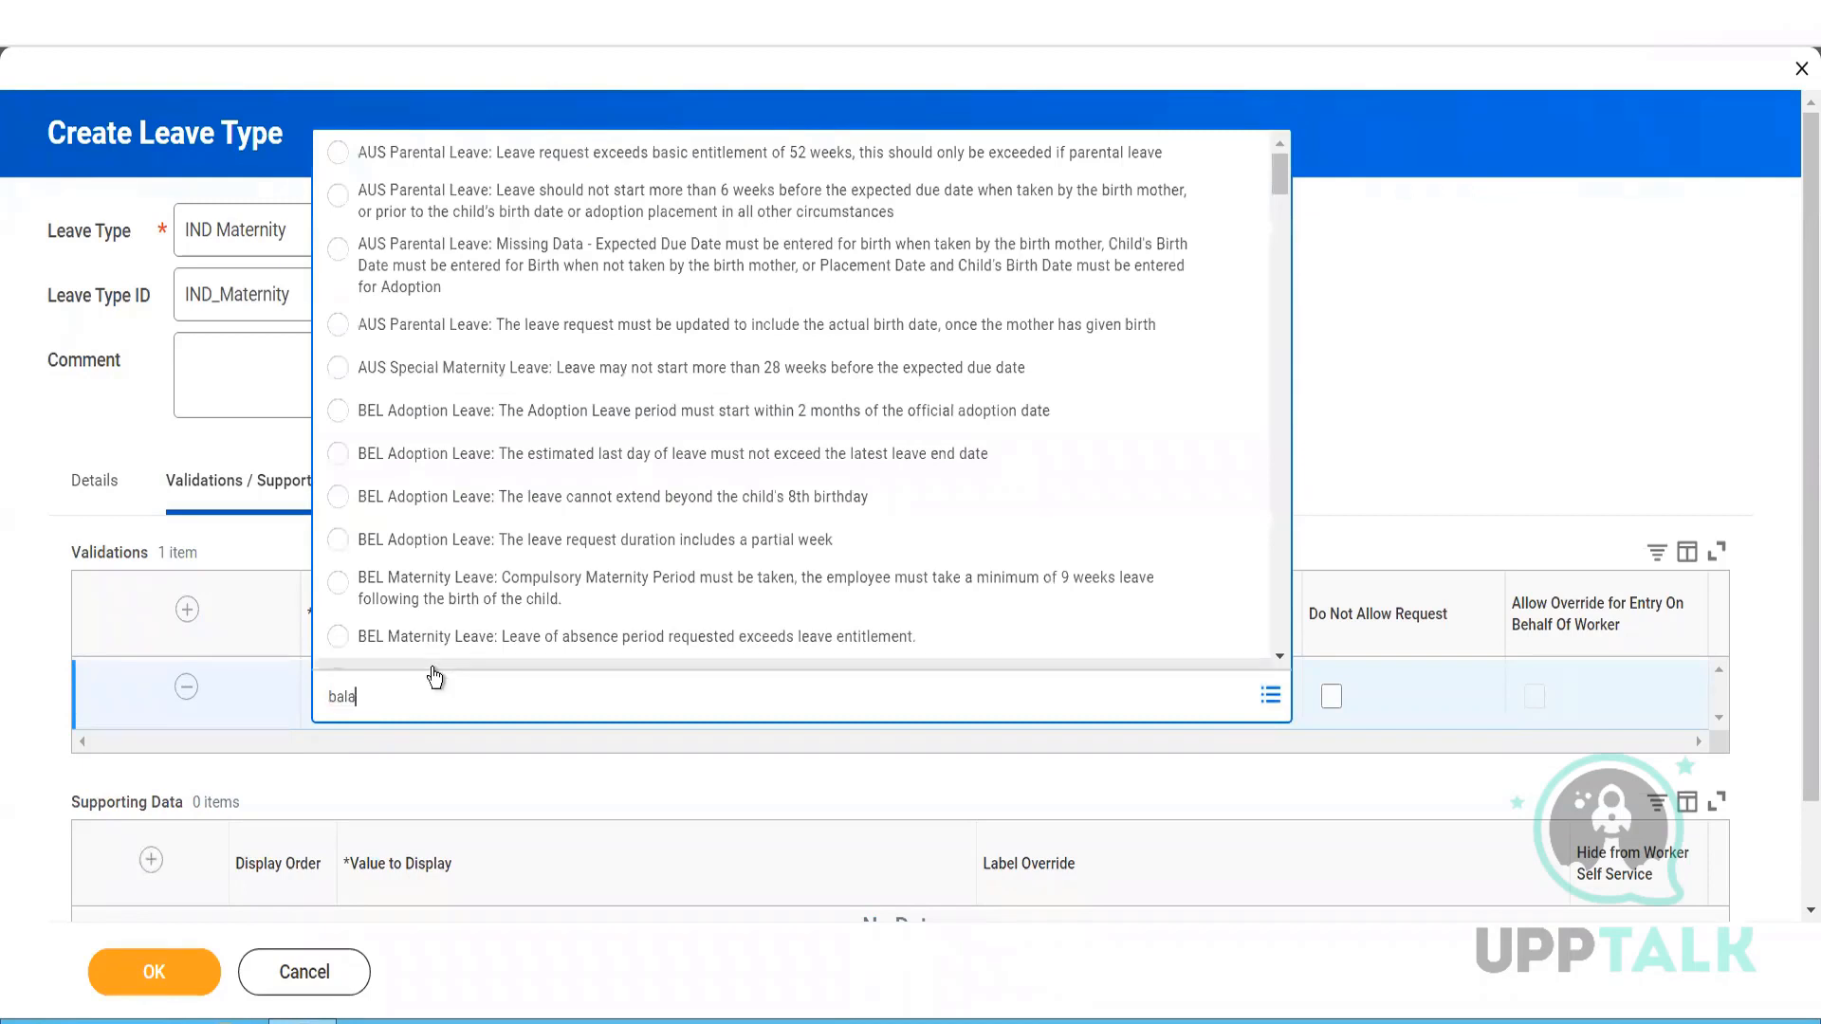
{"action": "type", "text": "ance exist"}
{"action": "key", "text": "Return"}
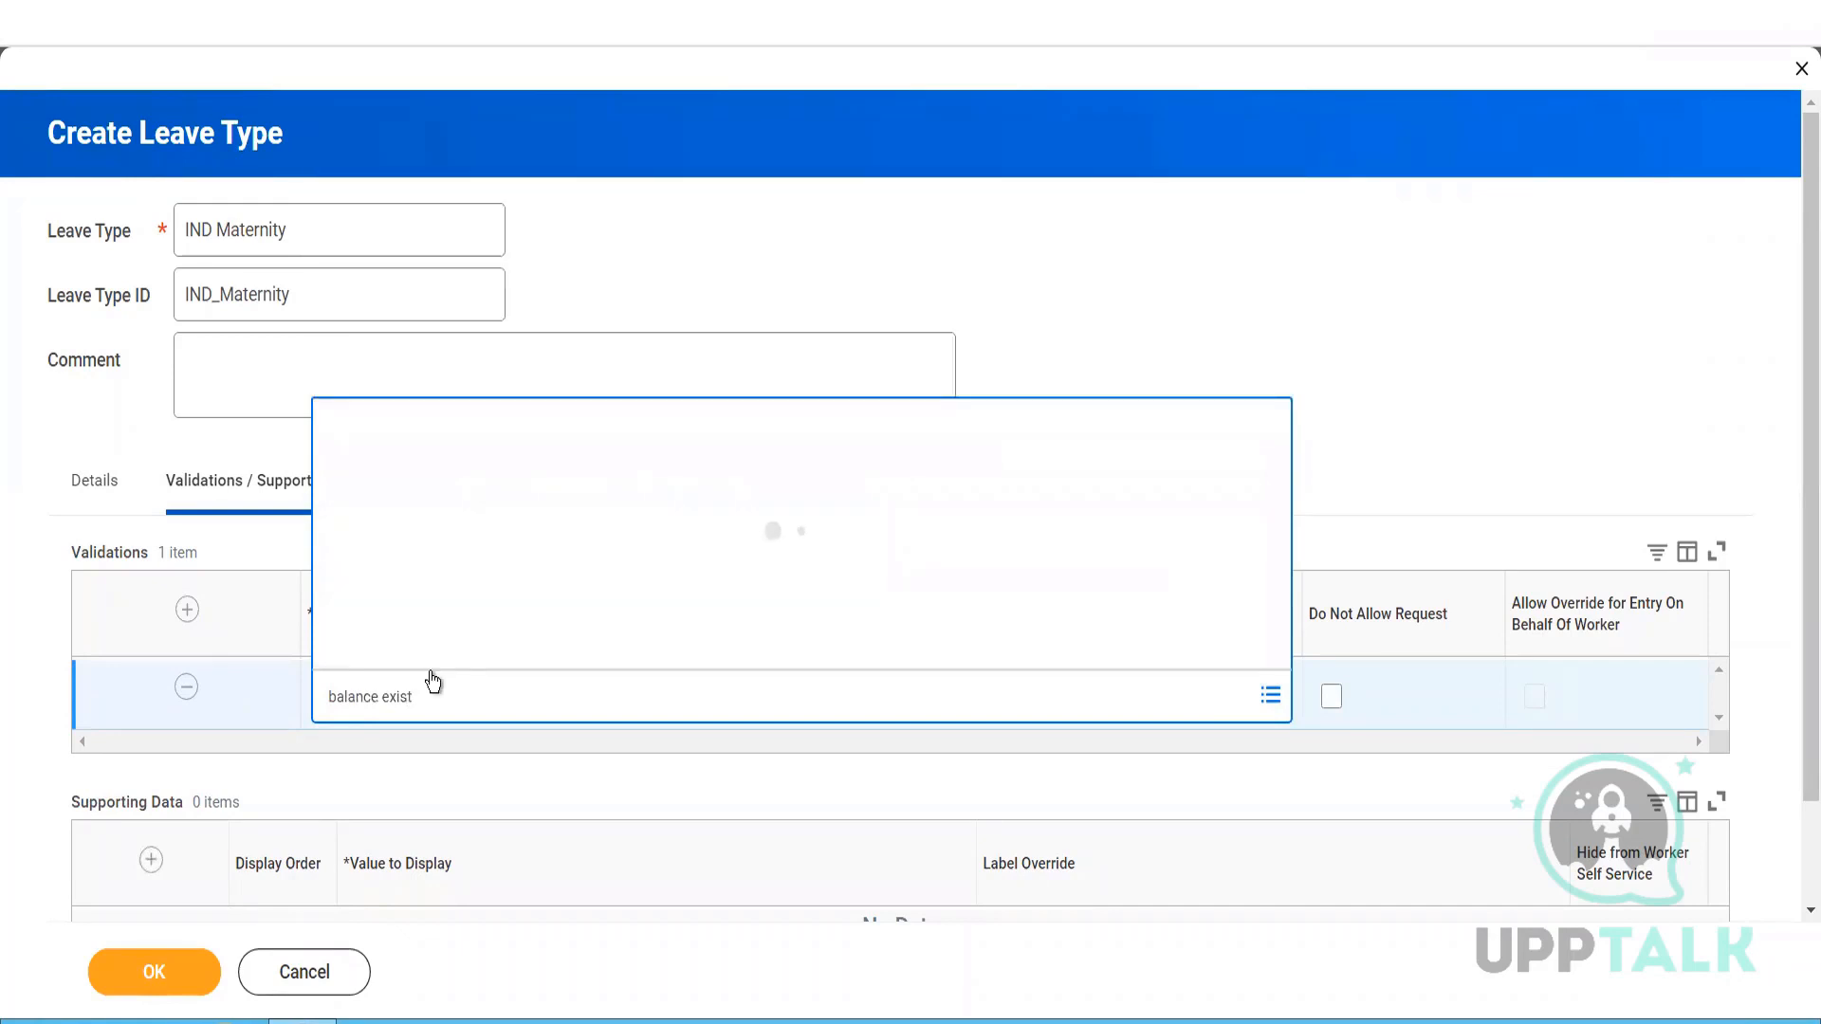
- Examine the Sufficient Balance Exists rule's validation message and rule conditions
{"action": "left_click", "coordinate": [554, 699]}
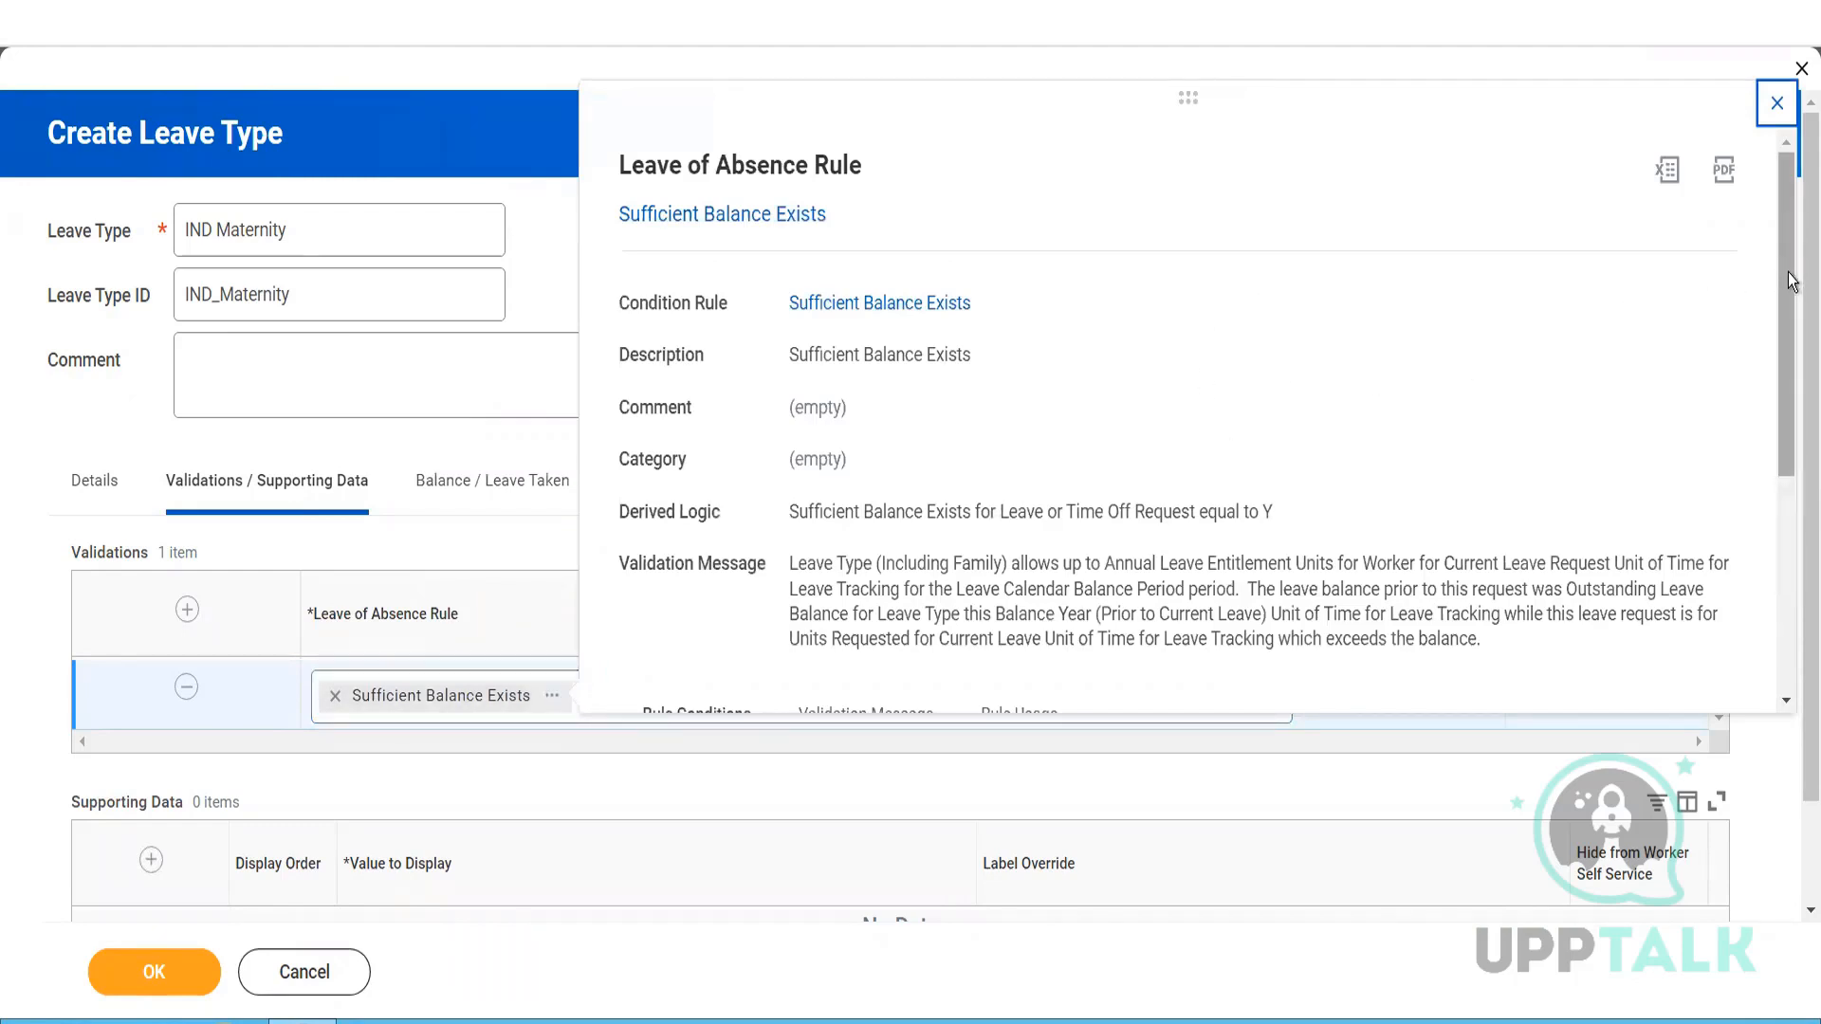
{"action": "left_click", "coordinate": [1783, 559]}
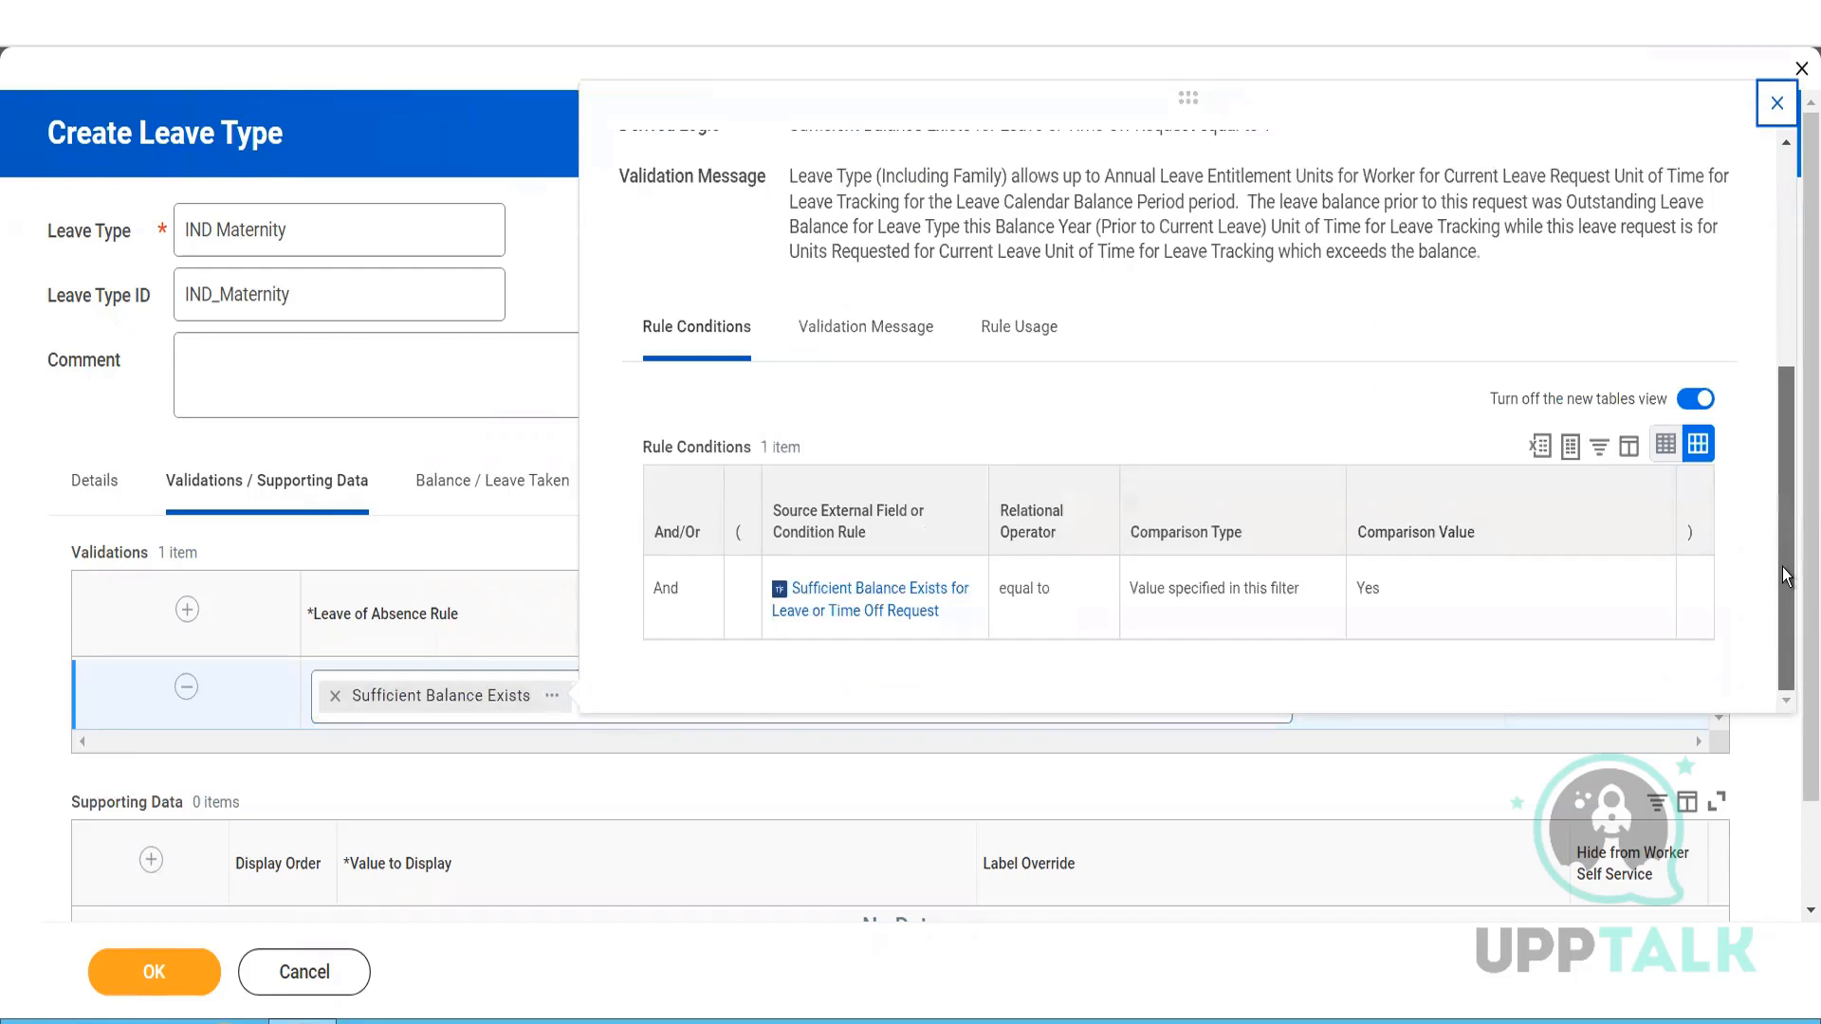
{"action": "scroll", "coordinate": [878, 216], "scroll_direction": "up", "scroll_amount": 5}
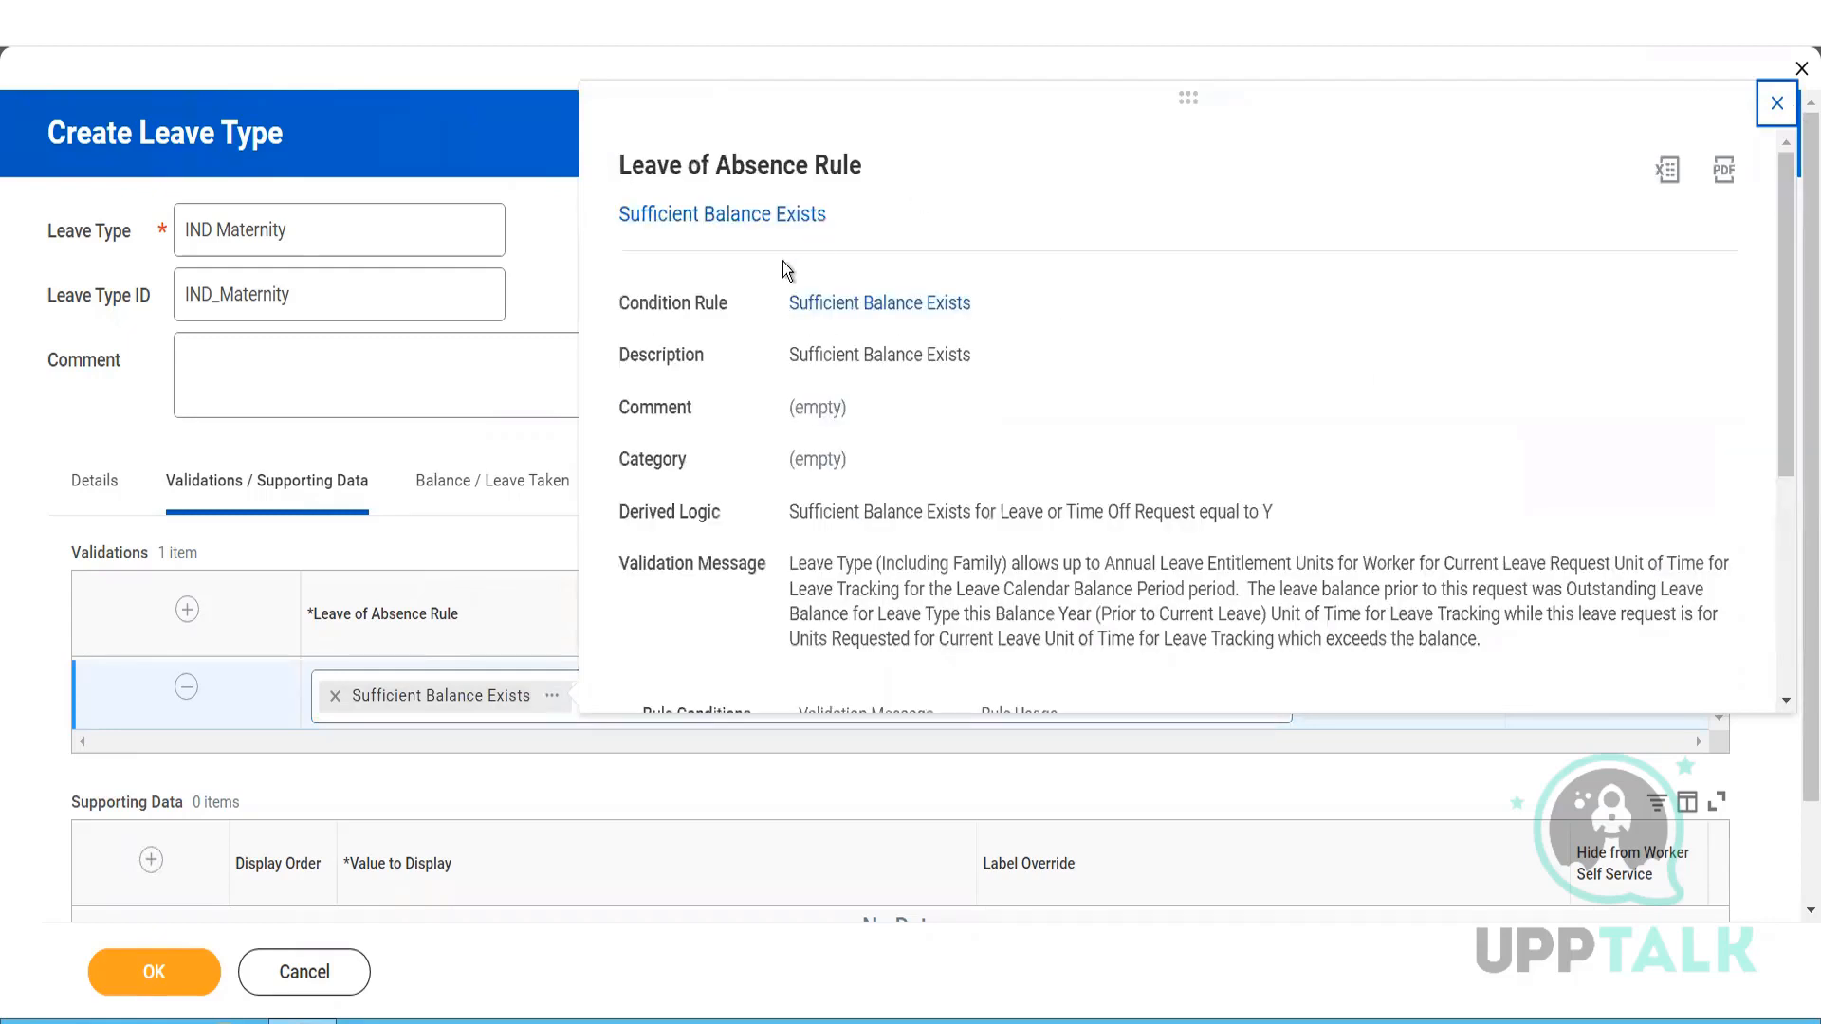
{"action": "left_click", "coordinate": [418, 543]}
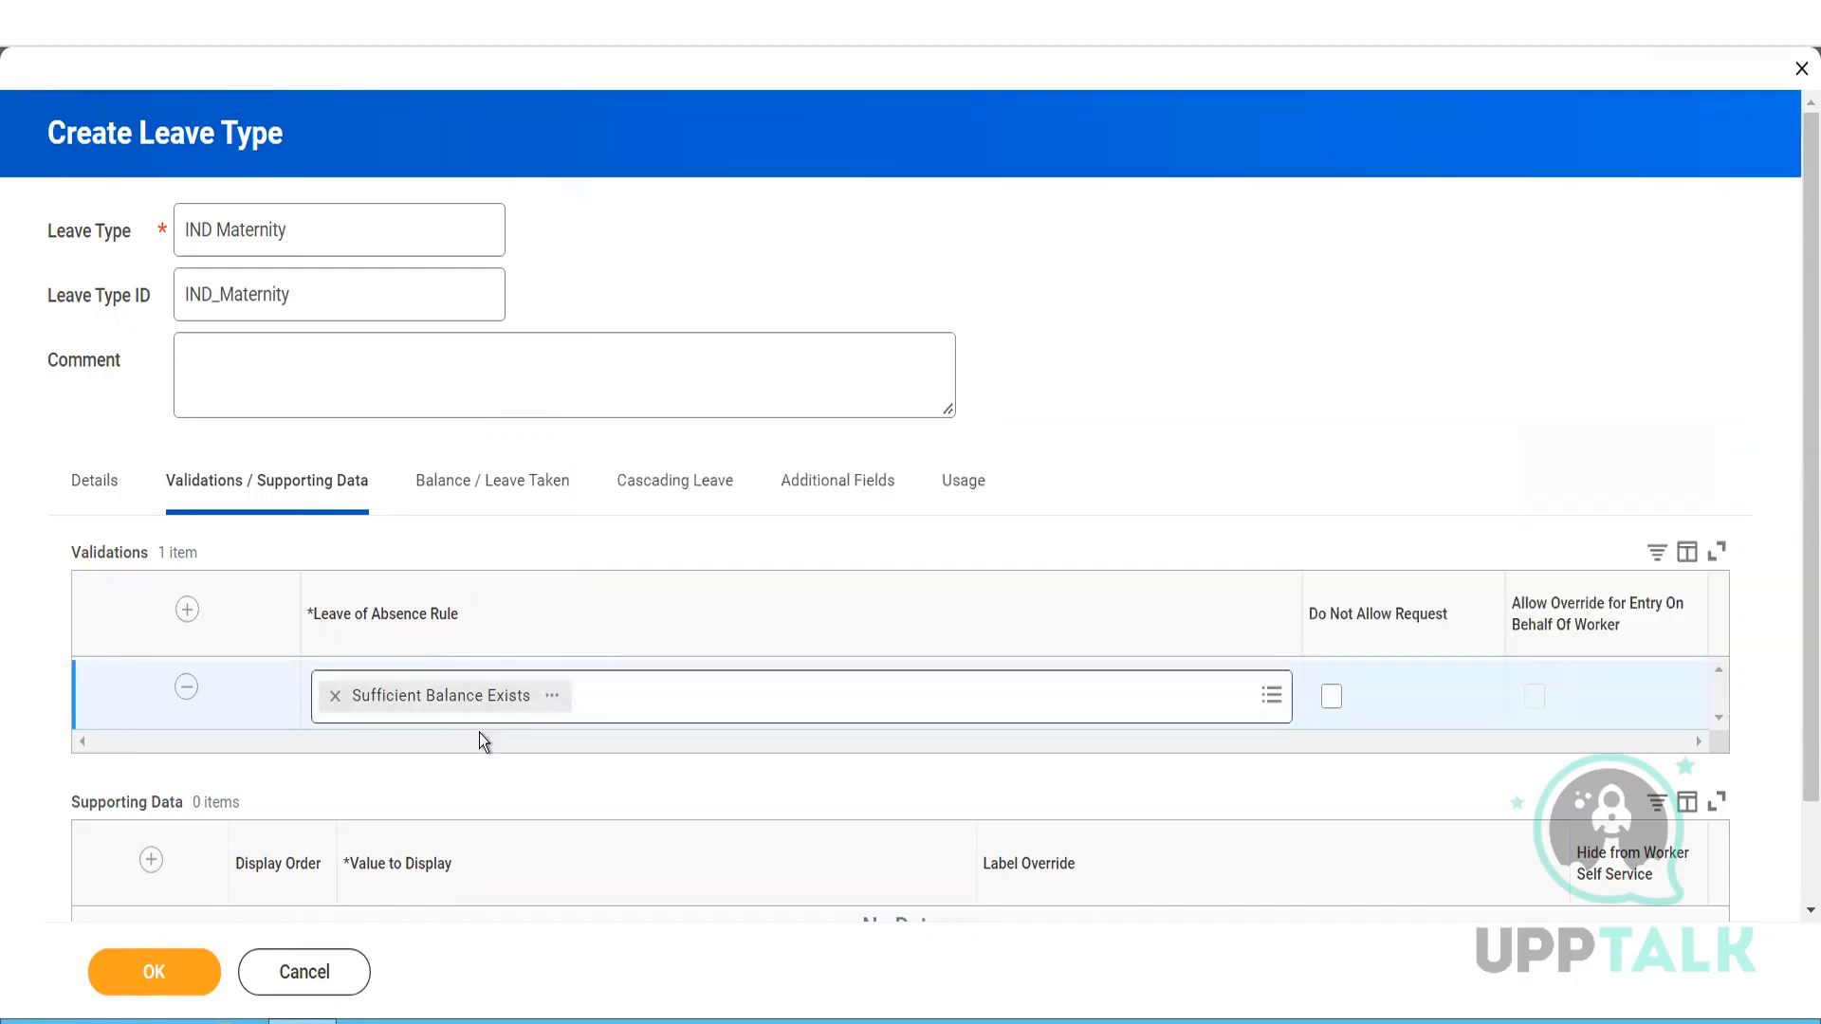
- Enable Do Not Allow Request and Allow Override for Entry On Behalf Of Worker for the Sufficient Balance Exists validation
{"action": "left_click", "coordinate": [1331, 698]}
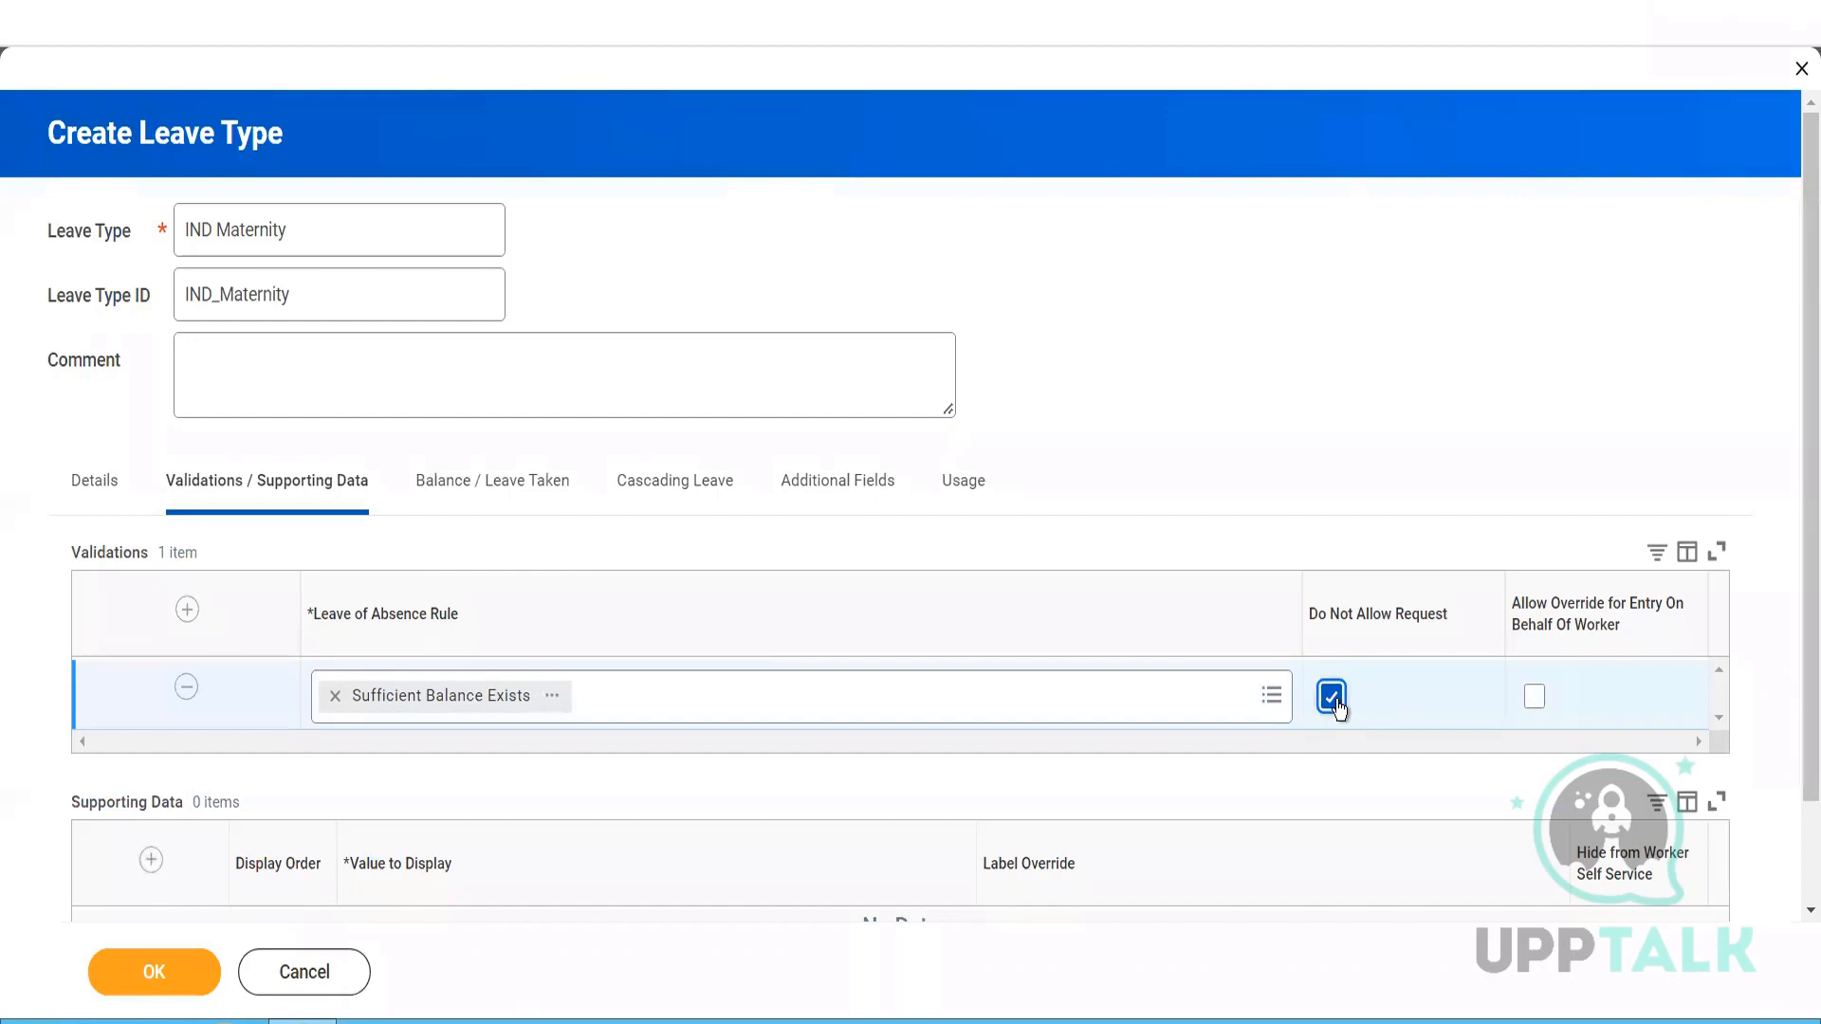
{"action": "left_click", "coordinate": [1331, 698]}
{"action": "left_click", "coordinate": [1332, 698]}
{"action": "left_click", "coordinate": [1331, 696]}
{"action": "left_click", "coordinate": [1332, 703]}
{"action": "left_click", "coordinate": [1534, 700]}
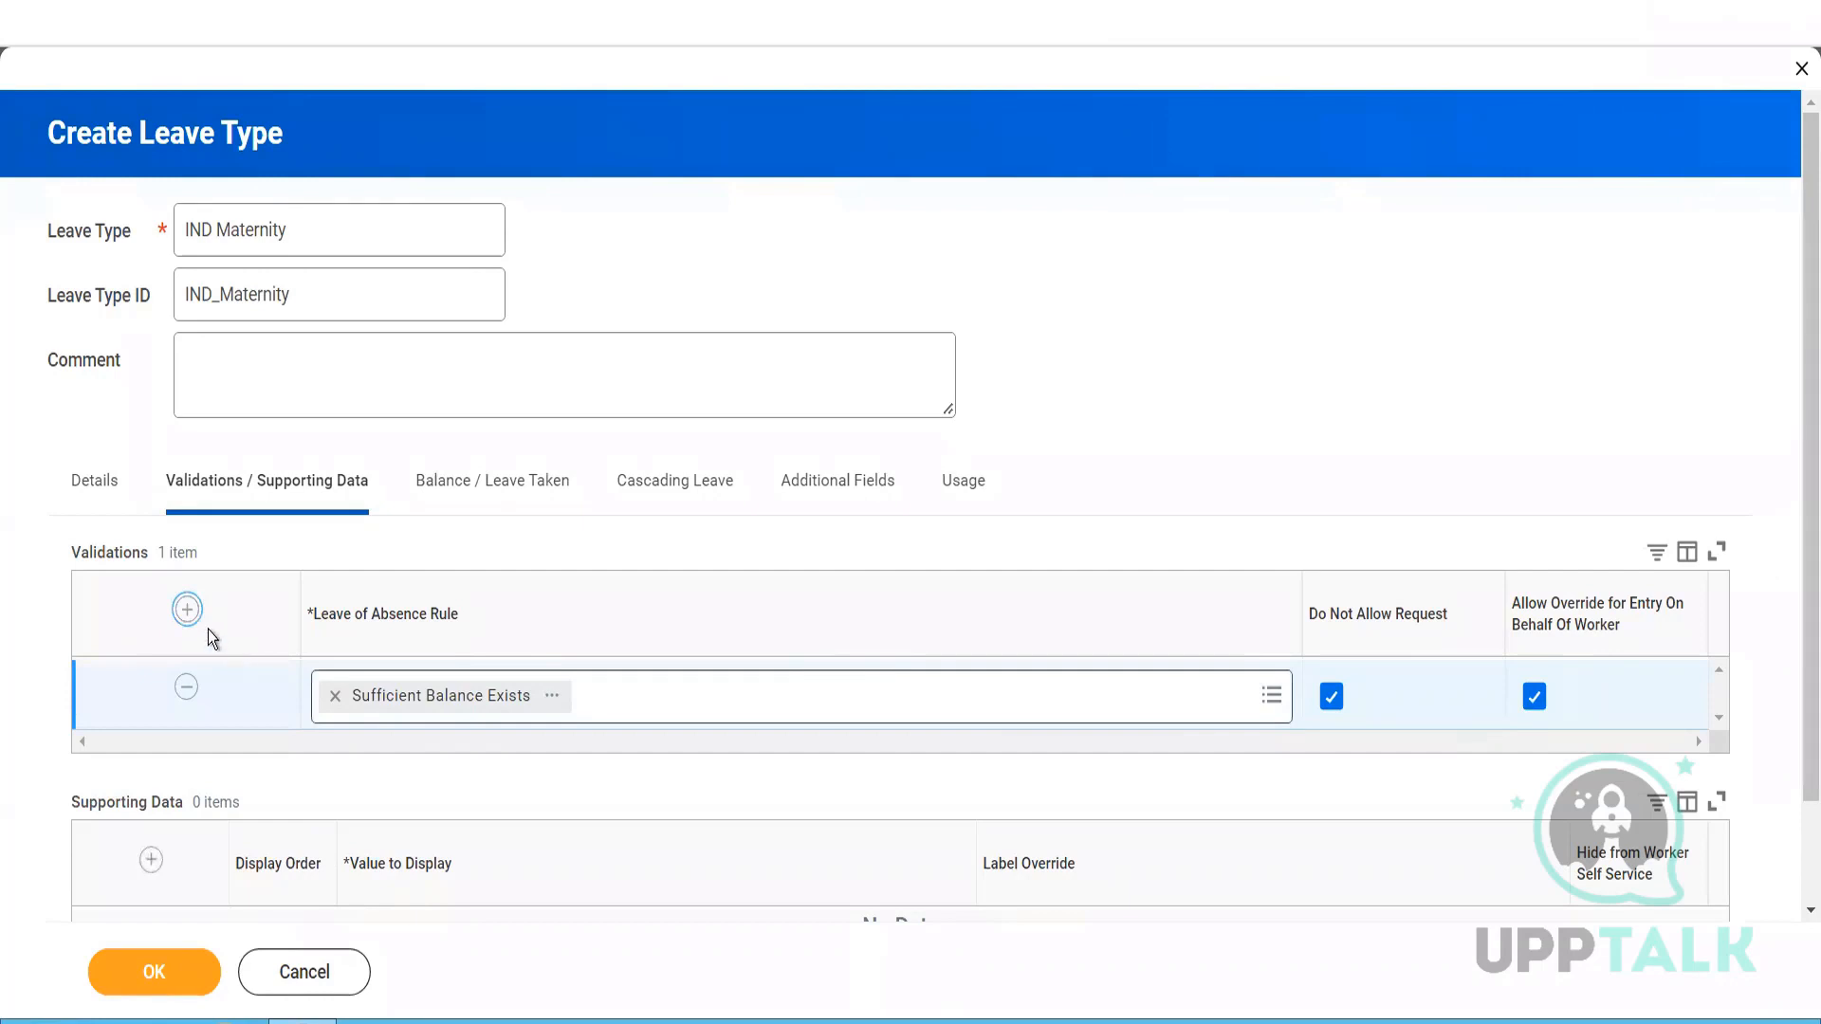
- Add a second validation row and examine the conditions of the AUS Parental Leave: Missing Data rule in a new browser tab
{"action": "left_click", "coordinate": [187, 608]}
{"action": "left_click", "coordinate": [603, 687]}
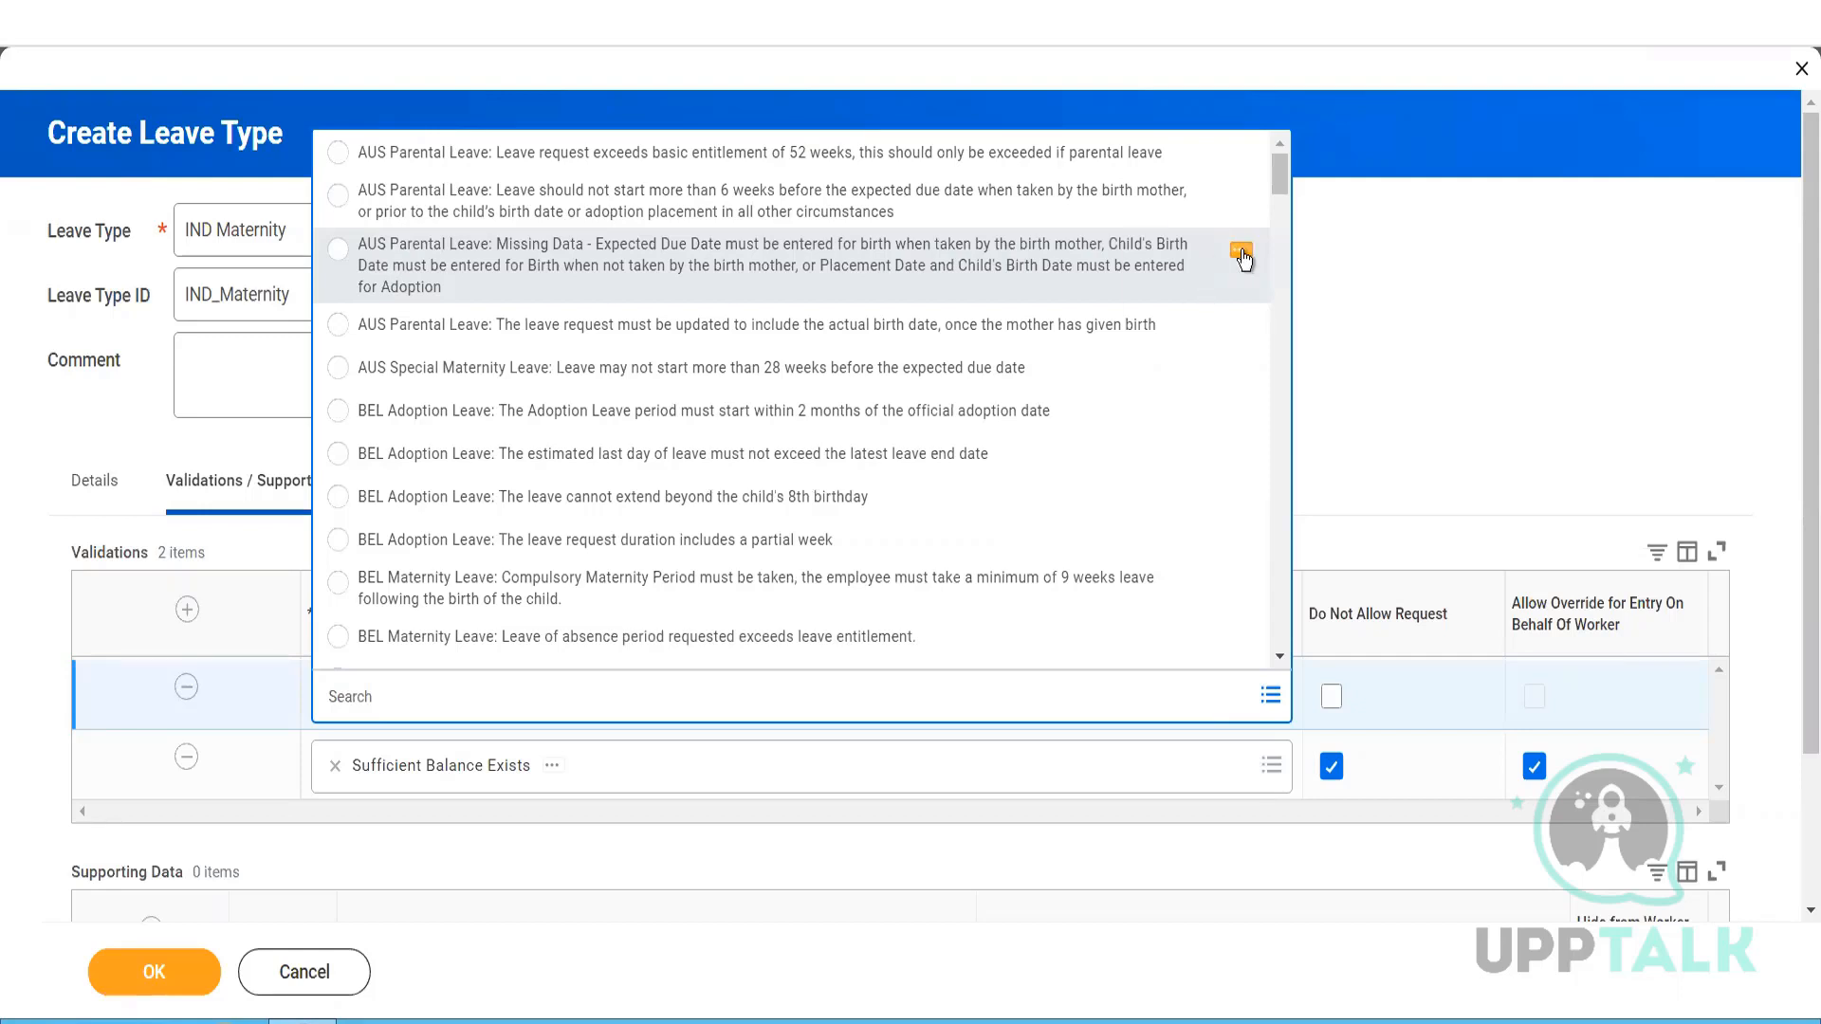
{"action": "left_click", "coordinate": [1241, 253]}
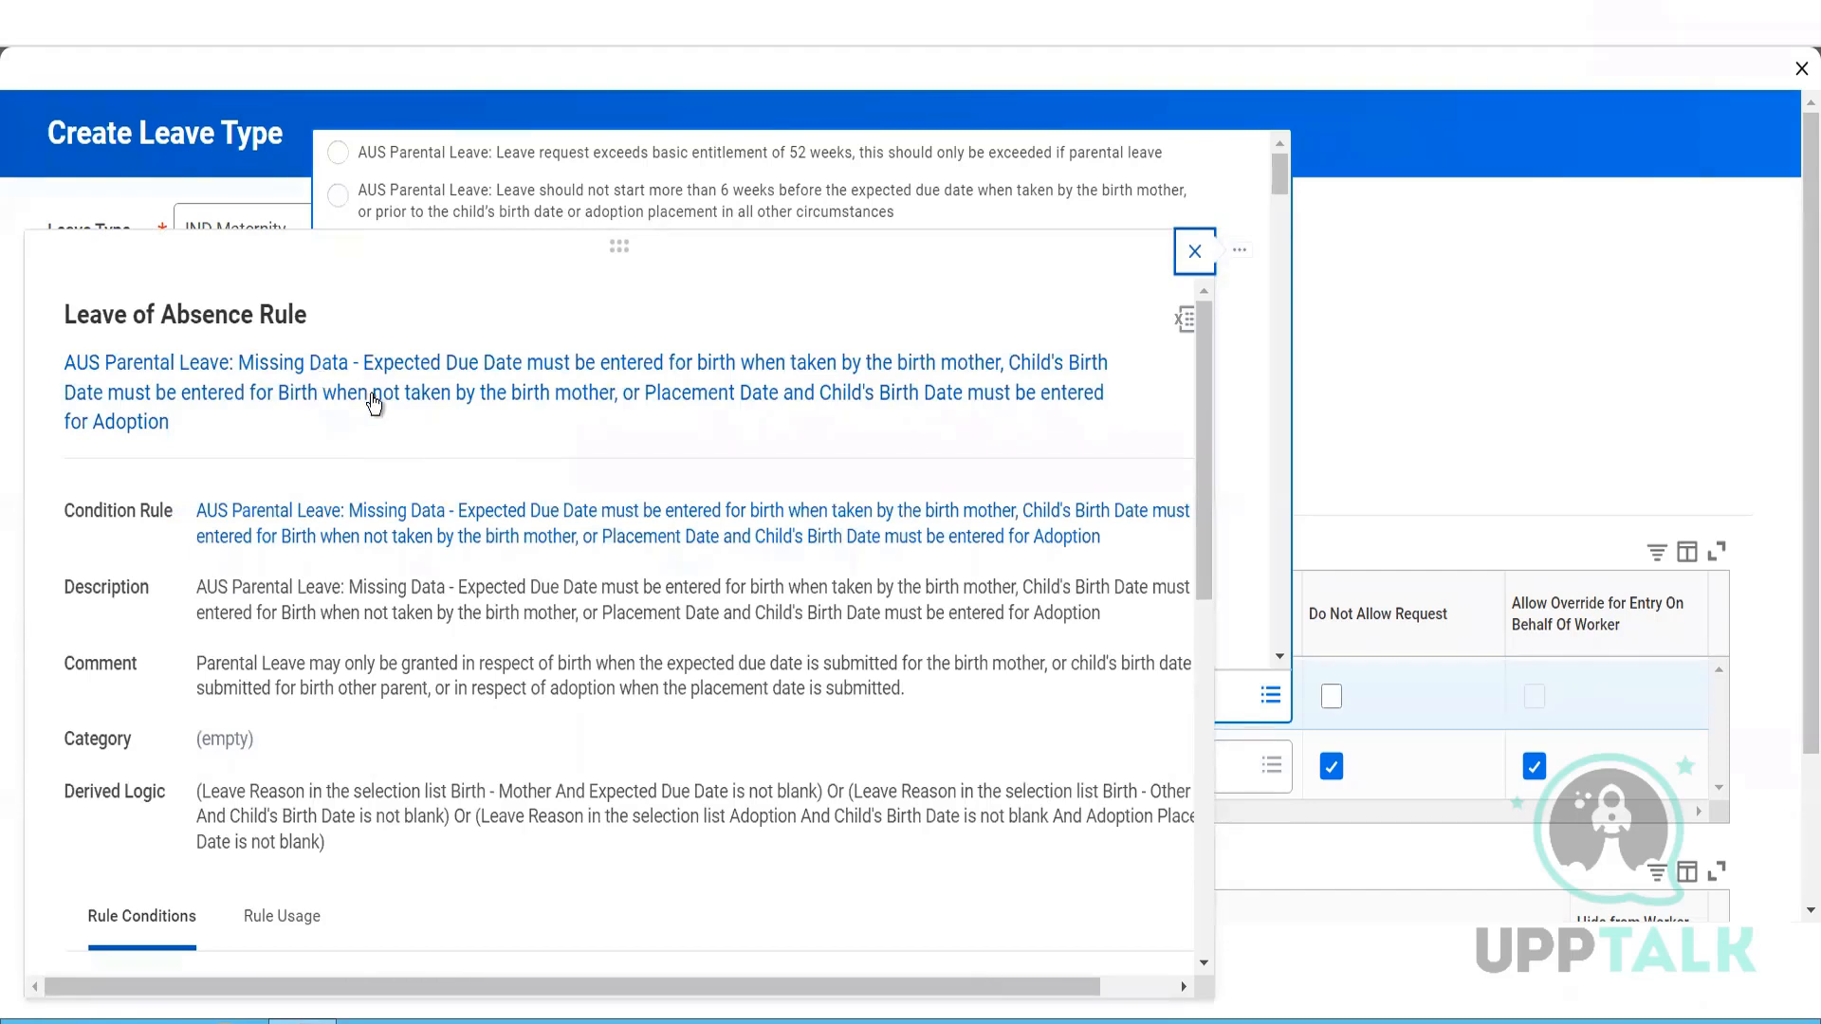
{"action": "right_click", "coordinate": [409, 416]}
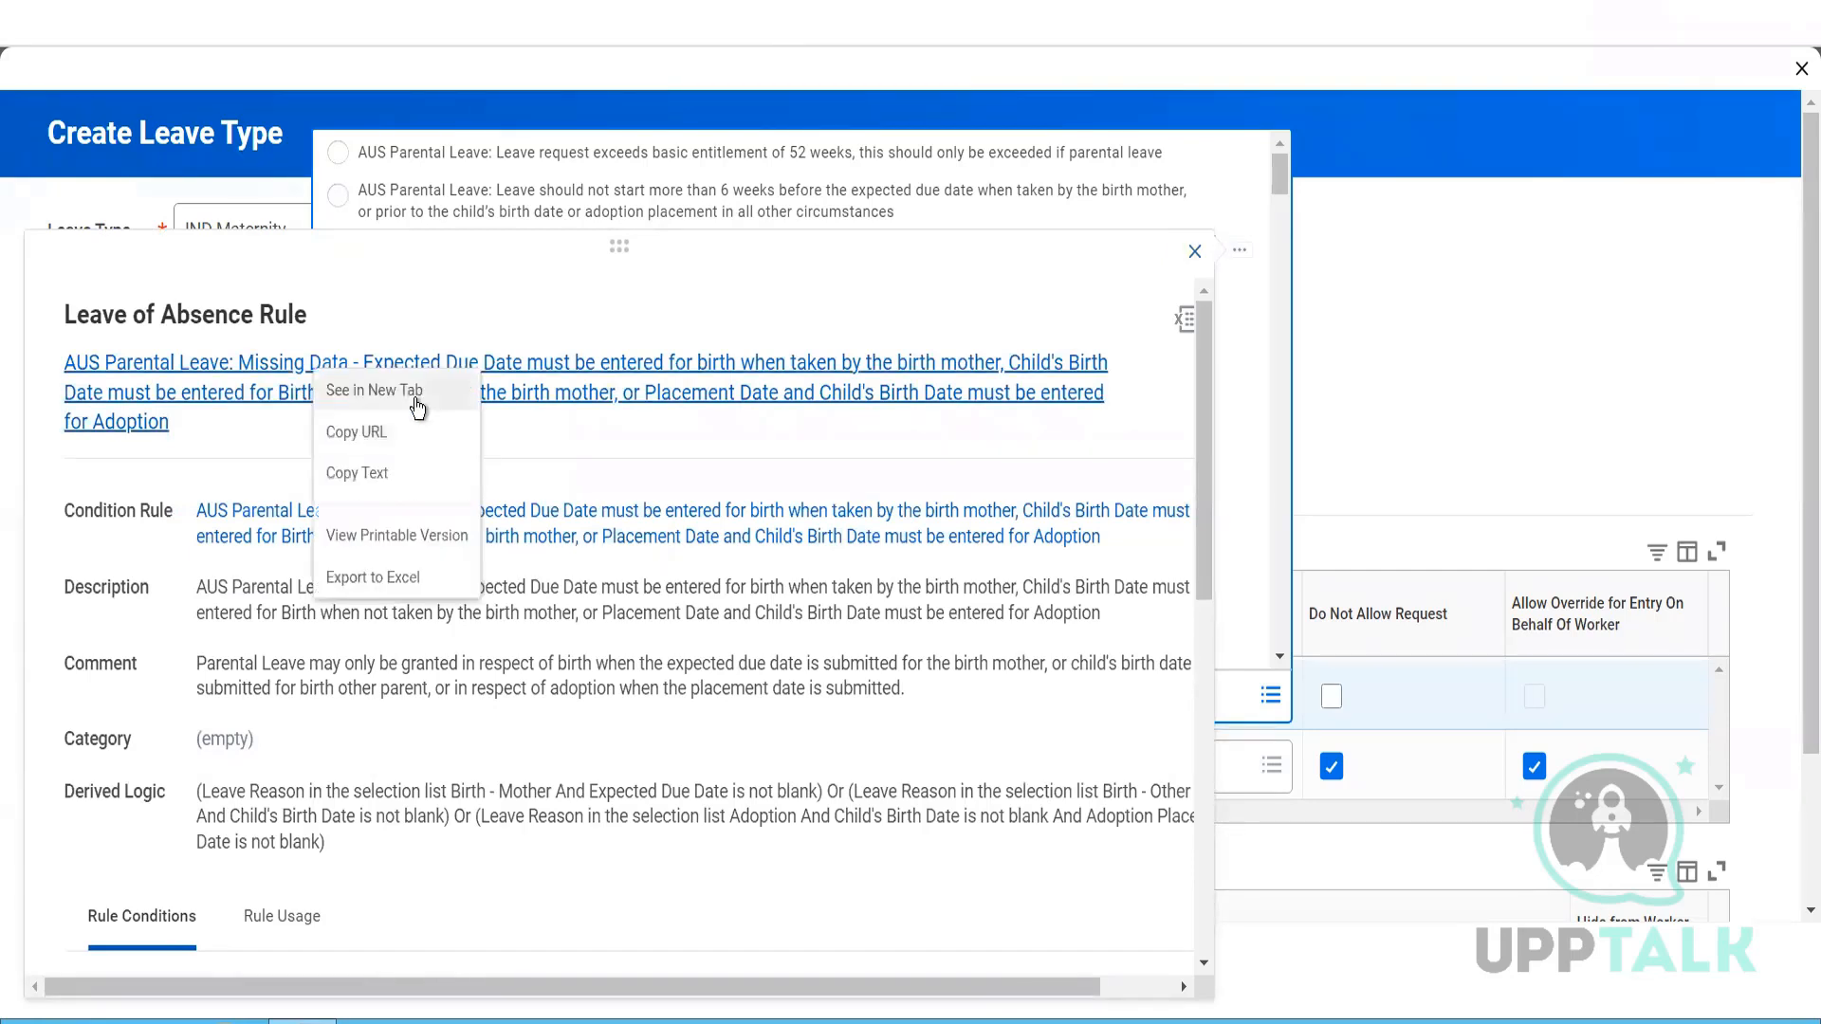
{"action": "left_click", "coordinate": [418, 408]}
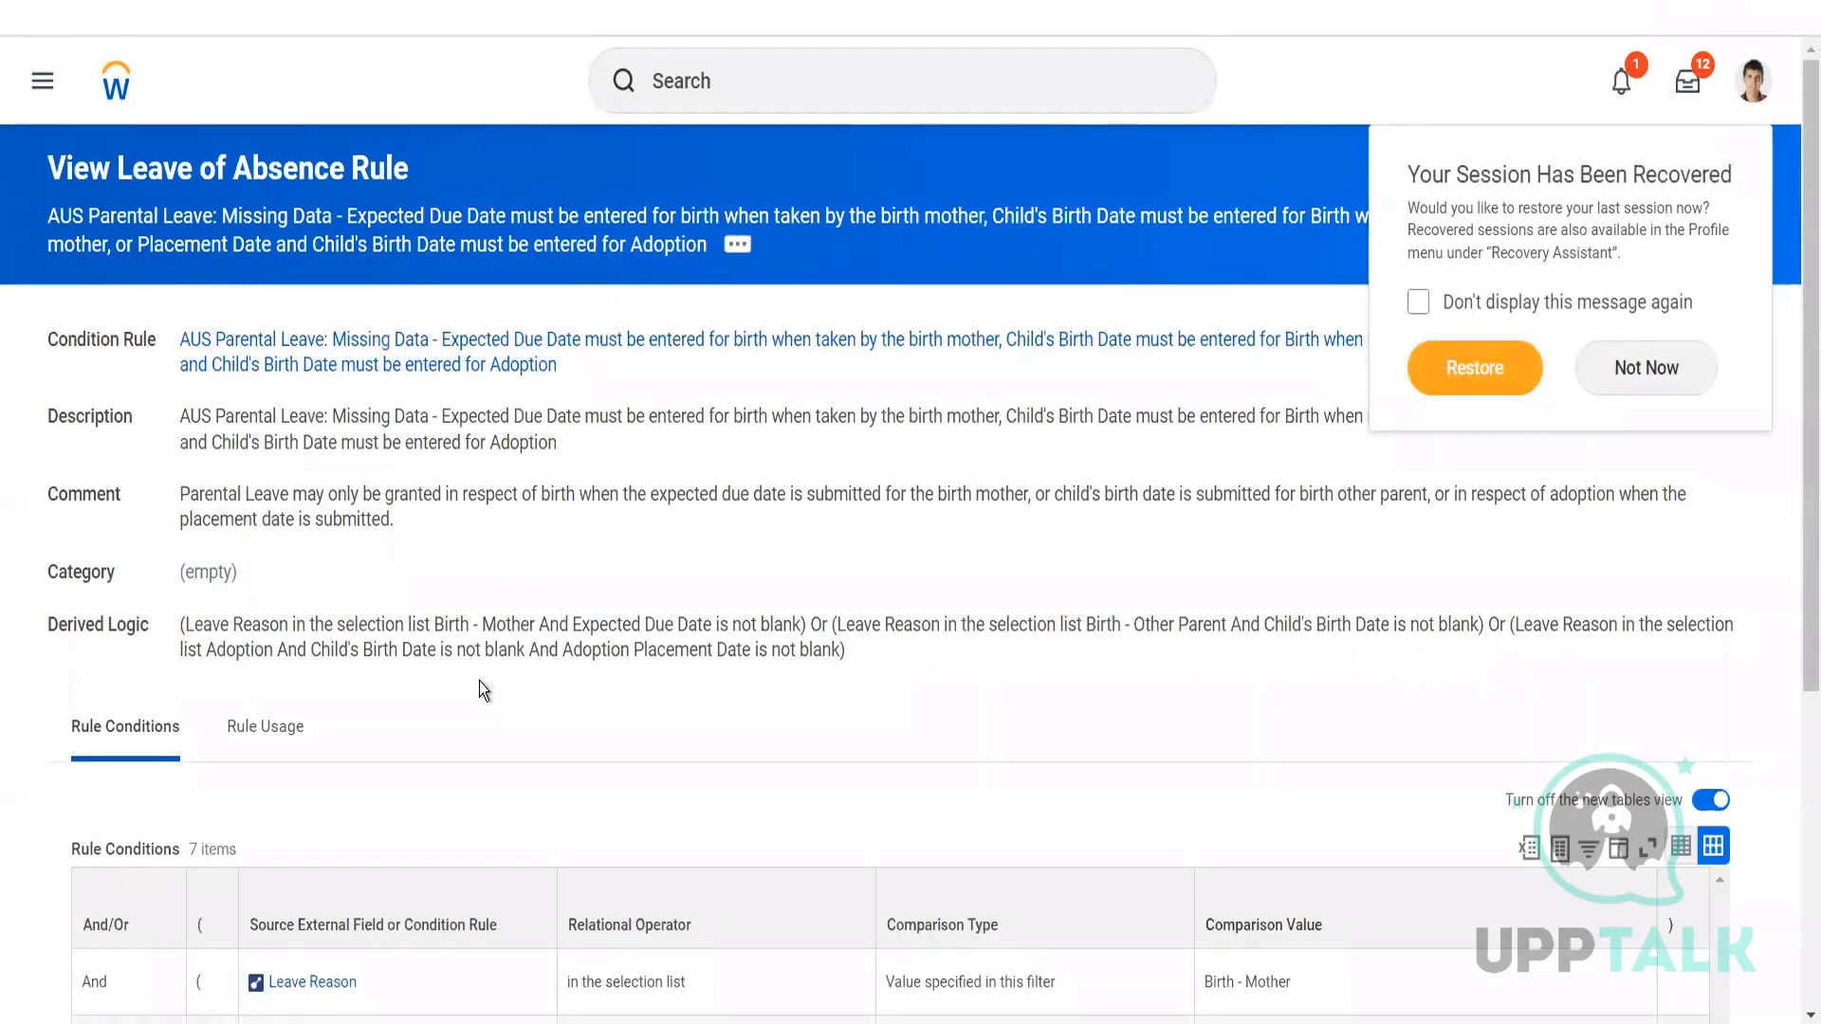
{"action": "scroll", "coordinate": [480, 681], "scroll_direction": "down", "scroll_amount": 4}
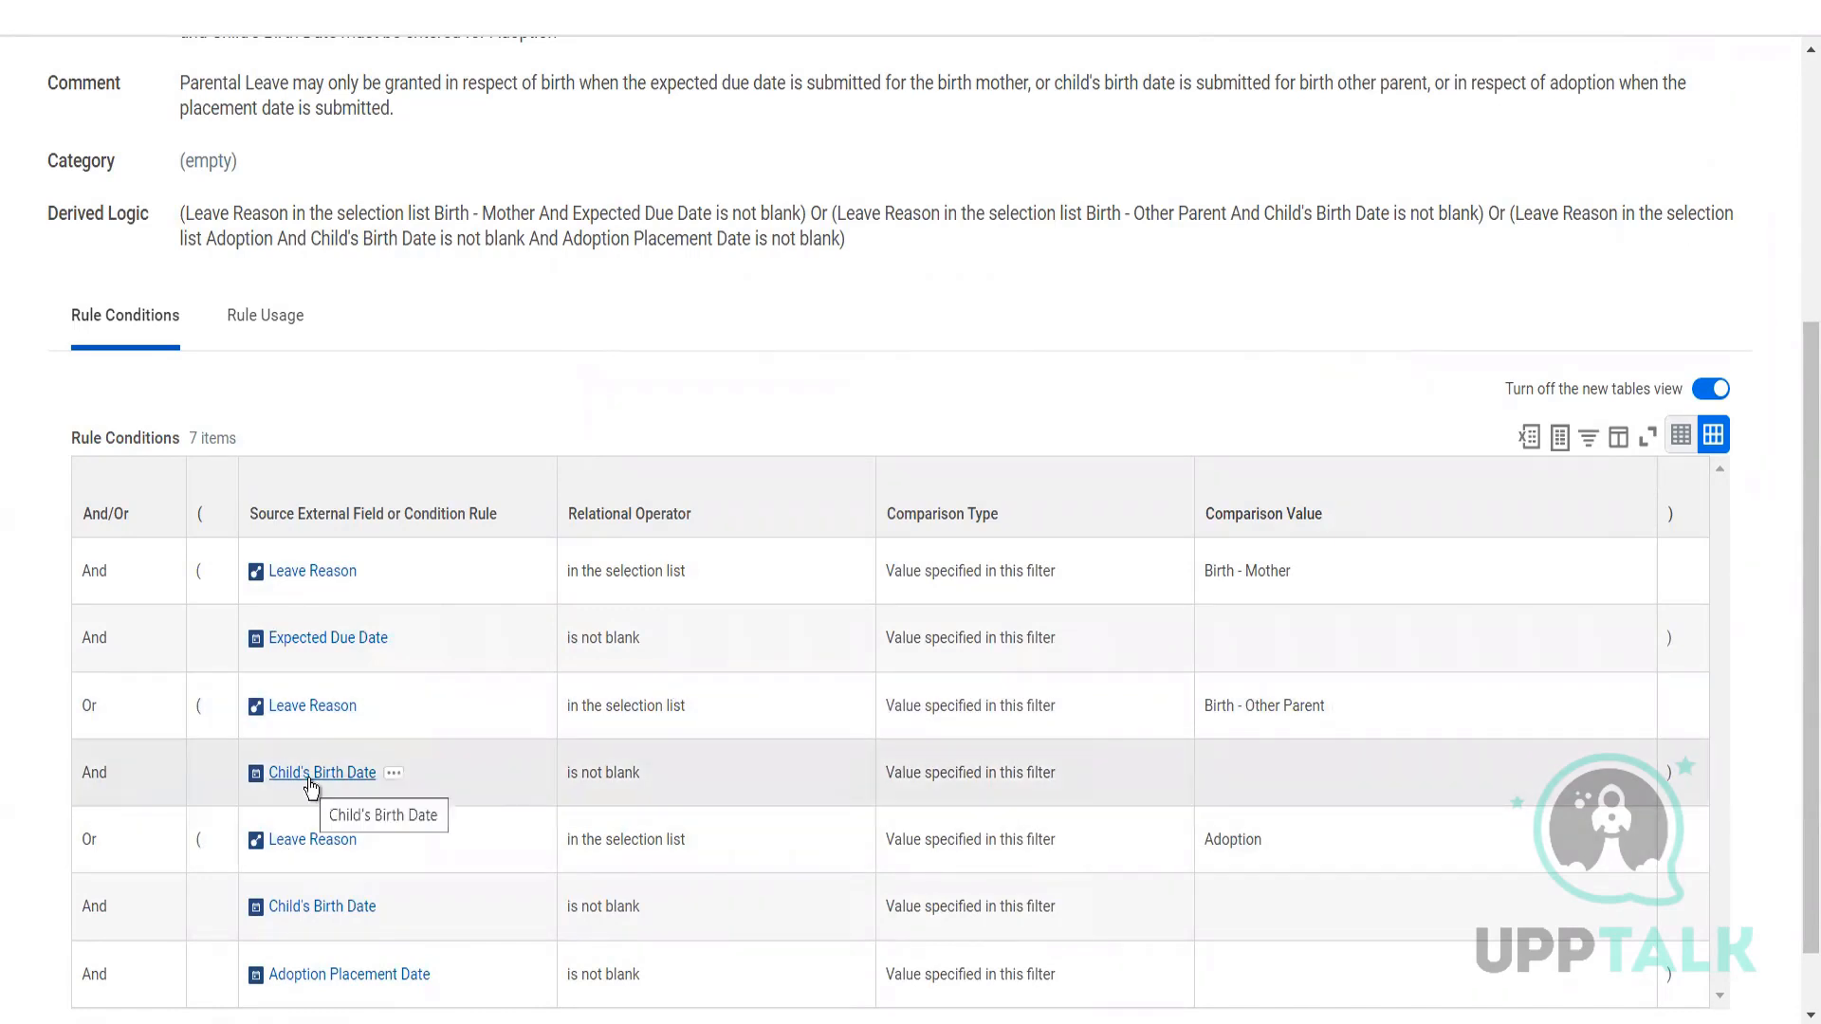
{"action": "scroll", "coordinate": [311, 785], "scroll_direction": "down", "scroll_amount": 1}
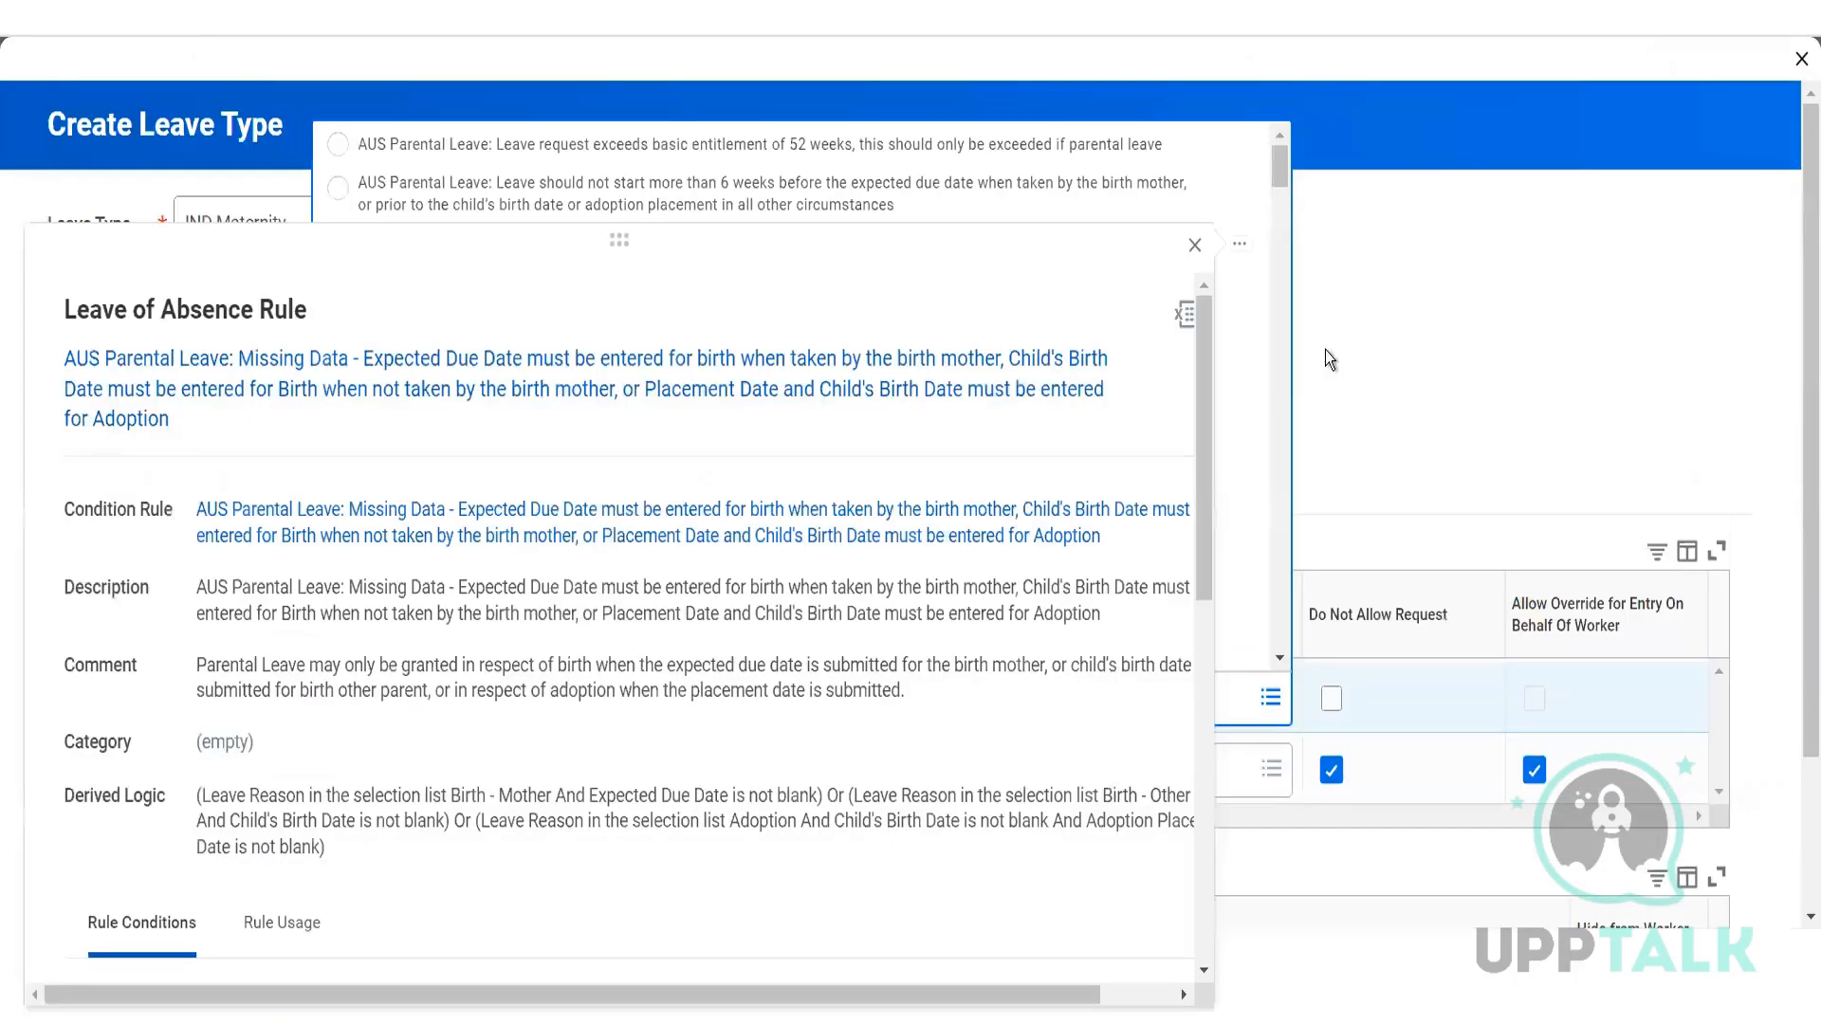
- Assign the AUS Parental Leave: Missing Data rule to the new validation, enabling Do Not Allow Request and Allow Override for Entry On Behalf Of Worker
{"action": "left_click", "coordinate": [1427, 384]}
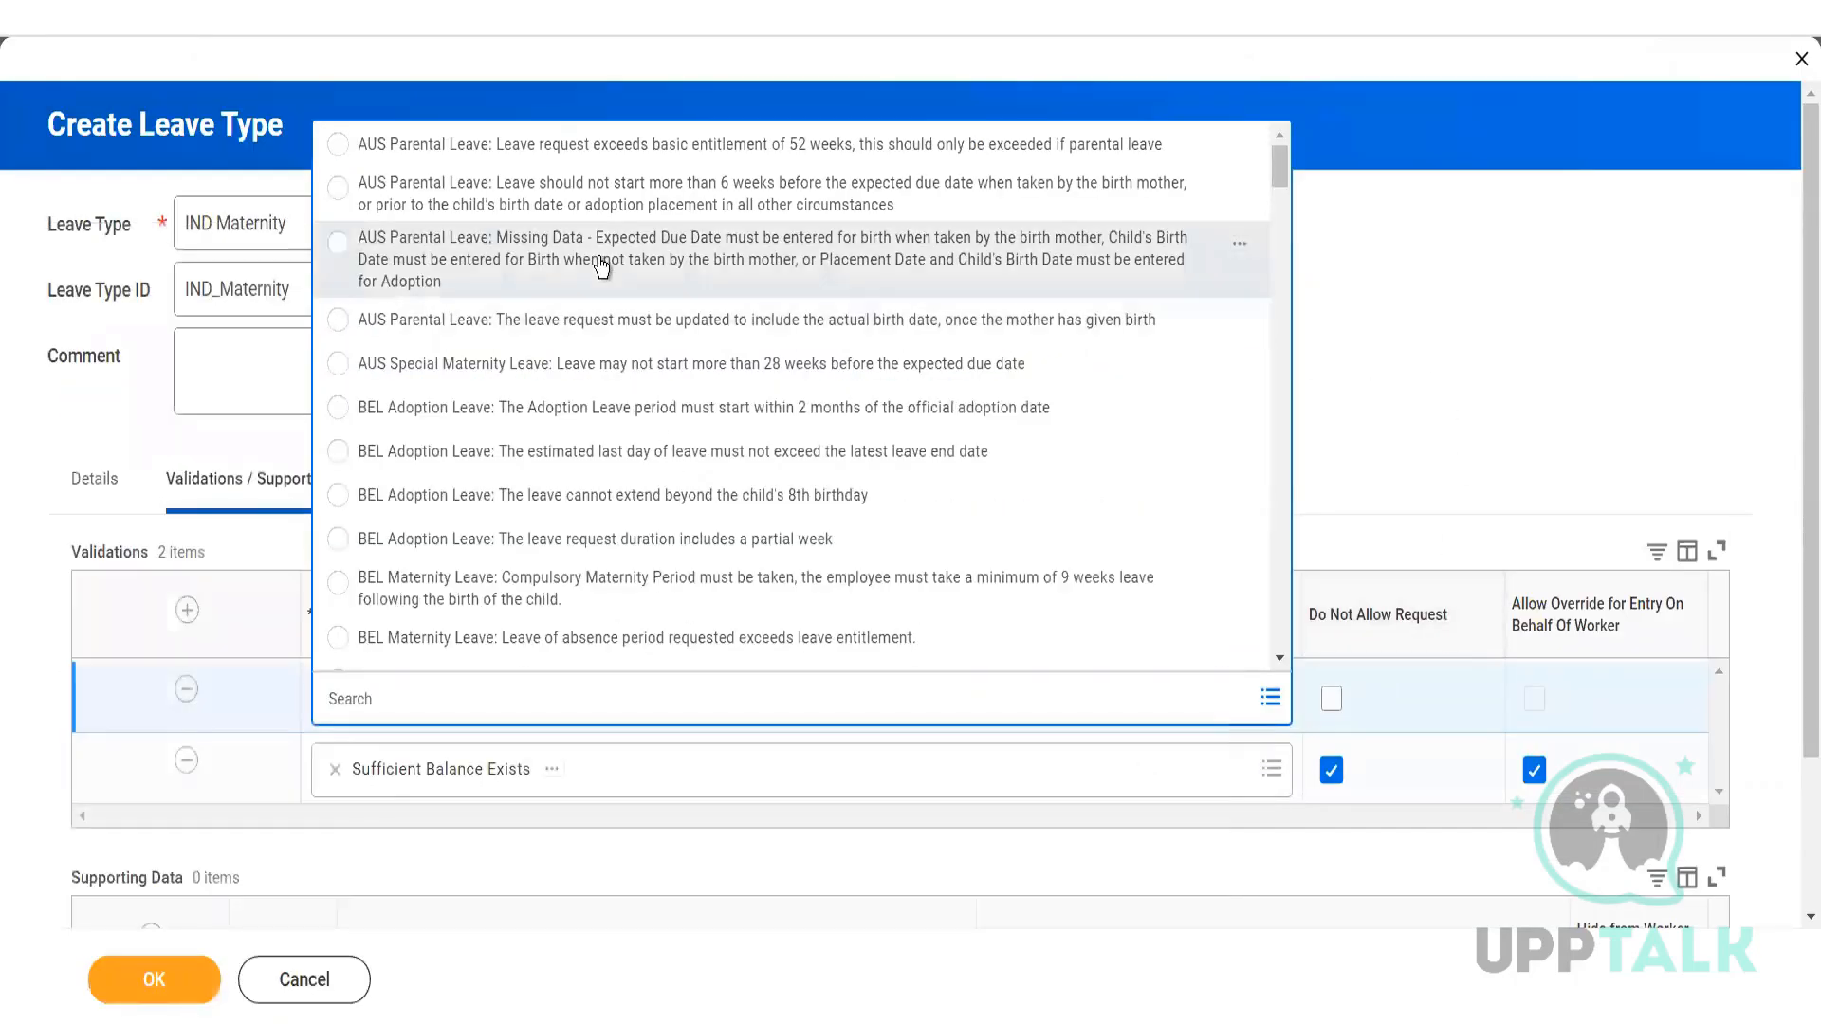
{"action": "left_click", "coordinate": [932, 470]}
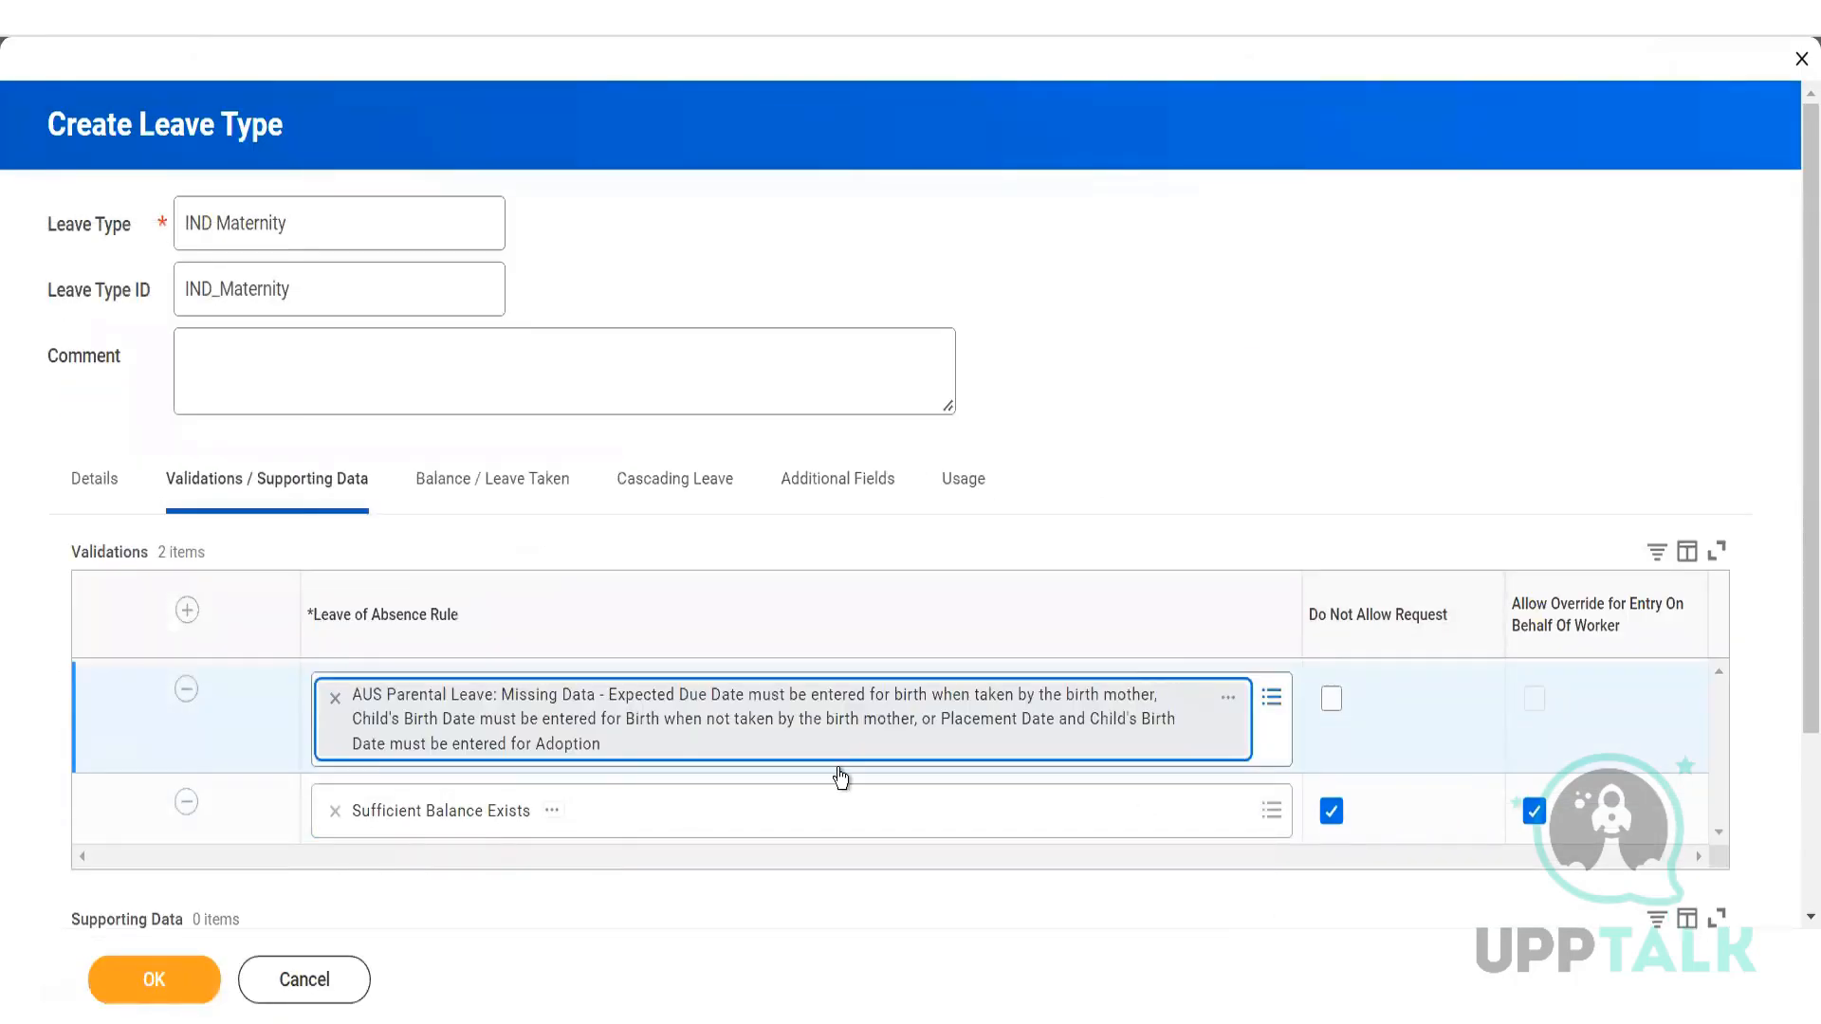
{"action": "left_click", "coordinate": [1331, 698]}
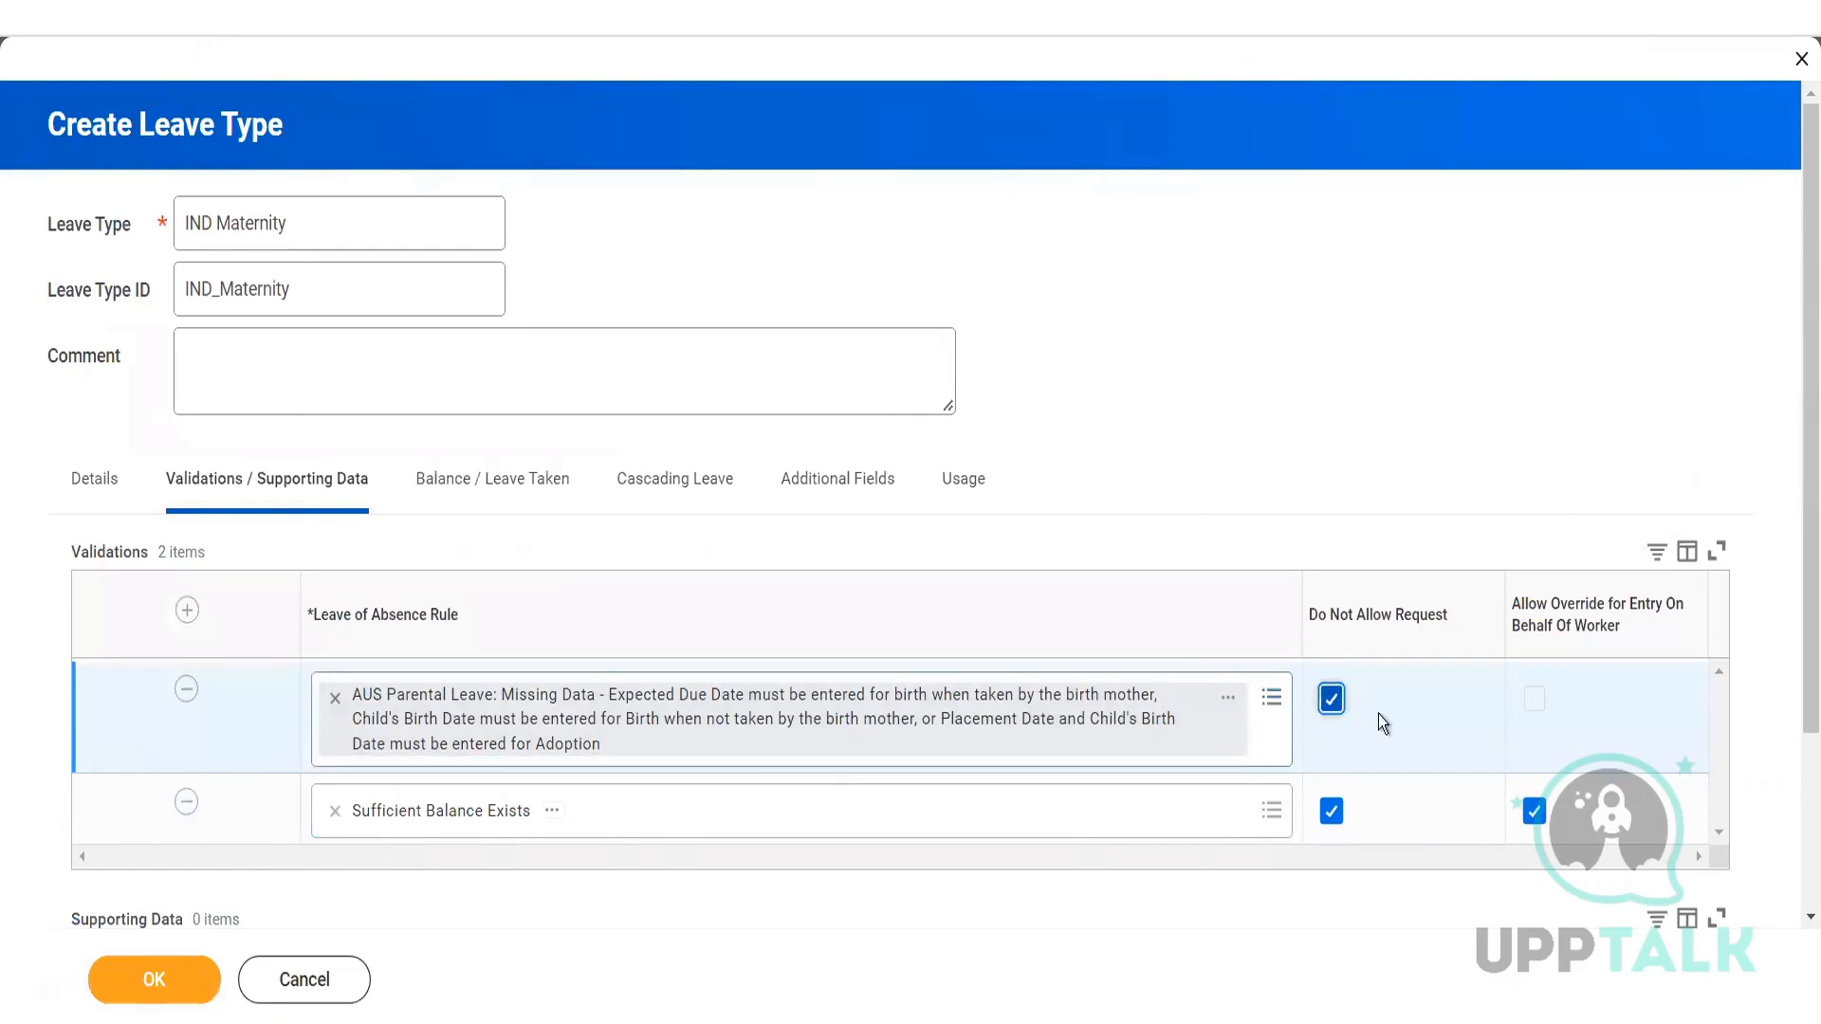
{"action": "left_click", "coordinate": [1534, 699]}
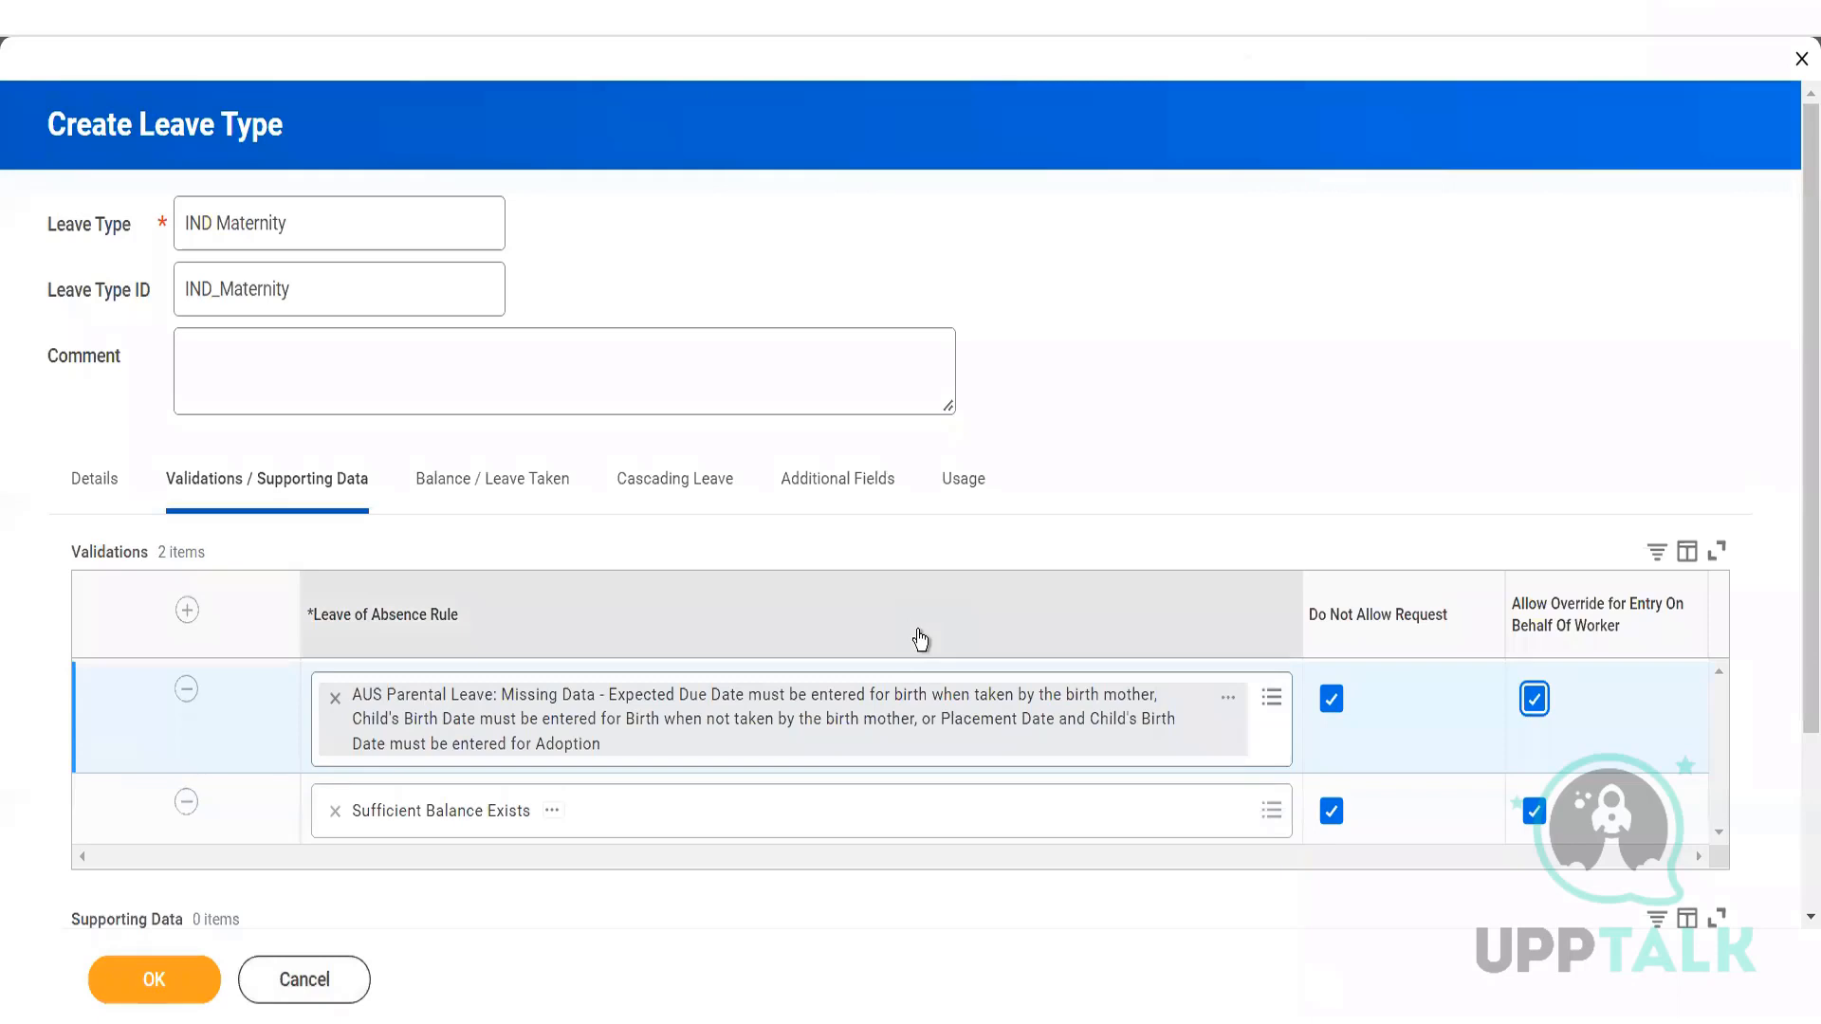
- Add a supporting data row displaying FRA: Total Adoption Leave Entitlement in Days, found by searching for "Total enti"
{"action": "scroll", "coordinate": [972, 486], "scroll_direction": "down", "scroll_amount": 3}
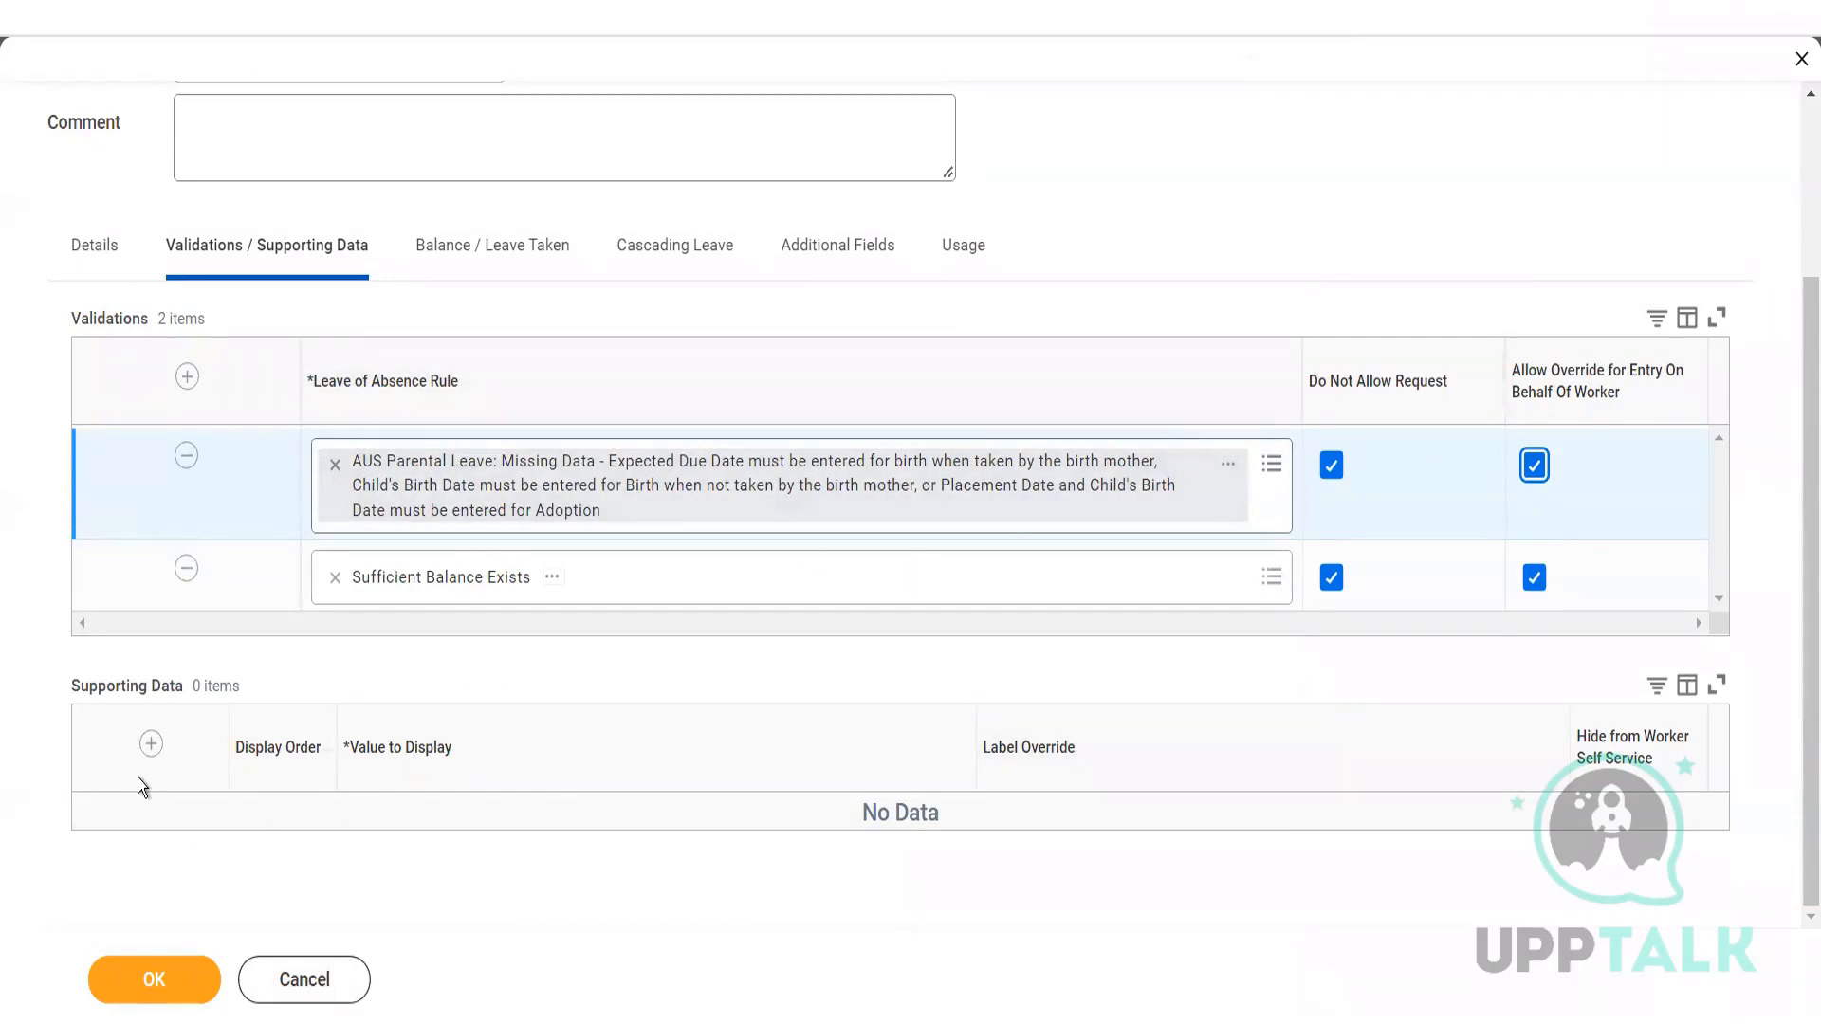
{"action": "left_click", "coordinate": [150, 744]}
{"action": "left_click", "coordinate": [518, 844]}
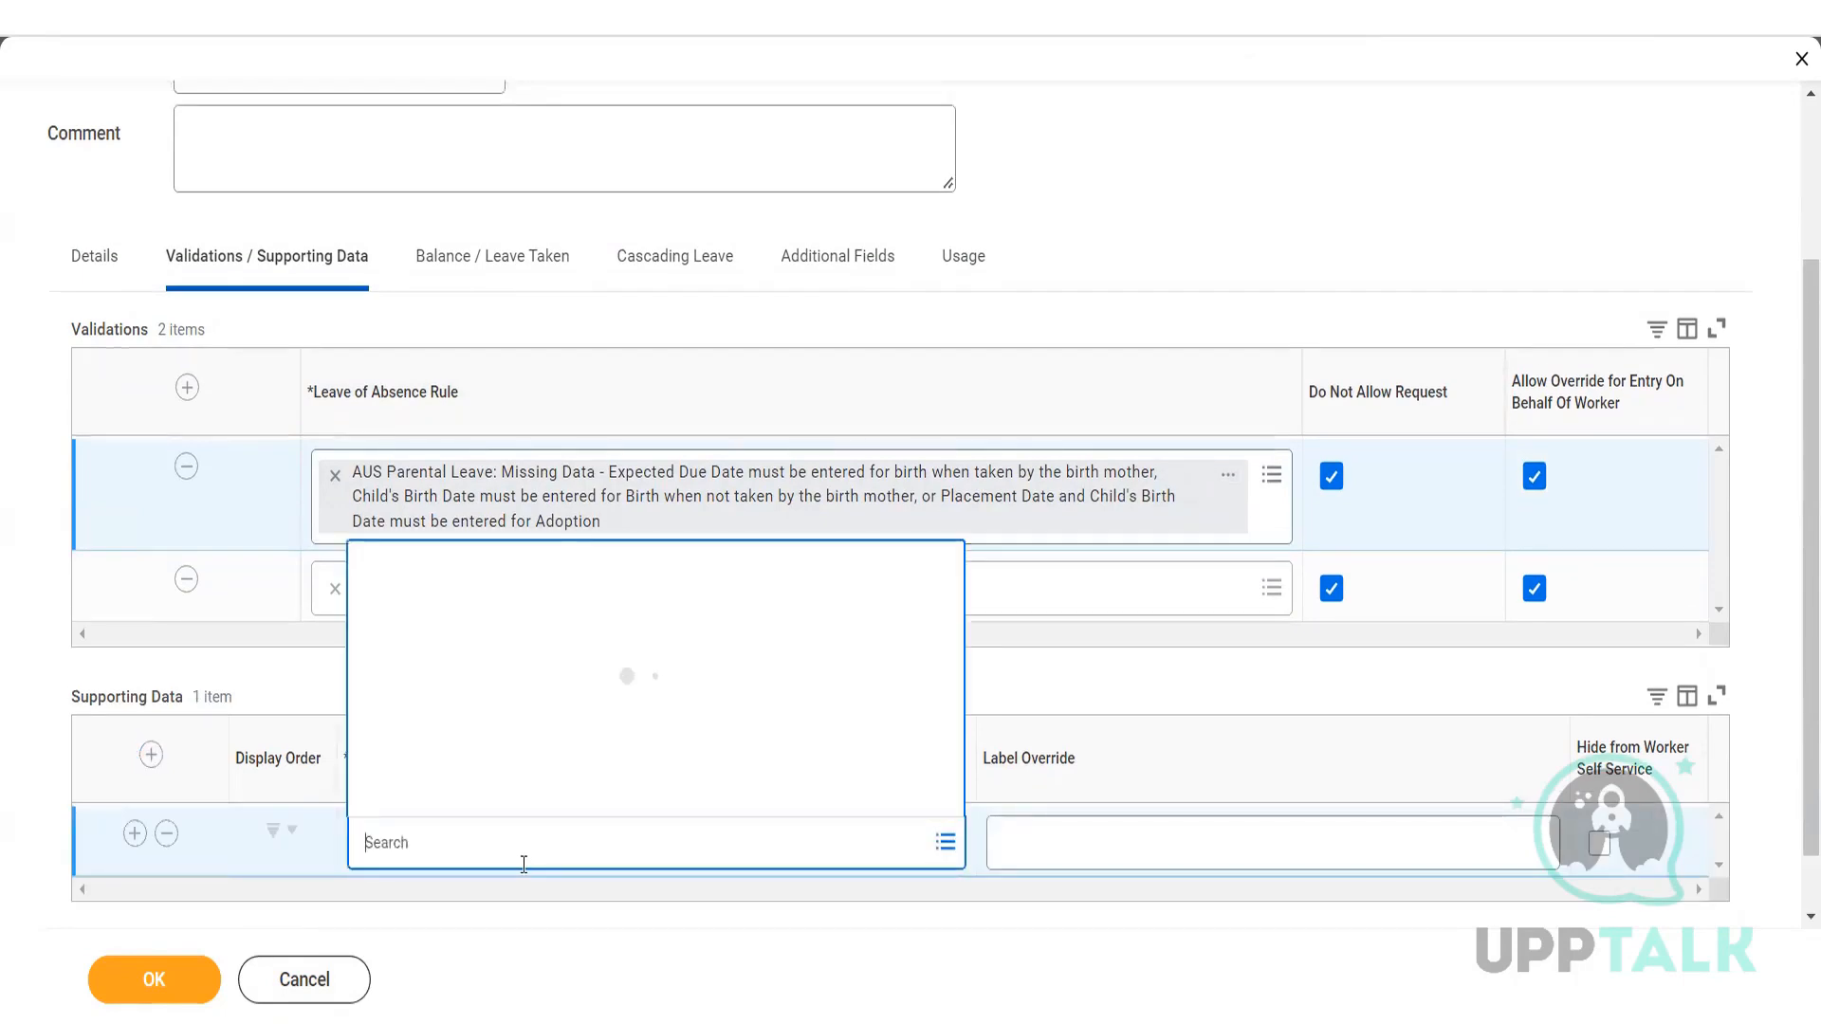
{"action": "type", "text": "Total"}
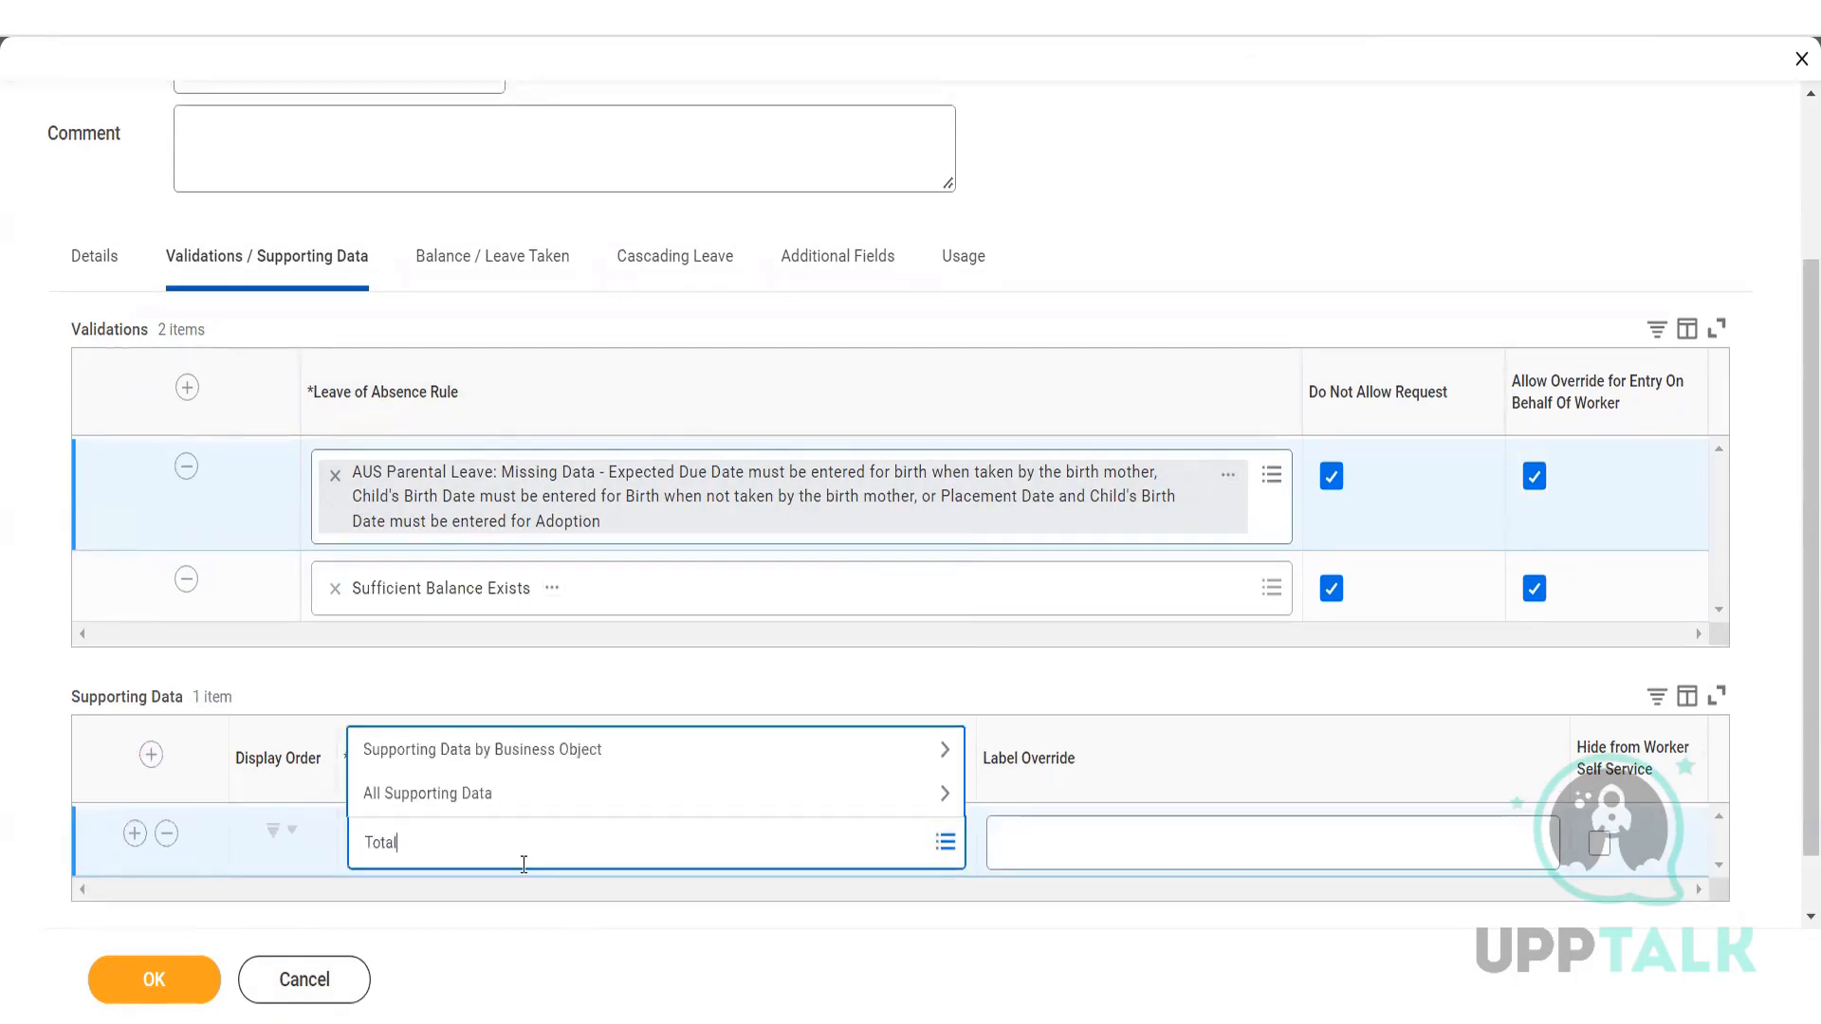
{"action": "type", "text": " entie"}
{"action": "key", "text": "BackSpace"}
{"action": "key", "text": "Return"}
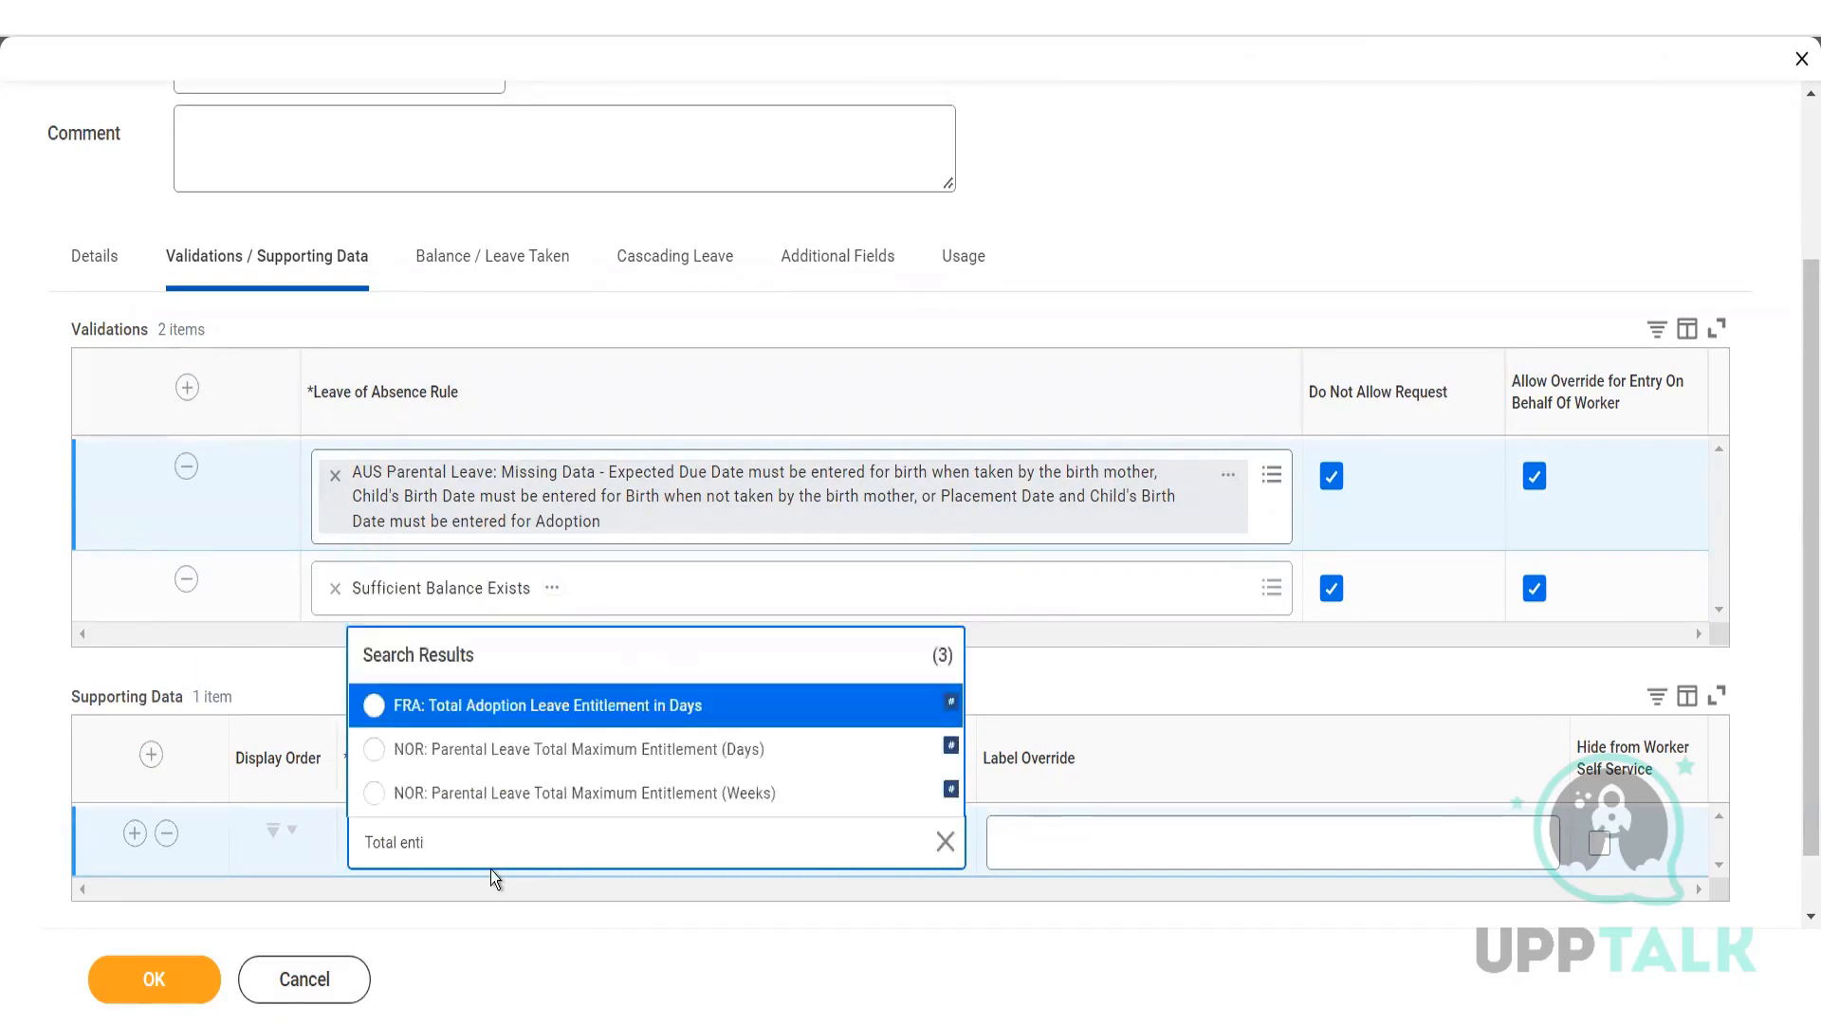
{"action": "left_click", "coordinate": [671, 706]}
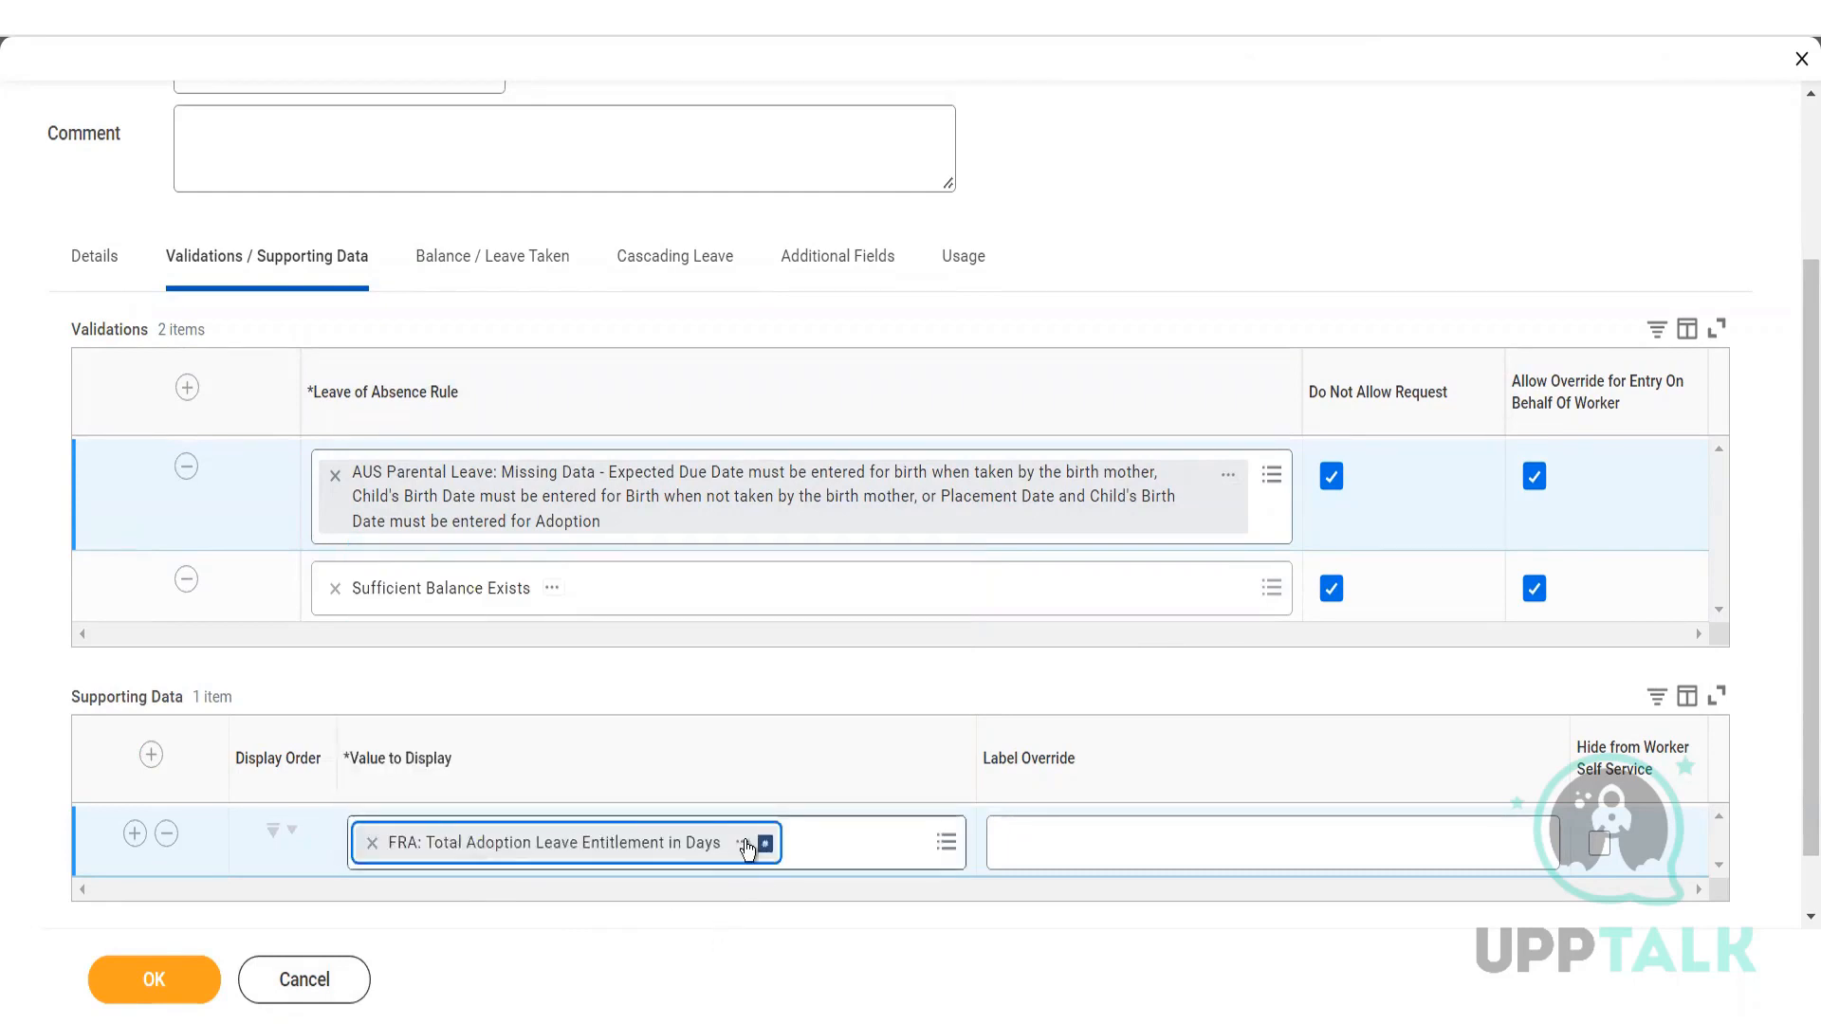
- Set the supporting data row's label override to "Total Balance"
{"action": "left_click", "coordinate": [1257, 831]}
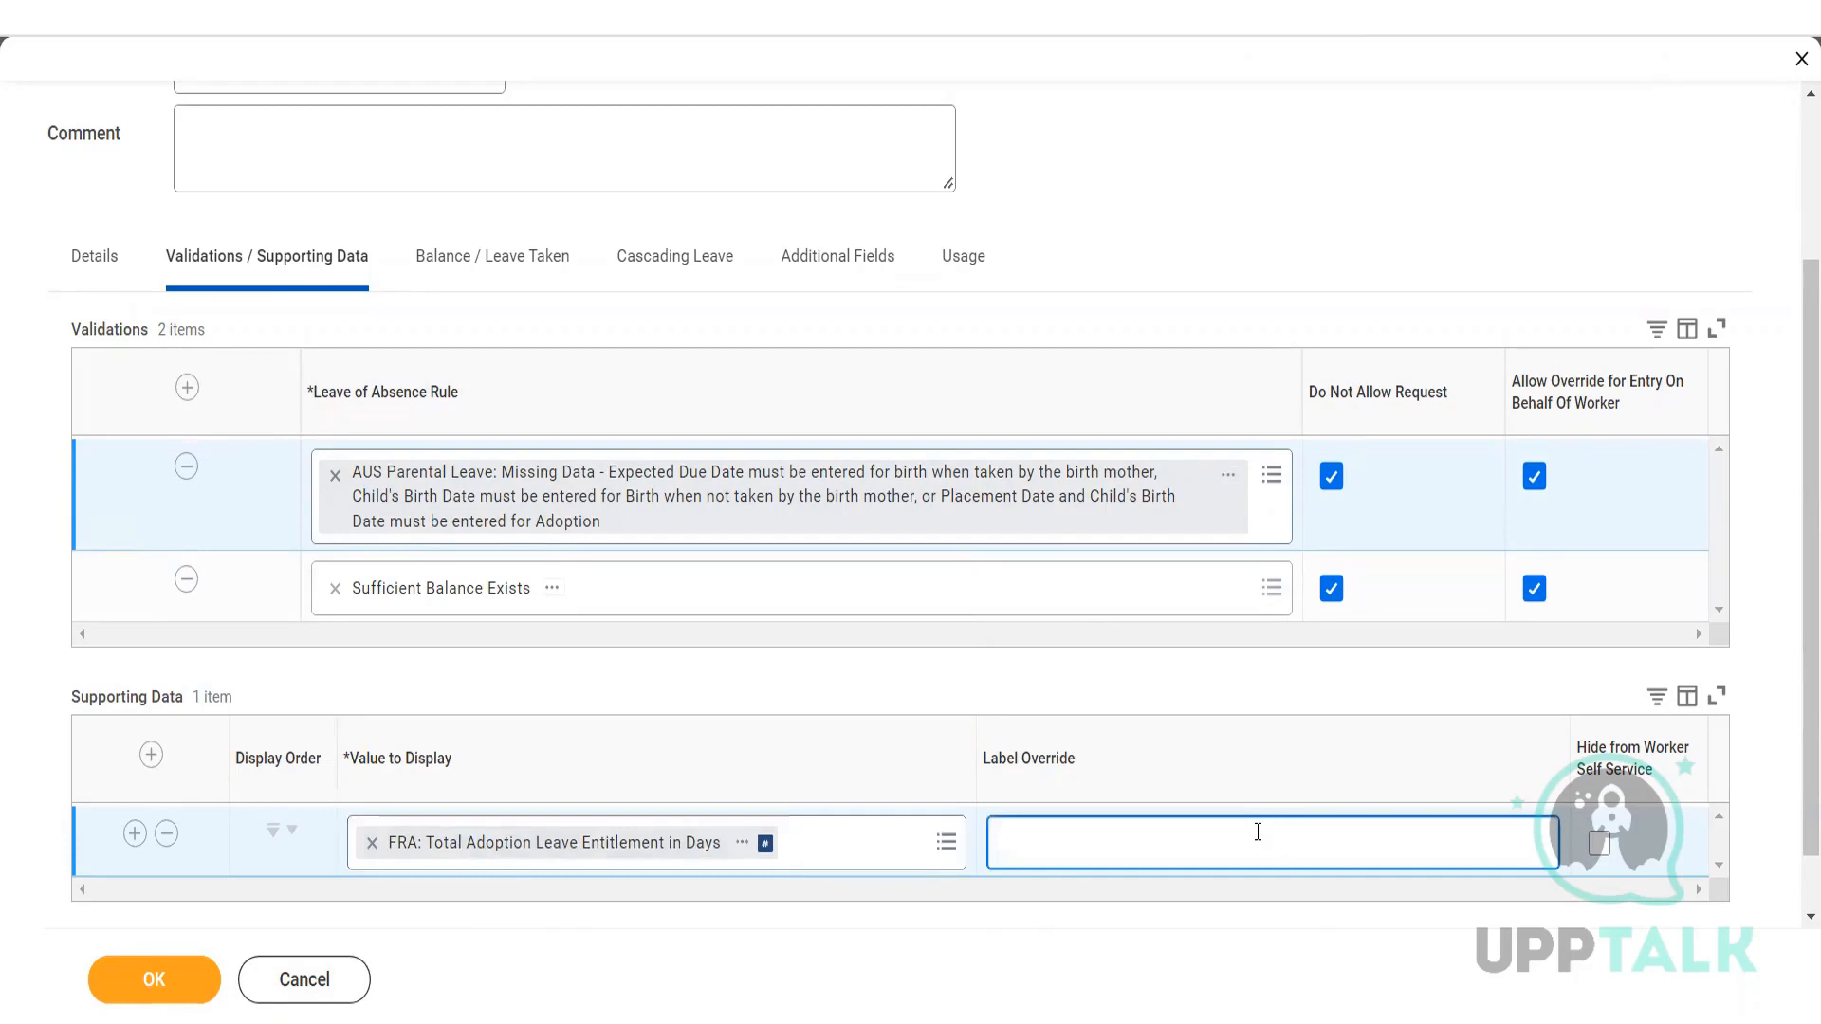
{"action": "type", "text": "Total Balance"}
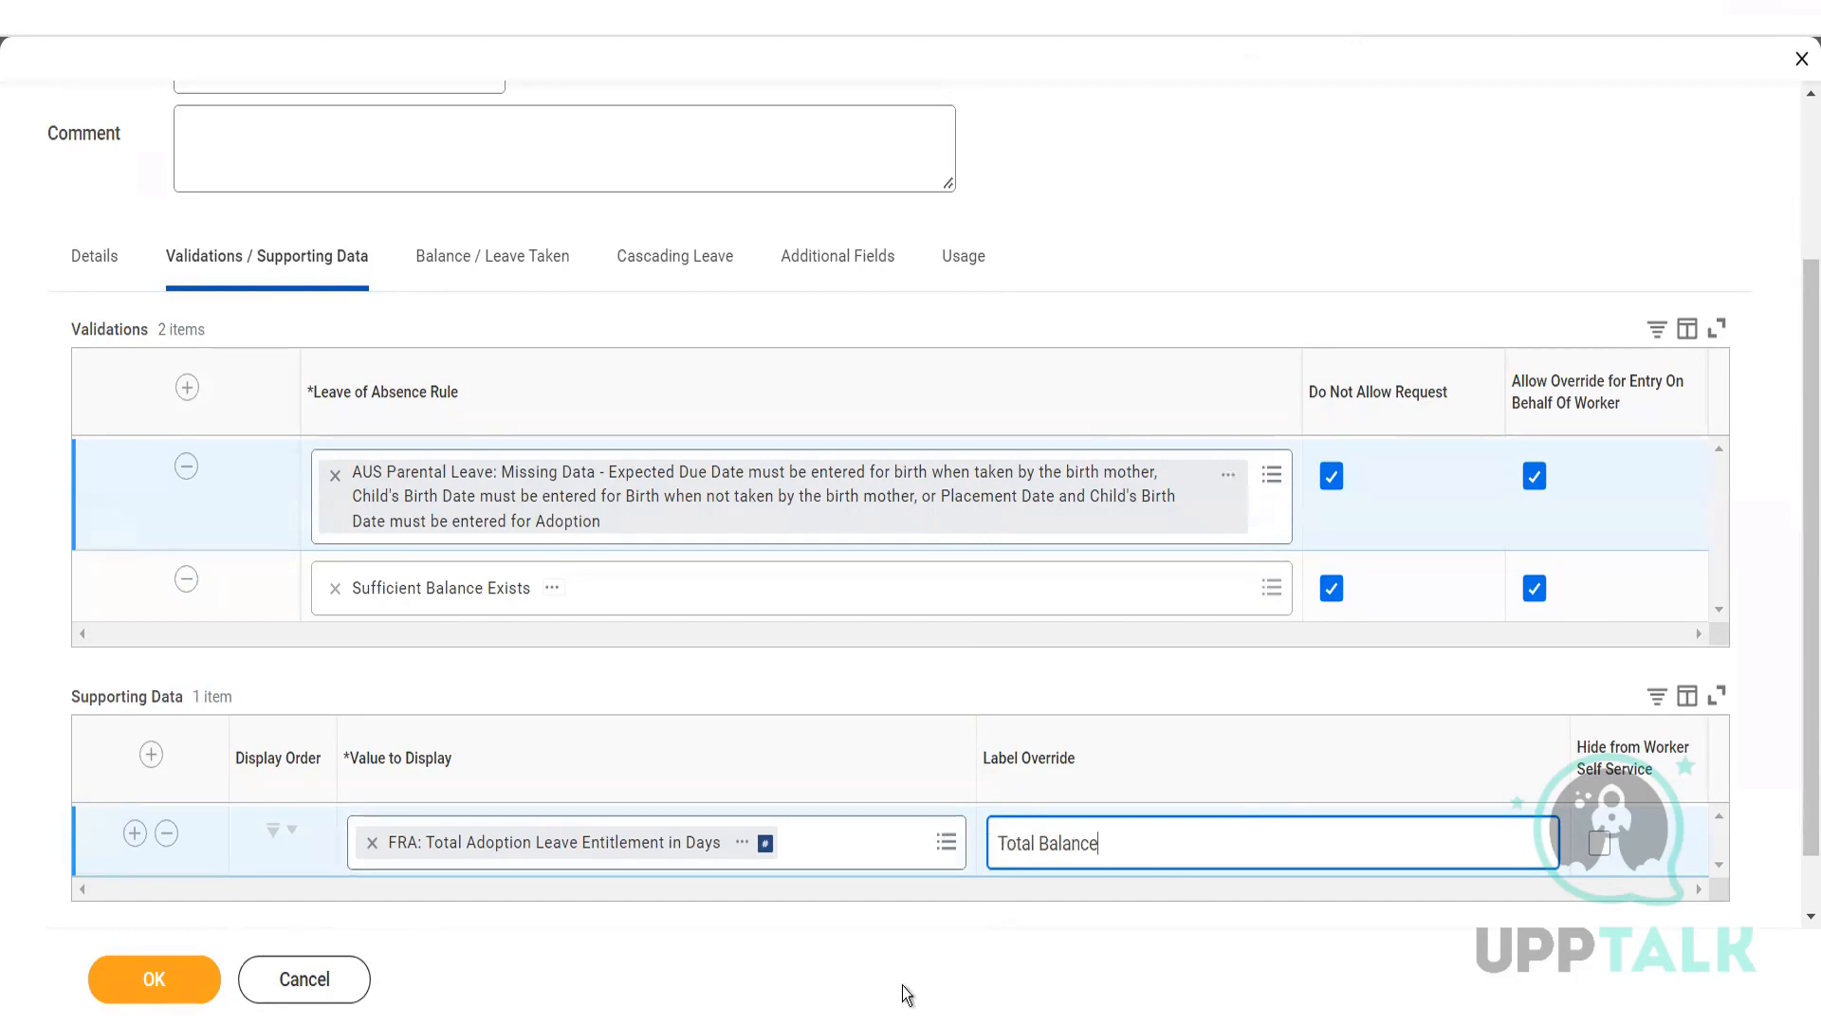
{"action": "left_click", "coordinate": [988, 892]}
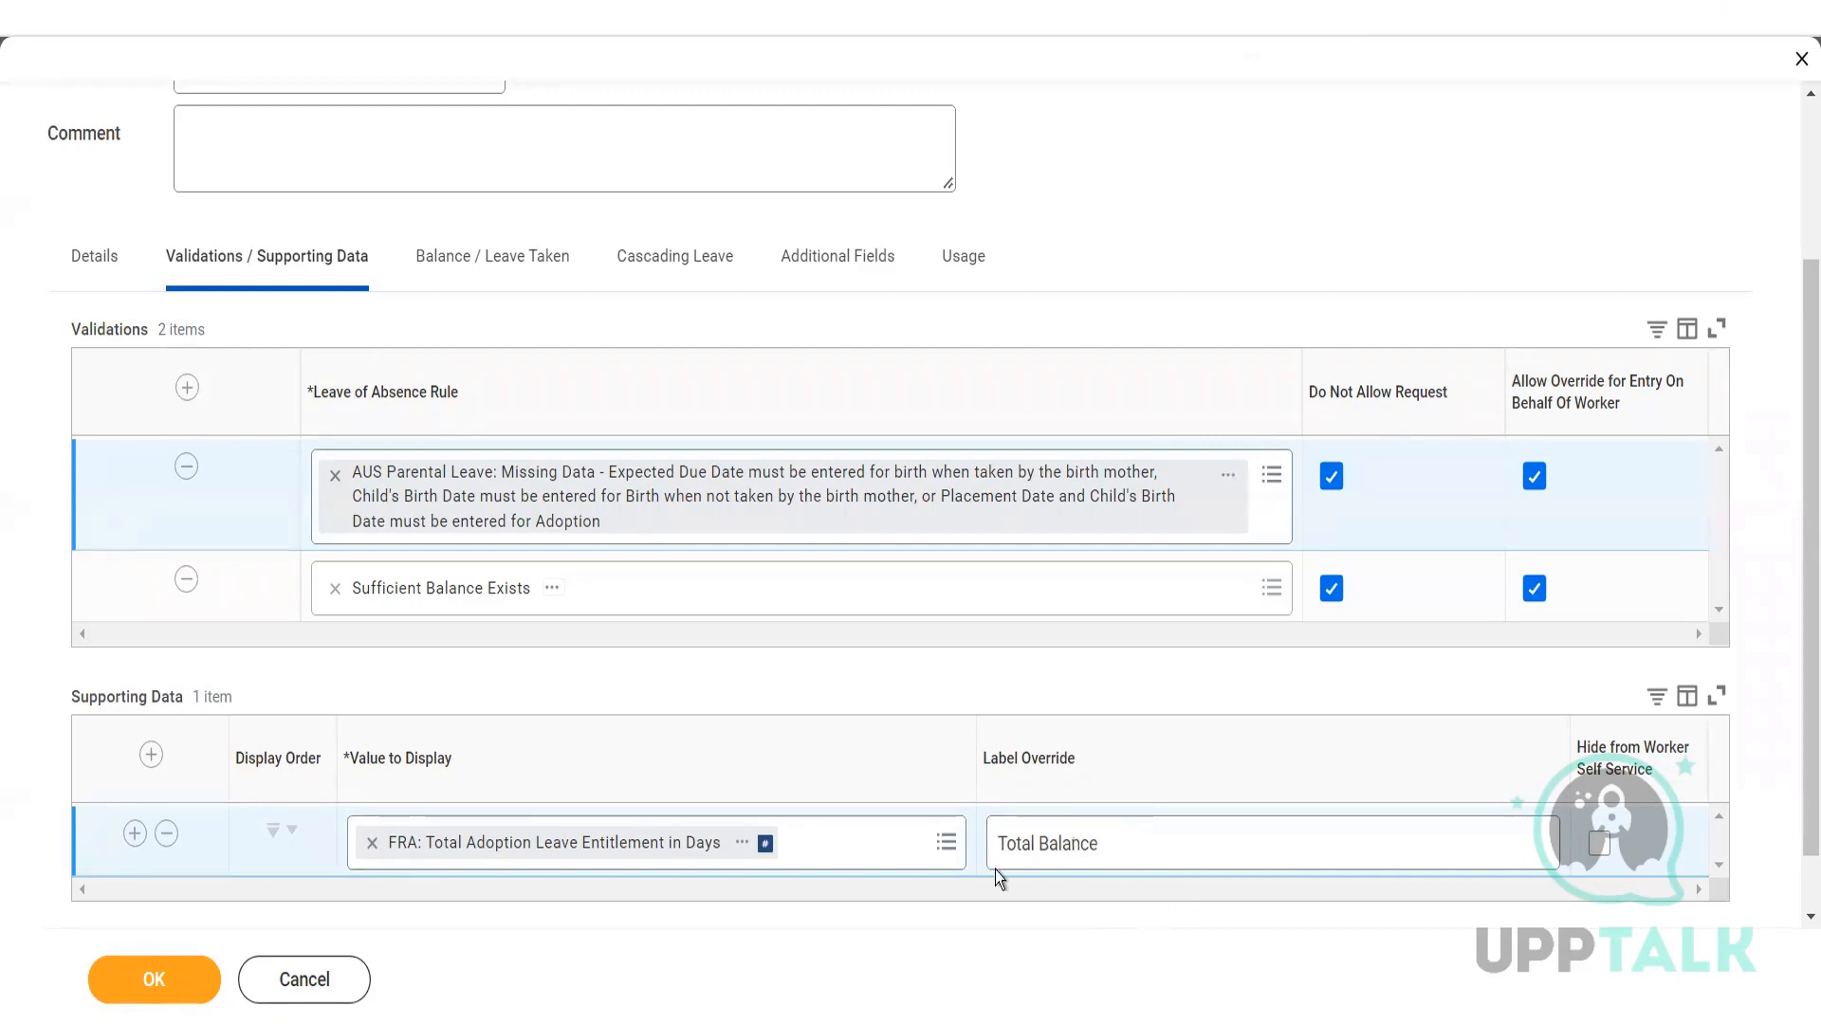
- Open the FRA: Total Adoption Leave Entitlement in Days calculated field in a new browser tab and examine its arithmetic expression
{"action": "left_click", "coordinate": [743, 851]}
{"action": "left_click", "coordinate": [743, 897]}
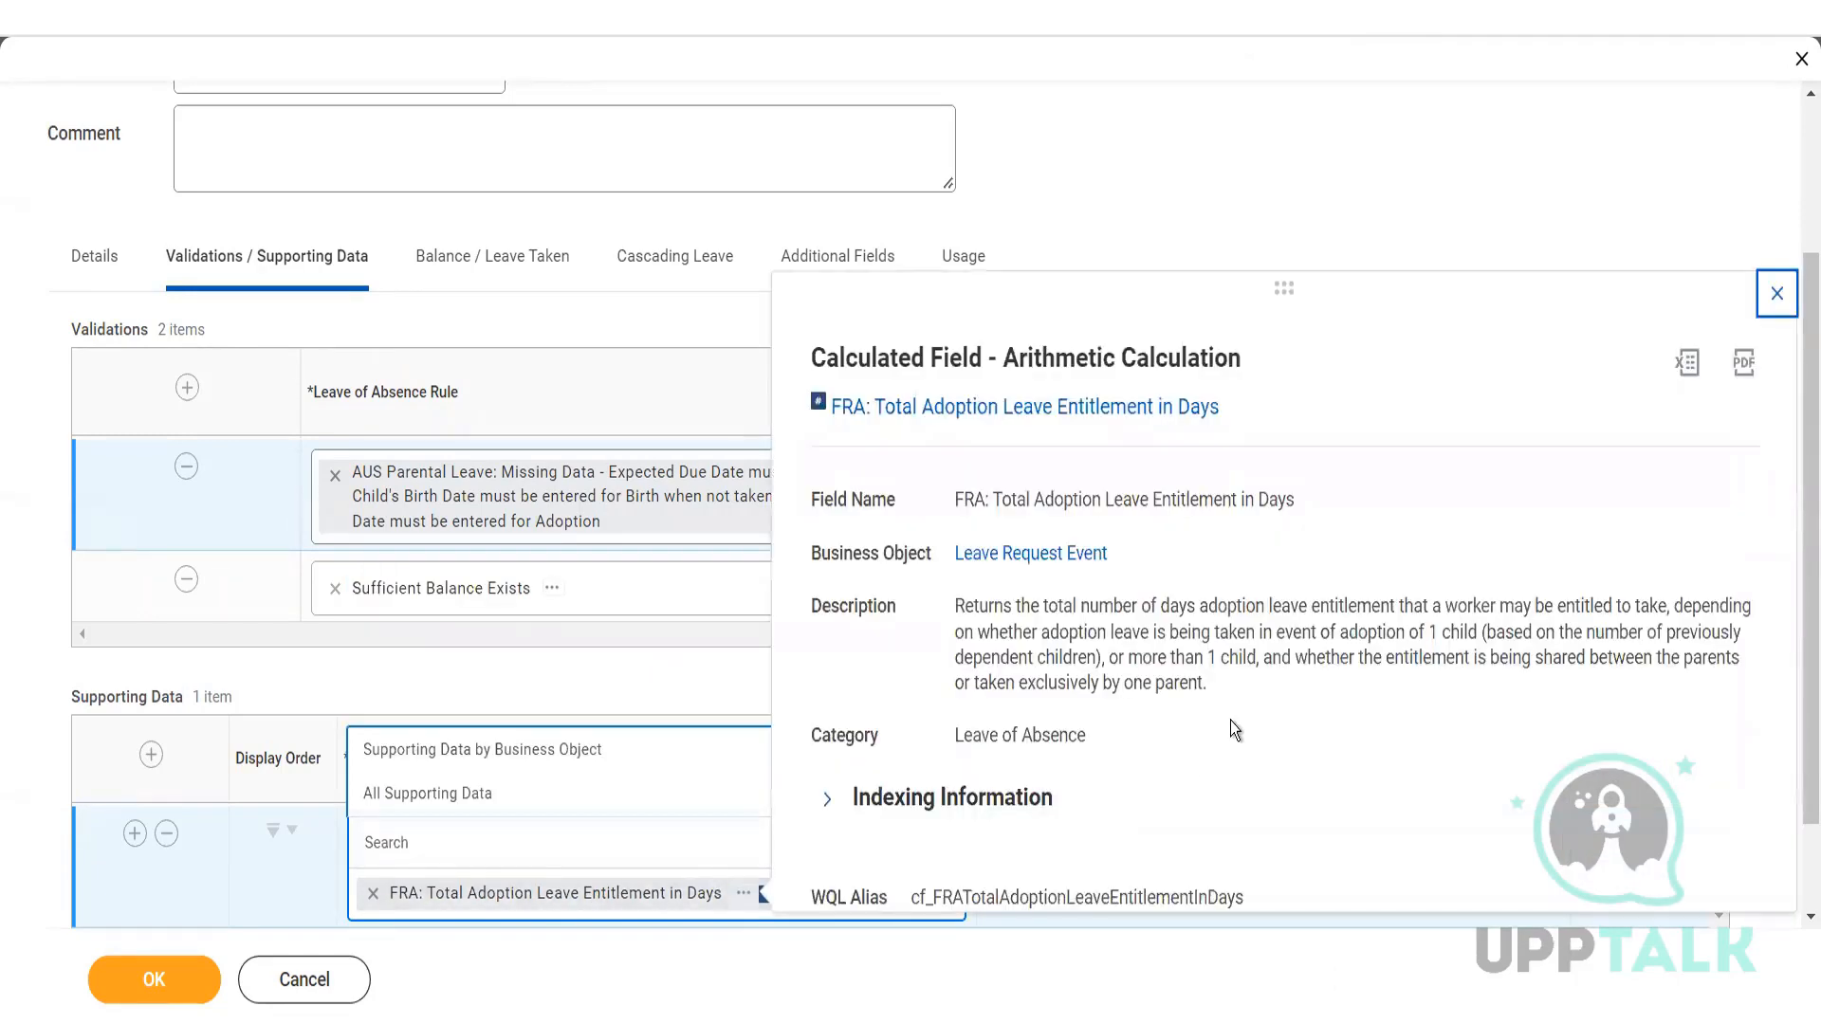
{"action": "left_click", "coordinate": [1110, 421]}
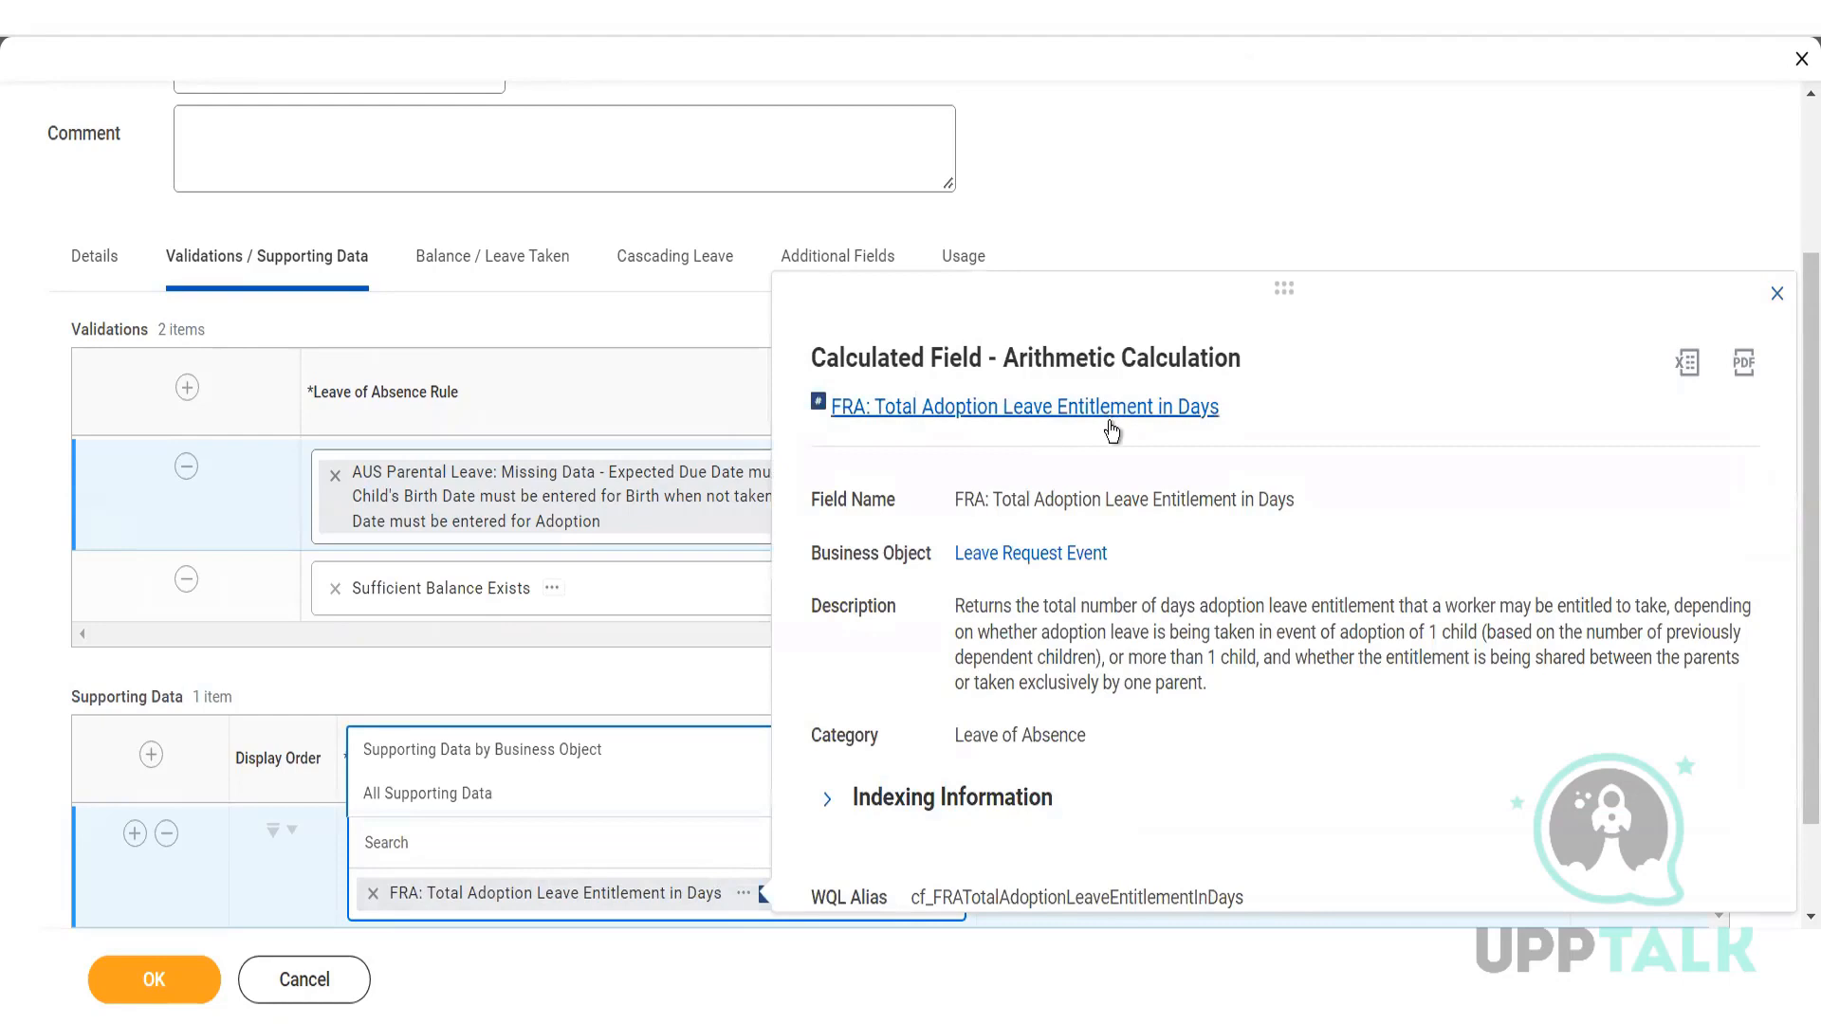
{"action": "right_click", "coordinate": [1119, 407]}
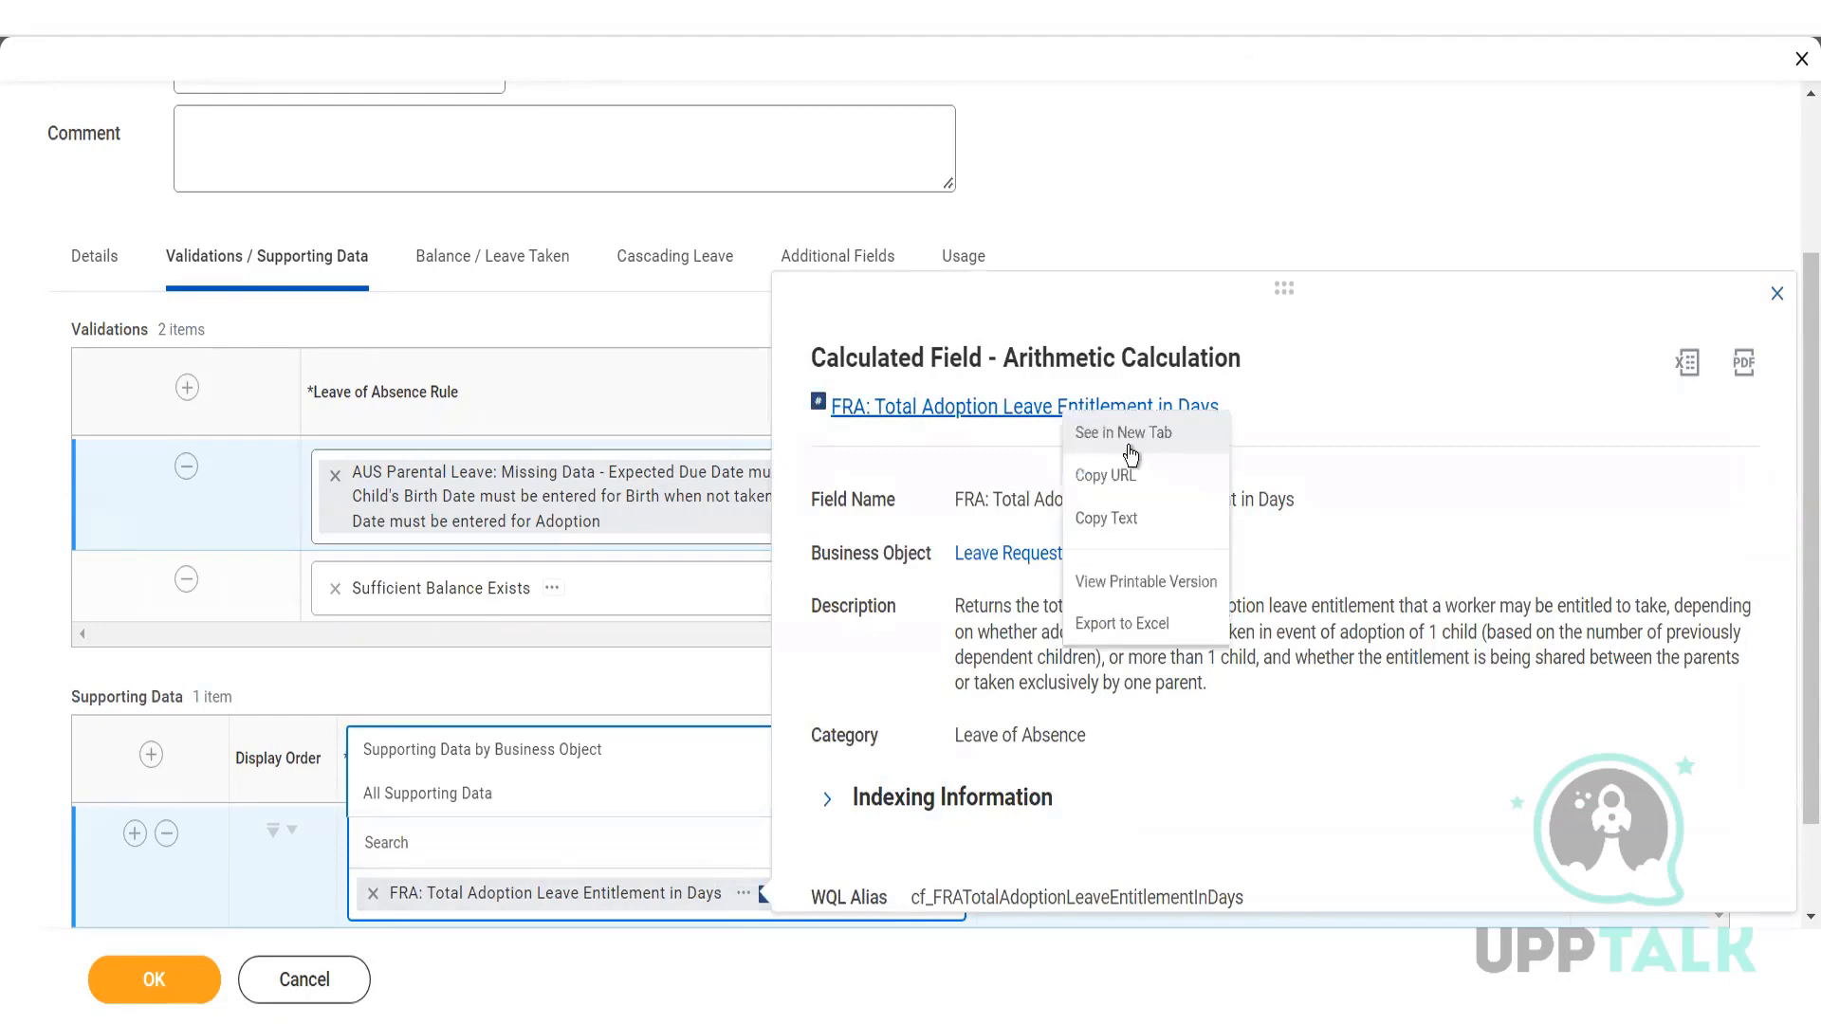
{"action": "left_click", "coordinate": [1192, 429]}
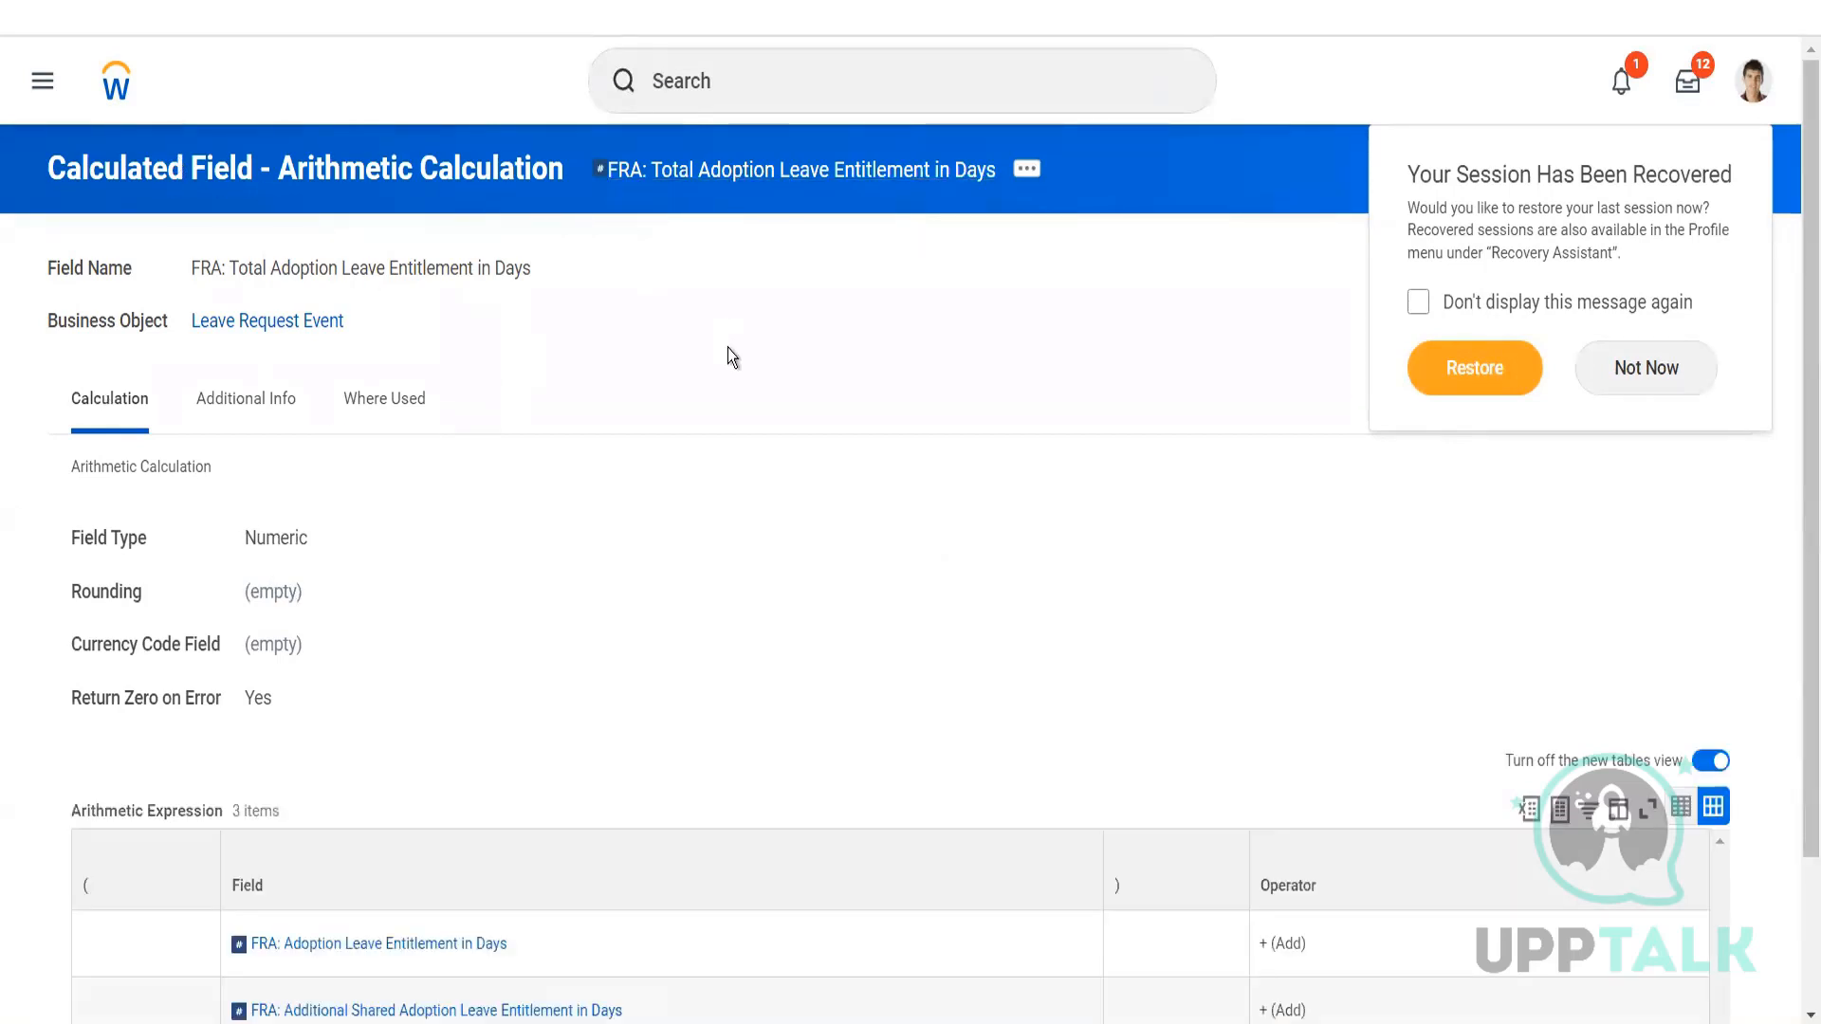
{"action": "scroll", "coordinate": [701, 263], "scroll_direction": "down", "scroll_amount": 2}
{"action": "scroll", "coordinate": [701, 263], "scroll_direction": "up", "scroll_amount": 2}
{"action": "scroll", "coordinate": [435, 808], "scroll_direction": "down", "scroll_amount": 3}
{"action": "mouse_move", "coordinate": [417, 762]}
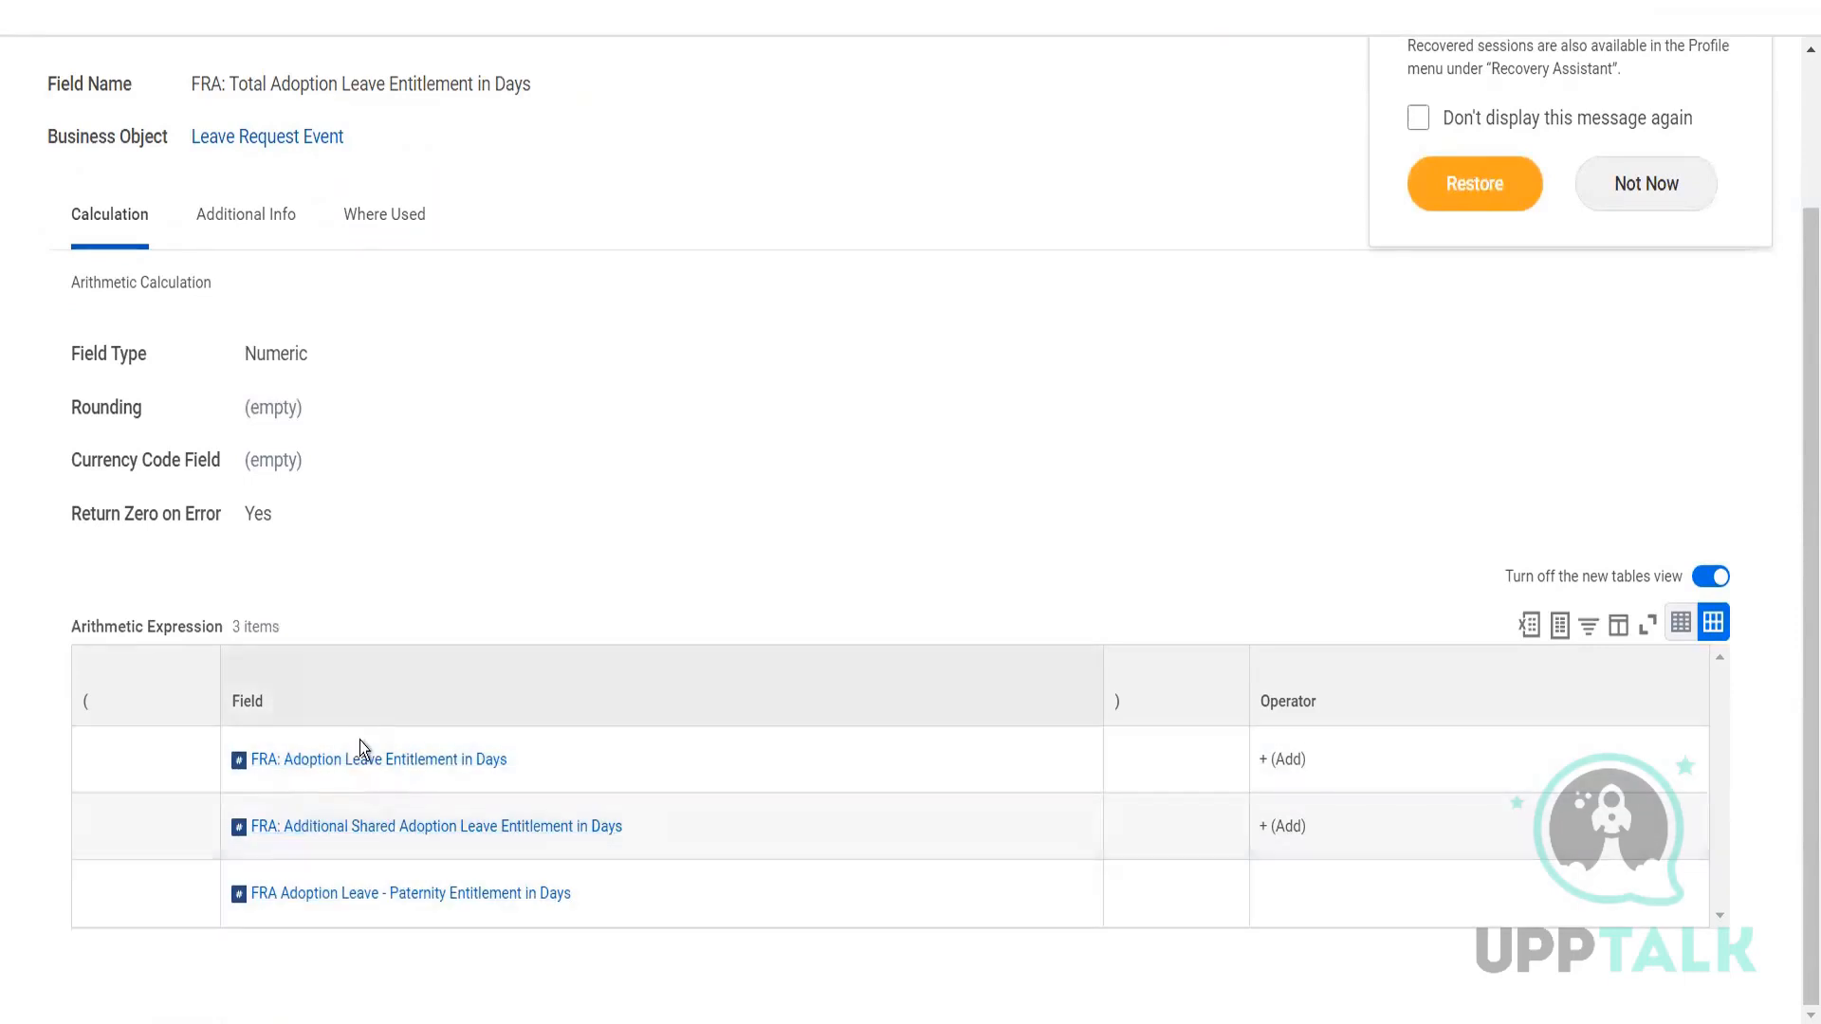
- View the calculation of the FRA: Adoption Leave Entitlement in Days component field in a new browser tab, then leave it
{"action": "right_click", "coordinate": [383, 758]}
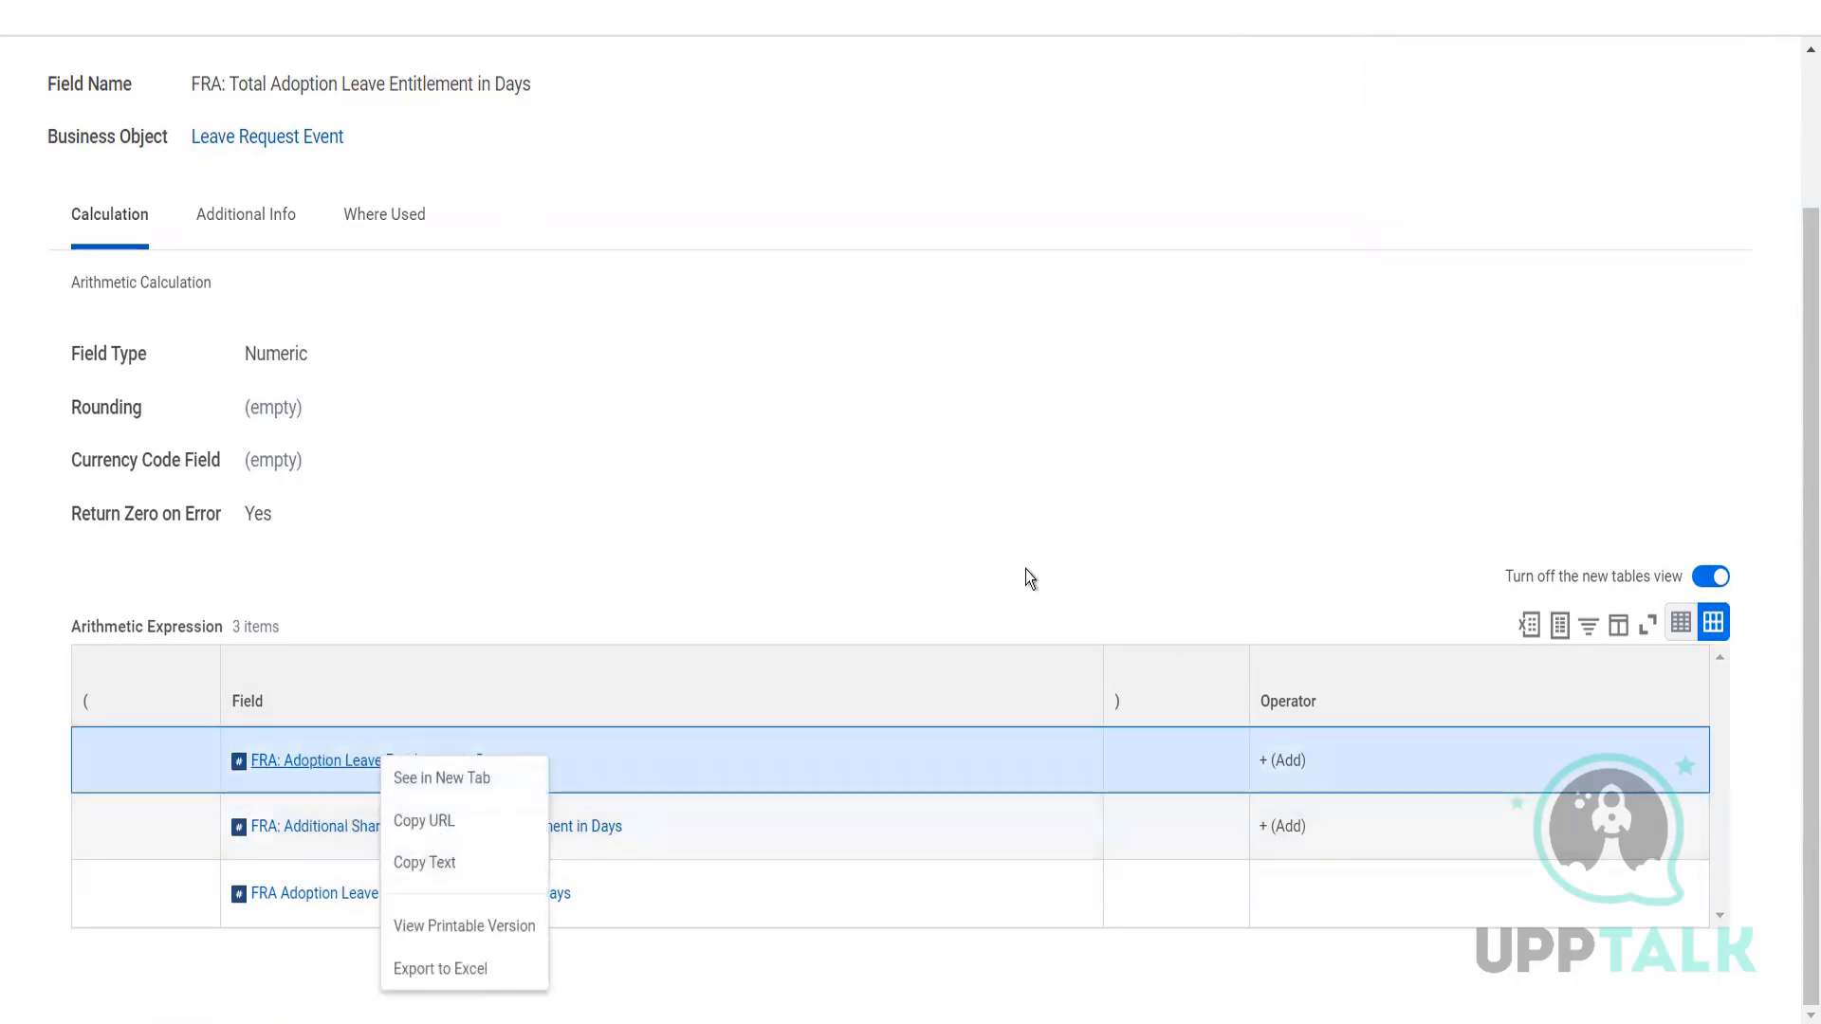
{"action": "left_click", "coordinate": [403, 780]}
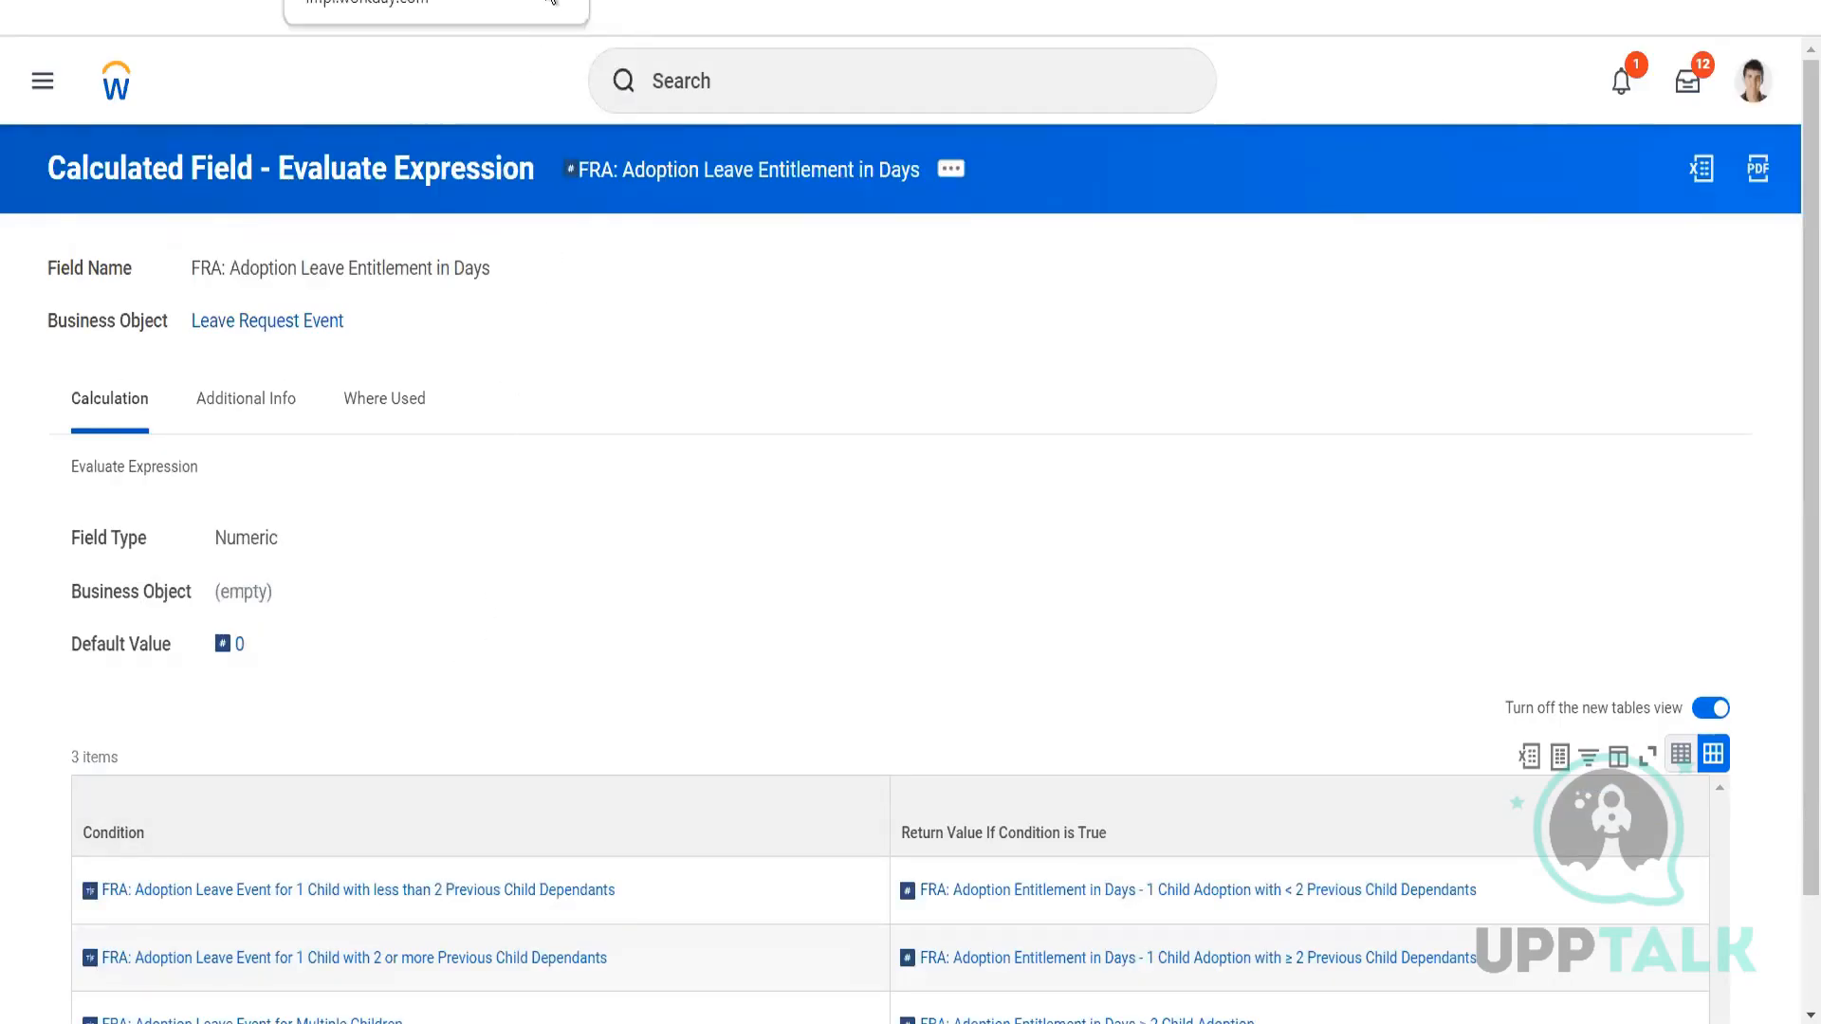
{"action": "left_click", "coordinate": [552, 1]}
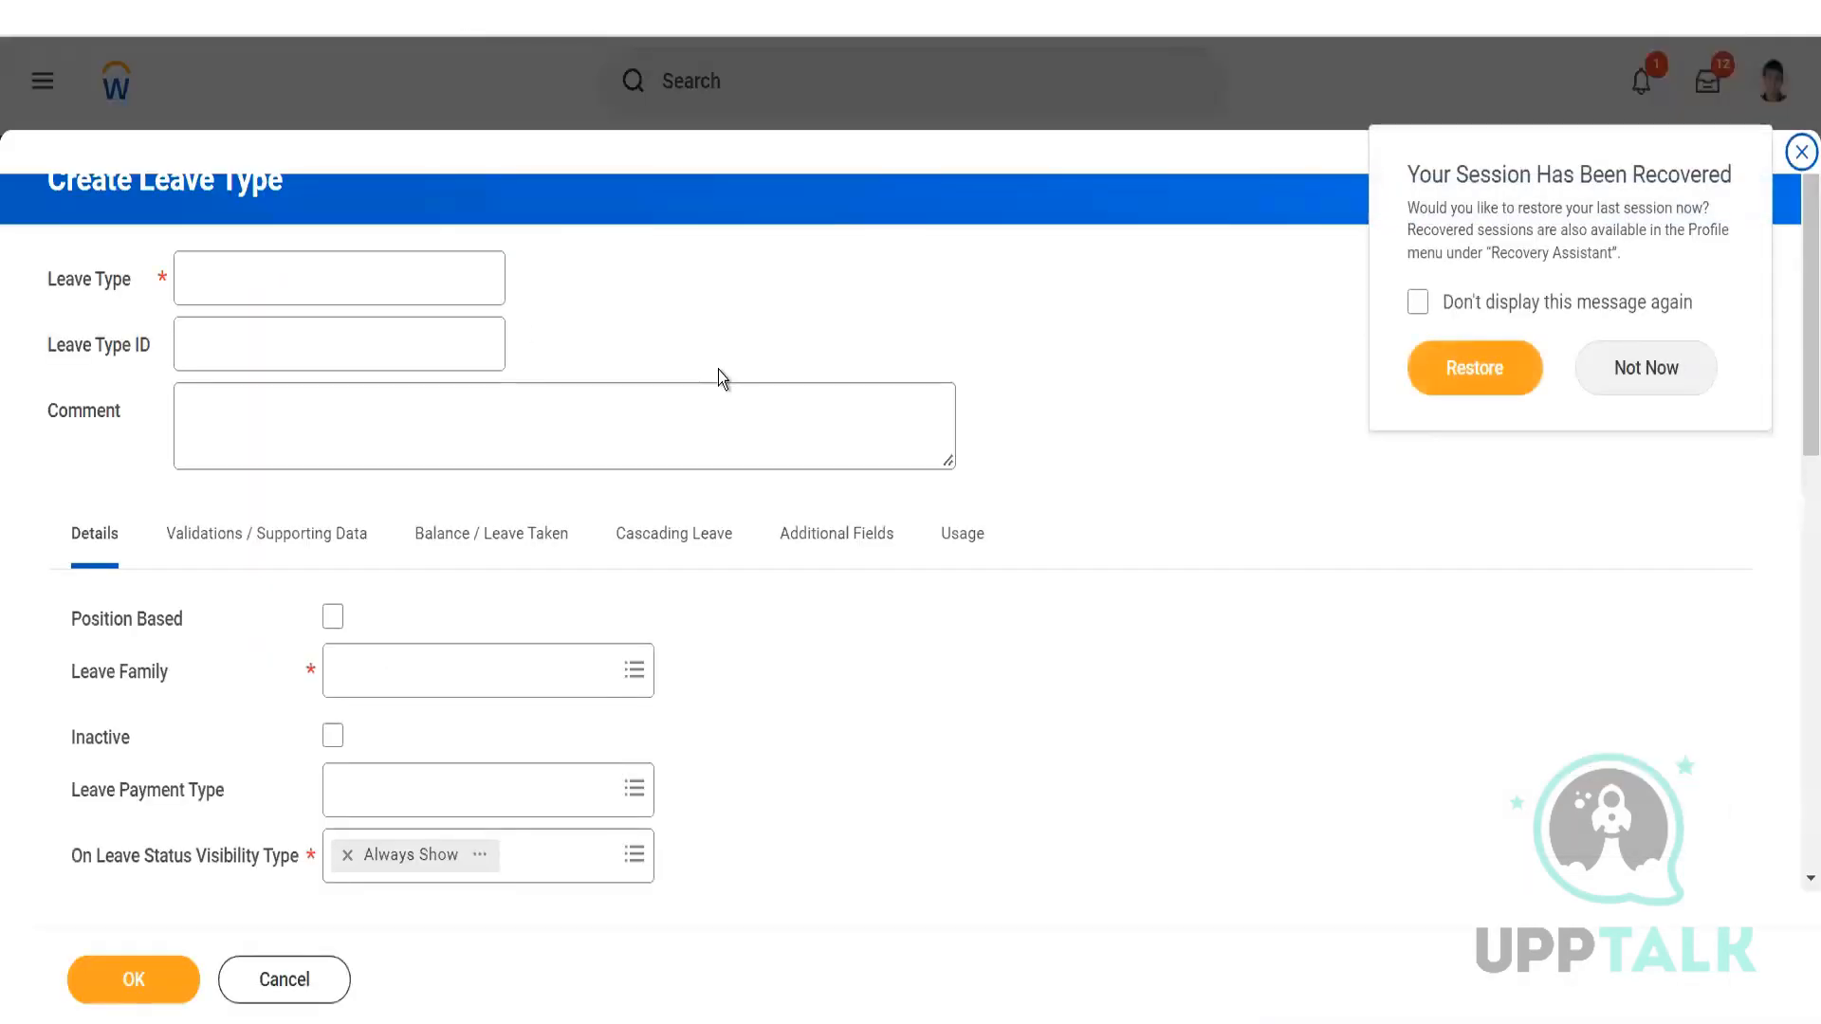
- In the blank Create Leave Type form, enter "IND Maternity" as both the Leave Type and the Leave Type ID
{"action": "left_click", "coordinate": [288, 559]}
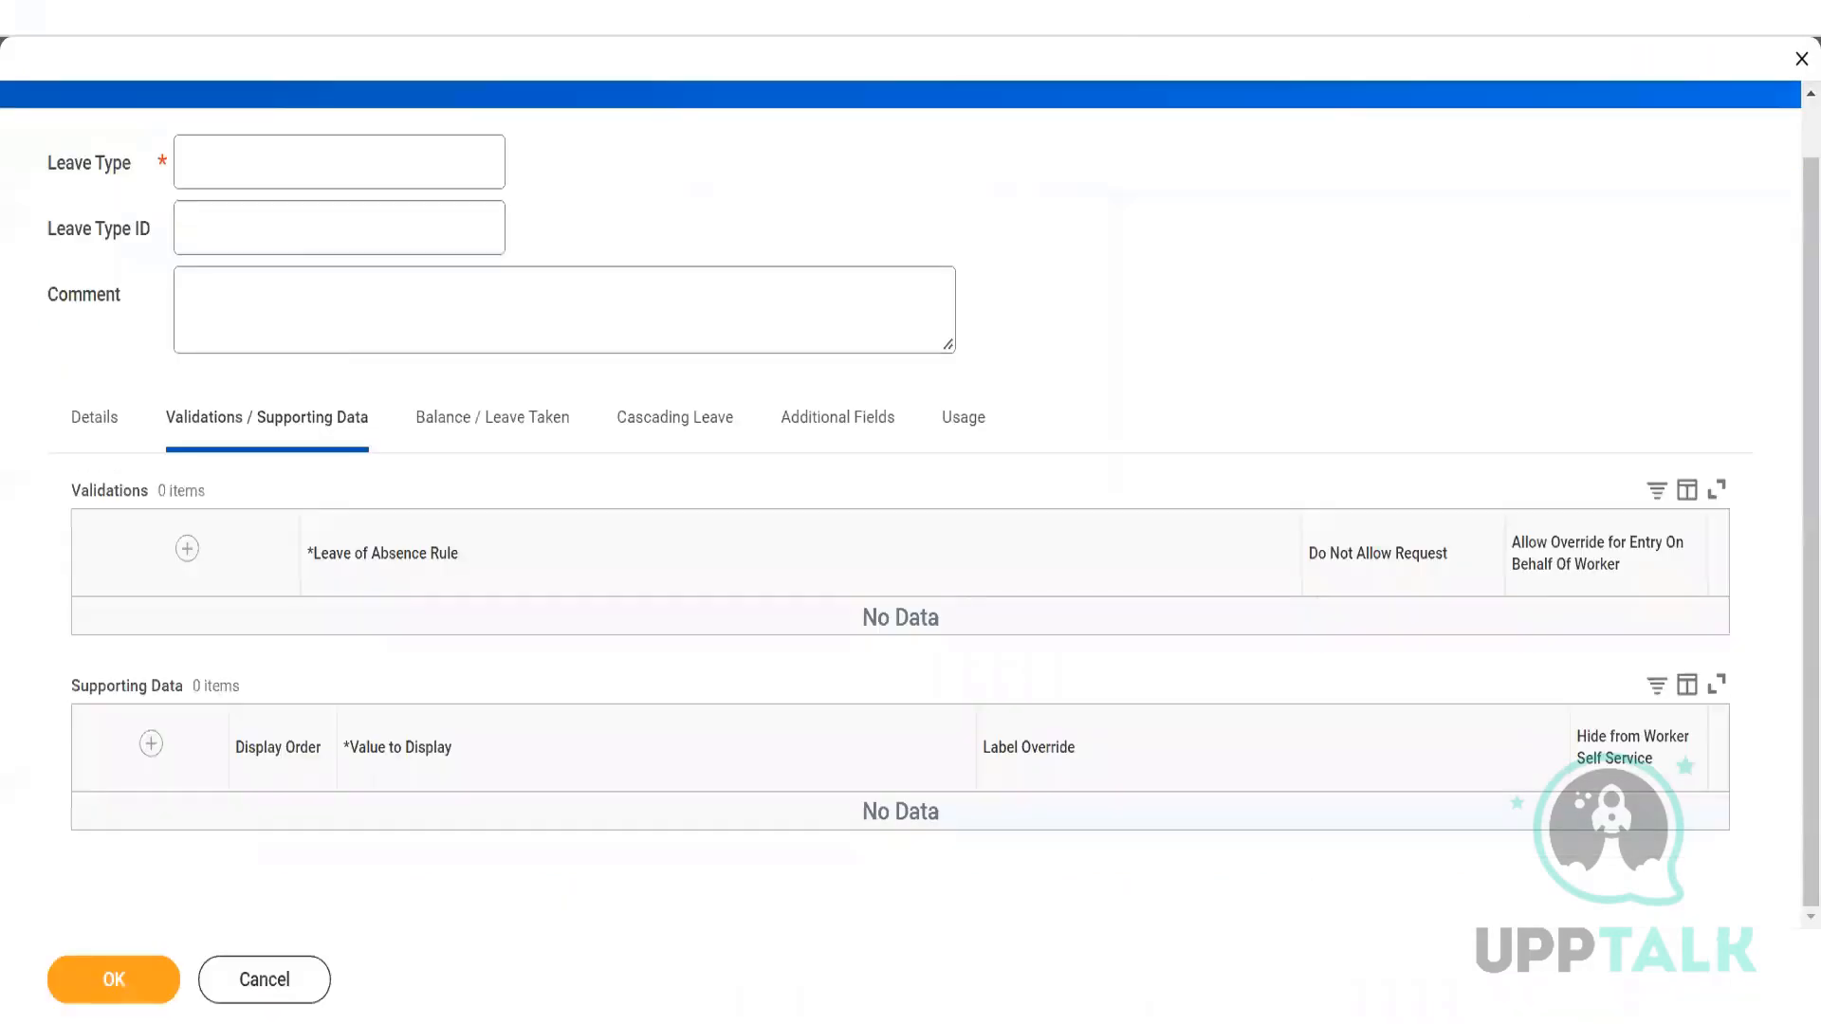
{"action": "left_click", "coordinate": [85, 452]}
{"action": "left_click", "coordinate": [290, 169]}
{"action": "type", "text": "IND Maternity"}
{"action": "left_click", "coordinate": [284, 229]}
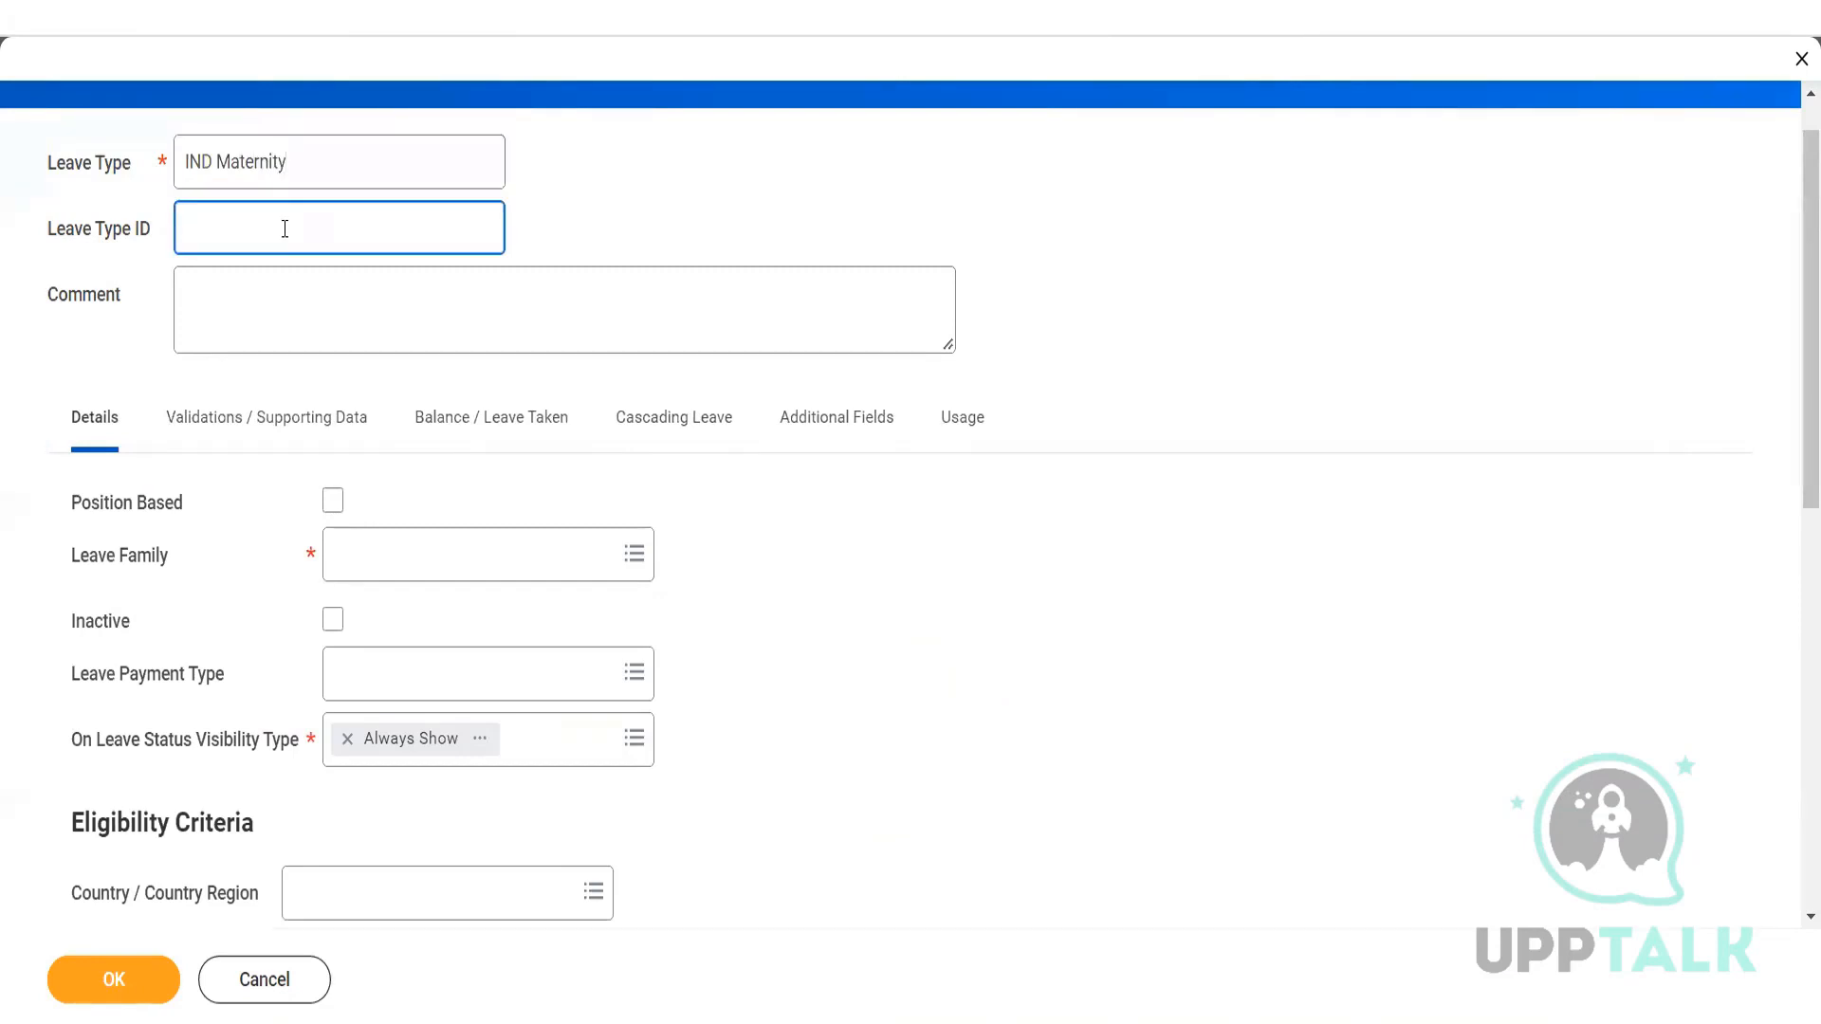
{"action": "left_click", "coordinate": [317, 174]}
{"action": "key", "text": "ctrl+a"}
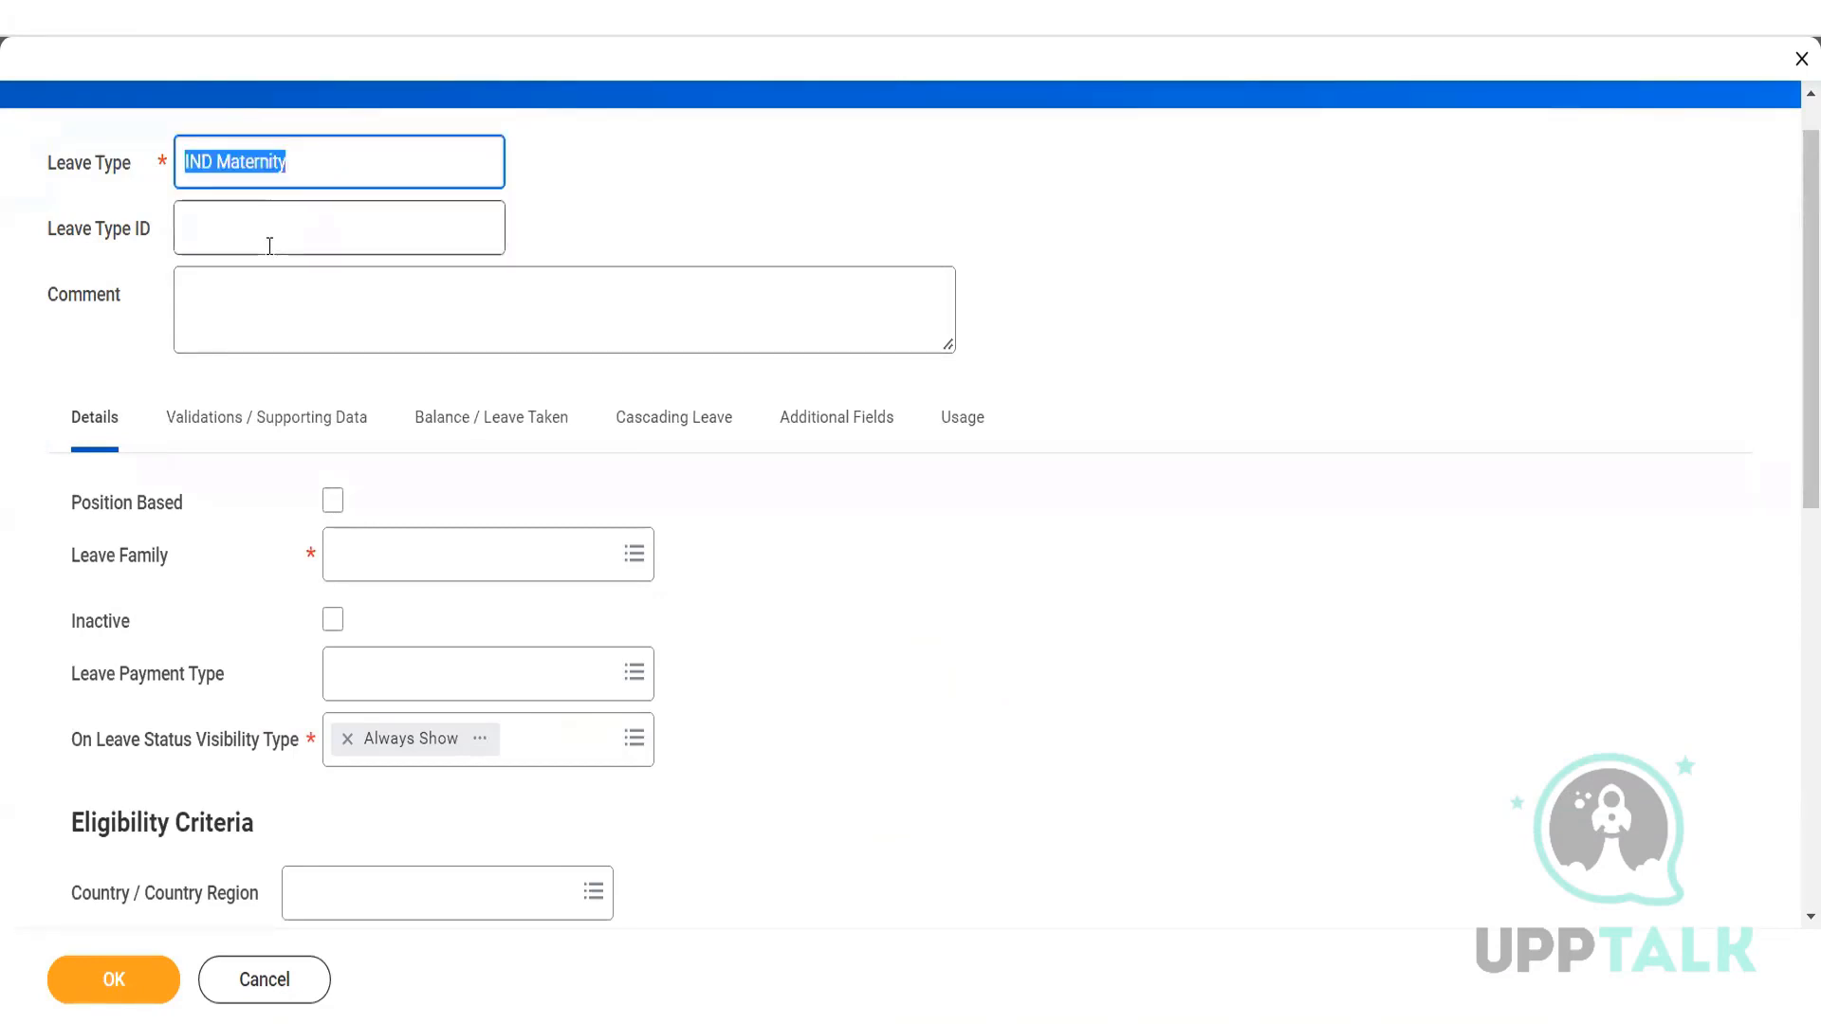
{"action": "key", "text": "ctrl+c"}
{"action": "left_click", "coordinate": [269, 246]}
{"action": "key", "text": "ctrl+v"}
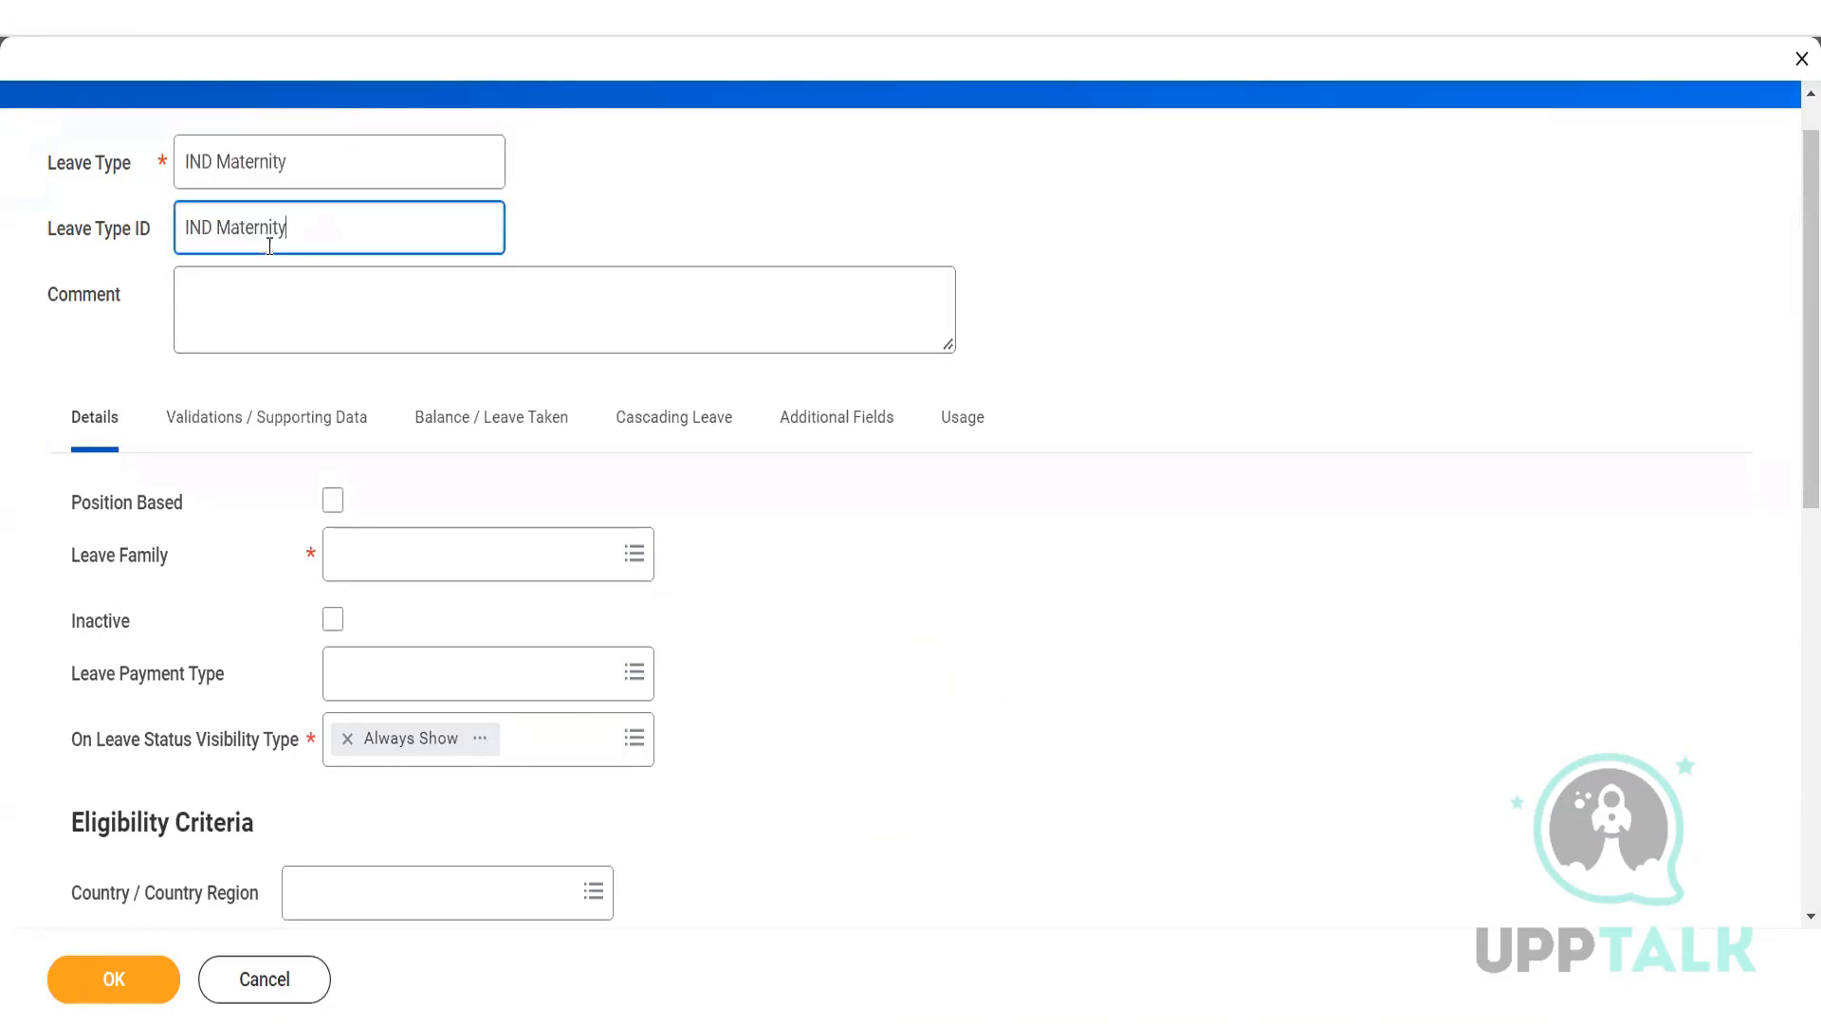
- Set the Leave Family to India
{"action": "left_click", "coordinate": [407, 563]}
{"action": "type", "text": "ins"}
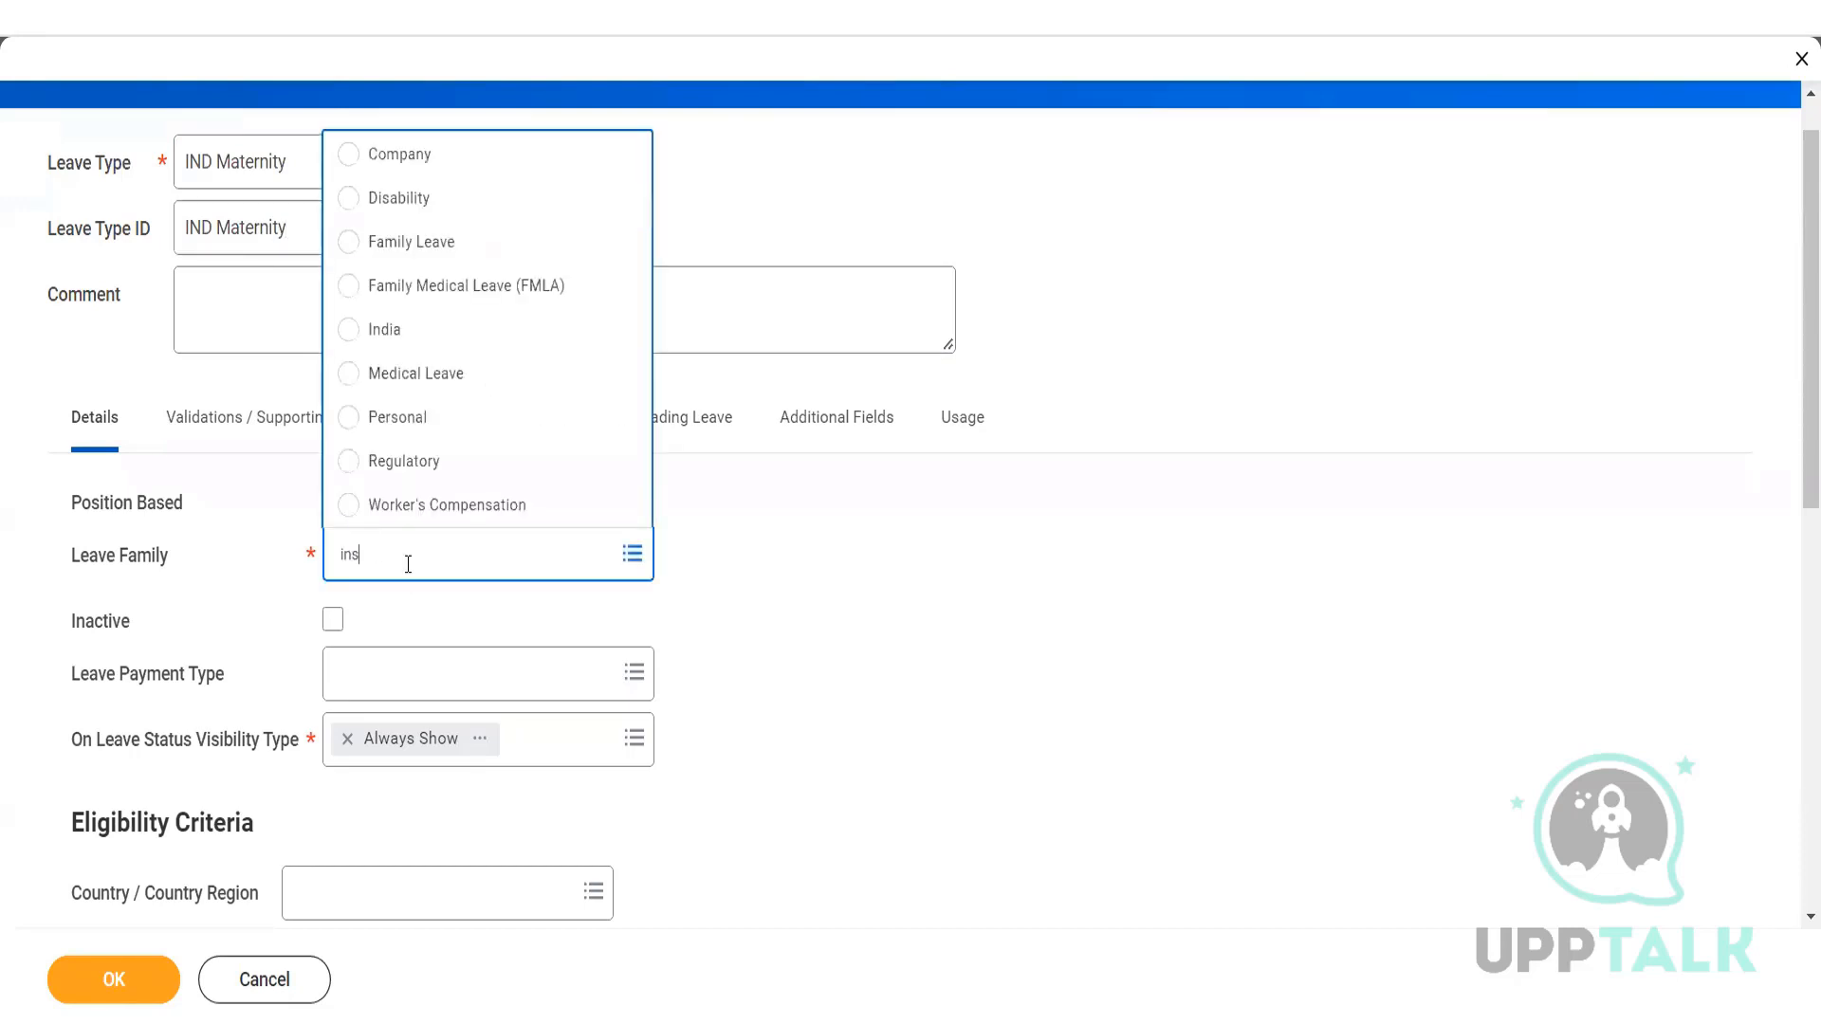
{"action": "key", "text": "BackSpace"}
{"action": "key", "text": "BackSpace"}
{"action": "type", "text": "ndi"}
{"action": "key", "text": "Return"}
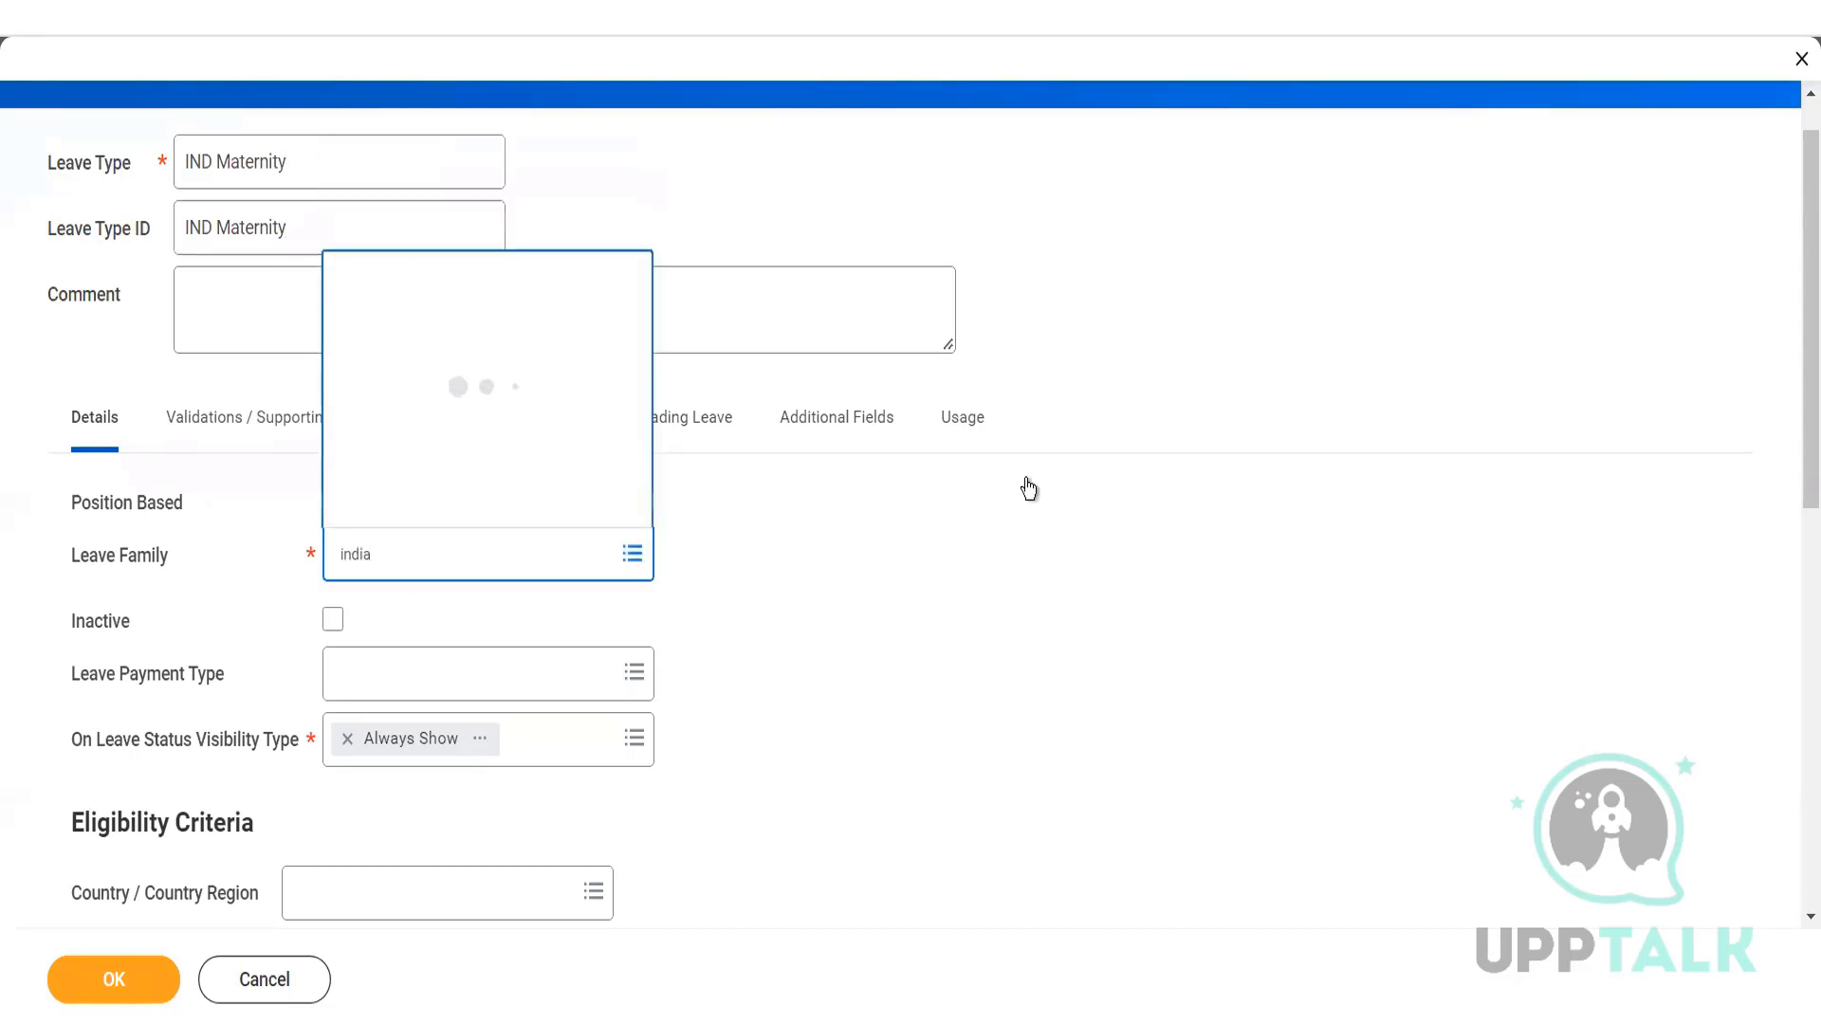
- Set the eligibility criteria to the country India with Worker is Female as the additional criterion
{"action": "scroll", "coordinate": [513, 723], "scroll_direction": "down", "scroll_amount": 3}
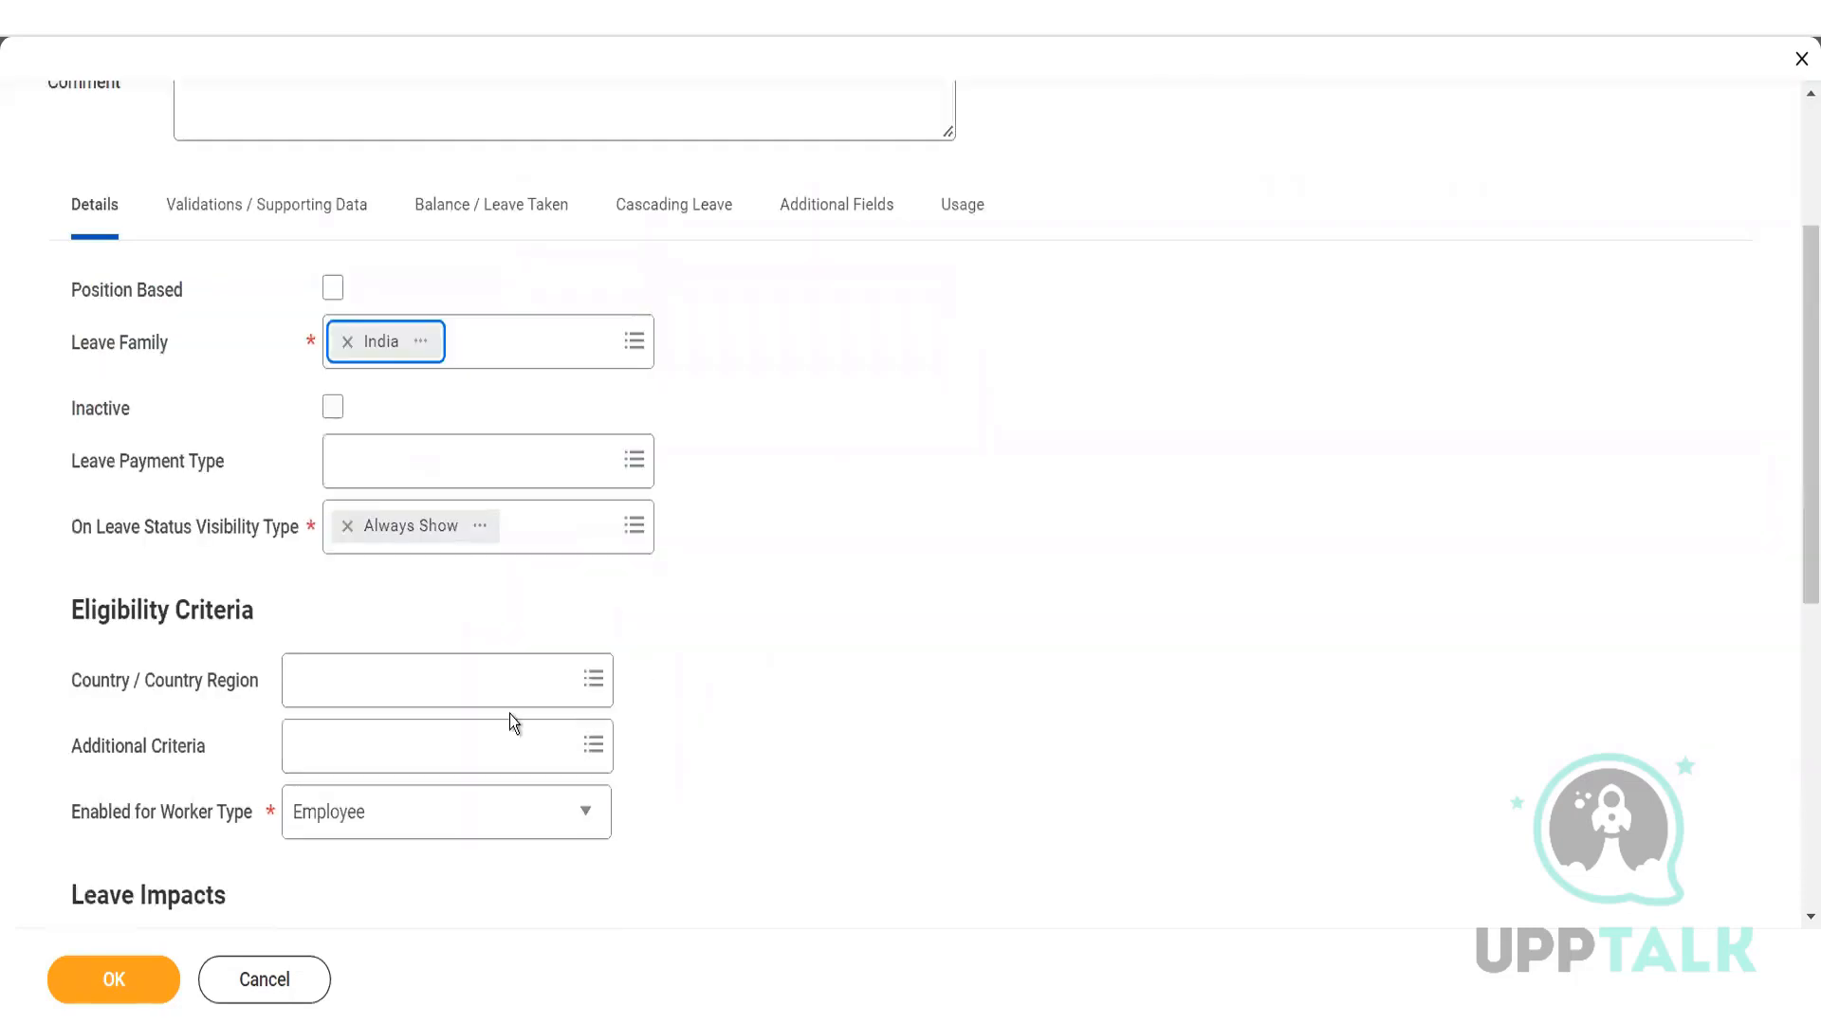
{"action": "left_click", "coordinate": [488, 674]}
{"action": "type", "text": "I"}
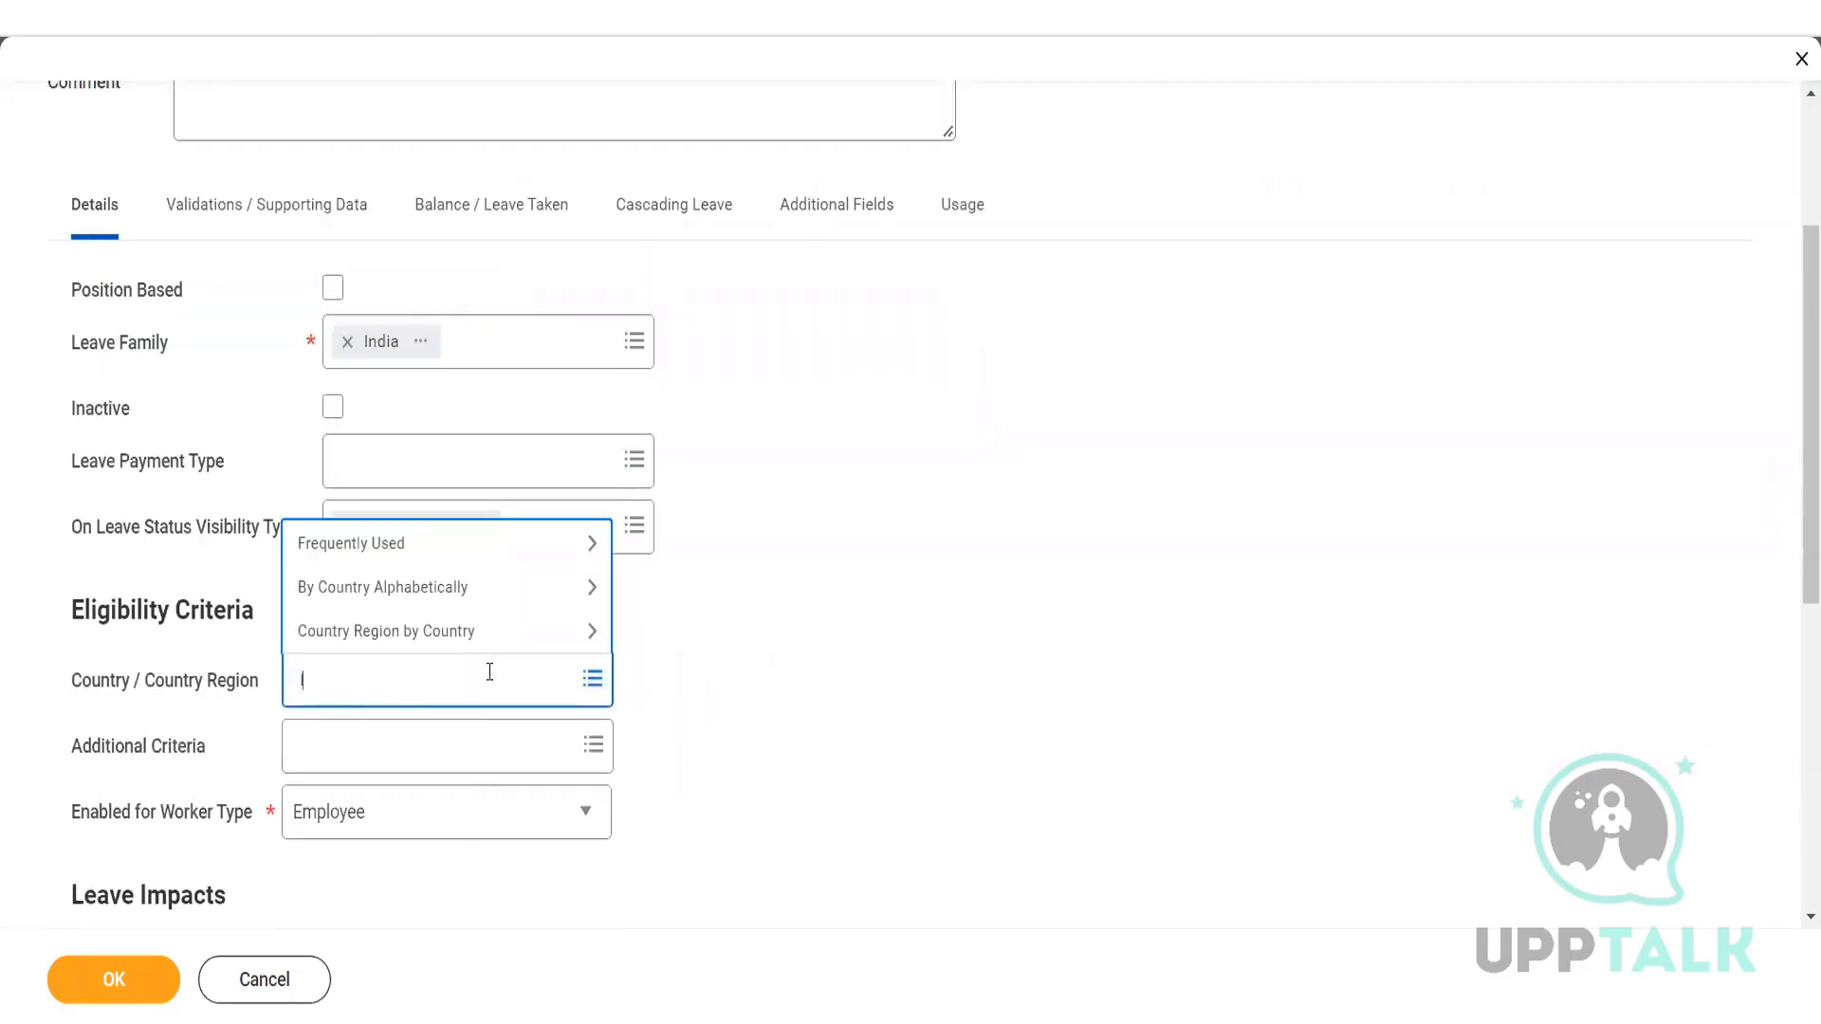
{"action": "type", "text": "ndia"}
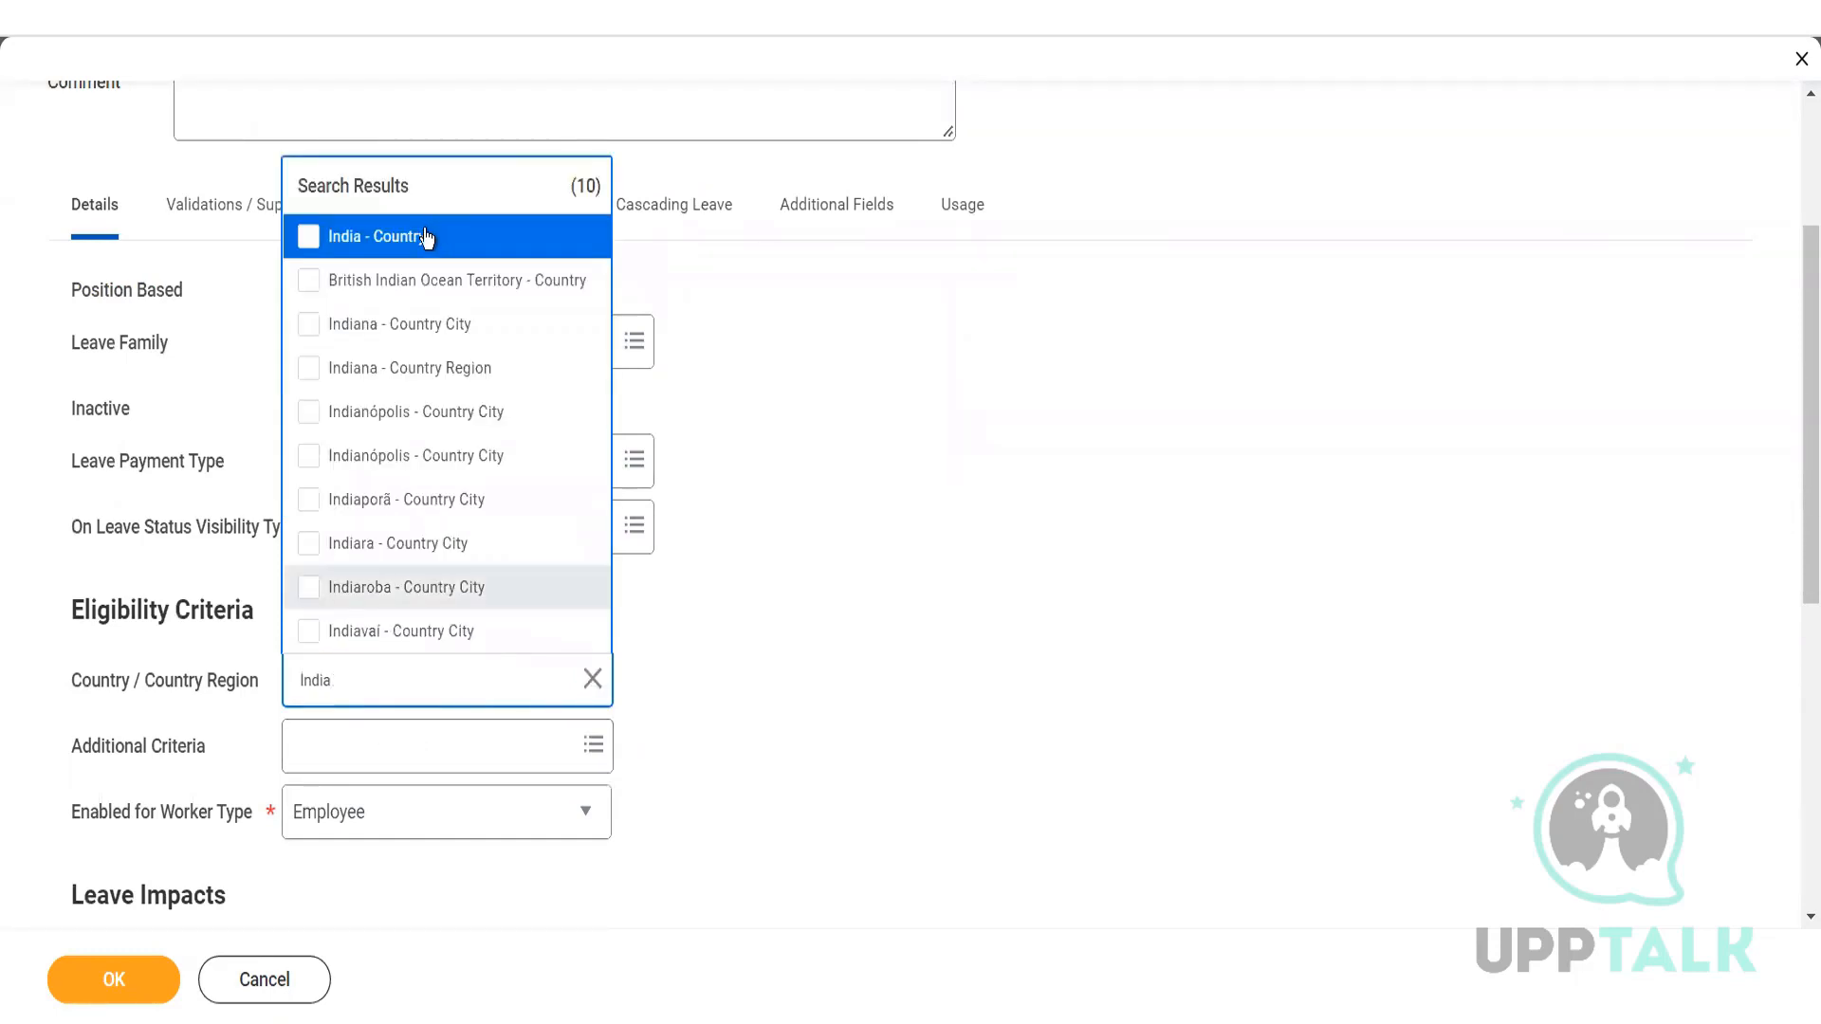
{"action": "key", "text": "Return"}
{"action": "left_click", "coordinate": [361, 810]}
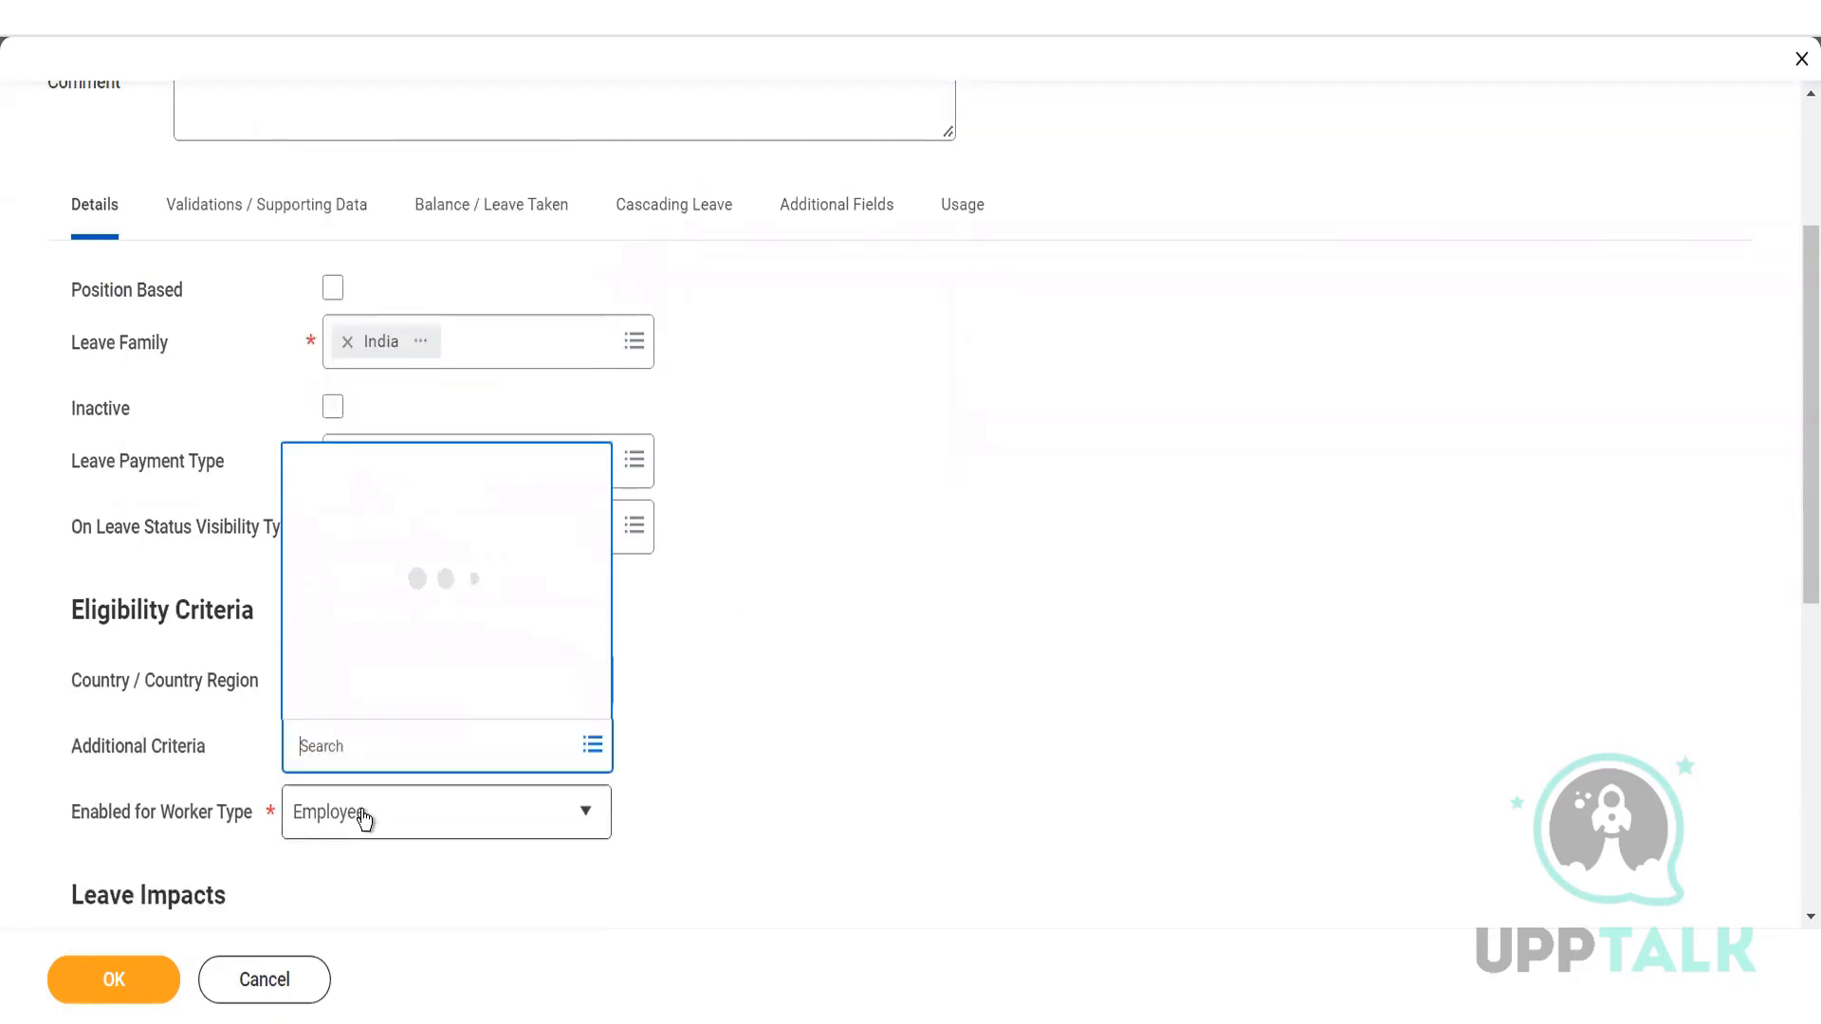
{"action": "type", "text": "Worke"}
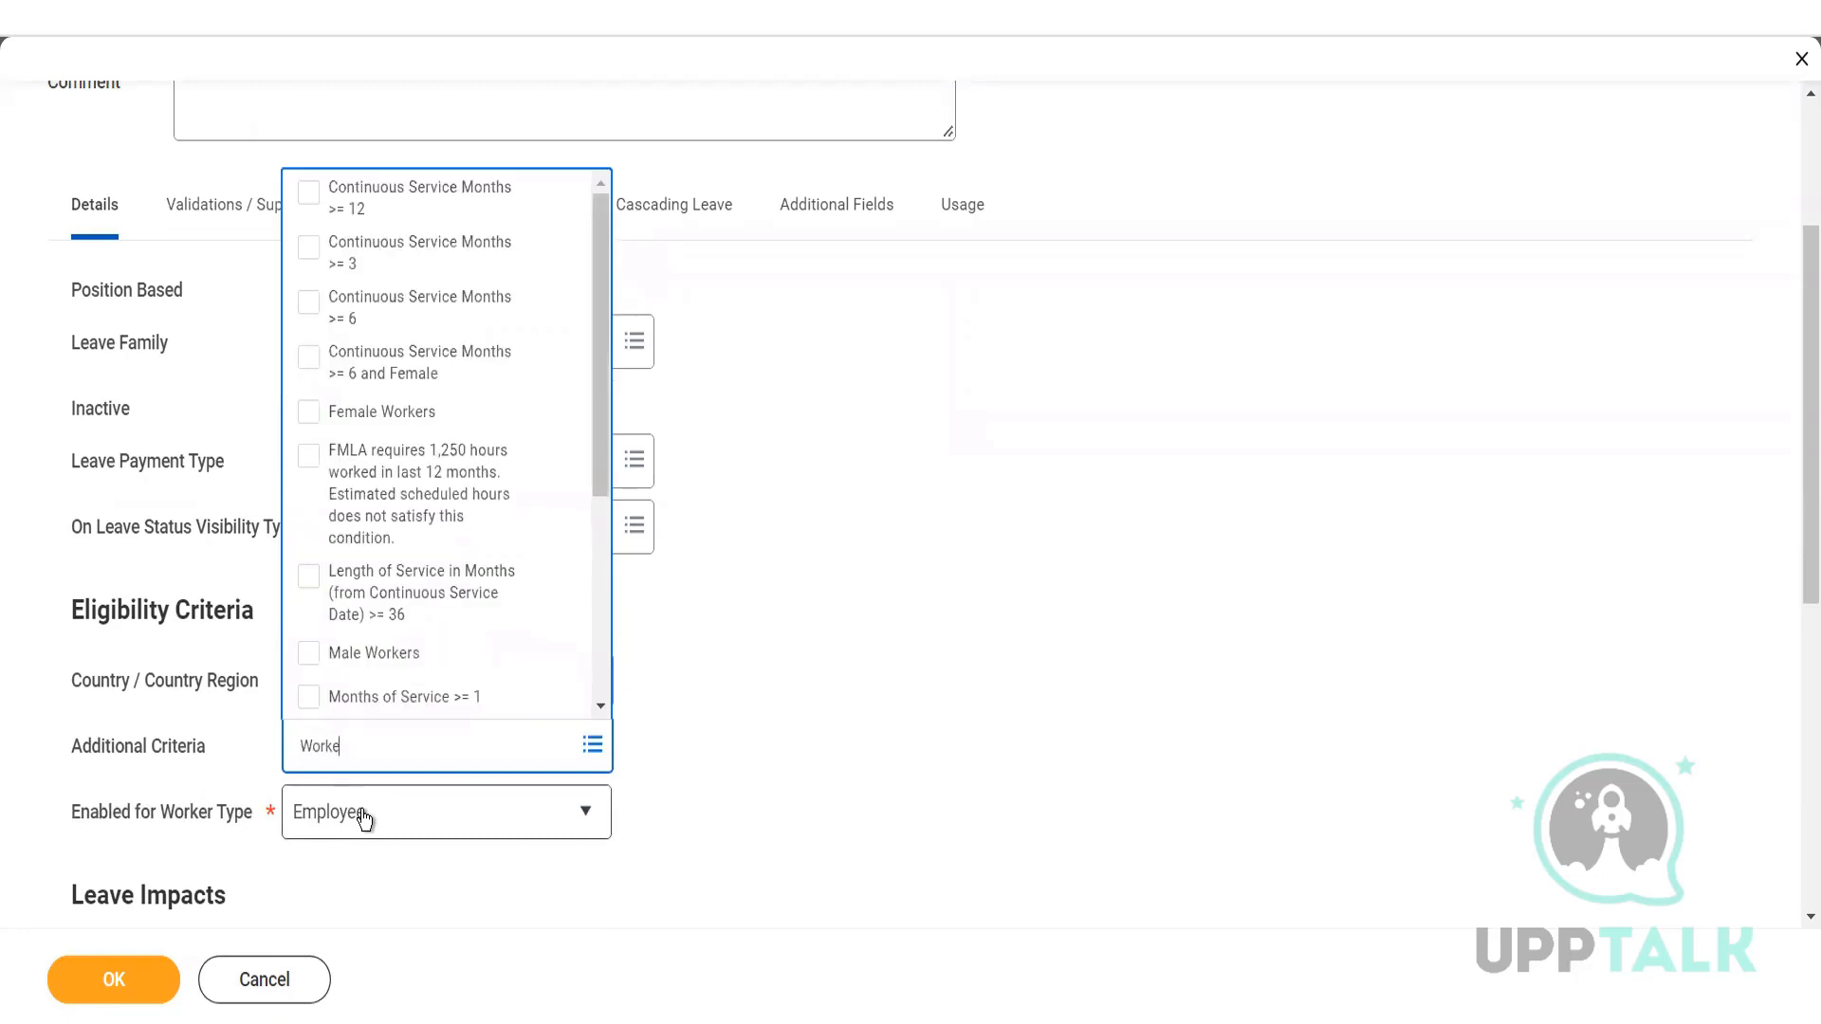
{"action": "type", "text": "r is female"}
{"action": "key", "text": "Return"}
- Enable Payroll Effect and Absence Accrual Effect under the leave impacts
{"action": "scroll", "coordinate": [799, 681], "scroll_direction": "down", "scroll_amount": 6}
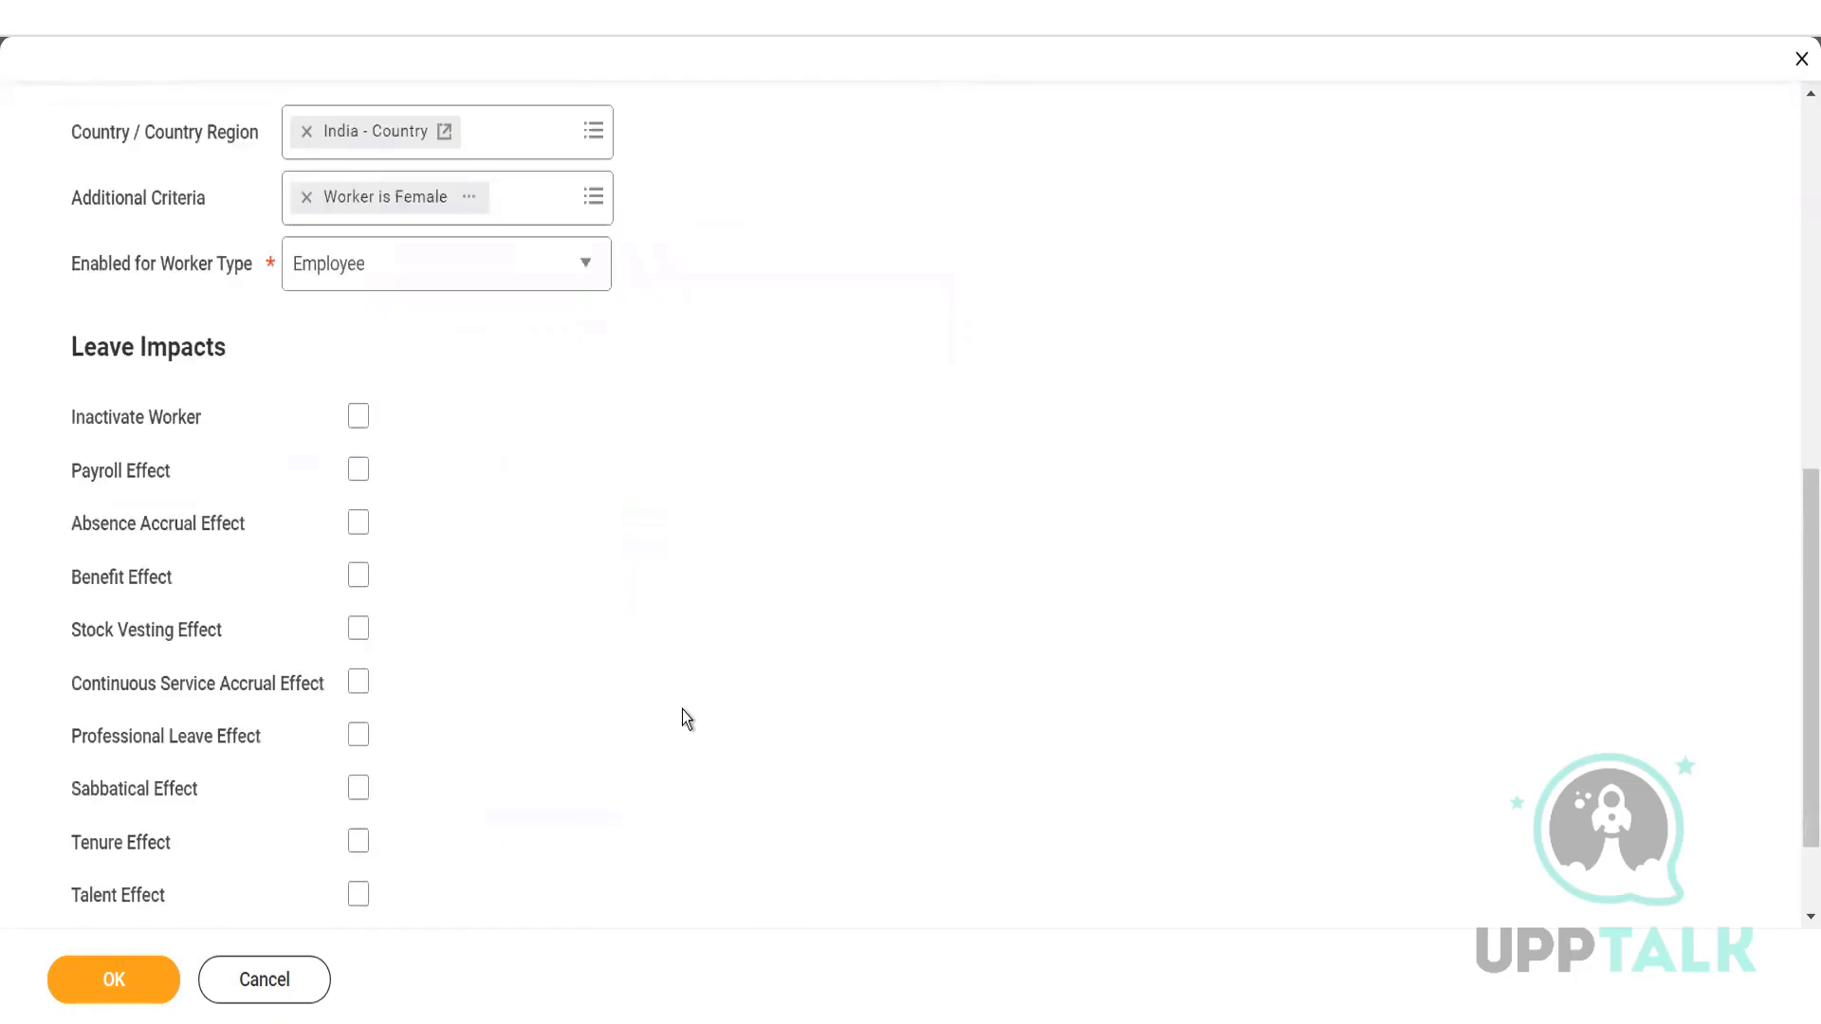
{"action": "left_click", "coordinate": [358, 470]}
{"action": "left_click", "coordinate": [359, 523]}
- Add a validation using the AUS Parental Leave: Missing Data rule, with Do Not Allow Request and Allow Override for Entry On Behalf Of Worker enabled
{"action": "scroll", "coordinate": [1021, 646], "scroll_direction": "up", "scroll_amount": 8}
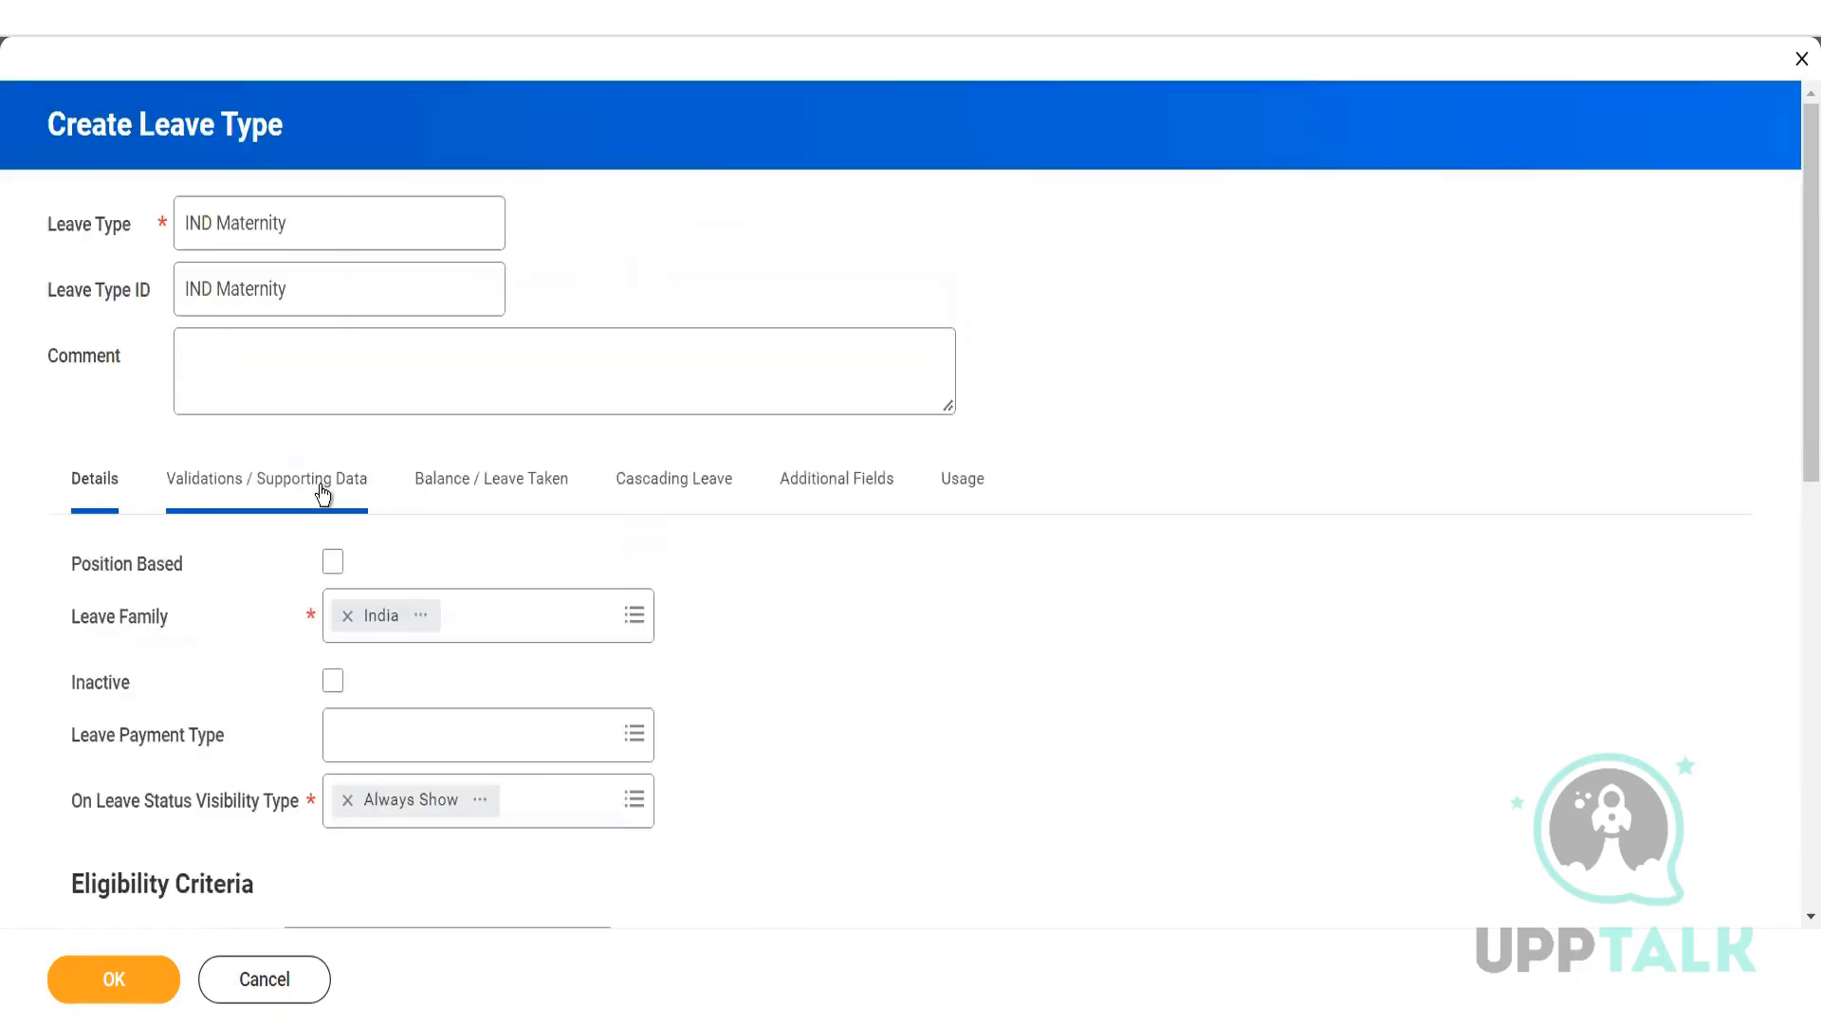
{"action": "left_click", "coordinate": [318, 480]}
{"action": "scroll", "coordinate": [354, 596], "scroll_direction": "down", "scroll_amount": 1}
{"action": "left_click", "coordinate": [188, 550]}
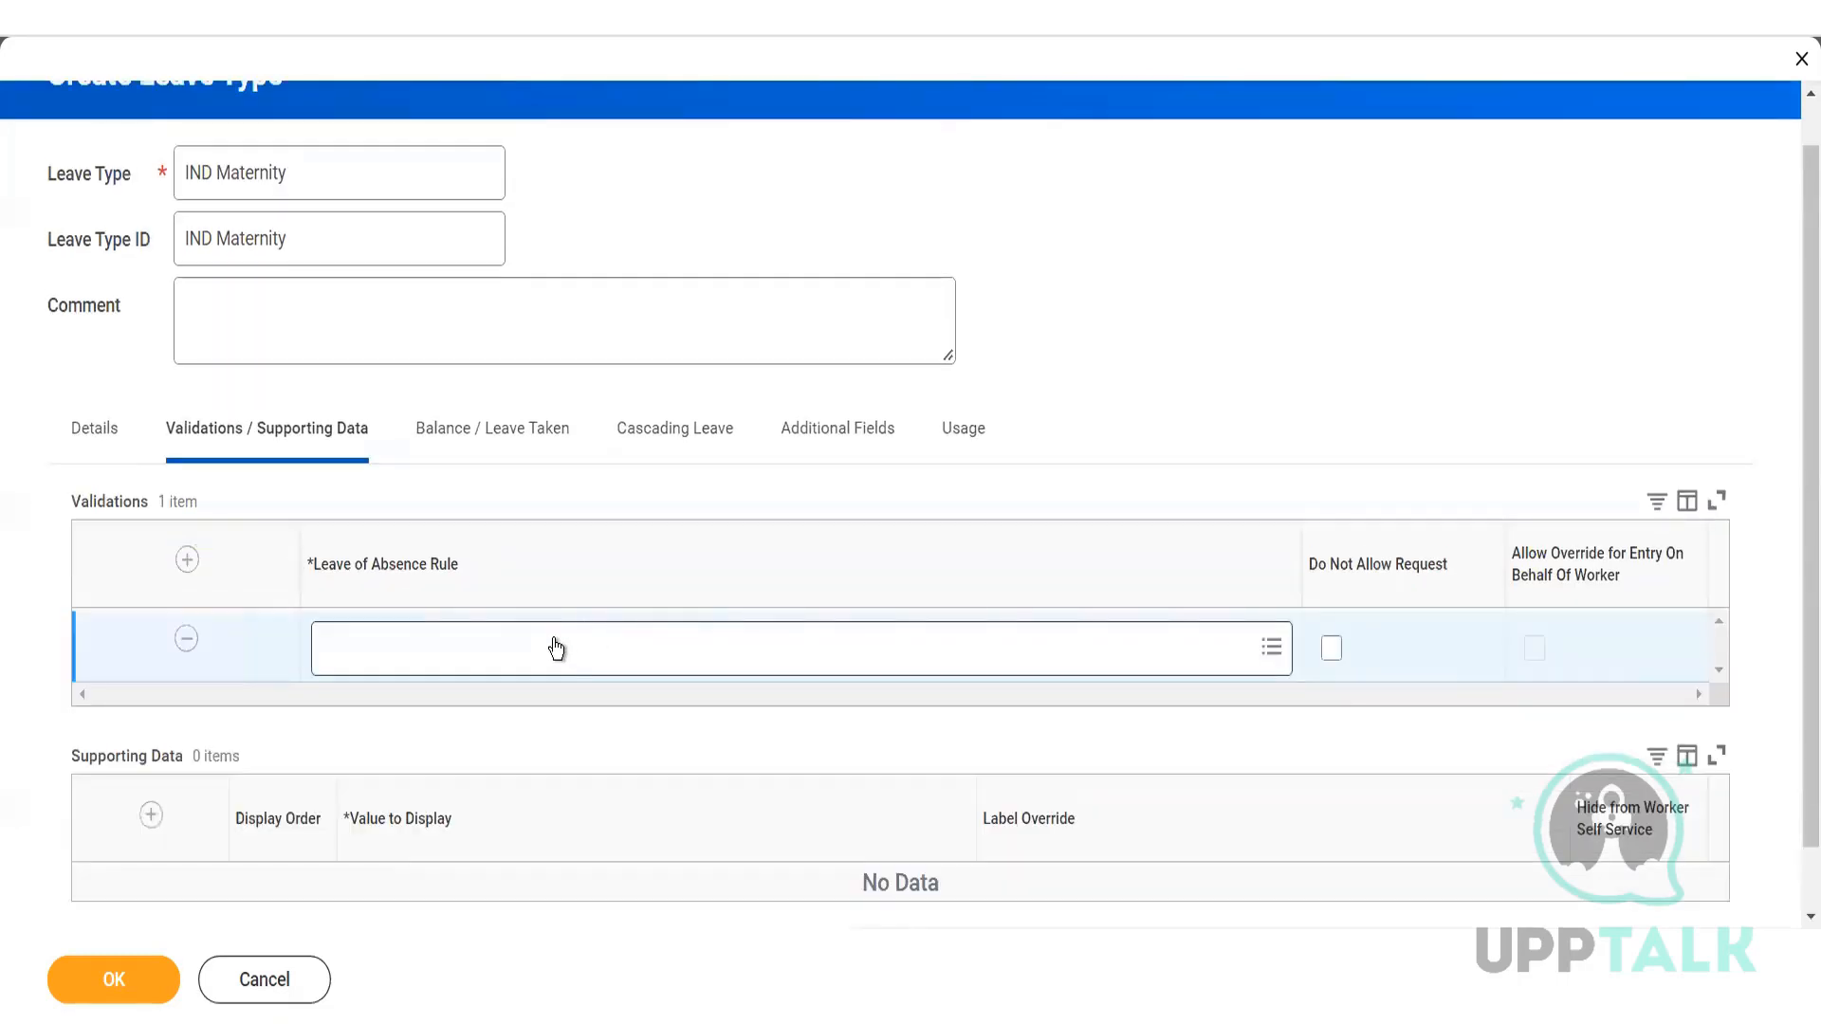
{"action": "left_click", "coordinate": [555, 641]}
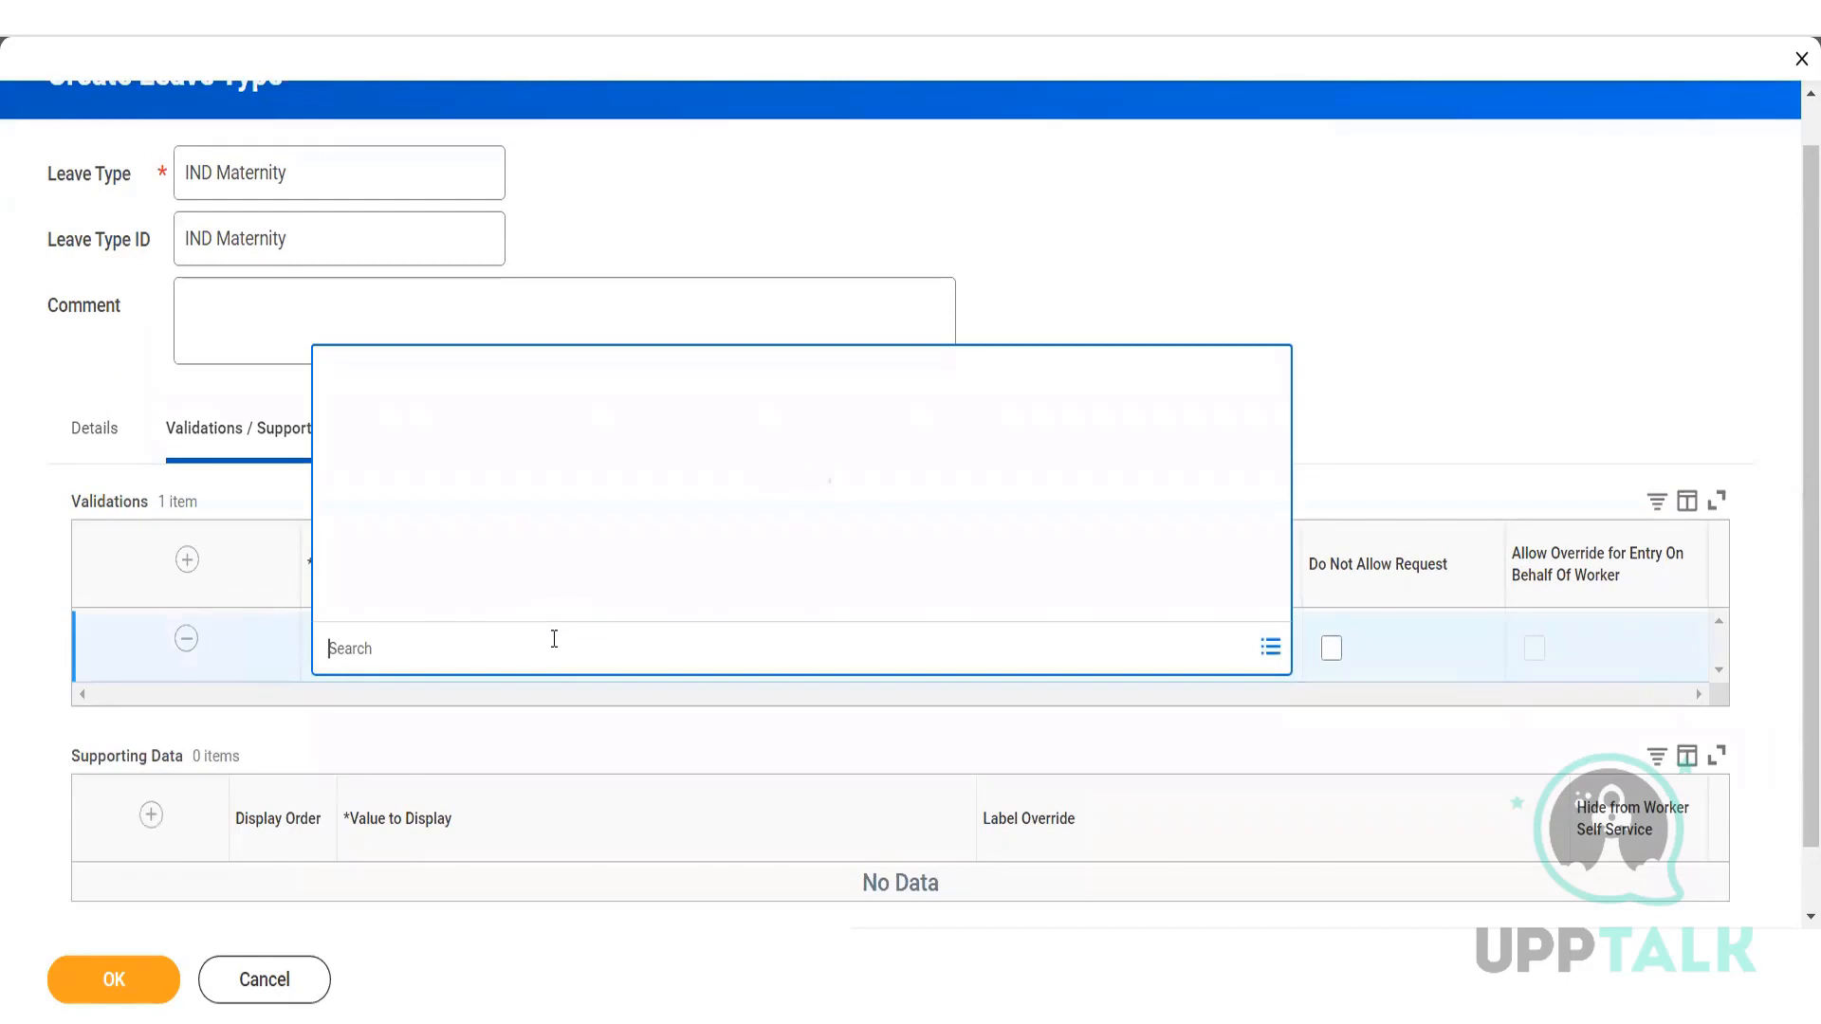
{"action": "left_click", "coordinate": [498, 233]}
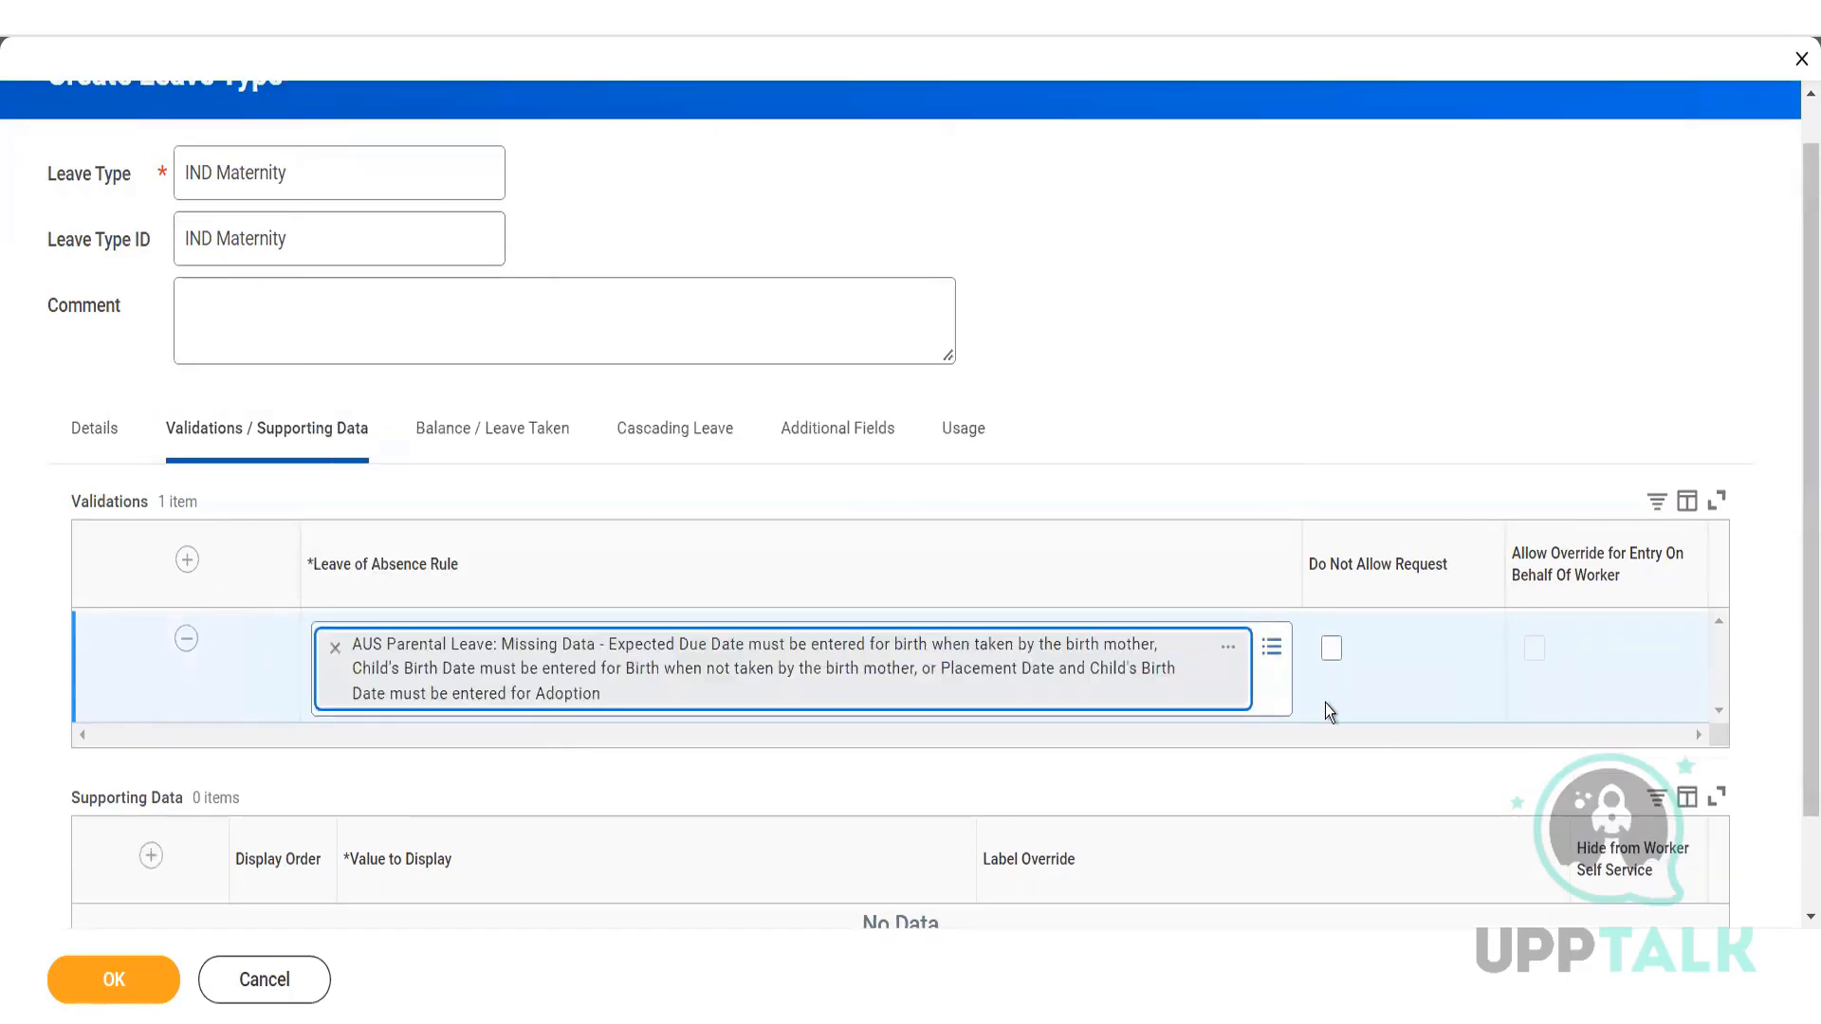
{"action": "left_click", "coordinate": [1331, 649]}
{"action": "left_click", "coordinate": [1535, 649]}
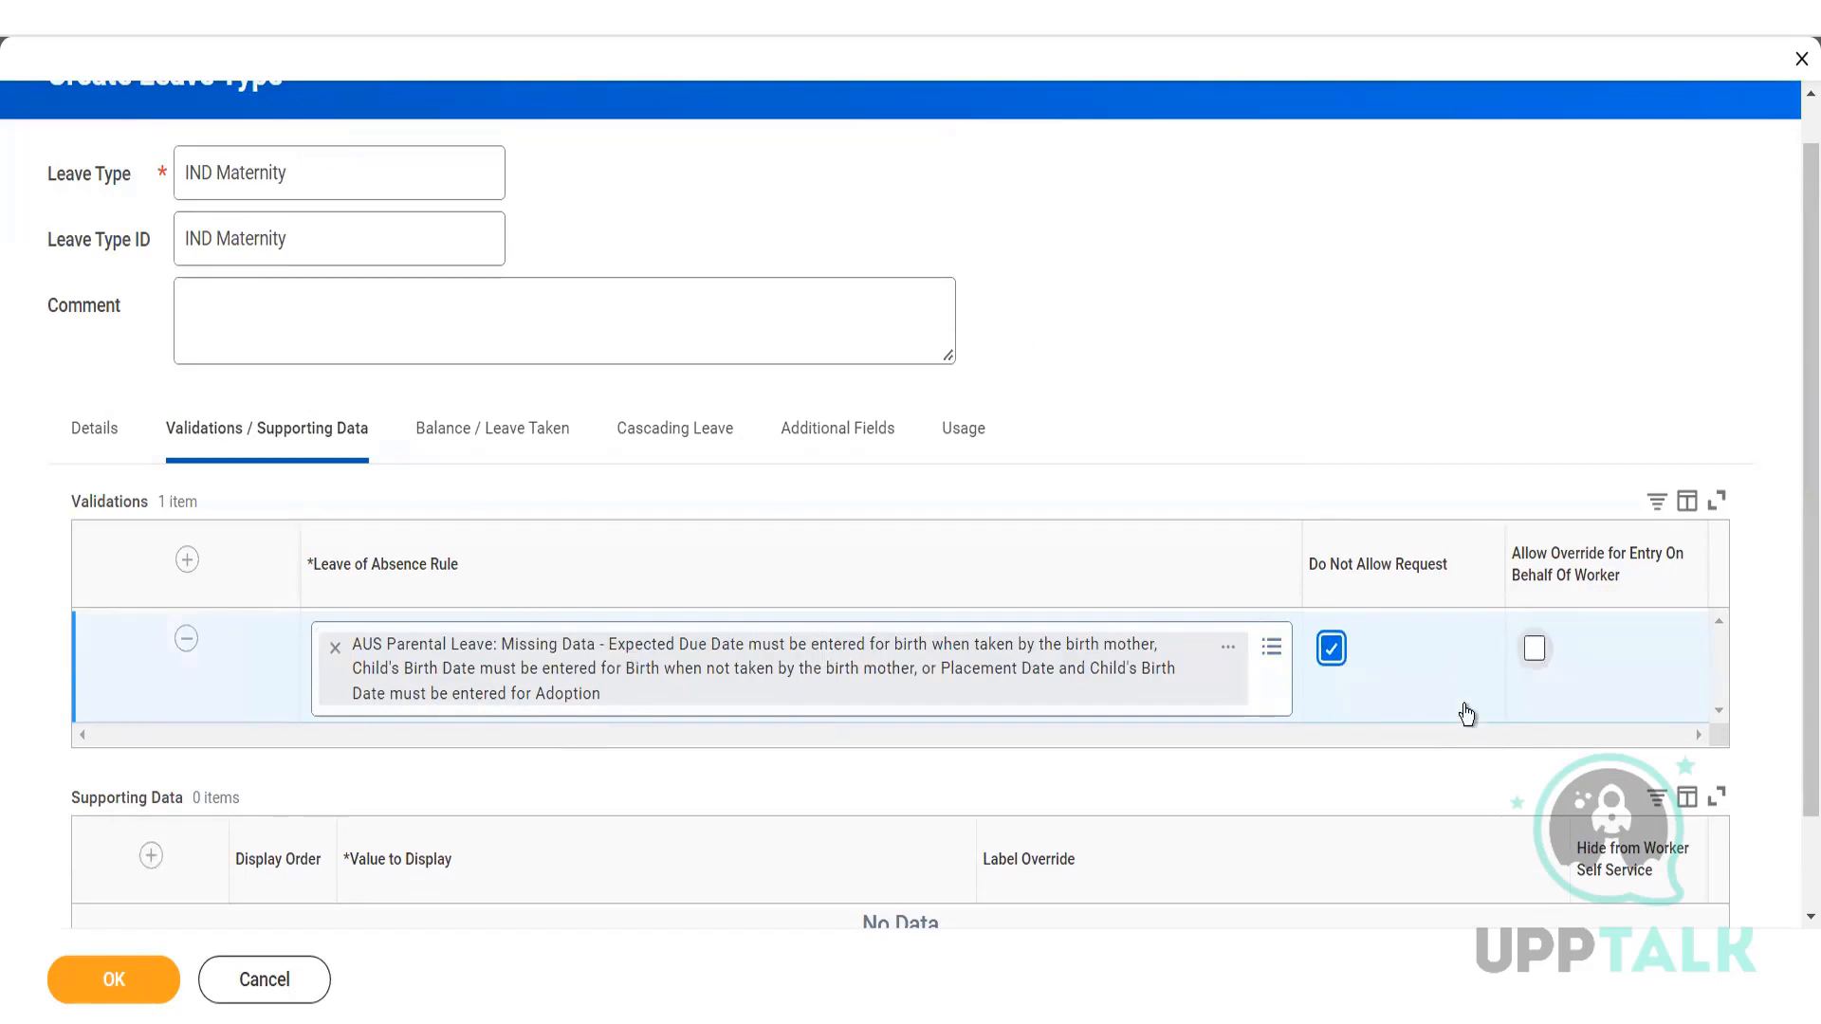
- Add a supporting data row that displays the value Remaining Days to Work for this Year
{"action": "left_click", "coordinate": [151, 856]}
{"action": "scroll", "coordinate": [398, 806], "scroll_direction": "up", "scroll_amount": 3}
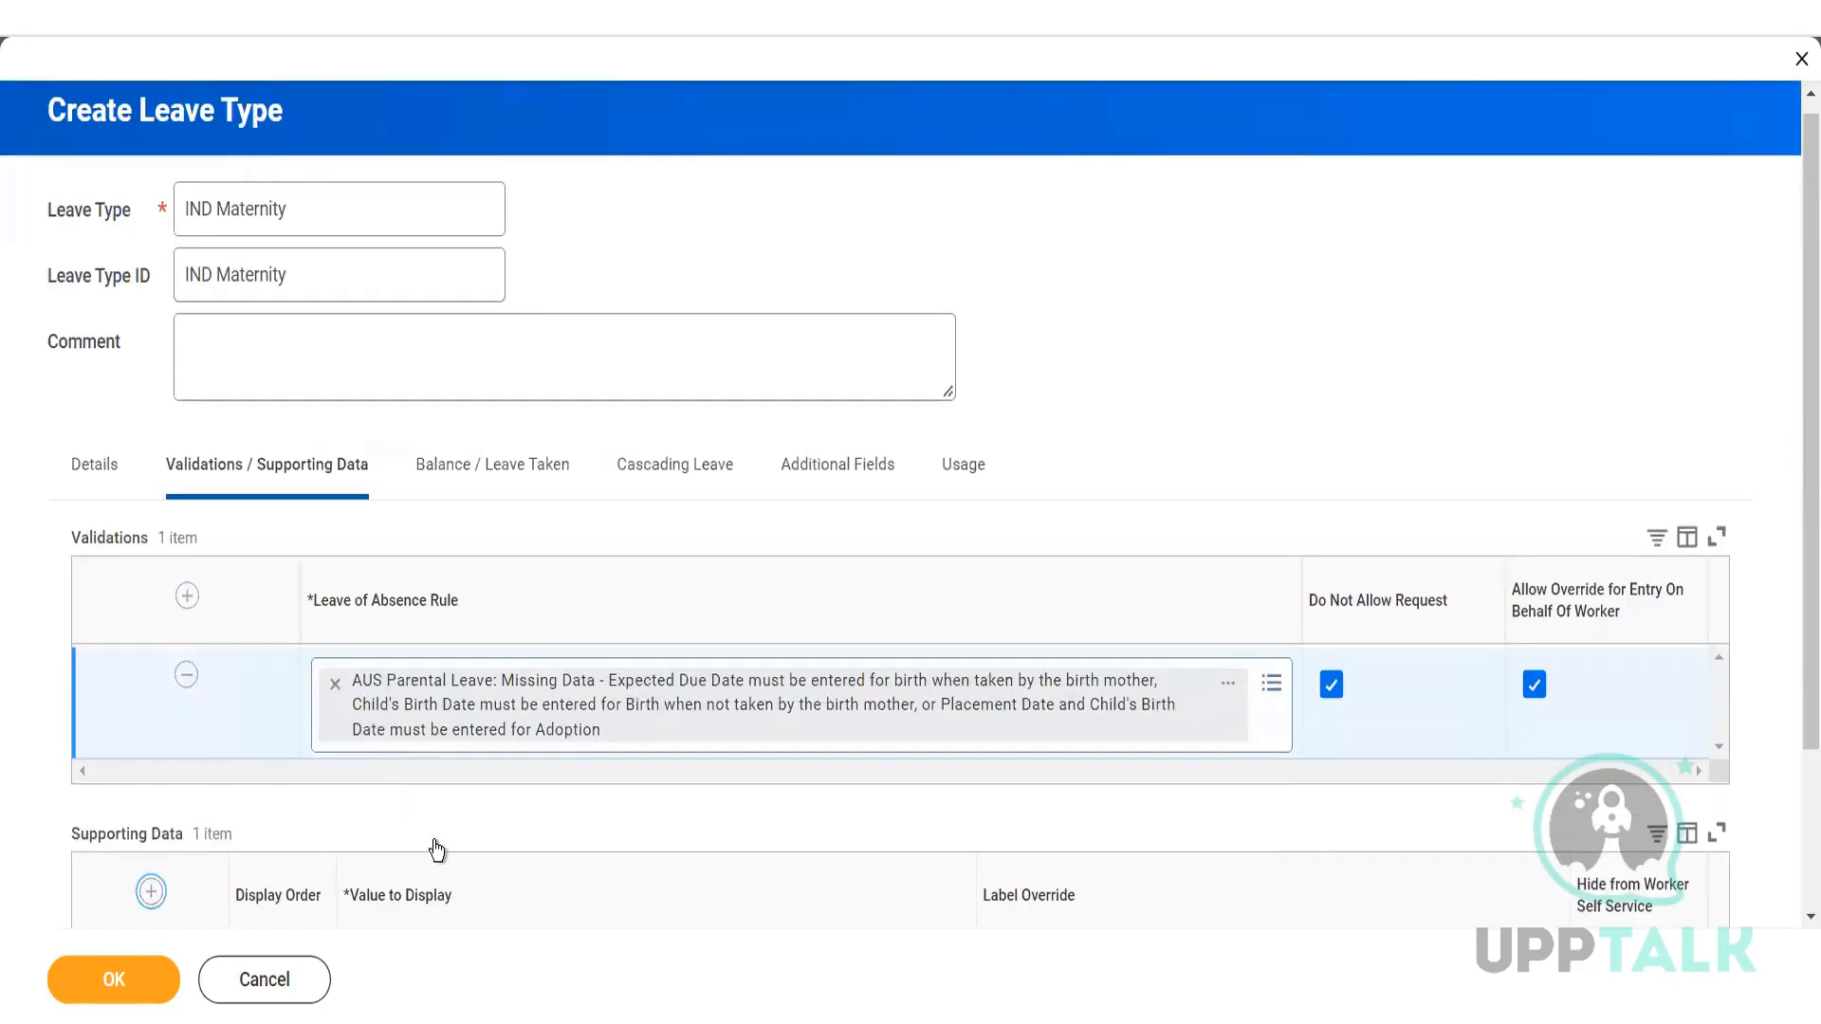
{"action": "scroll", "coordinate": [513, 806], "scroll_direction": "down", "scroll_amount": 2}
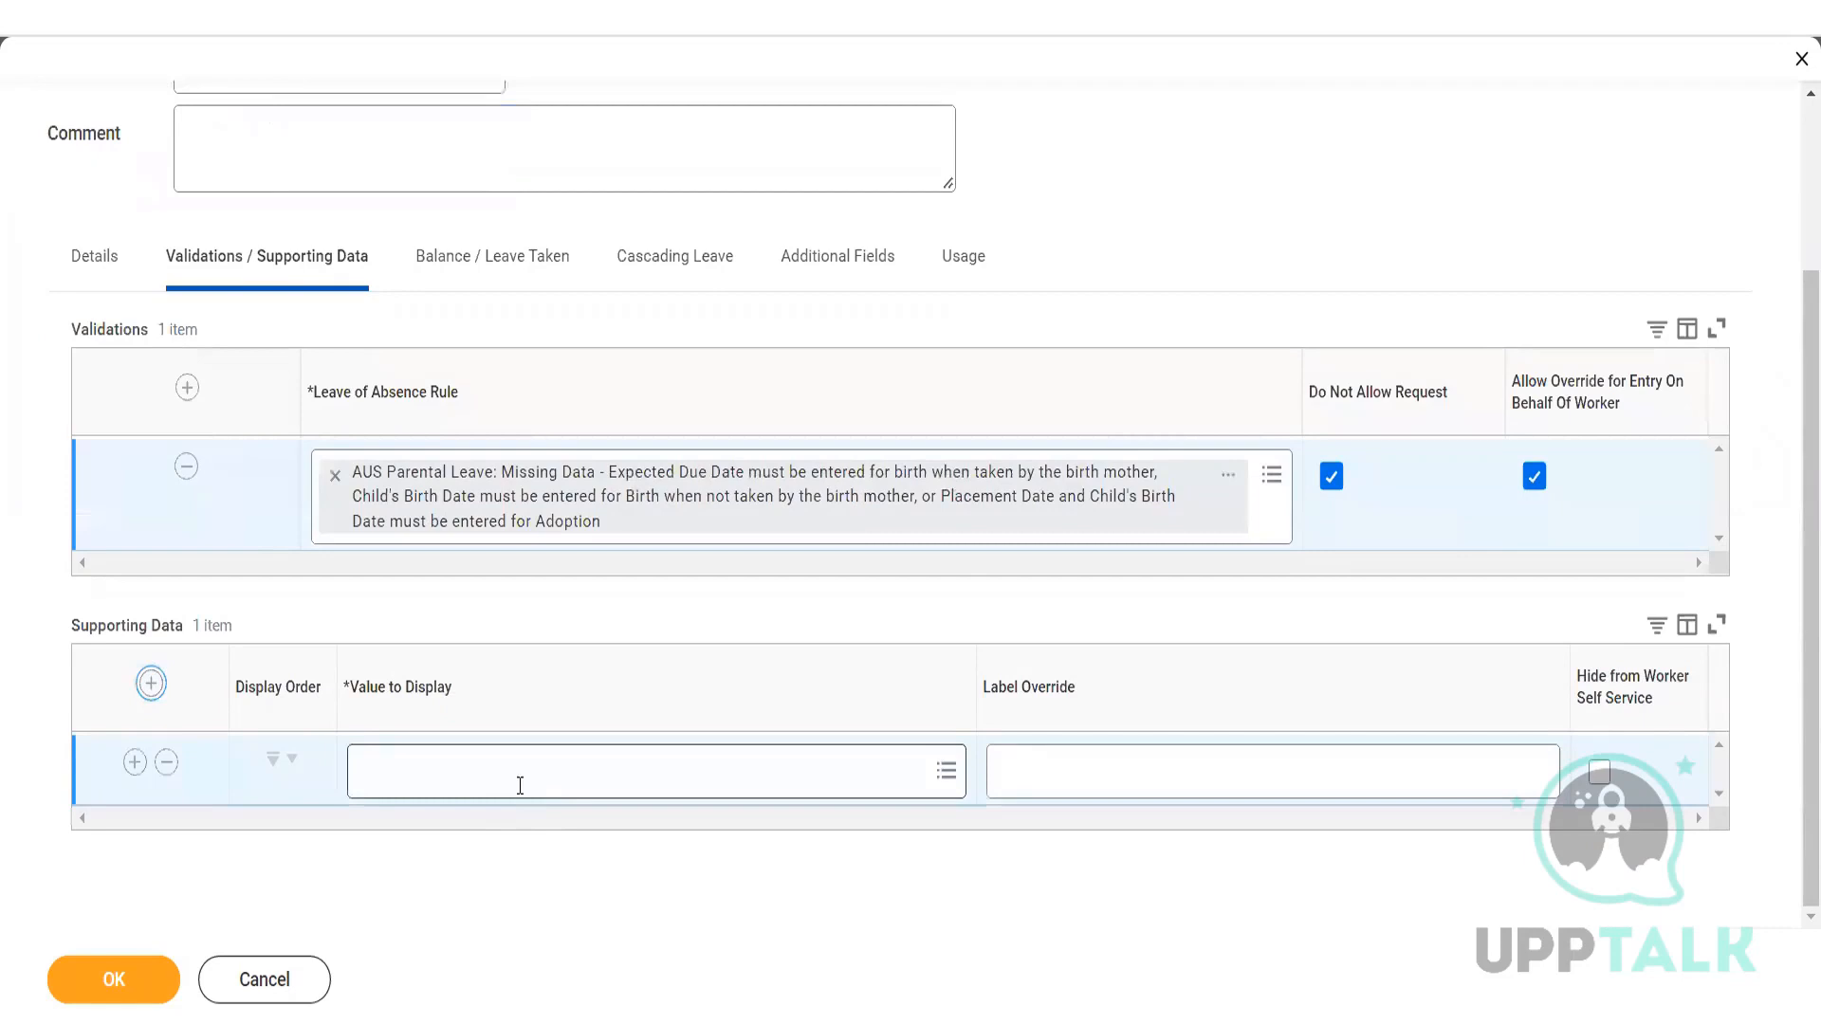
{"action": "left_click", "coordinate": [520, 785]}
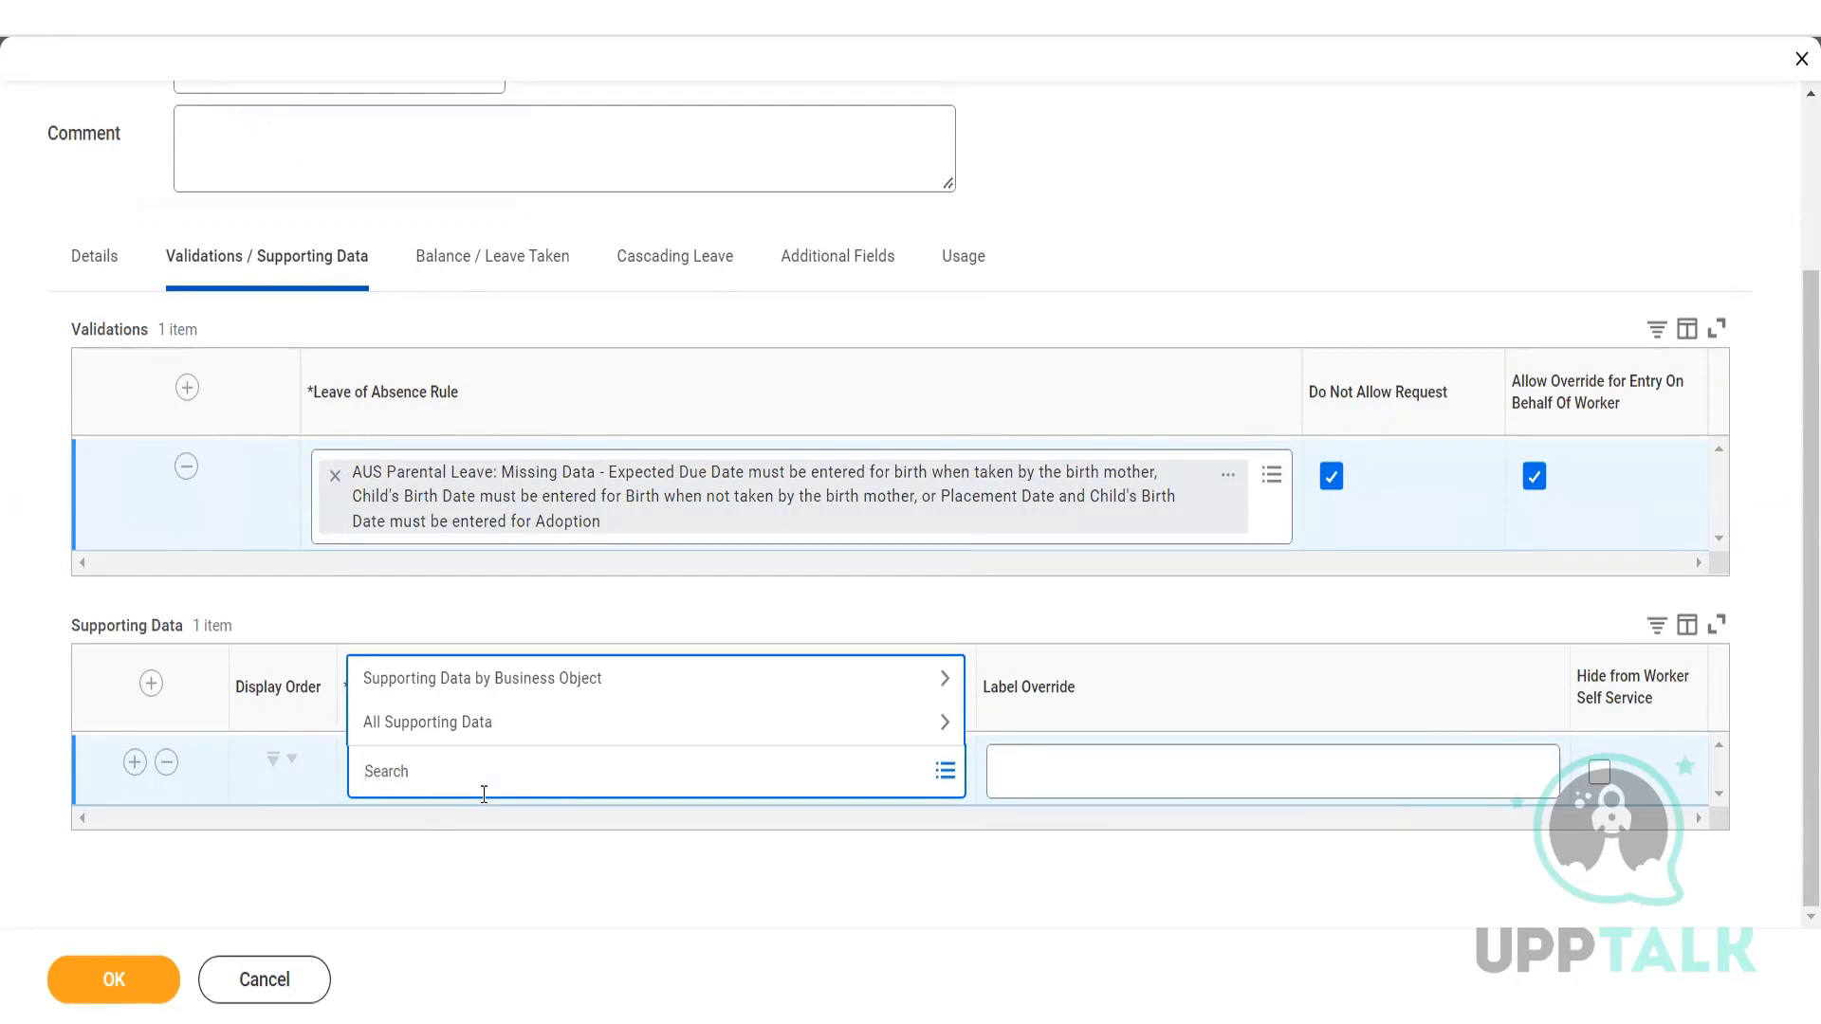
{"action": "type", "text": "Request quan"}
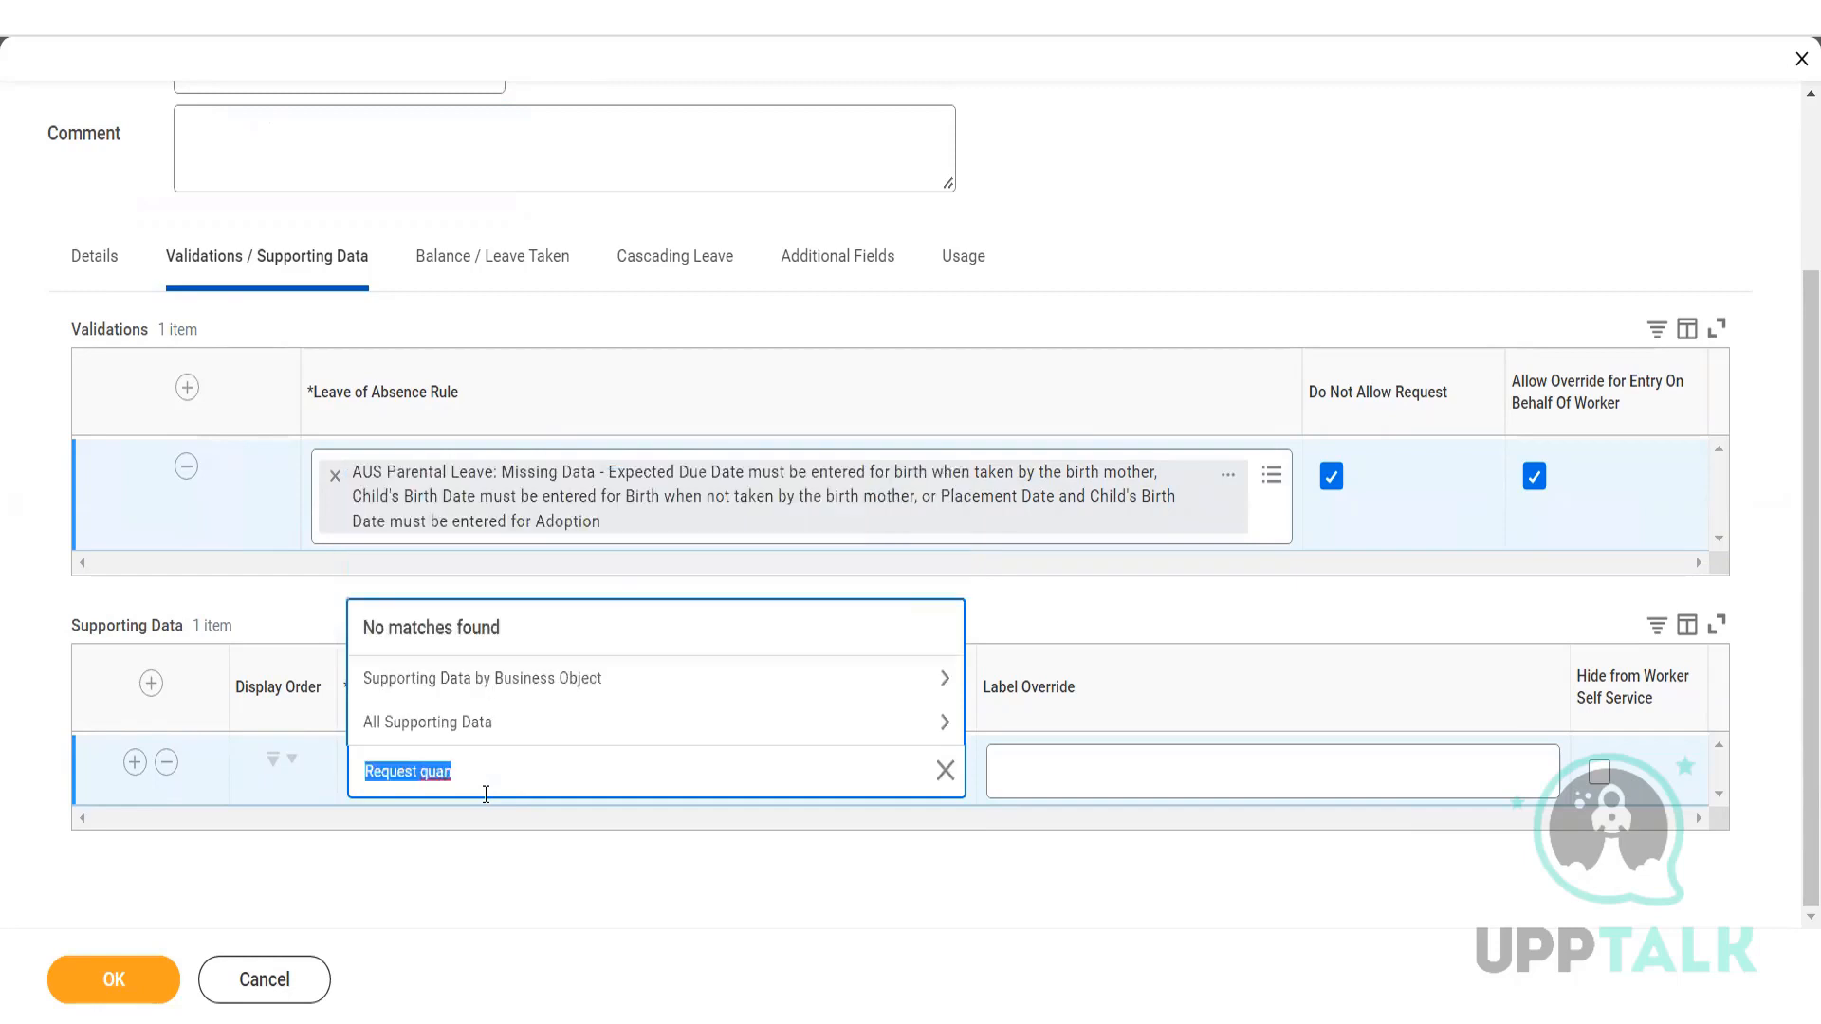
{"action": "key", "text": "BackSpace"}
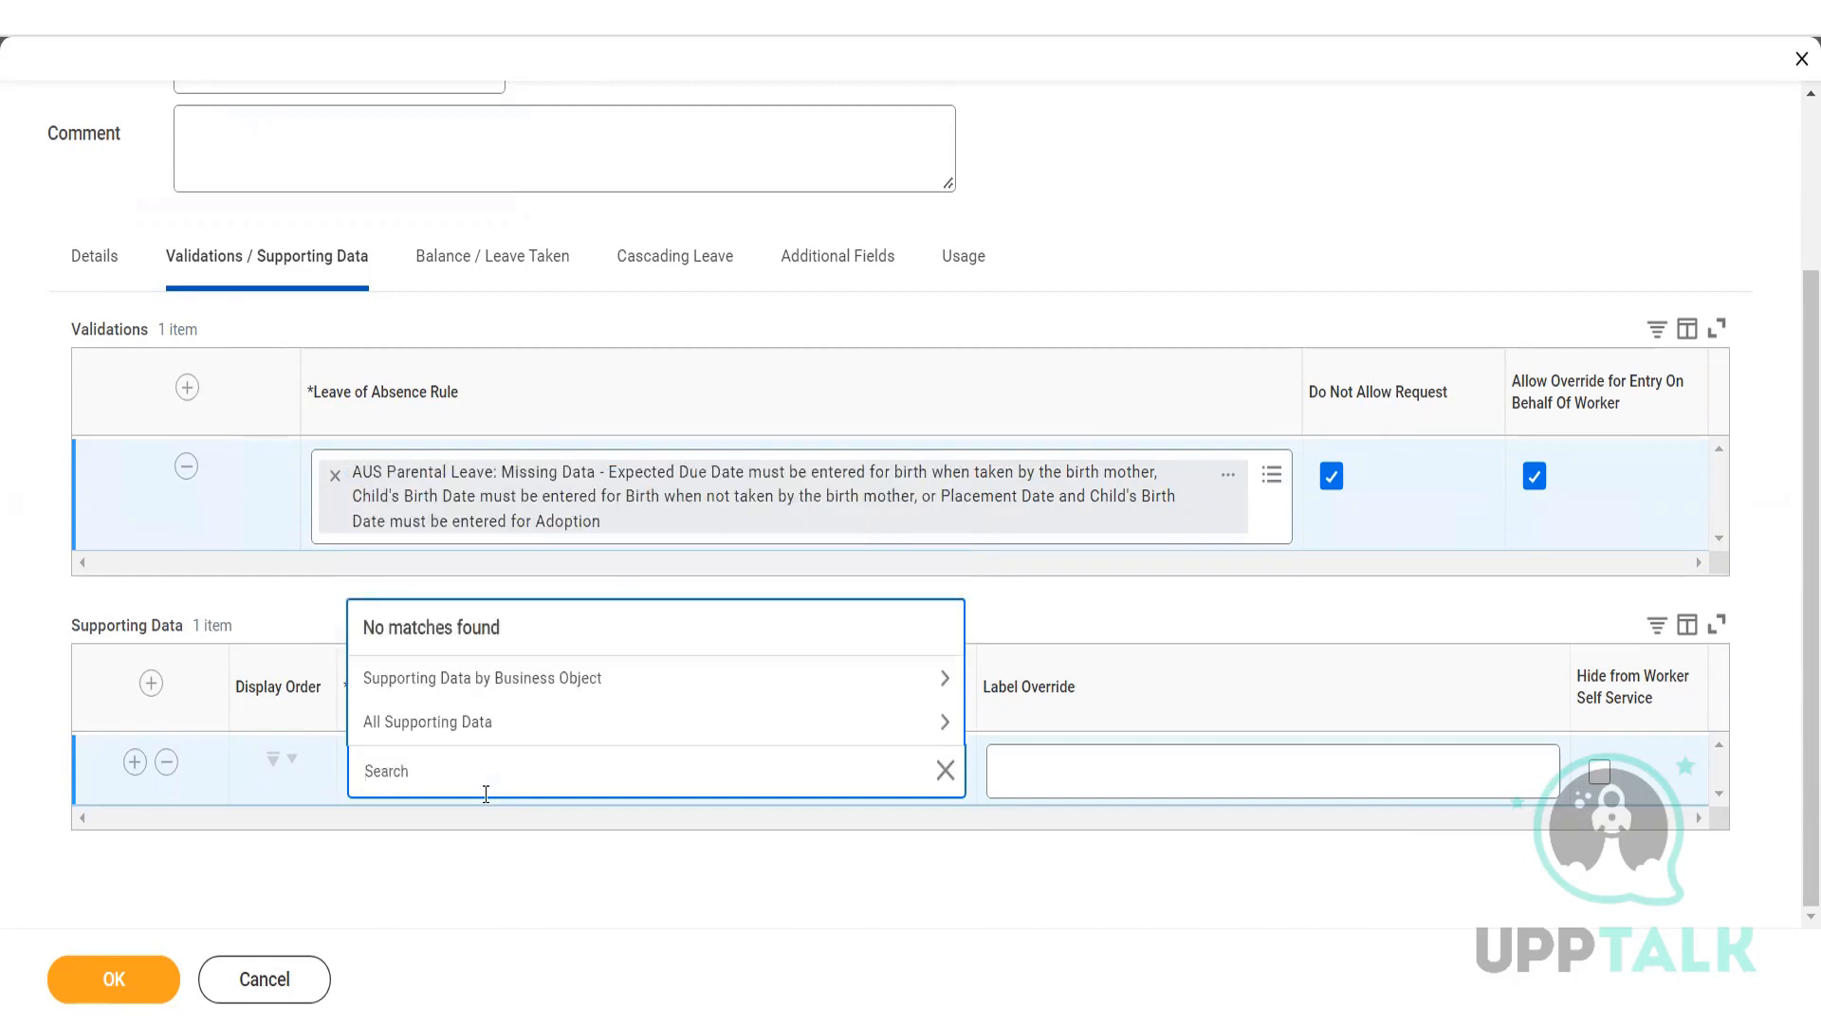
{"action": "type", "text": "Days remaing"}
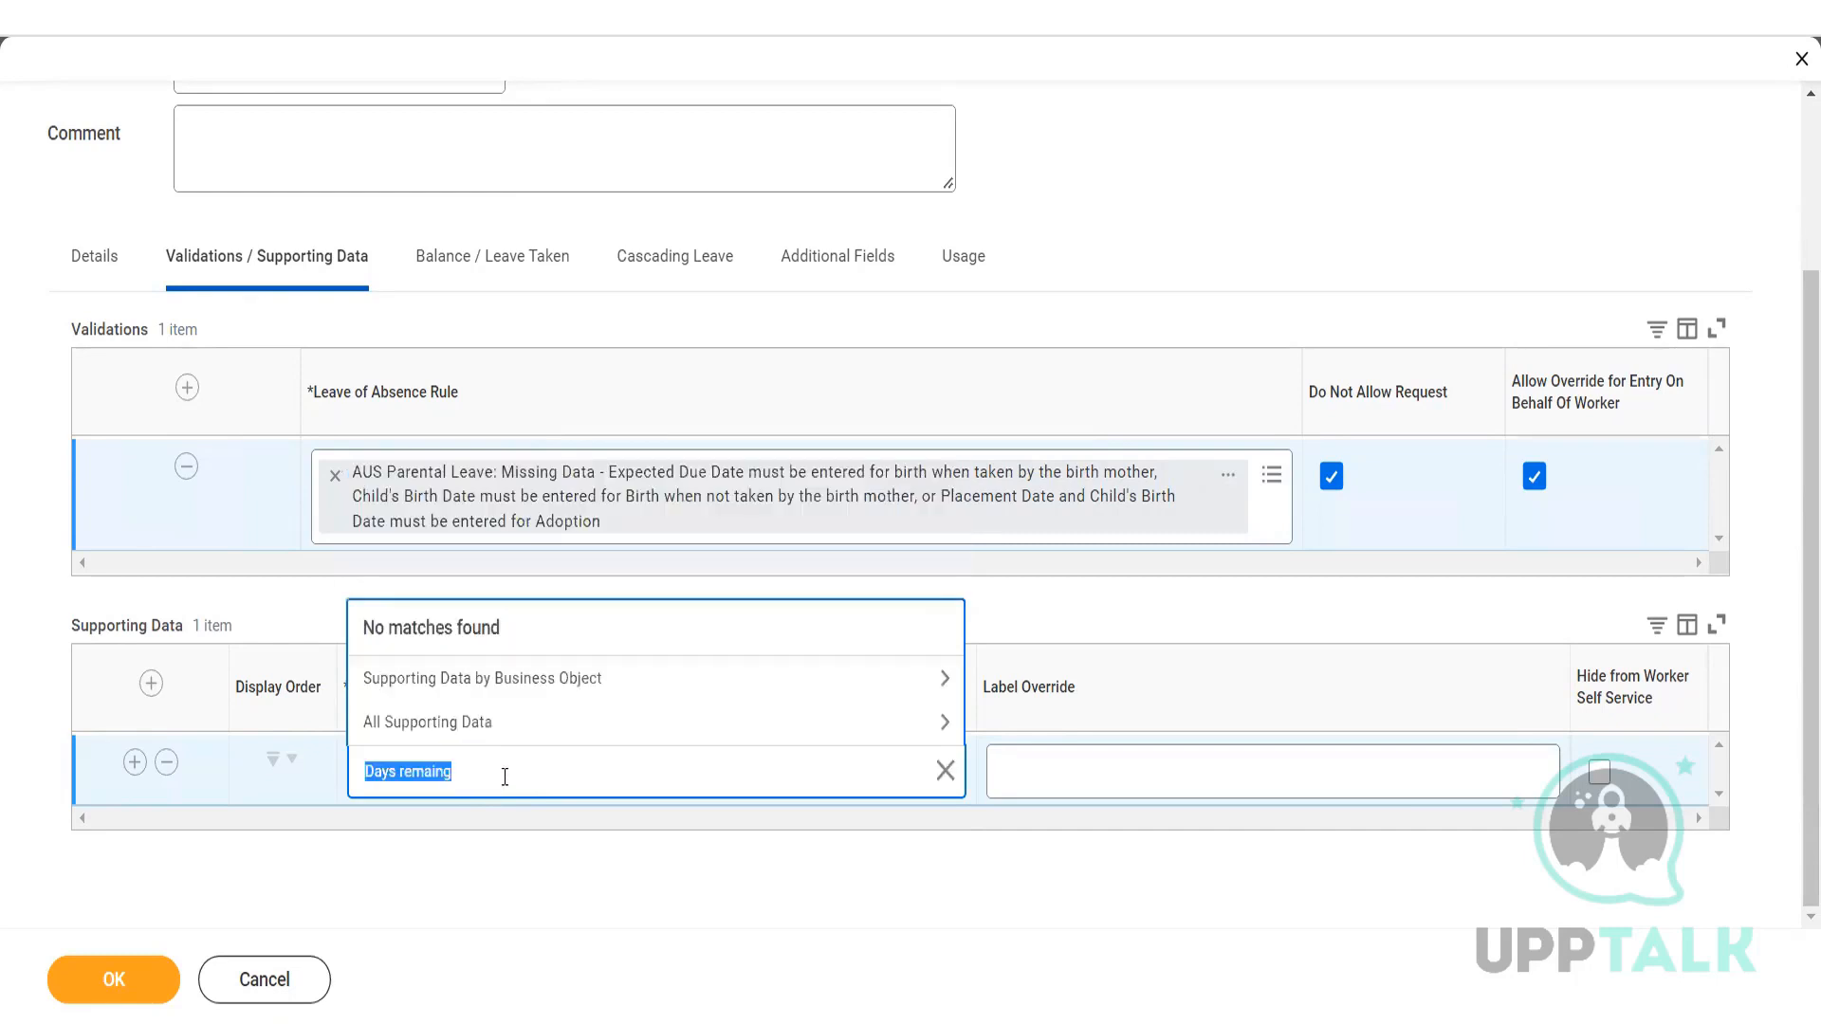
{"action": "left_click", "coordinate": [505, 777]}
{"action": "key", "text": "BackSpace"}
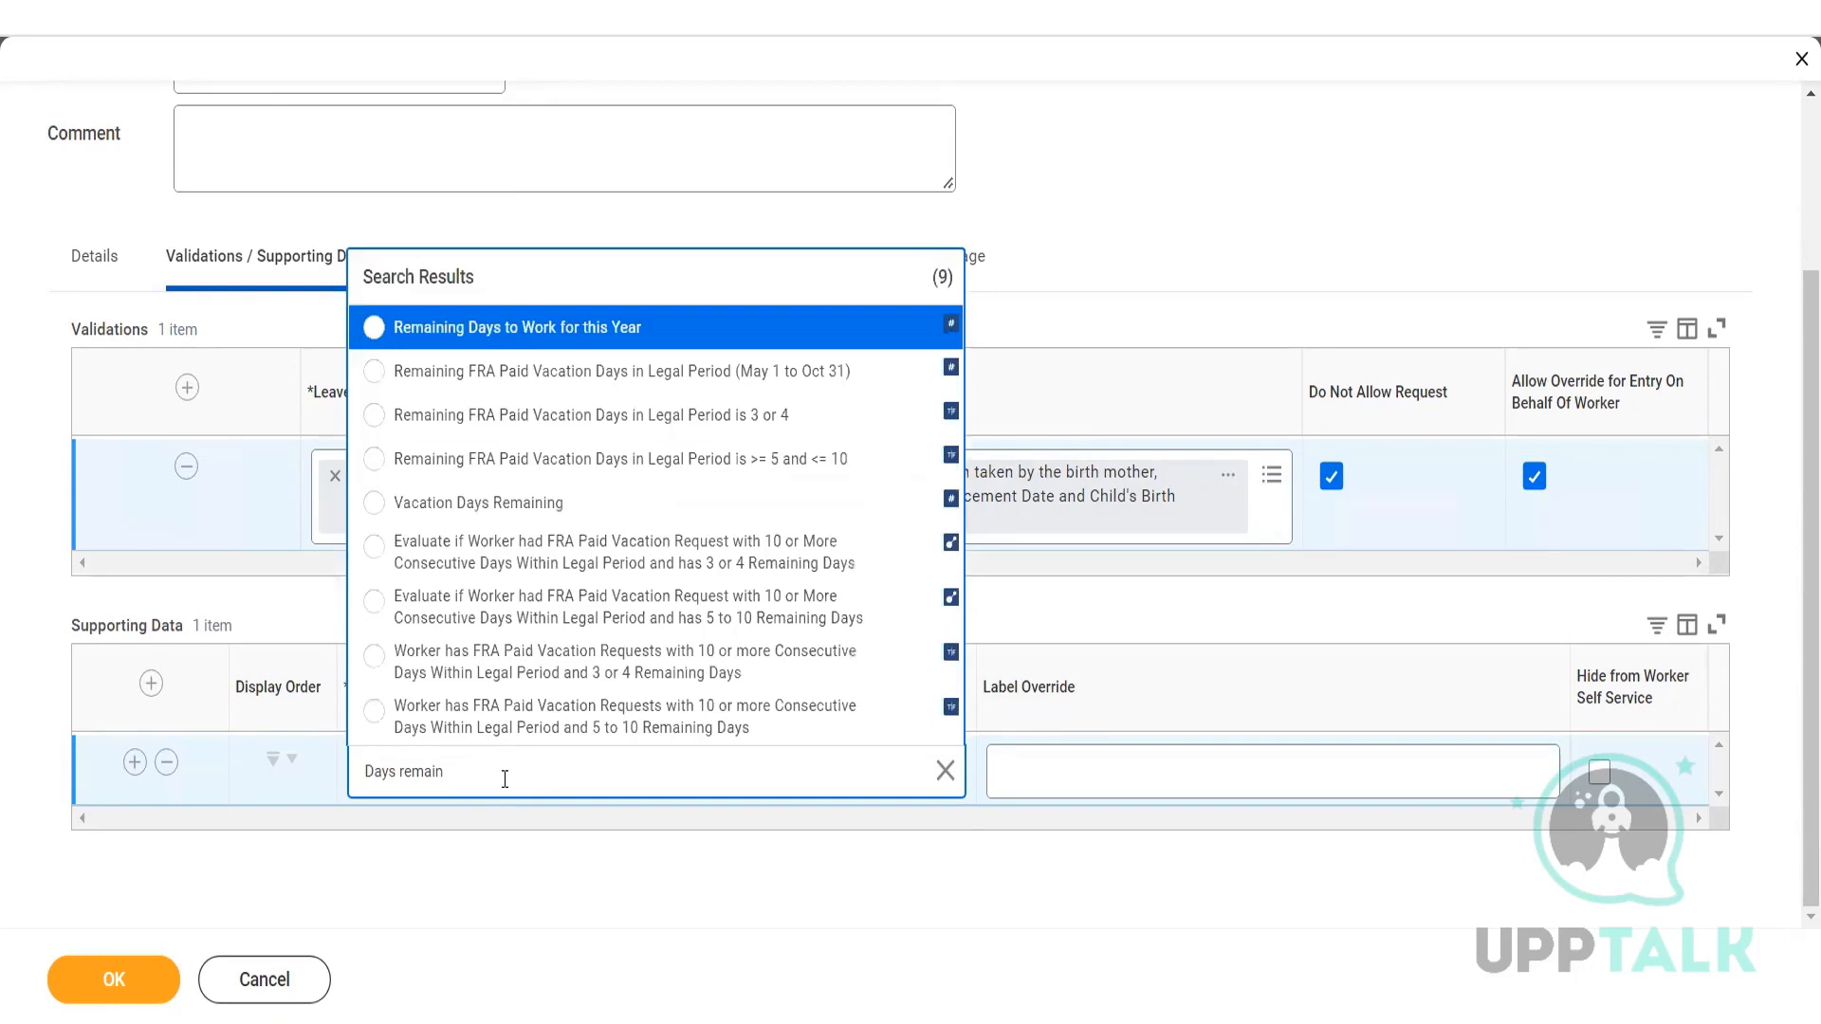
{"action": "key", "text": "Return"}
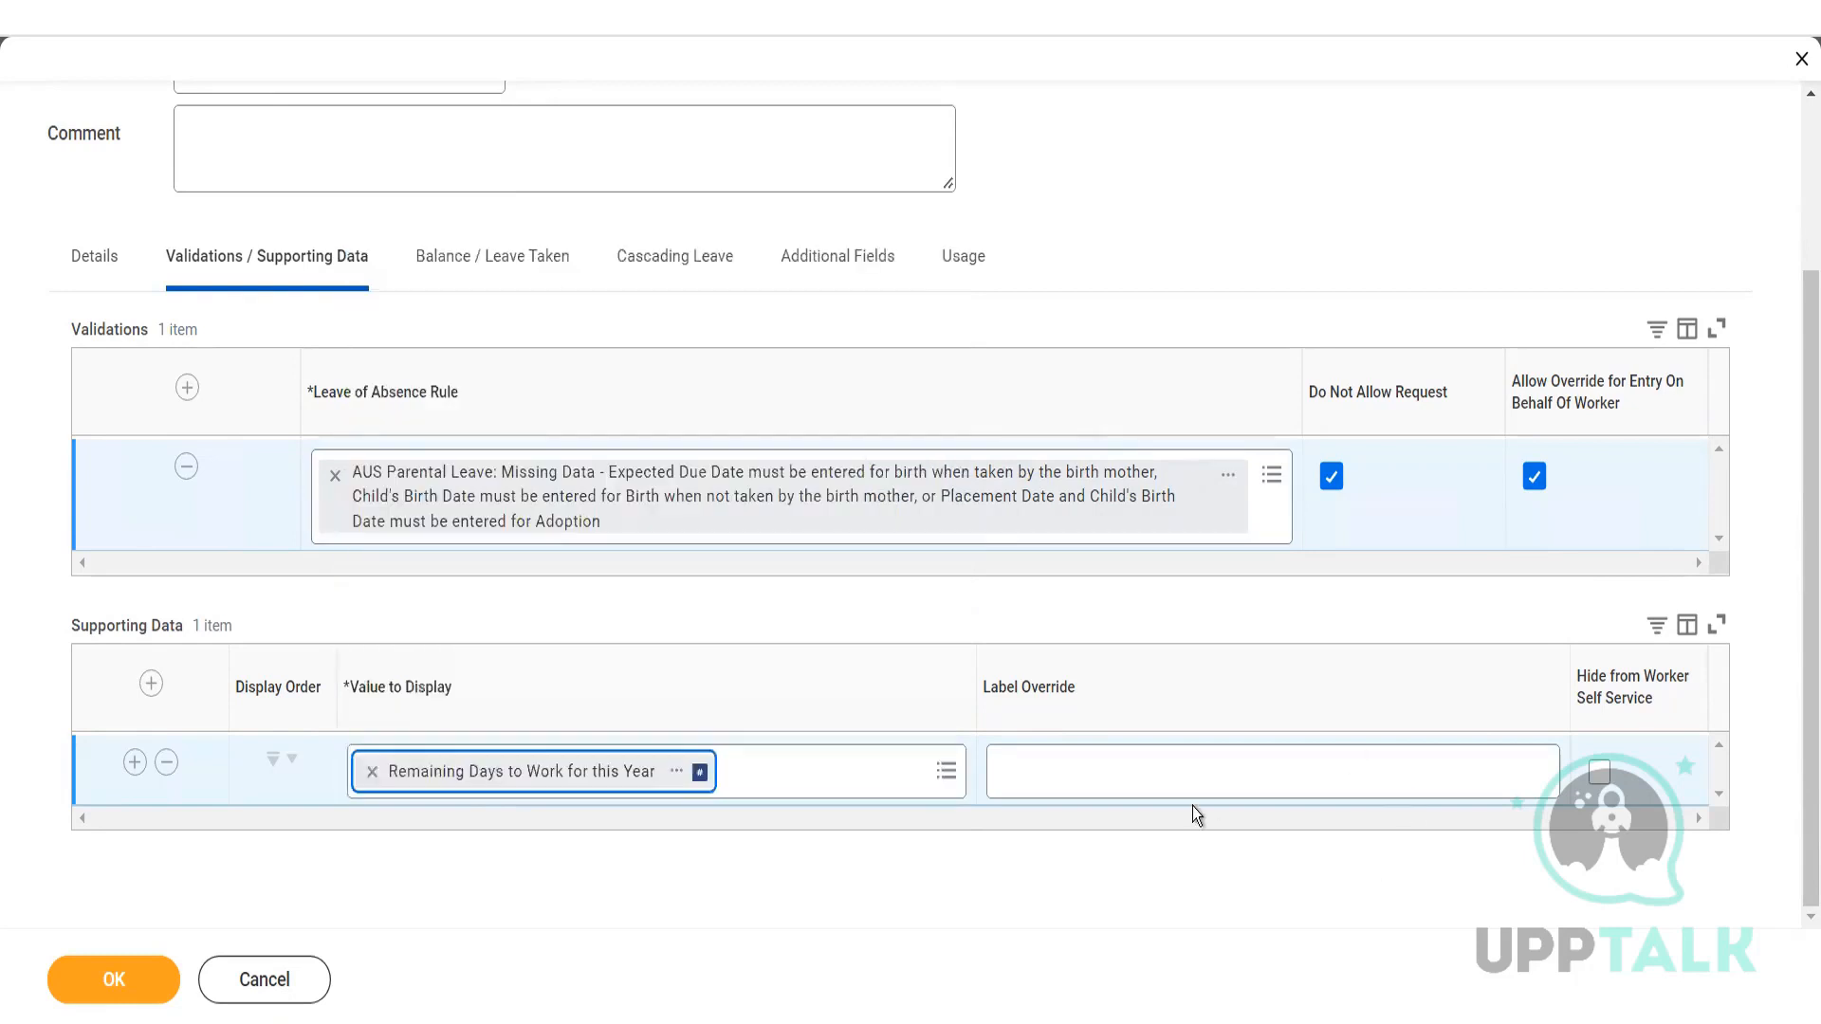
- Override the supporting data row's label with "Balance Left" and hide the row from worker self service
{"action": "left_click", "coordinate": [1189, 779]}
{"action": "type", "text": "Ba"}
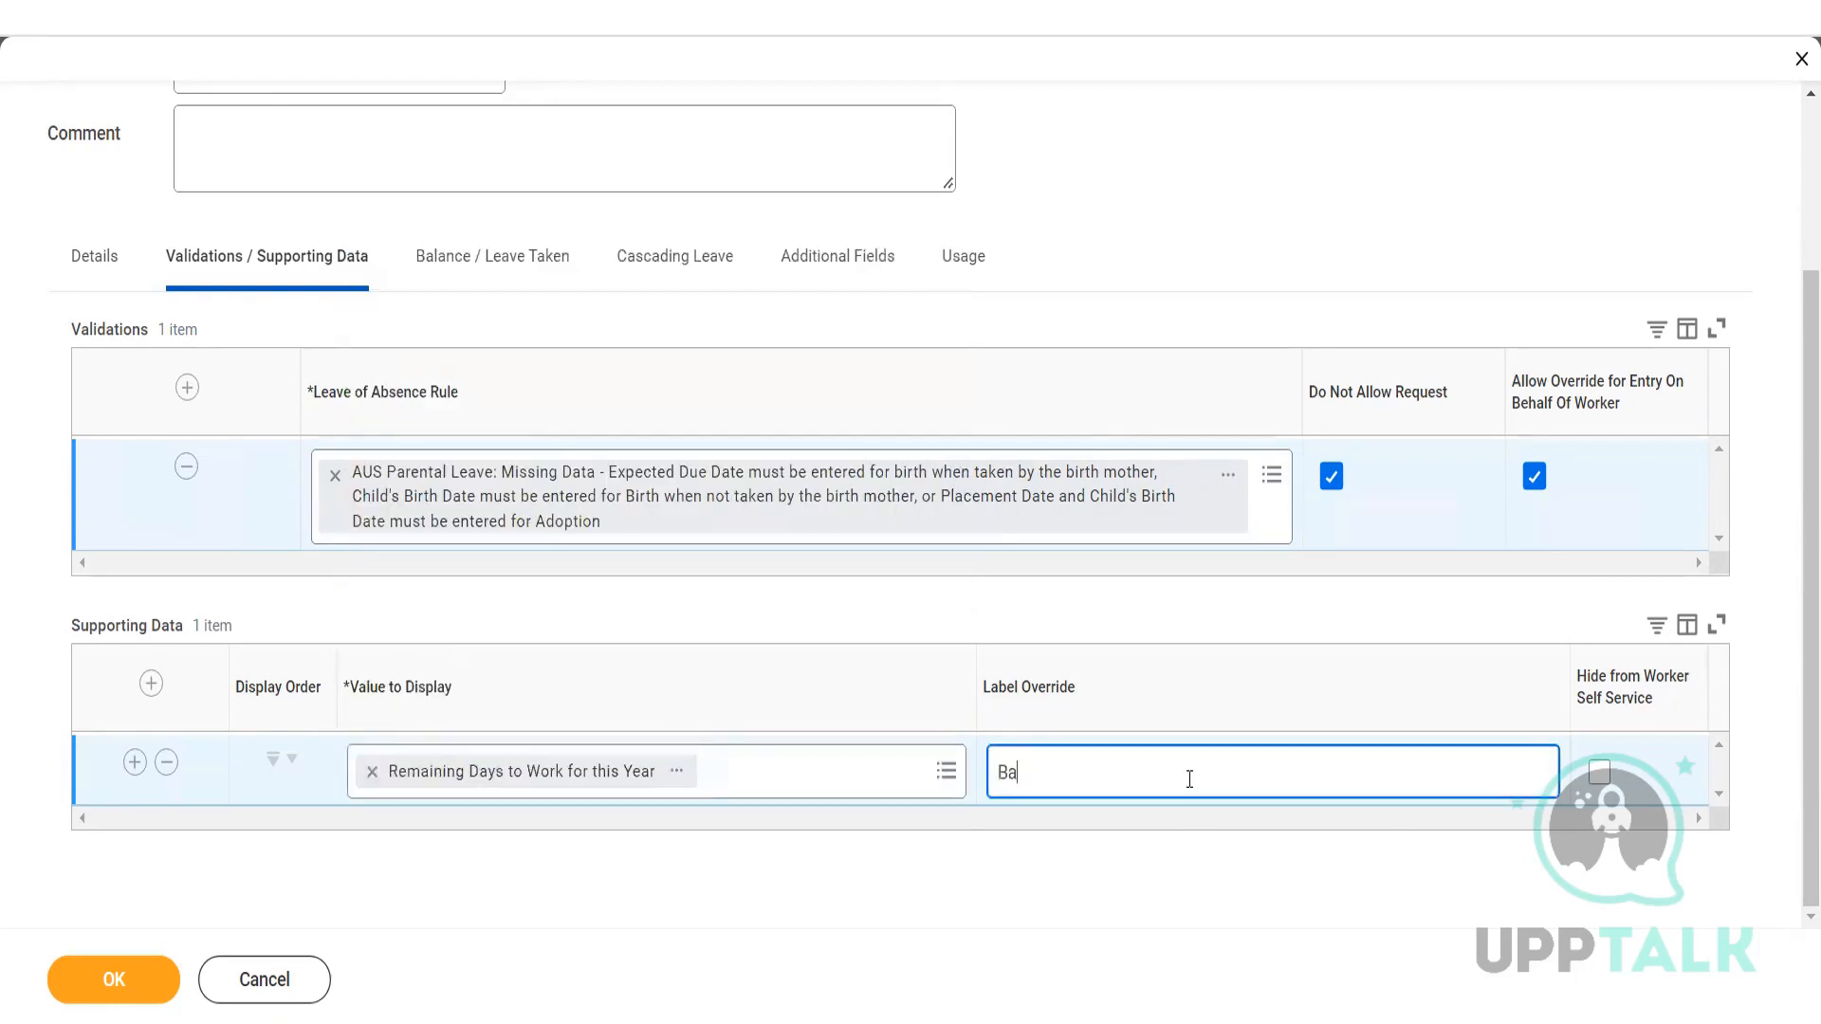
{"action": "type", "text": "lance Left"}
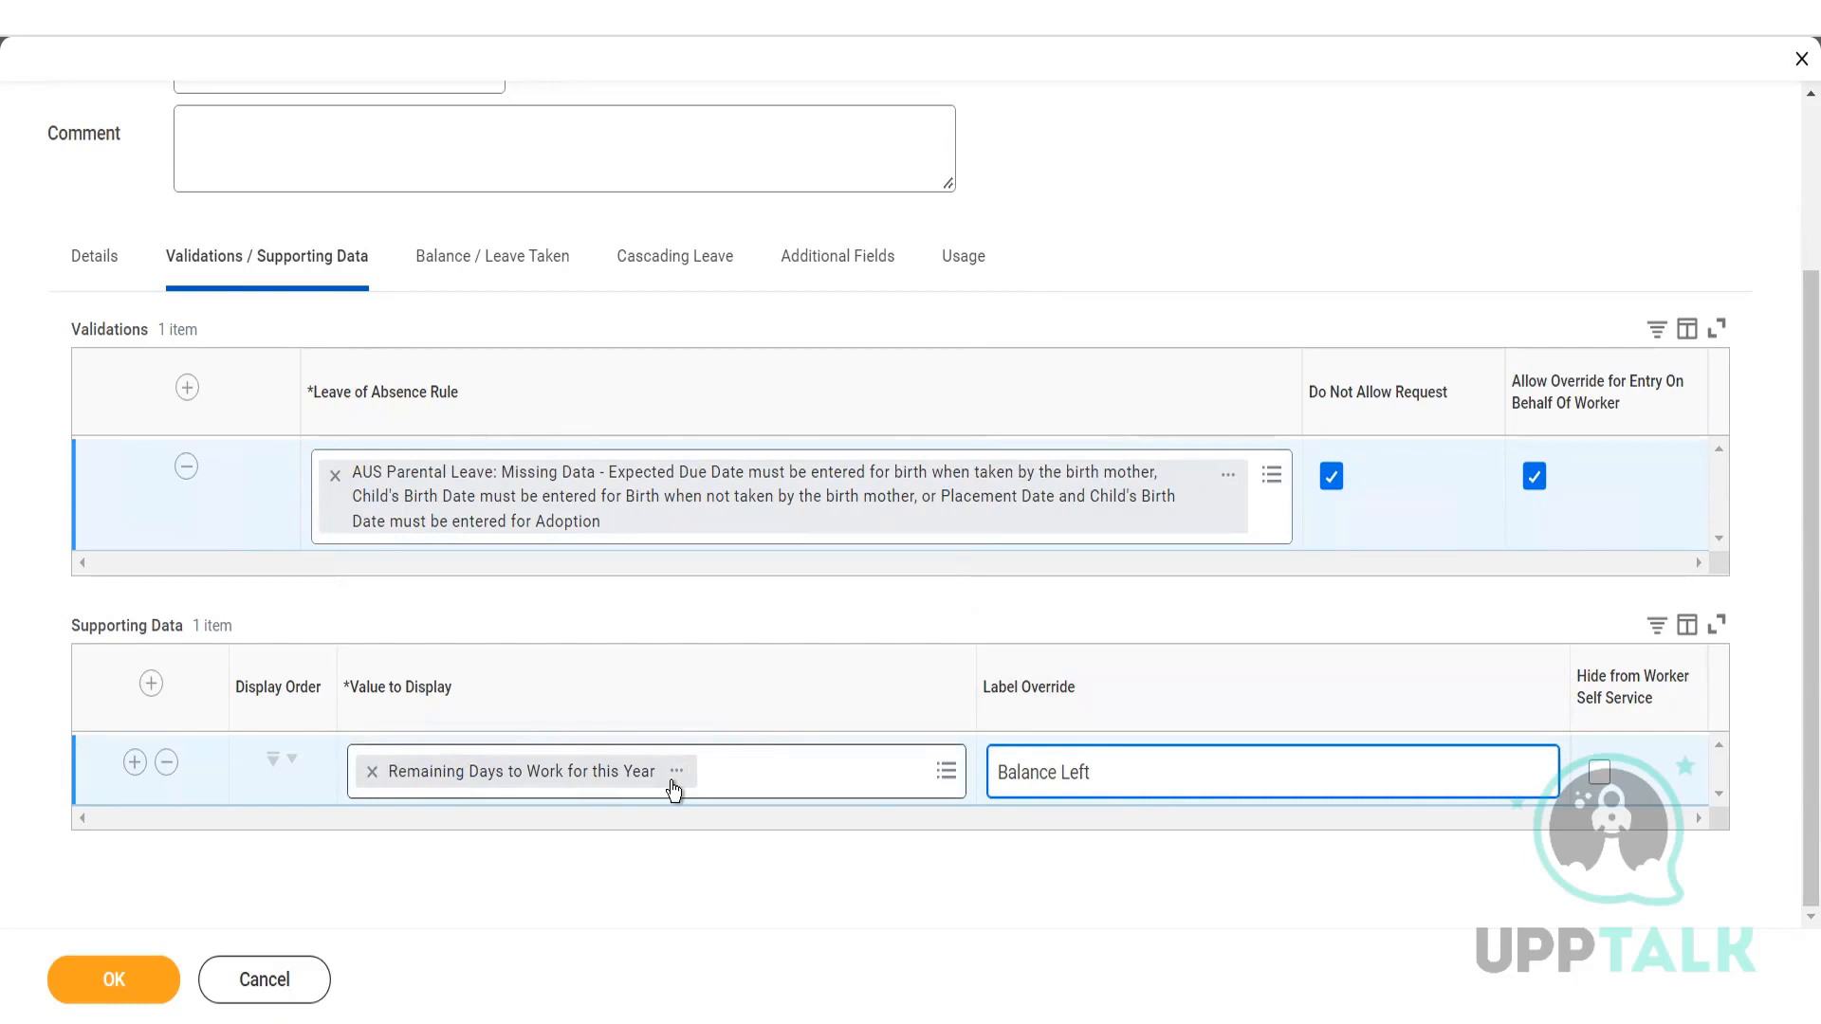
{"action": "left_click_drag", "start_coordinate": [1131, 779], "coordinate": [931, 776]}
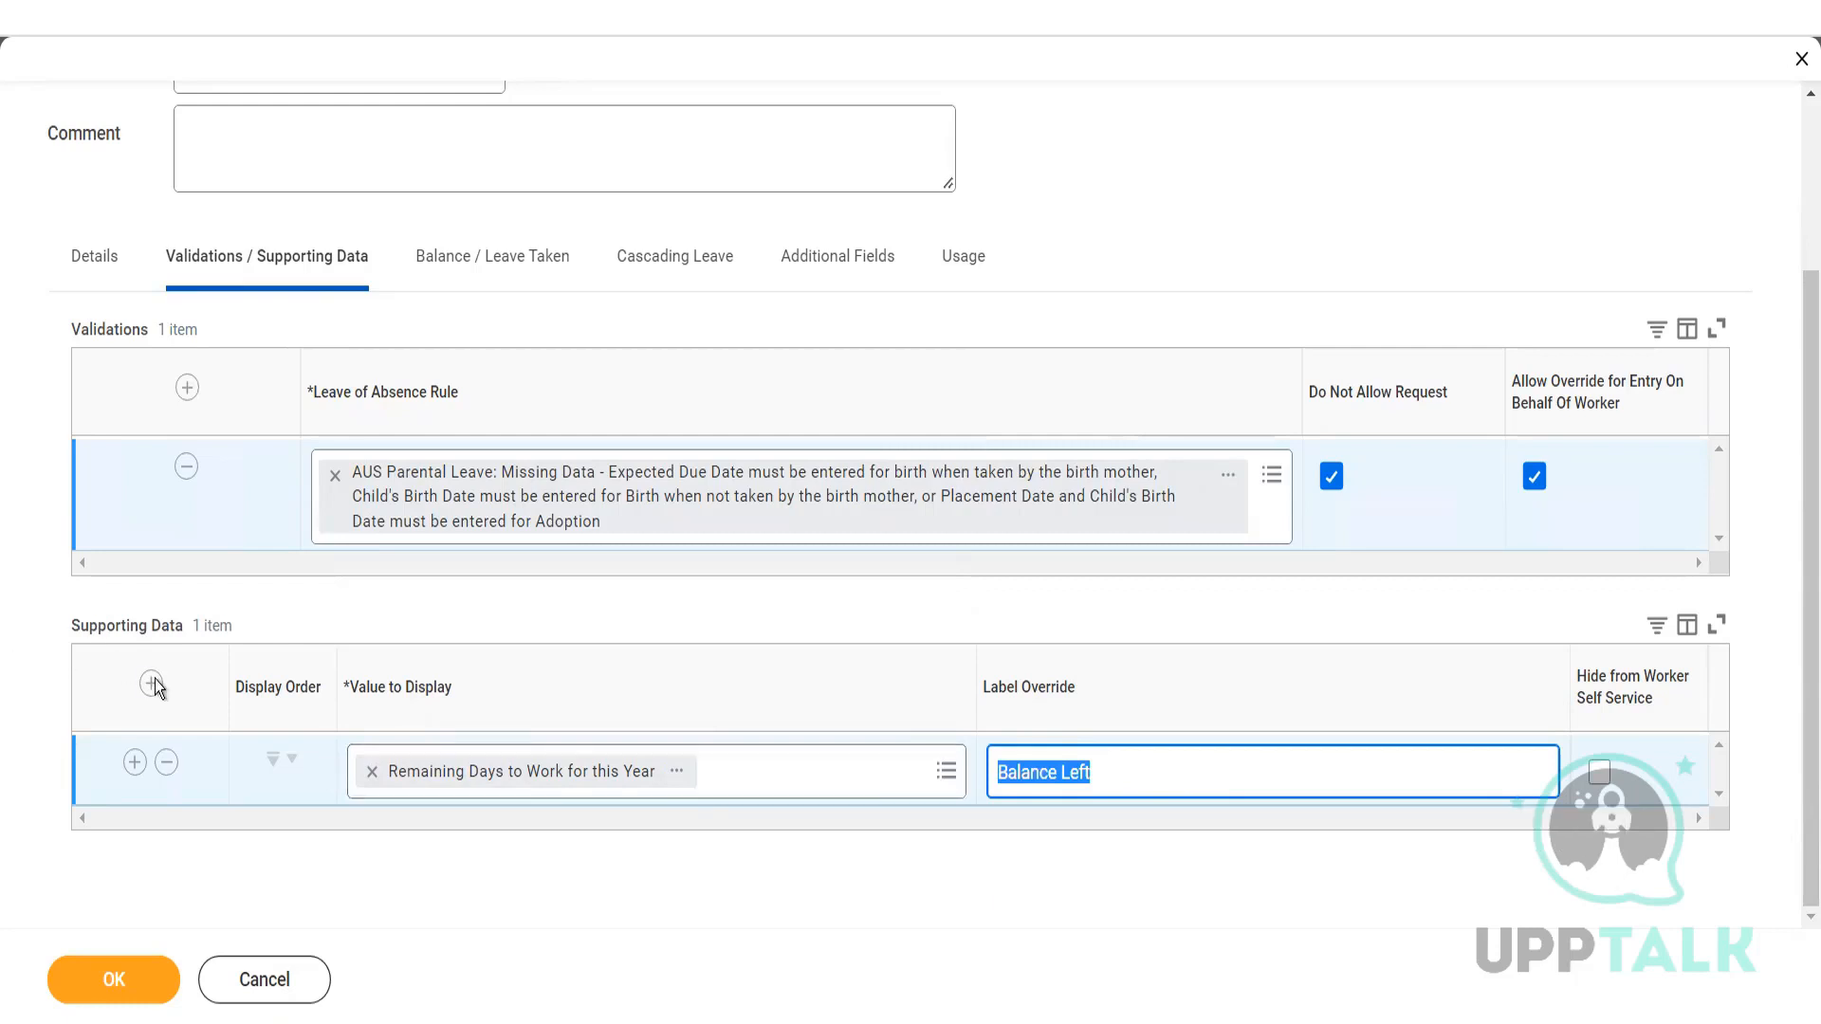
{"action": "left_click", "coordinate": [1599, 773]}
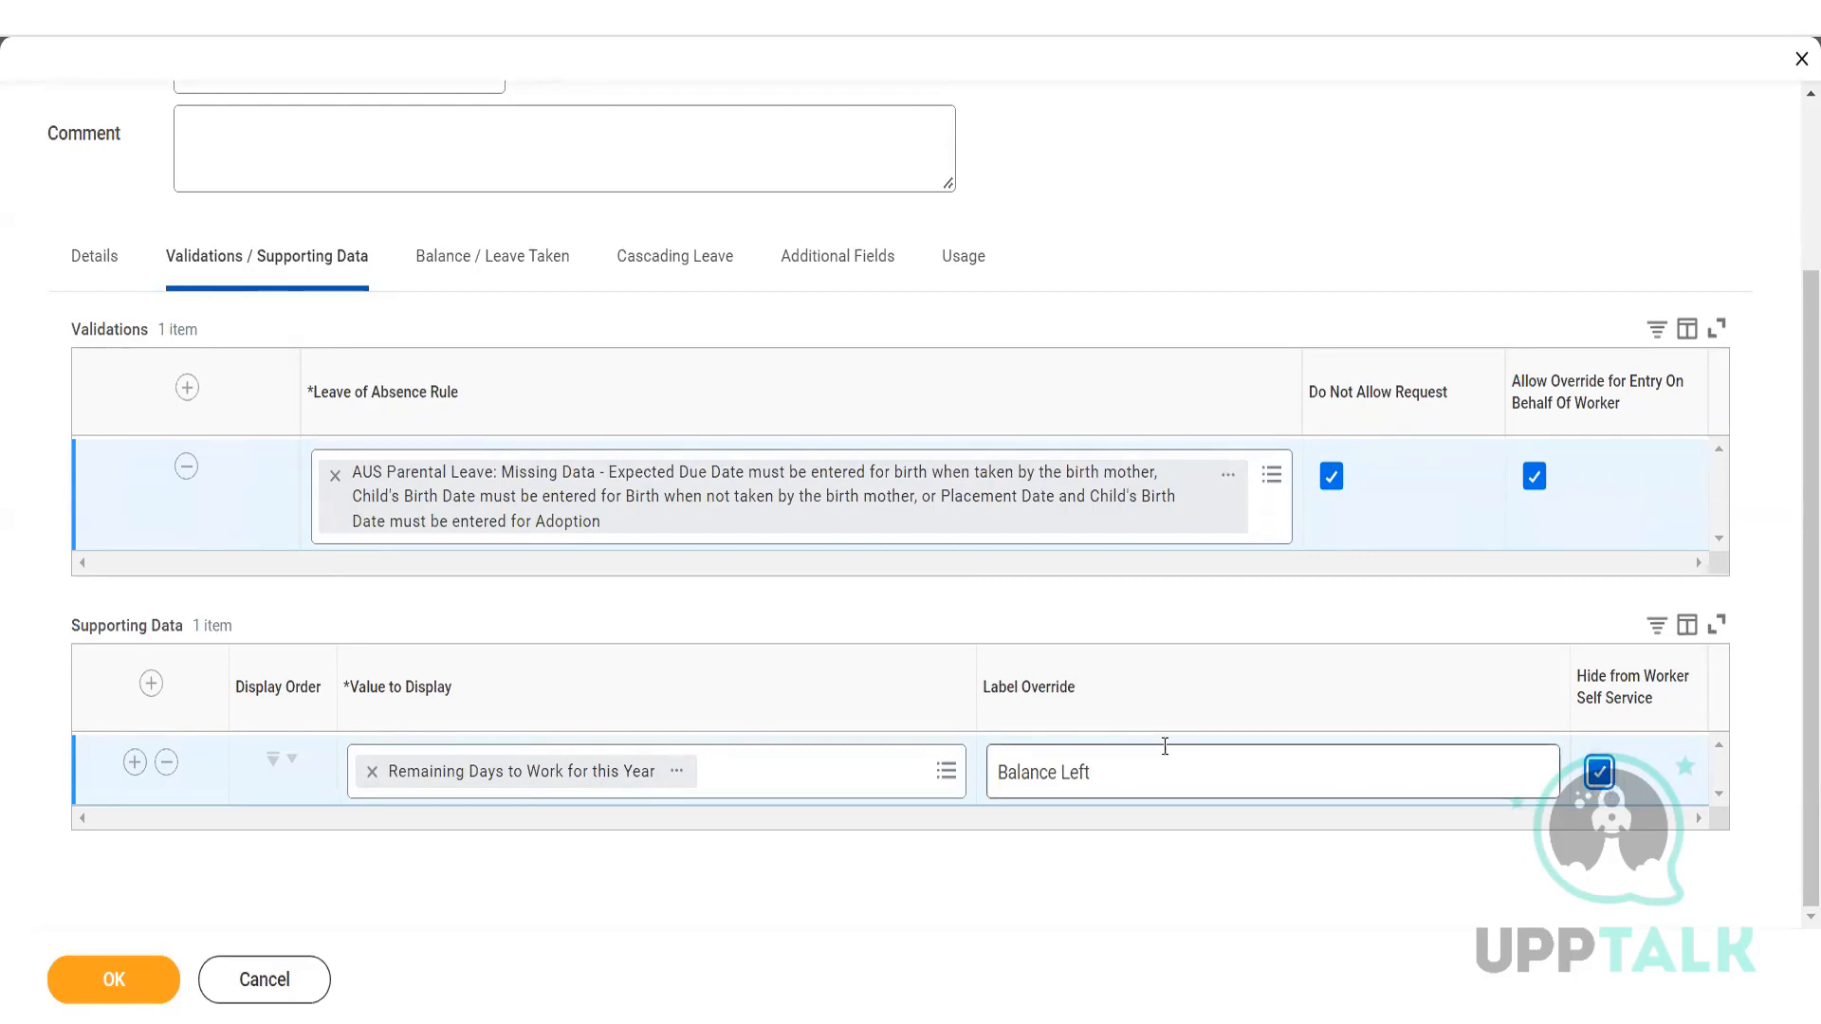
- In the balance settings, enable Track Balance and set the Calendar Display to Family and Type
{"action": "left_click", "coordinate": [133, 271]}
{"action": "left_click", "coordinate": [298, 281]}
{"action": "left_click", "coordinate": [540, 274]}
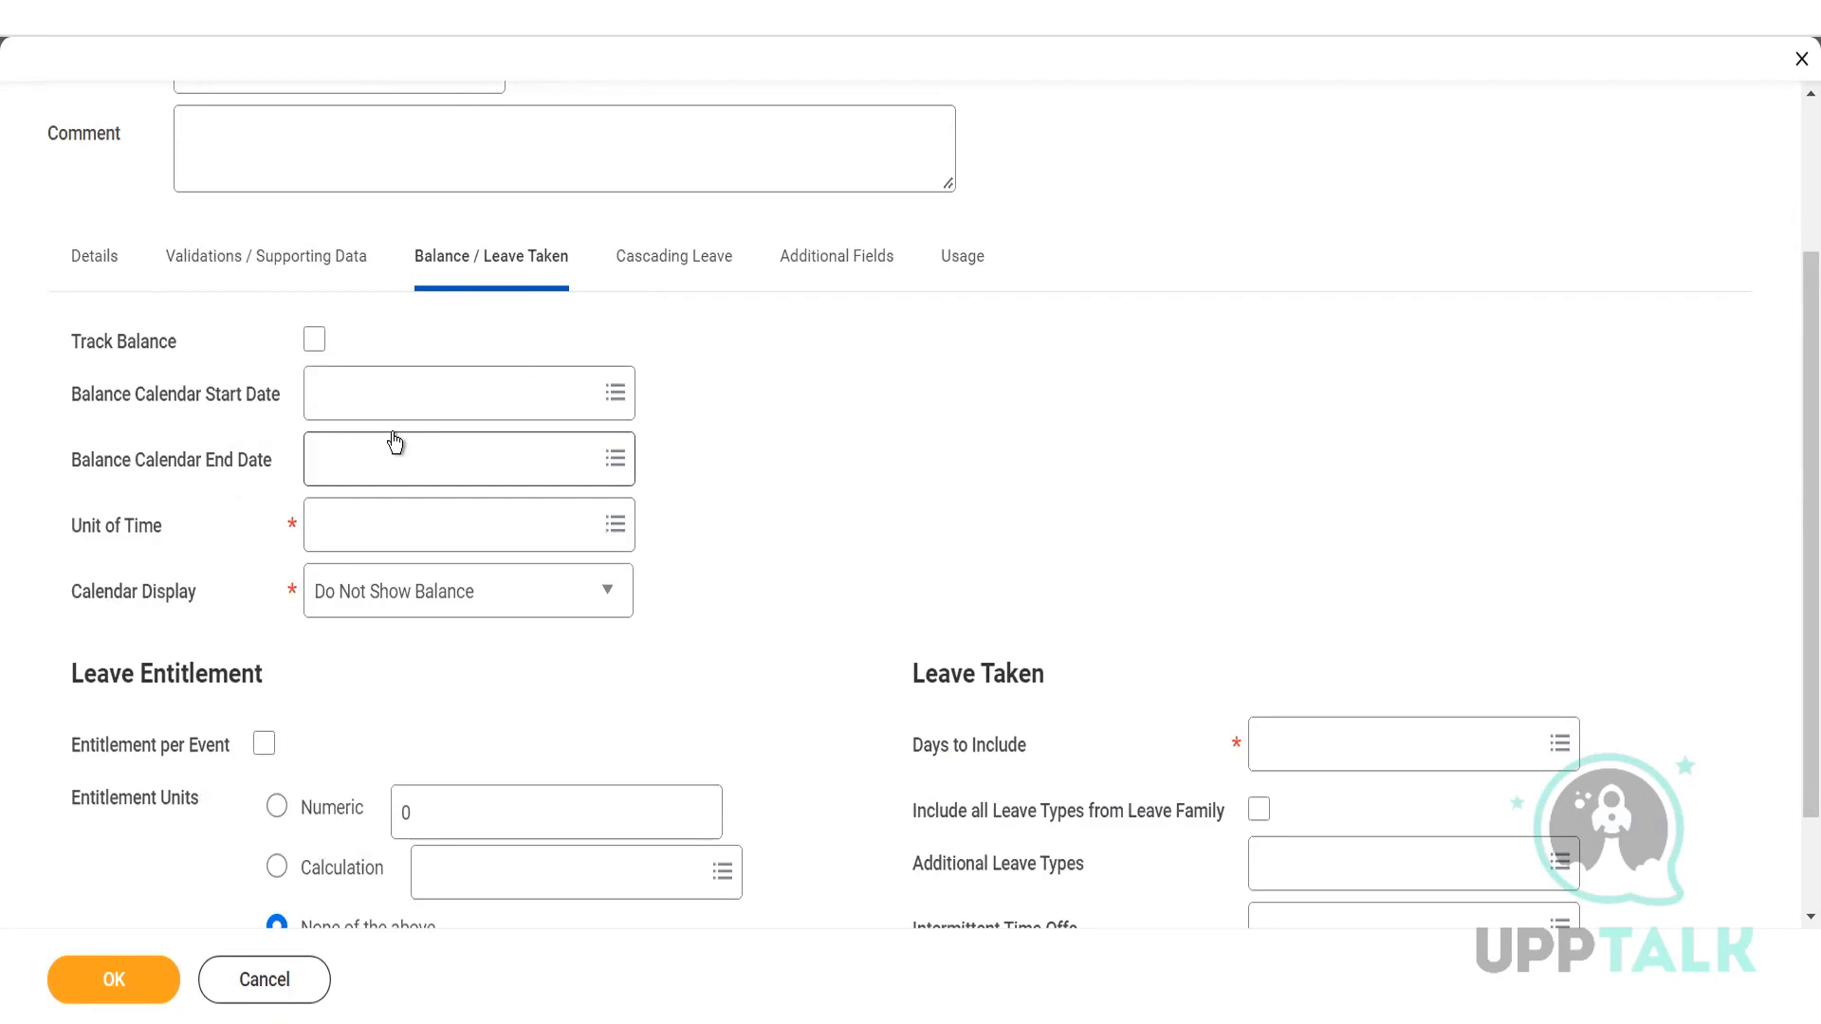
{"action": "left_click", "coordinate": [315, 341]}
{"action": "left_click", "coordinate": [406, 591]}
{"action": "left_click", "coordinate": [428, 738]}
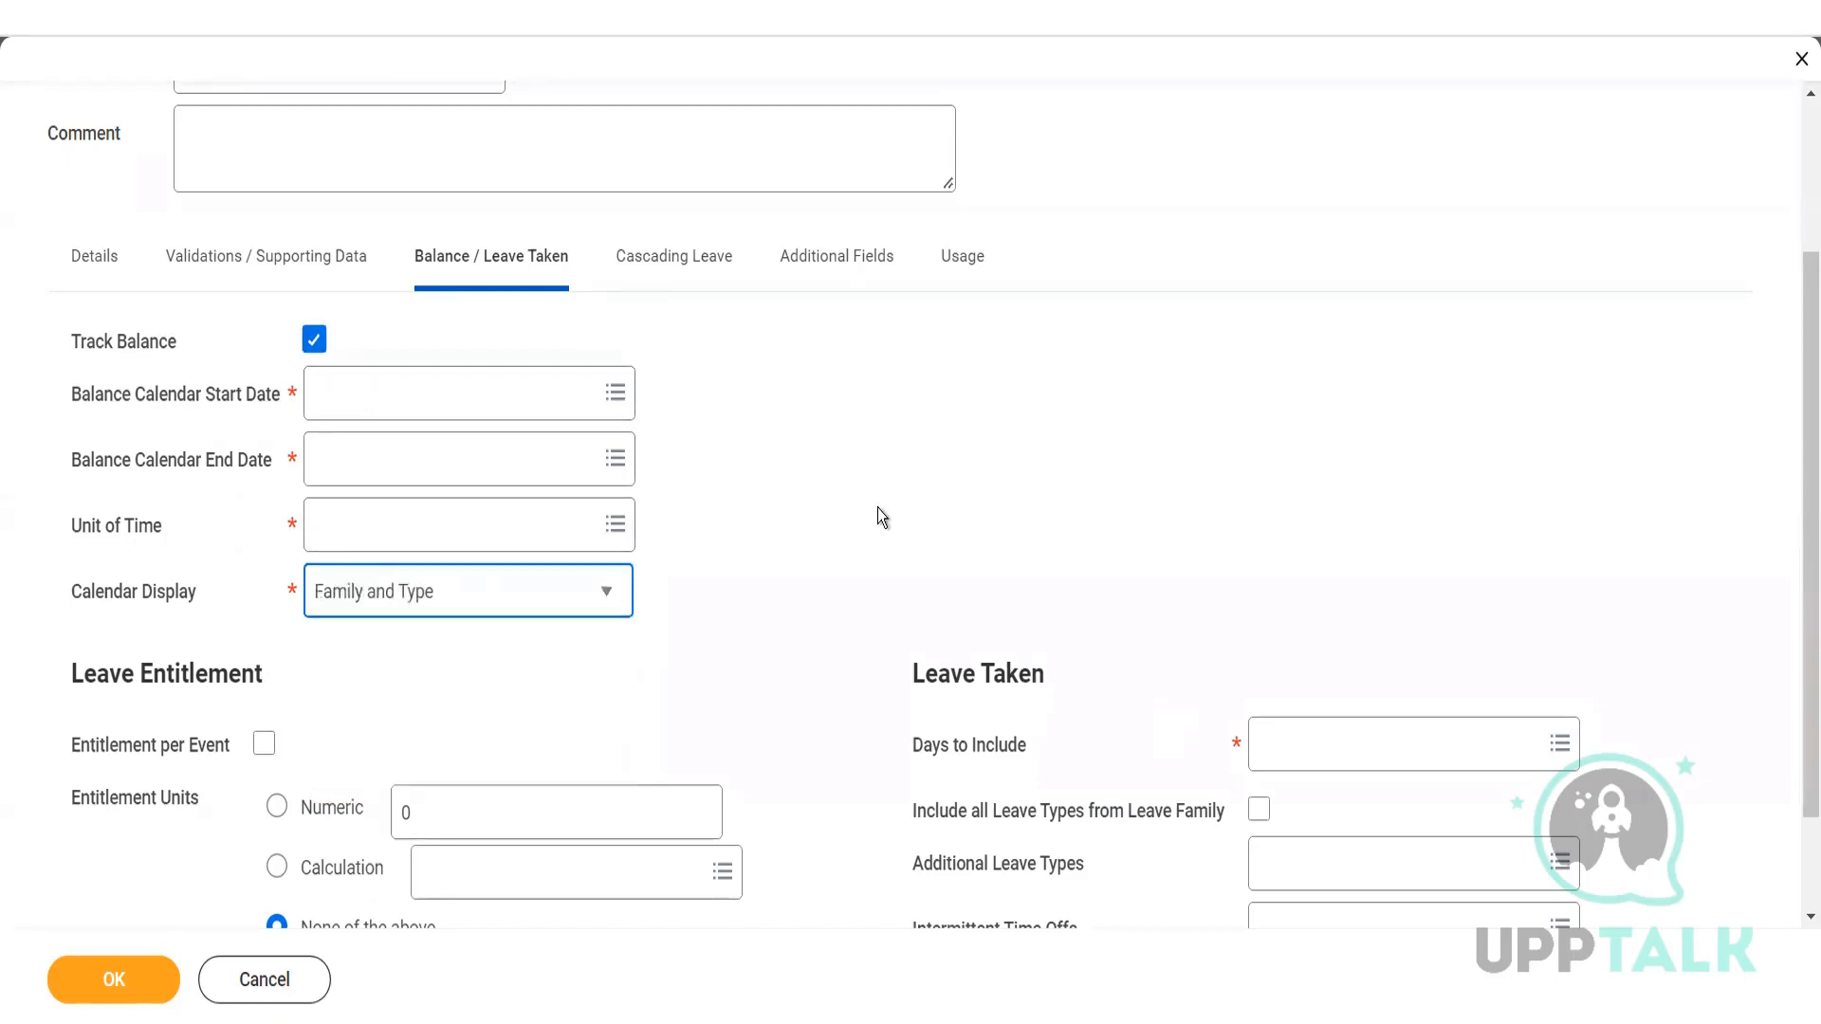
- Search the Balance Calendar Start Date options for "First" and review the matching date fields
{"action": "left_click", "coordinate": [423, 389]}
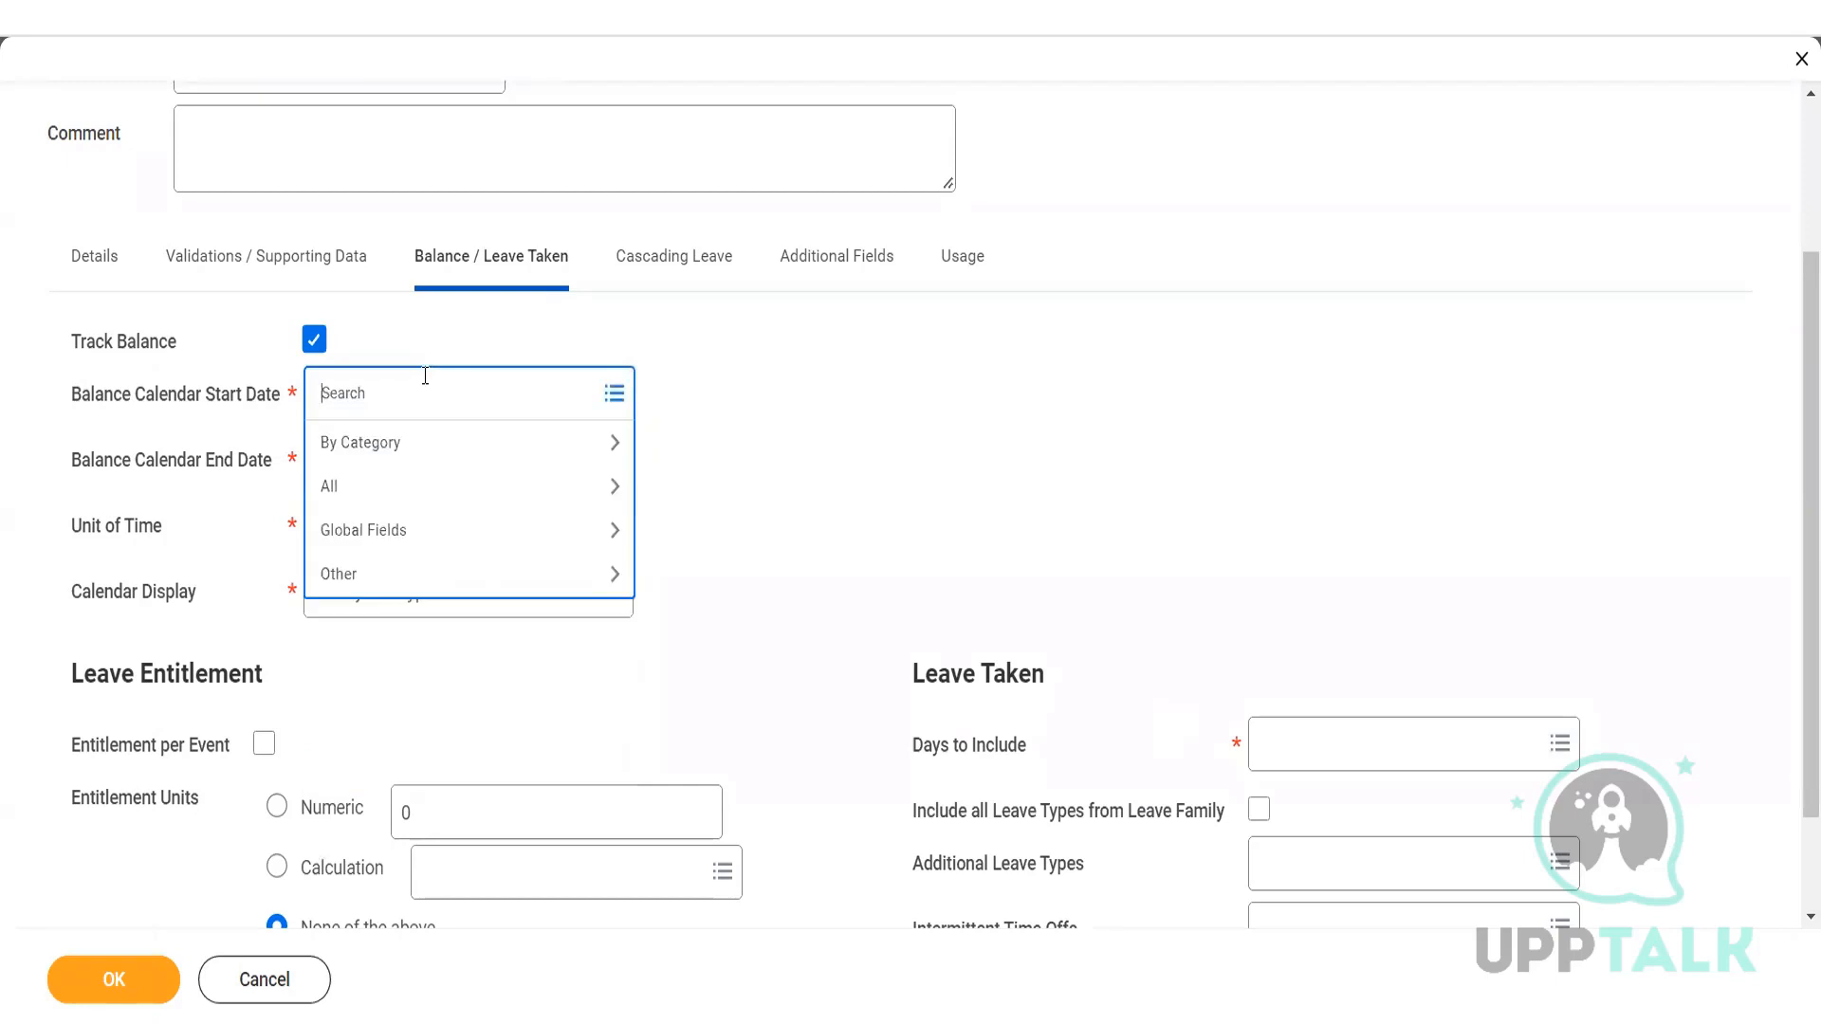
{"action": "type", "text": "First"}
{"action": "key", "text": "Return"}
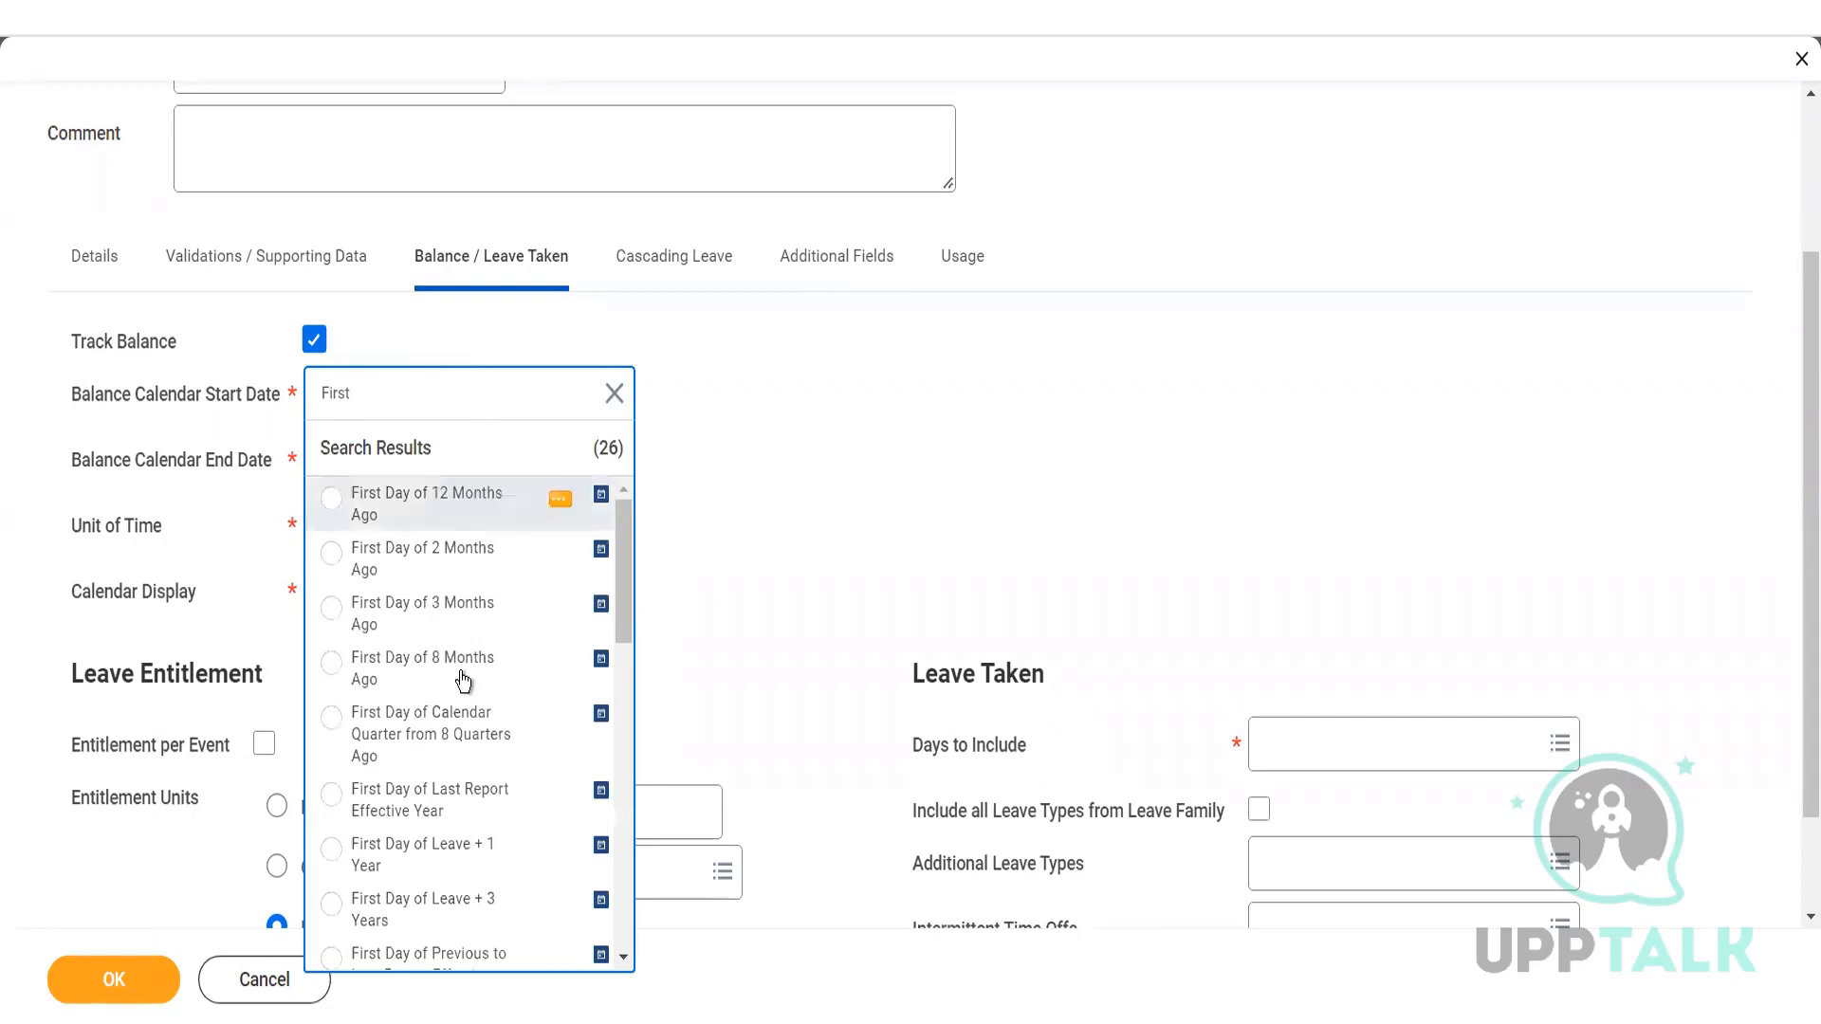
{"action": "scroll", "coordinate": [458, 706], "scroll_direction": "down", "scroll_amount": 5}
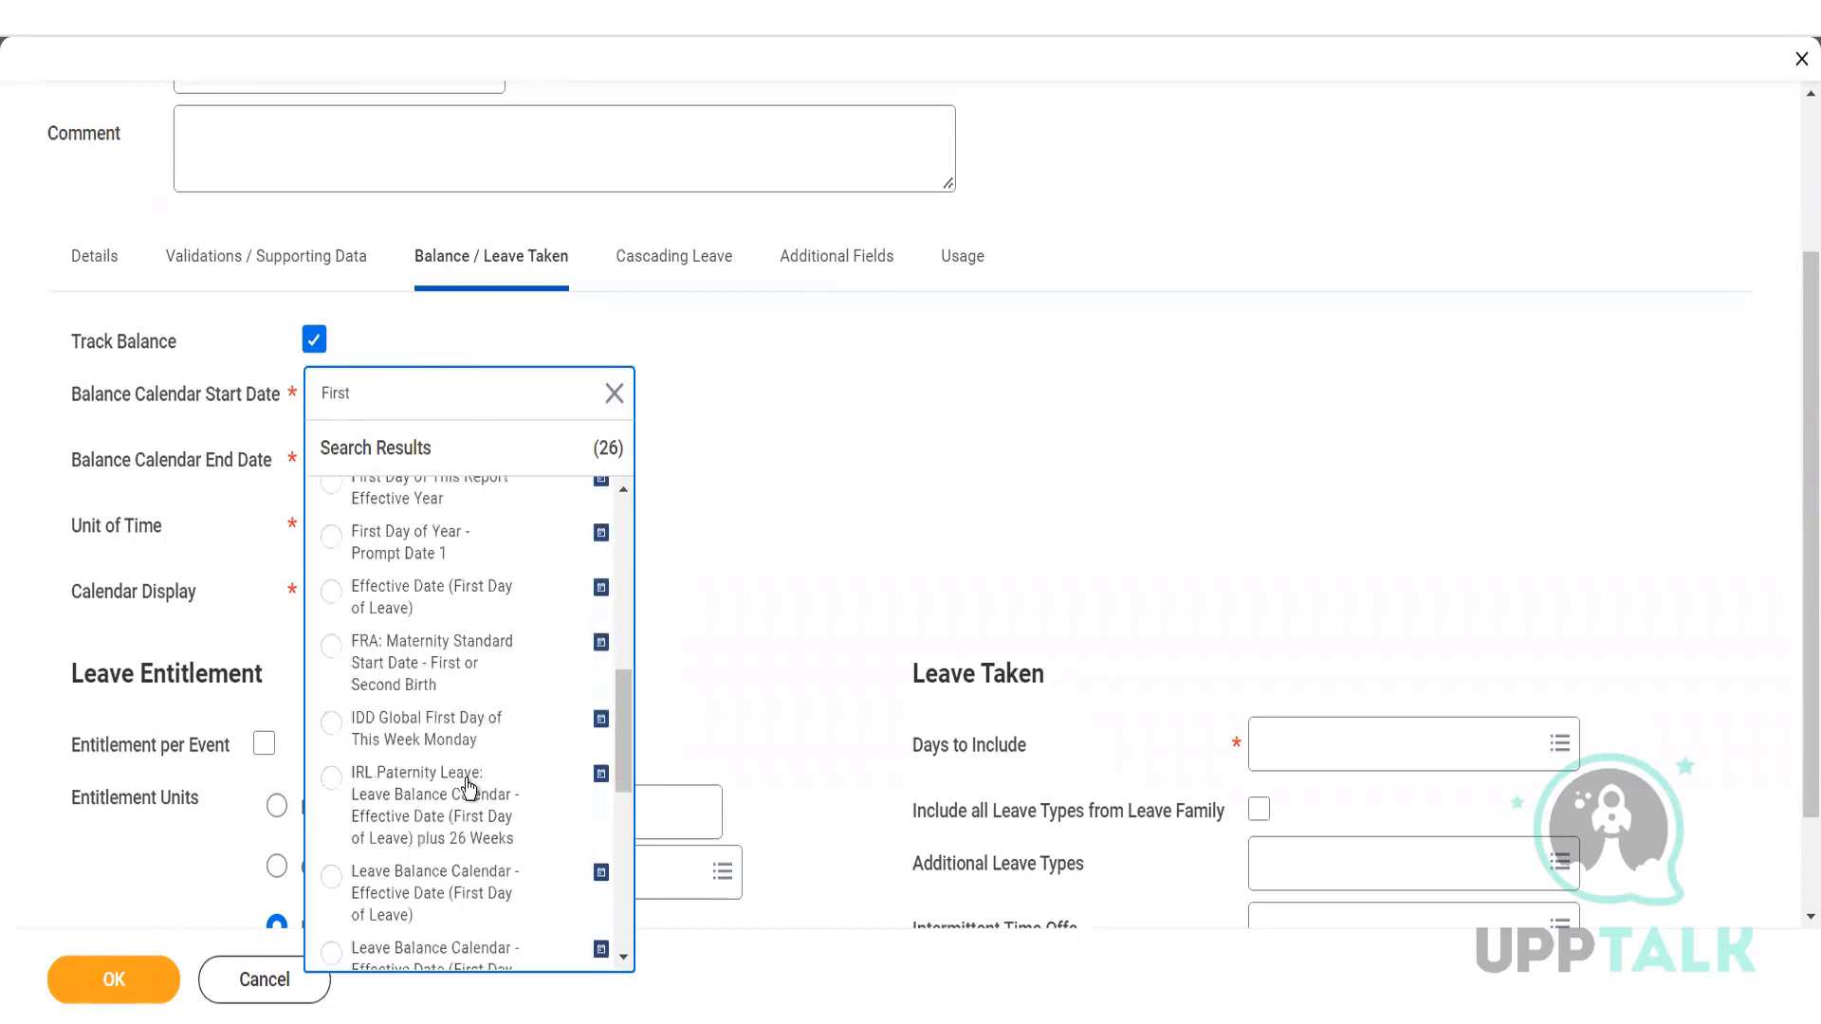
{"action": "scroll", "coordinate": [464, 759], "scroll_direction": "down", "scroll_amount": 2}
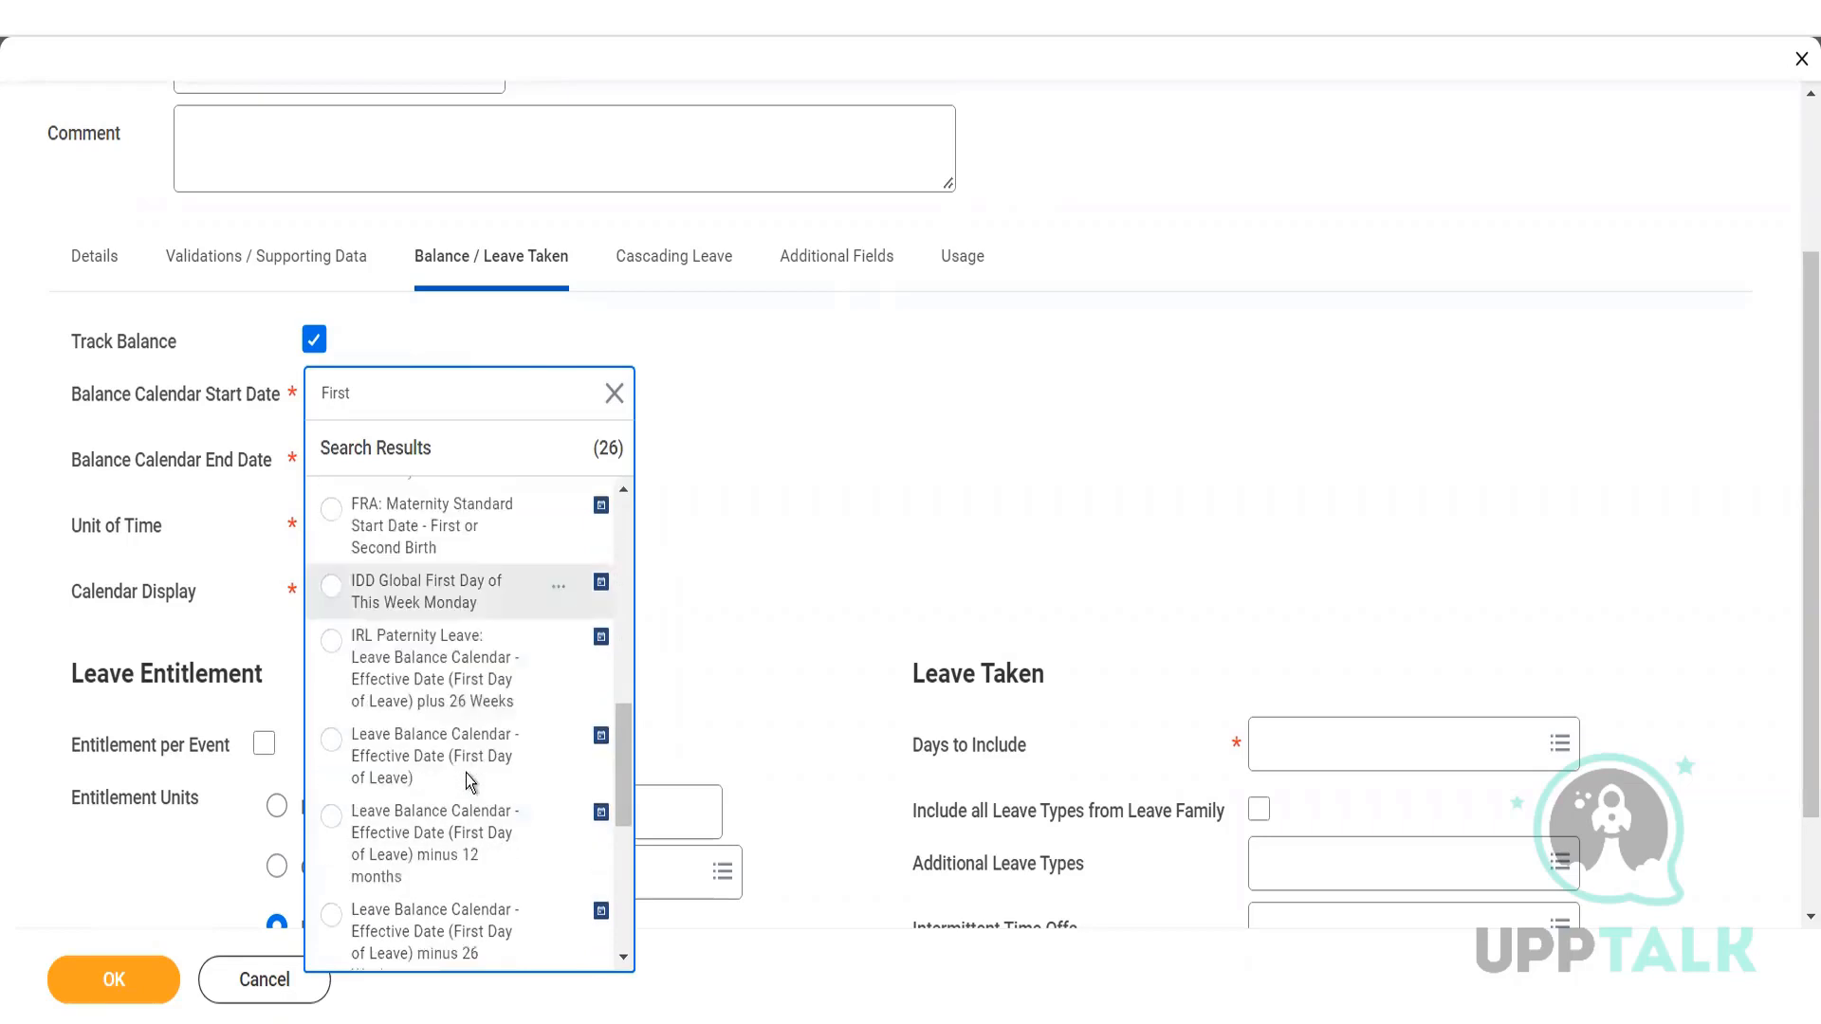
{"action": "scroll", "coordinate": [429, 702], "scroll_direction": "down", "scroll_amount": 8}
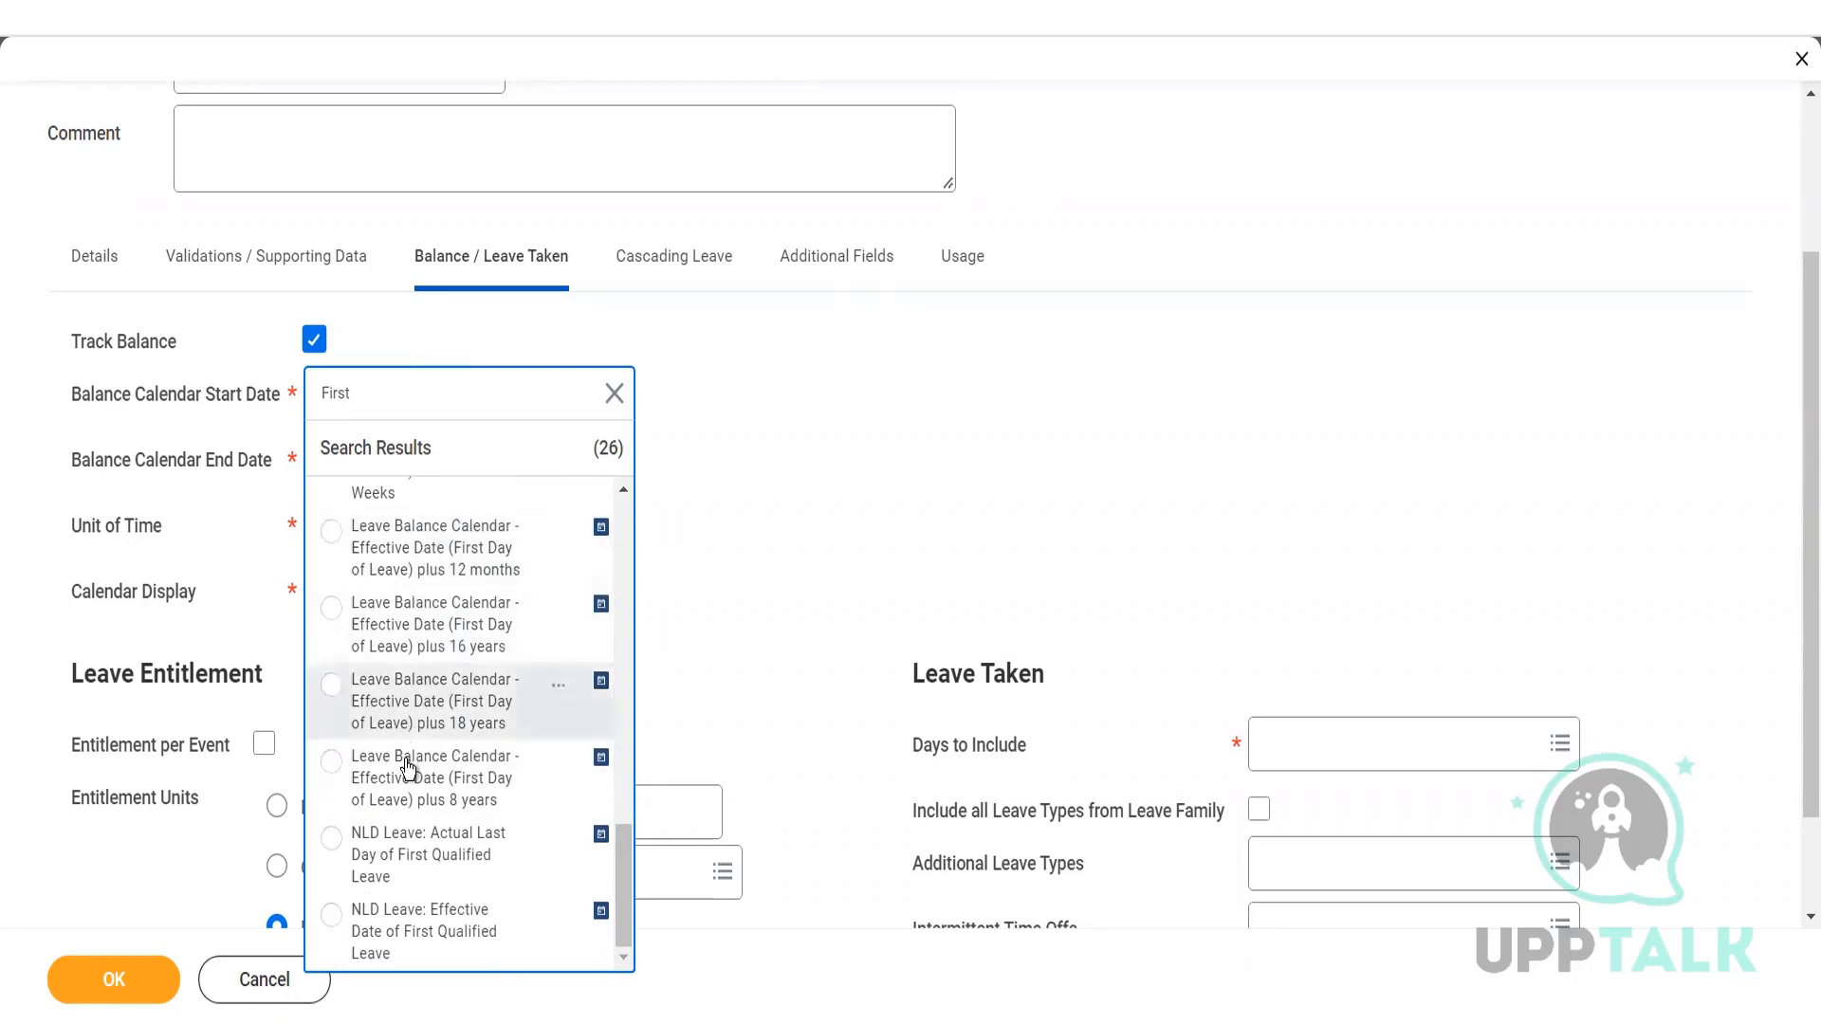
{"action": "left_click", "coordinate": [880, 392]}
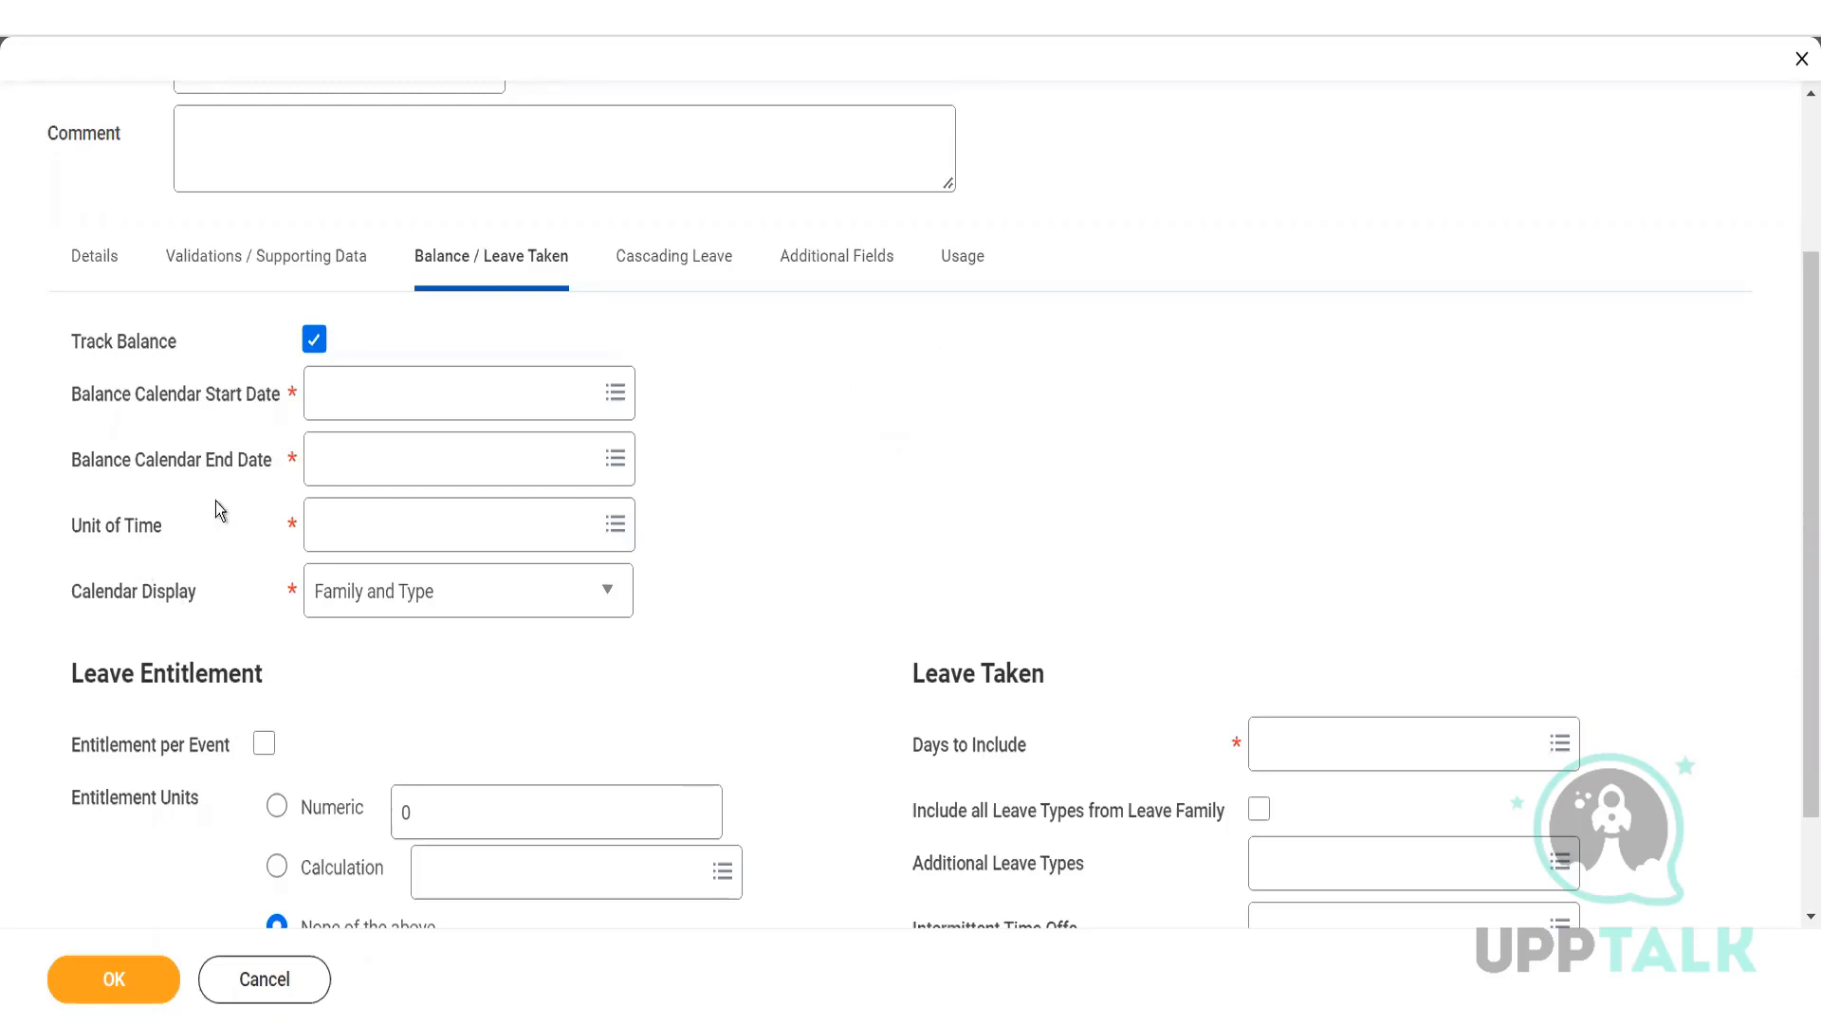
- Search the date fields for "first day" and set the Balance Calendar Start Date to Effective Date (First Day of Leave)
{"action": "left_click", "coordinate": [379, 368]}
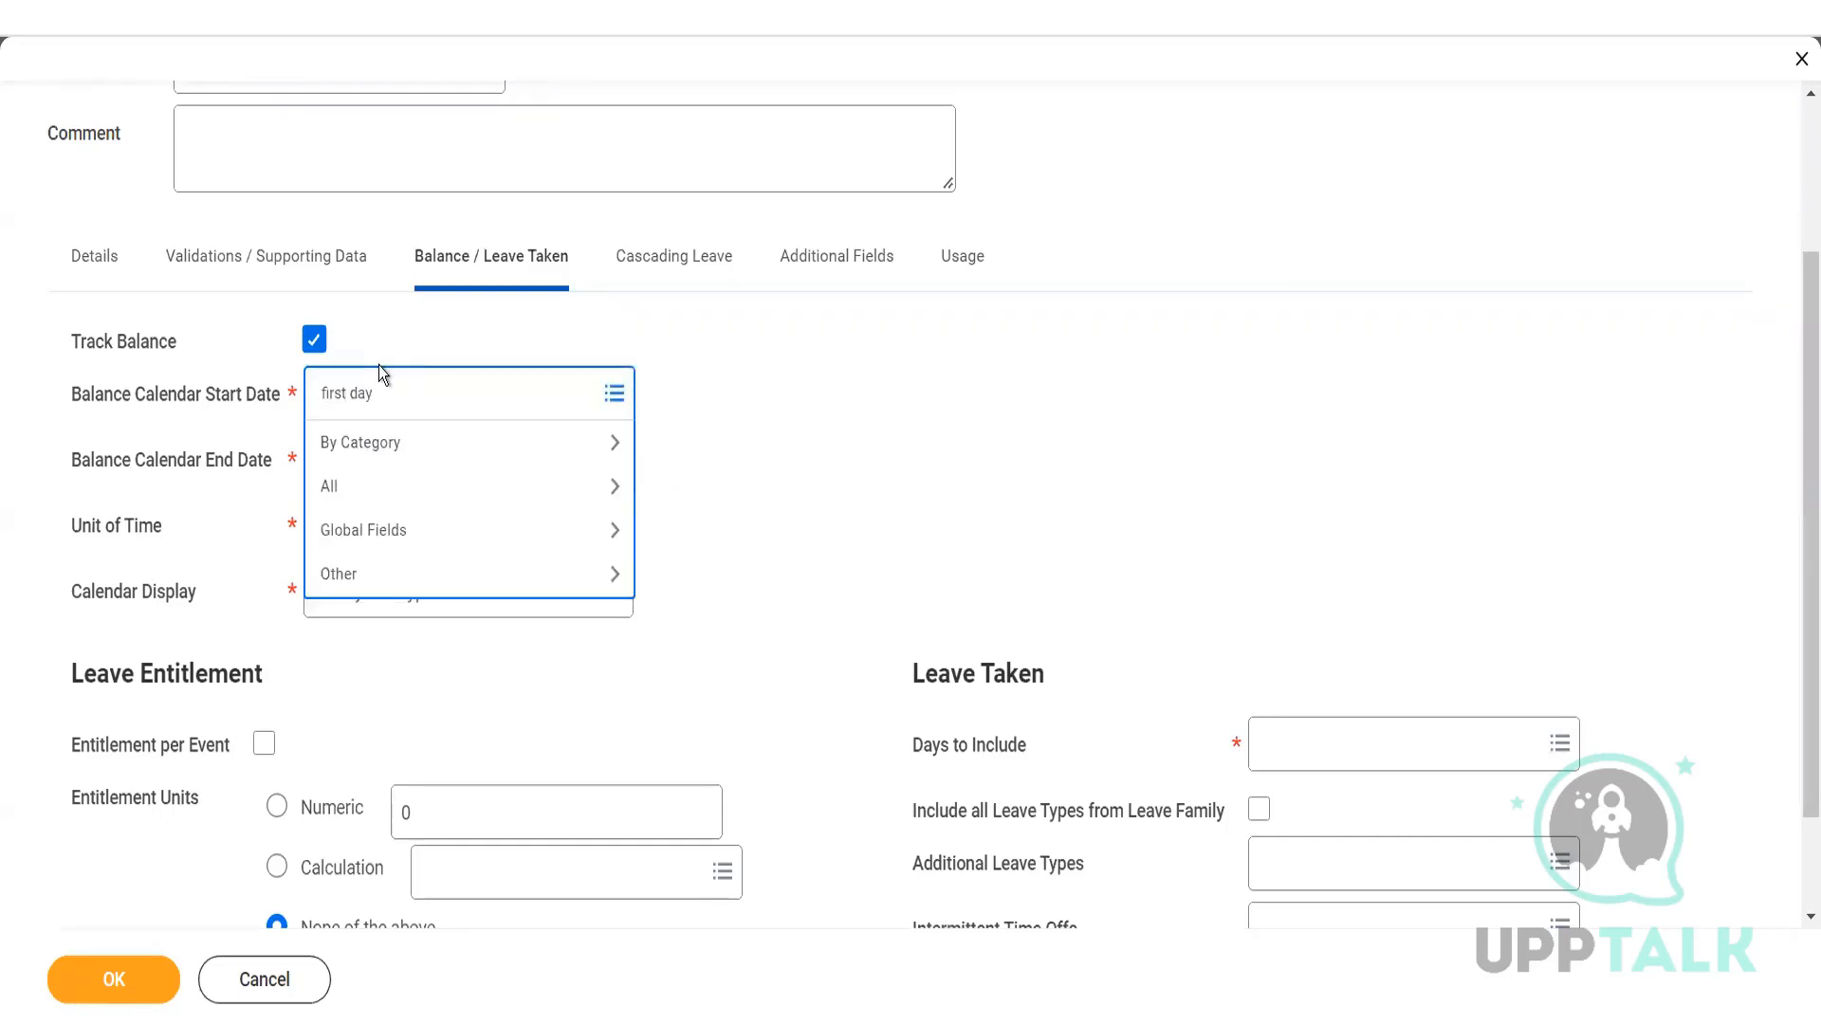
{"action": "type", "text": "first day of event"}
{"action": "key", "text": "Return"}
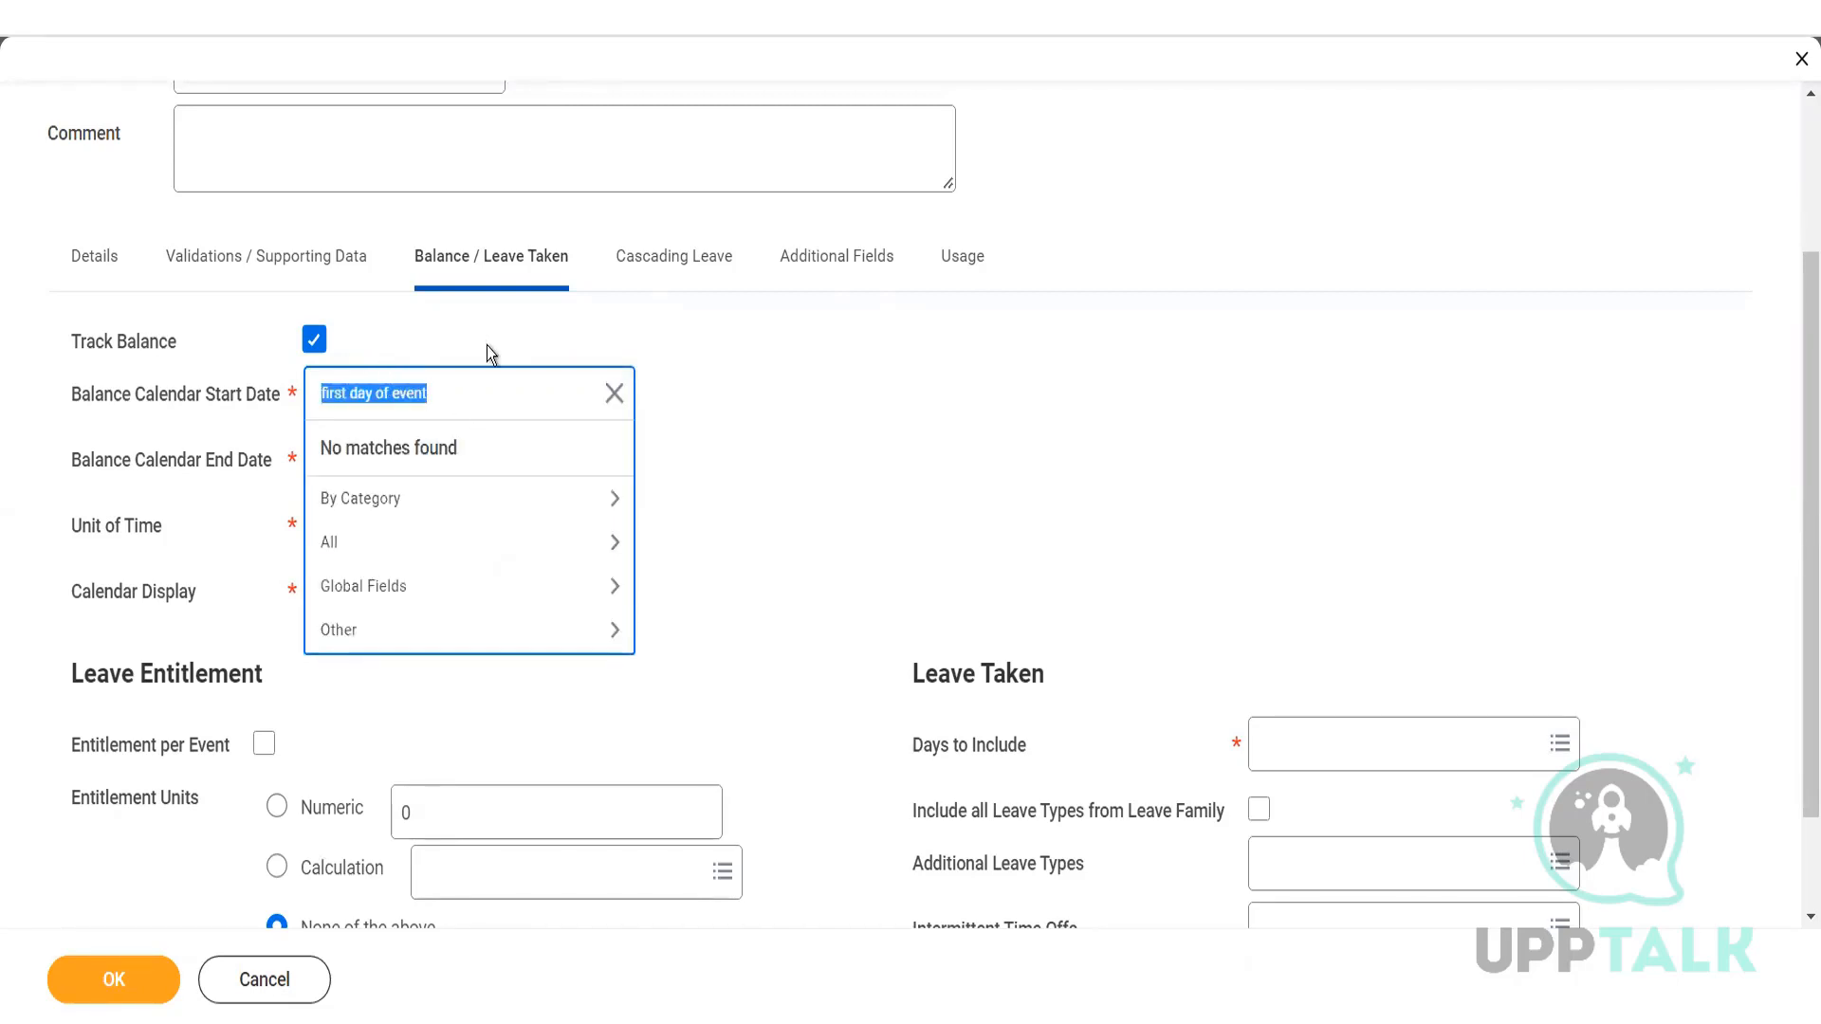
{"action": "left_click", "coordinate": [431, 402]}
{"action": "left_click", "coordinate": [430, 402]}
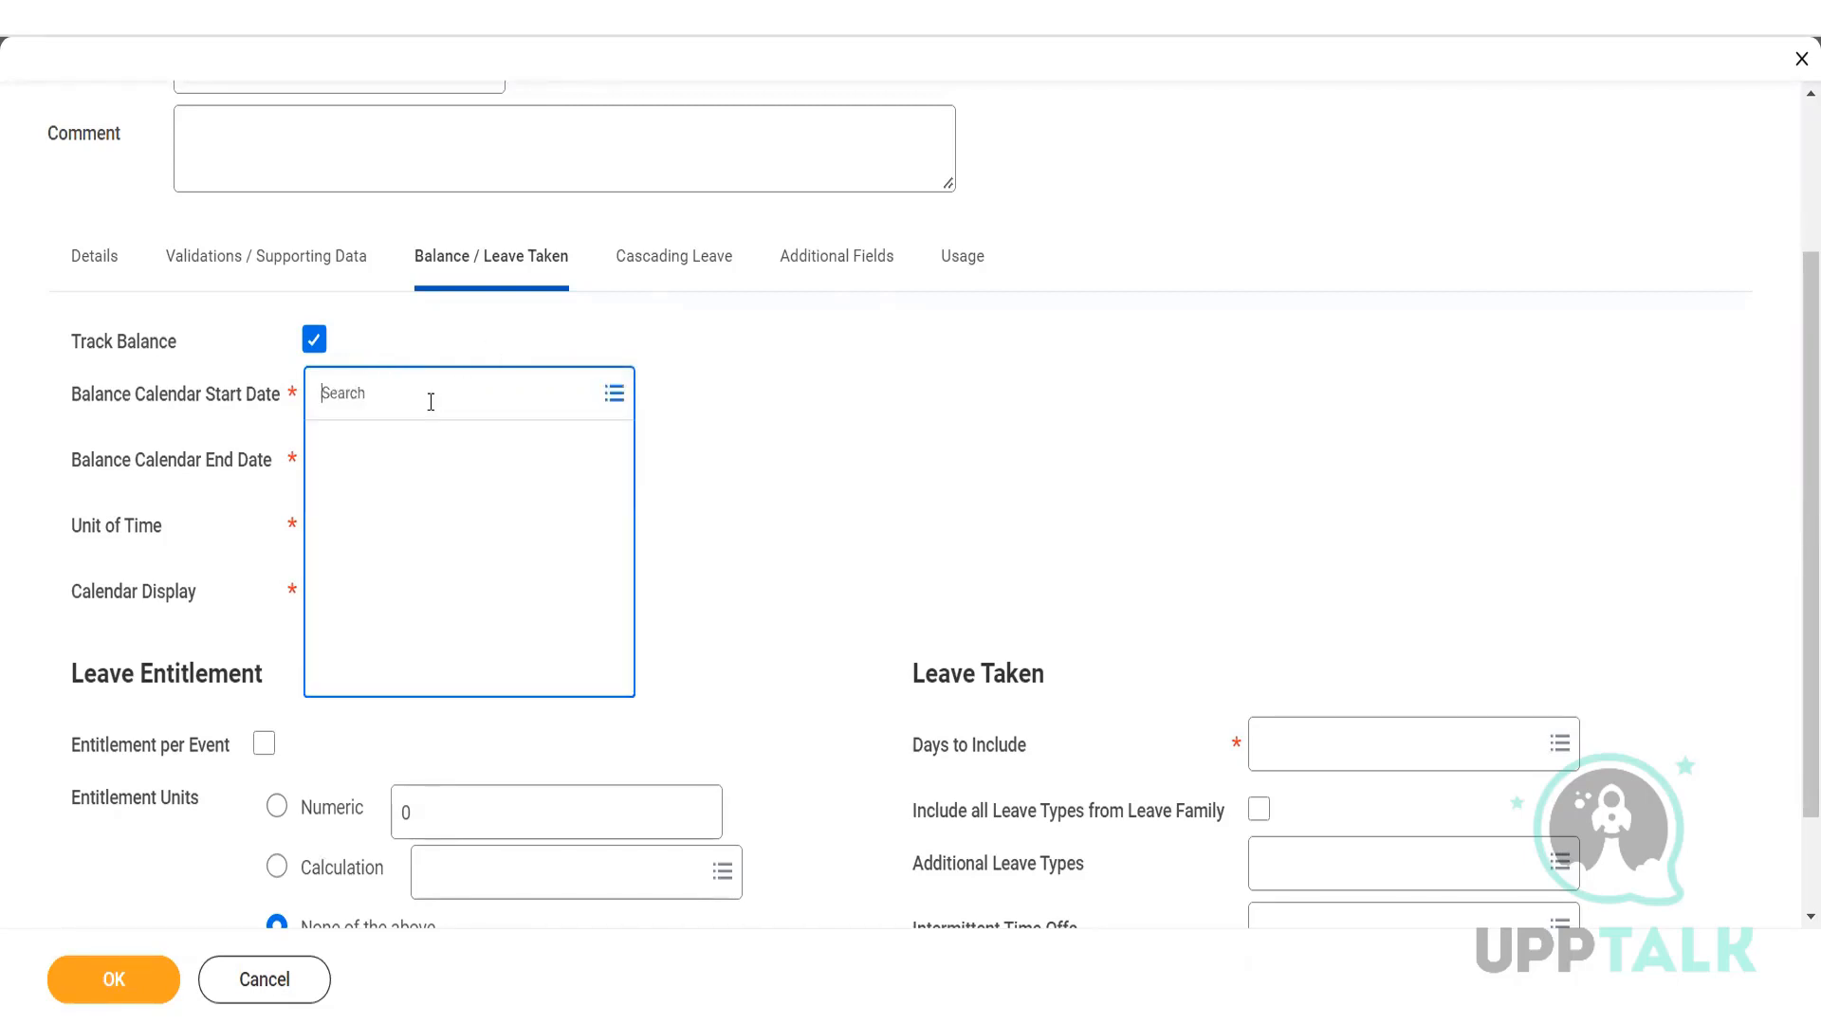
{"action": "type", "text": "first day"}
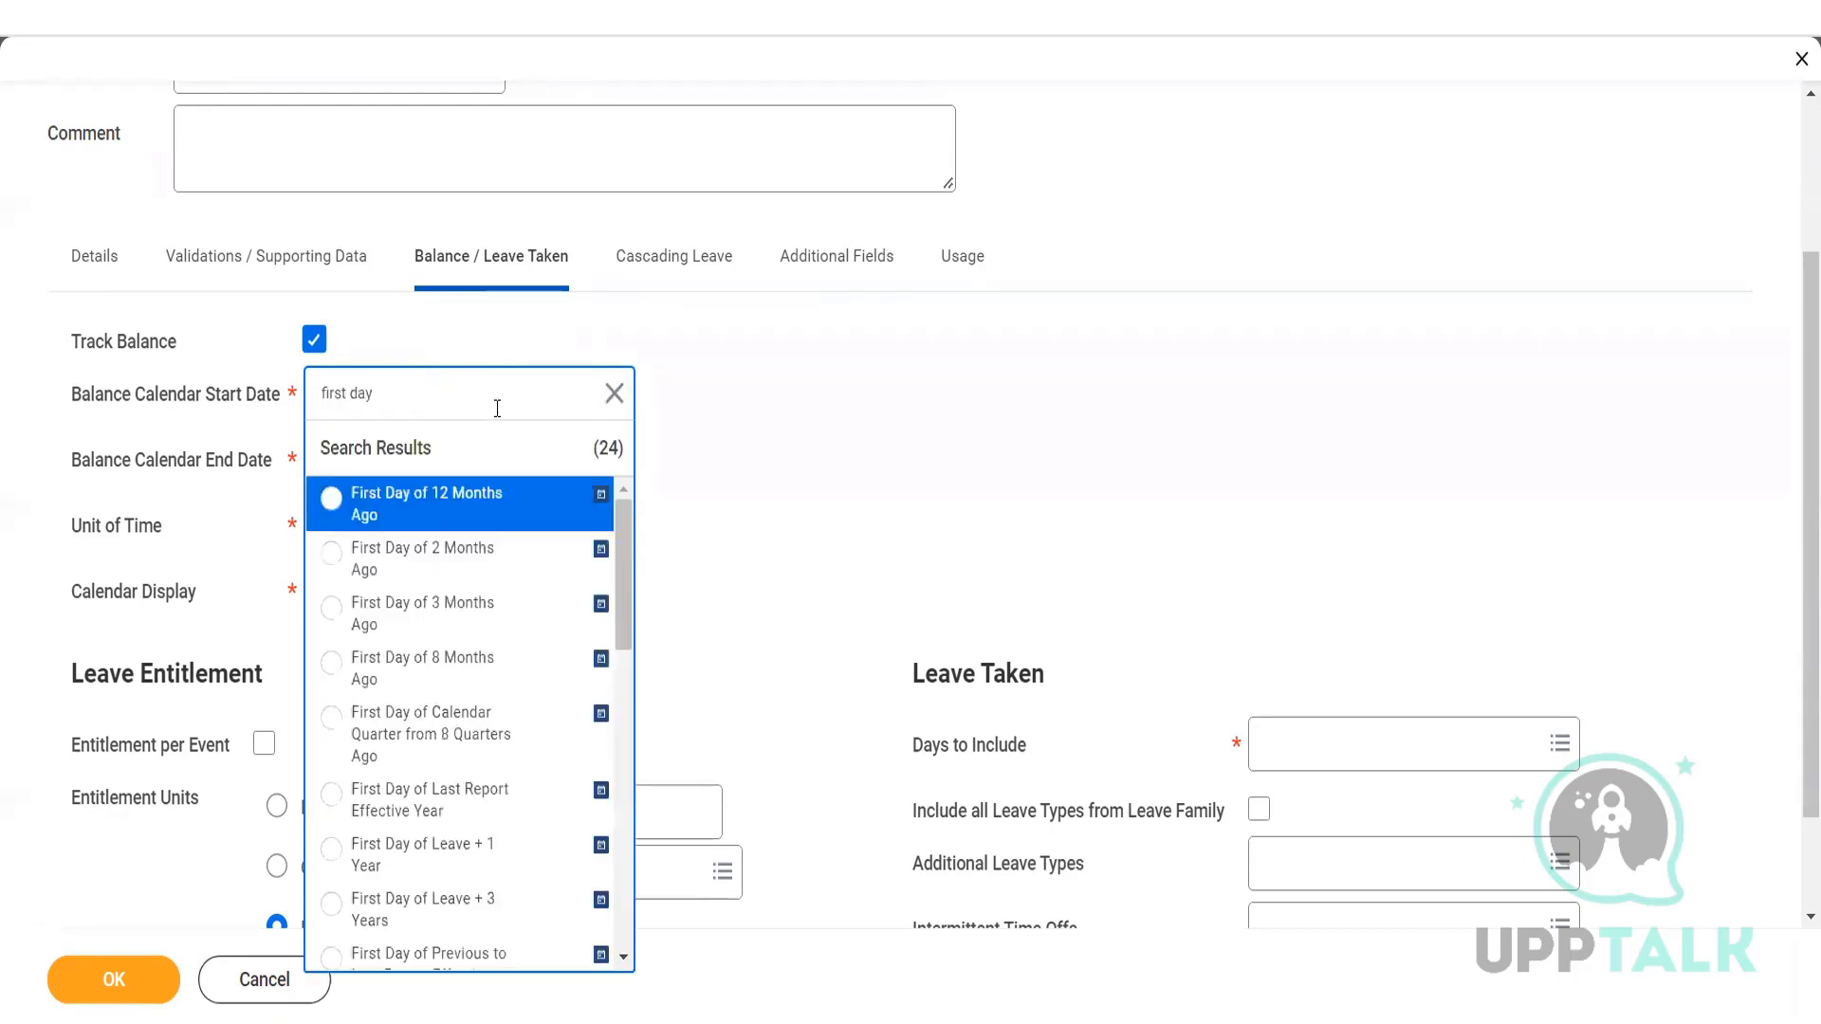
{"action": "scroll", "coordinate": [628, 540], "scroll_direction": "down", "scroll_amount": 3}
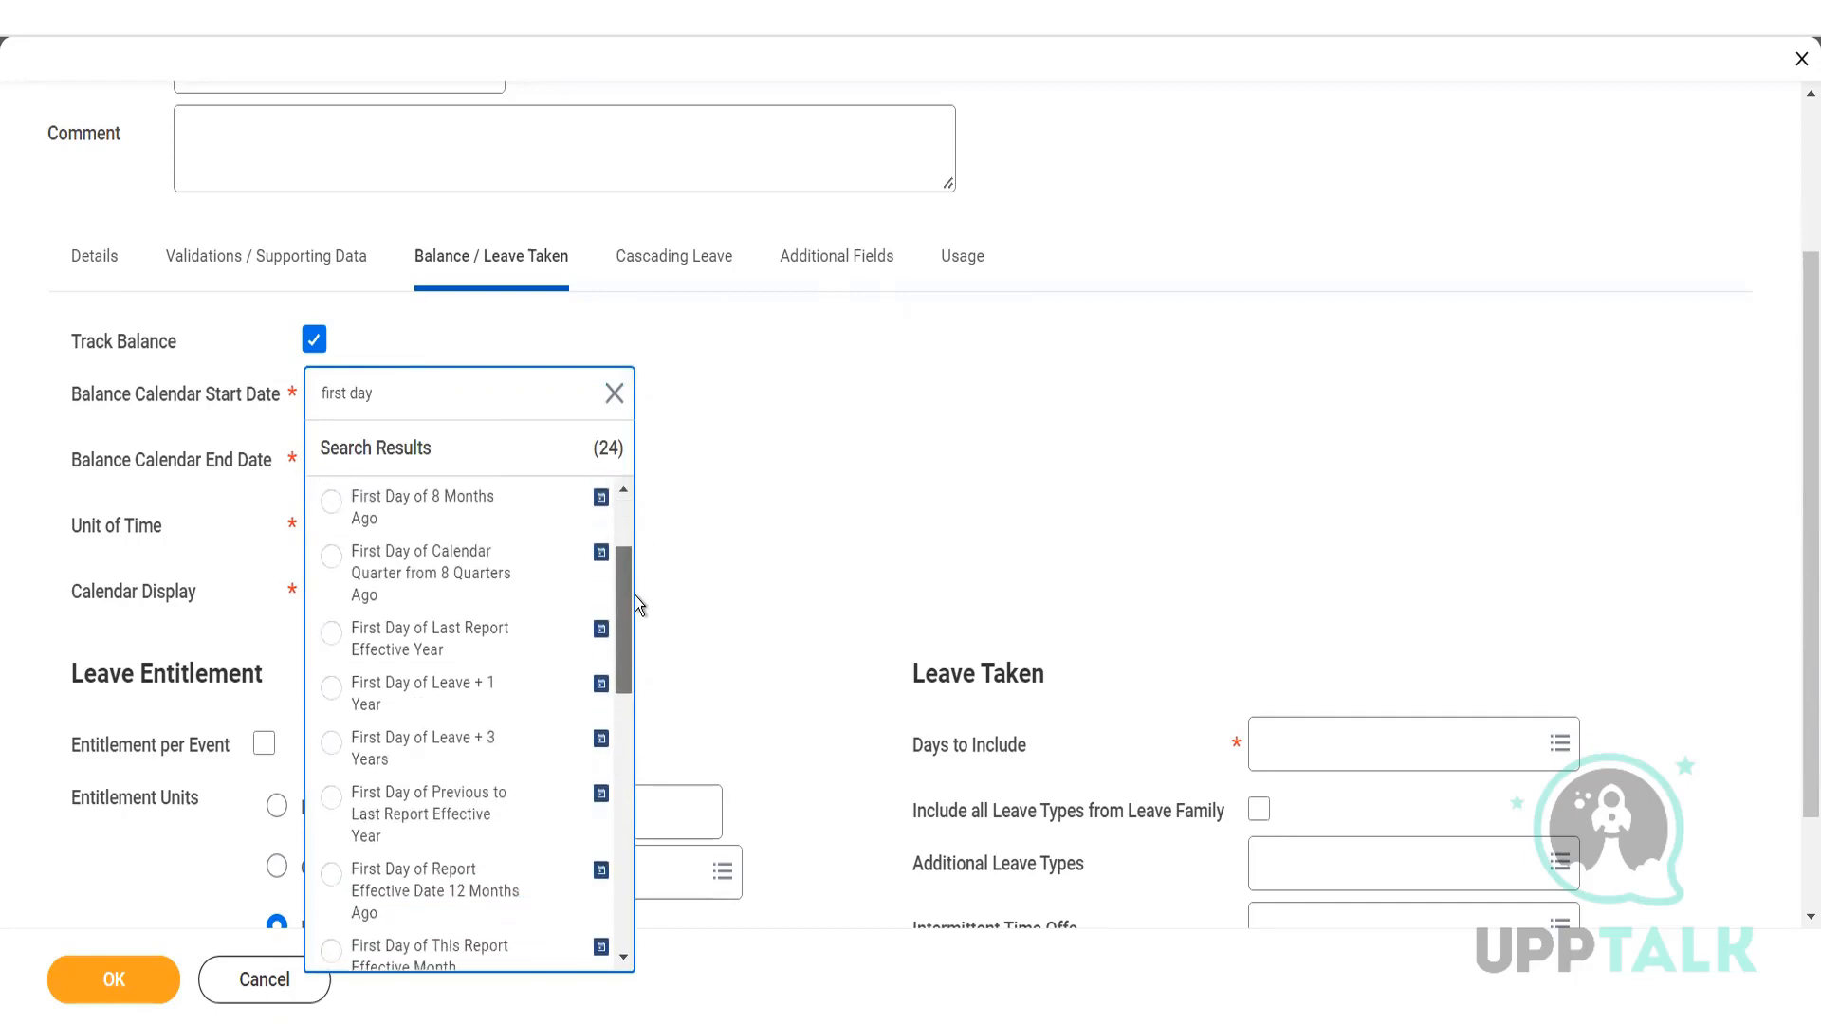
{"action": "left_click_drag", "start_coordinate": [636, 611], "coordinate": [635, 719]}
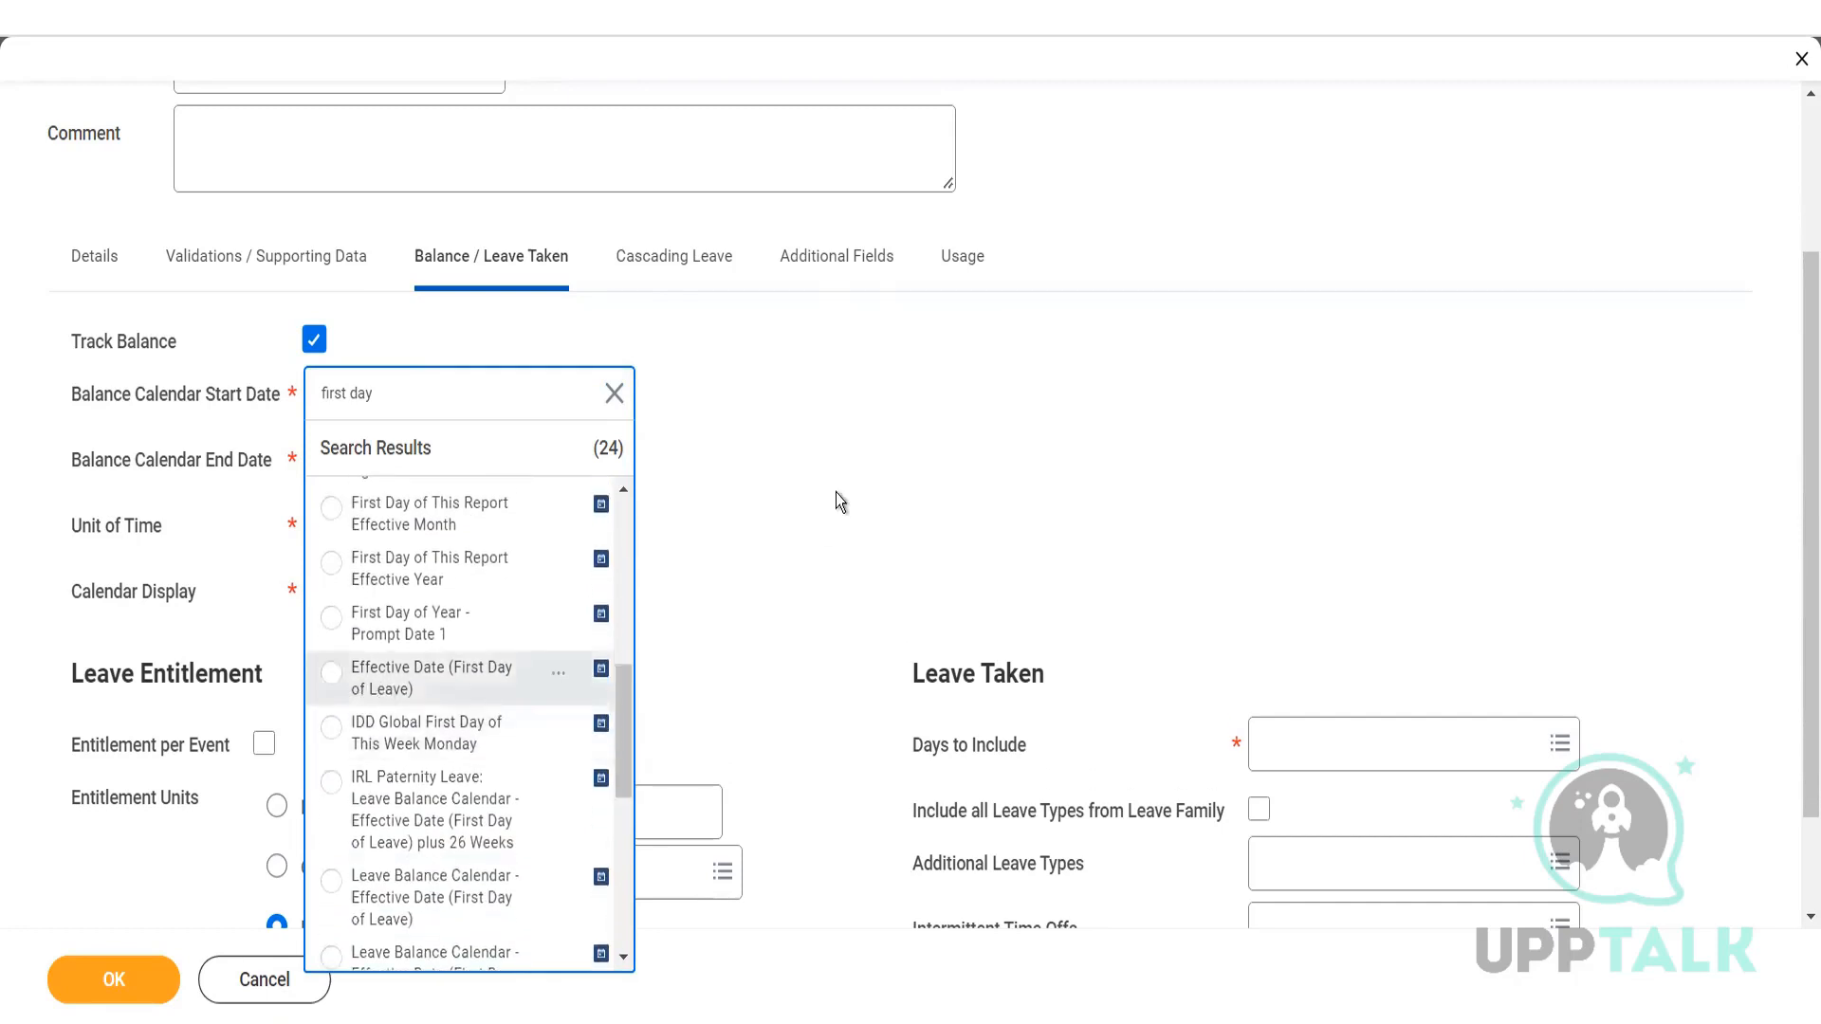
{"action": "left_click", "coordinate": [384, 691]}
{"action": "left_click", "coordinate": [534, 477]}
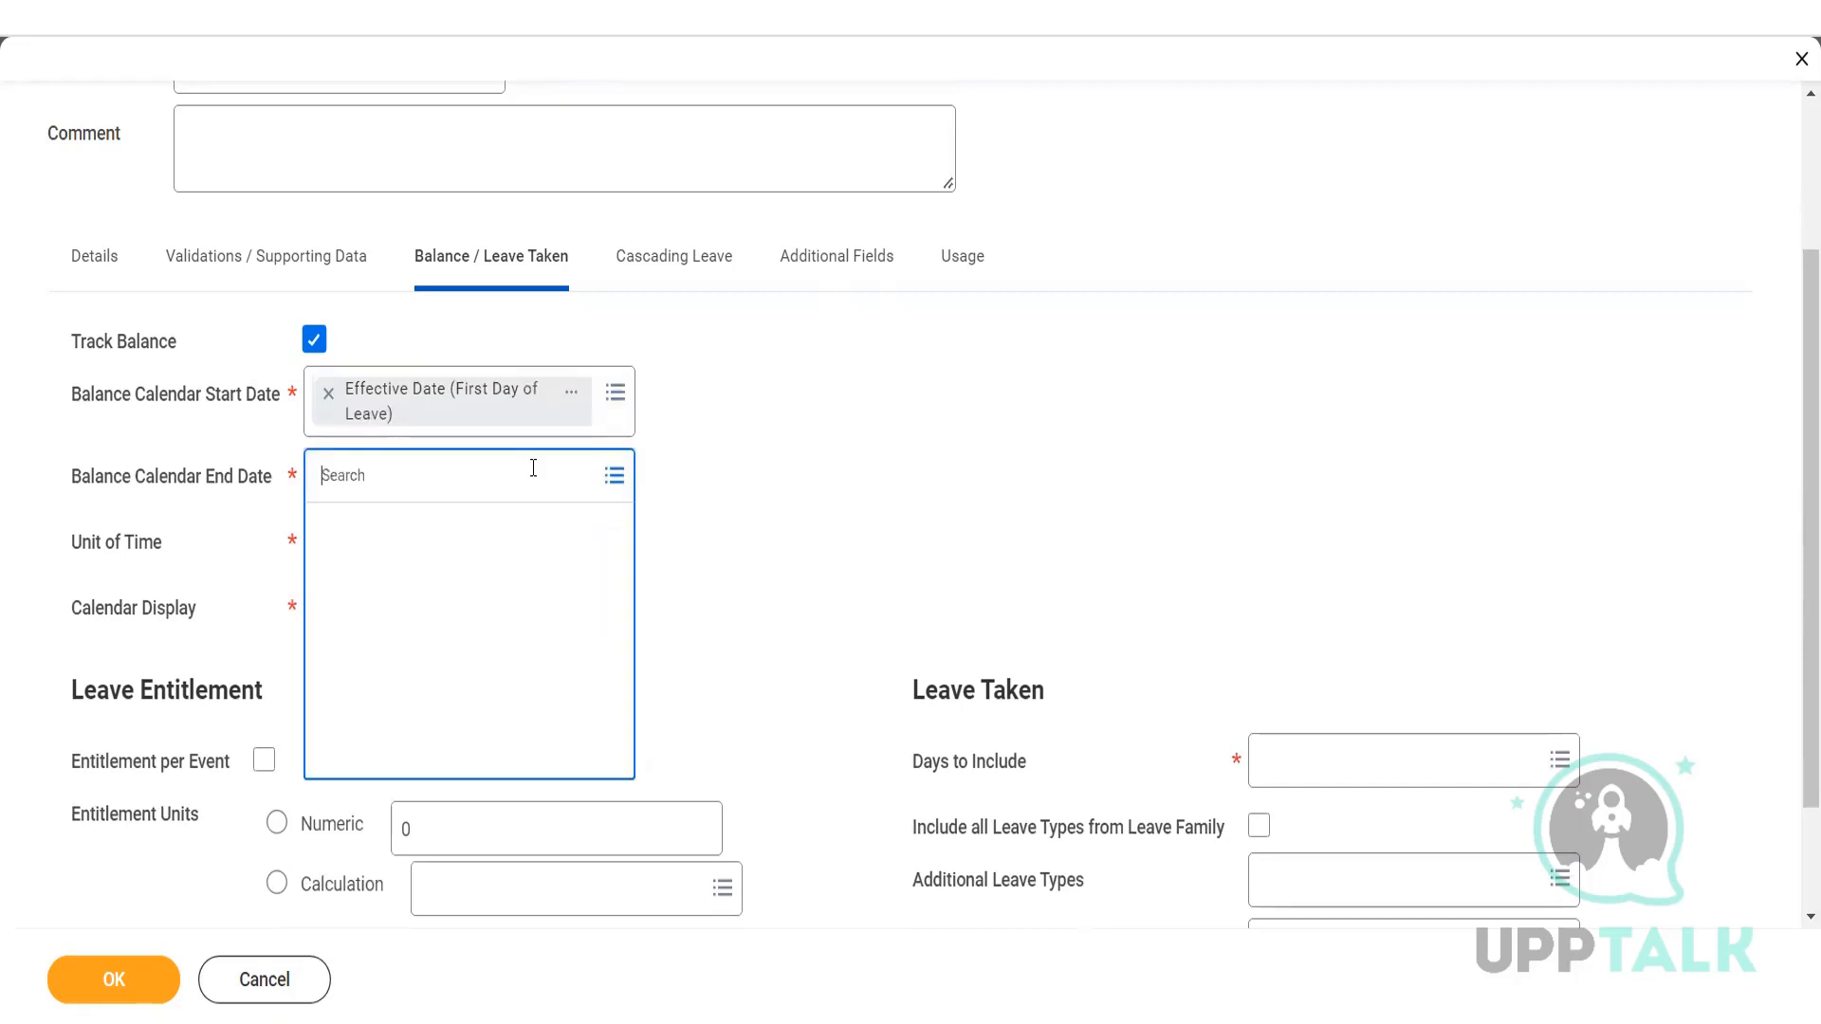
{"action": "type", "text": "Effective"}
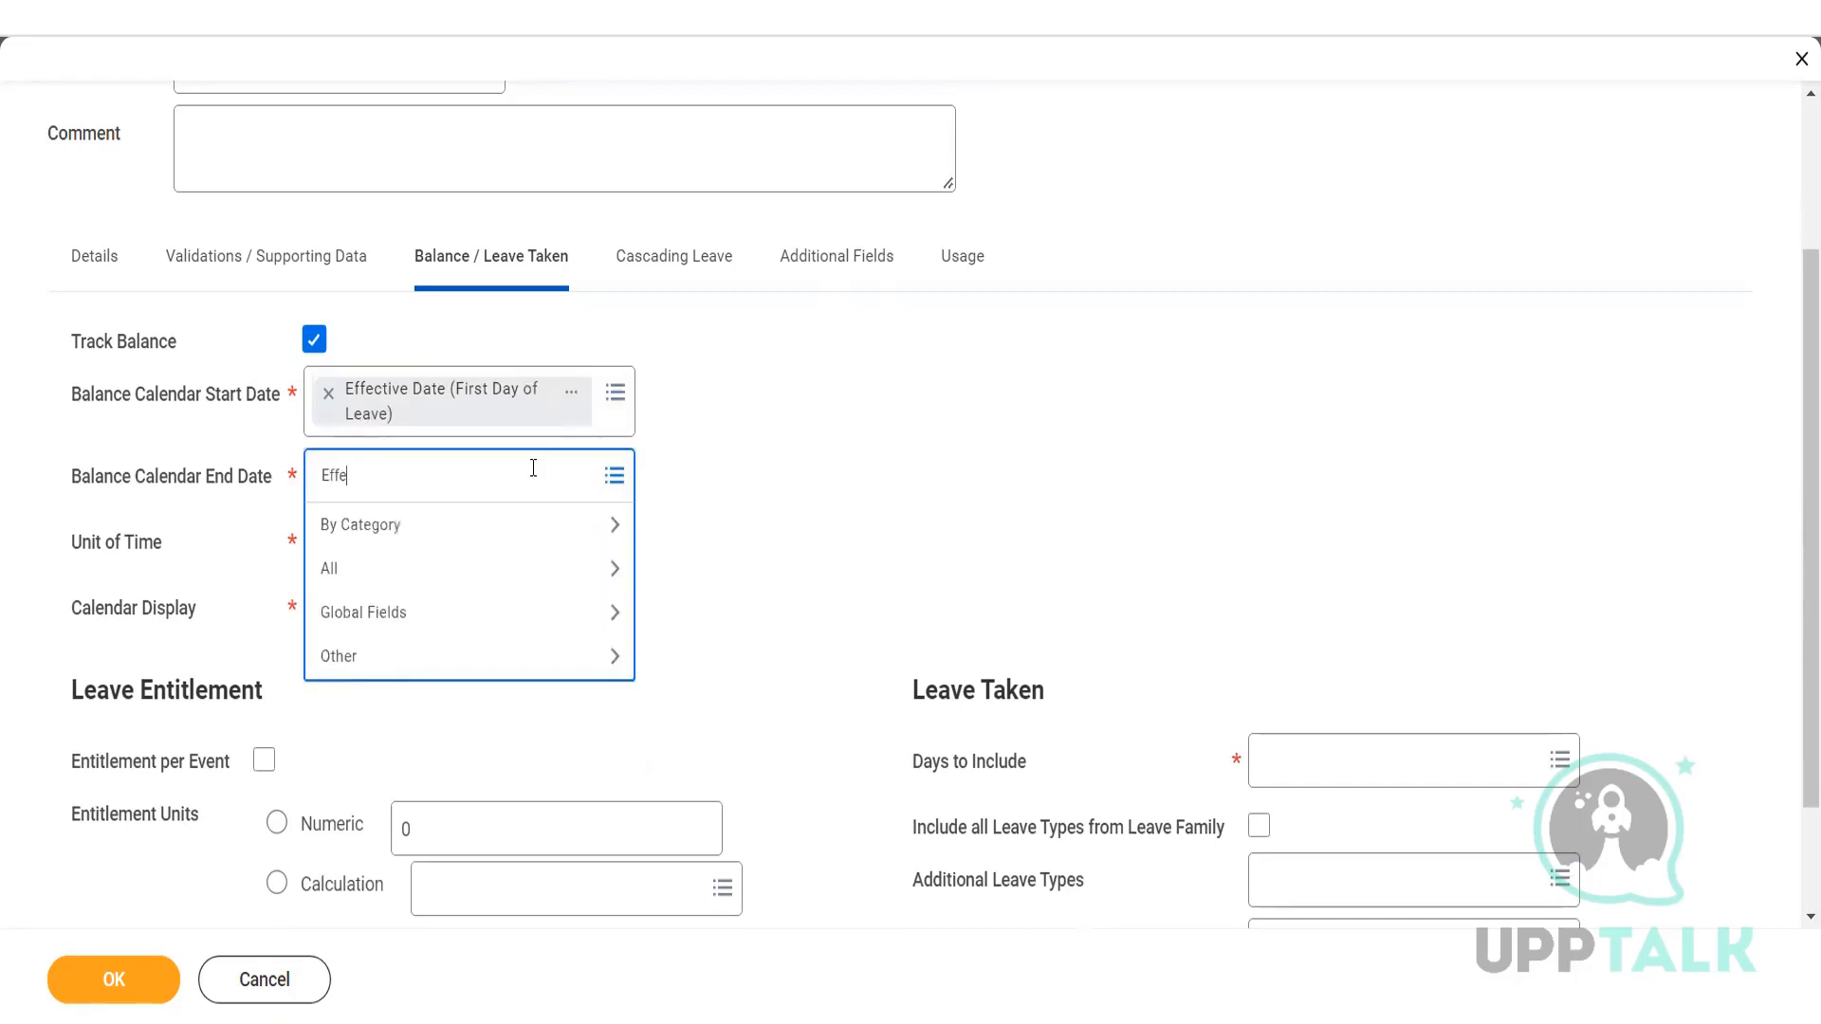
{"action": "type", "text": "a"}
{"action": "type", "text": "te"}
{"action": "type", "text": " last day"}
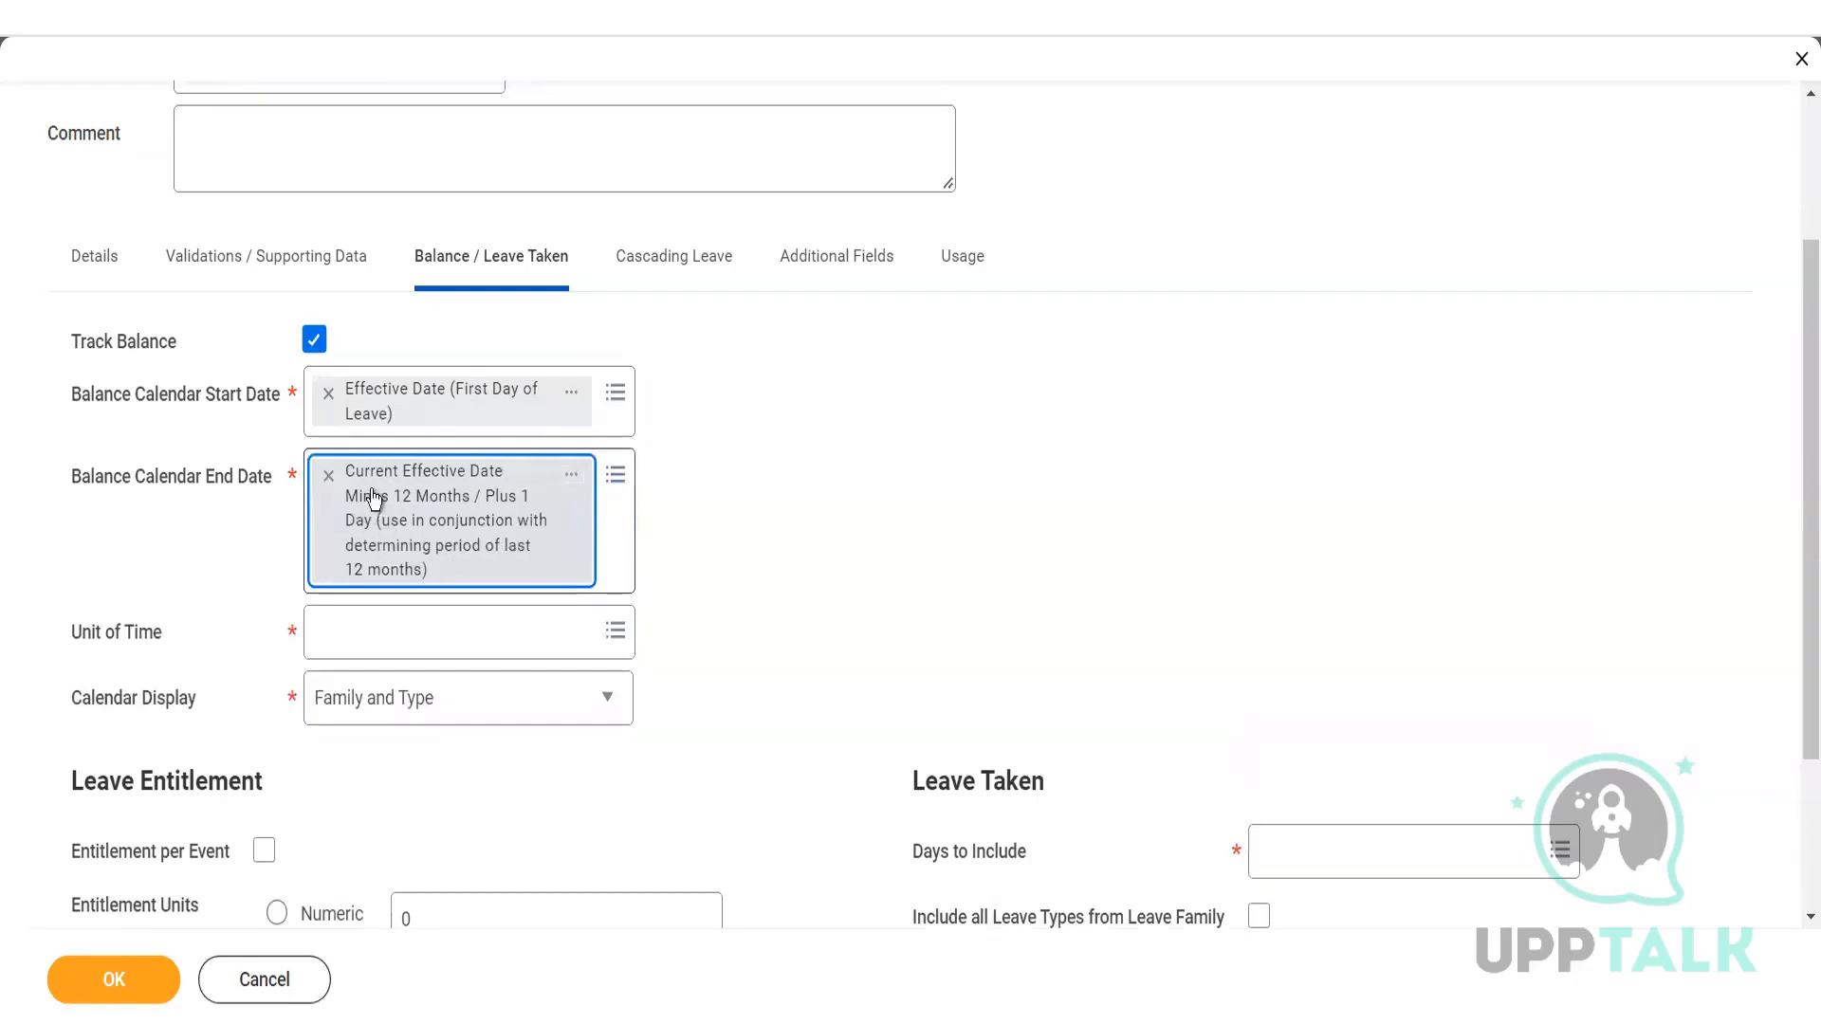
{"action": "key", "text": "BackSpace"}
- Set the Balance Calendar End Date to Last Day of Leave Based on Entitlement and the Unit of Time to Days
{"action": "type", "text": "last day"}
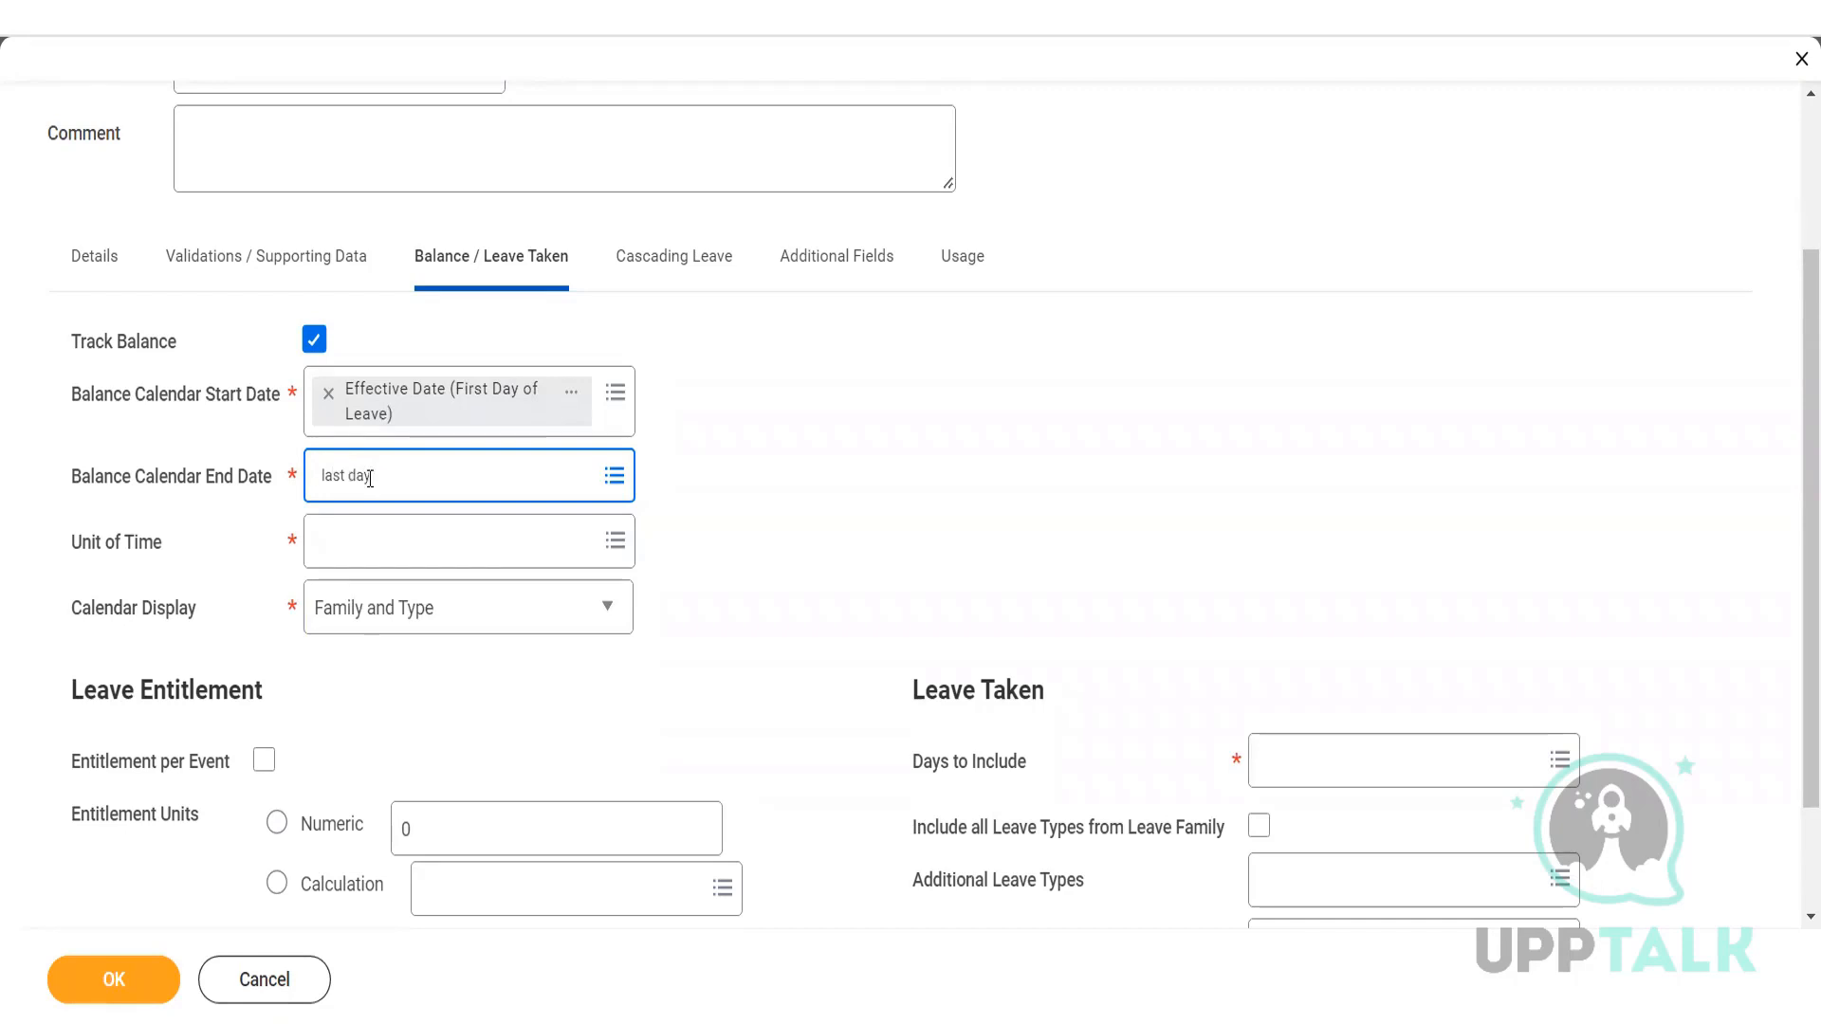
{"action": "key", "text": "Return"}
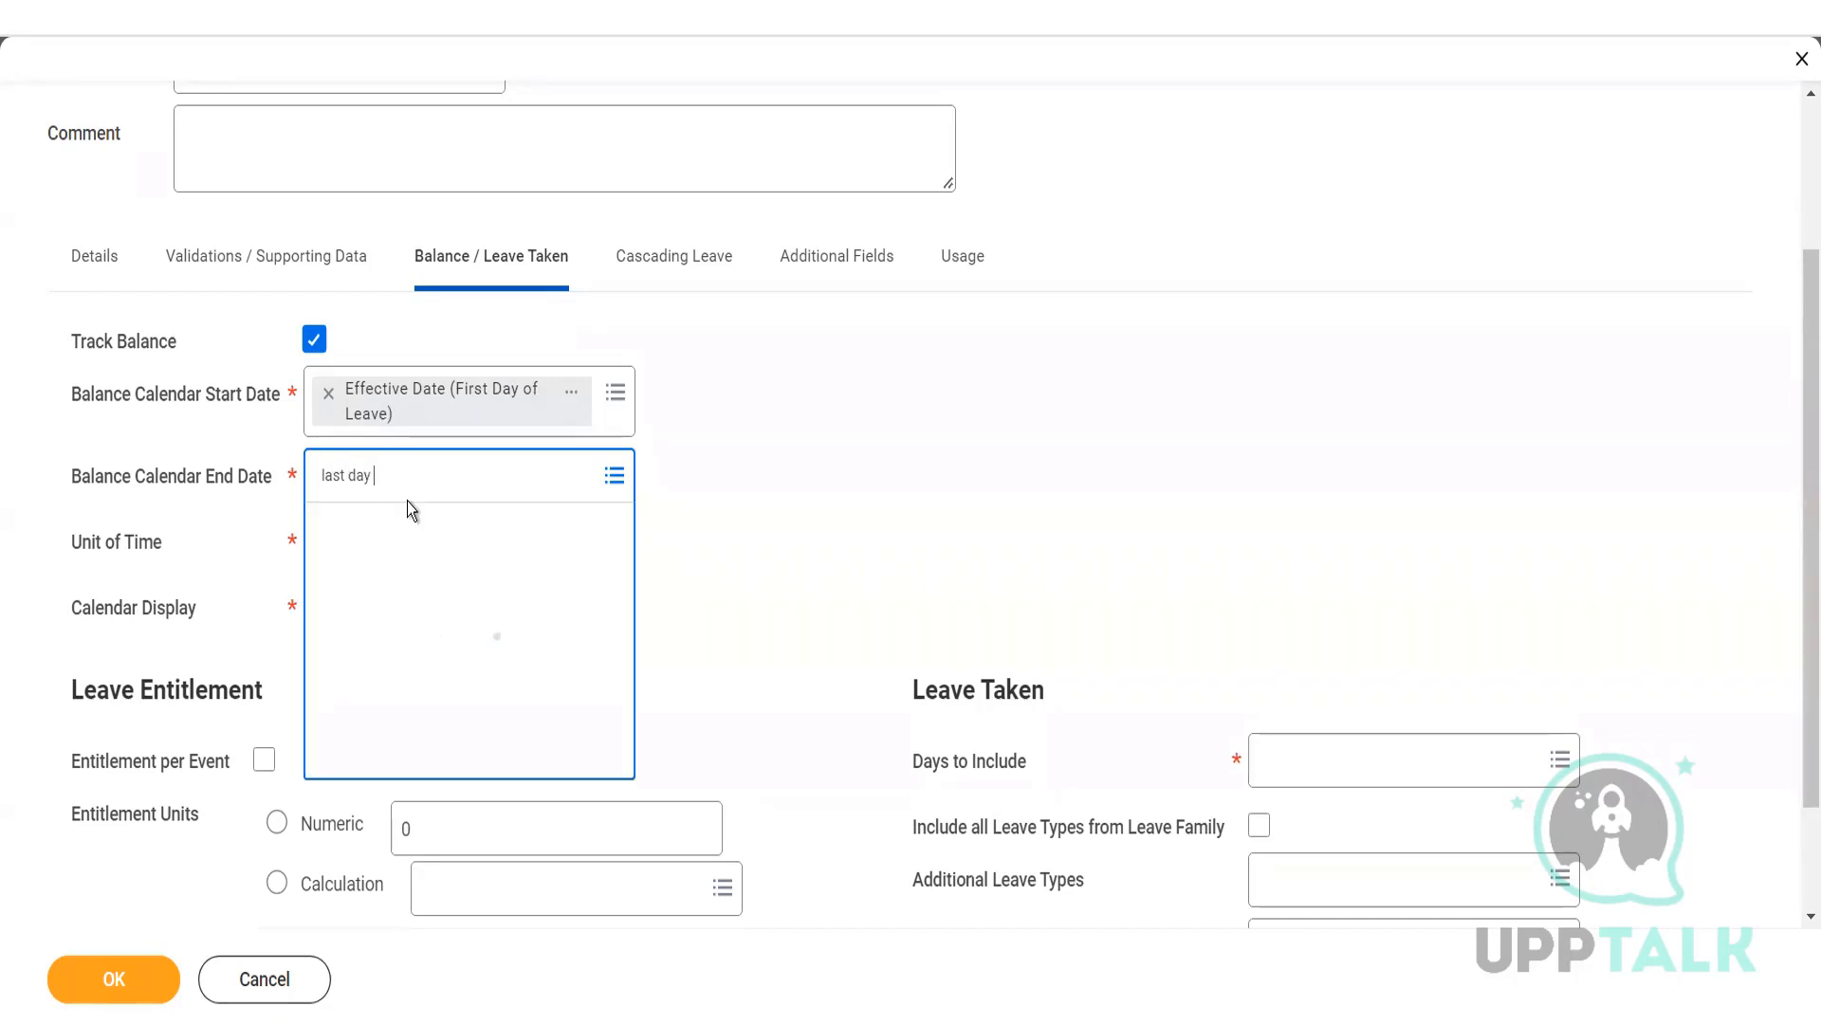
{"action": "left_click_drag", "start_coordinate": [628, 674], "coordinate": [614, 977]}
{"action": "left_click_drag", "start_coordinate": [612, 883], "coordinate": [612, 730]}
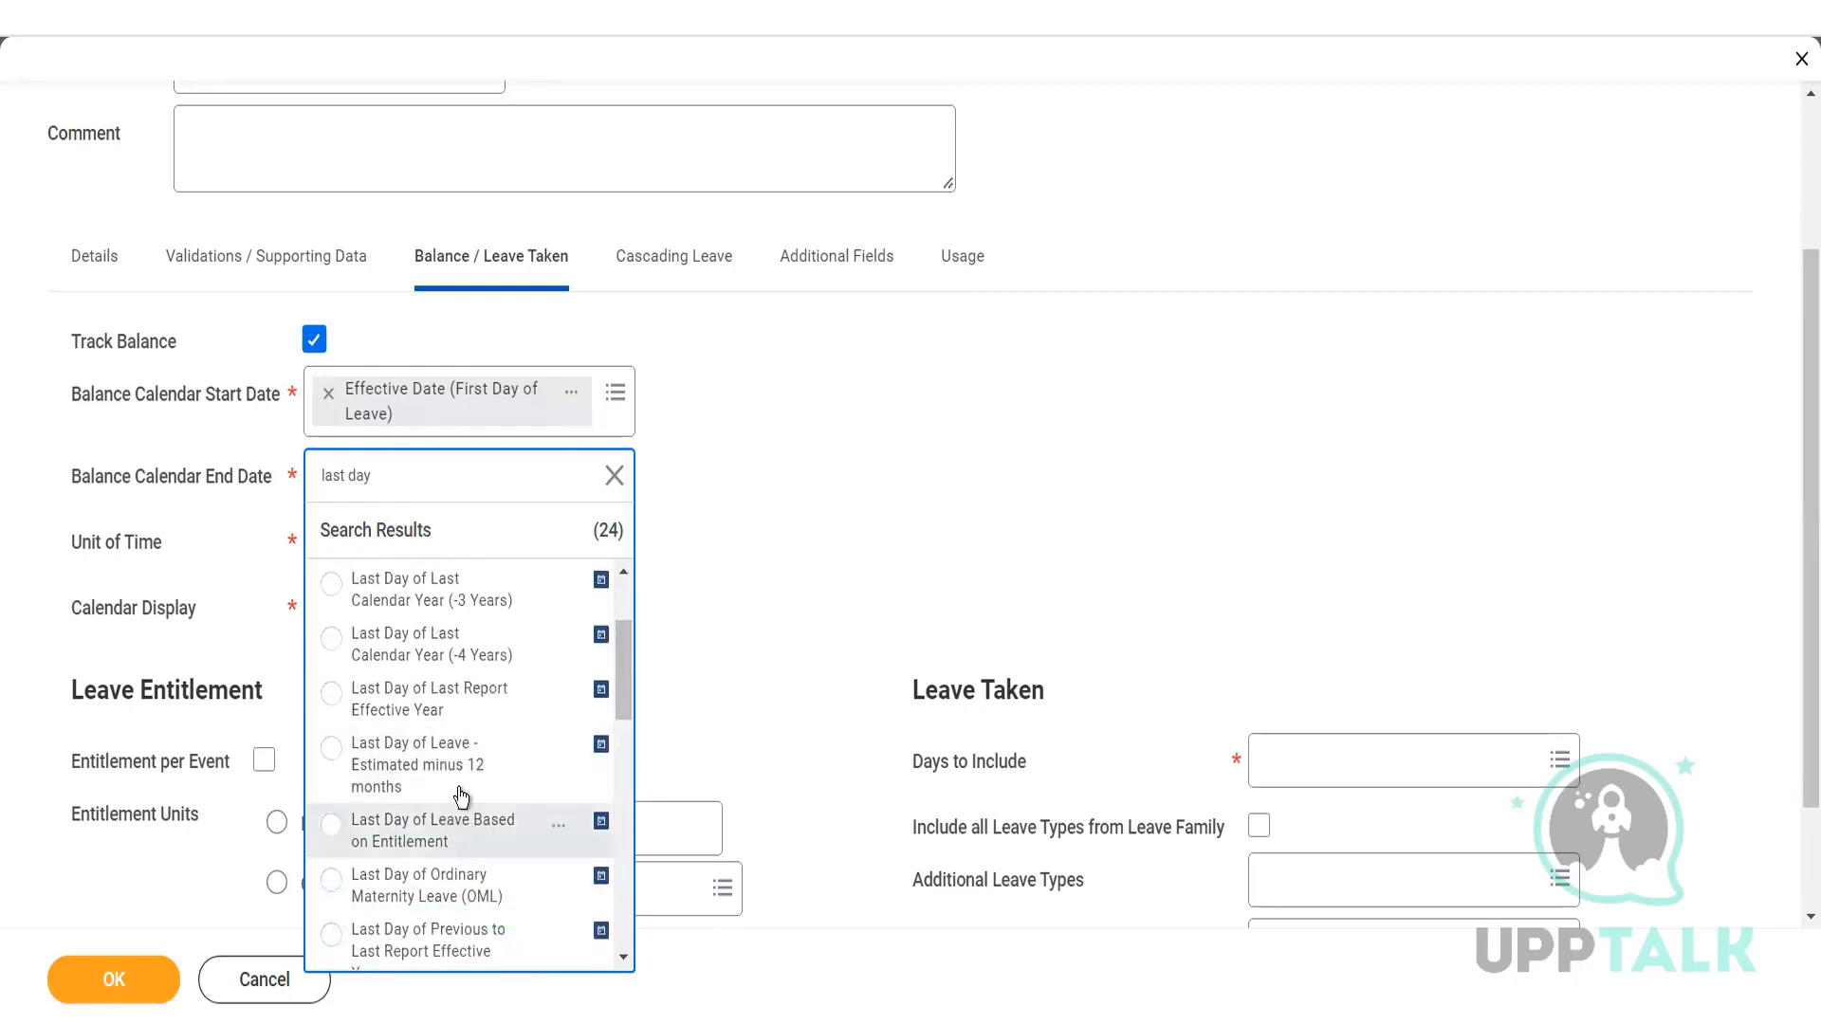
{"action": "left_click_drag", "start_coordinate": [627, 645], "coordinate": [616, 694]}
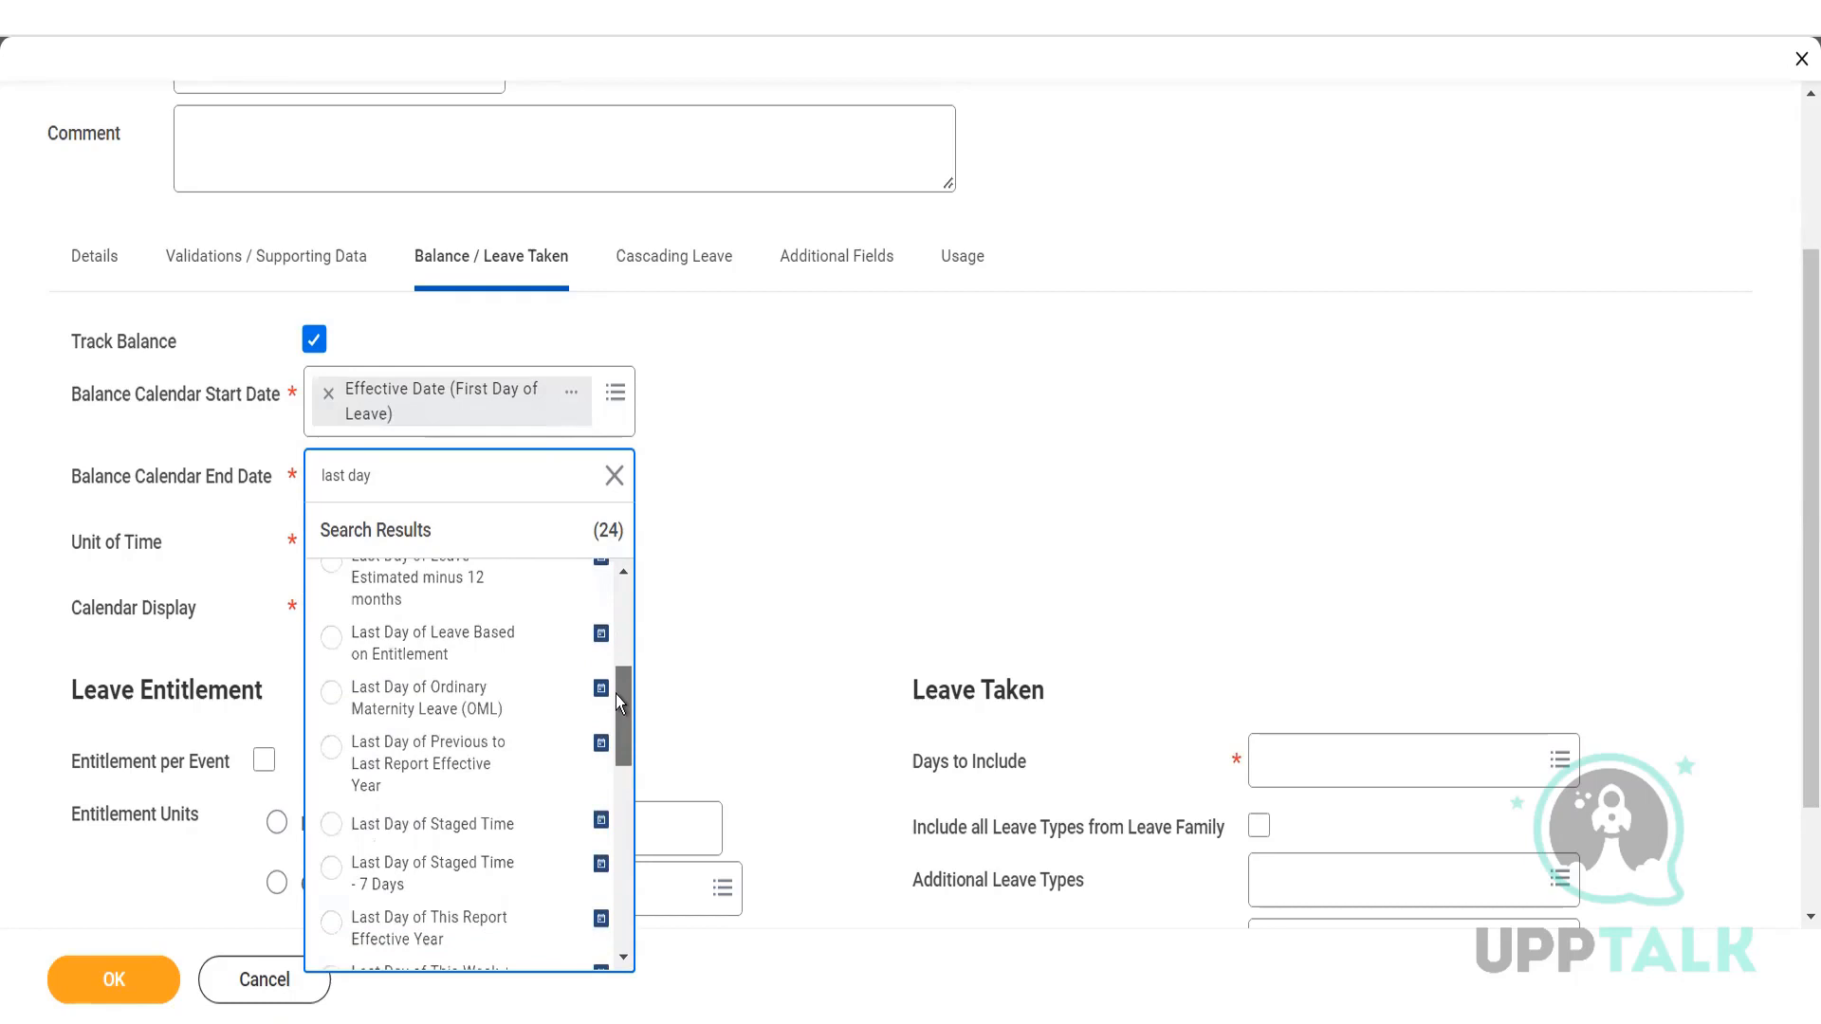
{"action": "left_click_drag", "start_coordinate": [616, 694], "coordinate": [635, 527]}
{"action": "left_click_drag", "start_coordinate": [618, 605], "coordinate": [619, 622]}
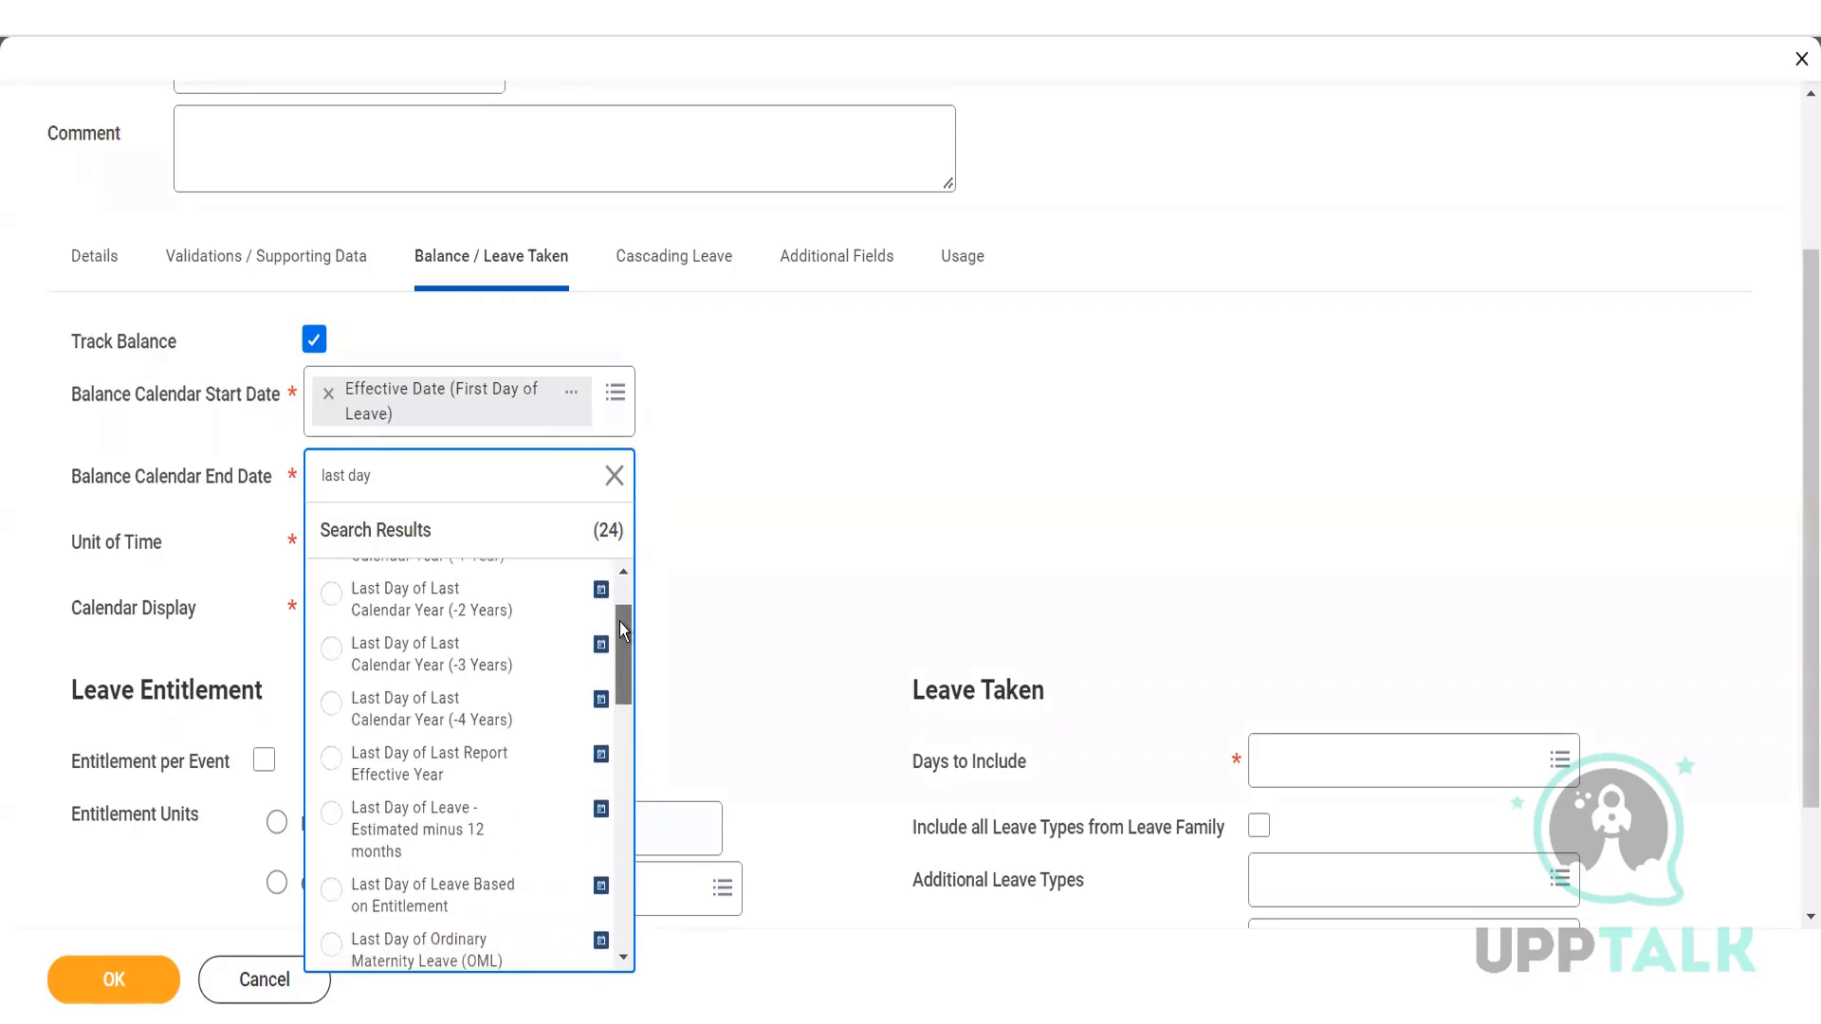
{"action": "left_click_drag", "start_coordinate": [618, 622], "coordinate": [618, 636]}
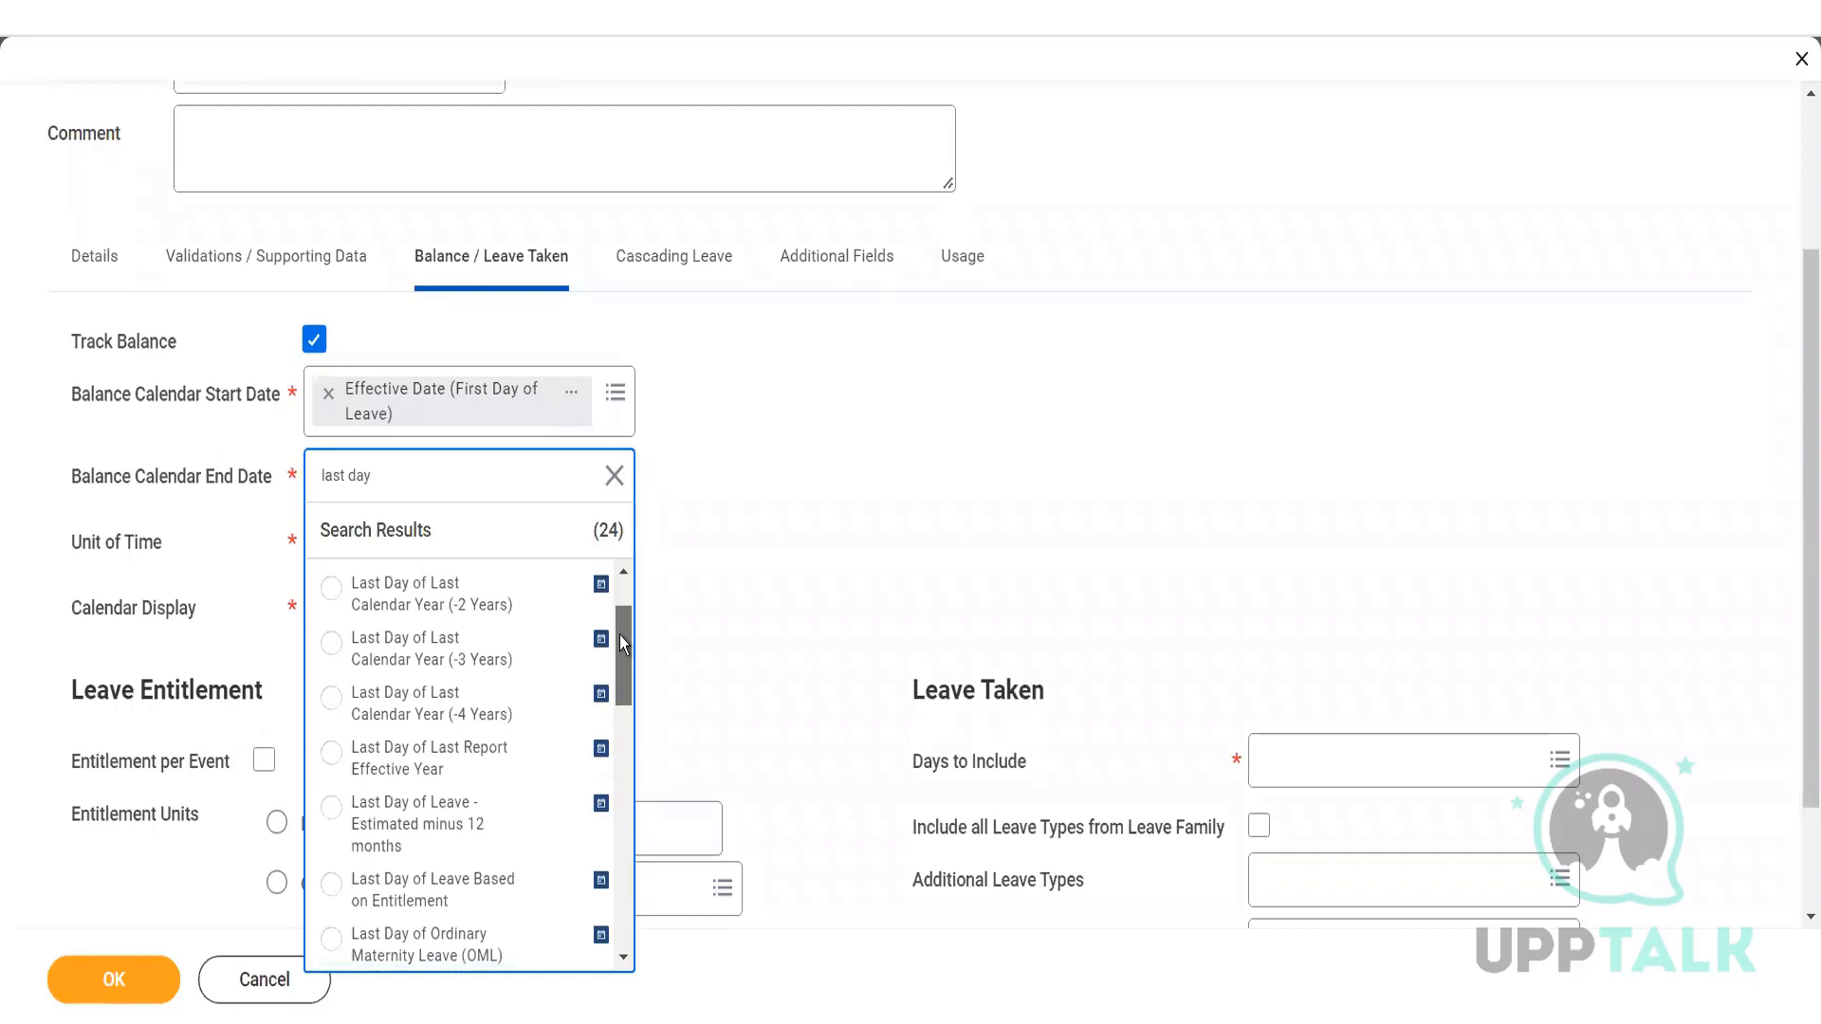
{"action": "left_click", "coordinate": [542, 841]}
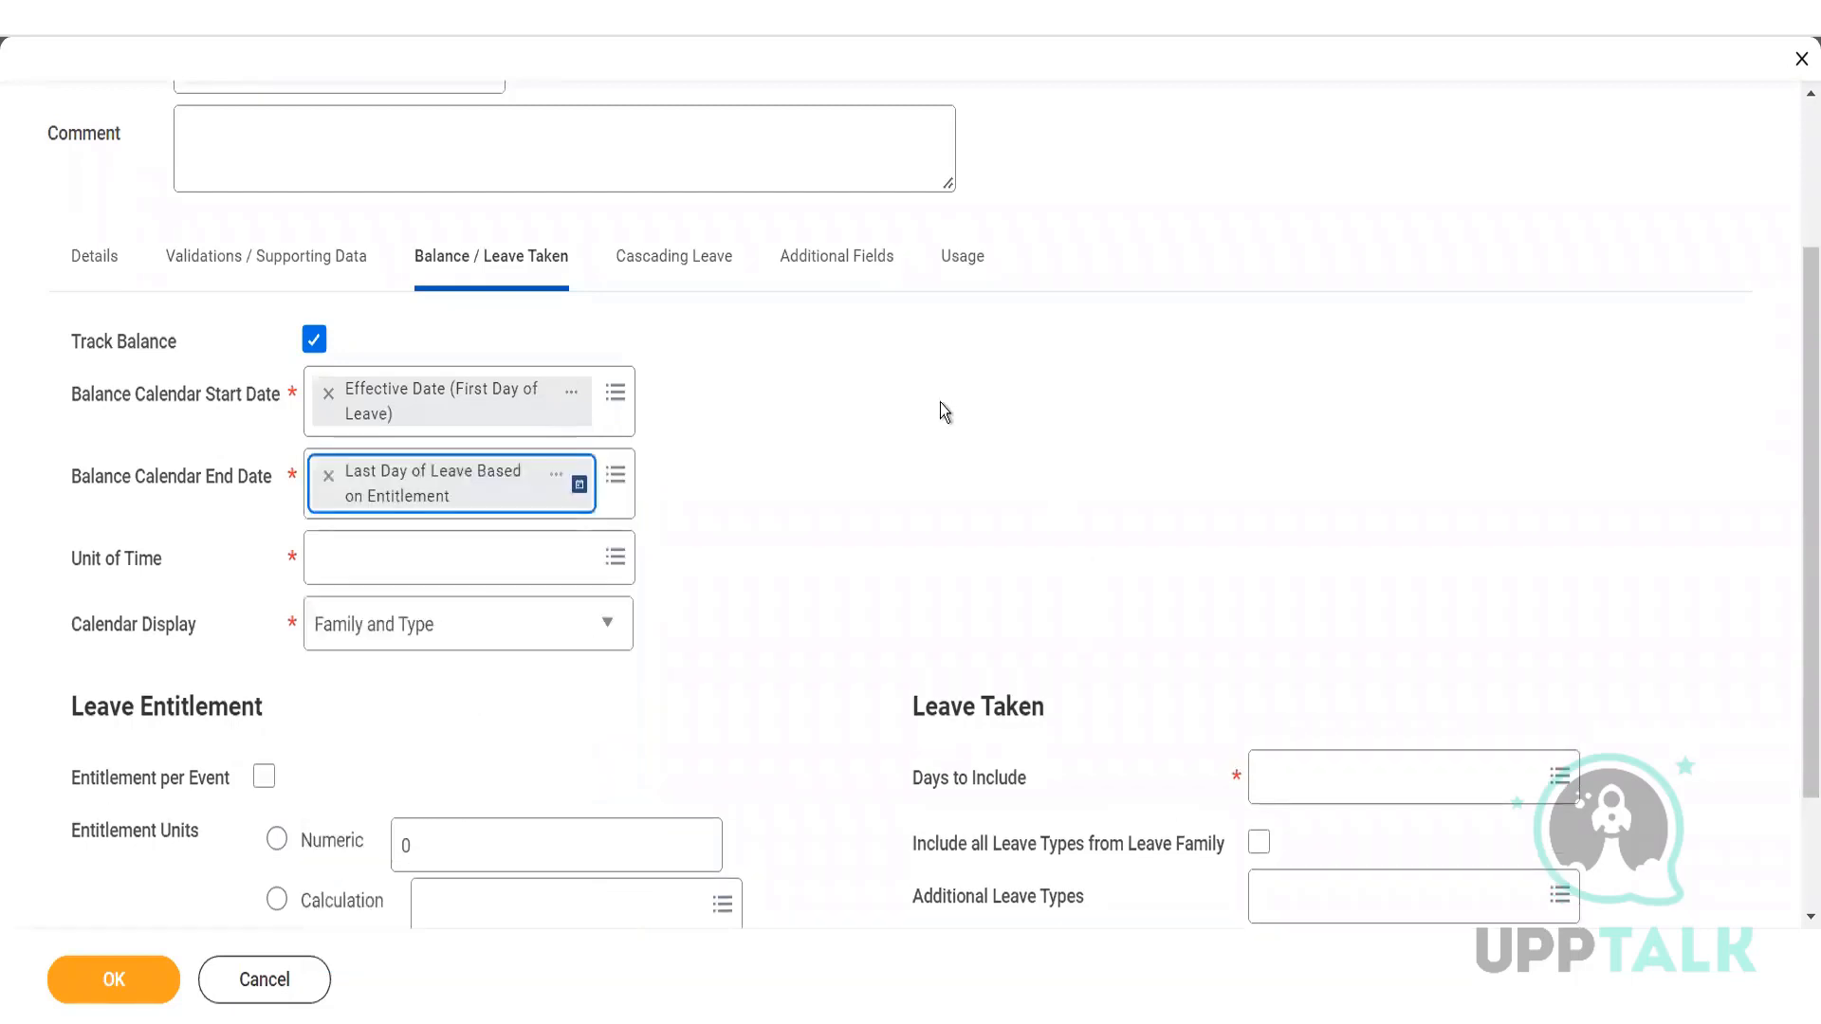
{"action": "left_click", "coordinate": [395, 560]}
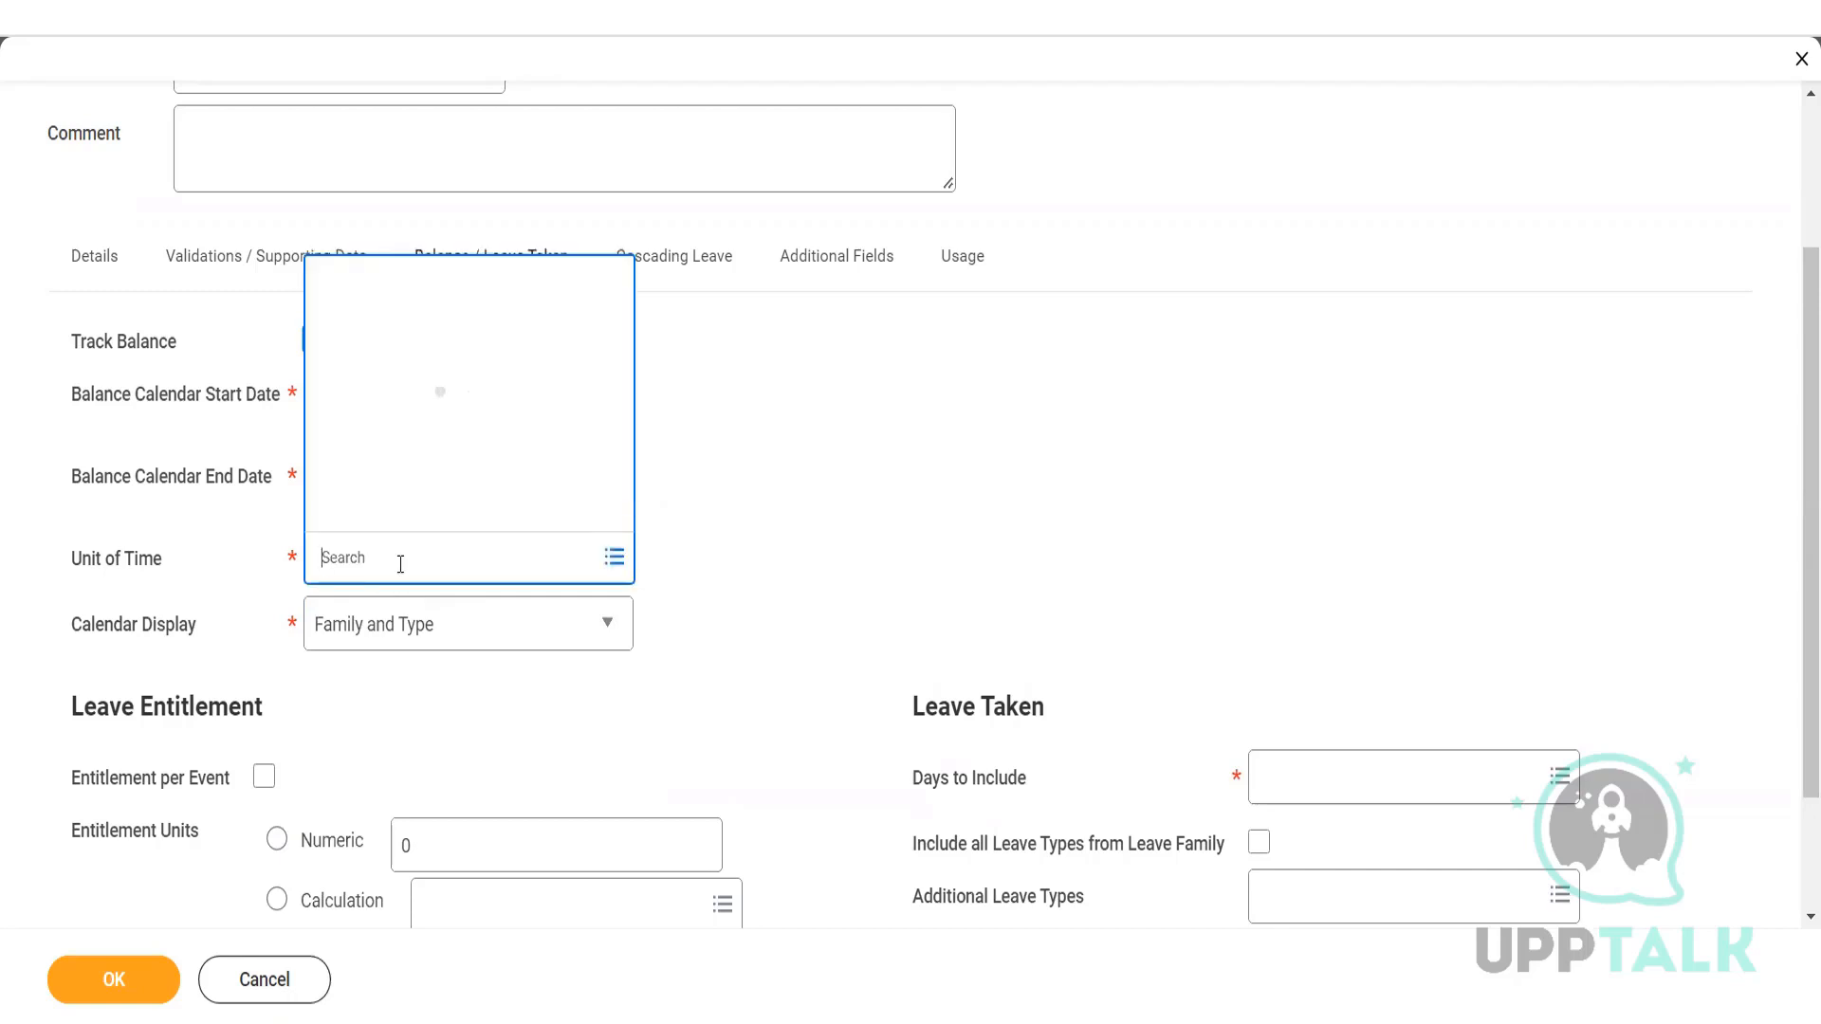
{"action": "left_click", "coordinate": [377, 469]}
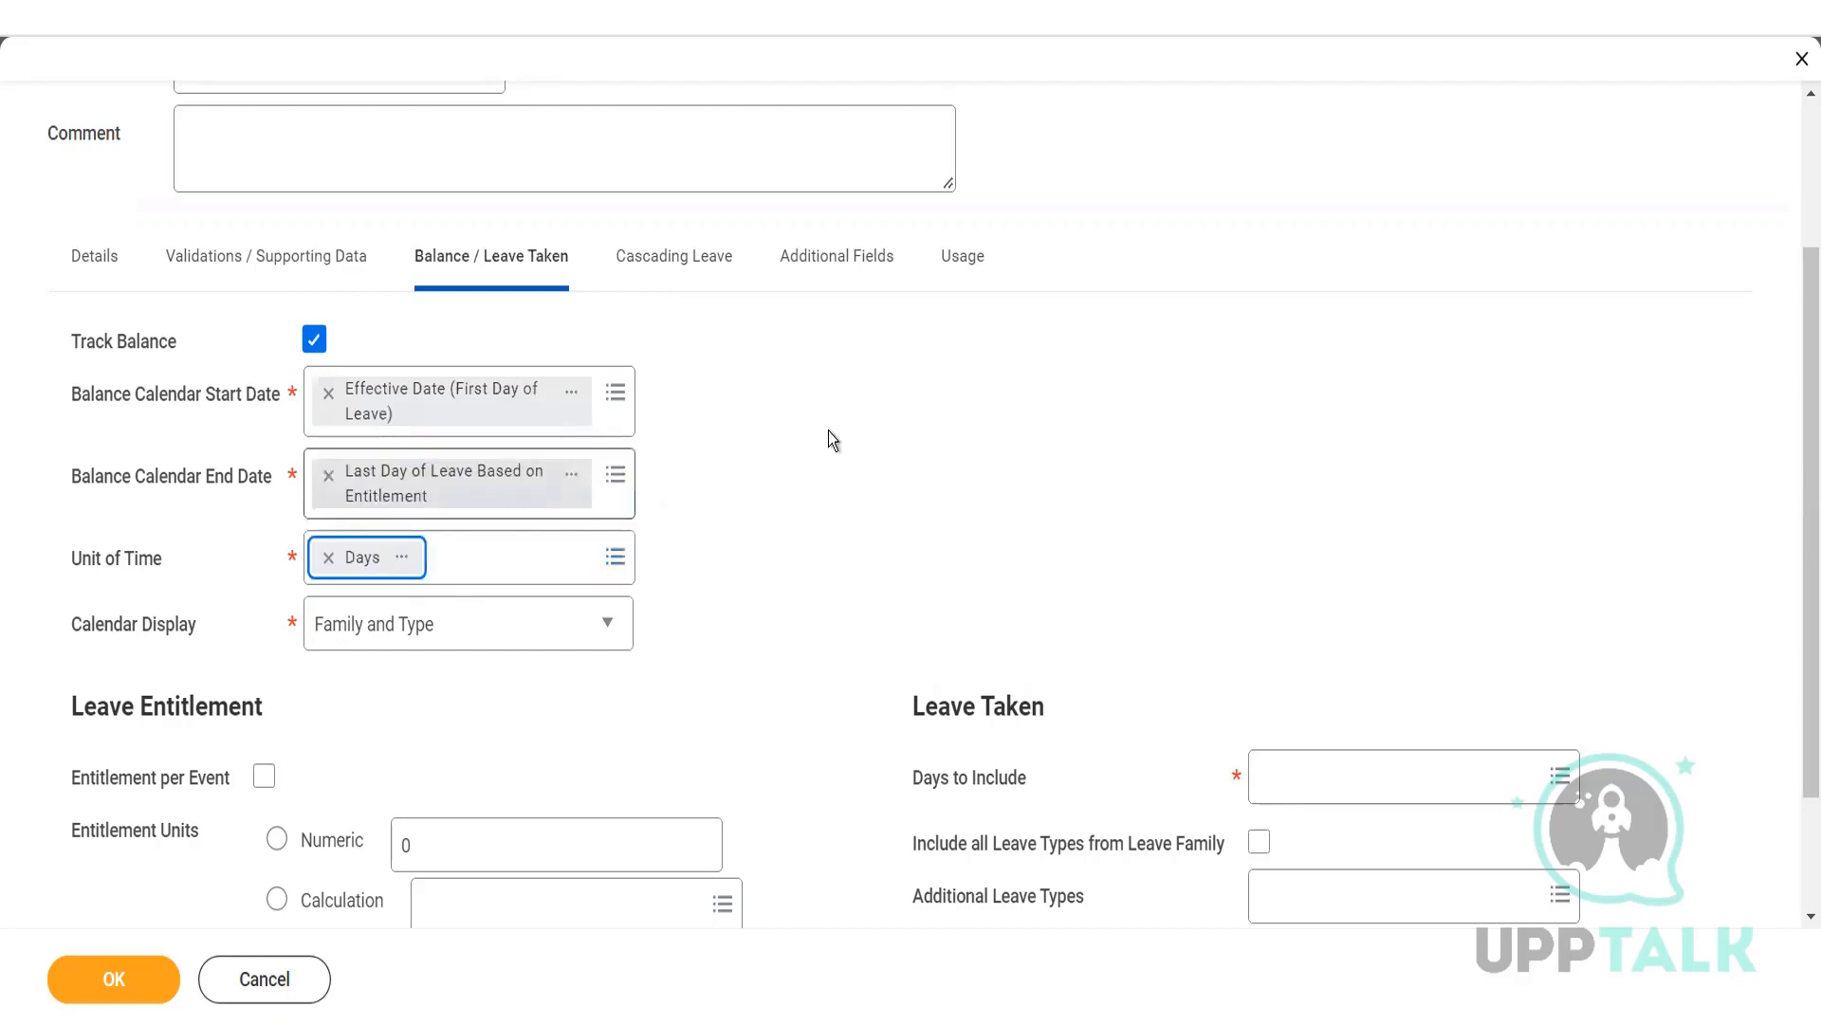
- Try a numeric leave entitlement of 94 units, toggling Entitlement per Event on and off
{"action": "scroll", "coordinate": [799, 562], "scroll_direction": "down", "scroll_amount": 2}
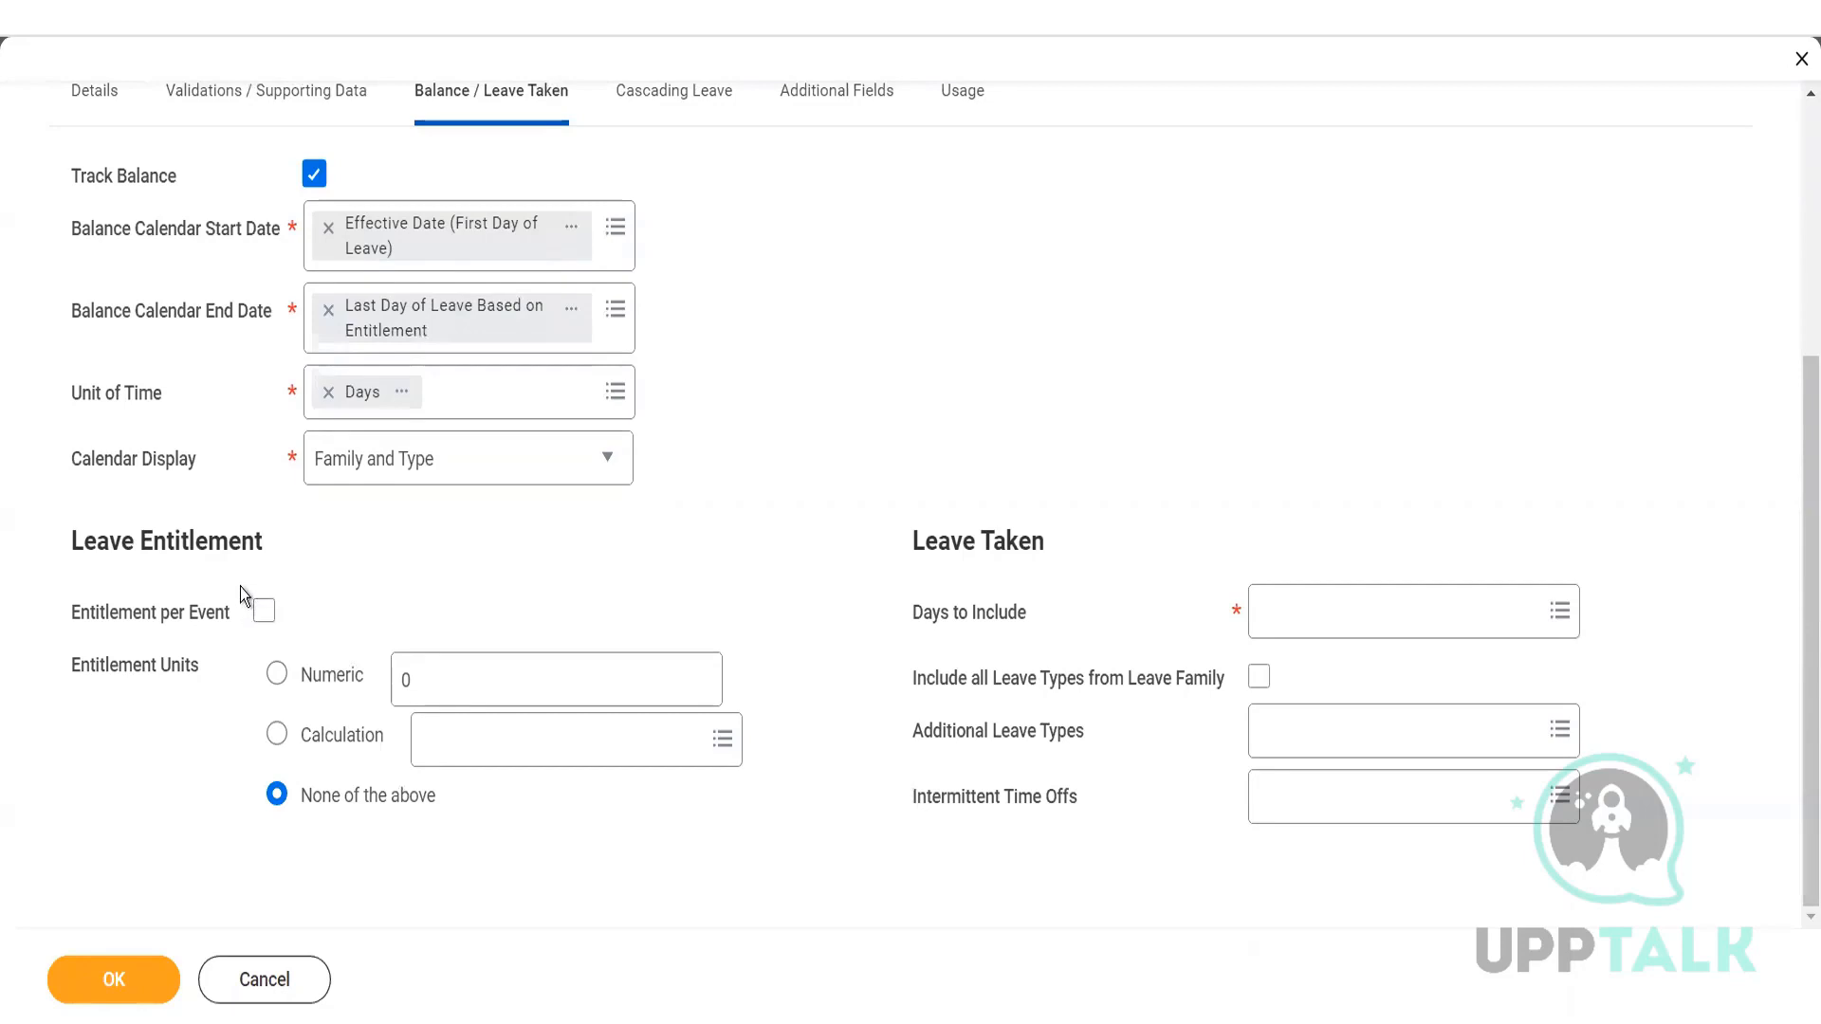
{"action": "left_click", "coordinate": [263, 611]}
{"action": "left_click", "coordinate": [276, 675]}
{"action": "left_click", "coordinate": [265, 616]}
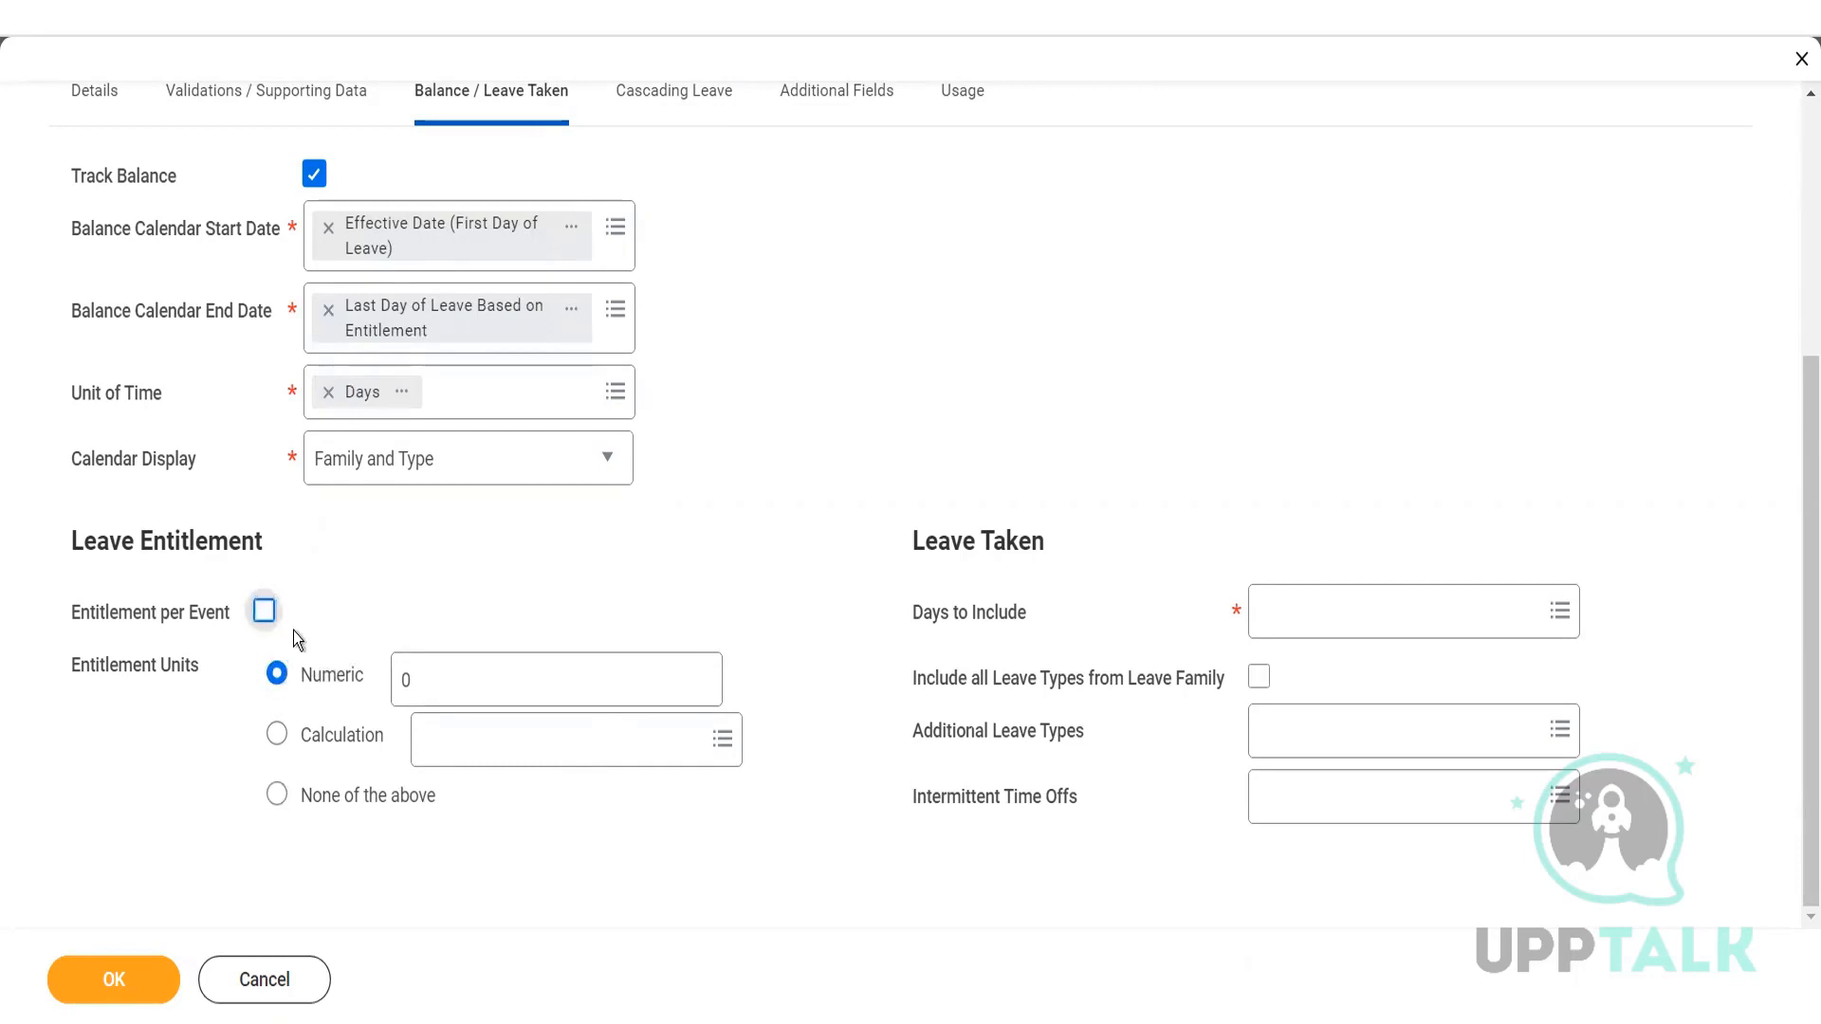
{"action": "left_click", "coordinate": [455, 678]}
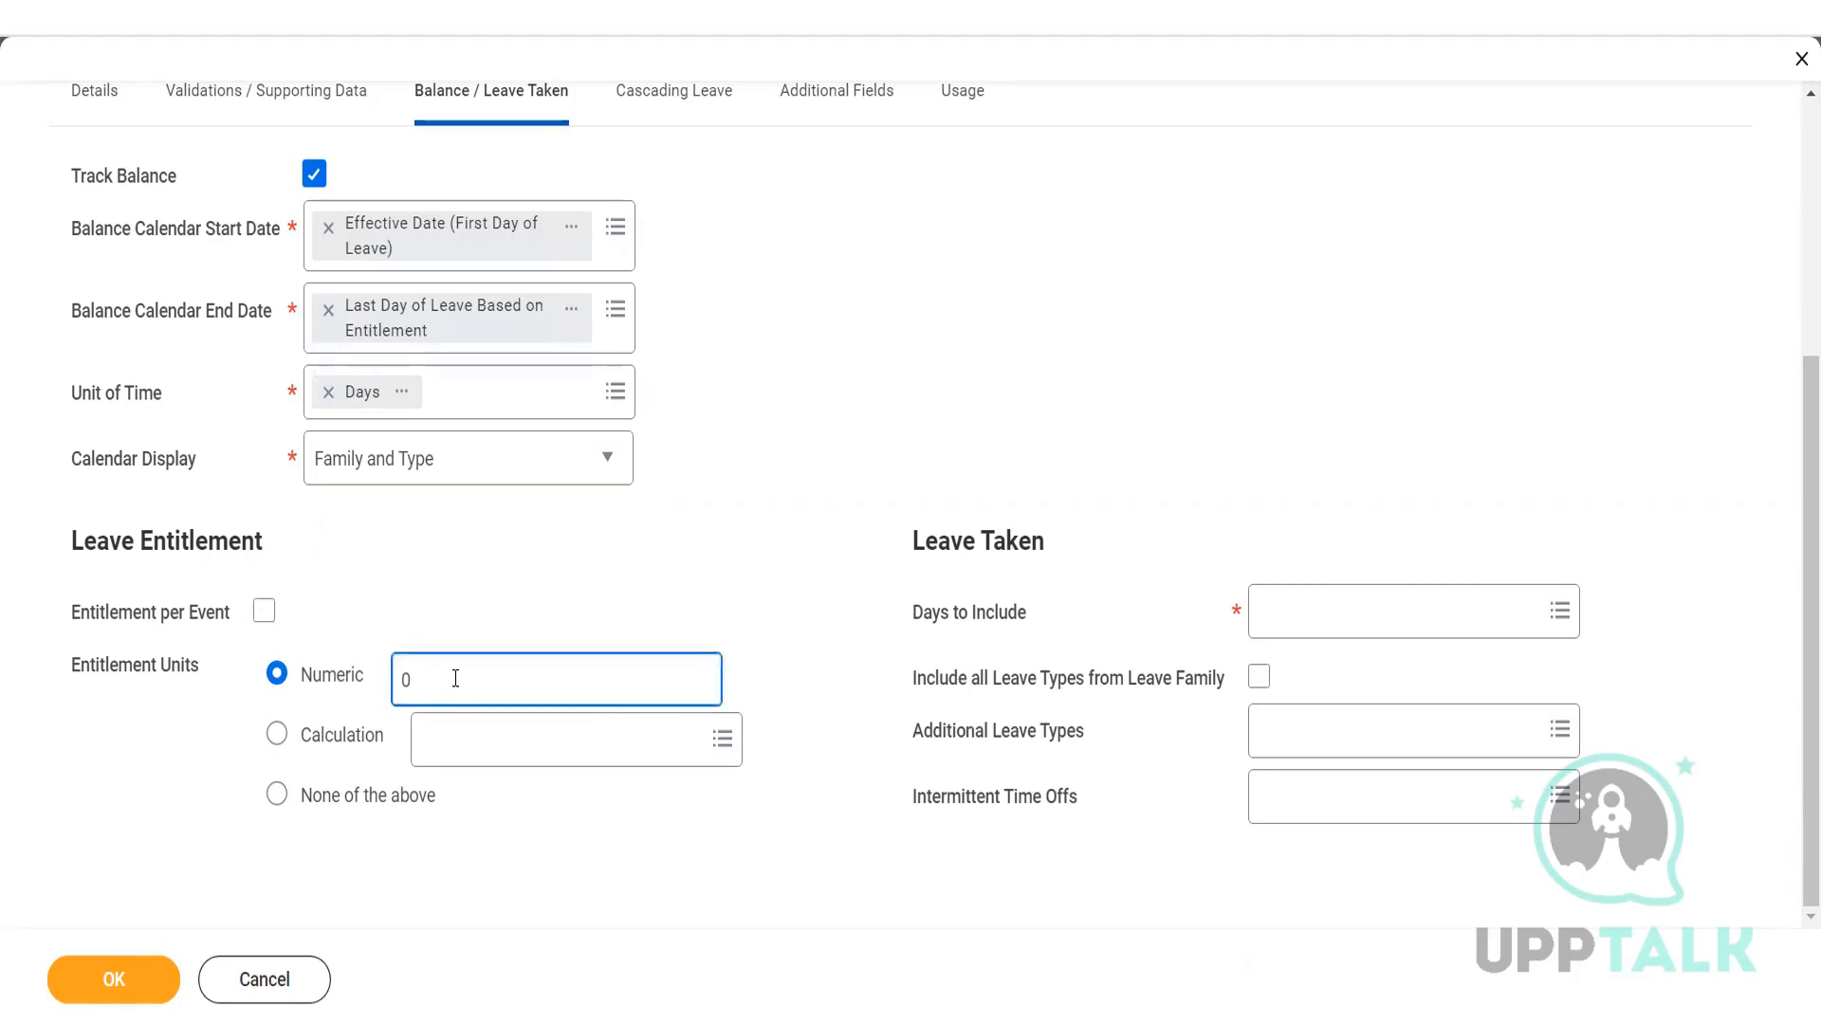
{"action": "key", "text": "BackSpace"}
{"action": "type", "text": "94"}
- Switch the entitlement units to Calculation and examine the available calculated fields, including the AUS: Parental Leave Entitlement in Weeks details
{"action": "left_click", "coordinate": [329, 741]}
{"action": "left_click", "coordinate": [449, 742]}
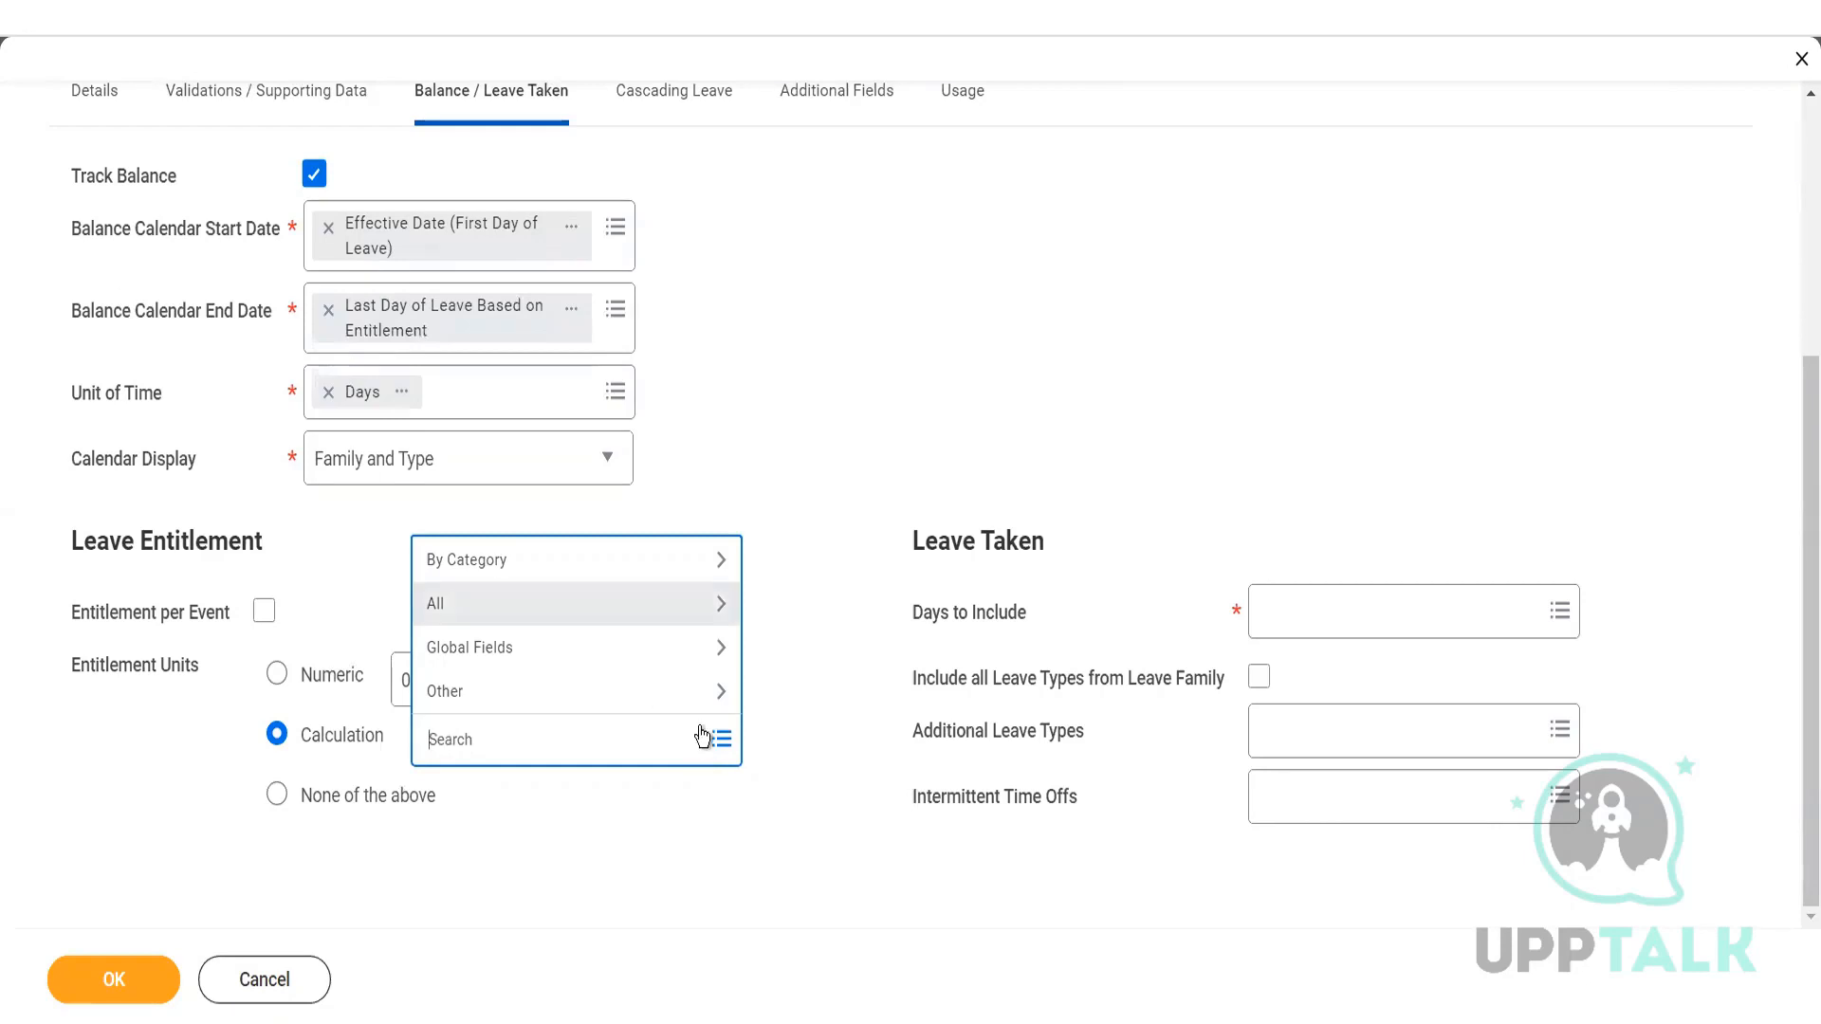
{"action": "left_click", "coordinate": [688, 599]}
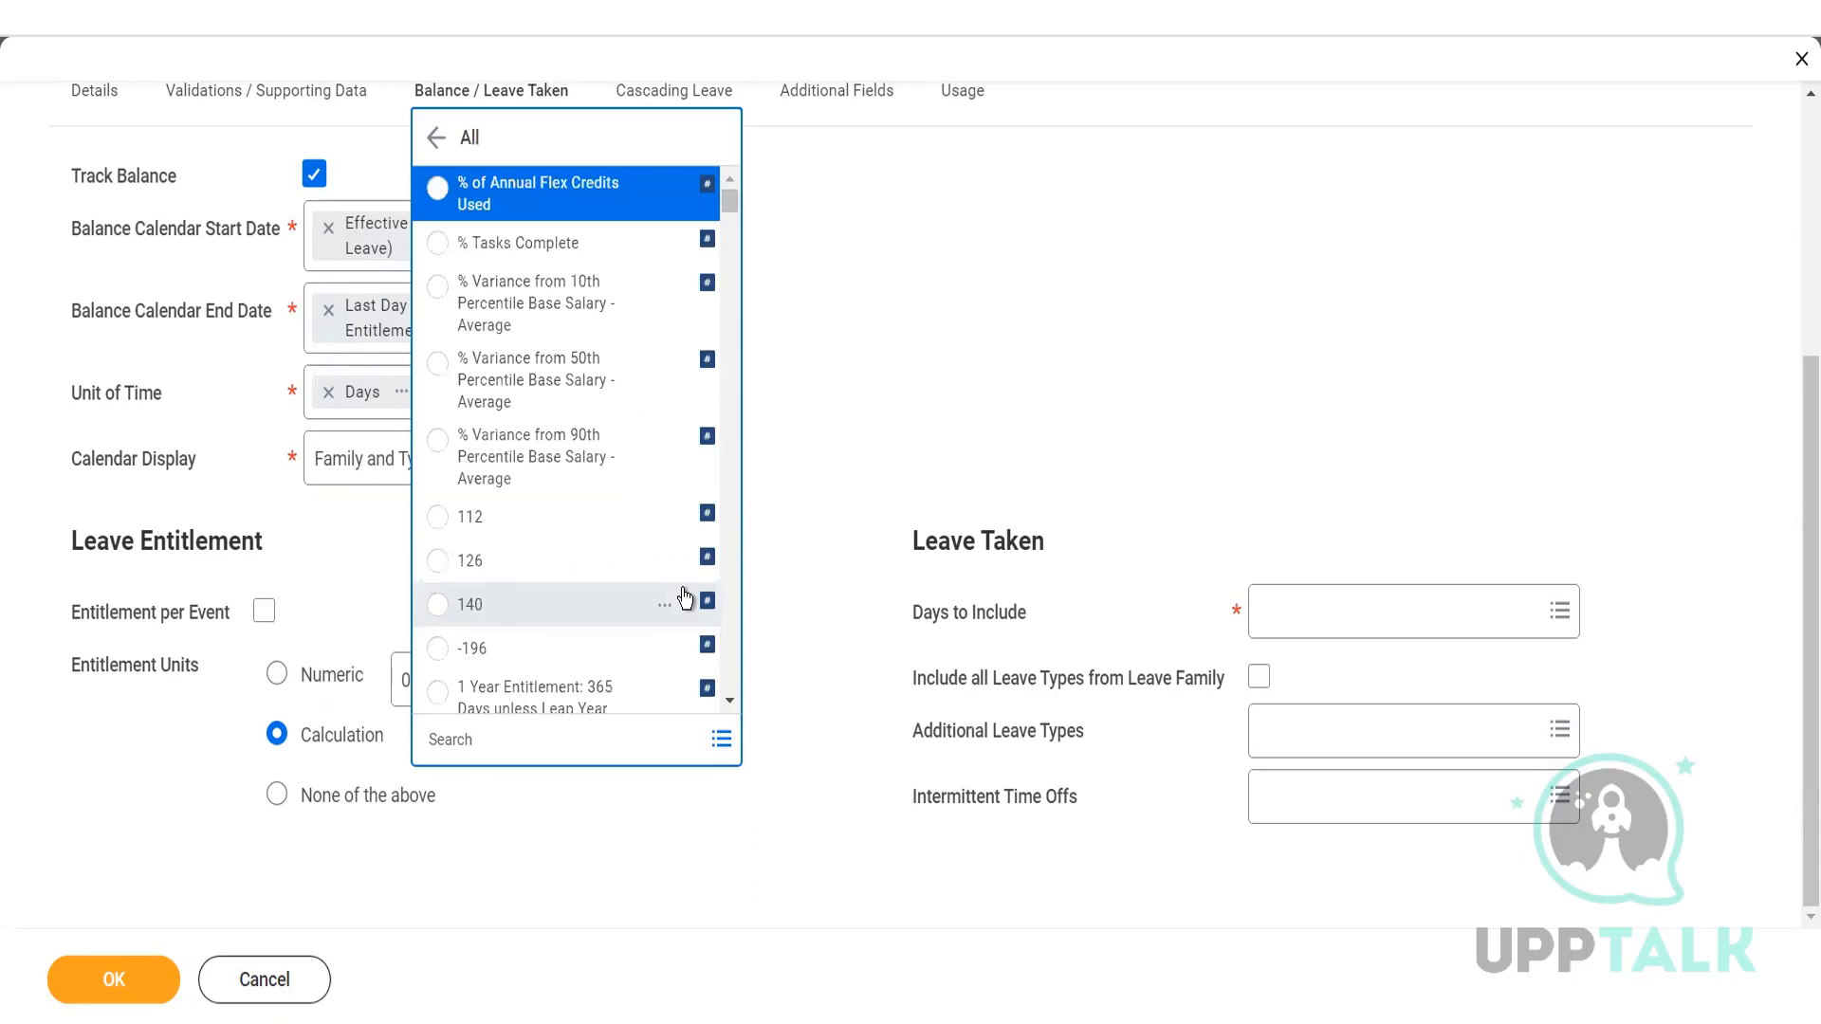
{"action": "scroll", "coordinate": [618, 599], "scroll_direction": "down", "scroll_amount": 5}
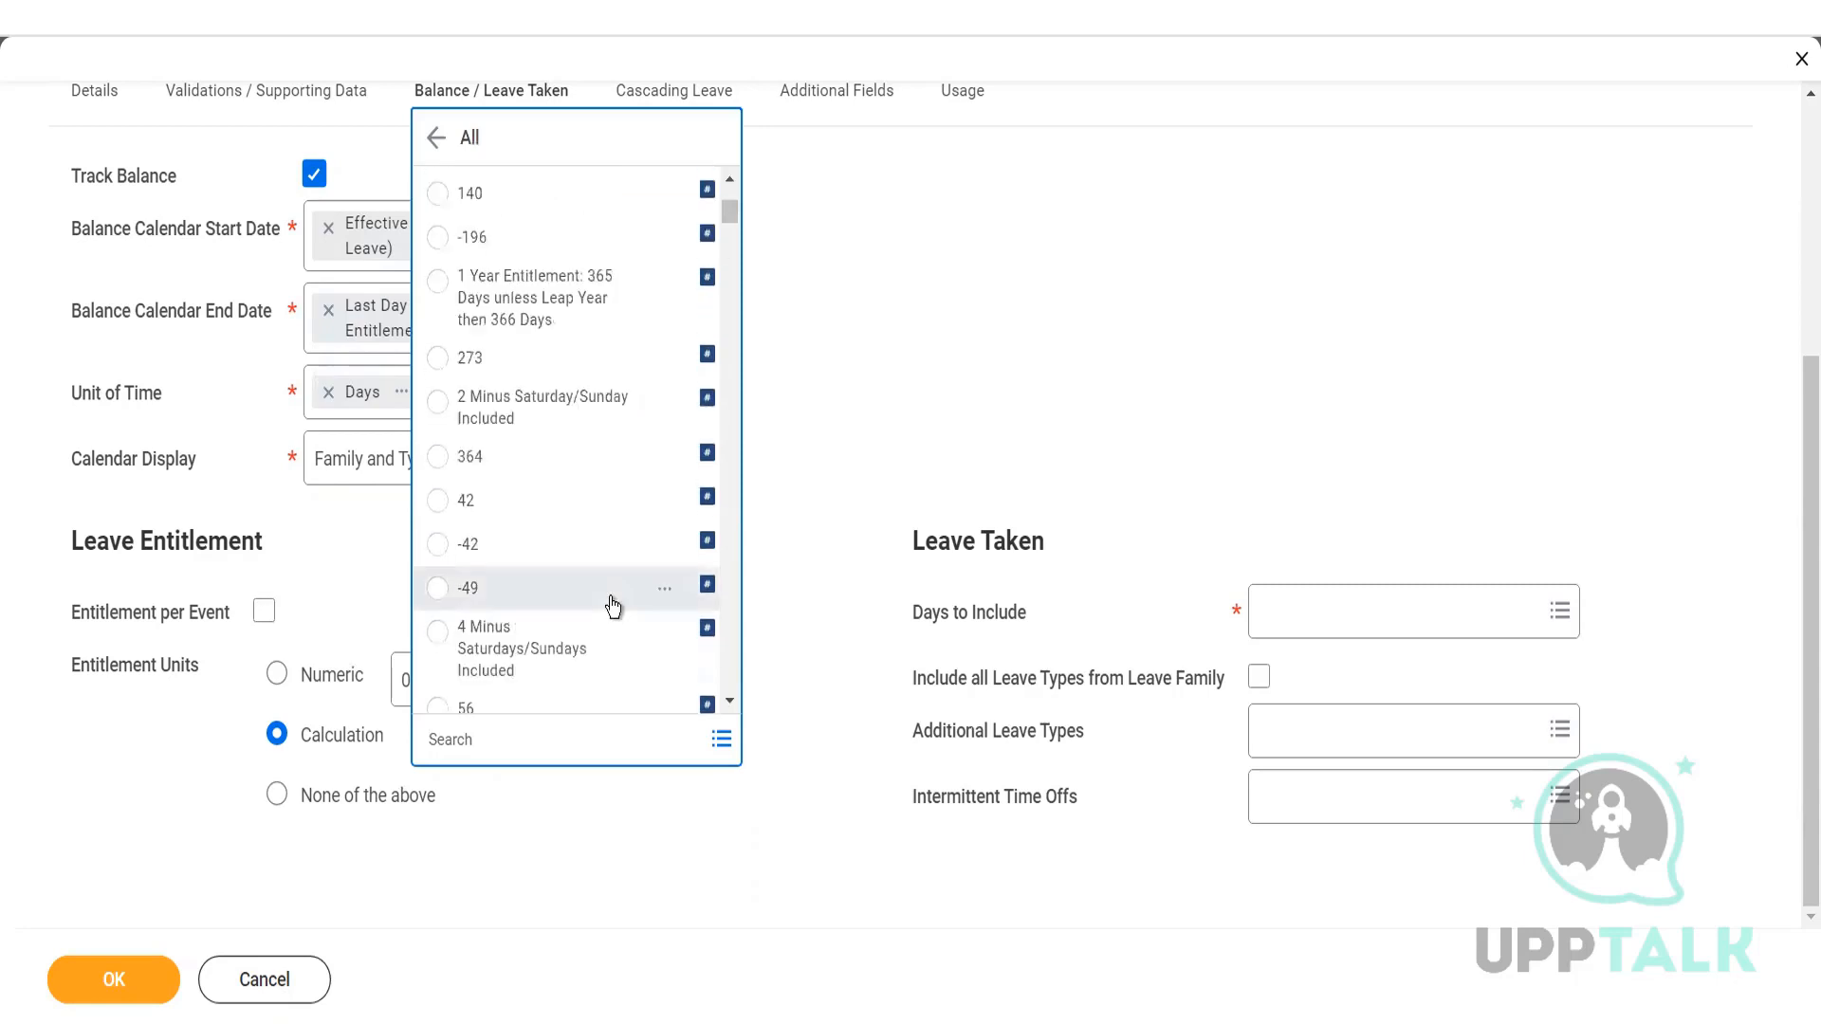
{"action": "scroll", "coordinate": [607, 615], "scroll_direction": "down", "scroll_amount": 5}
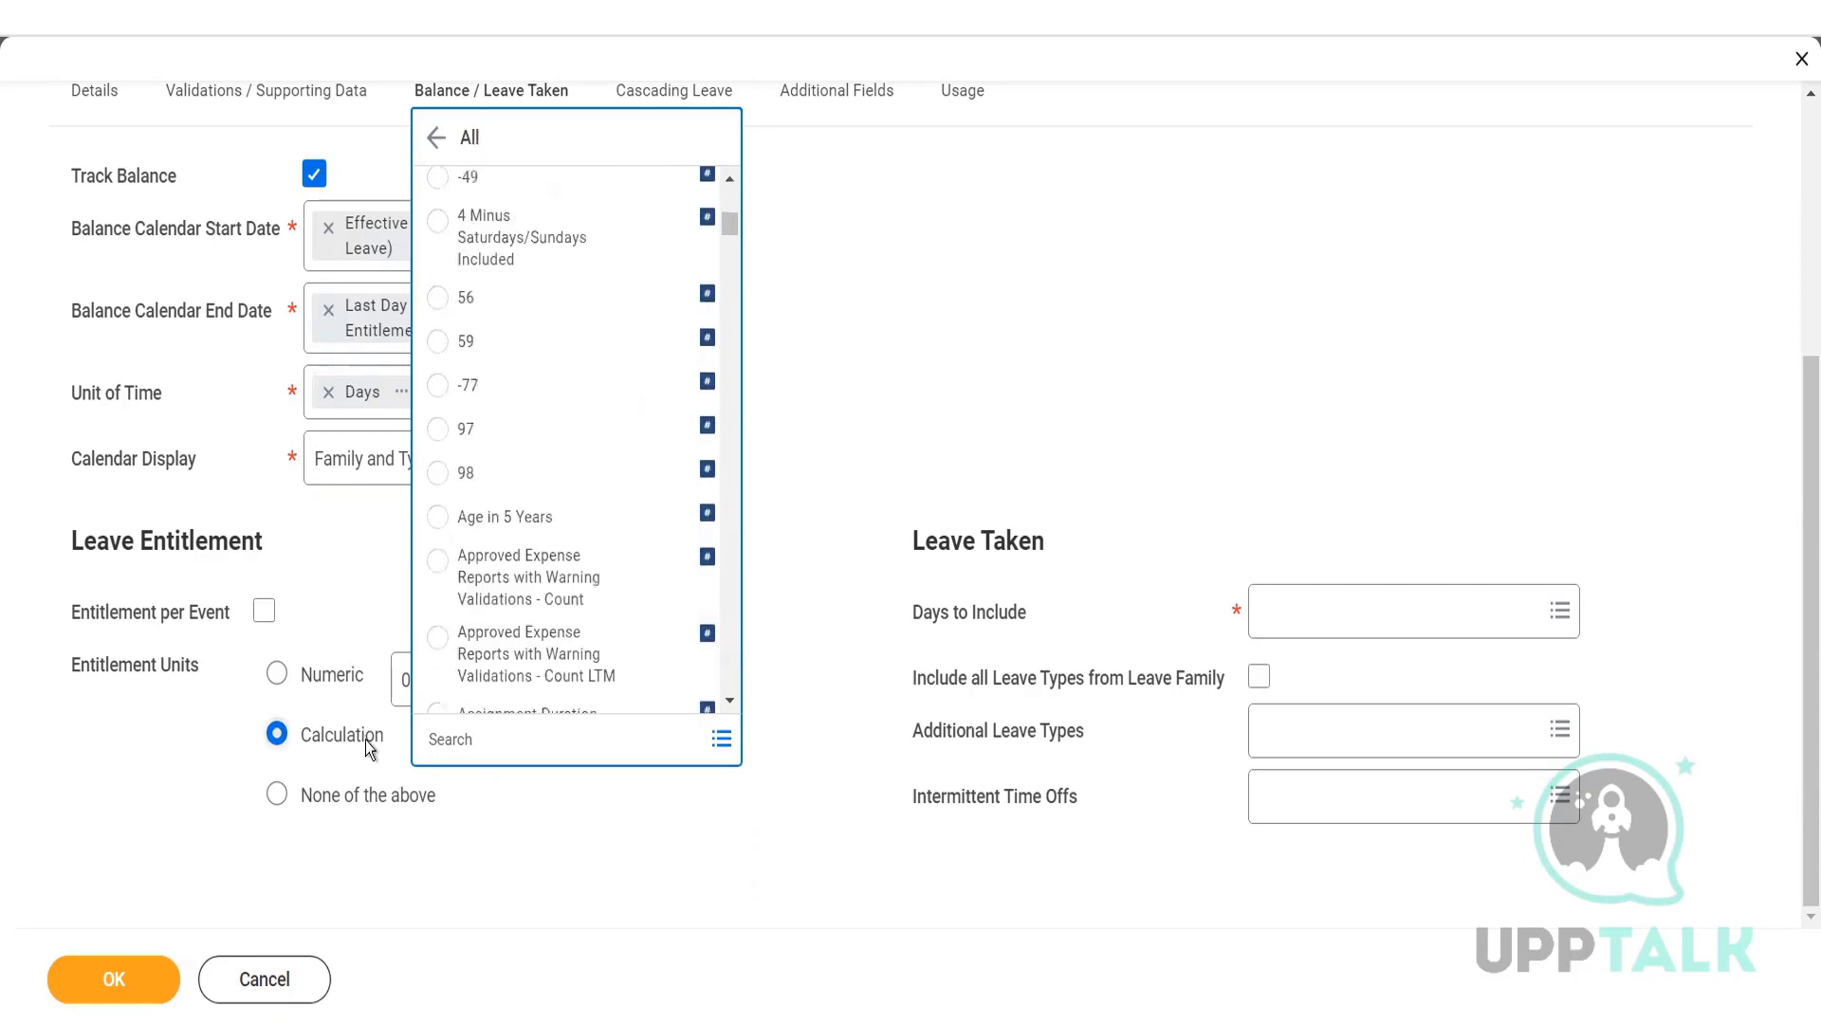
{"action": "scroll", "coordinate": [550, 531], "scroll_direction": "down", "scroll_amount": 2}
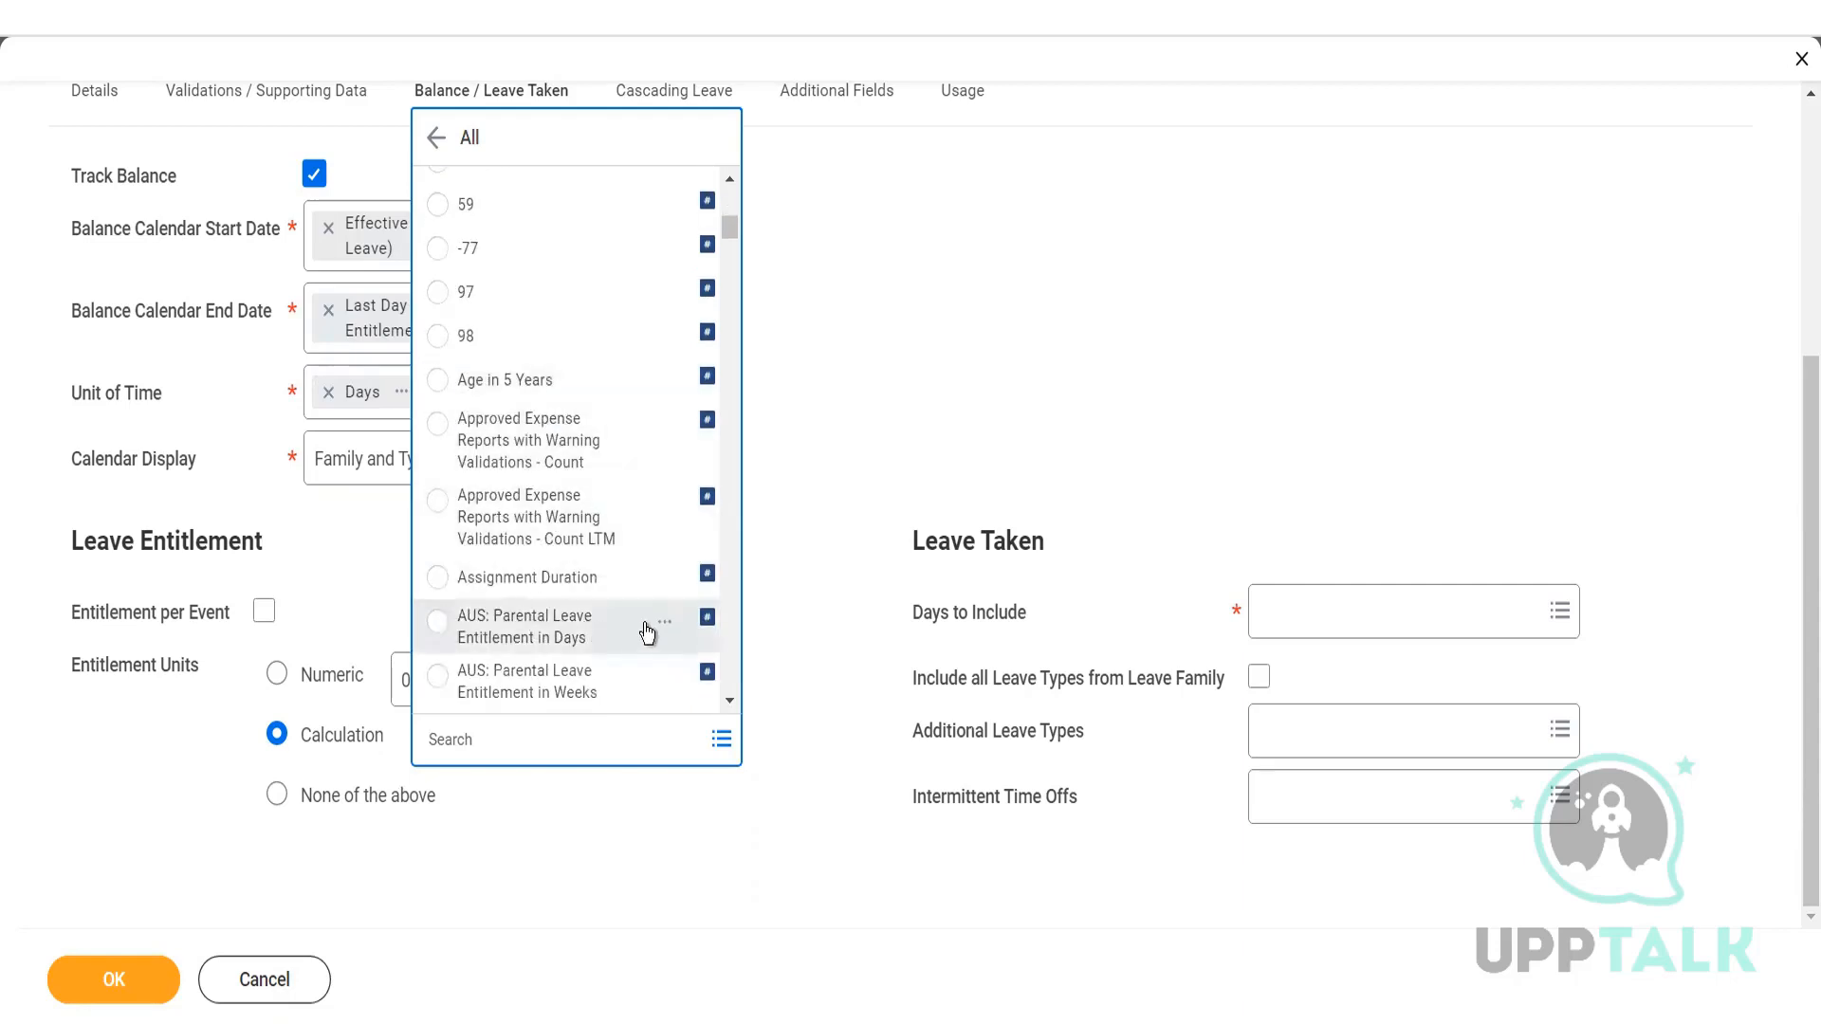
{"action": "left_click", "coordinate": [667, 624]}
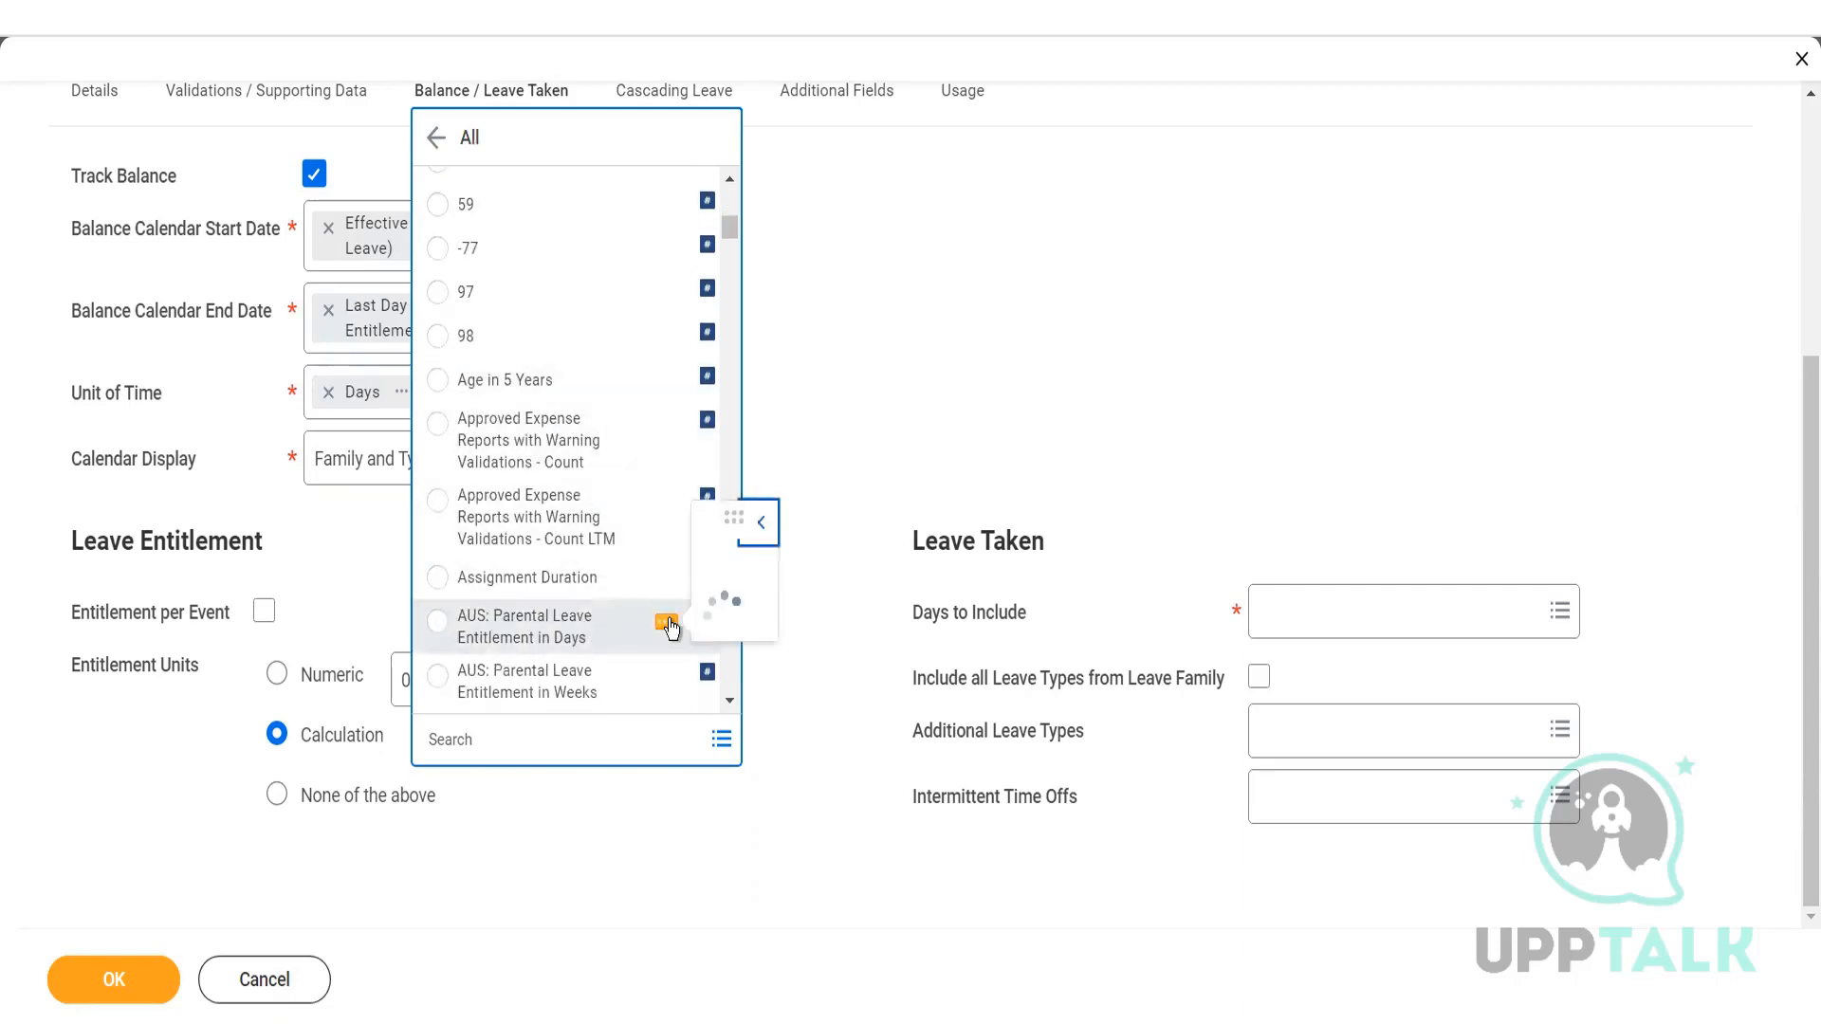
{"action": "left_click", "coordinate": [663, 677]}
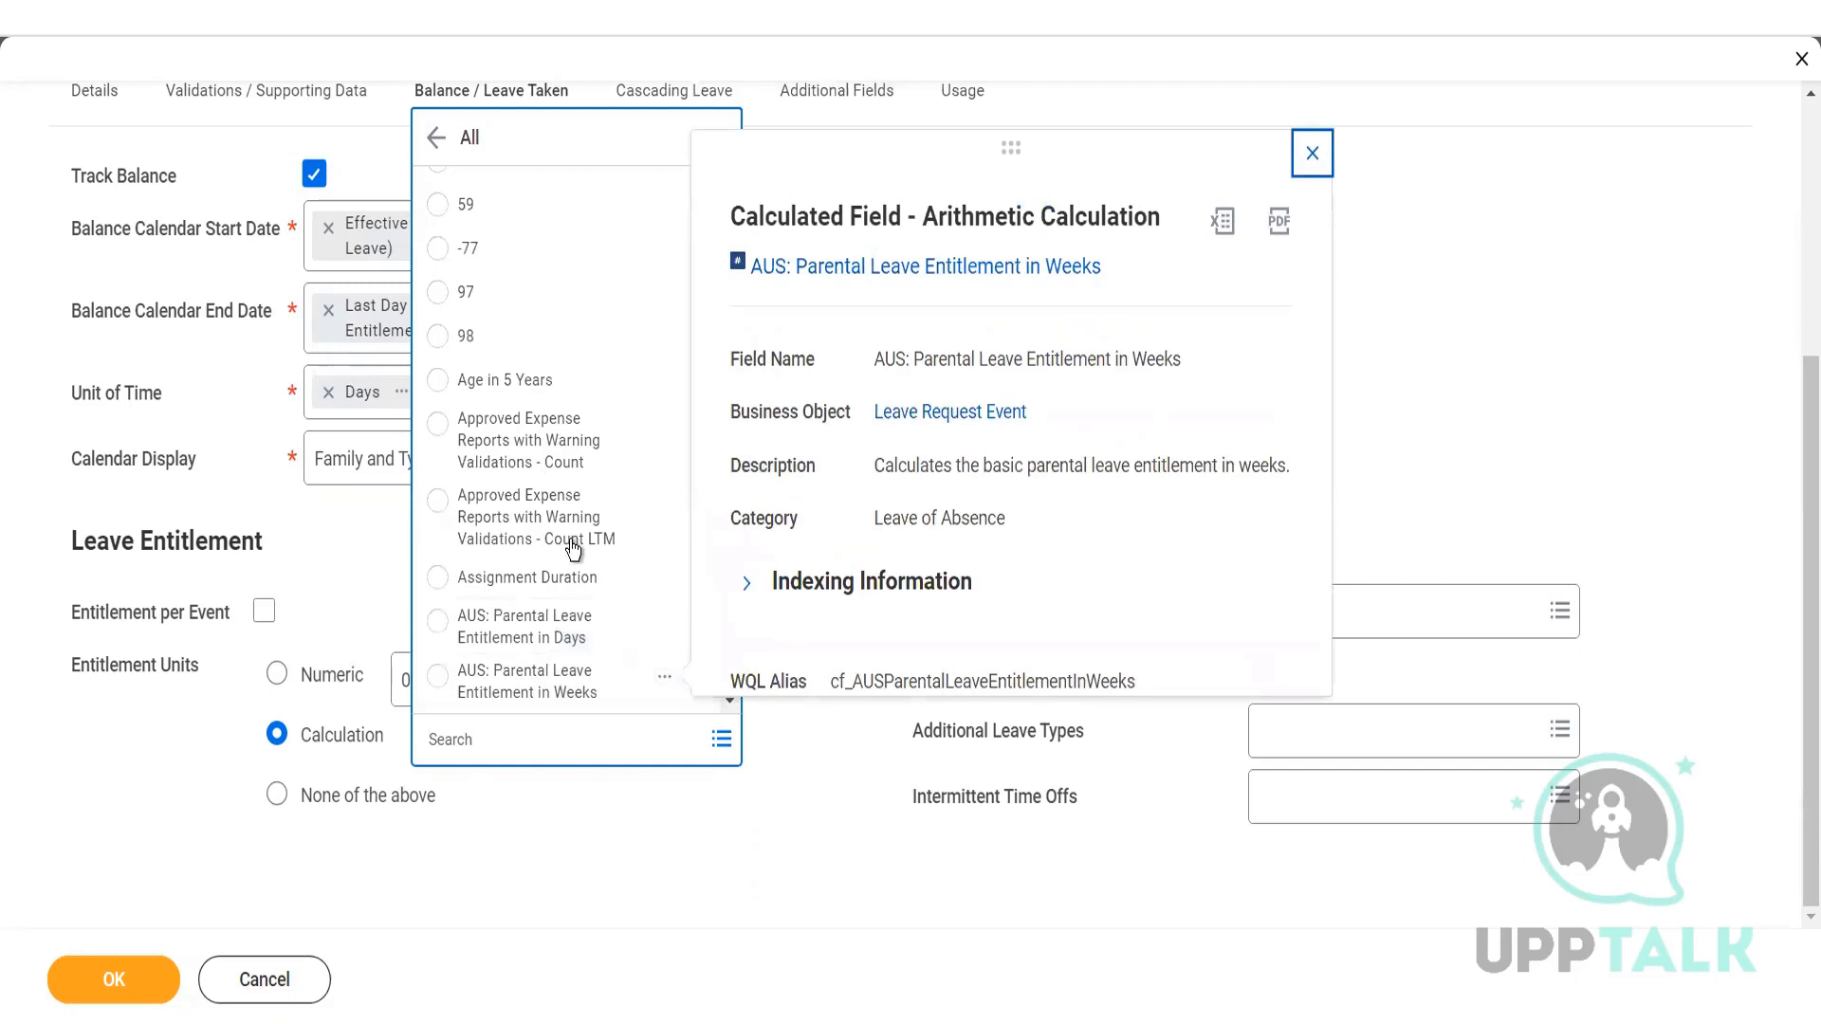
{"action": "scroll", "coordinate": [556, 556], "scroll_direction": "up", "scroll_amount": 5}
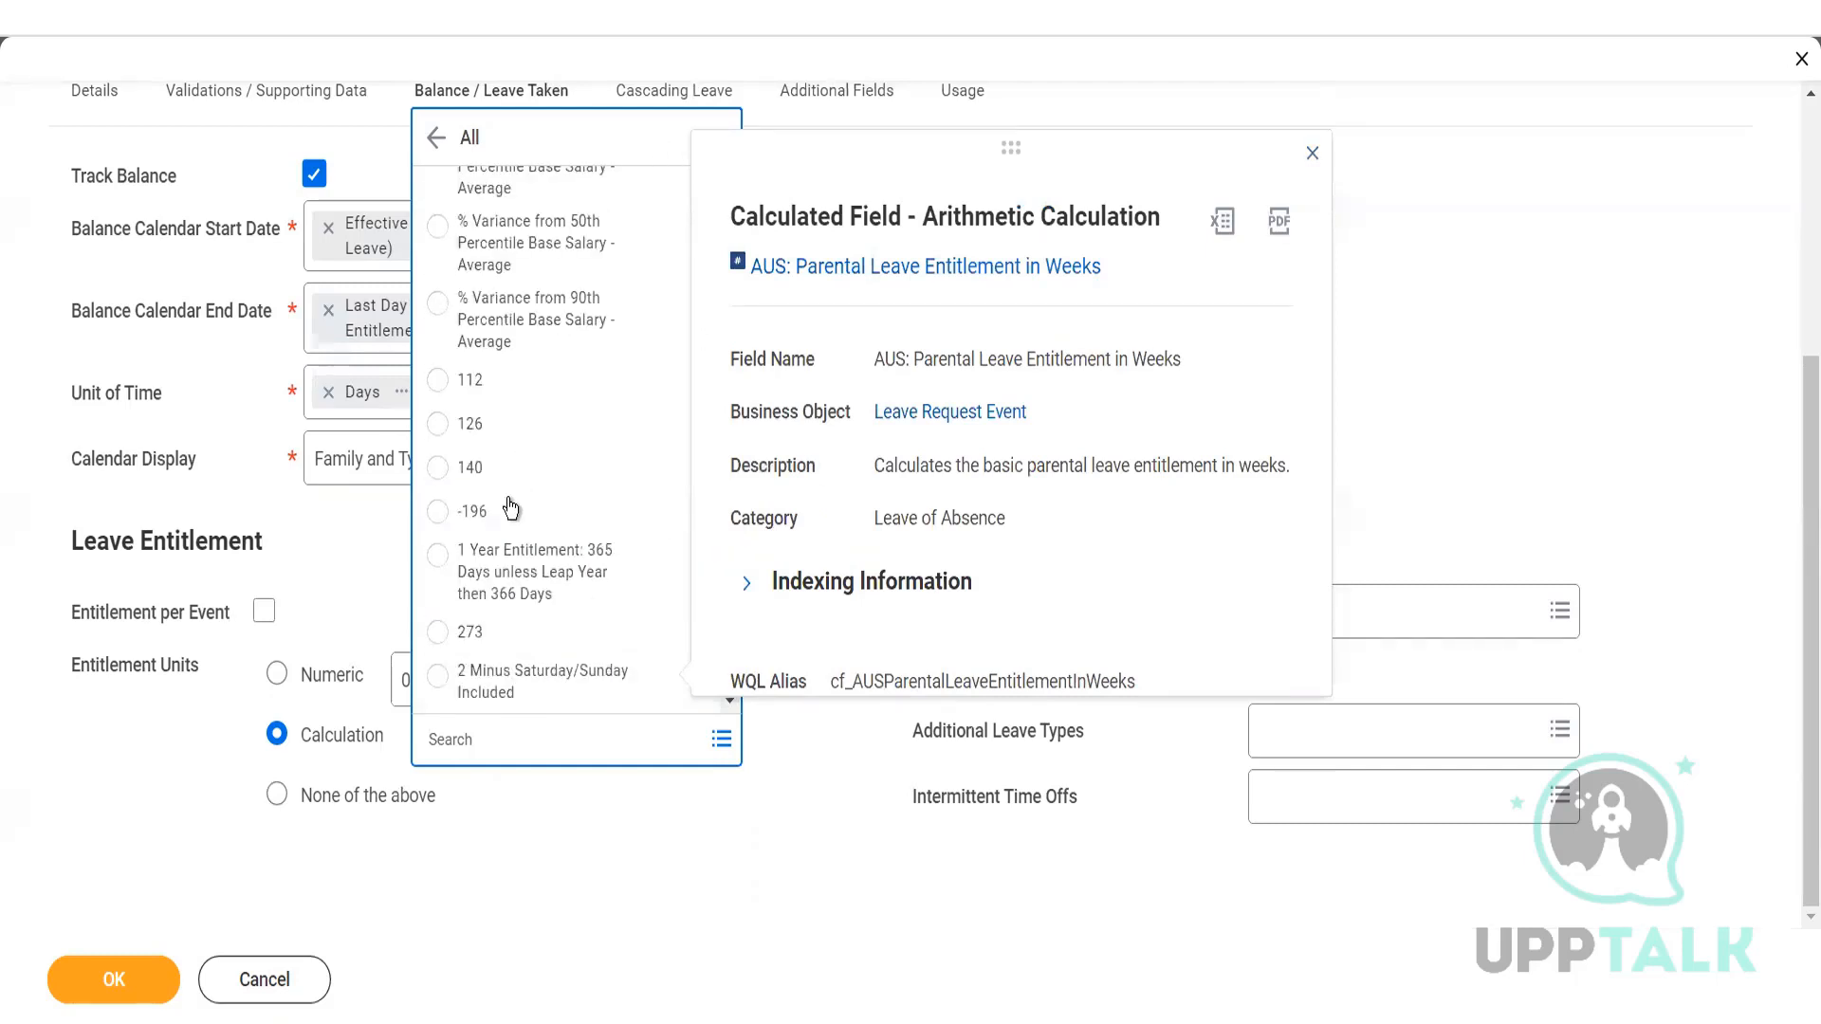
{"action": "scroll", "coordinate": [510, 508], "scroll_direction": "up", "scroll_amount": 2}
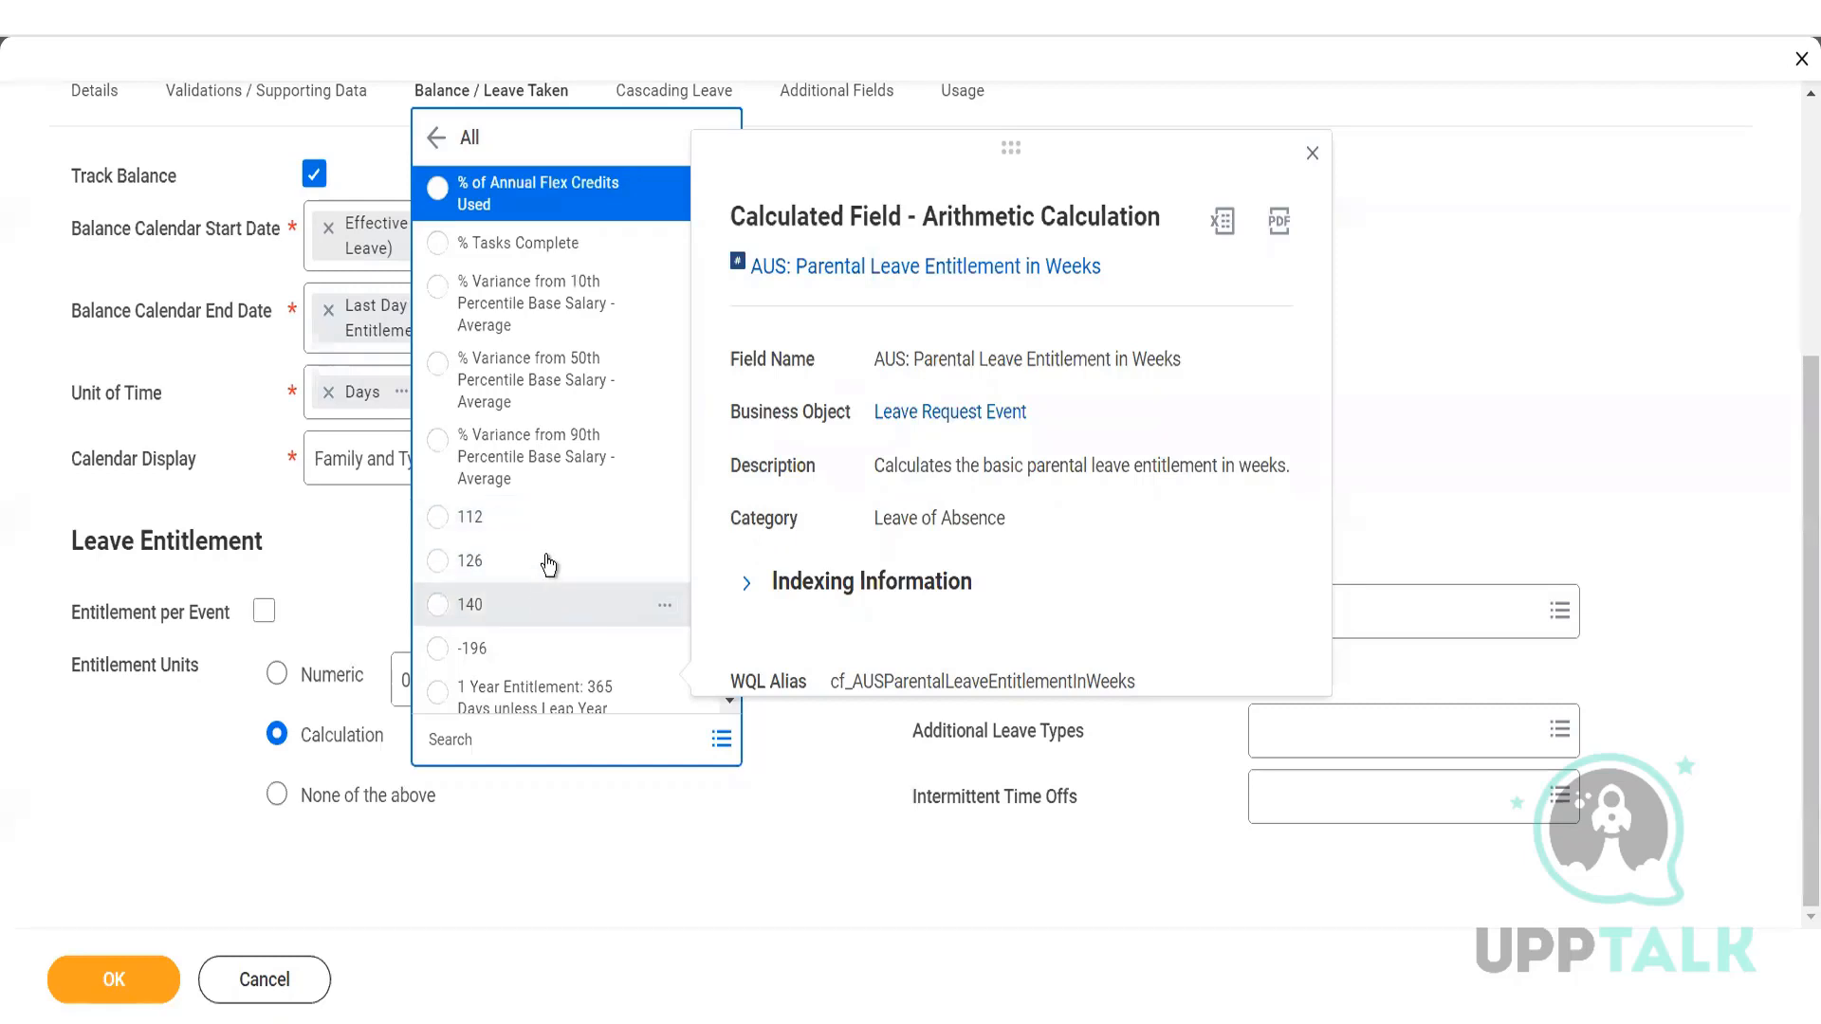
{"action": "scroll", "coordinate": [725, 702], "scroll_direction": "down", "scroll_amount": 1}
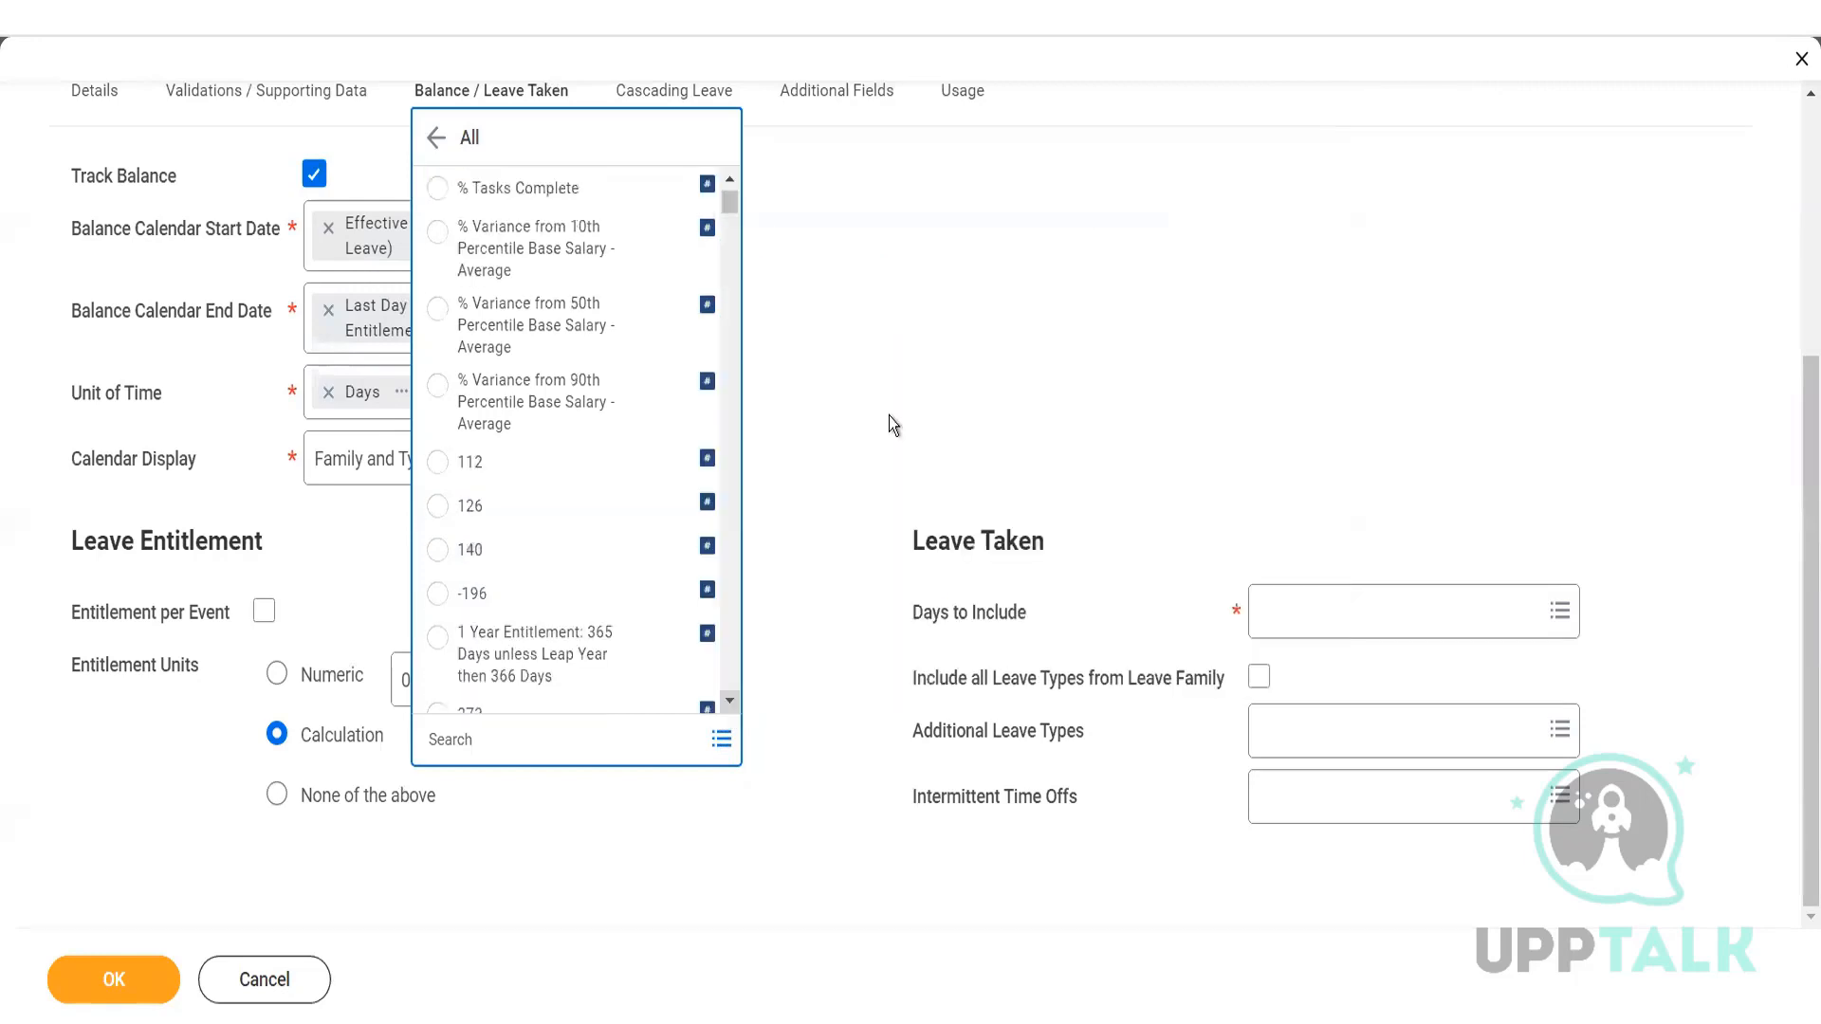
{"action": "left_click_drag", "start_coordinate": [736, 212], "coordinate": [719, 401]}
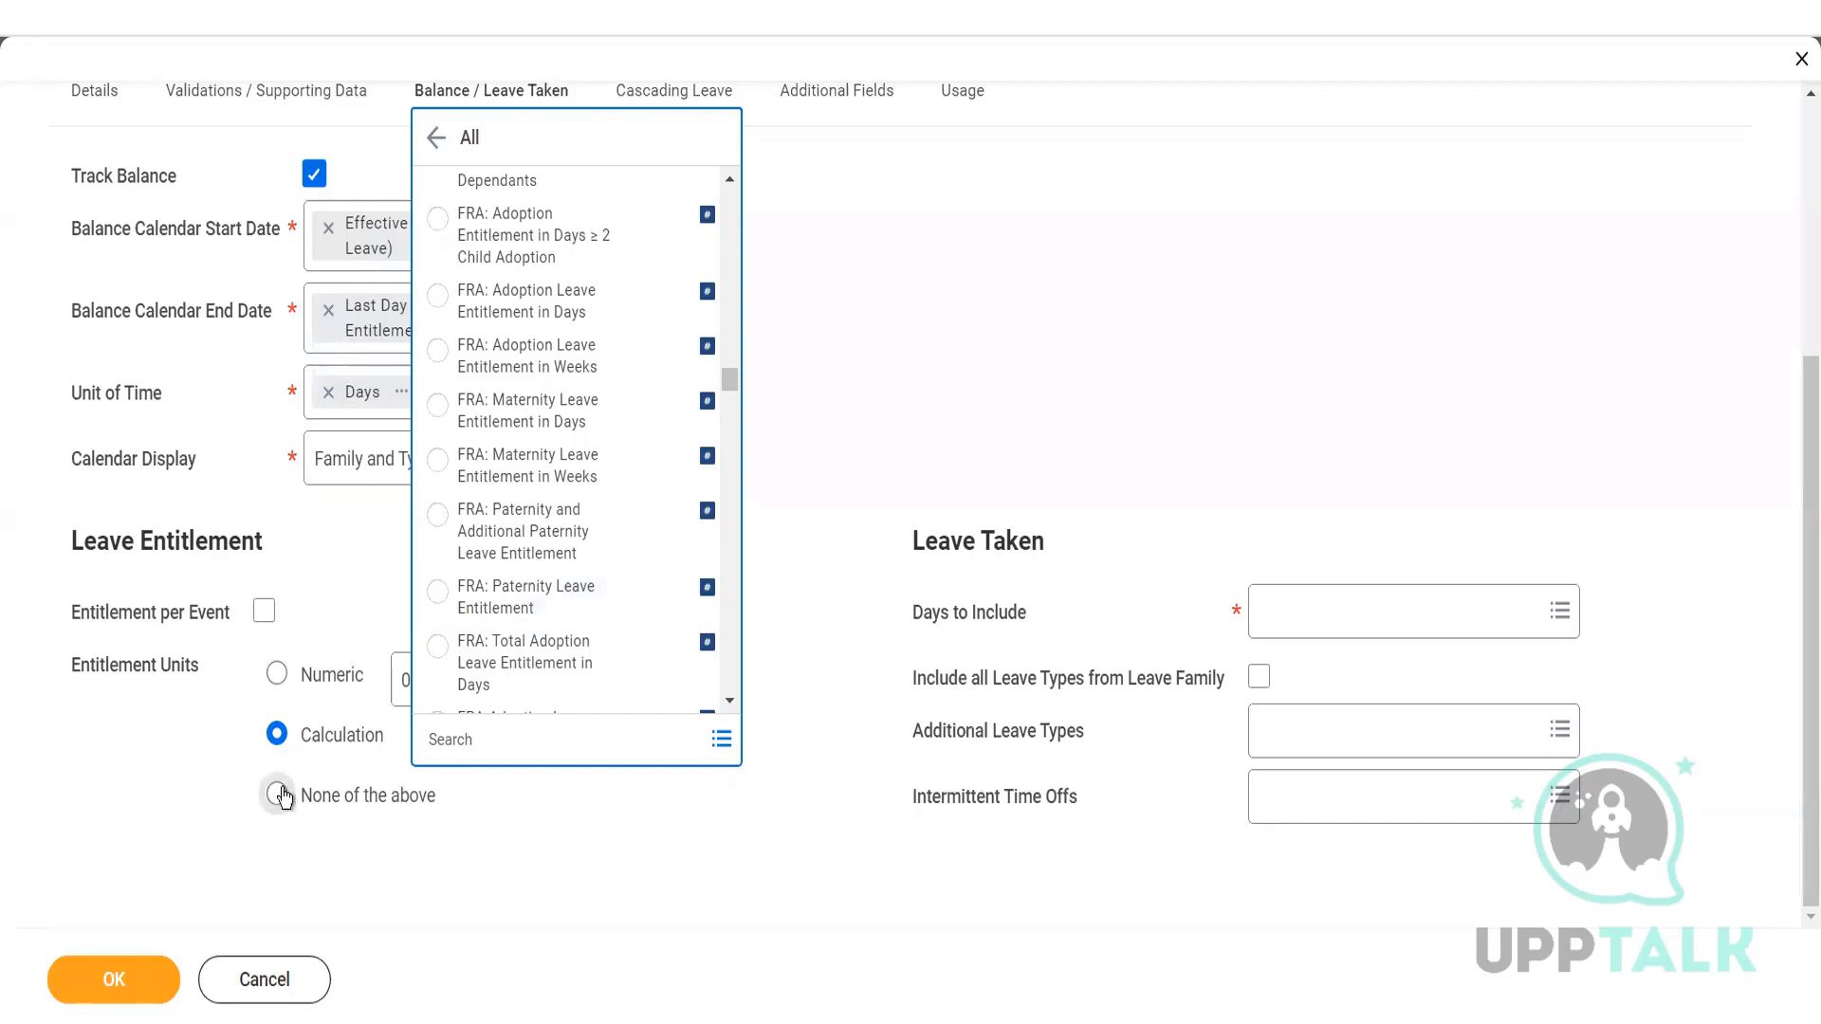
- Set the leave entitlement to 94 numeric units, leaving Entitlement per Event disabled
{"action": "left_click", "coordinate": [277, 794]}
{"action": "left_click", "coordinate": [263, 611]}
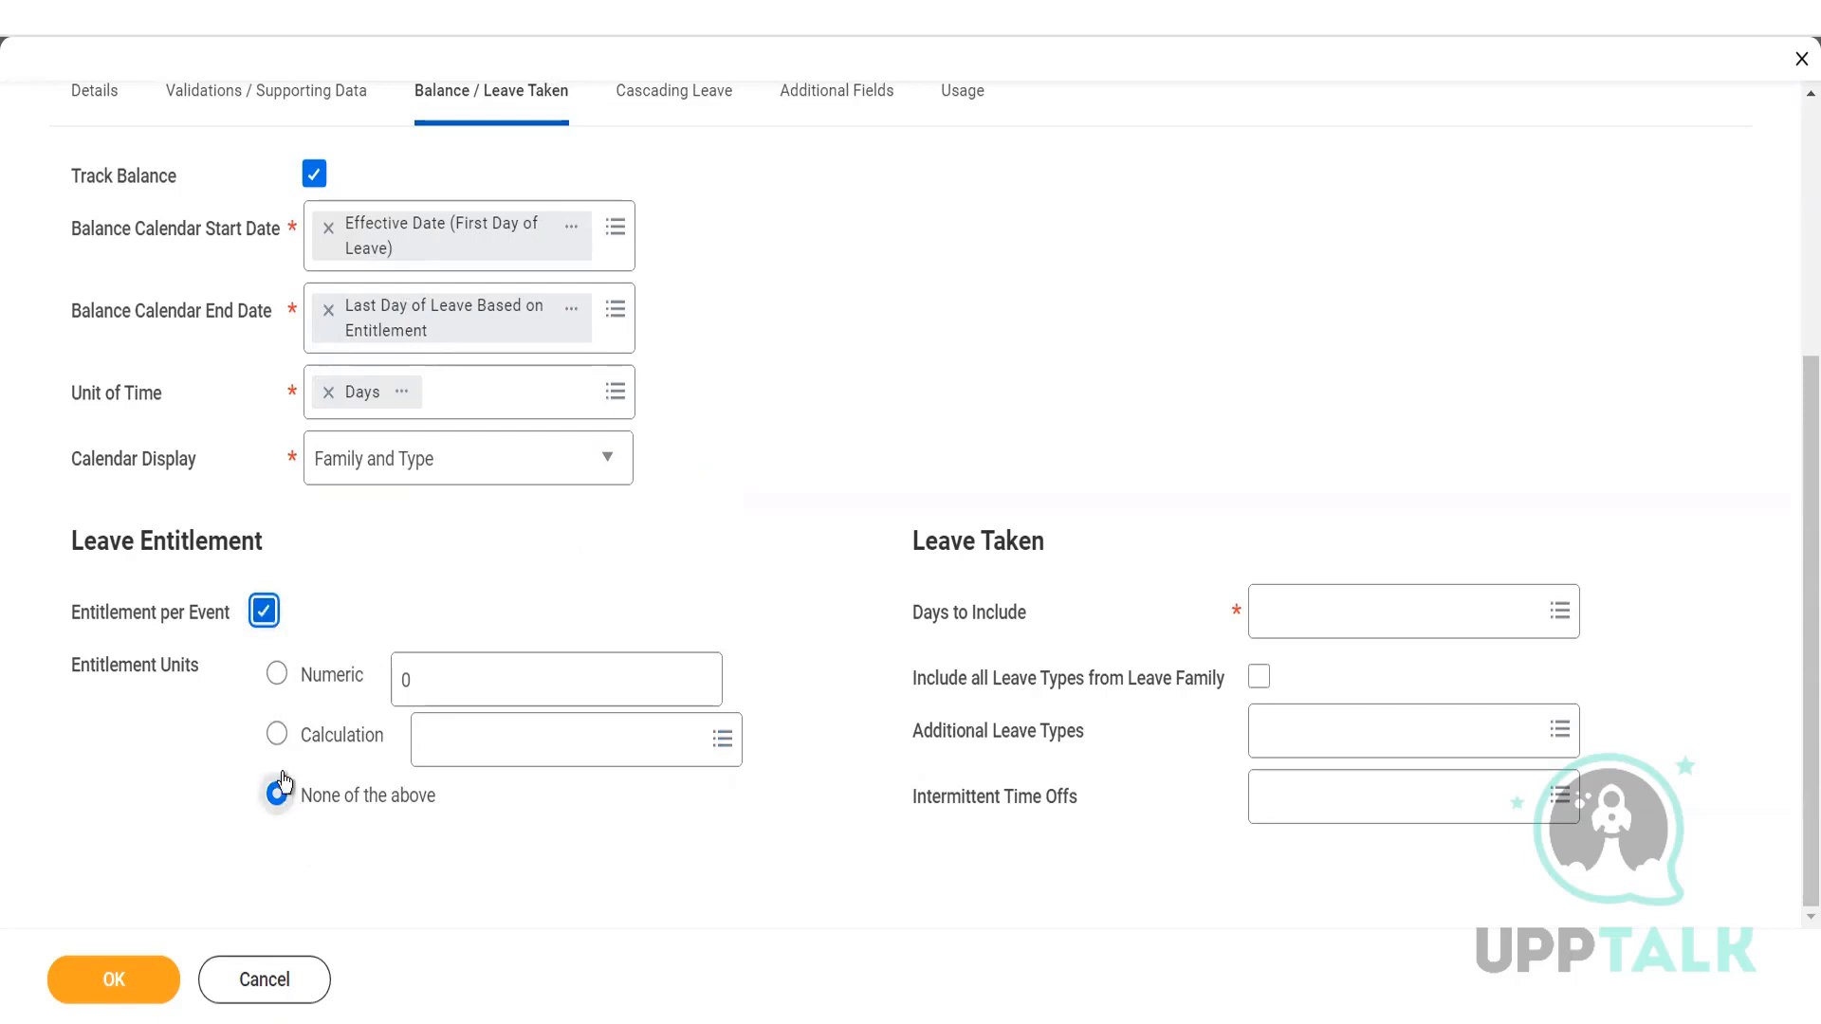
{"action": "left_click", "coordinate": [265, 611]}
{"action": "left_click", "coordinate": [276, 672]}
{"action": "key", "text": "ctrl+a"}
{"action": "type", "text": "94"}
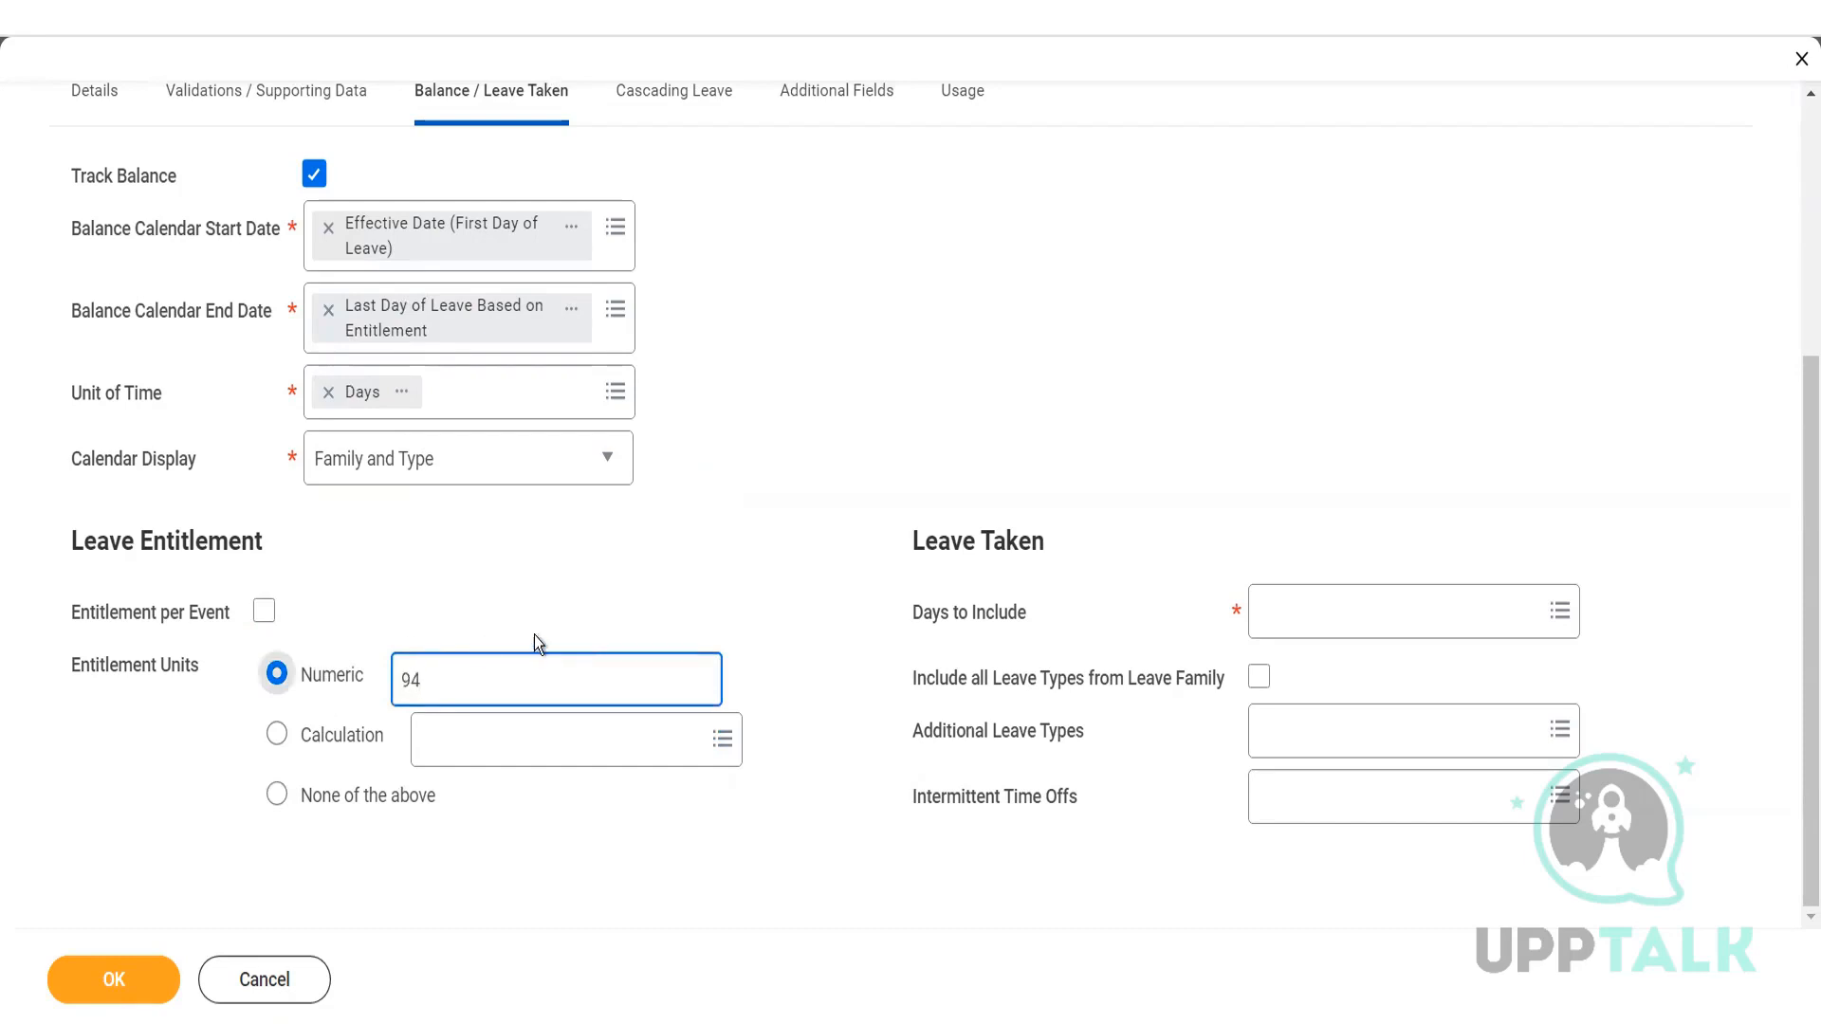
{"action": "left_click", "coordinate": [908, 536]}
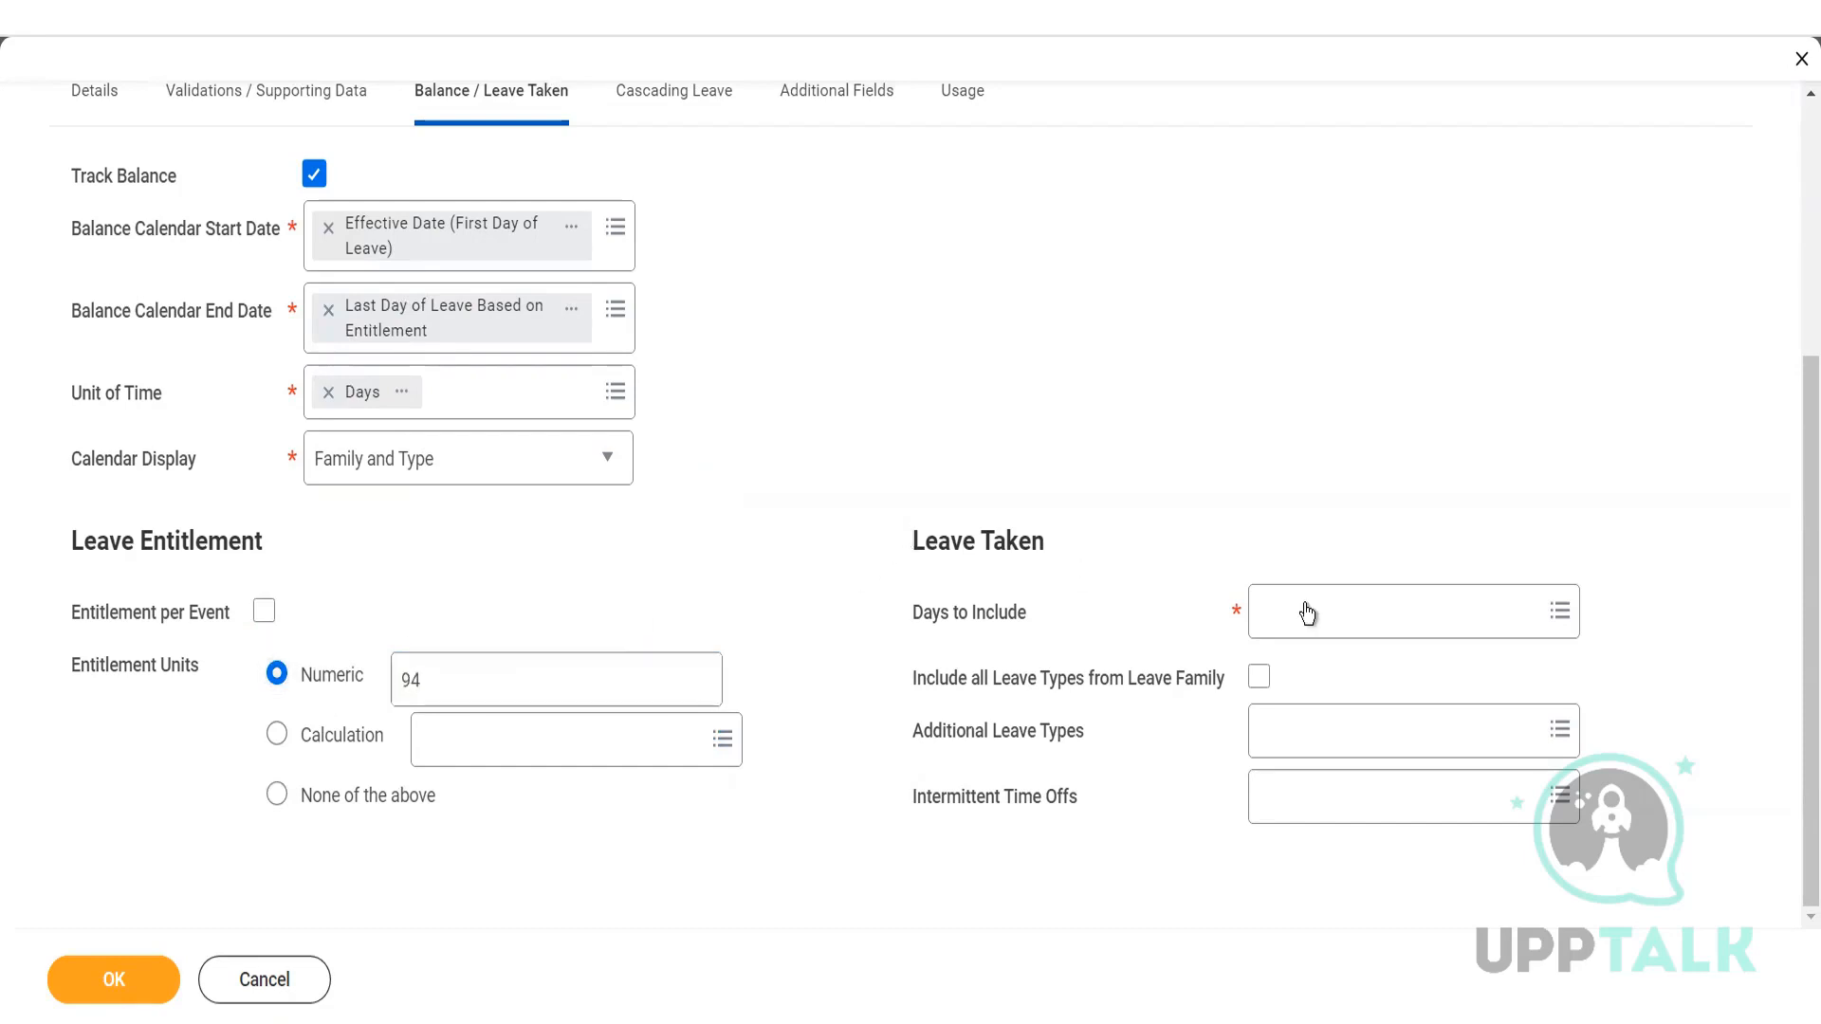
- Set the leave taken Days to Include to Weekdays (Mon - Fri) and include all leave types from the leave family
{"action": "left_click", "coordinate": [1335, 617]}
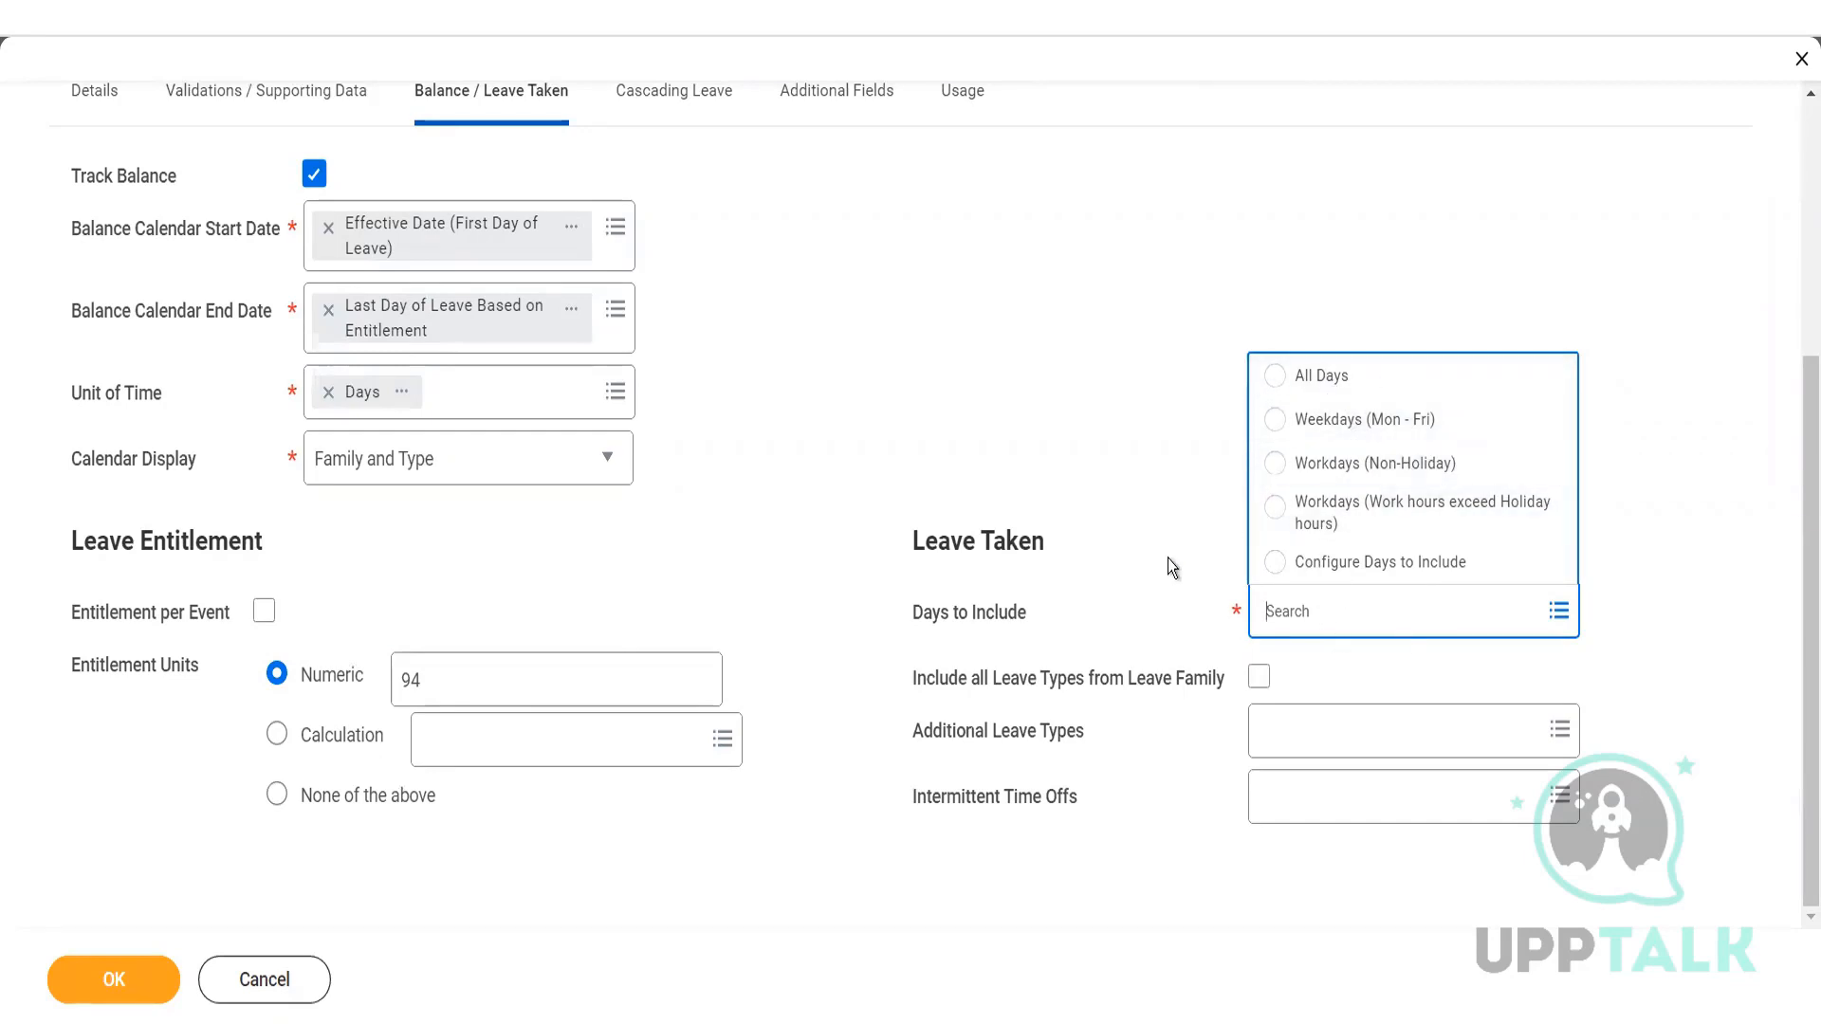
{"action": "left_click", "coordinate": [1371, 427]}
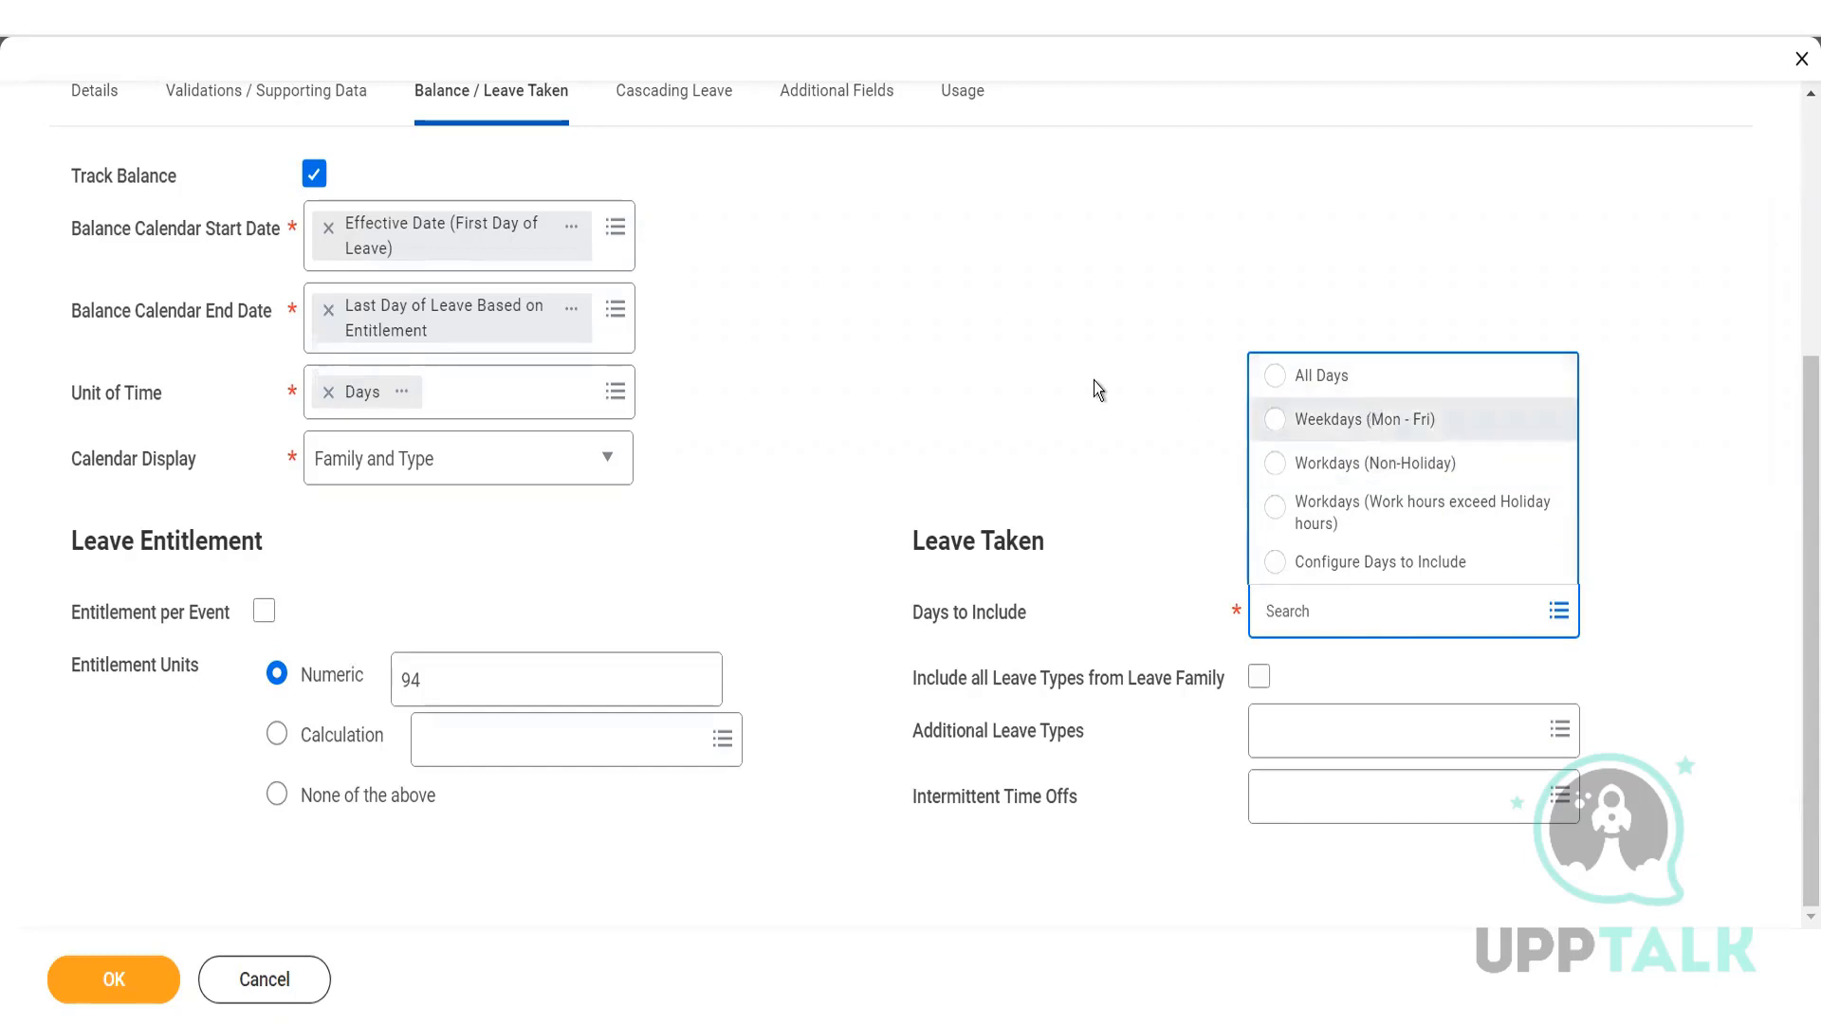
{"action": "left_click", "coordinate": [1257, 678]}
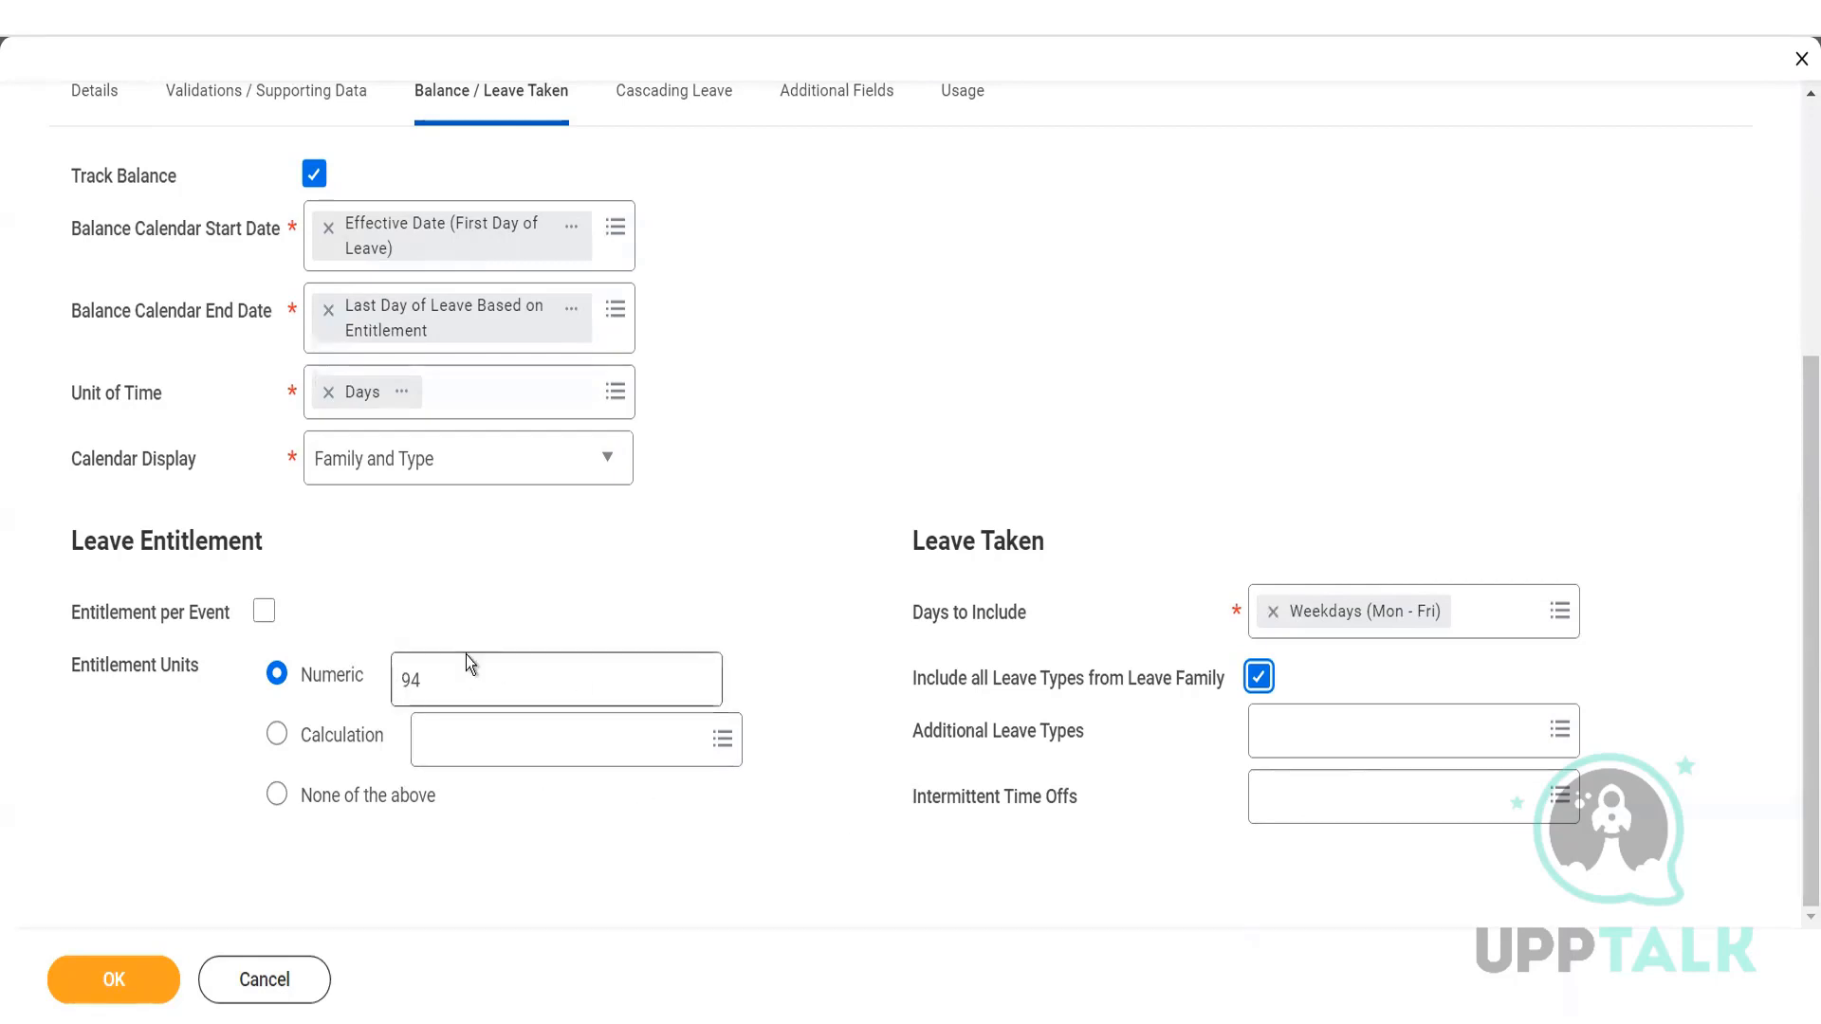
- Review the IND Maternity name and ID against the balance calendar, entitlement and leave taken settings
{"action": "scroll", "coordinate": [252, 380], "scroll_direction": "up", "scroll_amount": 5}
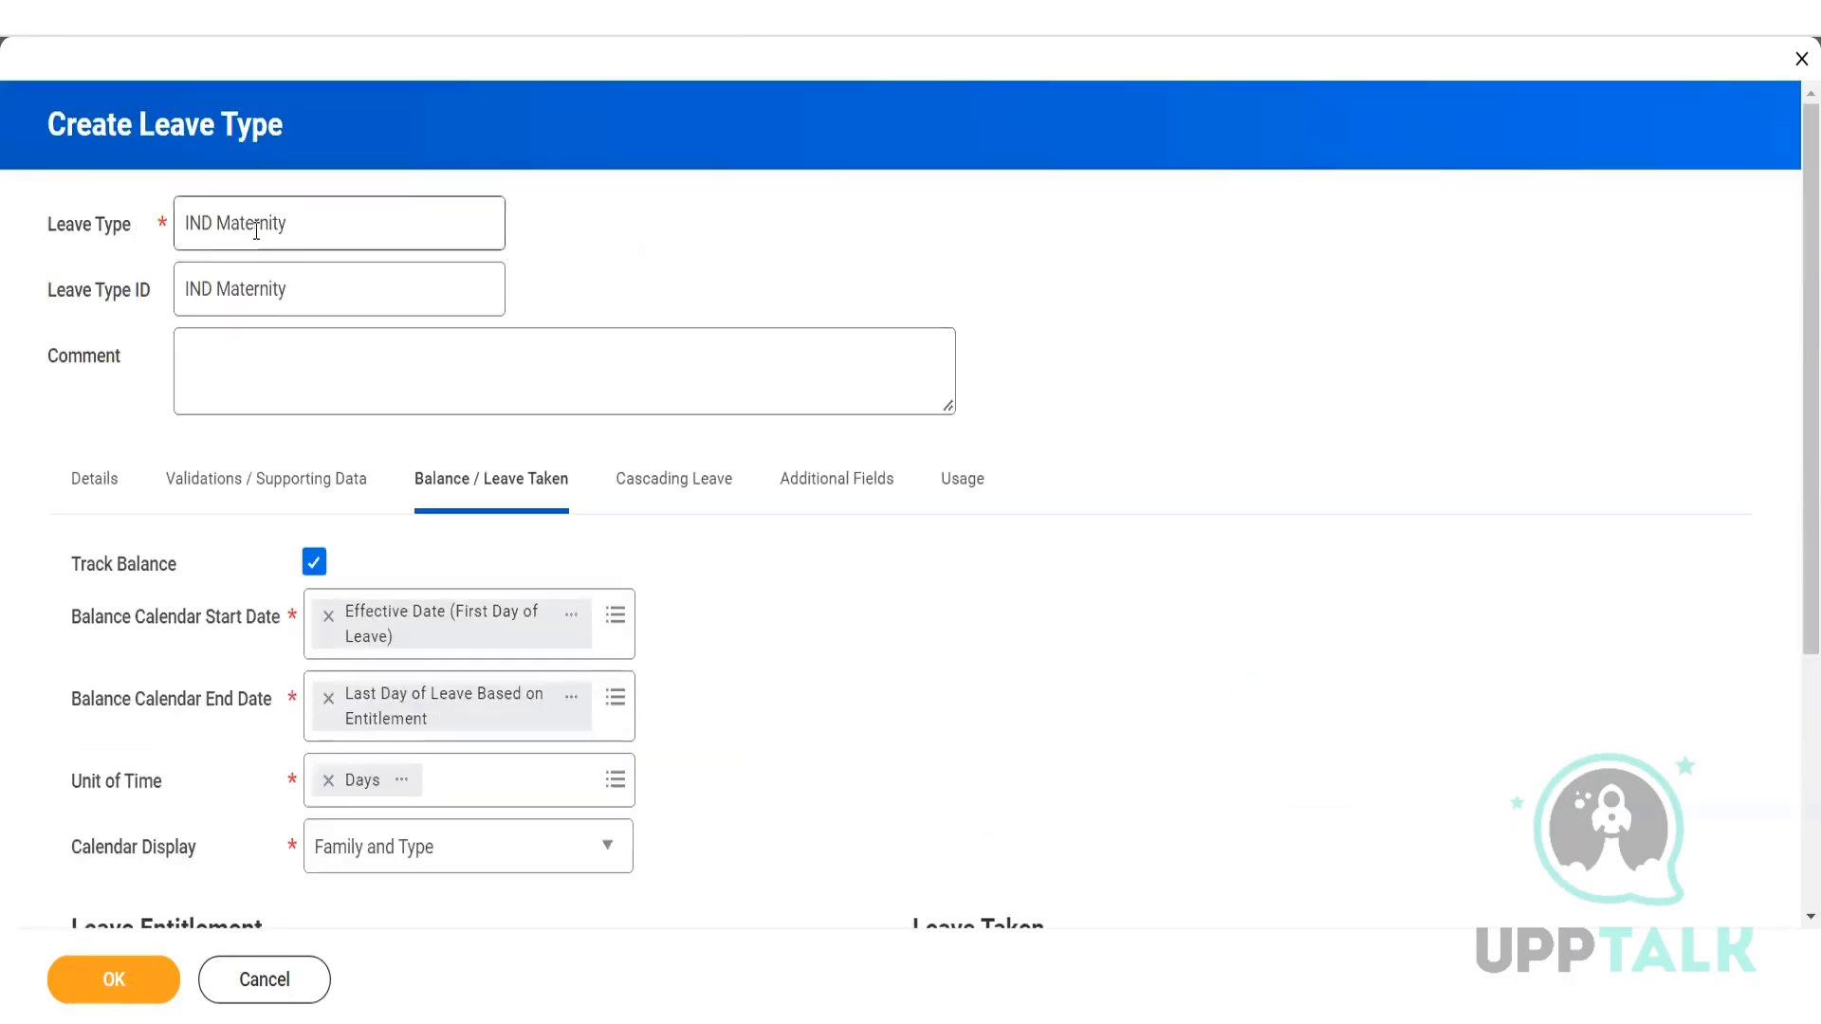
{"action": "scroll", "coordinate": [322, 361], "scroll_direction": "down", "scroll_amount": 4}
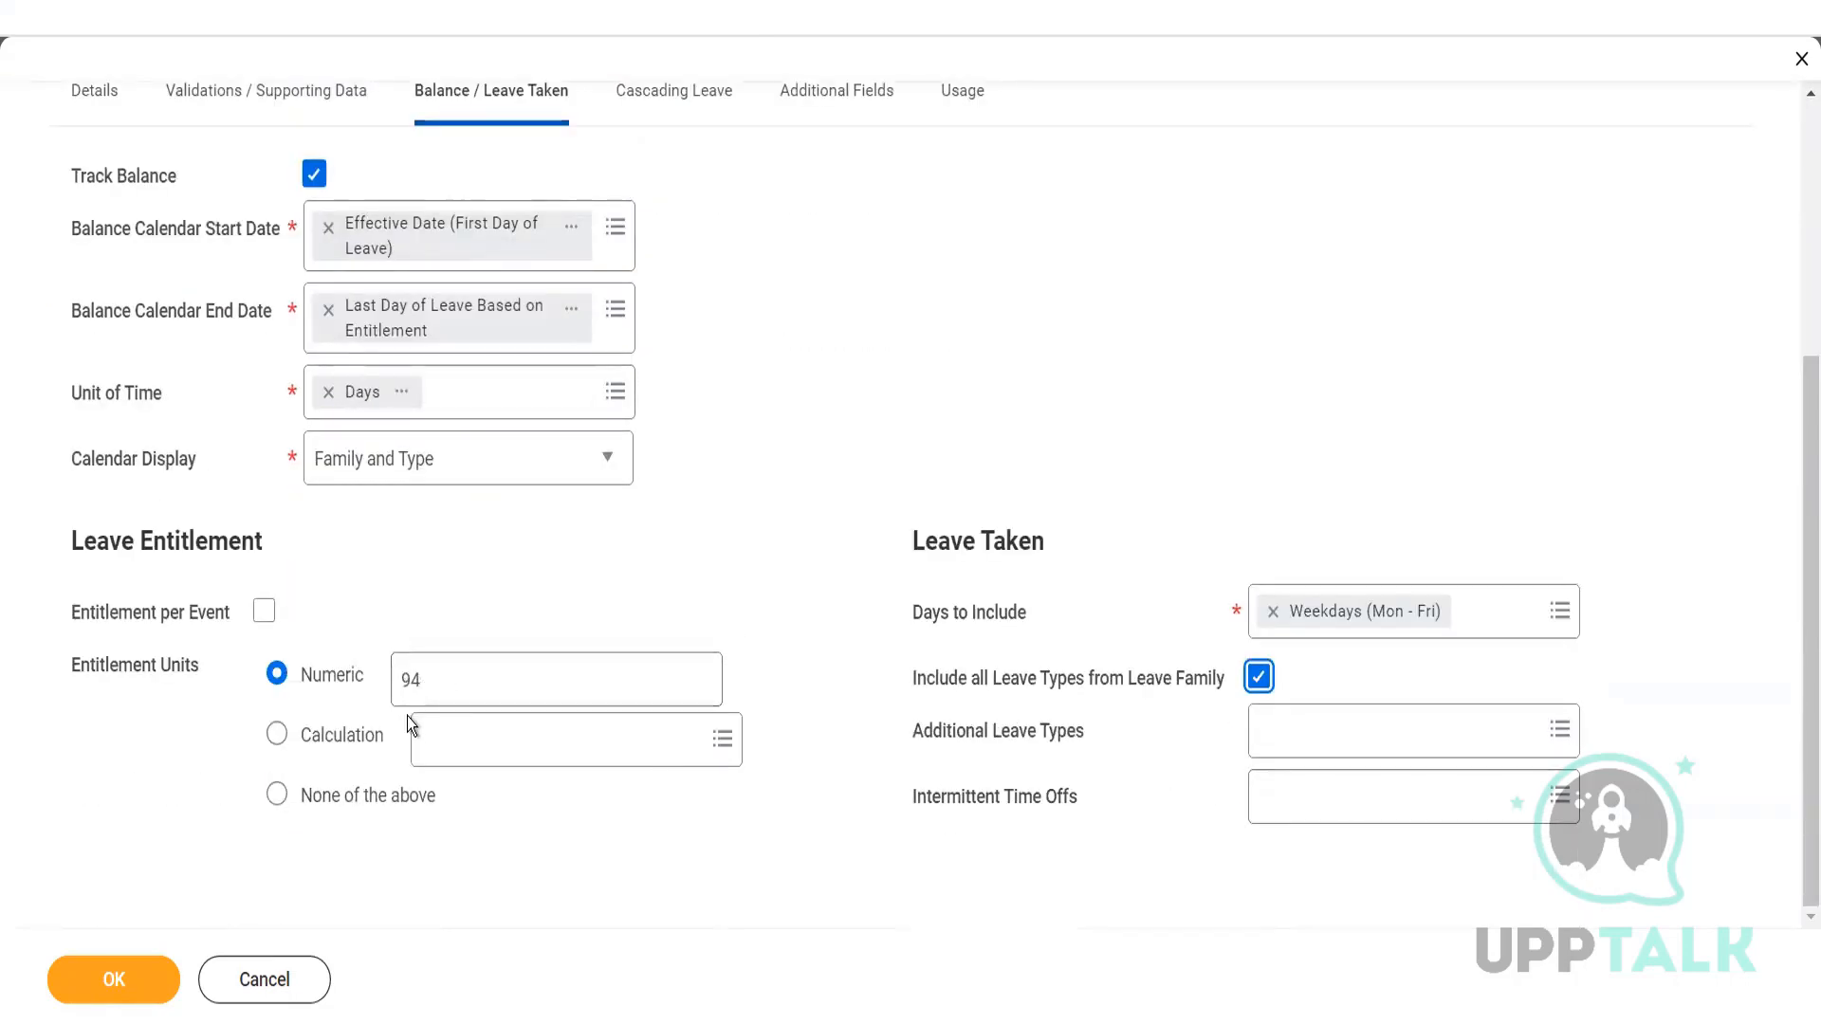
{"action": "scroll", "coordinate": [406, 715], "scroll_direction": "up", "scroll_amount": 3}
{"action": "scroll", "coordinate": [811, 791], "scroll_direction": "down", "scroll_amount": 3}
{"action": "scroll", "coordinate": [526, 495], "scroll_direction": "up", "scroll_amount": 4}
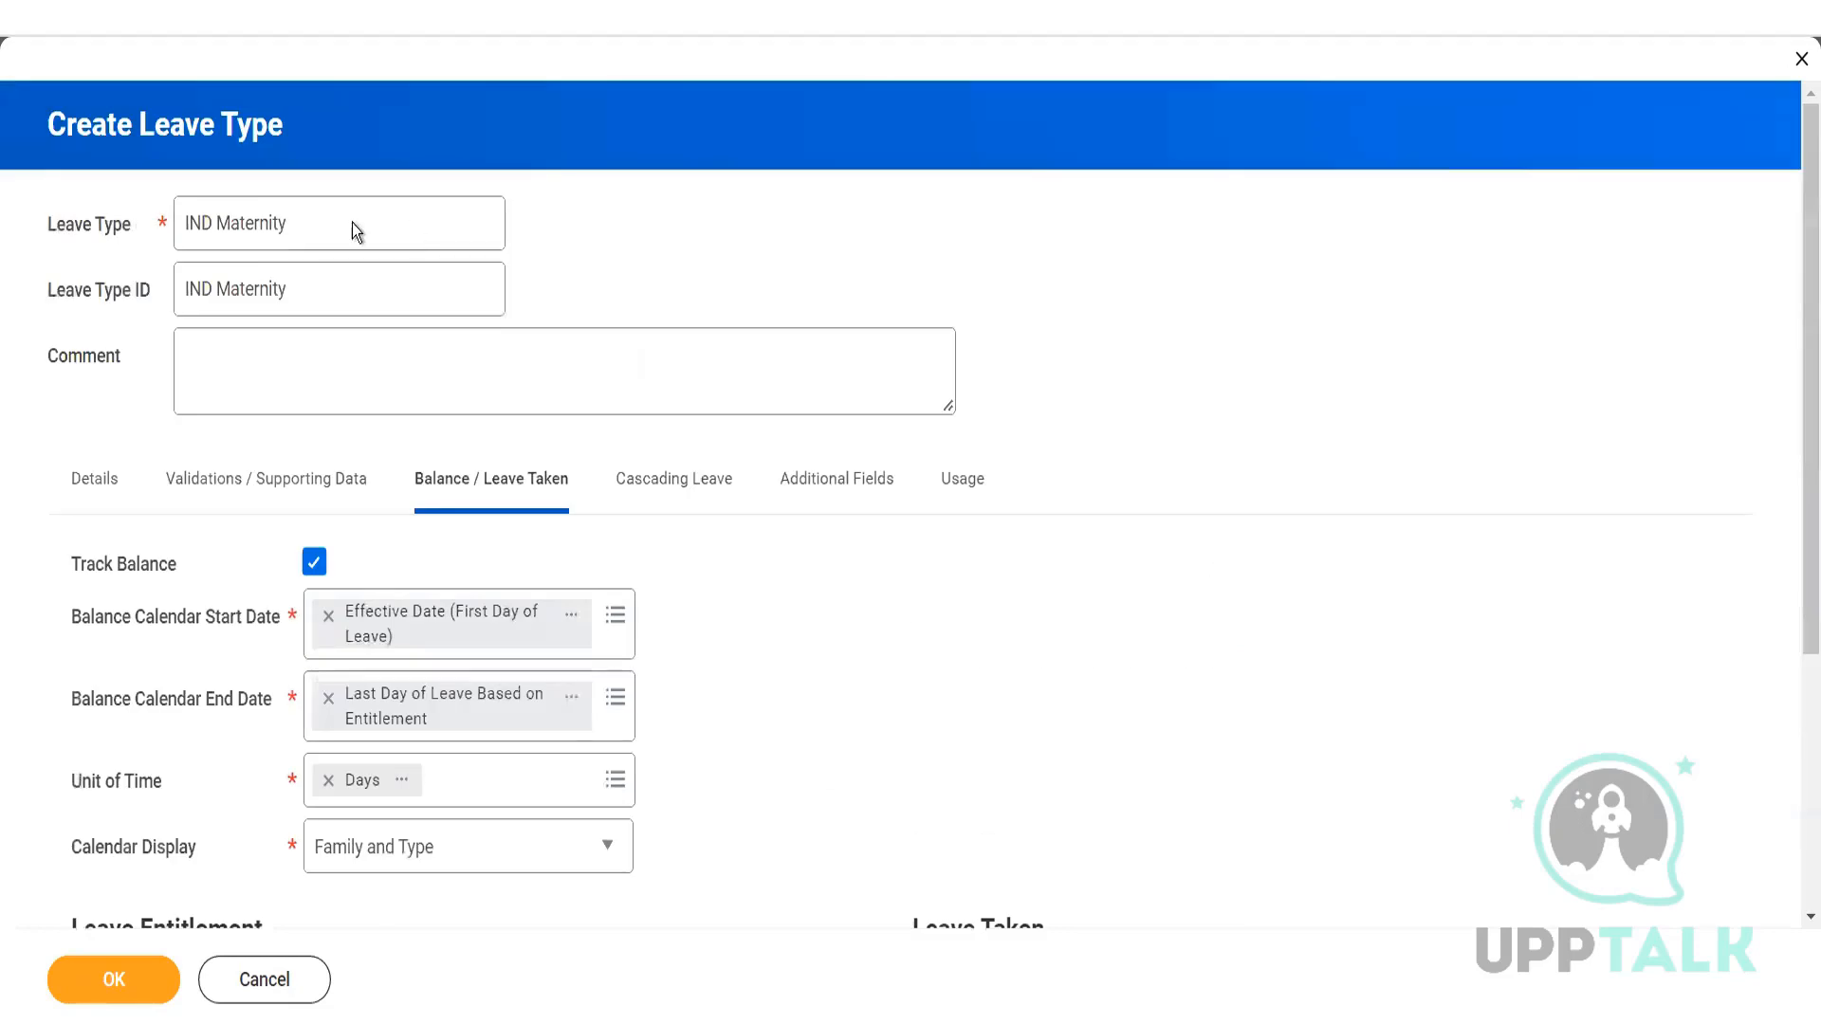
{"action": "scroll", "coordinate": [766, 550], "scroll_direction": "down", "scroll_amount": 3}
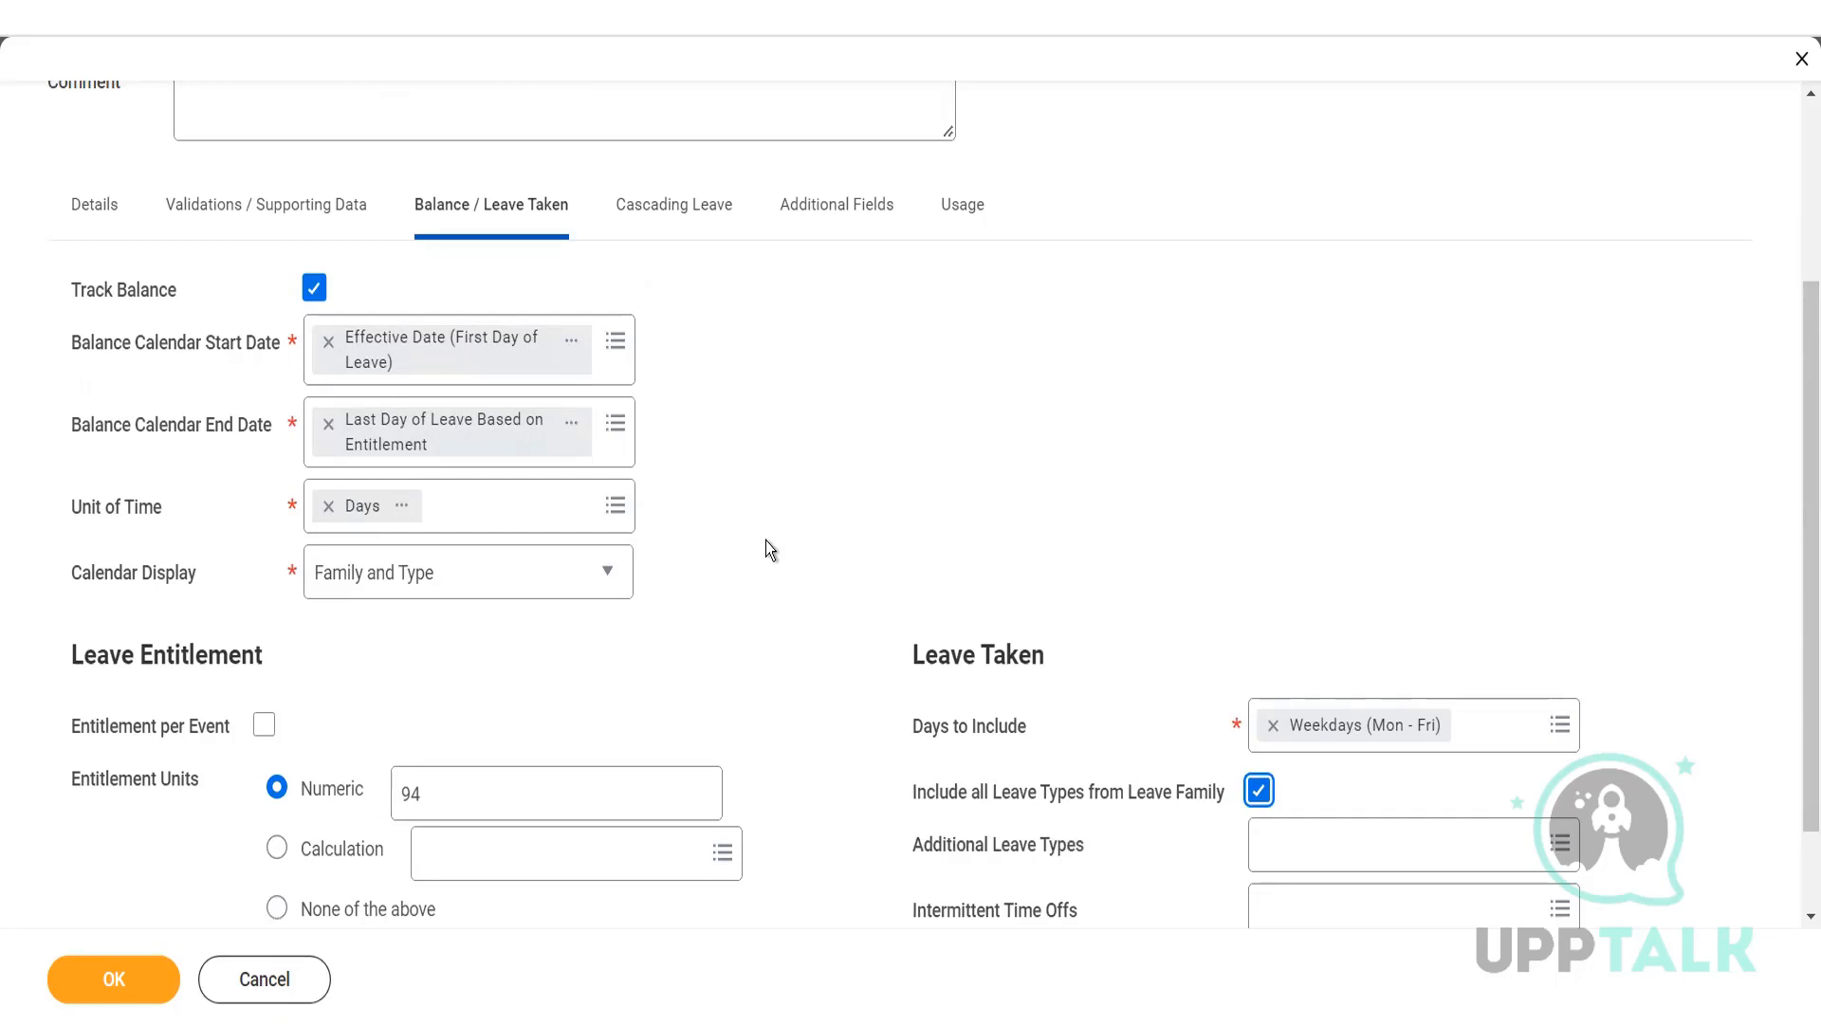
{"action": "scroll", "coordinate": [788, 581], "scroll_direction": "down", "scroll_amount": 2}
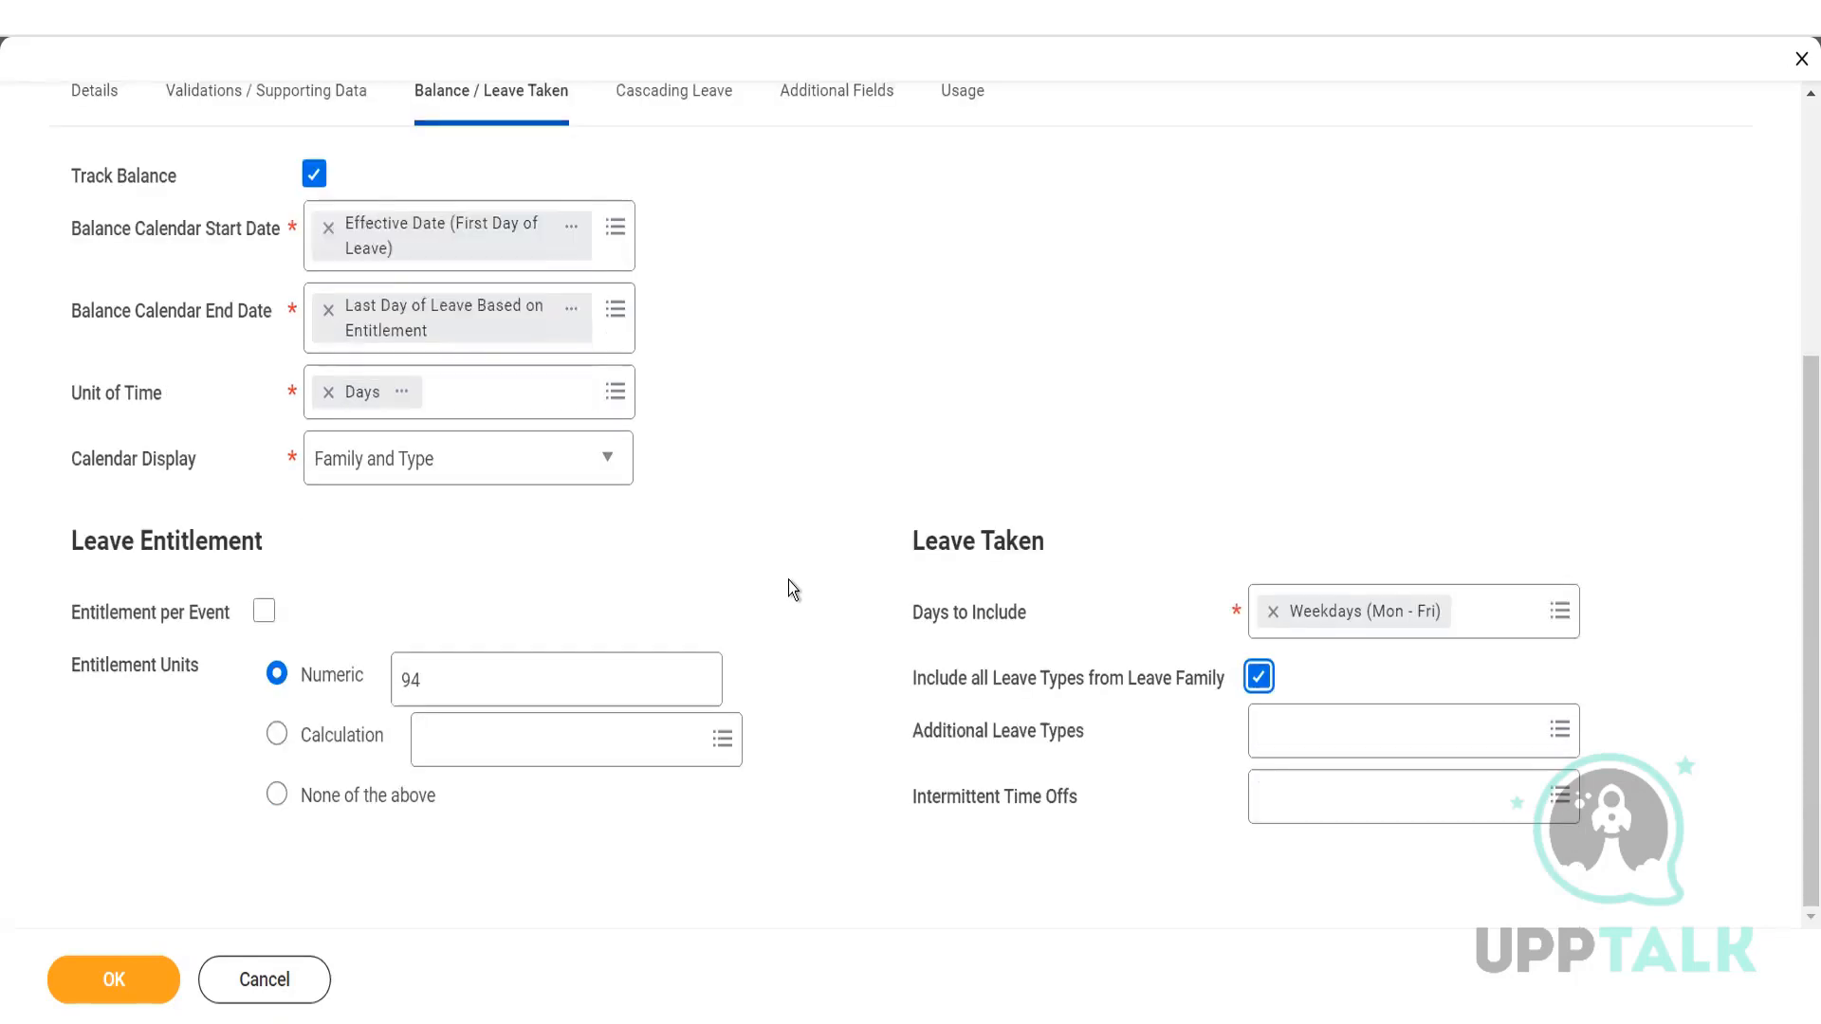
{"action": "scroll", "coordinate": [788, 581], "scroll_direction": "up", "scroll_amount": 5}
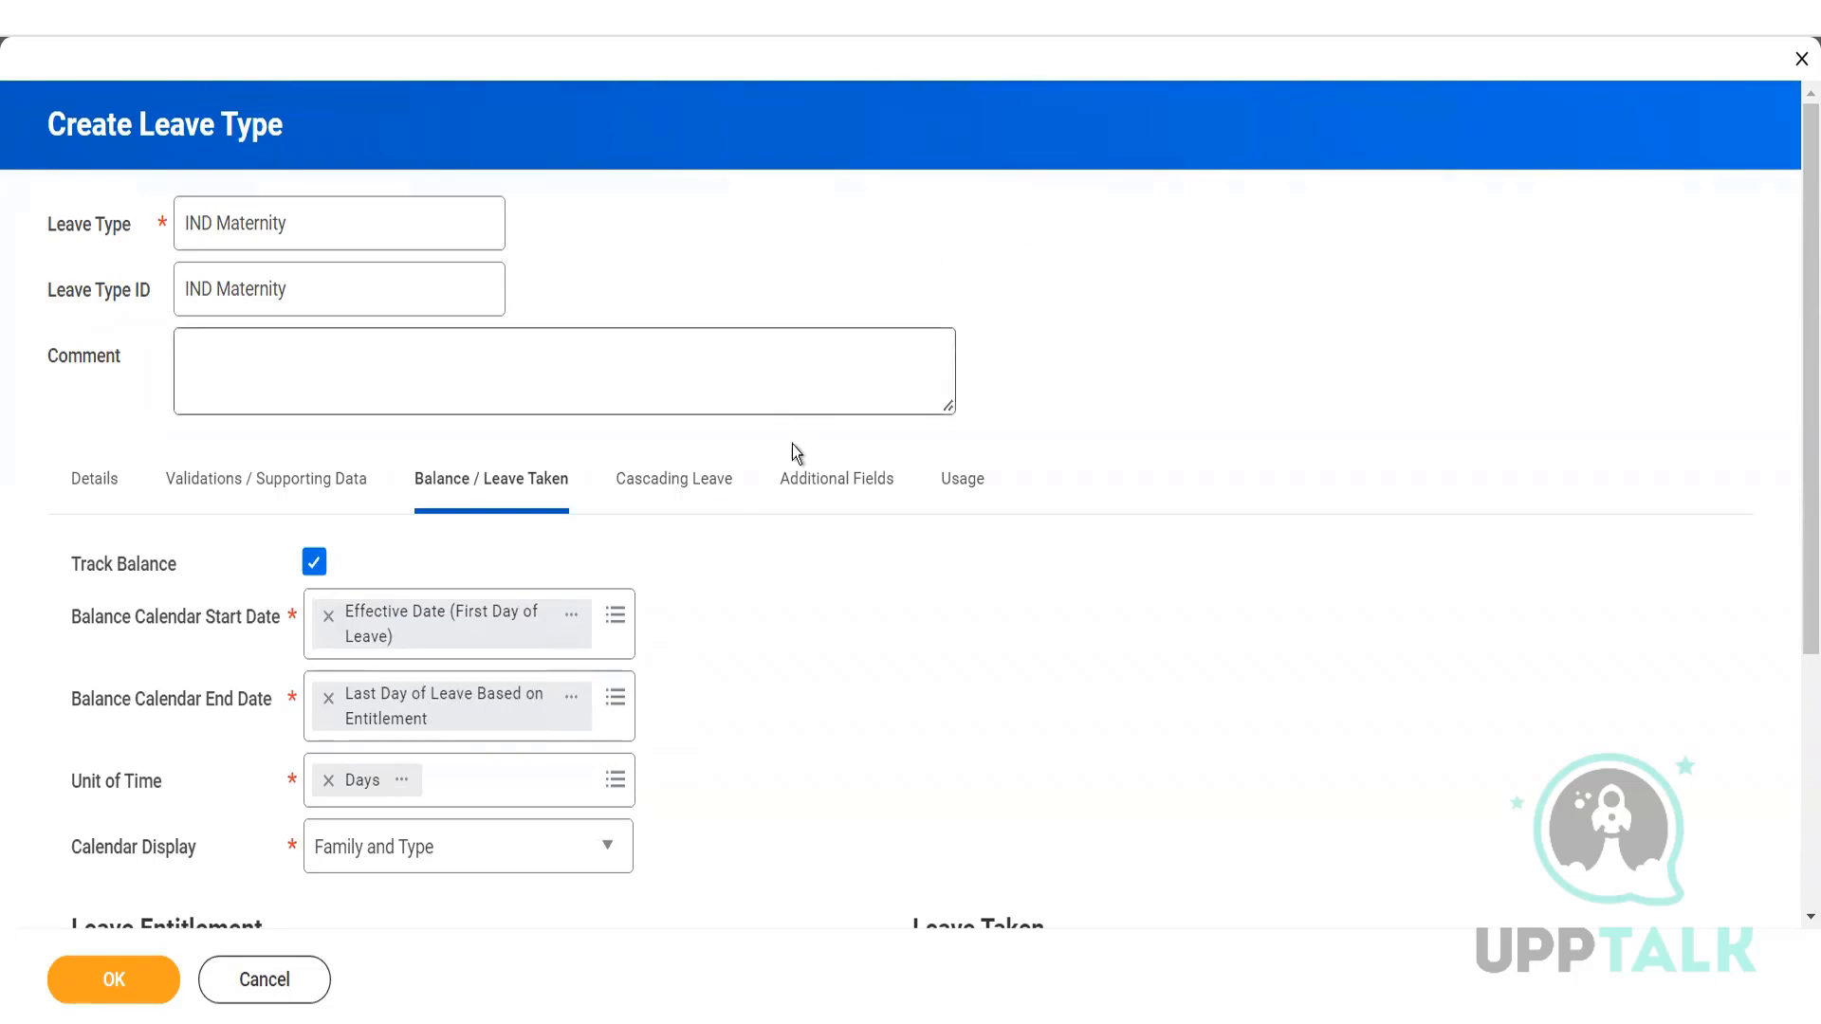
{"action": "scroll", "coordinate": [1023, 293], "scroll_direction": "down", "scroll_amount": 4}
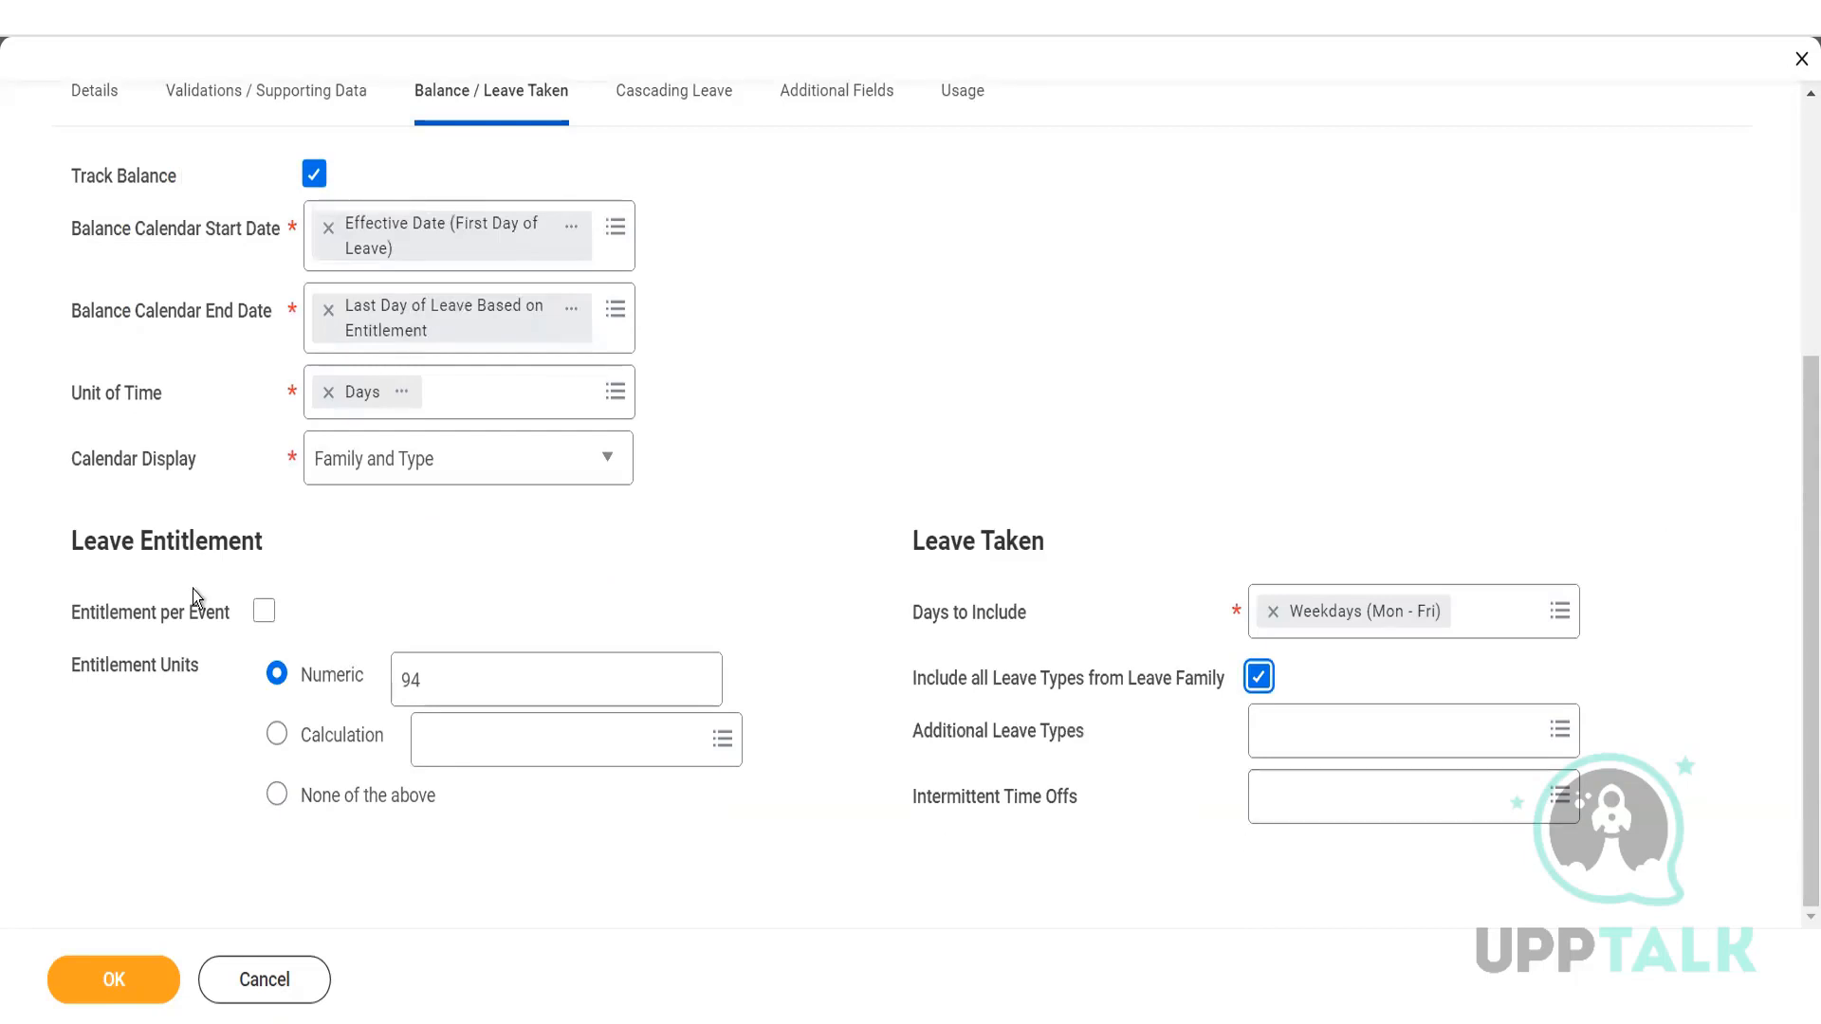
- Add Birth Mother as a leave reason in the additional fields settings
{"action": "scroll", "coordinate": [191, 589], "scroll_direction": "up", "scroll_amount": 4}
{"action": "left_click", "coordinate": [700, 477]}
{"action": "left_click", "coordinate": [817, 482]}
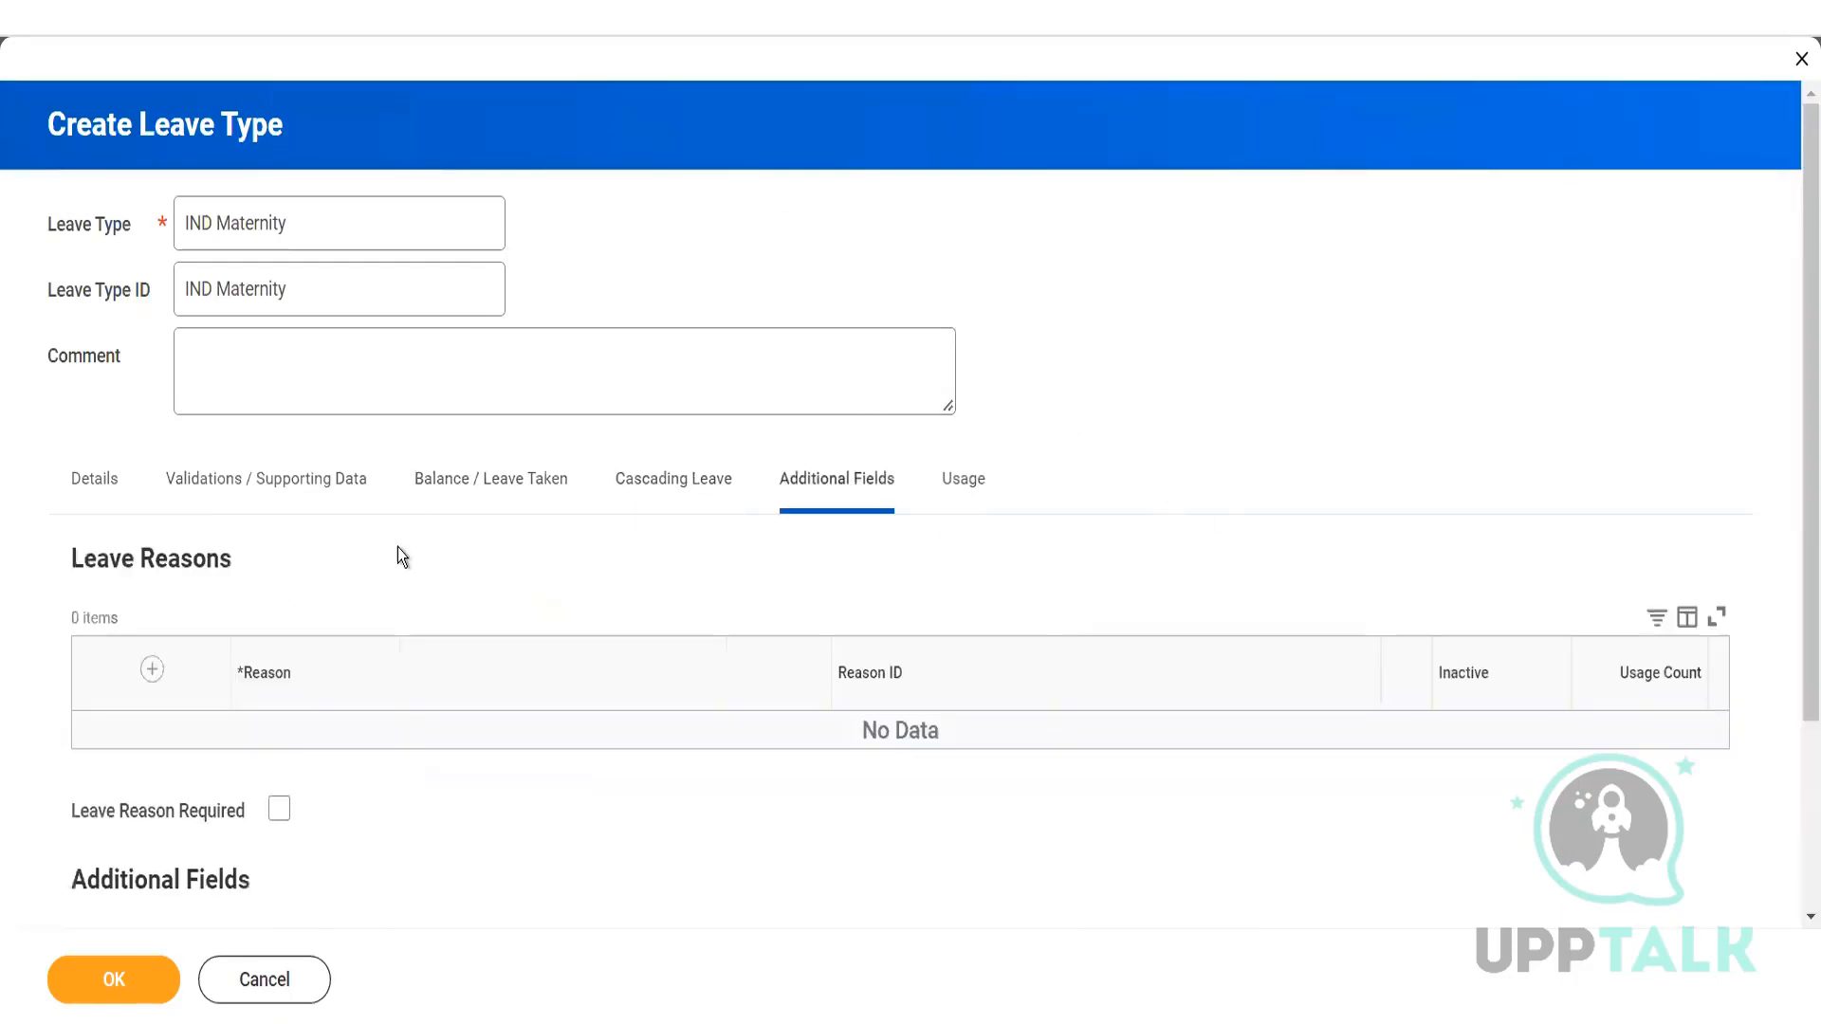
{"action": "scroll", "coordinate": [767, 560], "scroll_direction": "down", "scroll_amount": 3}
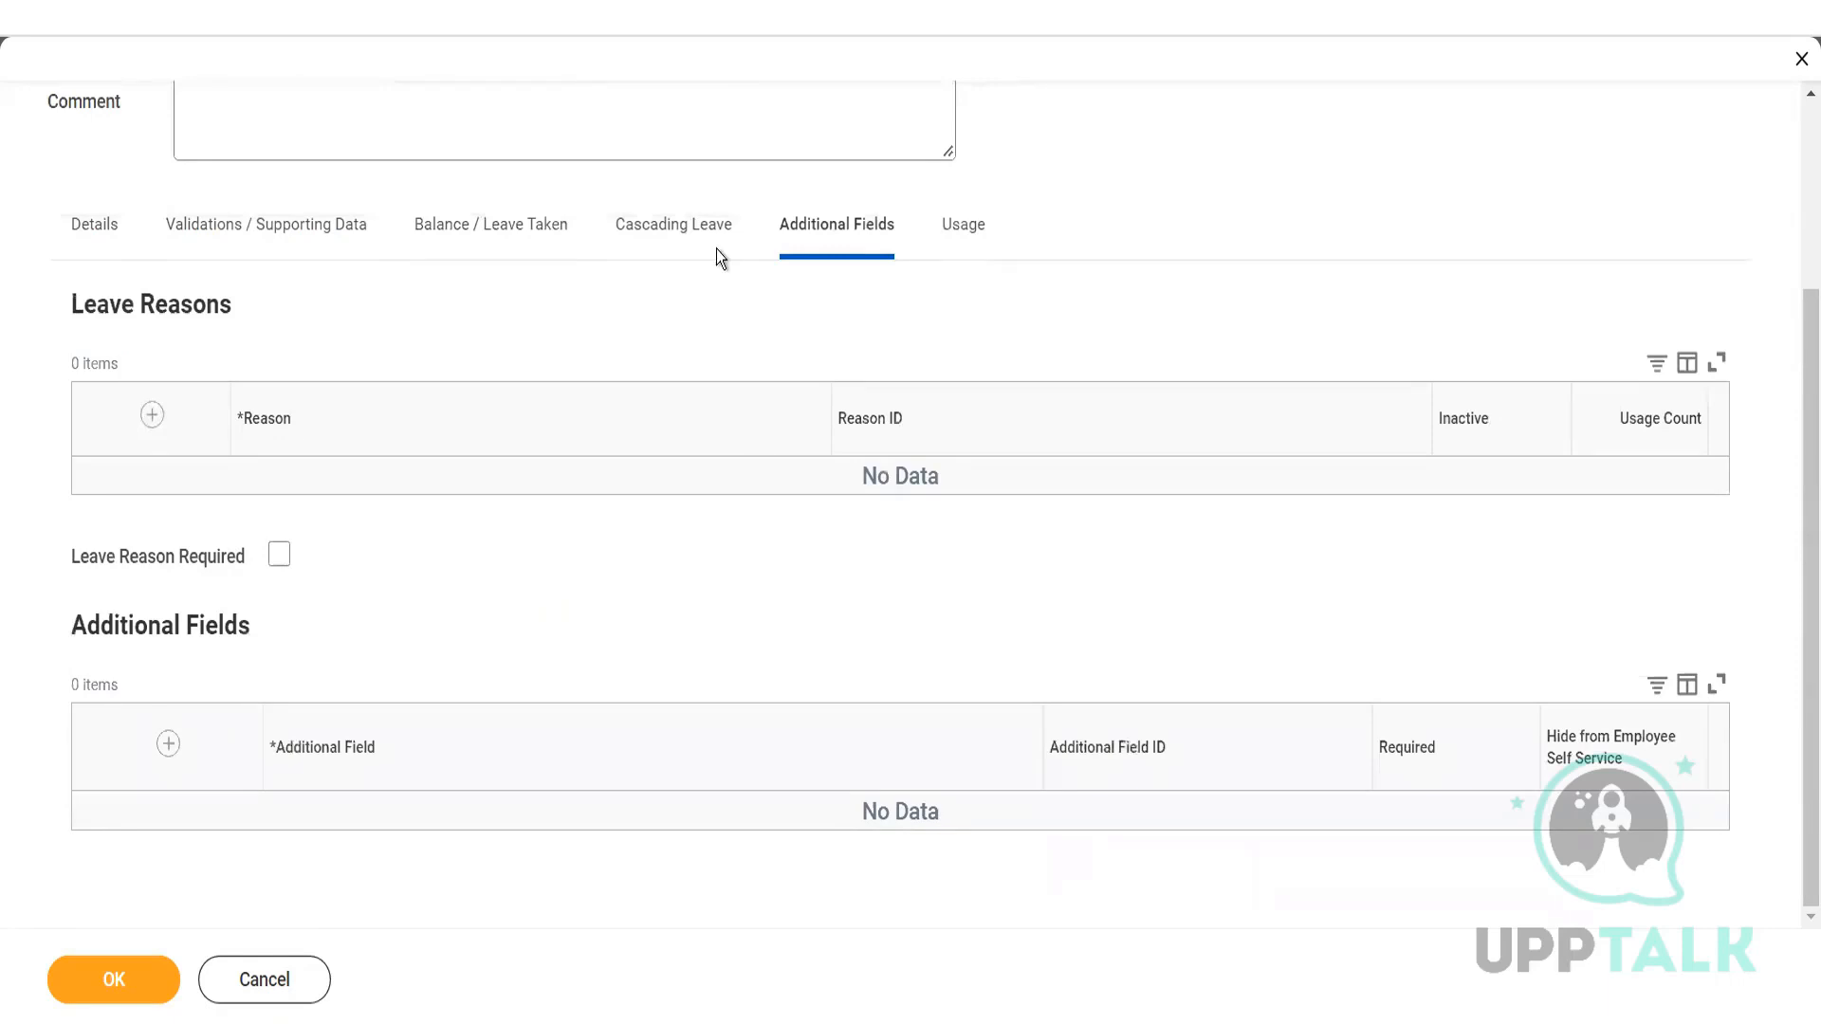
{"action": "left_click", "coordinate": [152, 415]}
{"action": "left_click", "coordinate": [437, 518]}
{"action": "type", "text": "Birt"}
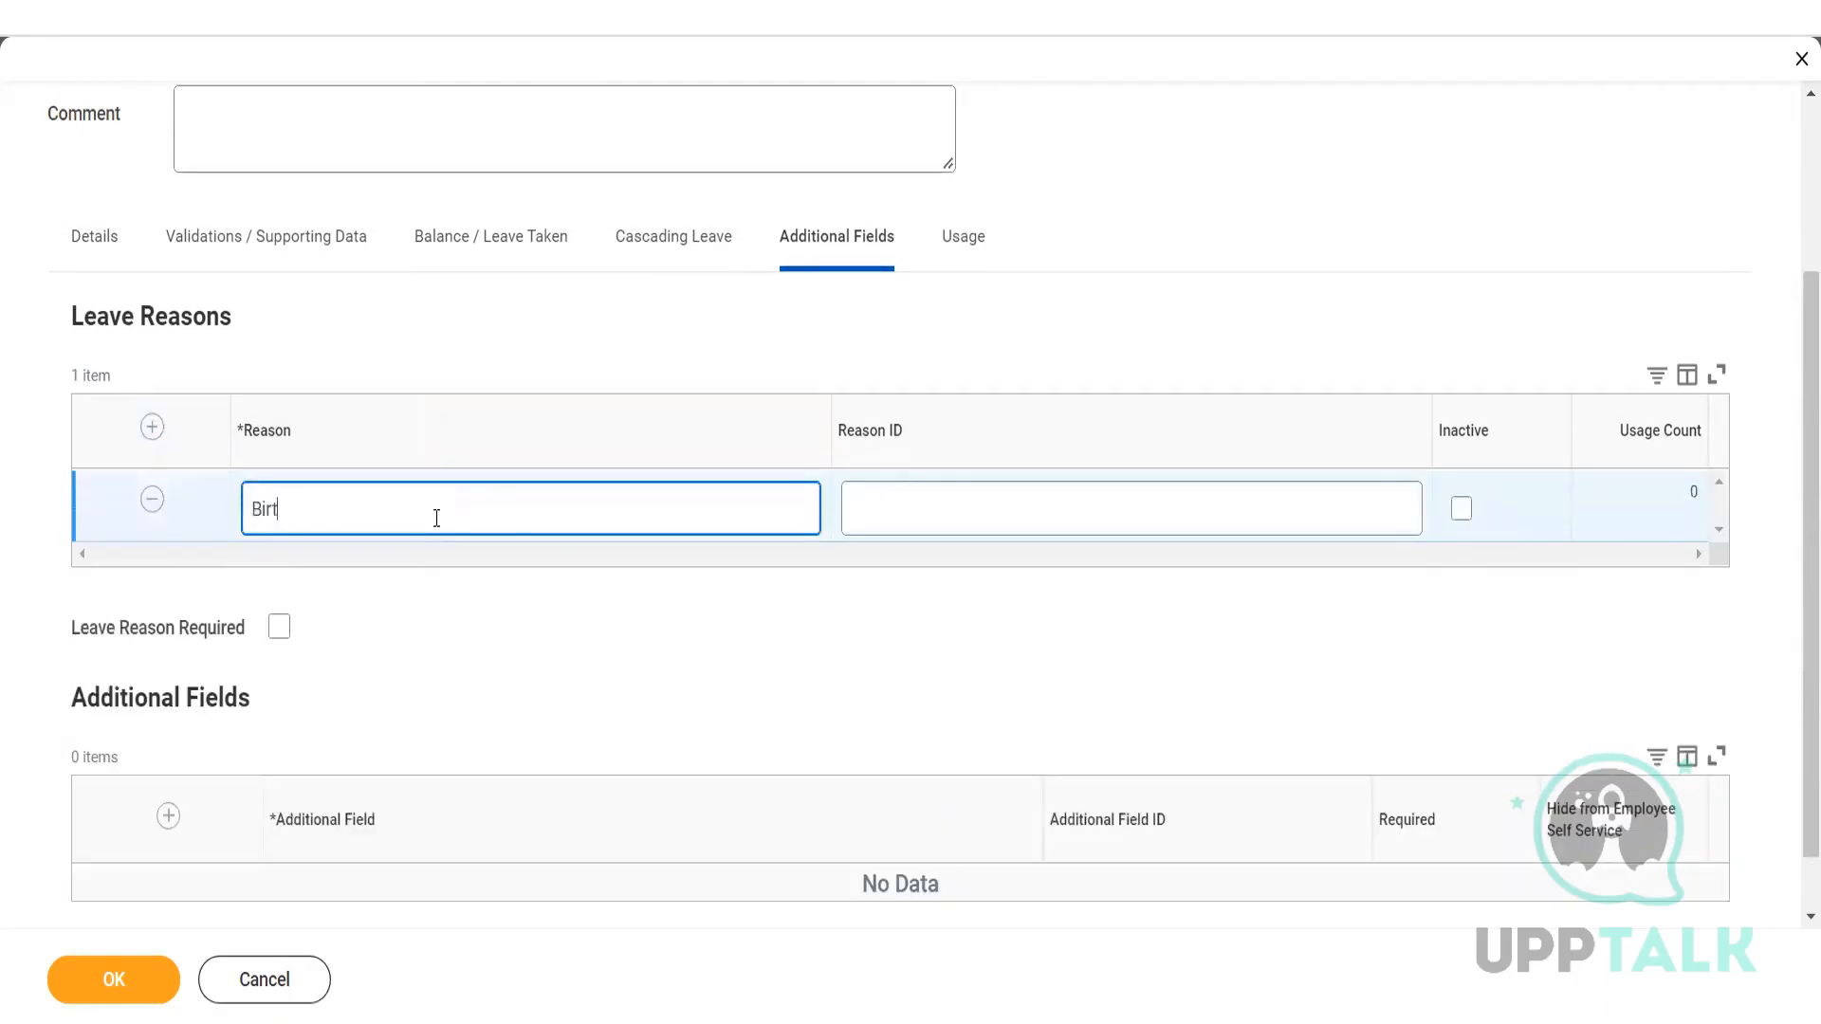
{"action": "type", "text": "h Mother"}
{"action": "left_click", "coordinate": [83, 520]}
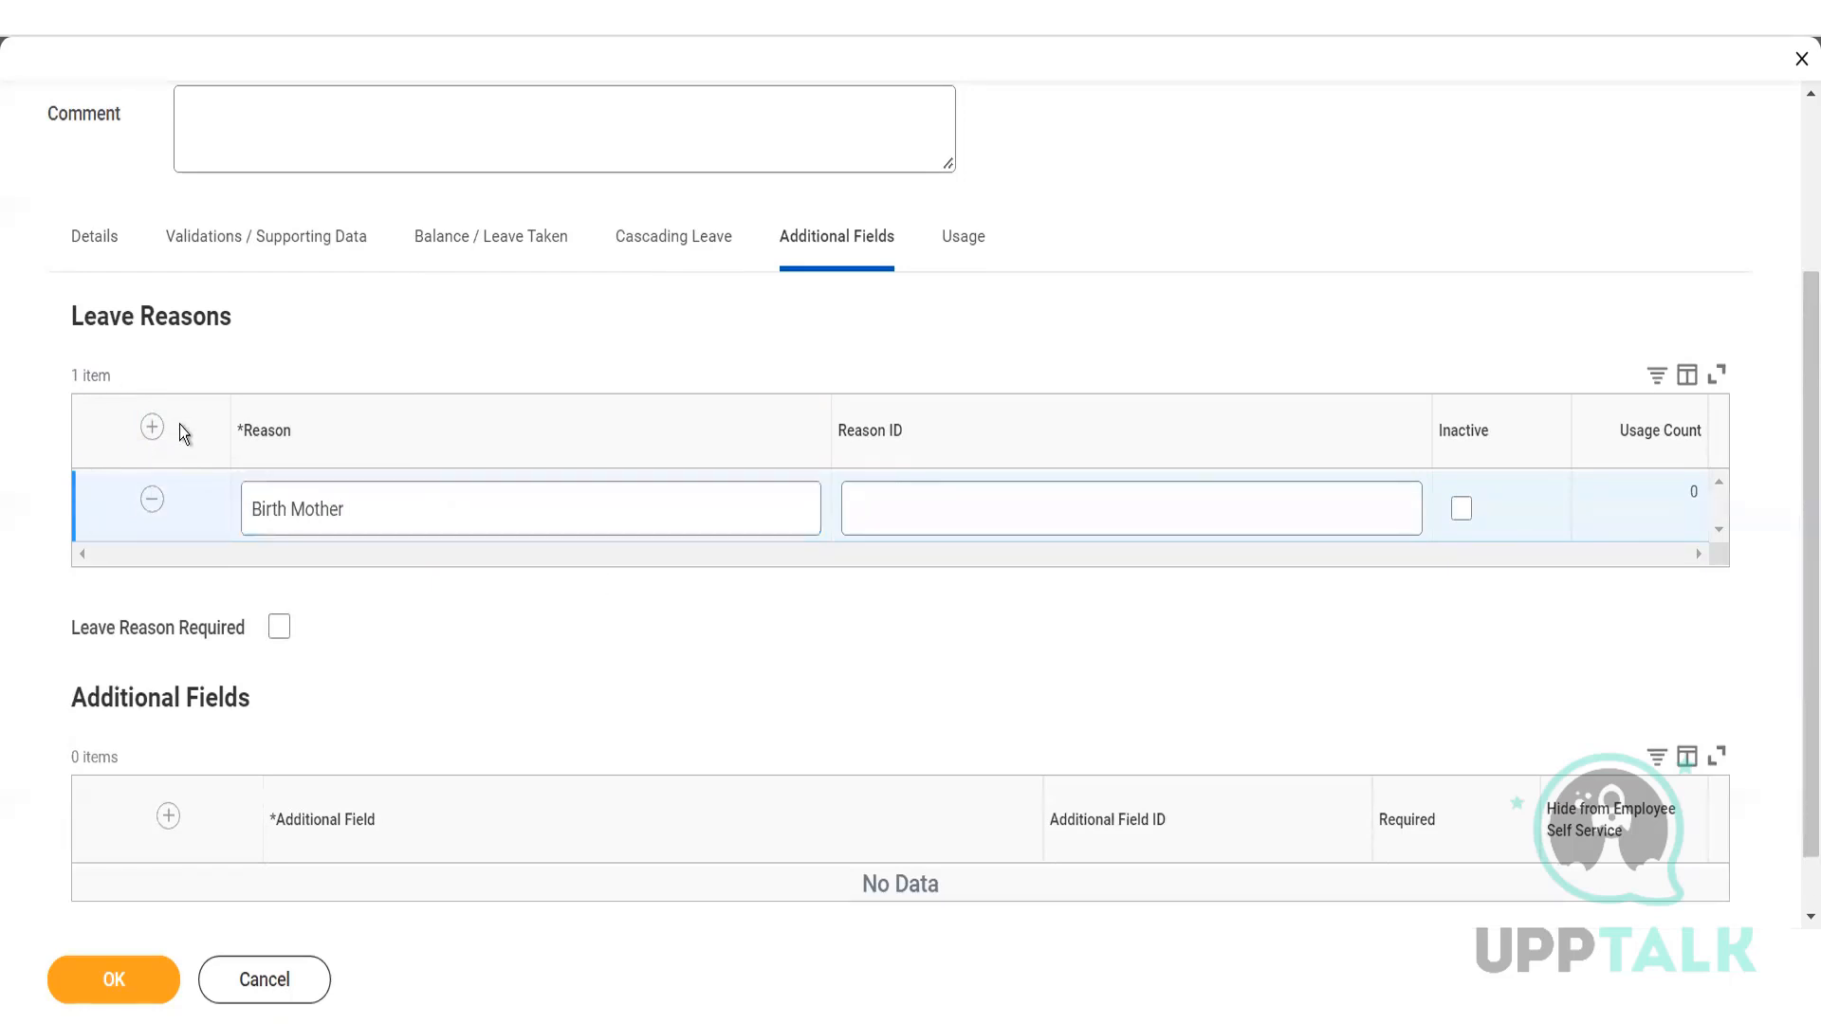
- Add two more leave reasons, Other and Birth Non Mother
{"action": "left_click", "coordinate": [356, 517]}
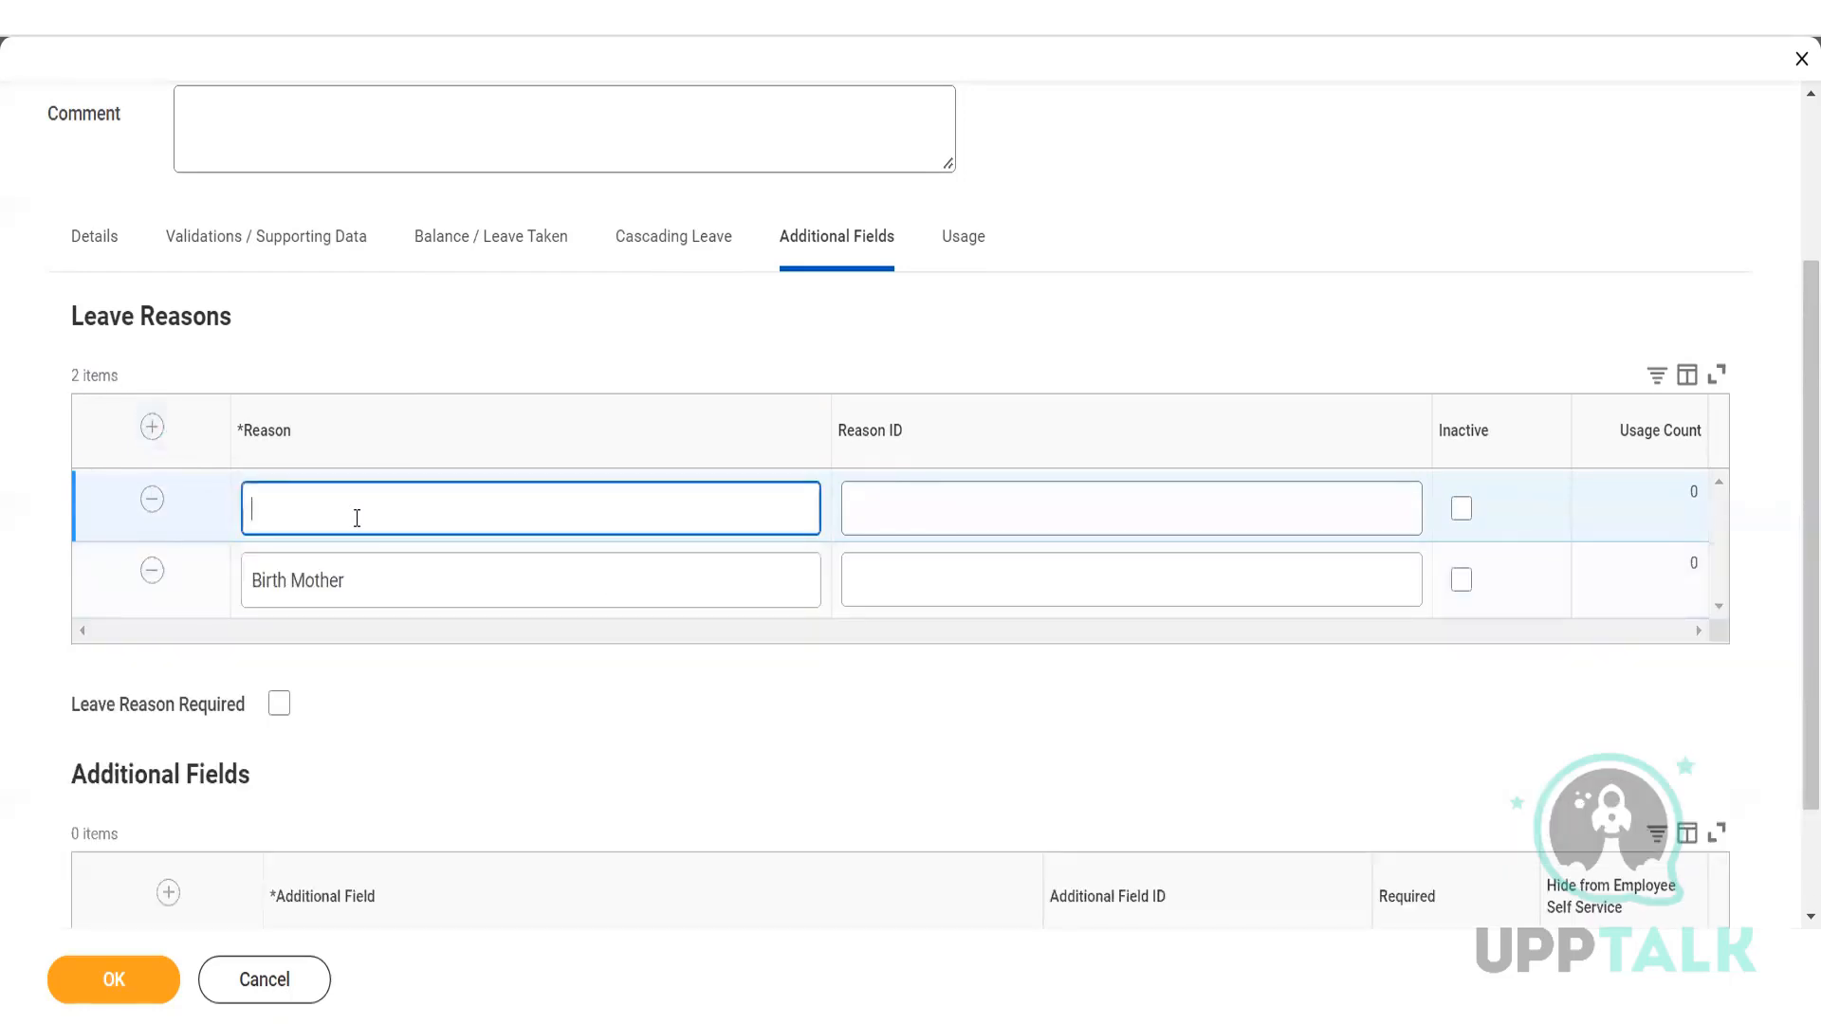
{"action": "type", "text": "Other"}
{"action": "left_click", "coordinate": [151, 427]}
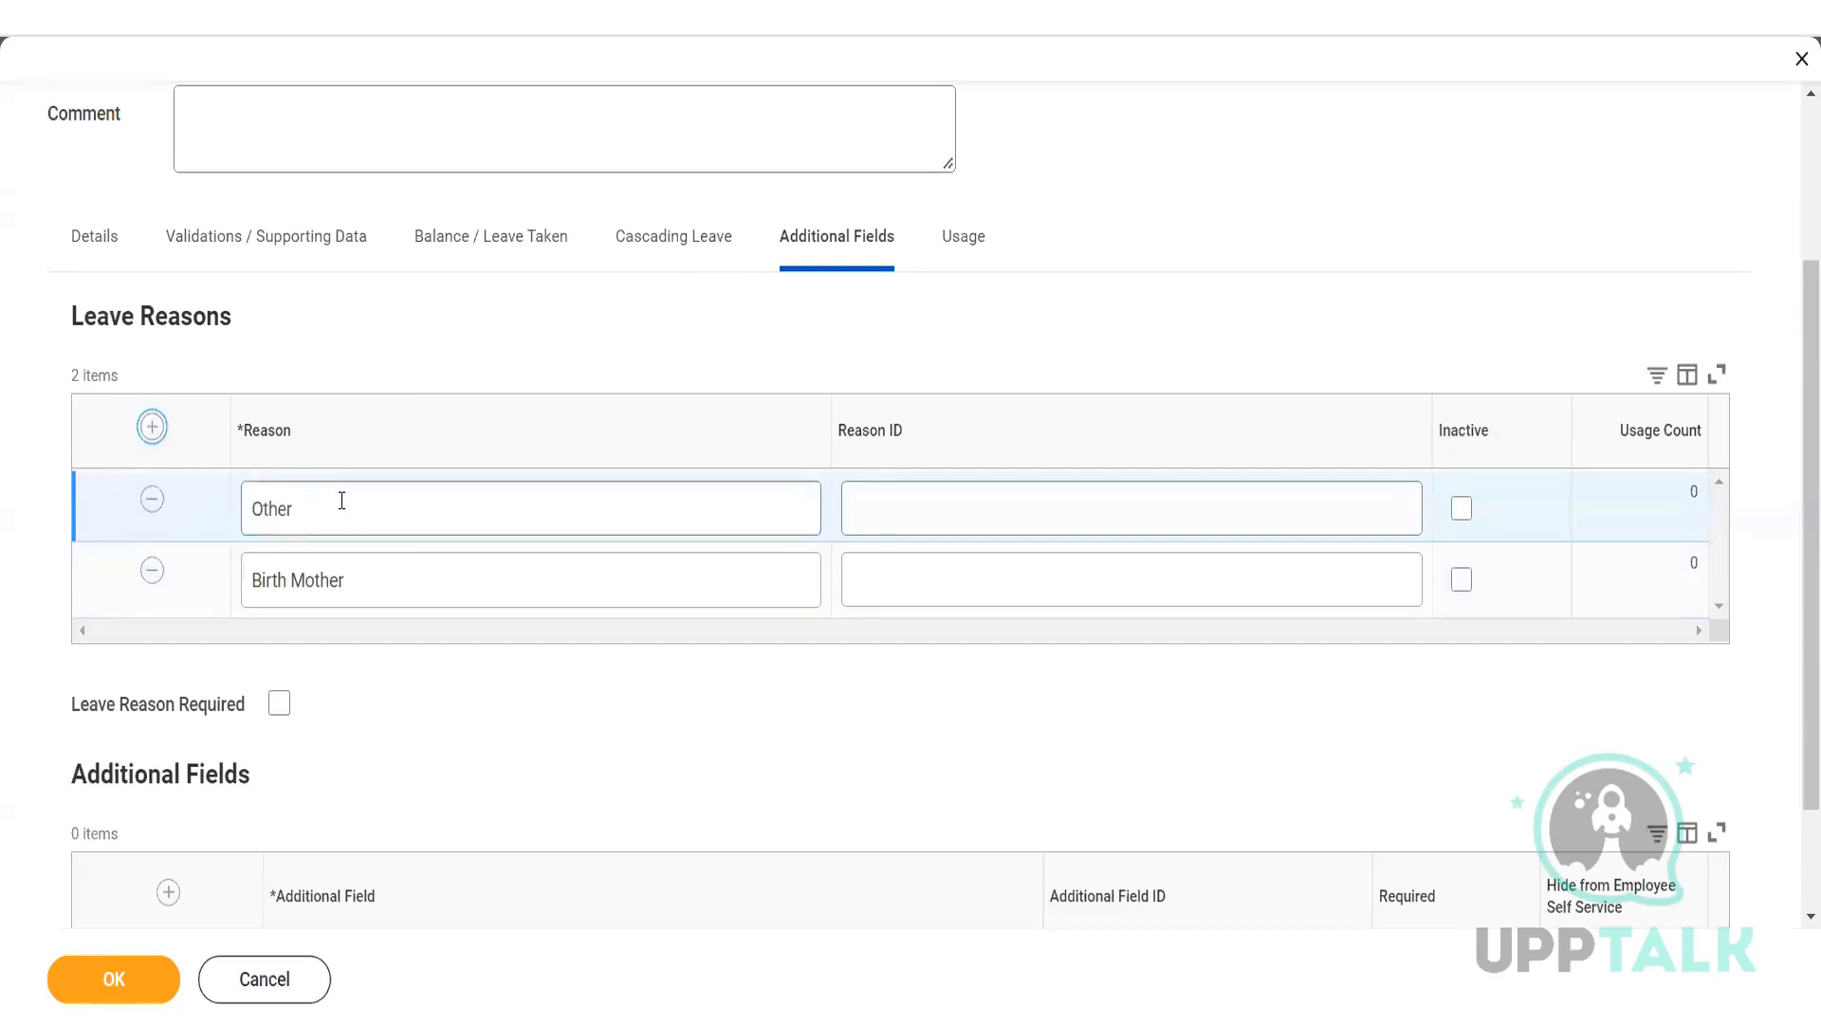
{"action": "type", "text": "irth Non Mother"}
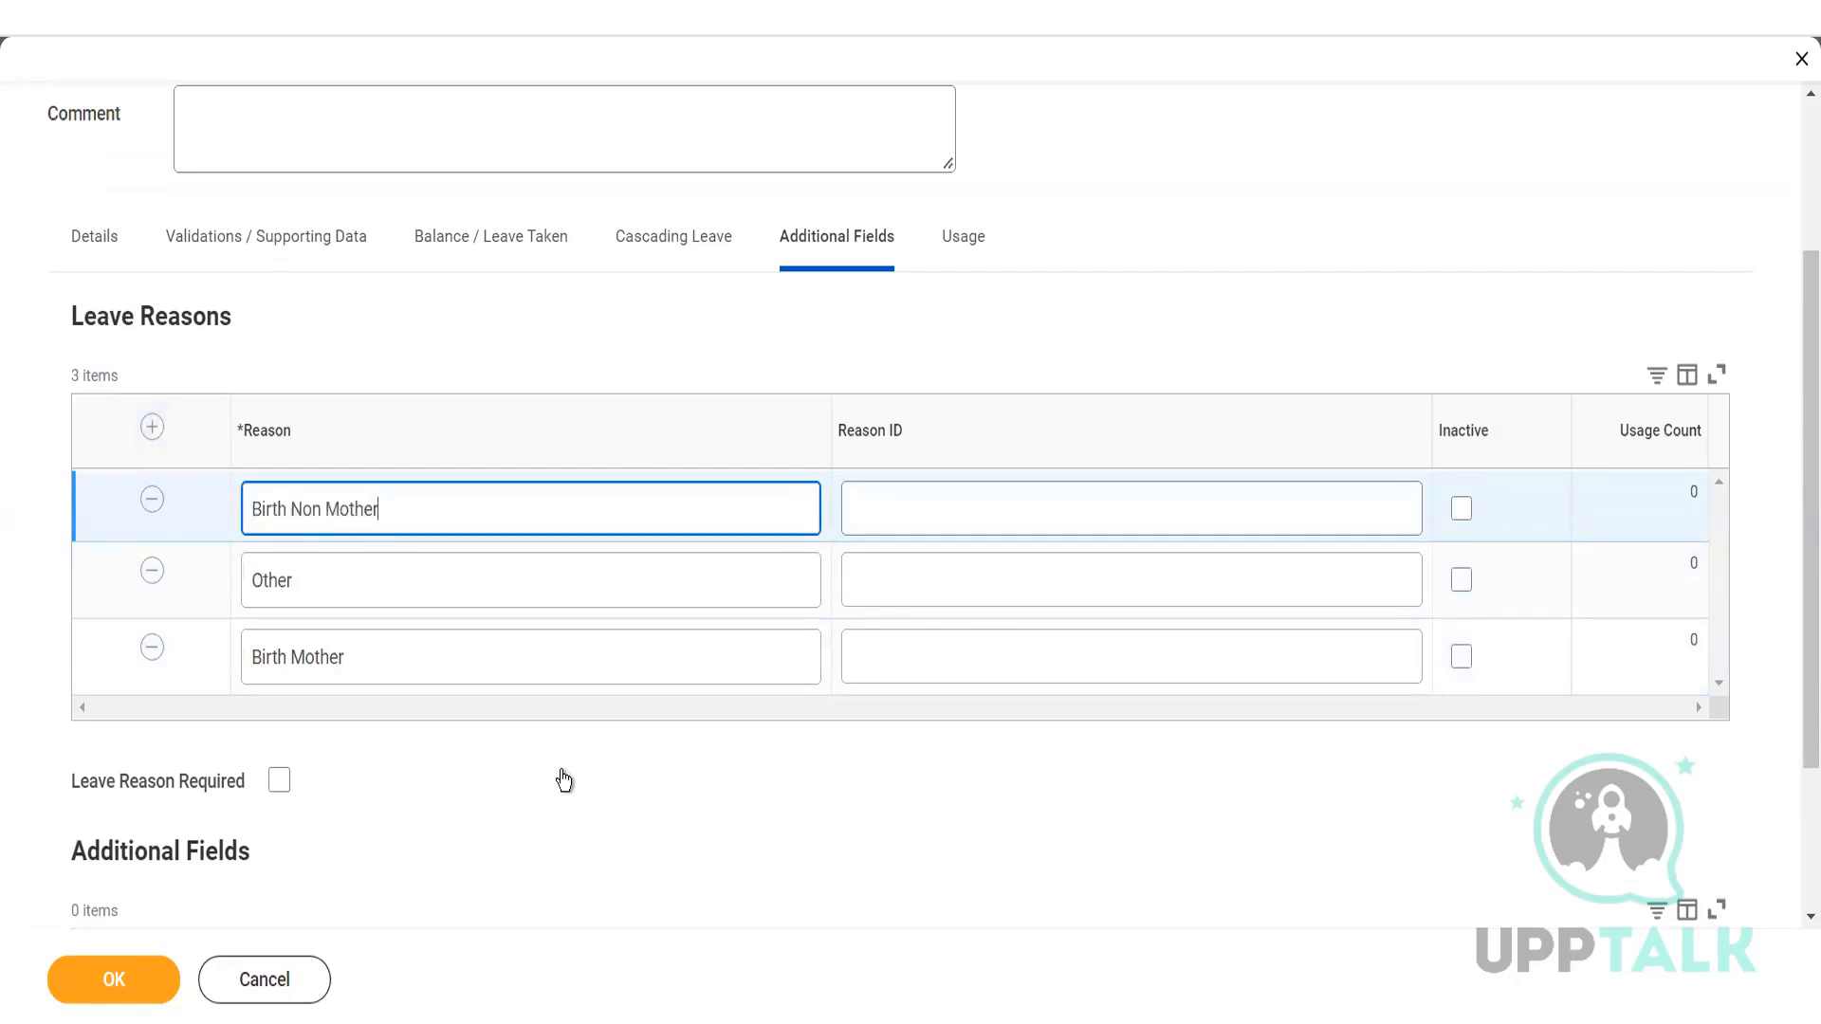
{"action": "left_click", "coordinate": [497, 768]}
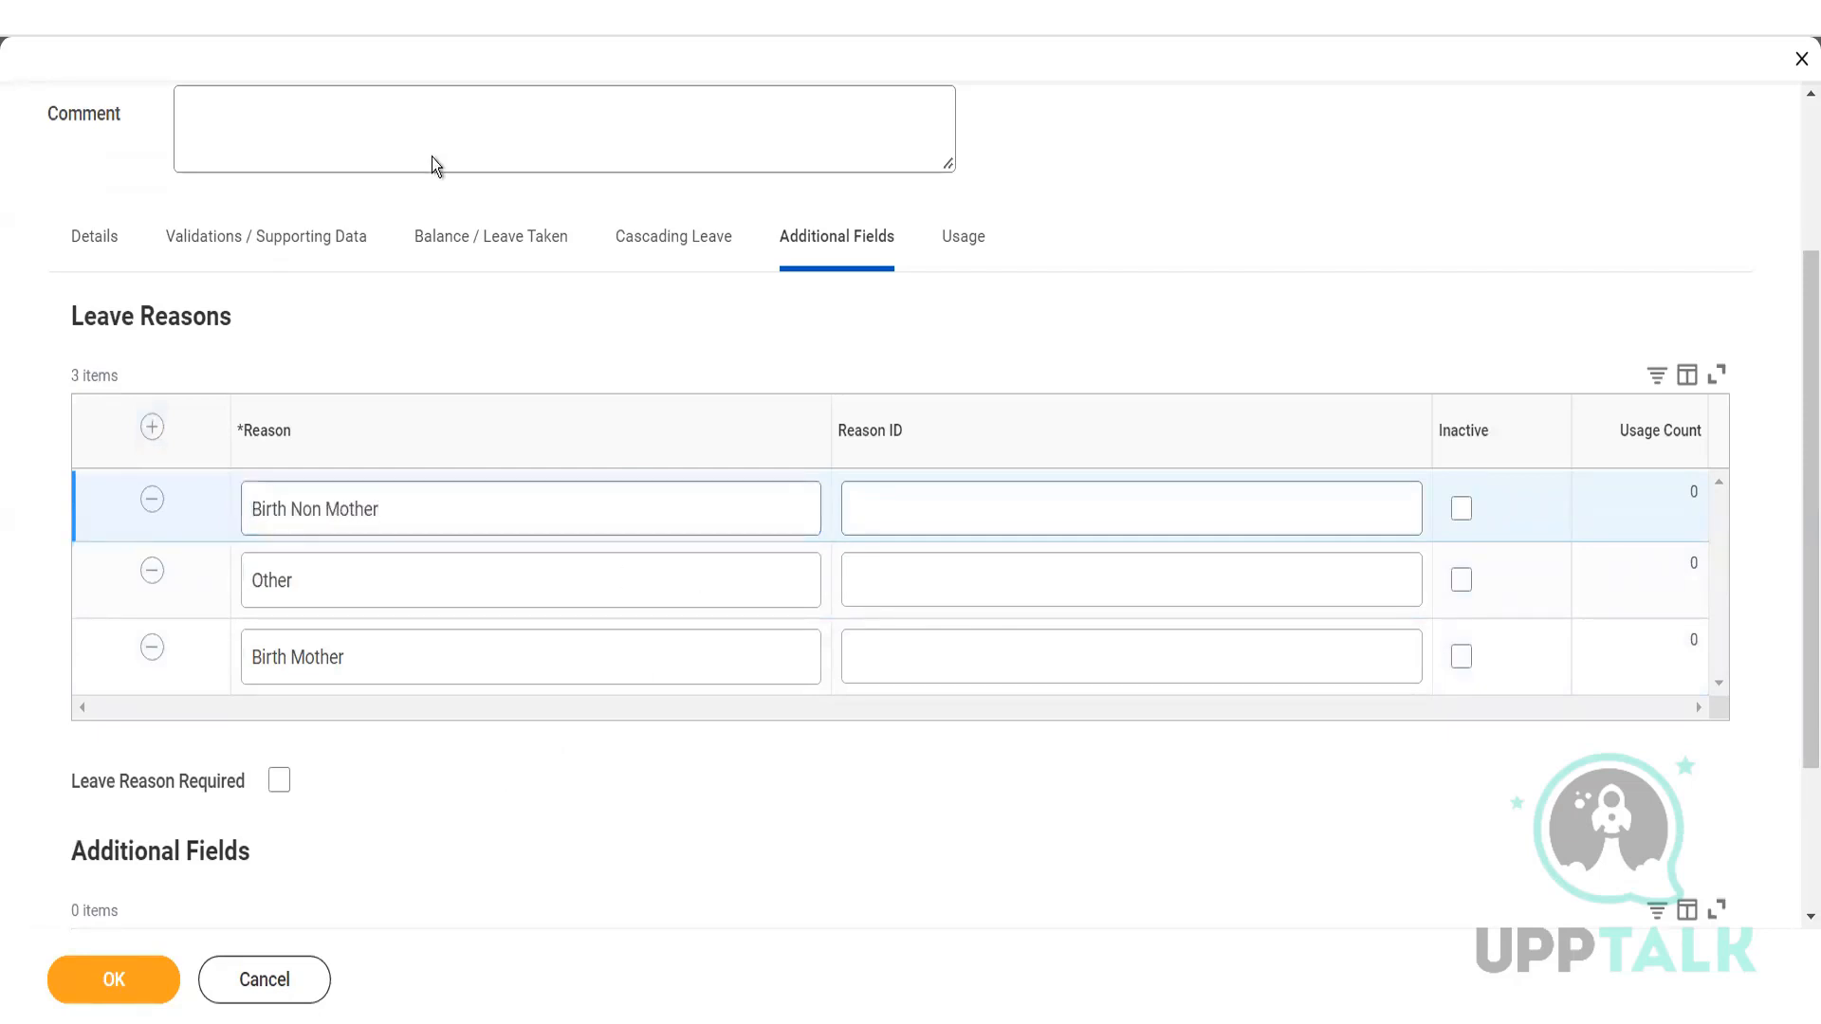
- Check the parental leave validation rule against the leave reasons and make a leave reason required
{"action": "left_click", "coordinate": [267, 236]}
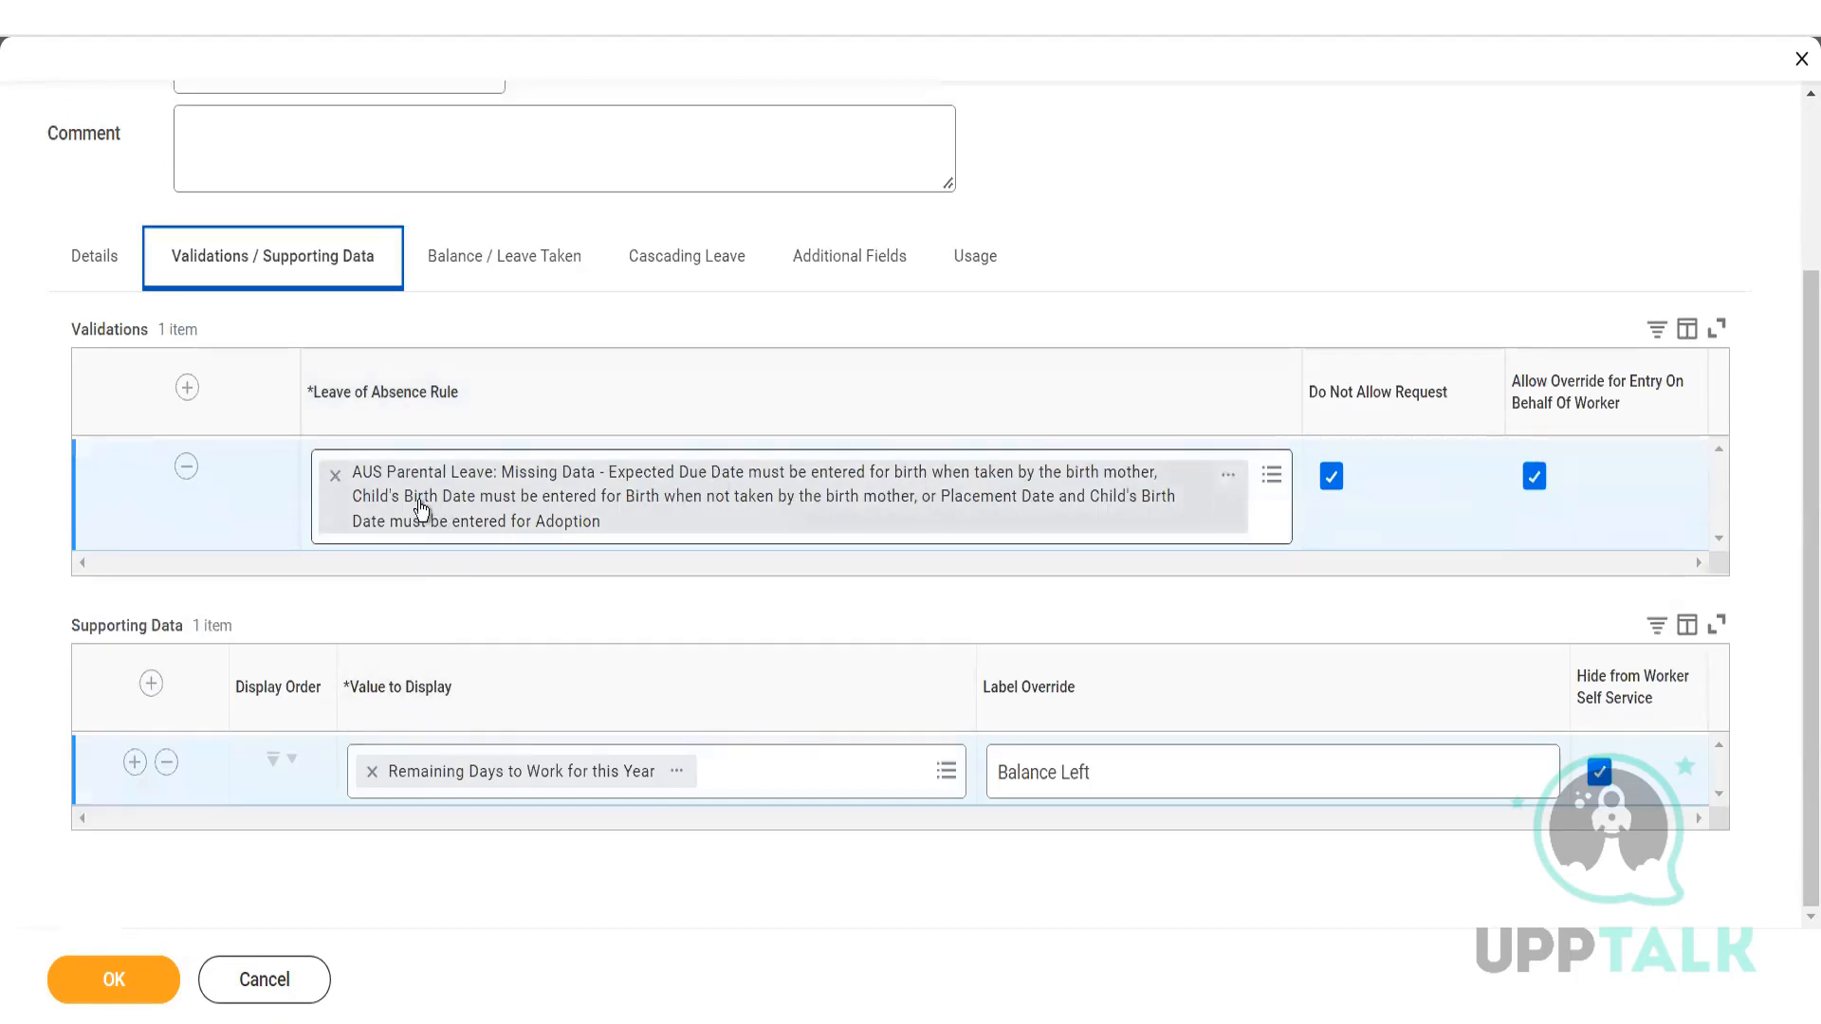
{"action": "left_click", "coordinate": [484, 252]}
{"action": "left_click", "coordinate": [857, 258]}
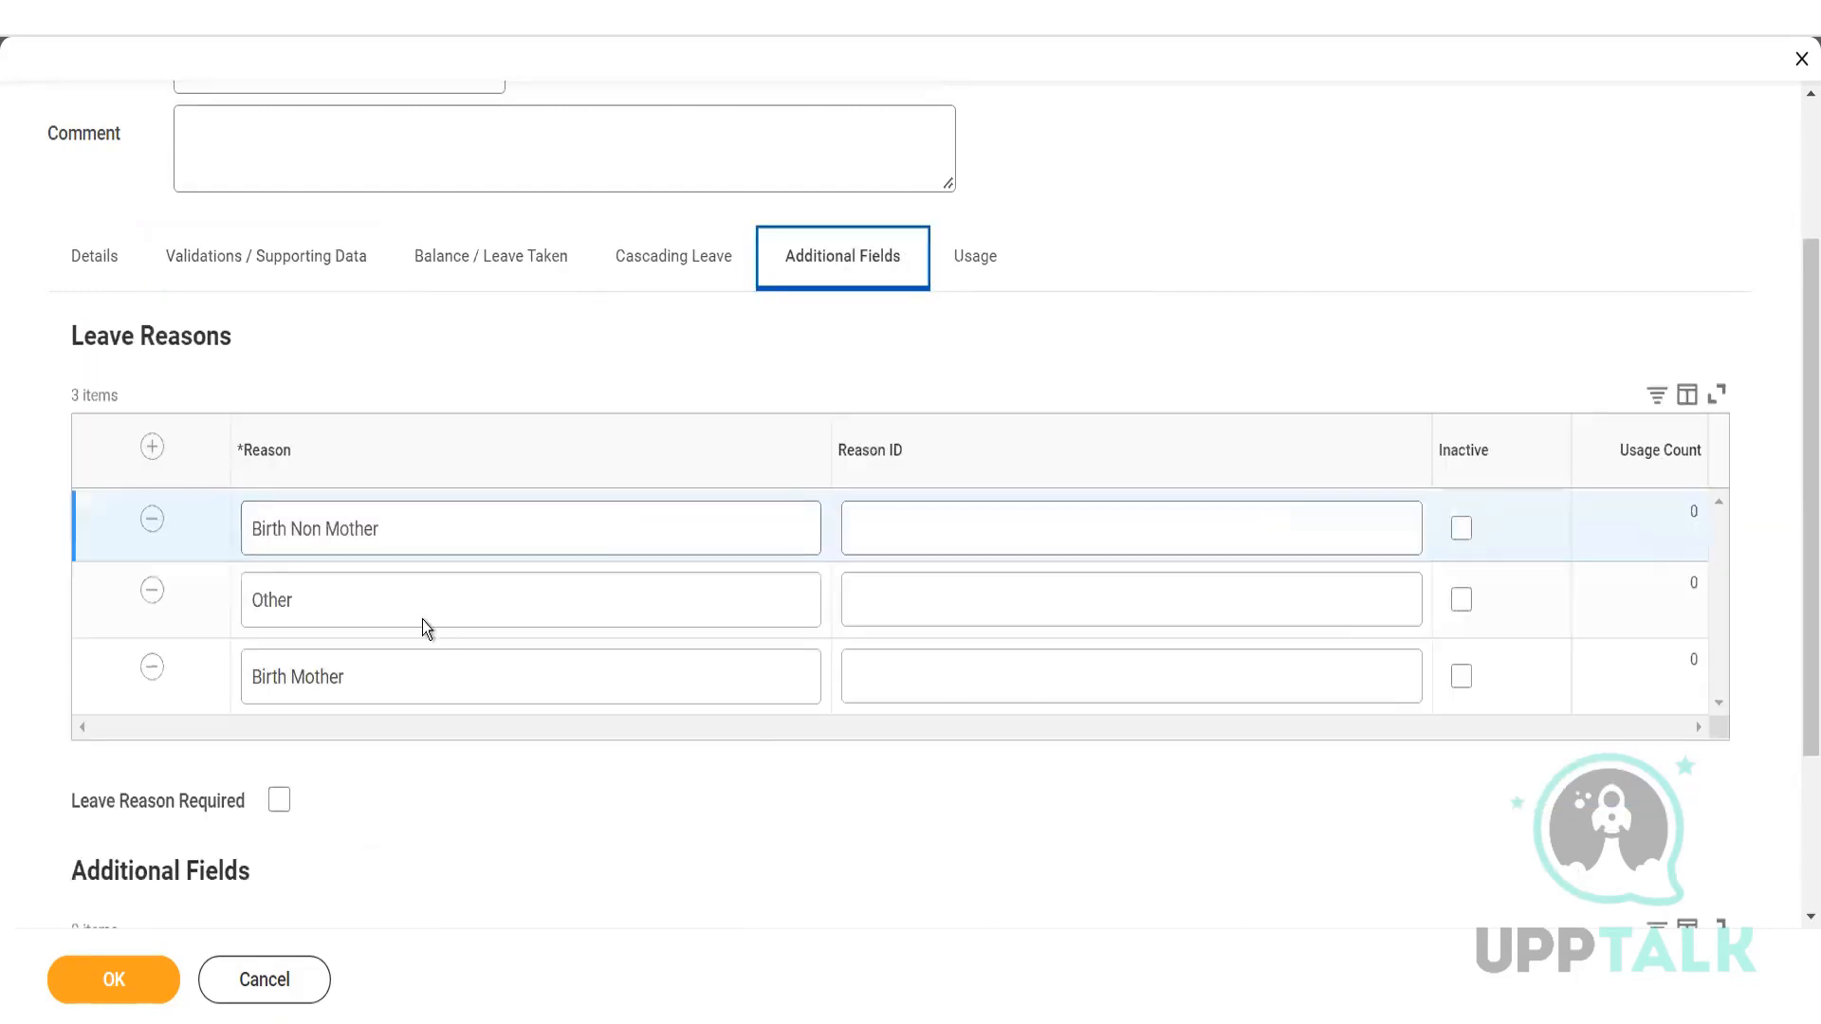
{"action": "left_click", "coordinate": [278, 799]}
- Add Child's Birth Date and Expected Due Date as additional fields for the leave type
{"action": "scroll", "coordinate": [453, 783], "scroll_direction": "down", "scroll_amount": 3}
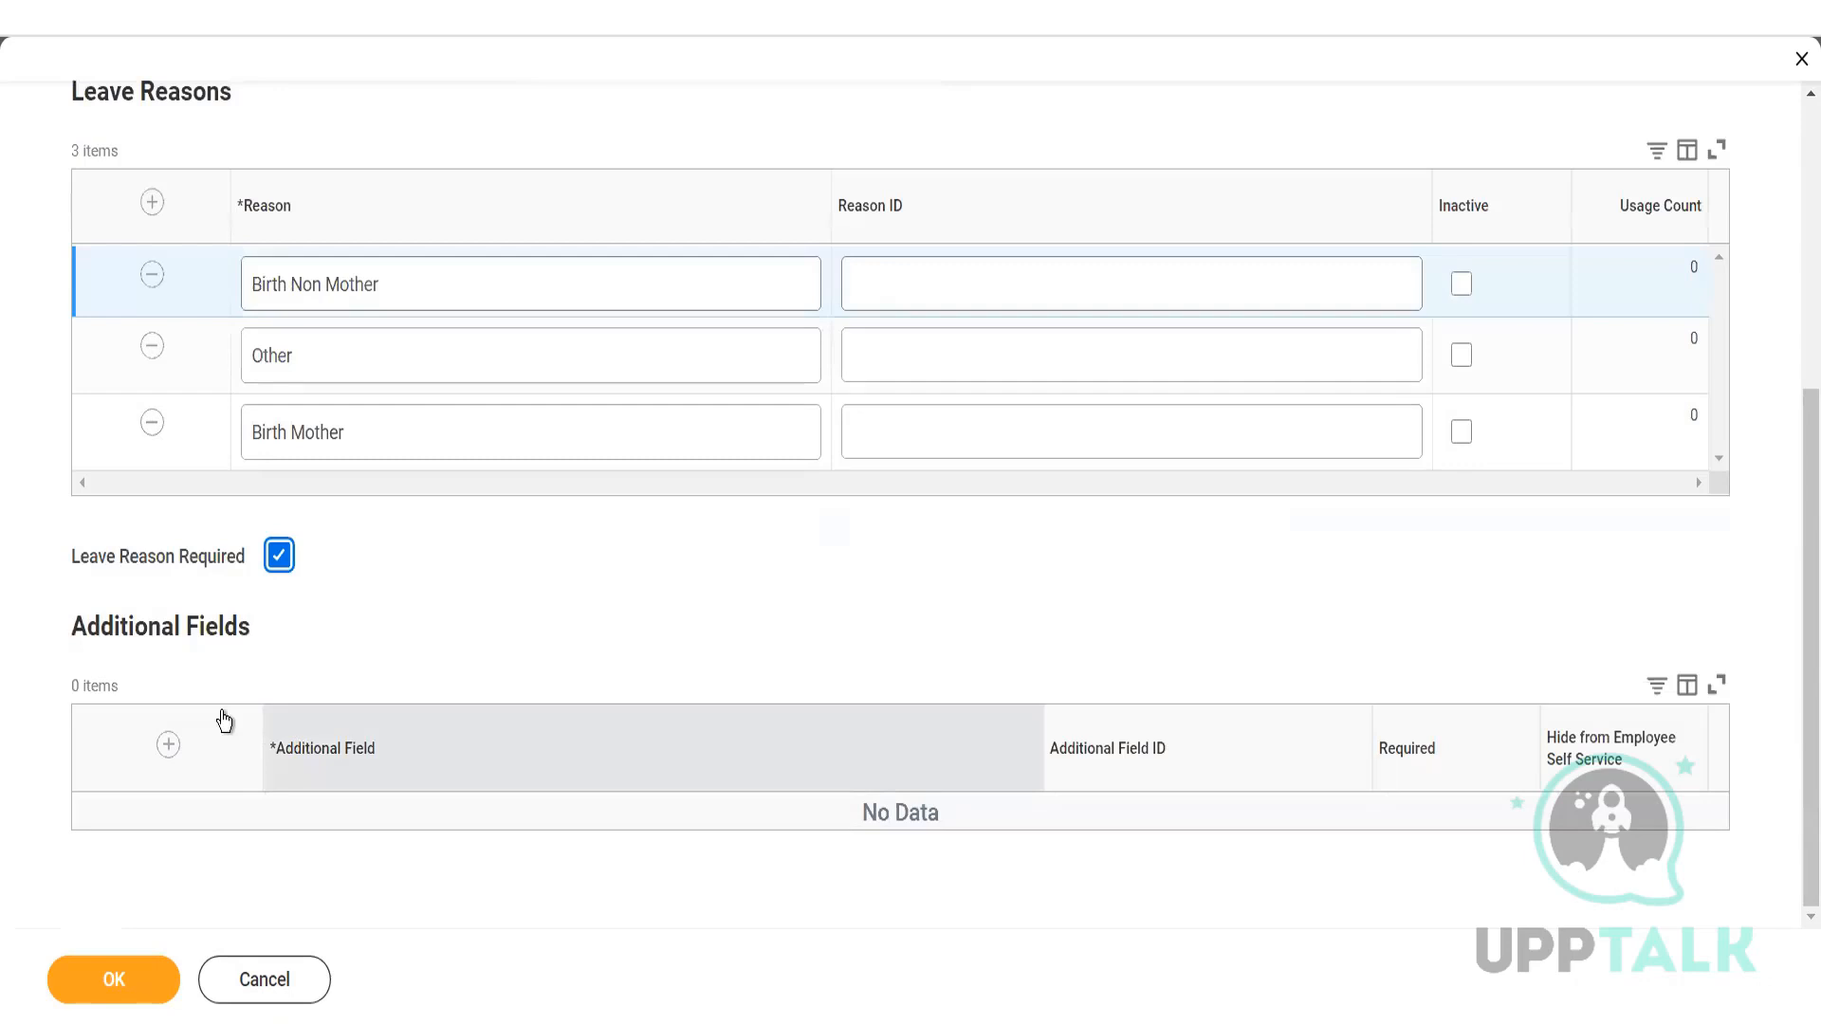
{"action": "left_click", "coordinate": [168, 745]}
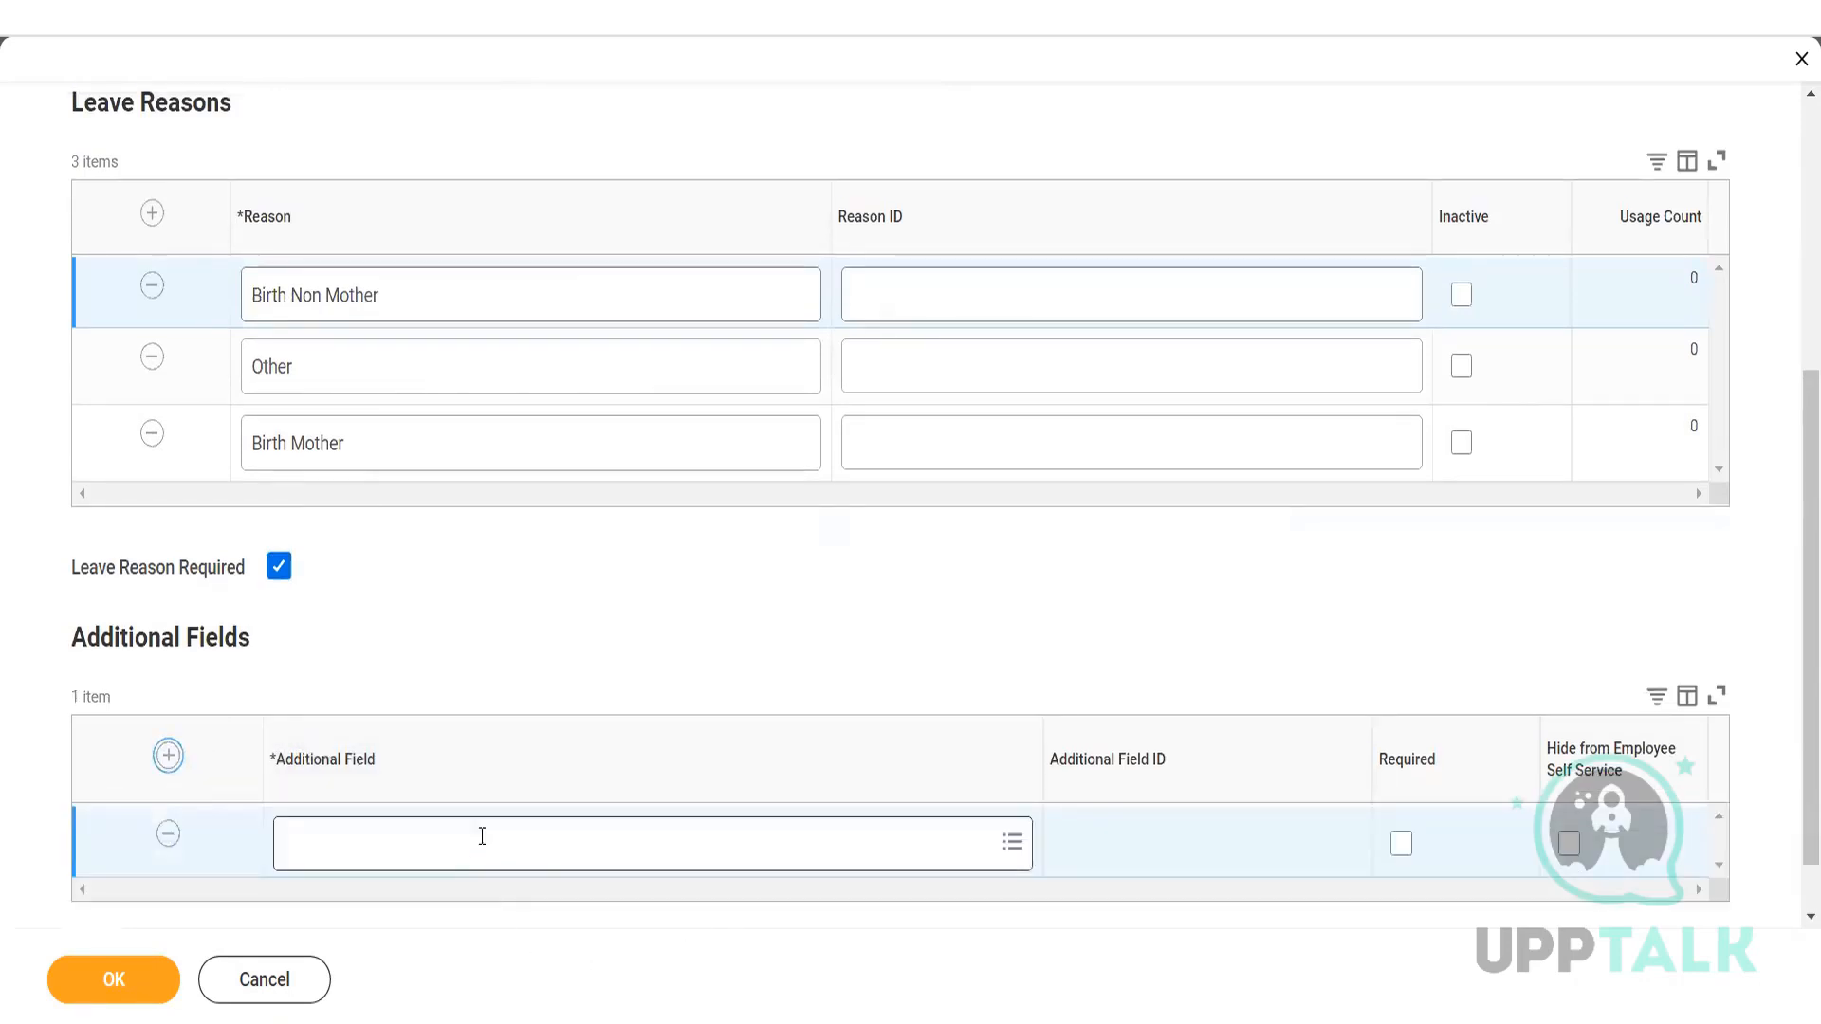
{"action": "left_click", "coordinate": [480, 839]}
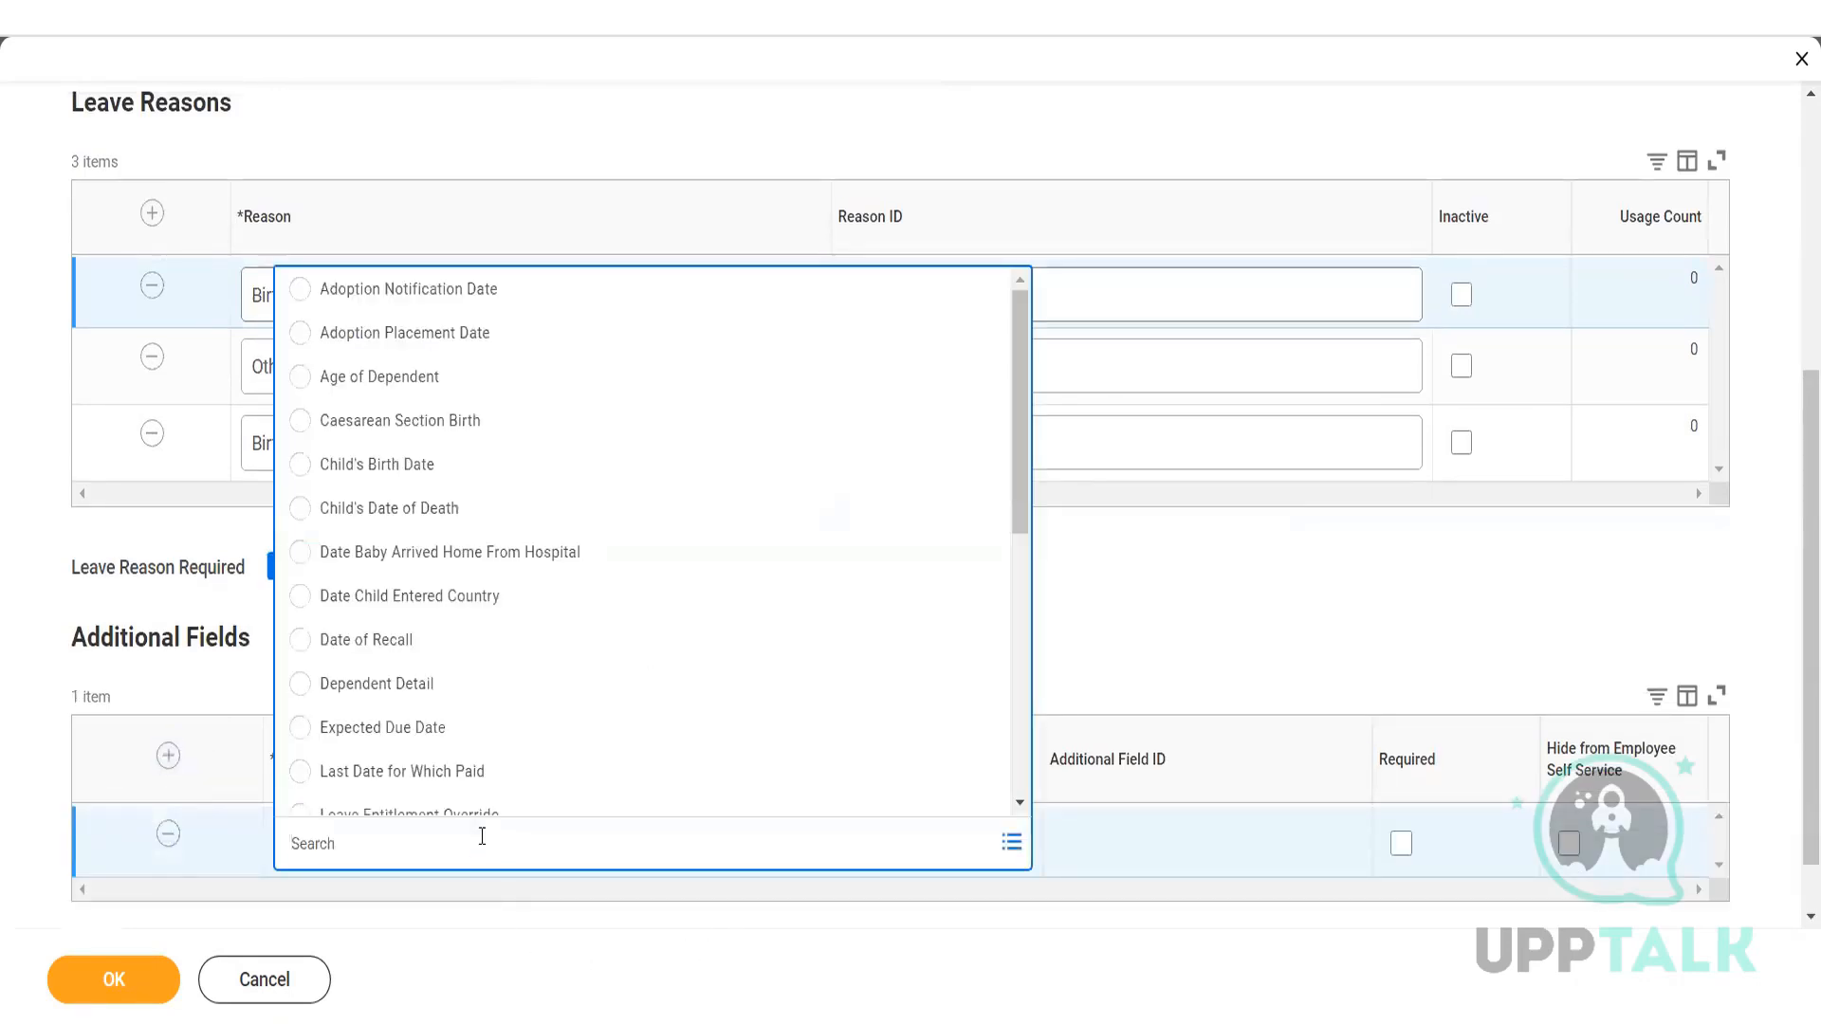
{"action": "left_click", "coordinate": [514, 462]}
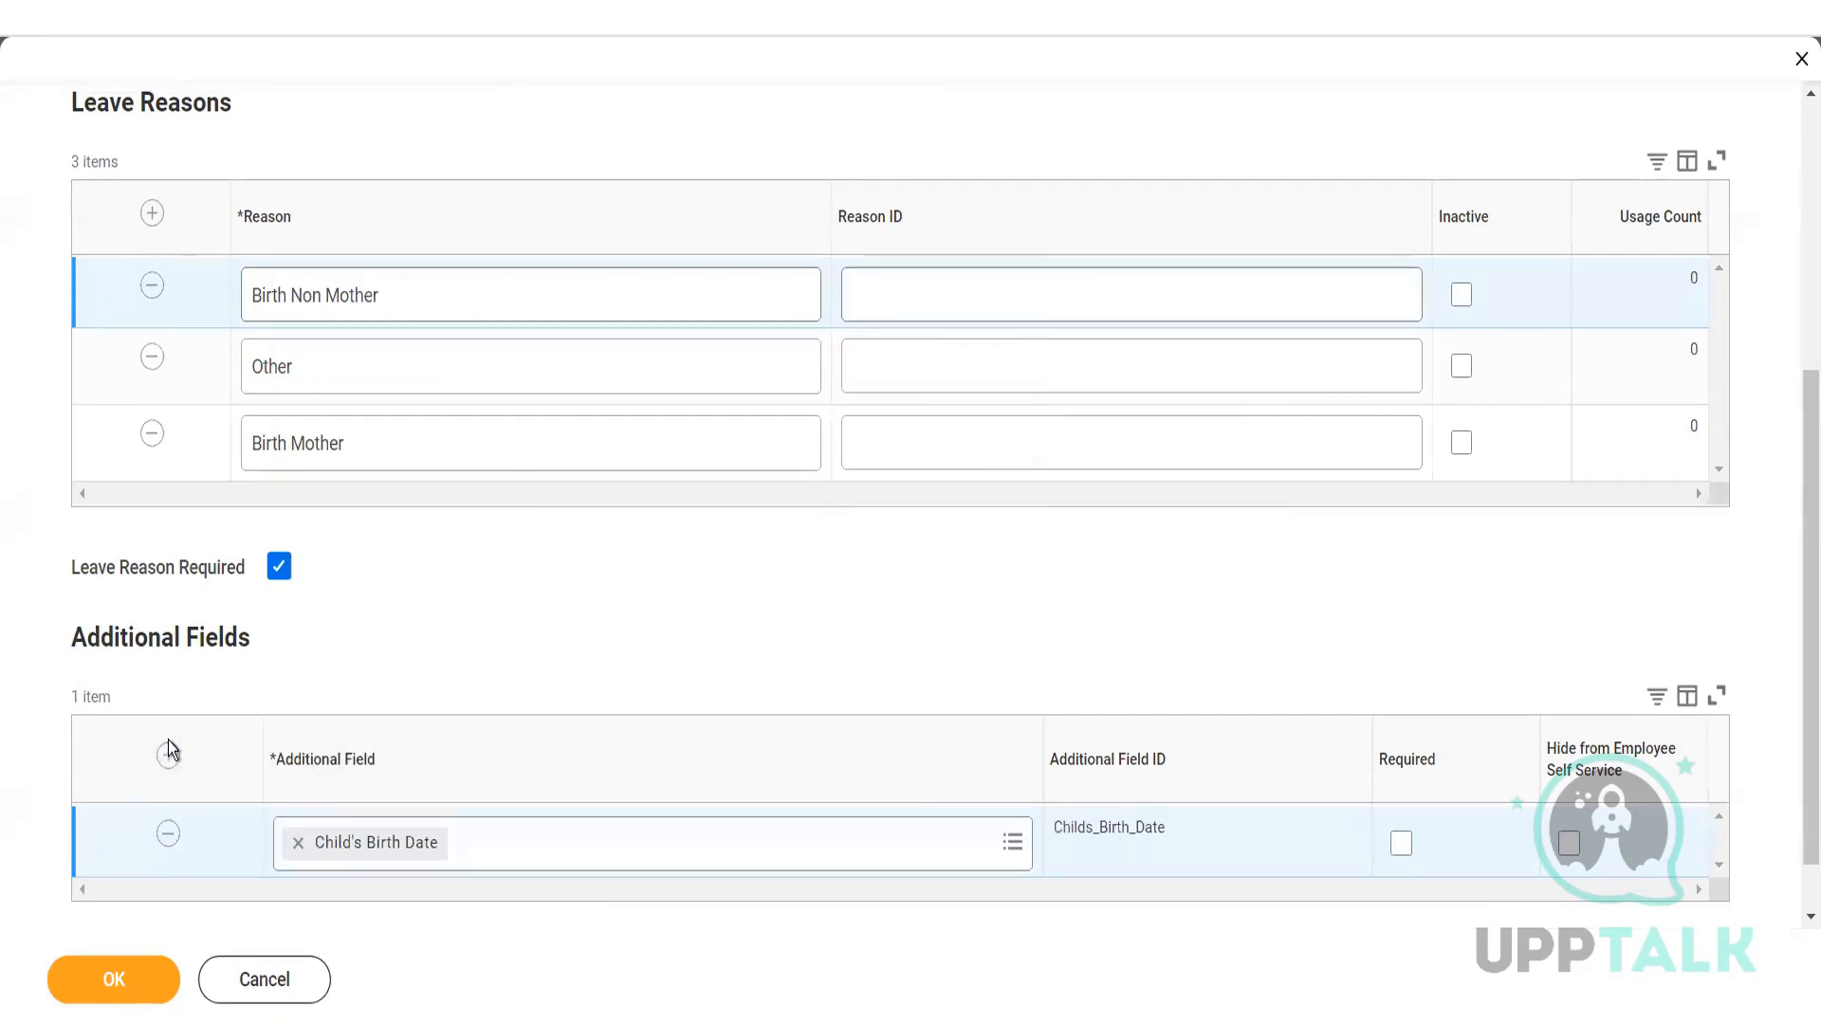
{"action": "left_click", "coordinate": [394, 845]}
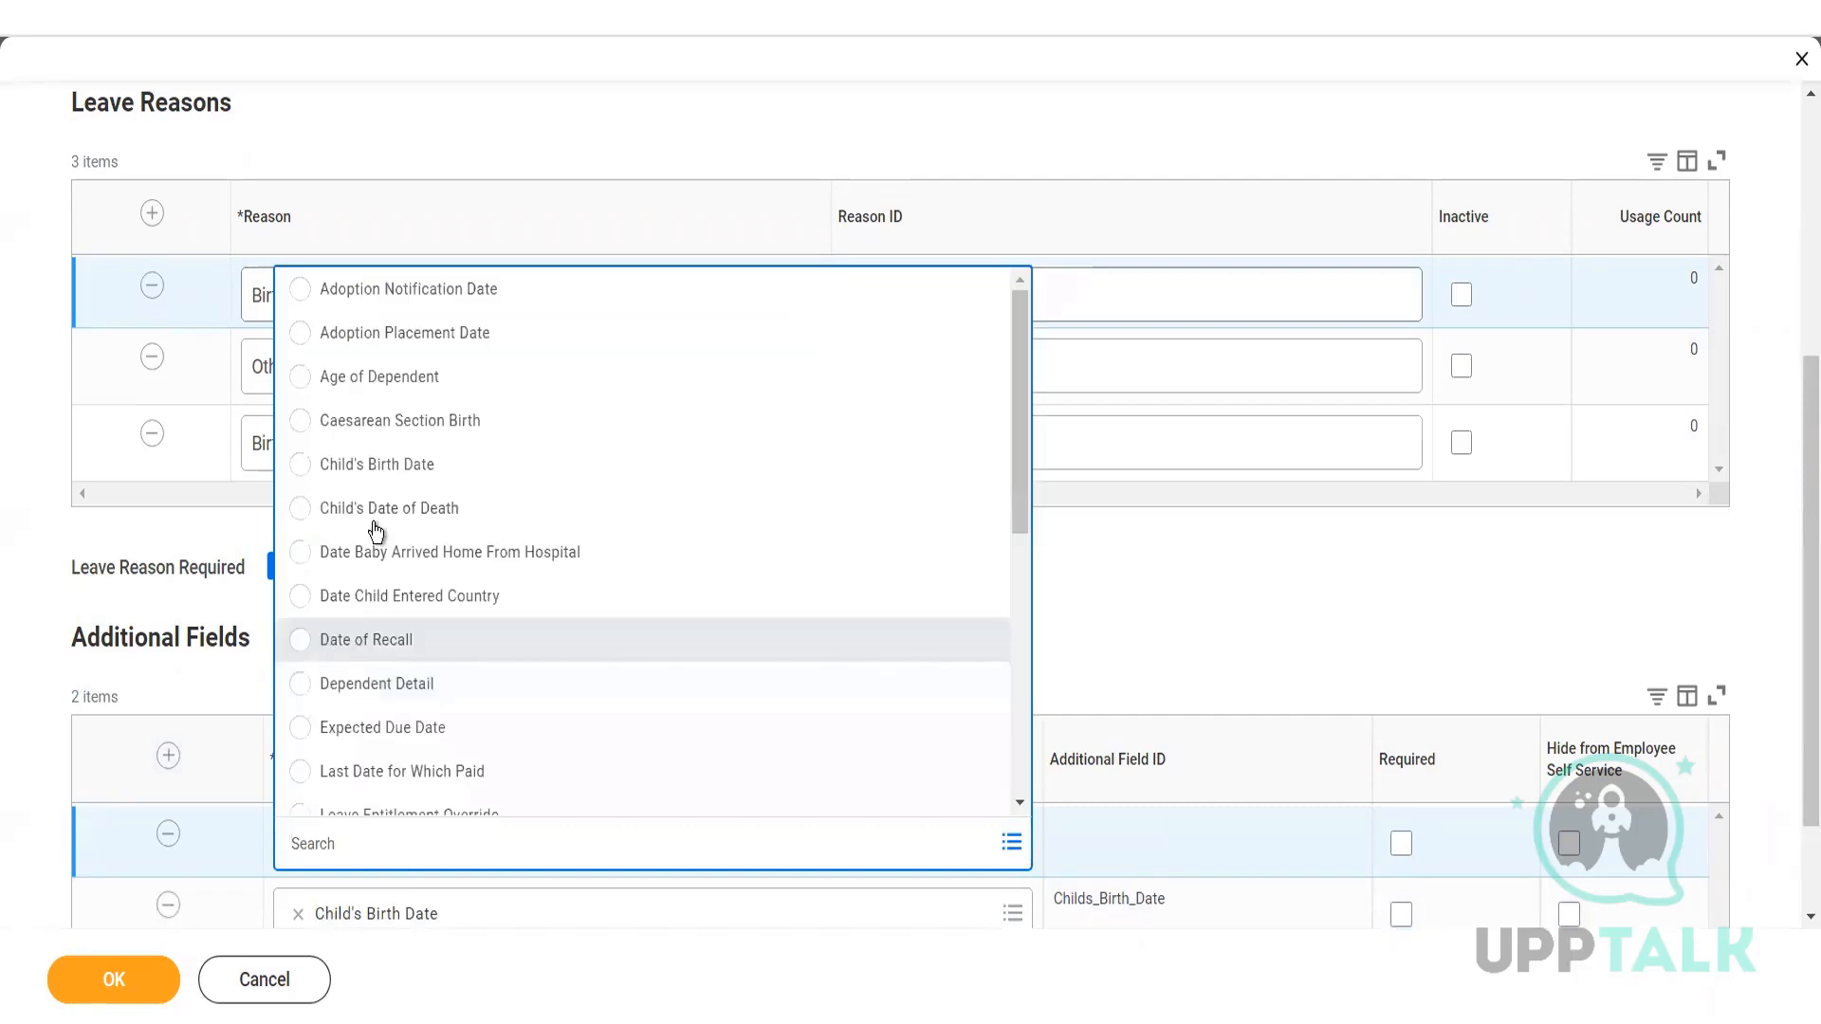
{"action": "left_click", "coordinate": [378, 728]}
- Add Adoption Placement Date as another additional field, leaving it optional and visible in employee self service
{"action": "left_click", "coordinate": [160, 754]}
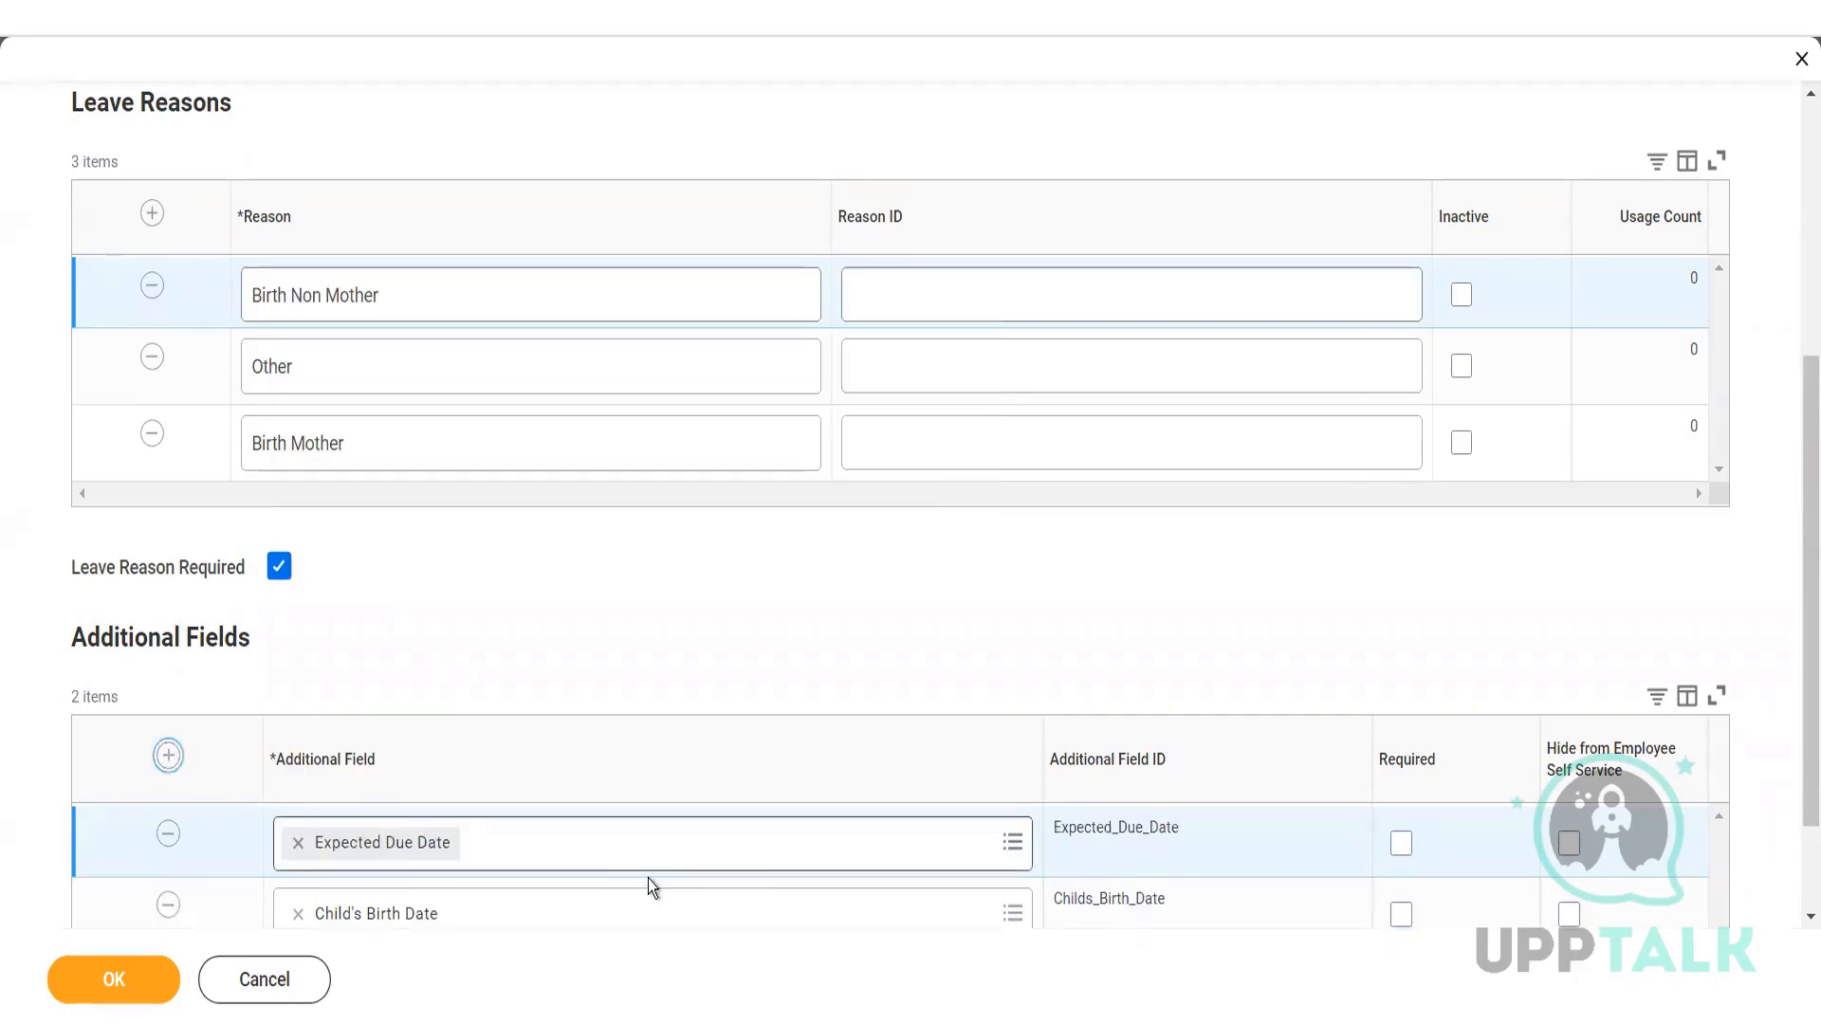
{"action": "left_click", "coordinate": [565, 842]}
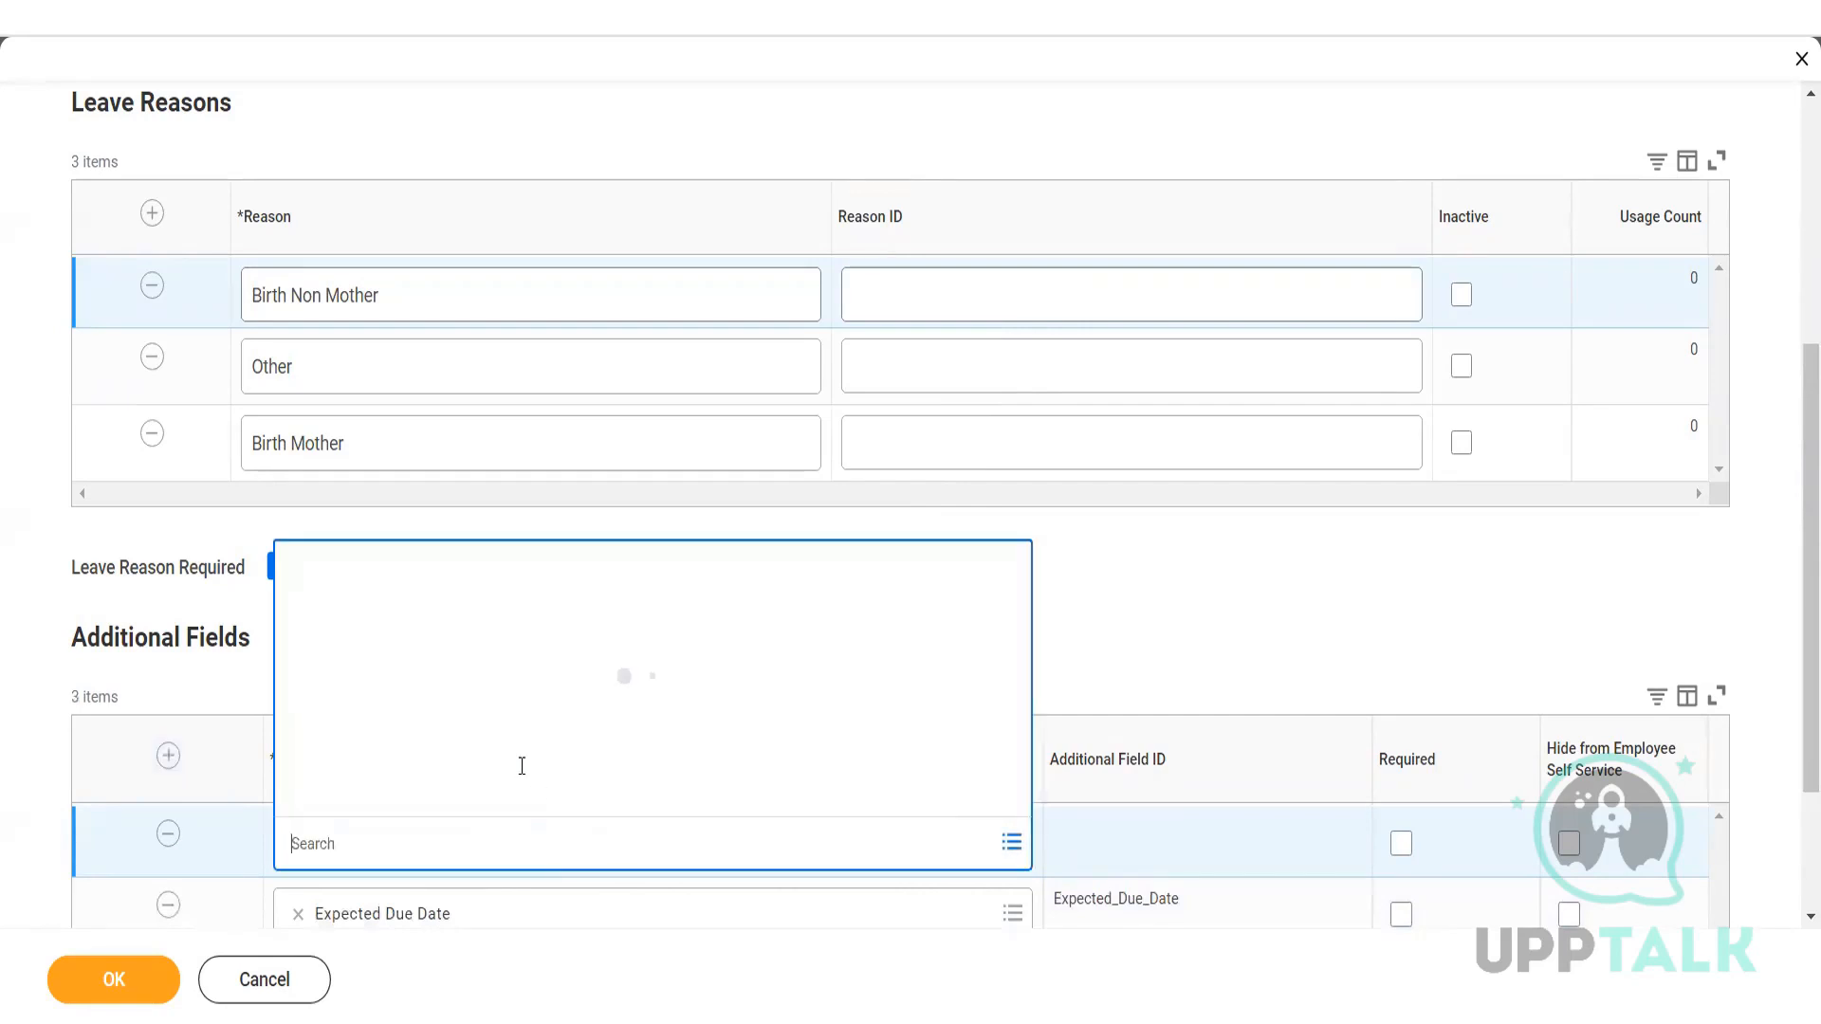
{"action": "scroll", "coordinate": [420, 574], "scroll_direction": "down", "scroll_amount": 7}
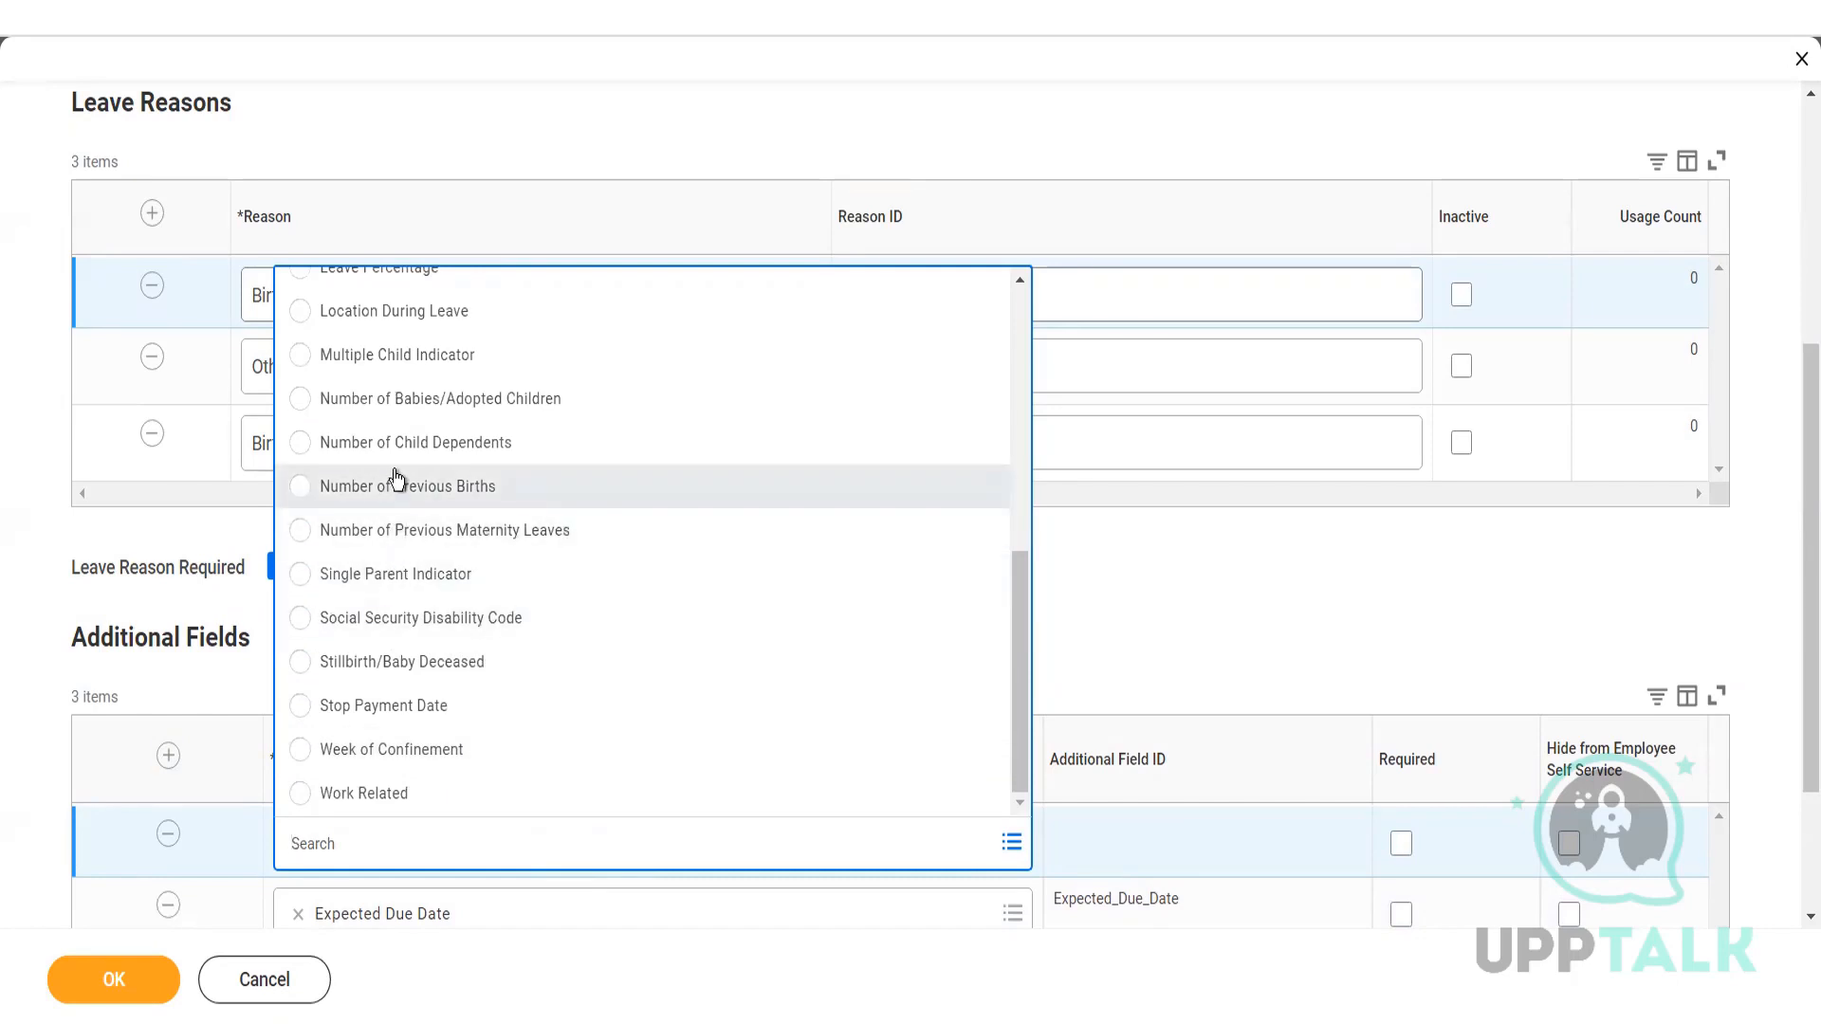
{"action": "scroll", "coordinate": [398, 366], "scroll_direction": "up", "scroll_amount": 7}
{"action": "left_click", "coordinate": [424, 331]}
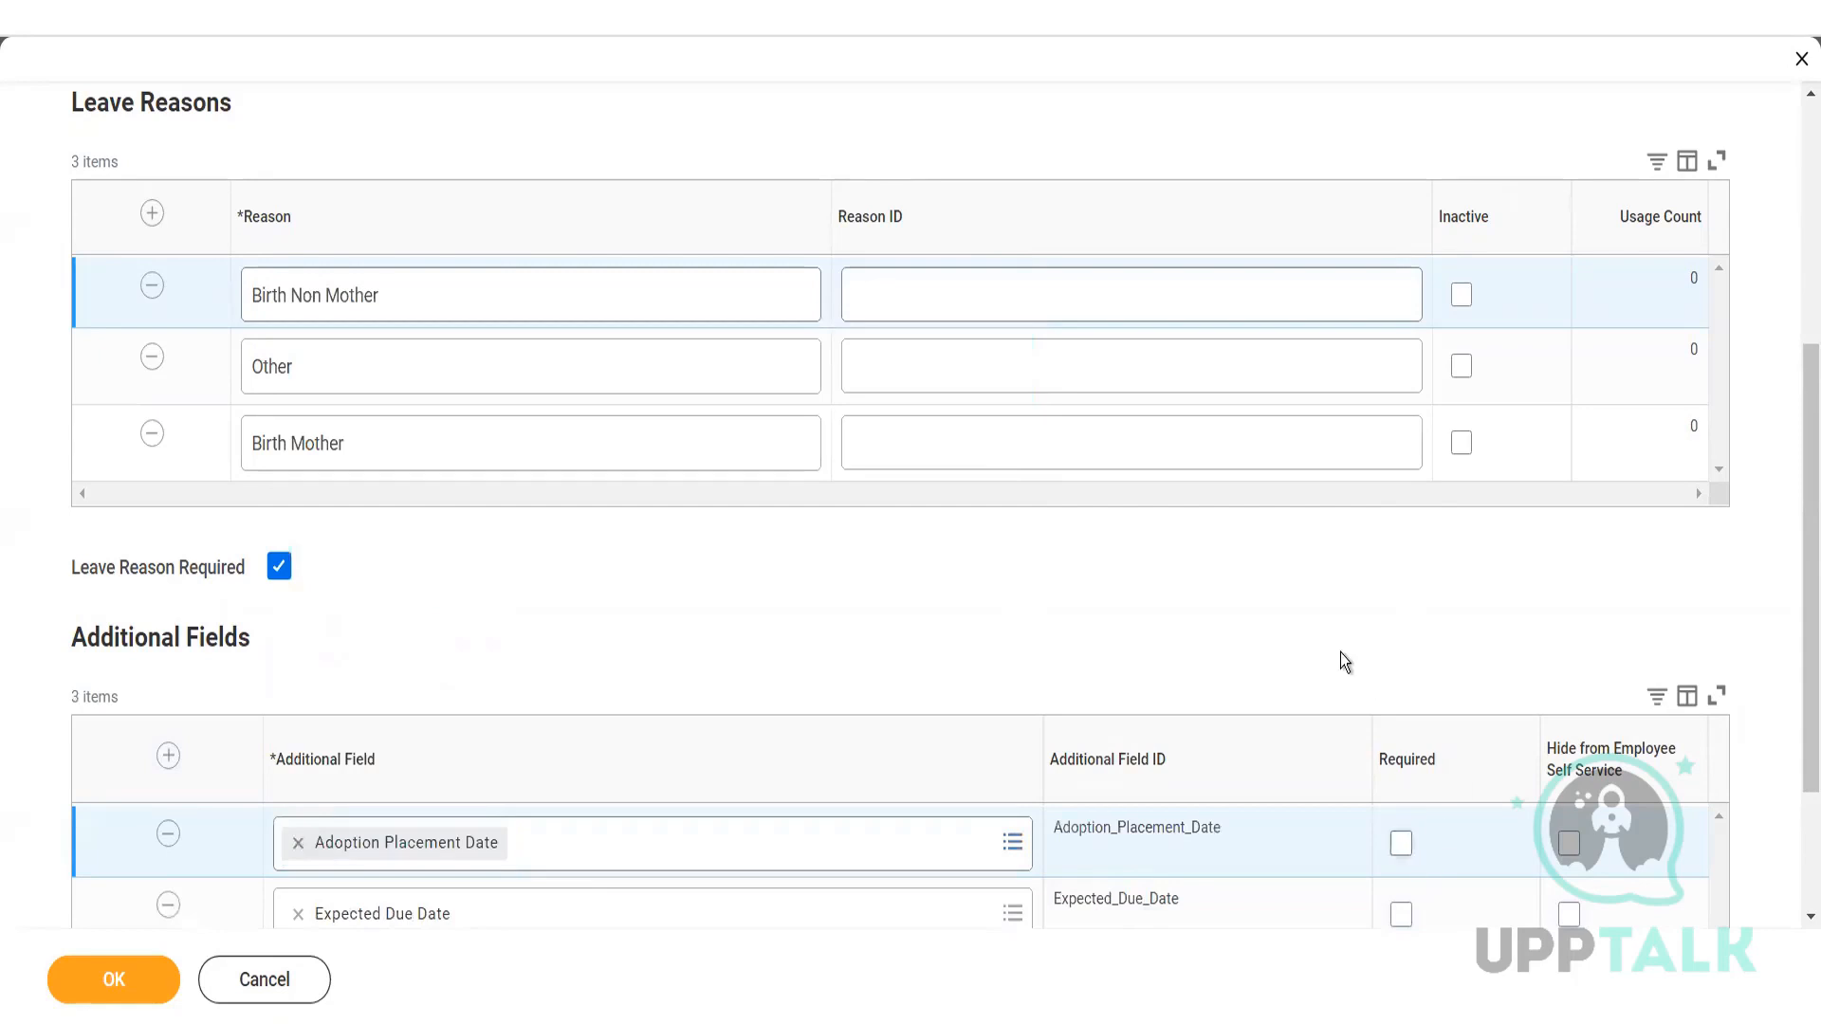
{"action": "scroll", "coordinate": [1340, 652], "scroll_direction": "down", "scroll_amount": 3}
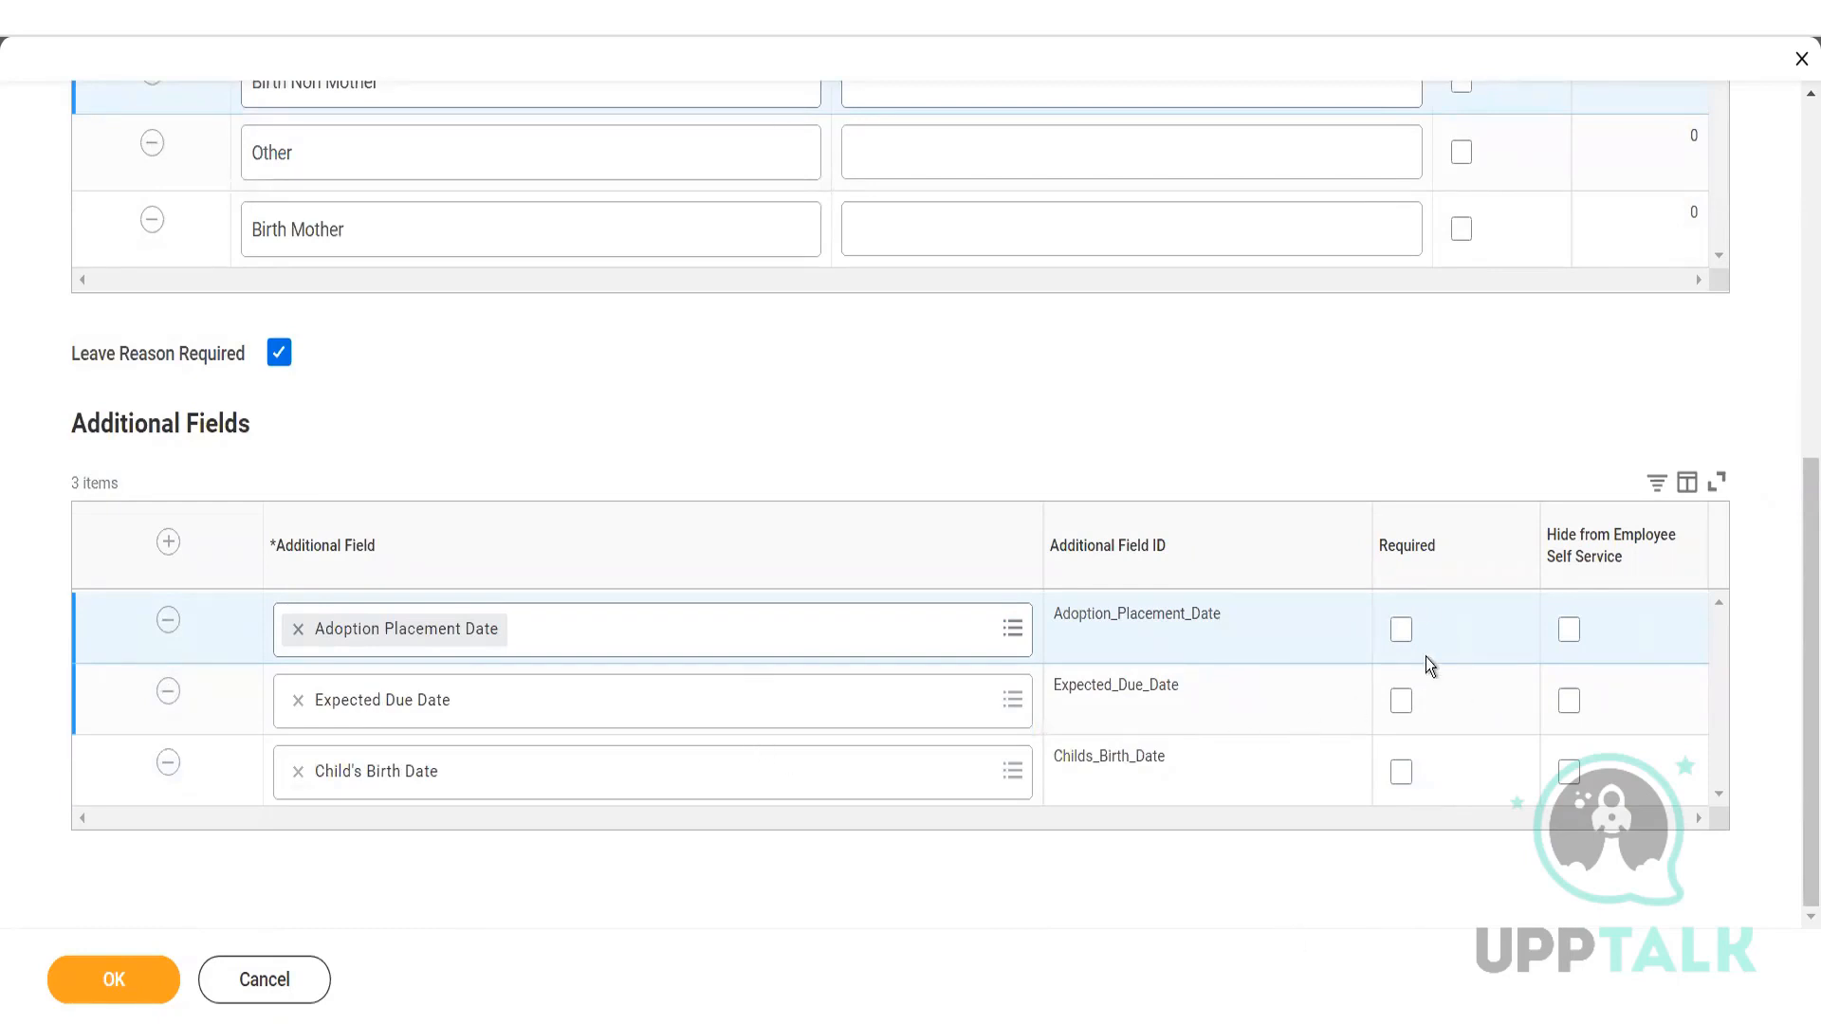
- Compare the validation rule with the leave reasons and additional fields, and save the IND Maternity leave type
{"action": "scroll", "coordinate": [299, 428], "scroll_direction": "up", "scroll_amount": 8}
{"action": "left_click", "coordinate": [299, 492]}
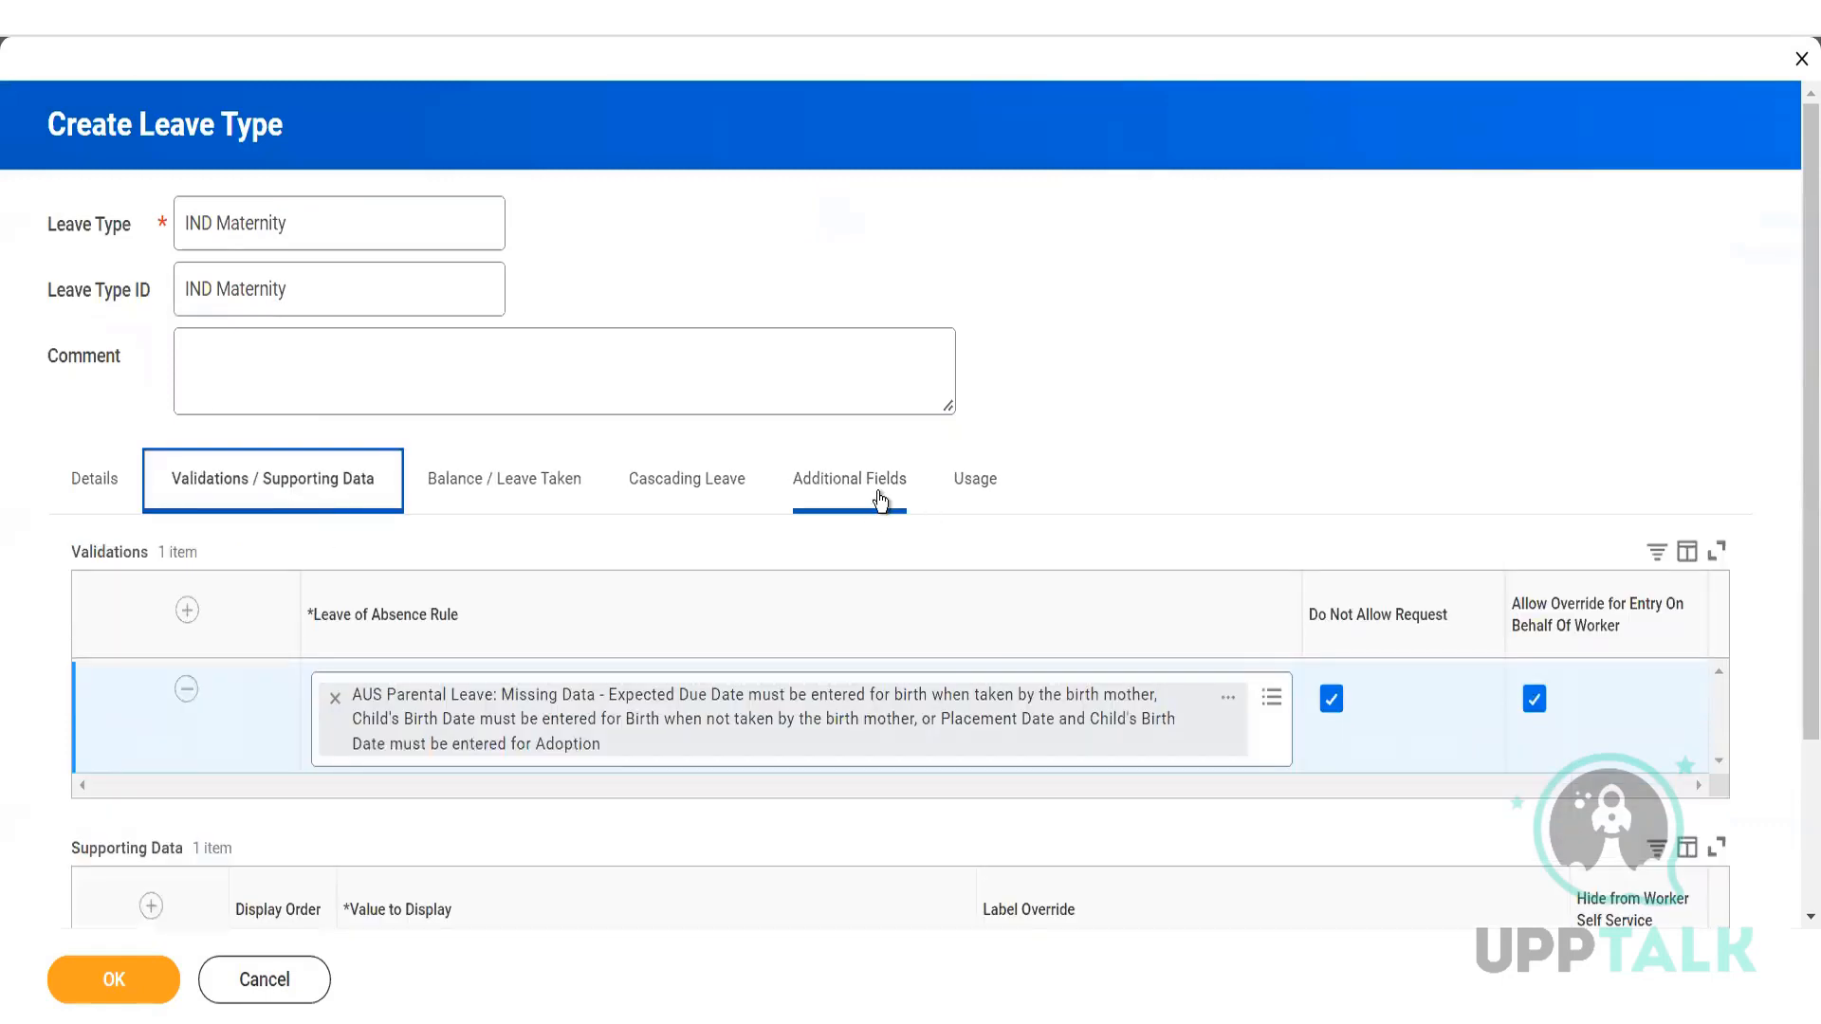
{"action": "left_click", "coordinate": [880, 500]}
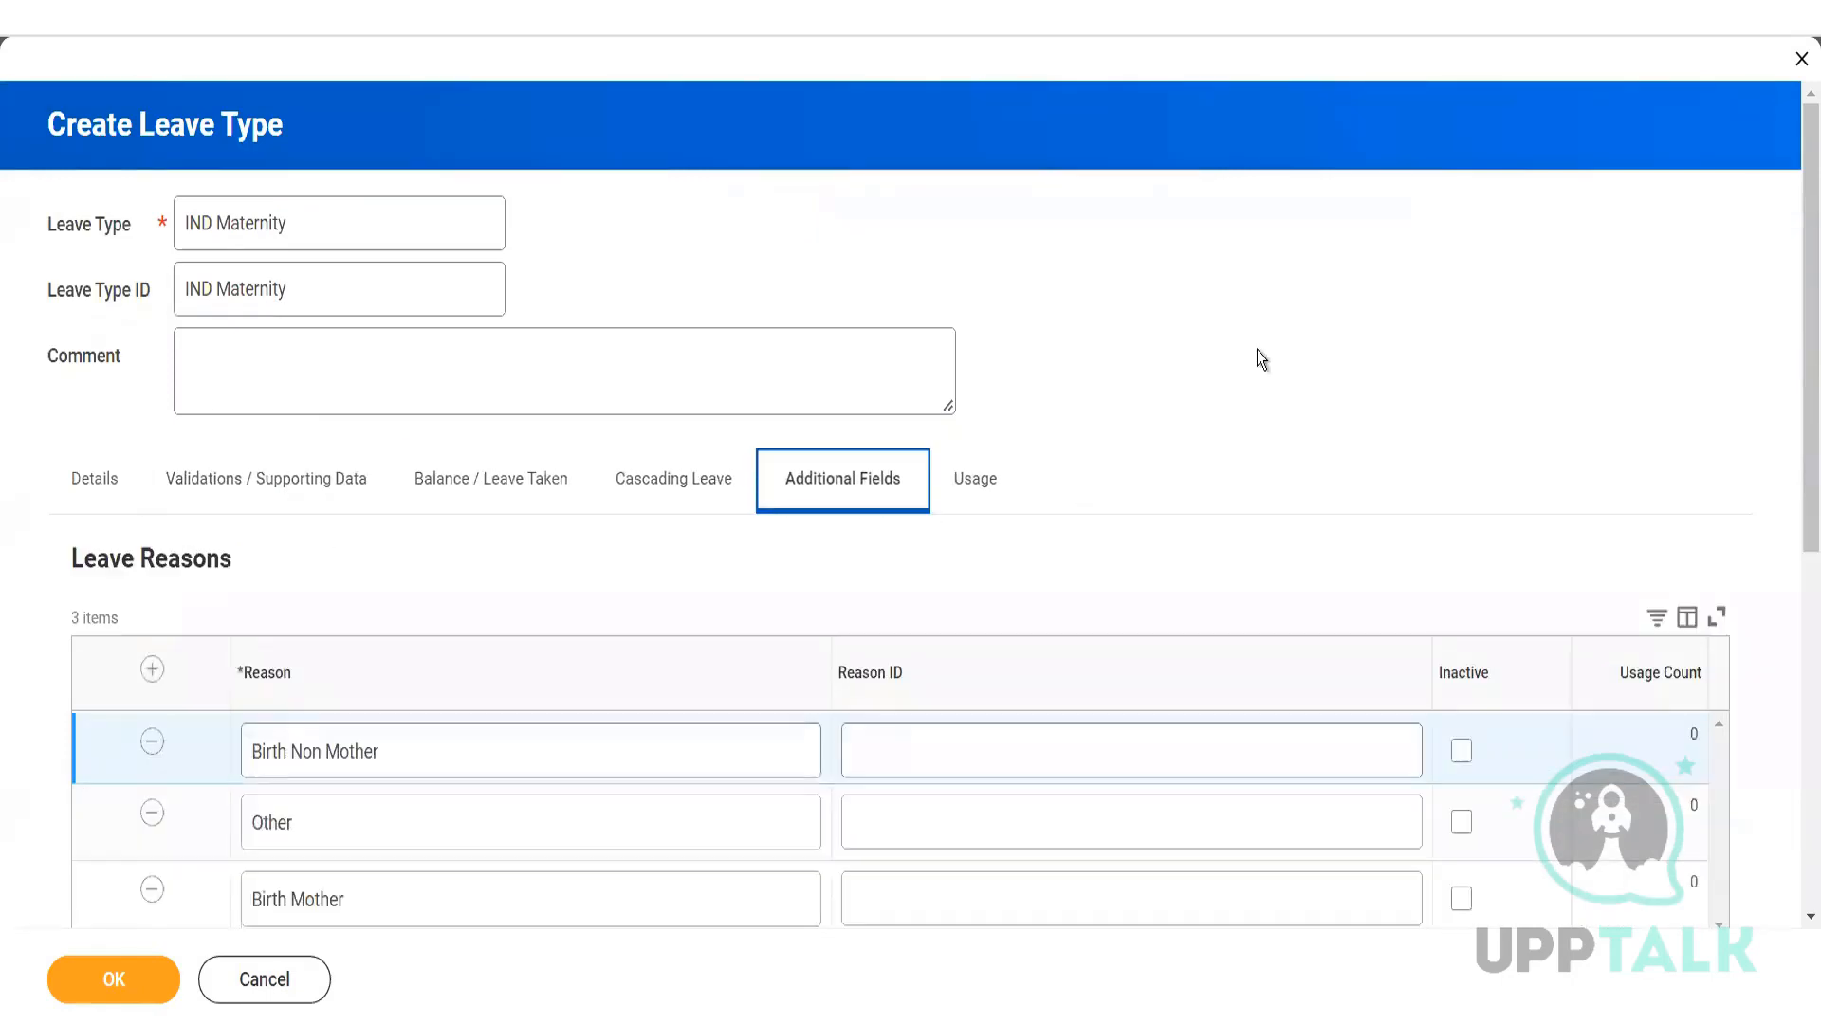
{"action": "scroll", "coordinate": [1499, 675], "scroll_direction": "down", "scroll_amount": 7}
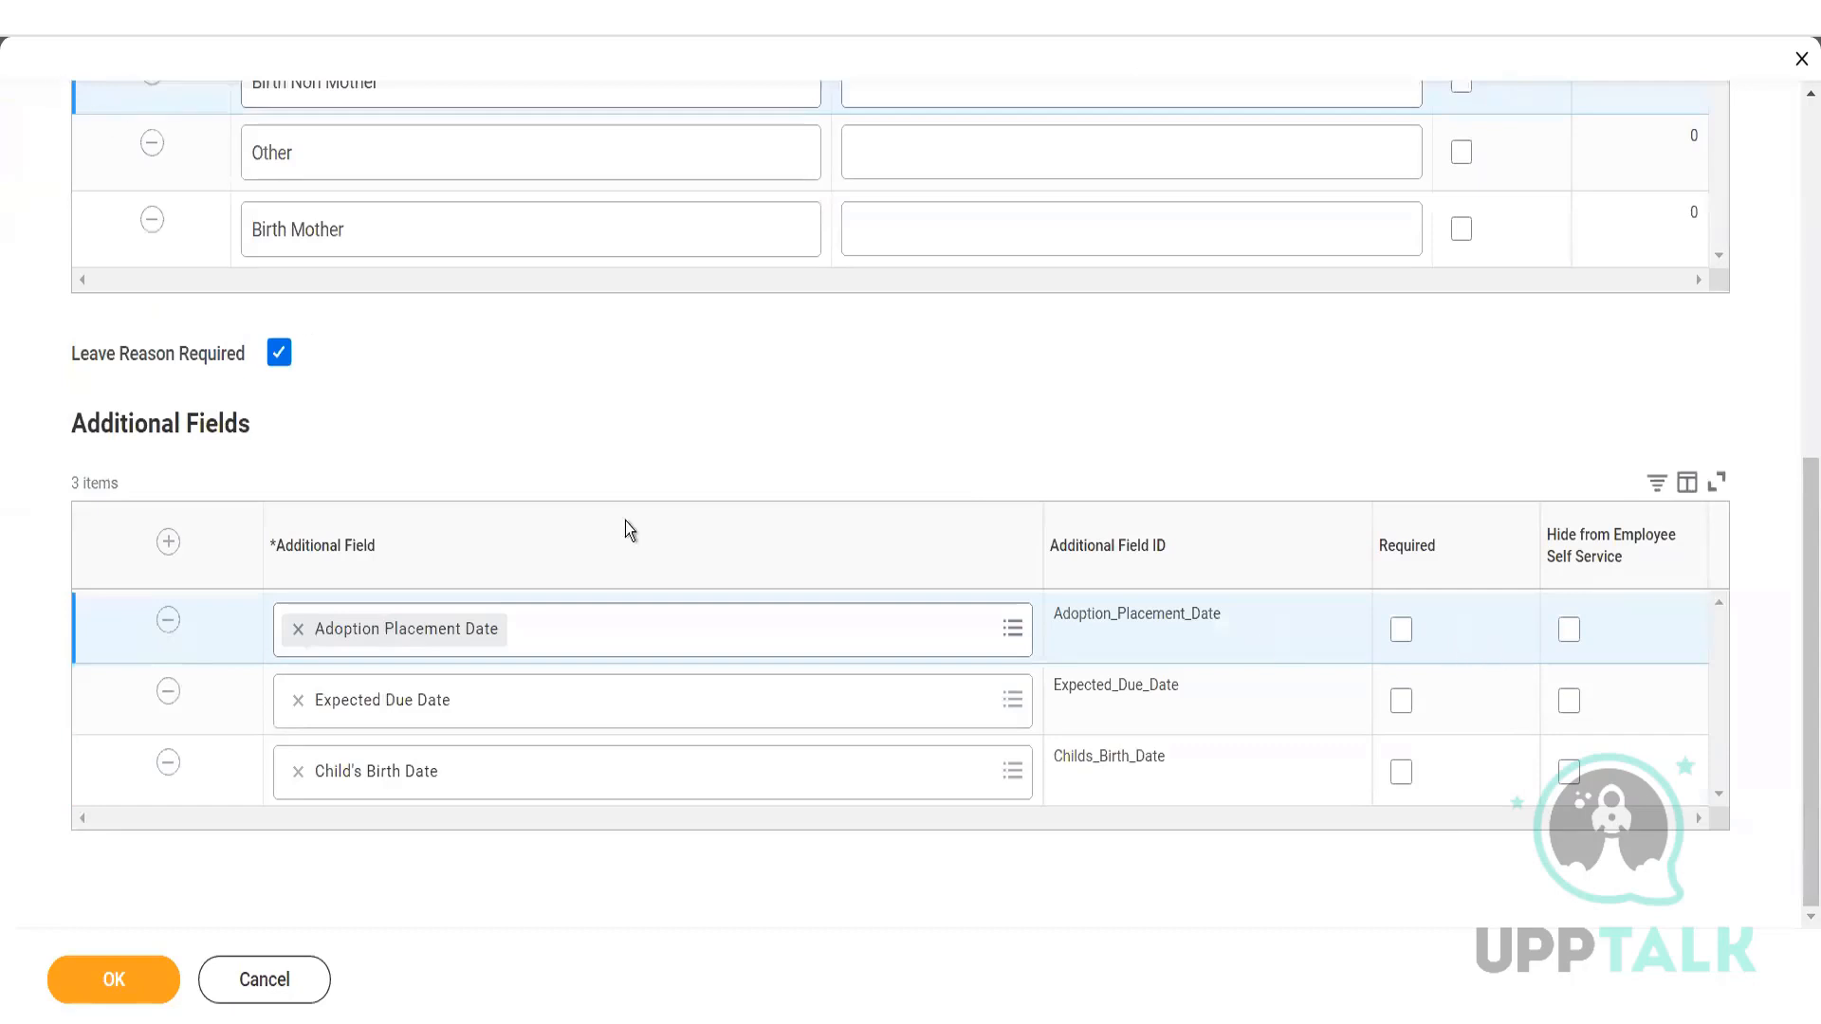
{"action": "scroll", "coordinate": [429, 868], "scroll_direction": "up", "scroll_amount": 7}
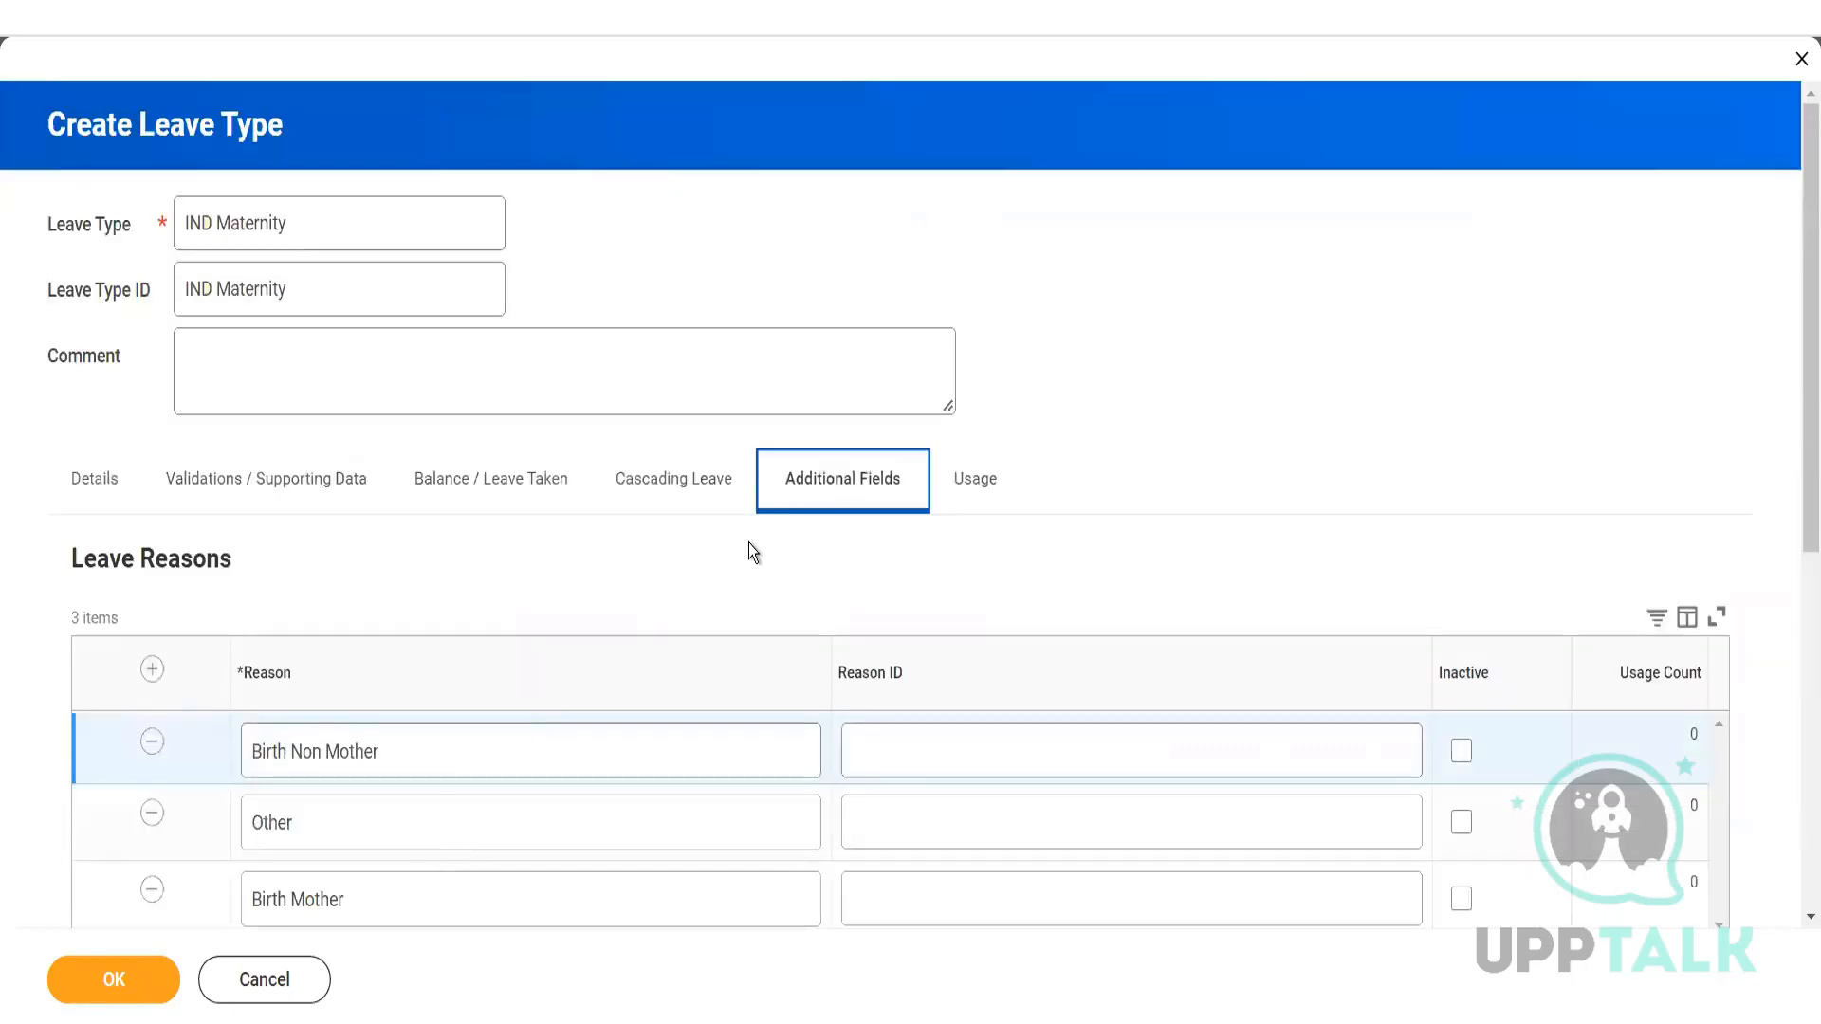
{"action": "scroll", "coordinate": [748, 543], "scroll_direction": "down", "scroll_amount": 5}
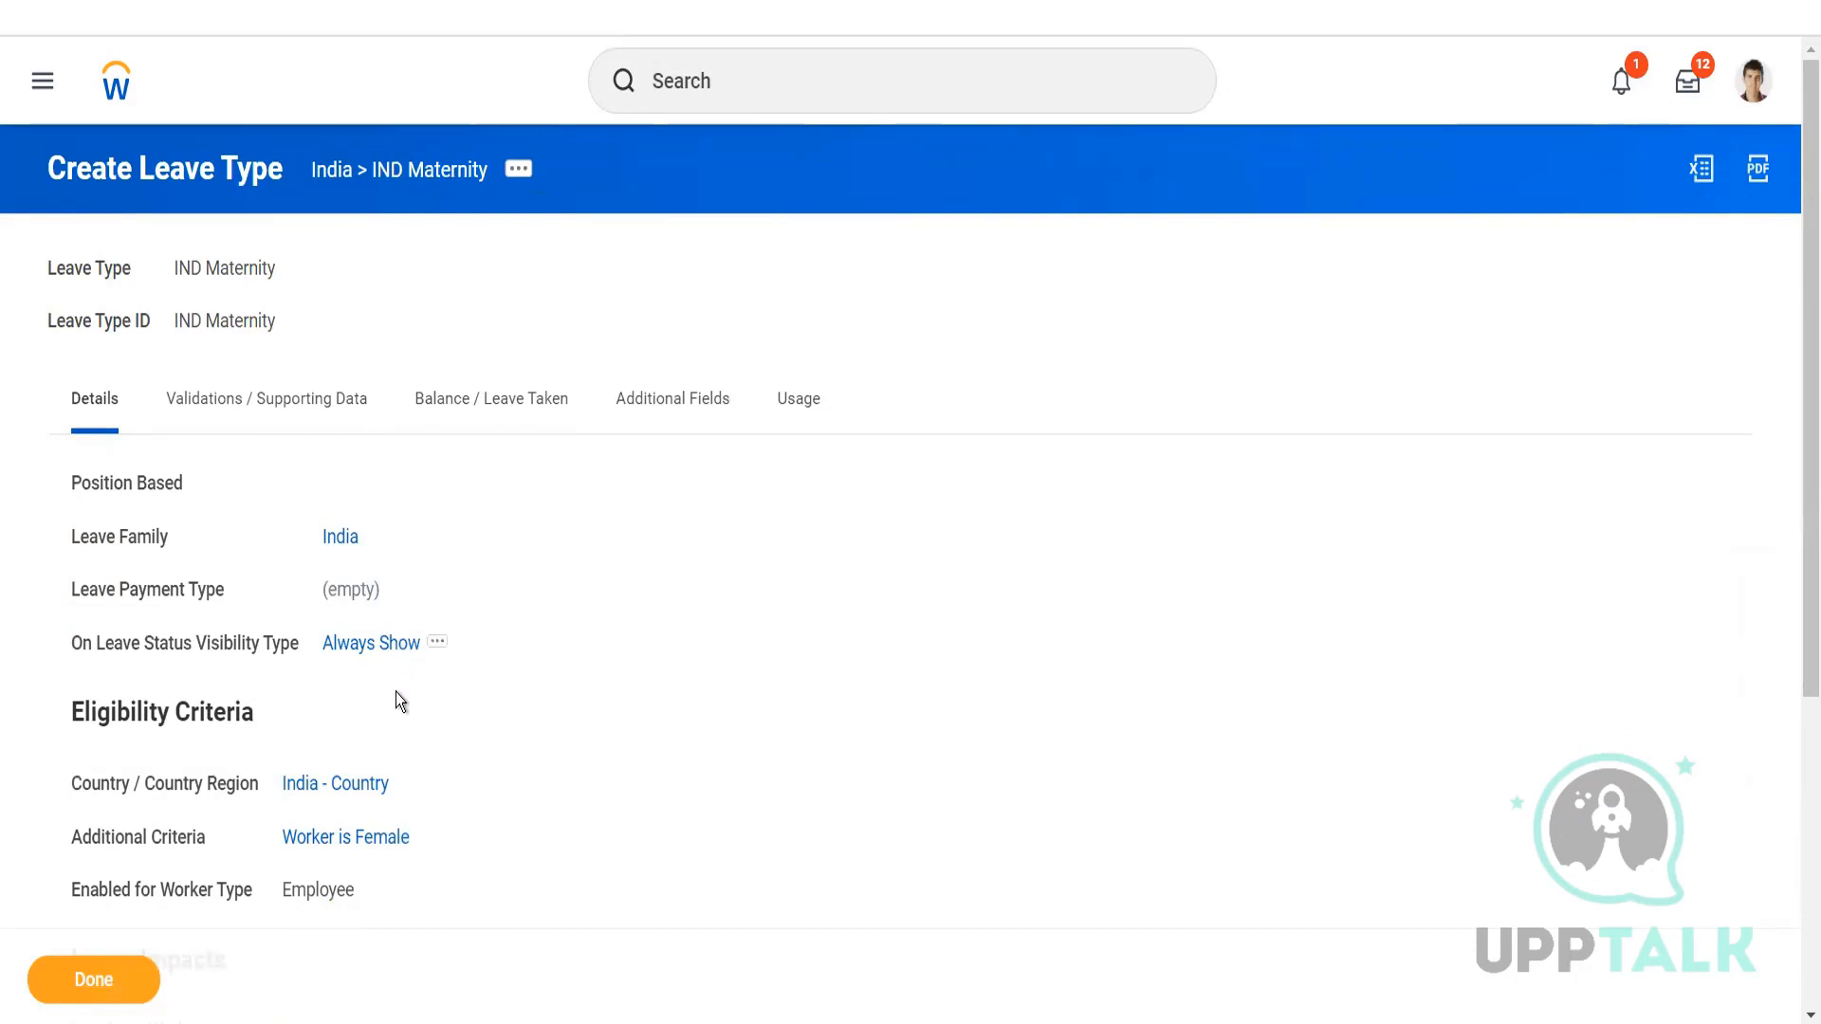
- Review the saved IND Maternity leave type's balance and entitlement settings, usage, leave reasons, additional fields and details
{"action": "left_click", "coordinate": [465, 398]}
{"action": "scroll", "coordinate": [634, 747], "scroll_direction": "down", "scroll_amount": 5}
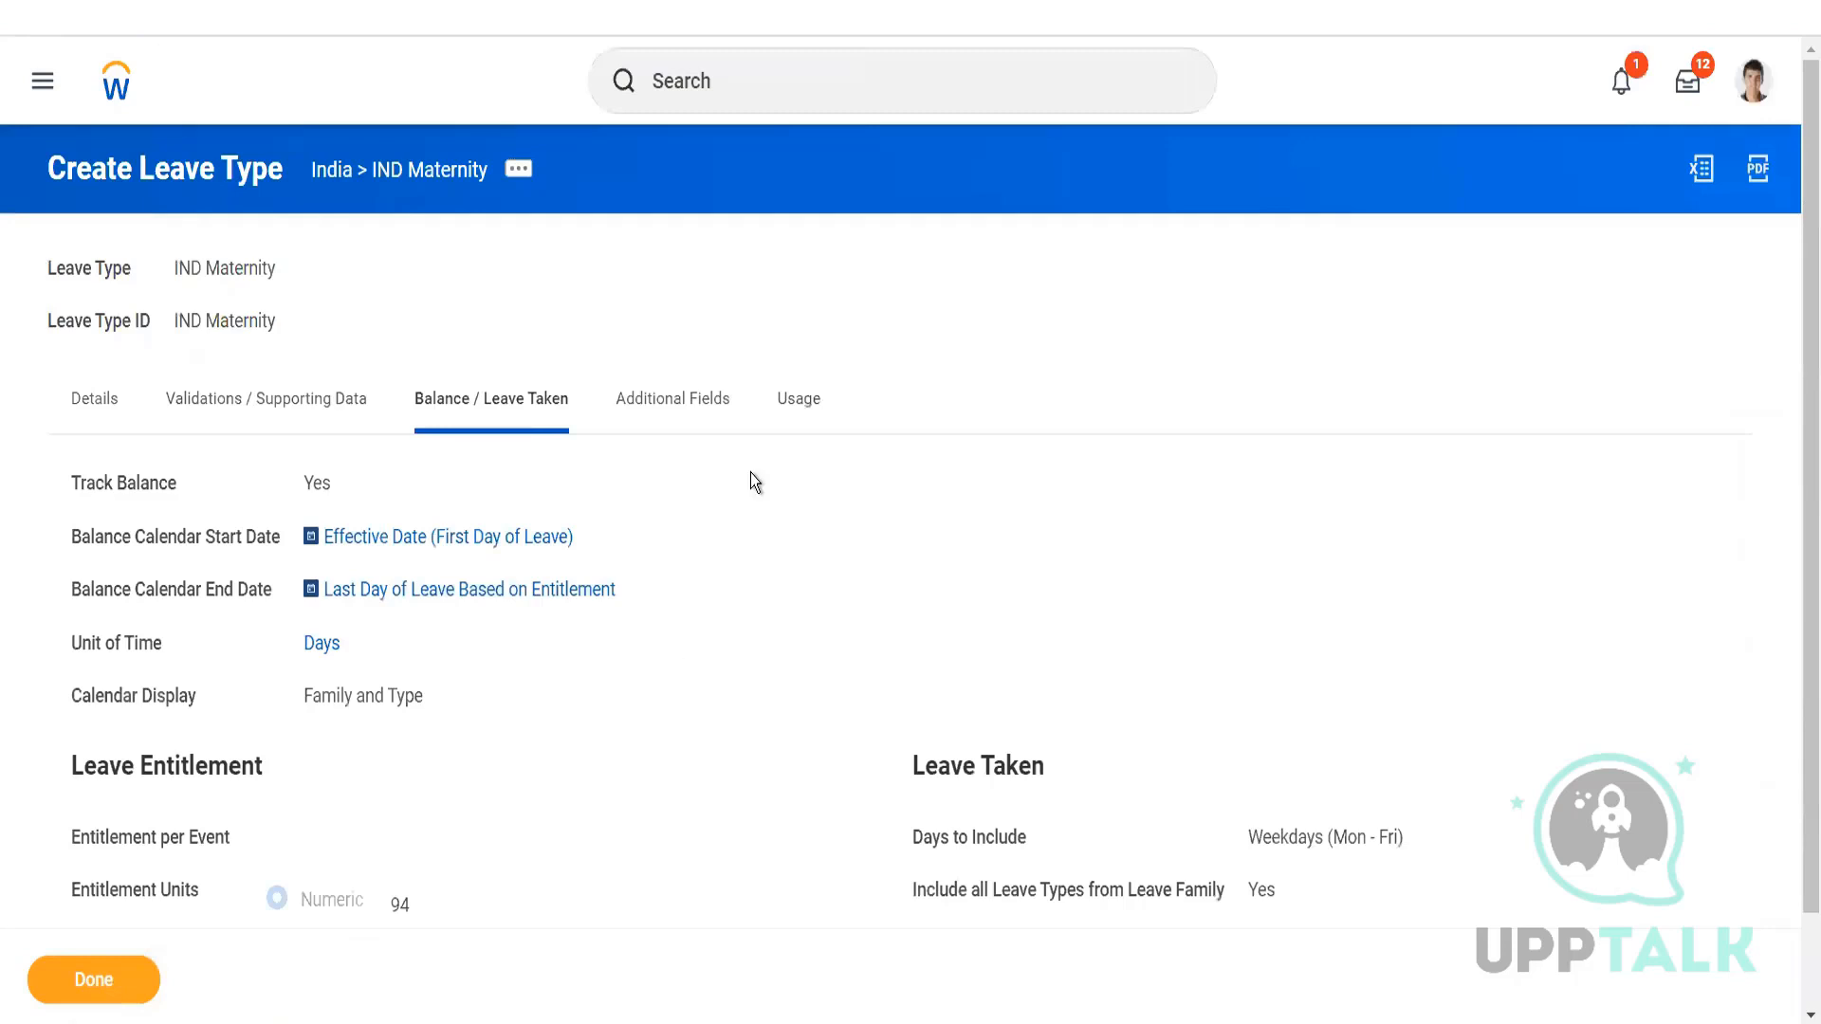
{"action": "left_click", "coordinate": [676, 417]}
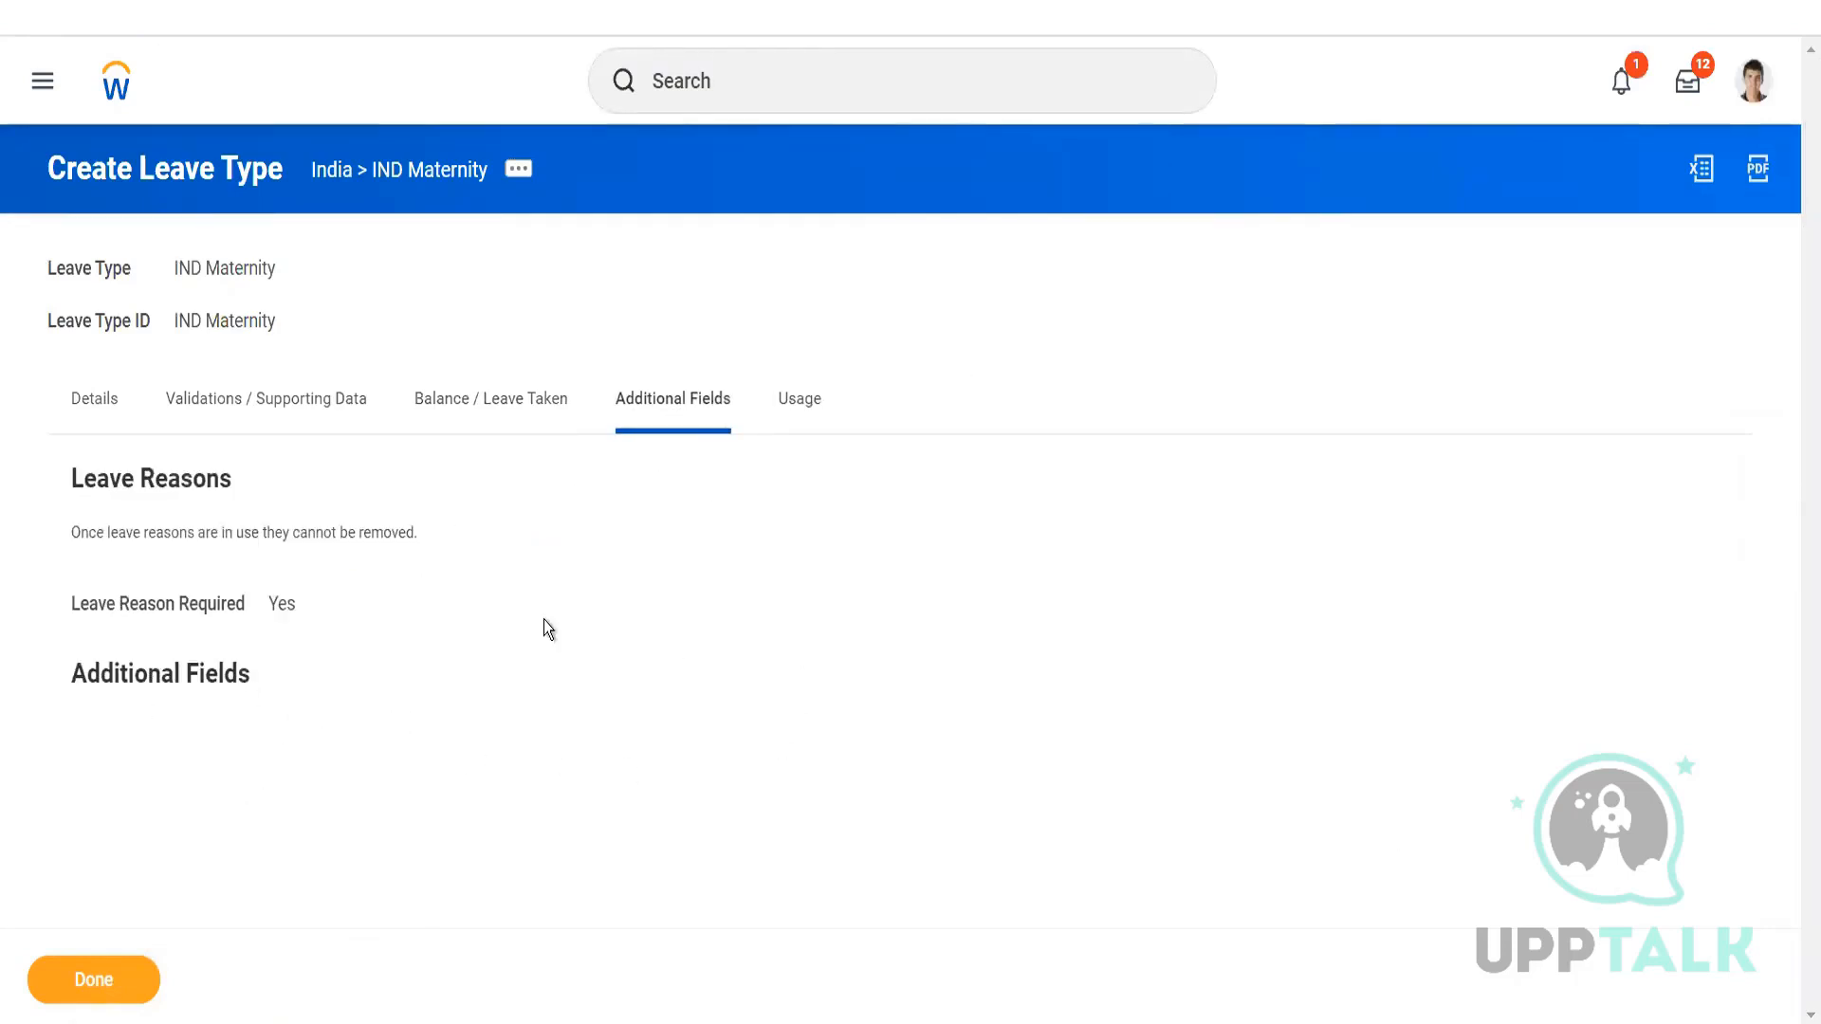
{"action": "left_click", "coordinate": [795, 398]}
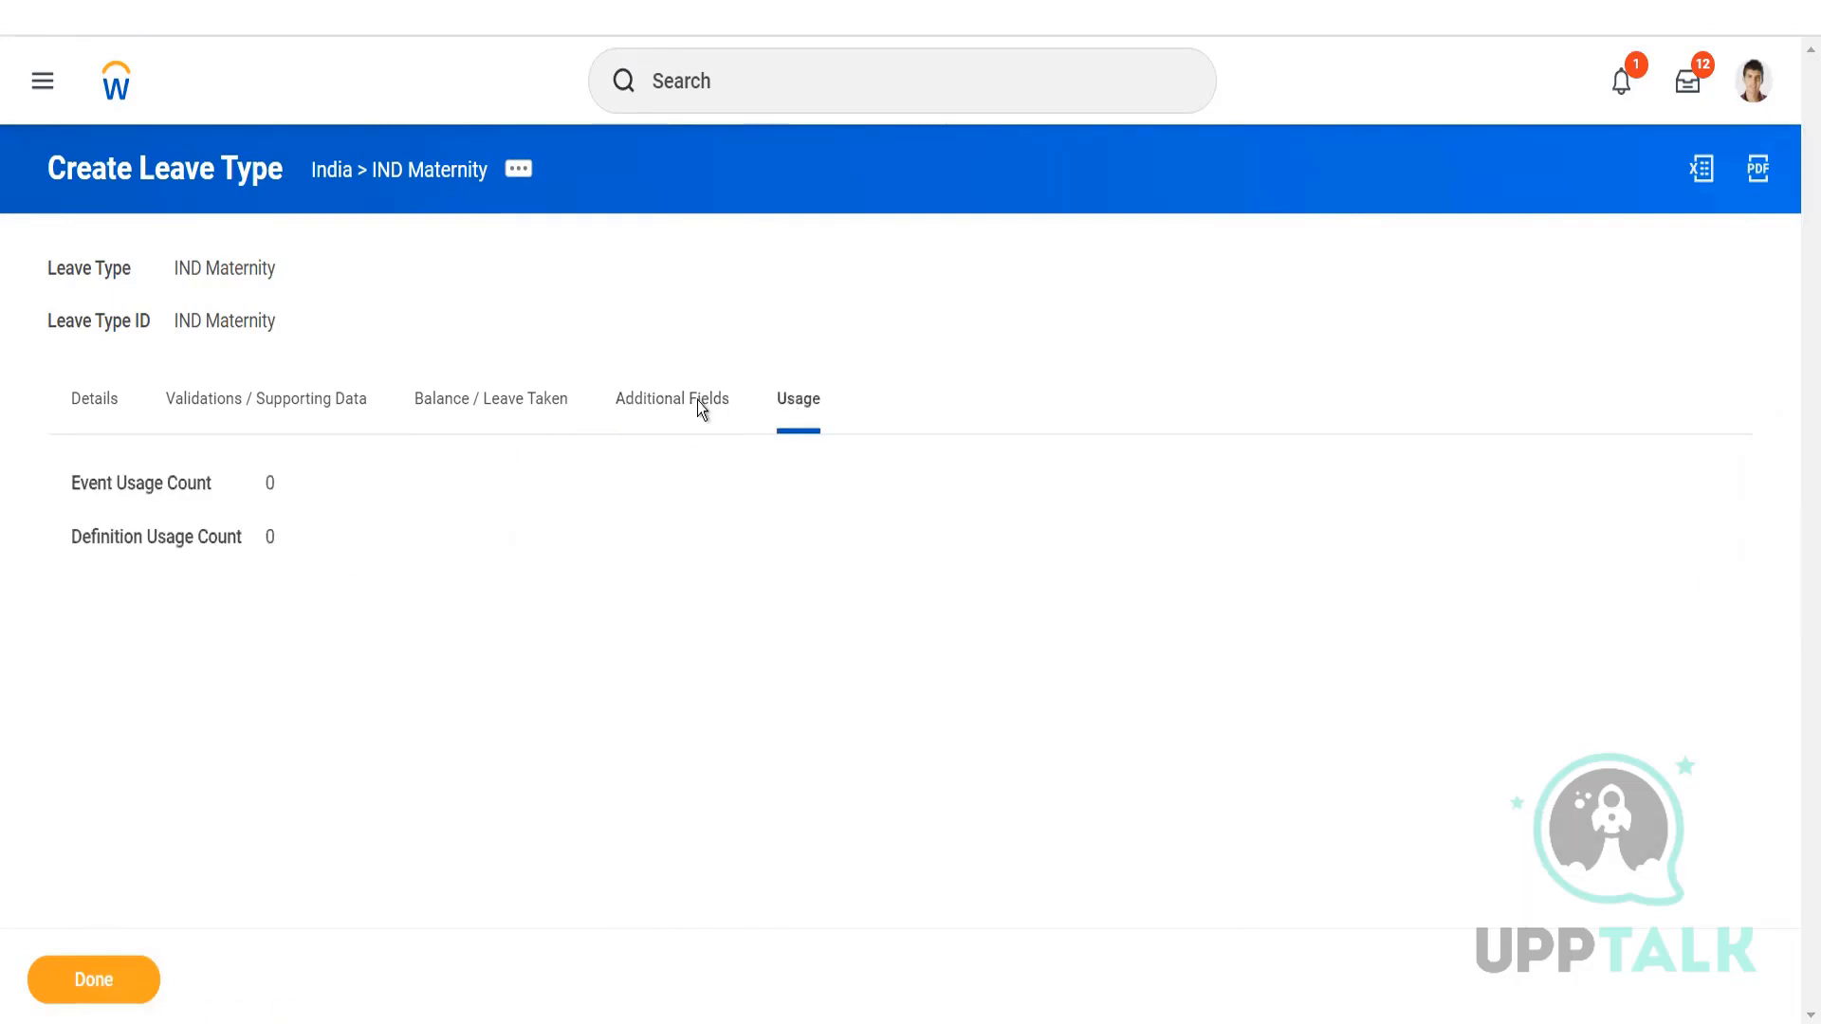
{"action": "left_click", "coordinate": [681, 428]}
{"action": "scroll", "coordinate": [342, 679], "scroll_direction": "down", "scroll_amount": 5}
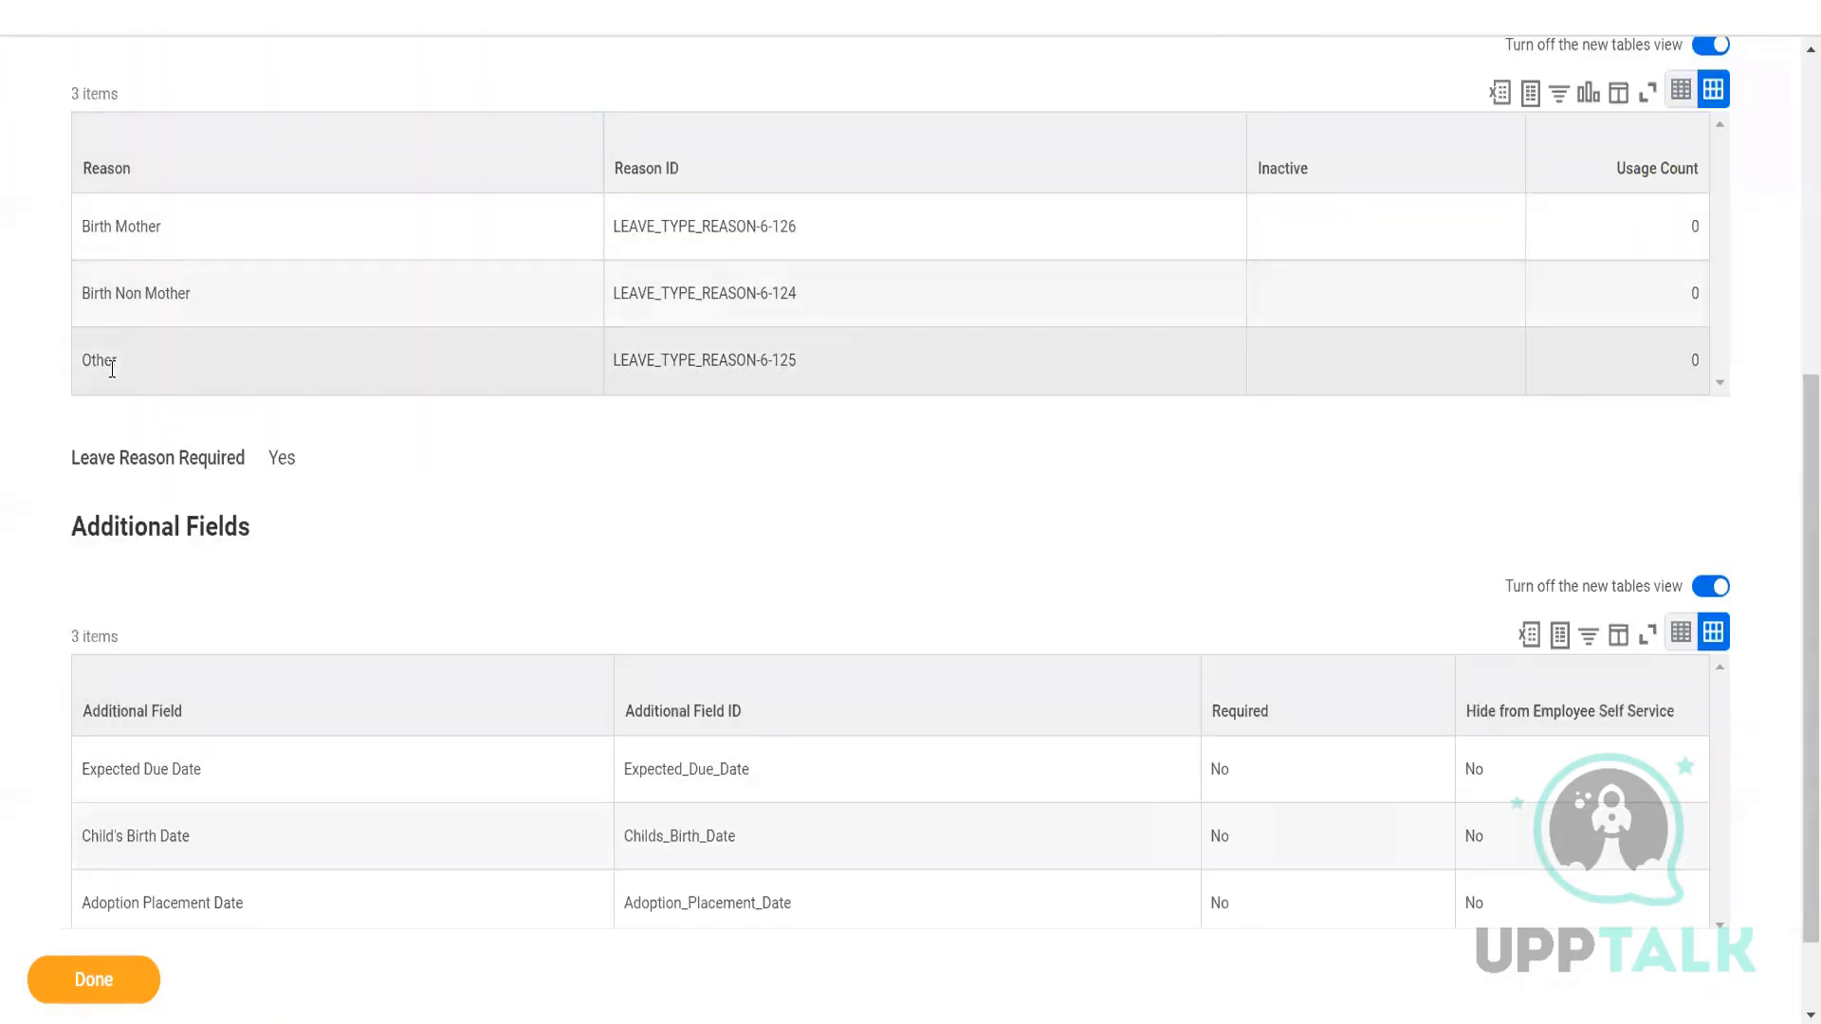
{"action": "scroll", "coordinate": [124, 778], "scroll_direction": "down", "scroll_amount": 1}
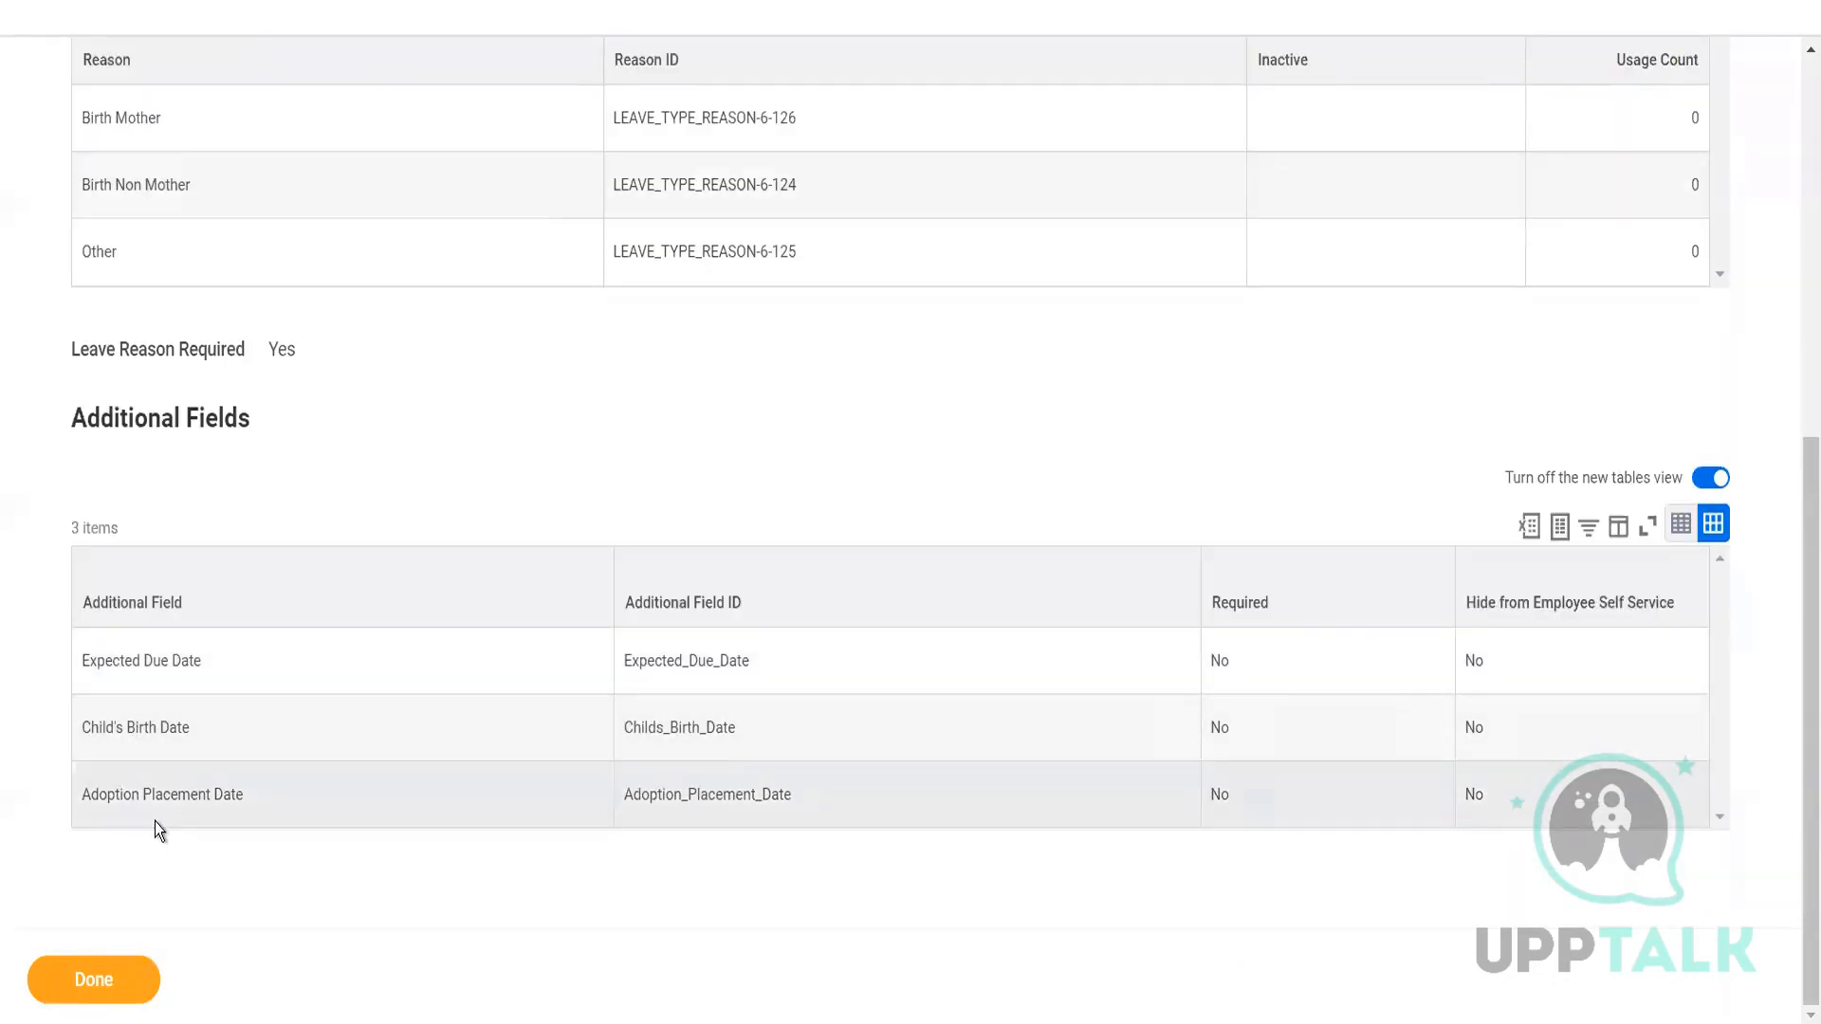
{"action": "scroll", "coordinate": [345, 284], "scroll_direction": "up", "scroll_amount": 6}
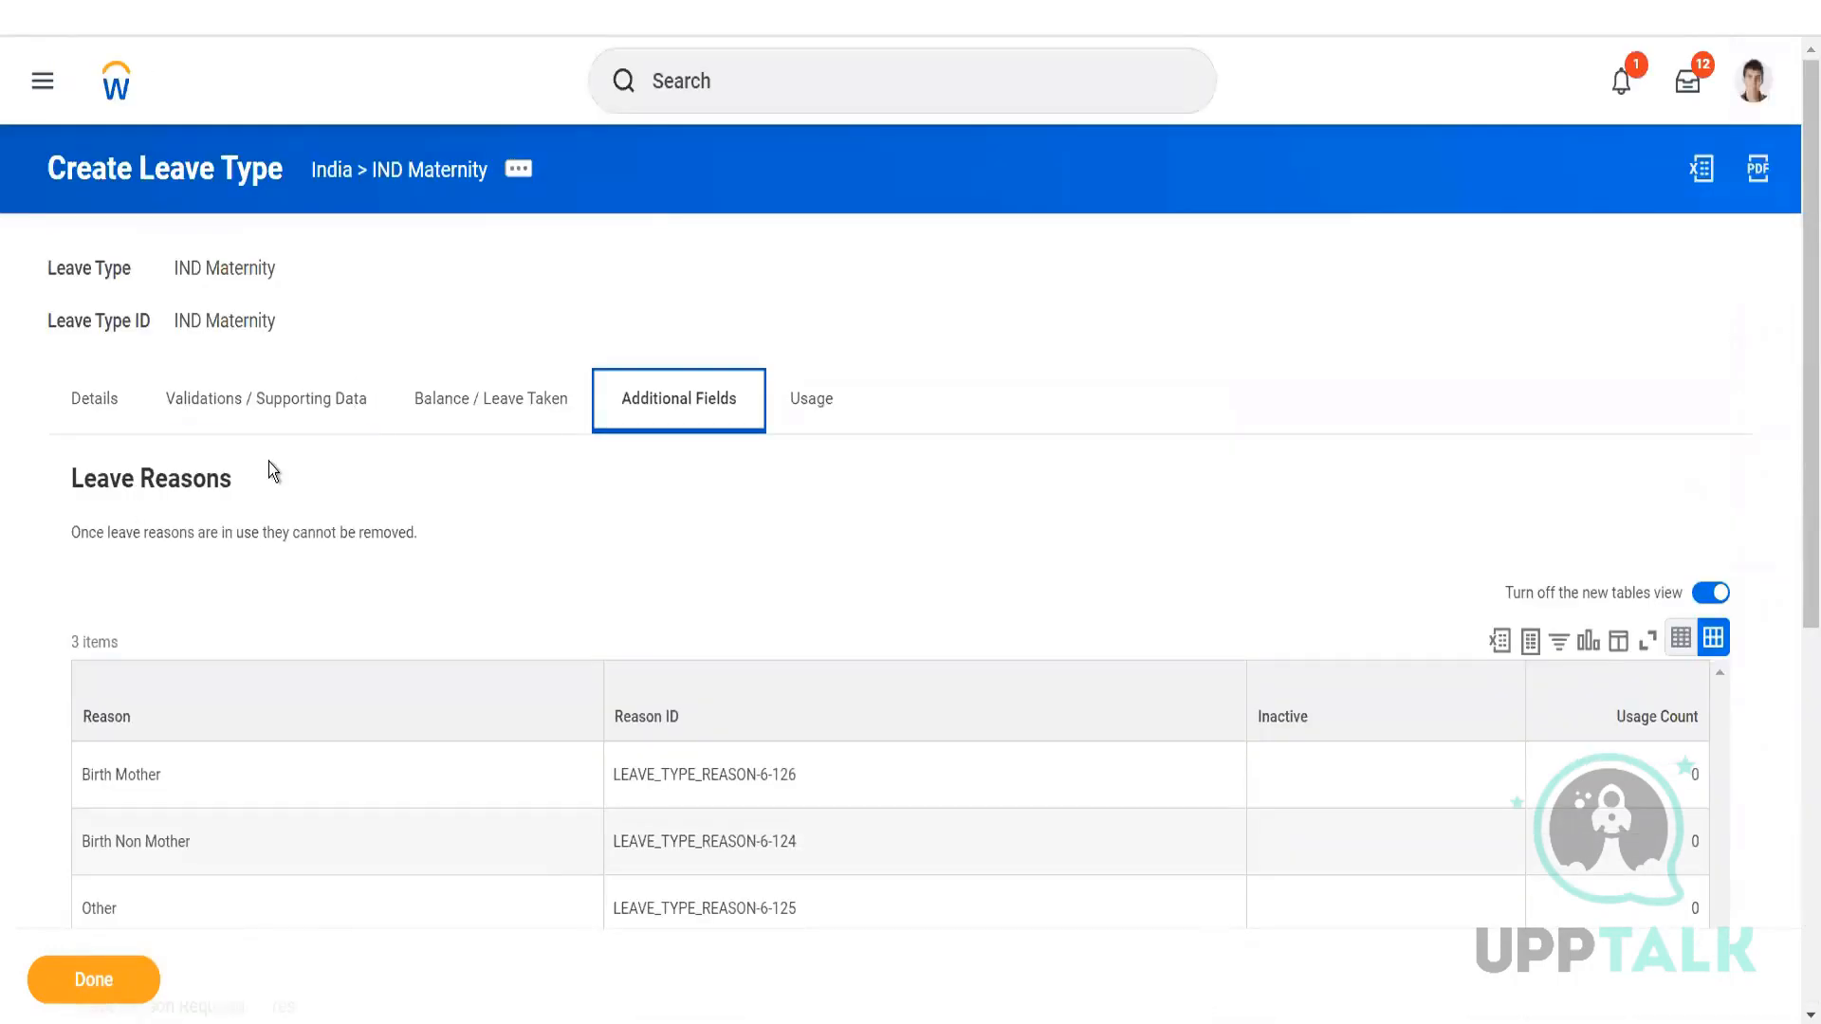
{"action": "left_click", "coordinate": [89, 407]}
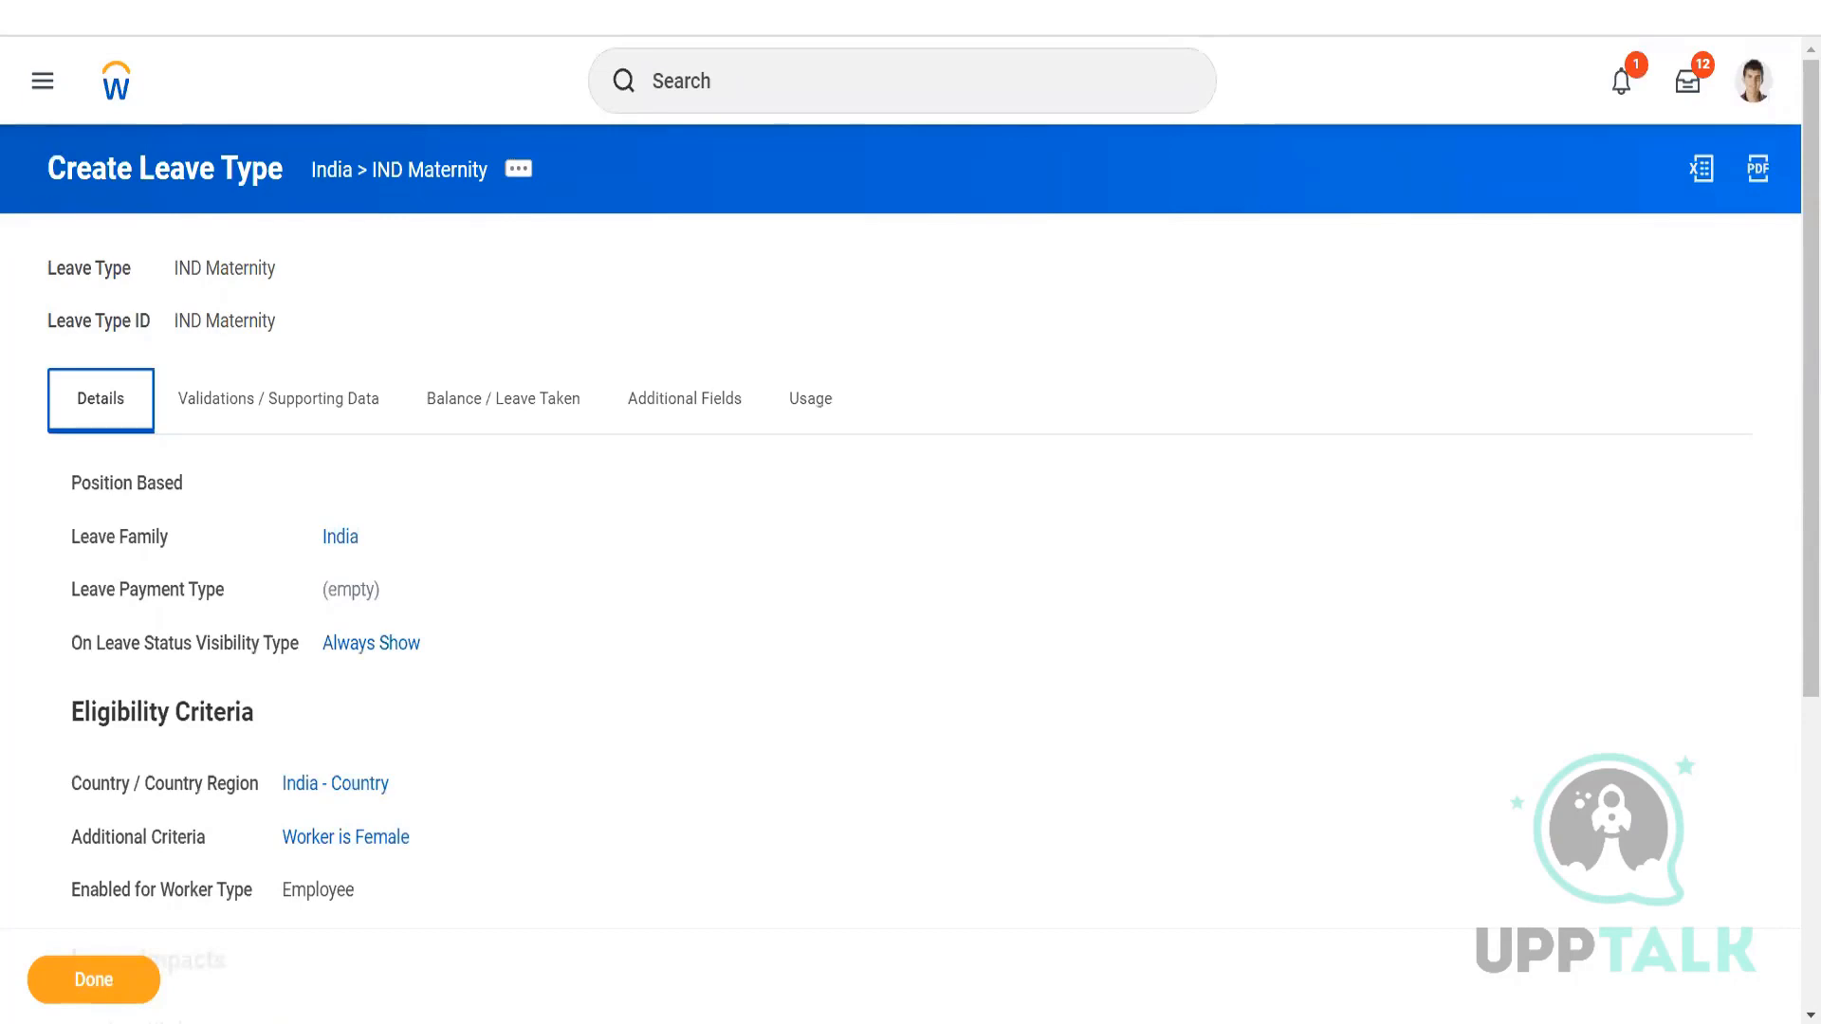
- Open the IND Maternity leave type for editing and try to mark it as inactive
{"action": "left_click", "coordinate": [518, 167]}
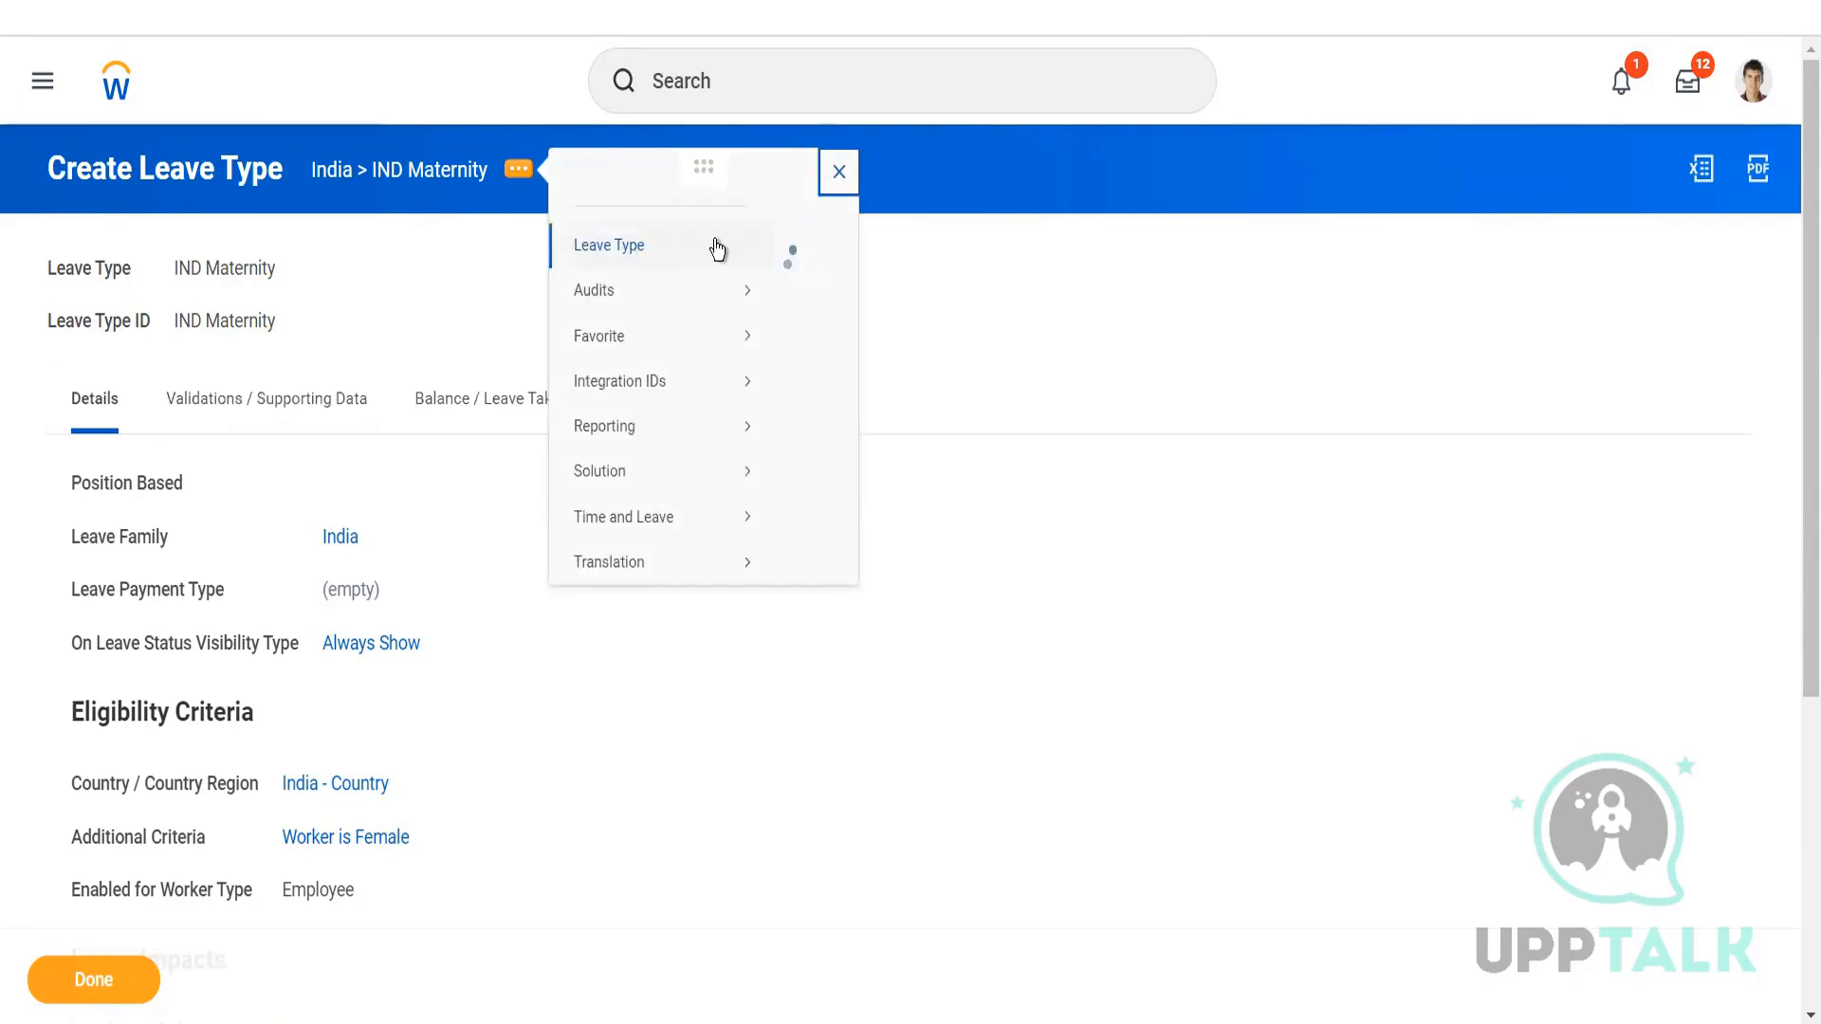
{"action": "mouse_move", "coordinate": [644, 282]}
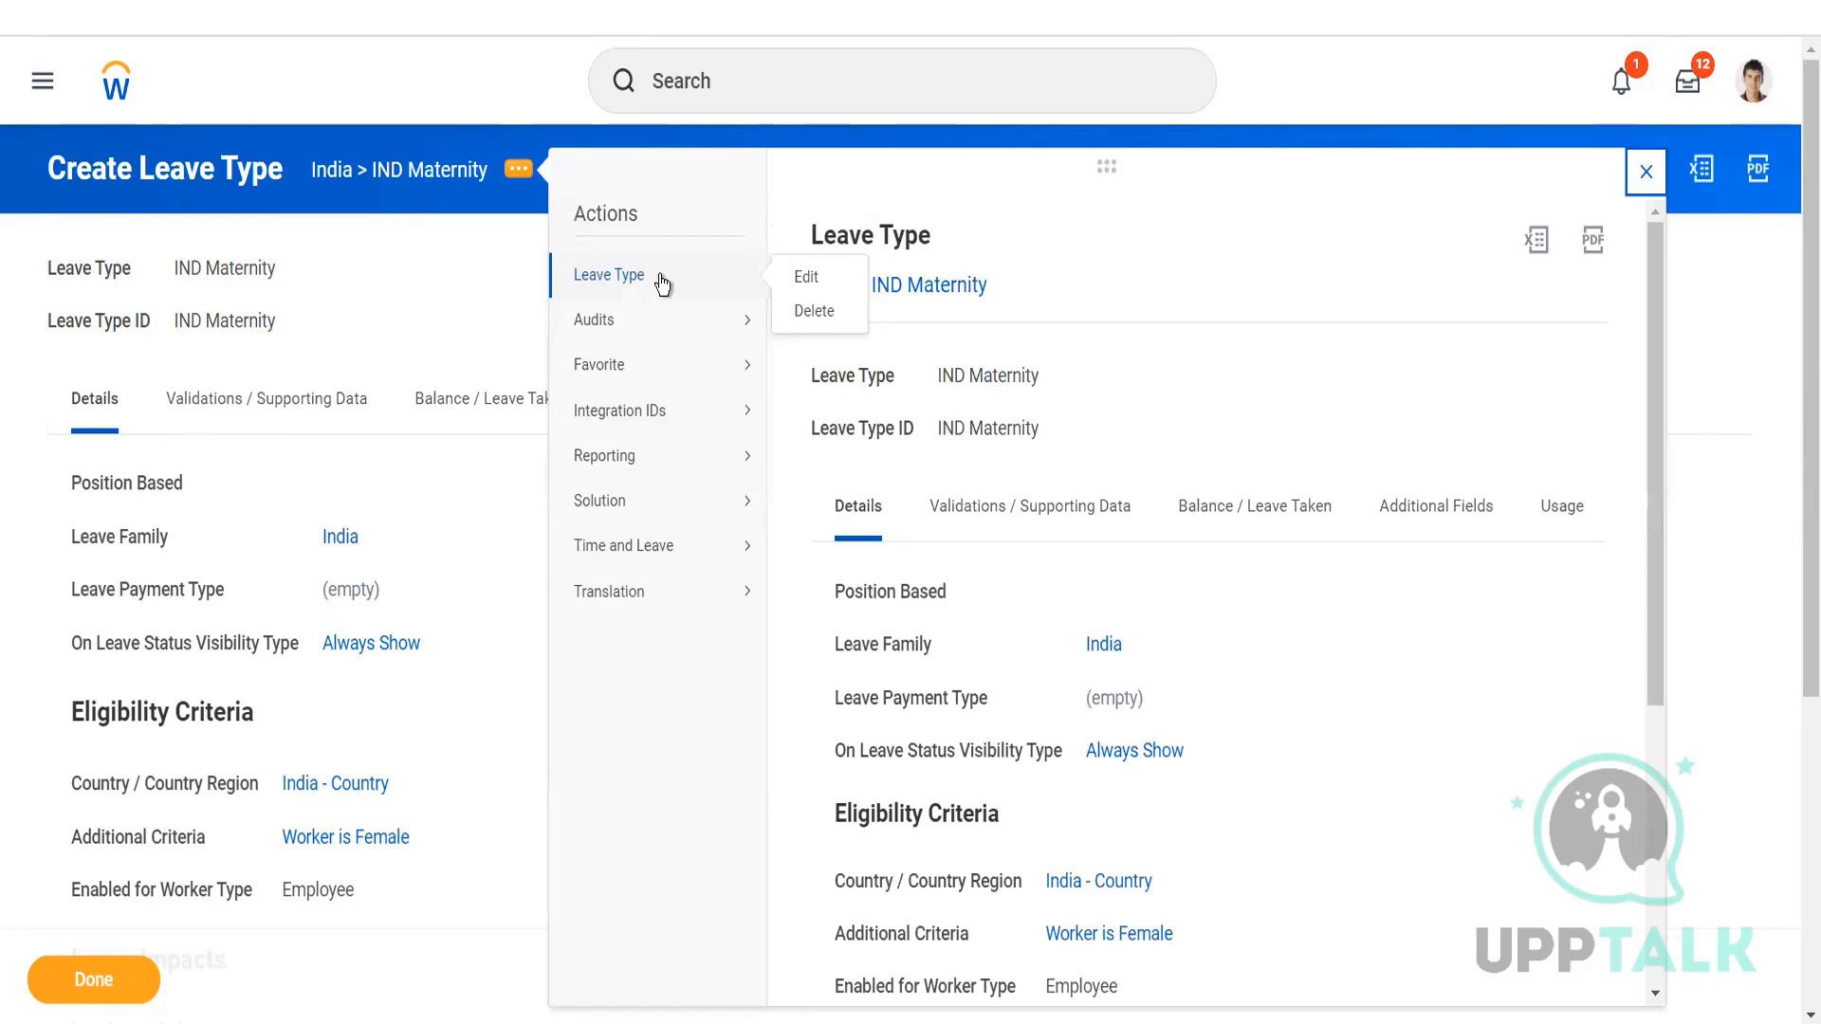
{"action": "left_click", "coordinate": [808, 278]}
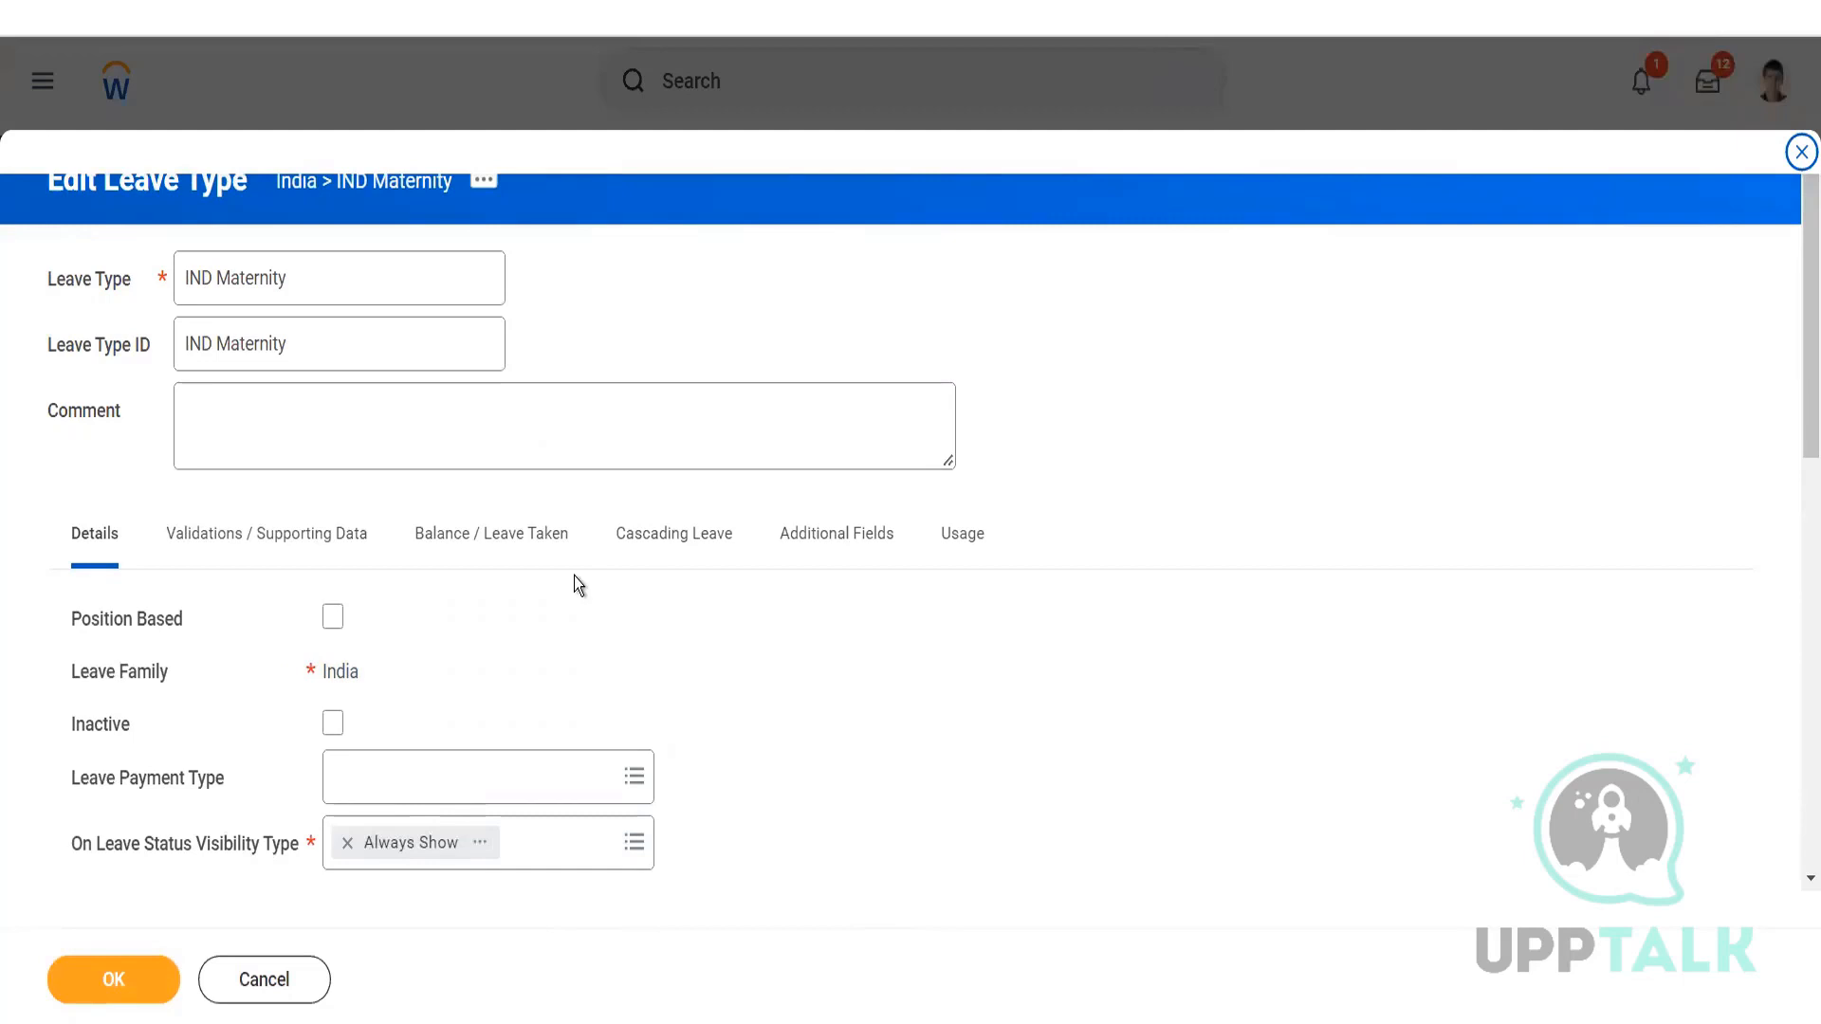
{"action": "left_click", "coordinate": [334, 723]}
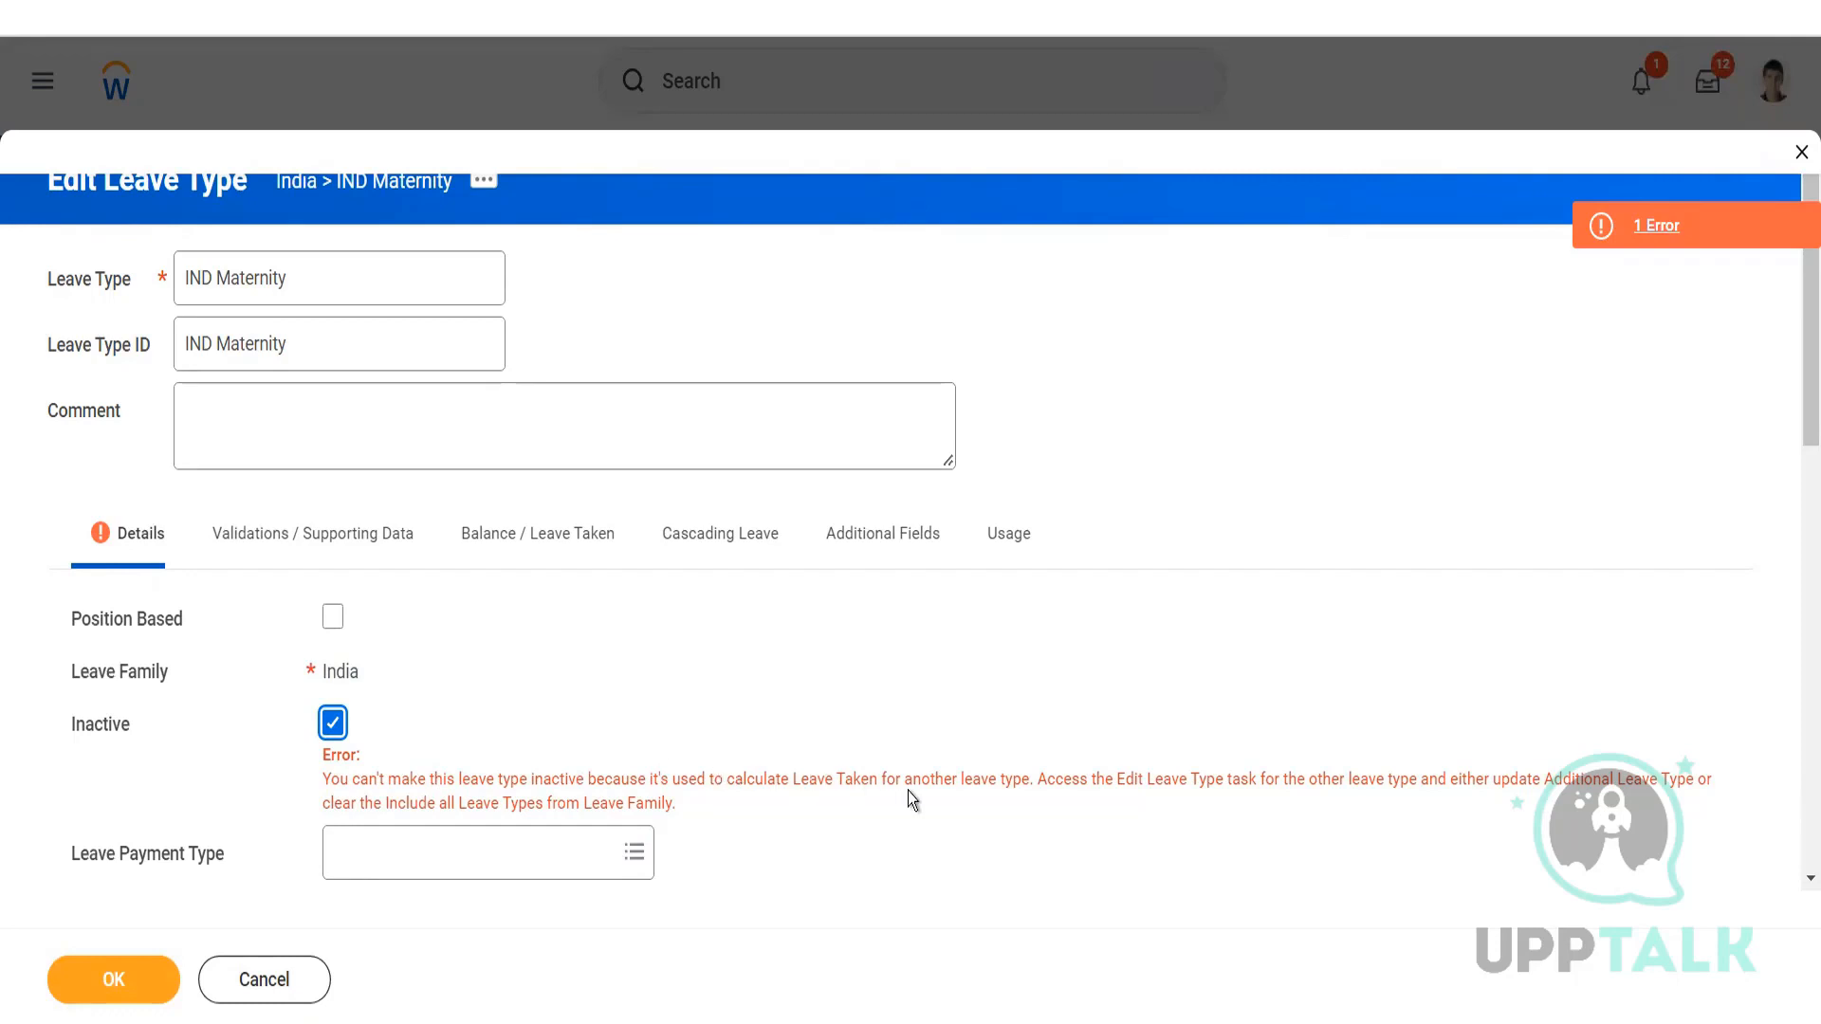
- Examine the leave type's balance tracking, entitlement, leave taken, validation and supporting data settings, and return to its details
{"action": "left_click", "coordinate": [473, 549]}
{"action": "scroll", "coordinate": [432, 561], "scroll_direction": "down", "scroll_amount": 5}
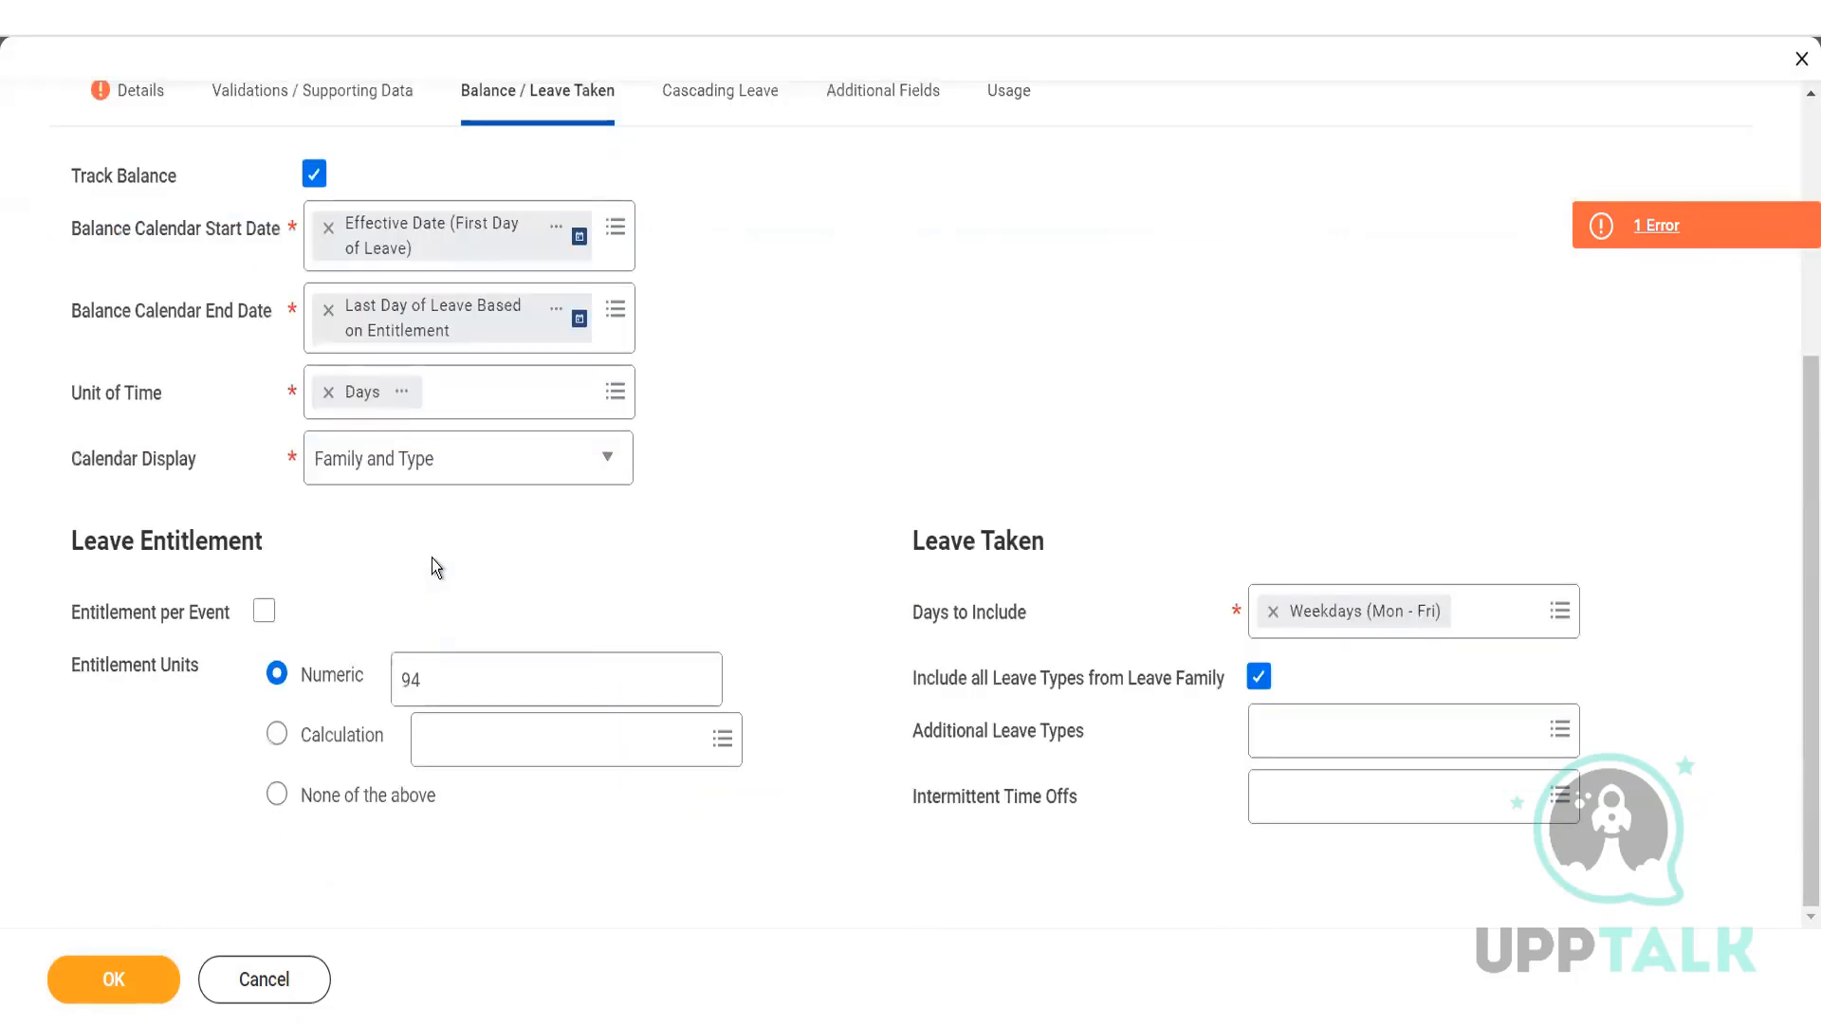
{"action": "scroll", "coordinate": [431, 560], "scroll_direction": "up", "scroll_amount": 3}
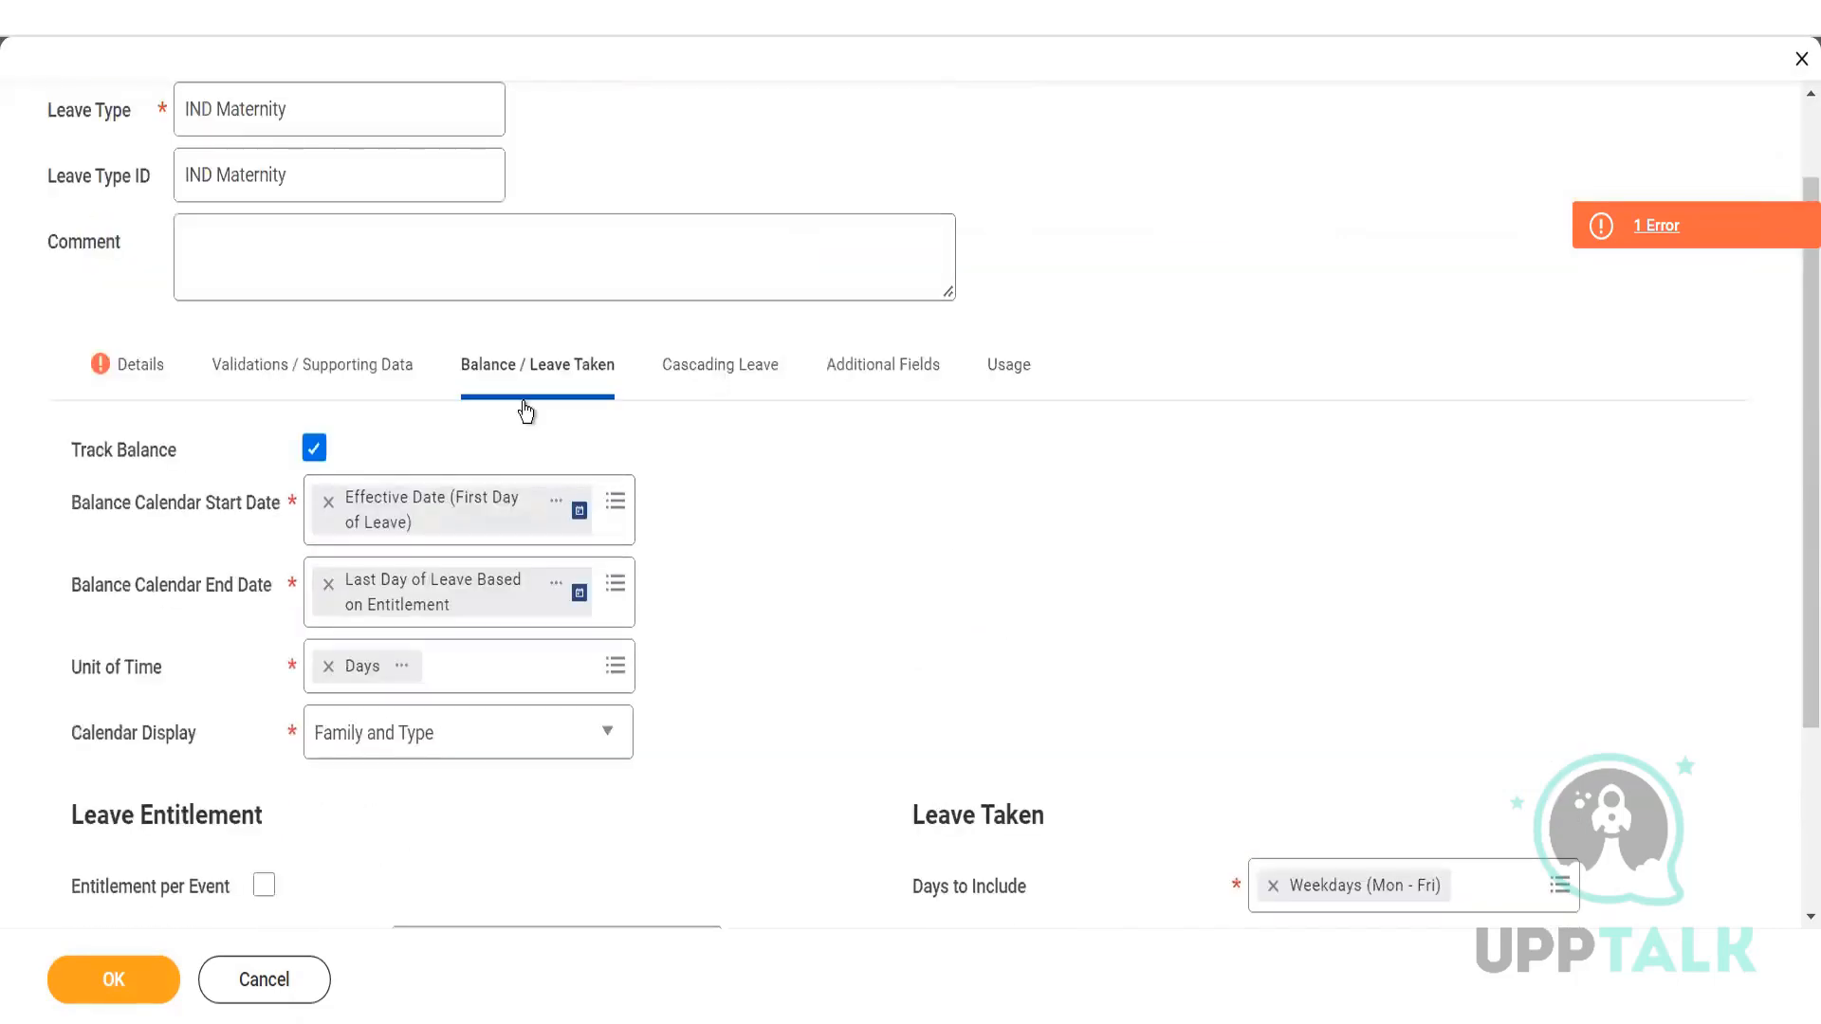
{"action": "left_click", "coordinate": [285, 366]}
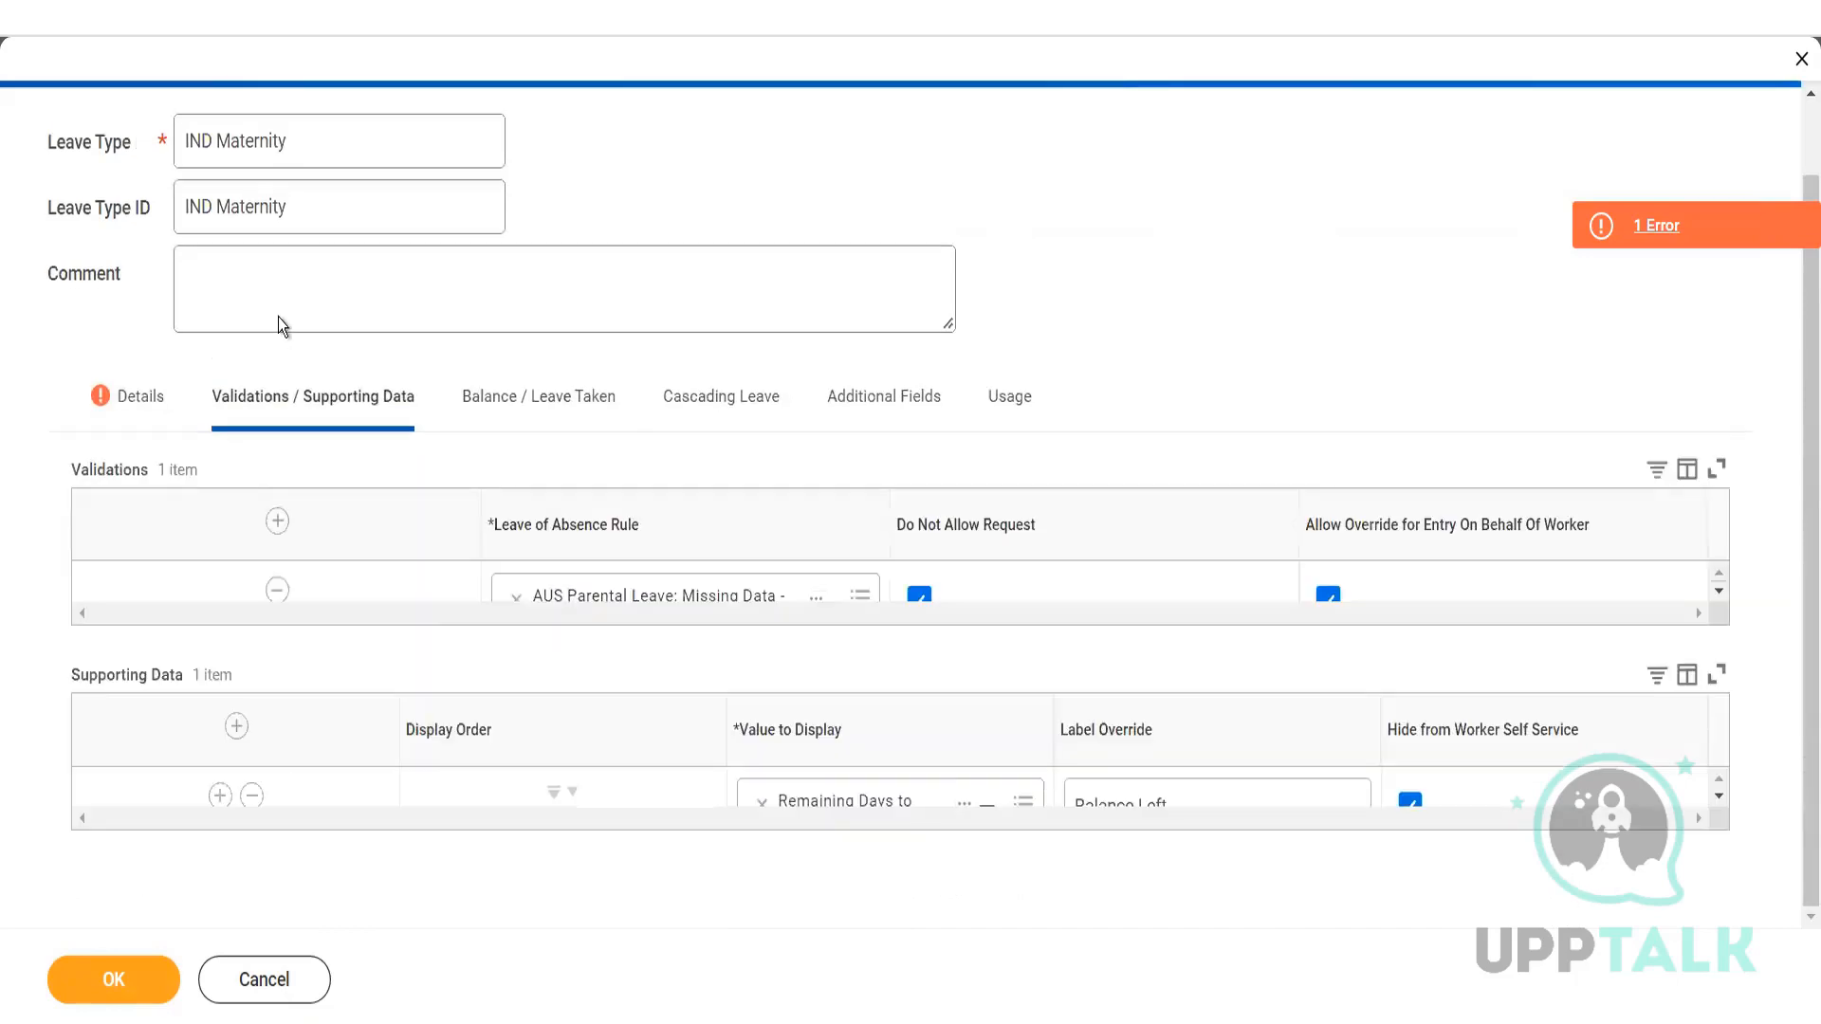
{"action": "left_click", "coordinate": [185, 576]}
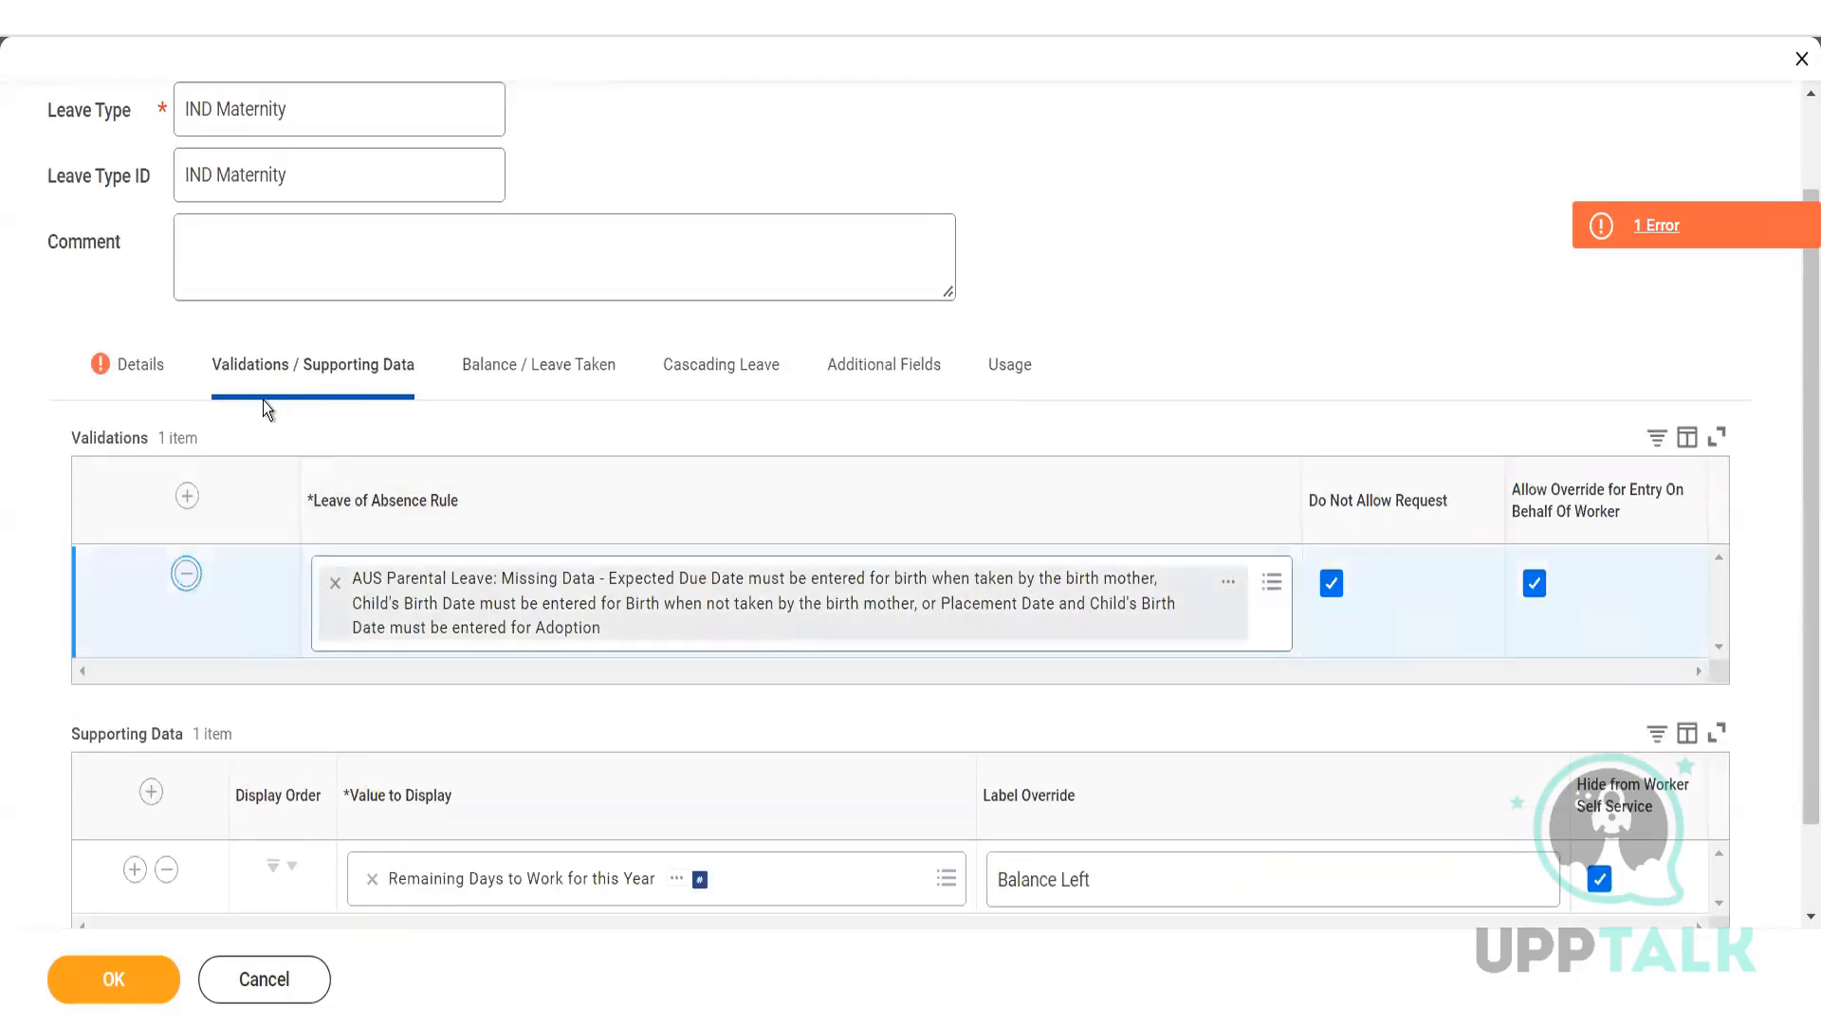
{"action": "left_click", "coordinate": [188, 379]}
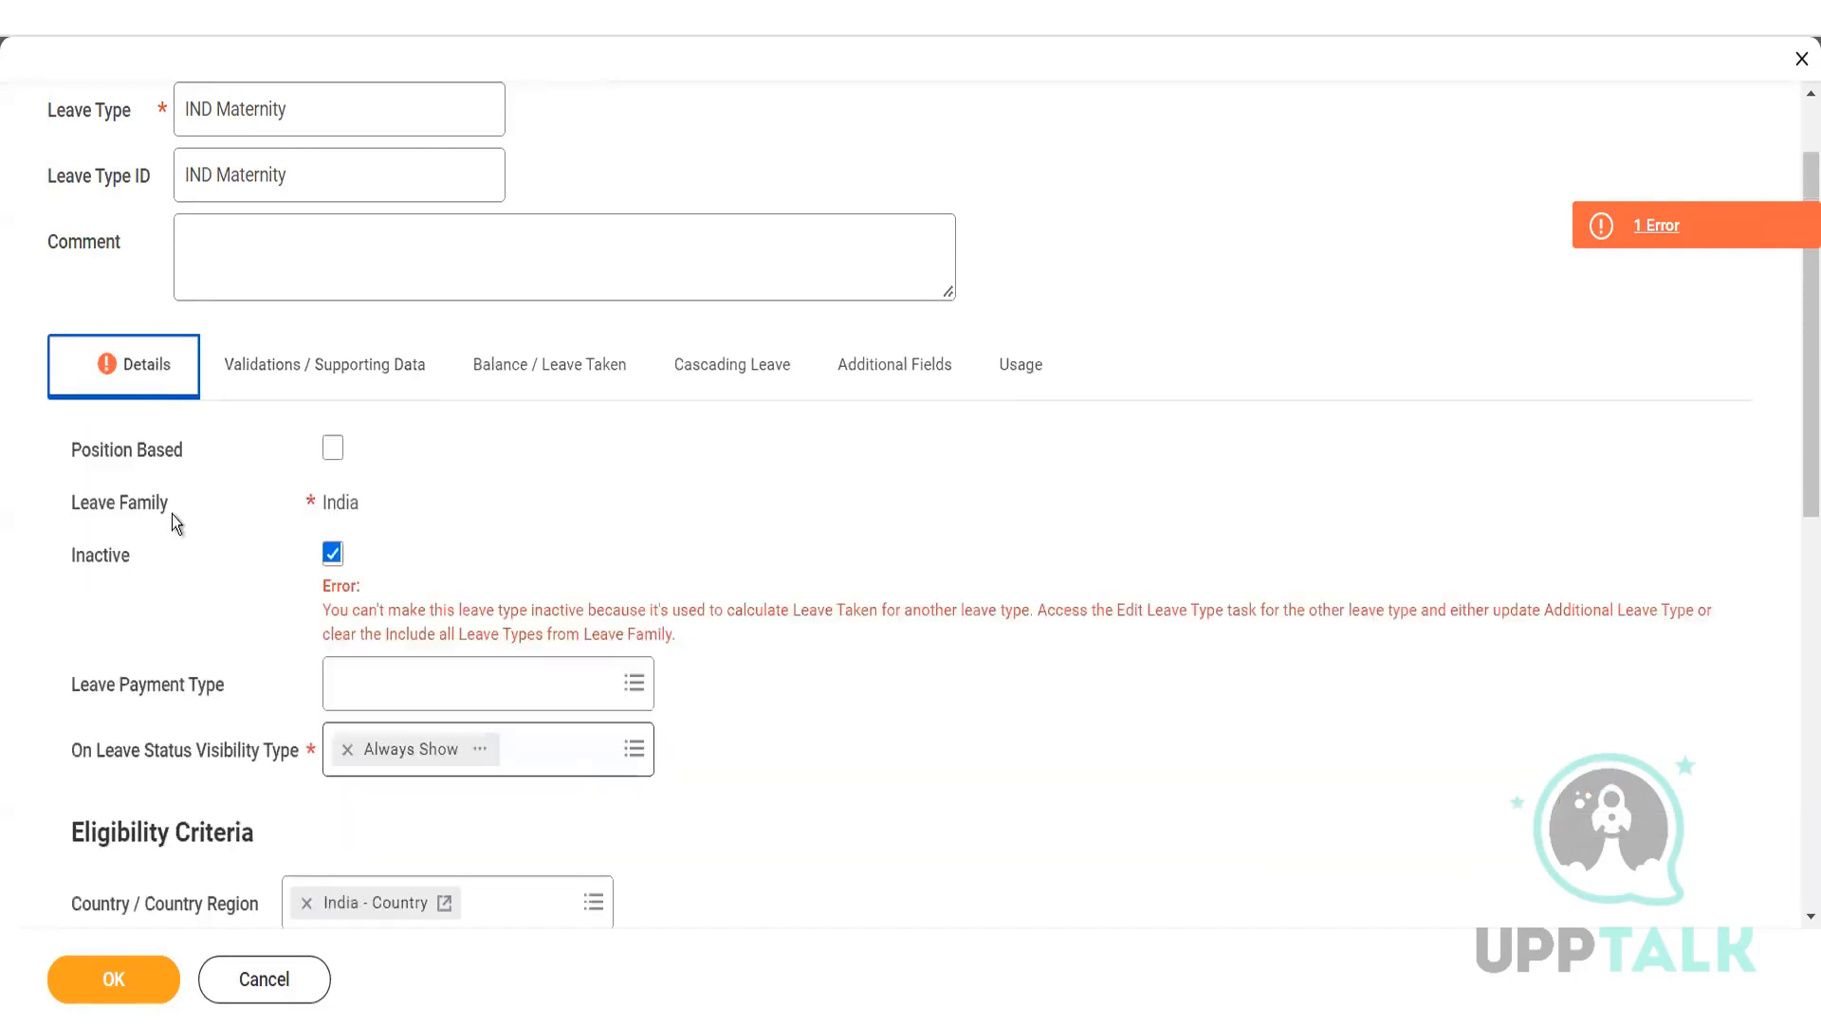
- Clear the Inactive option for the IND Maternity leave type, check its leave impacts and save it
{"action": "left_click", "coordinate": [333, 553]}
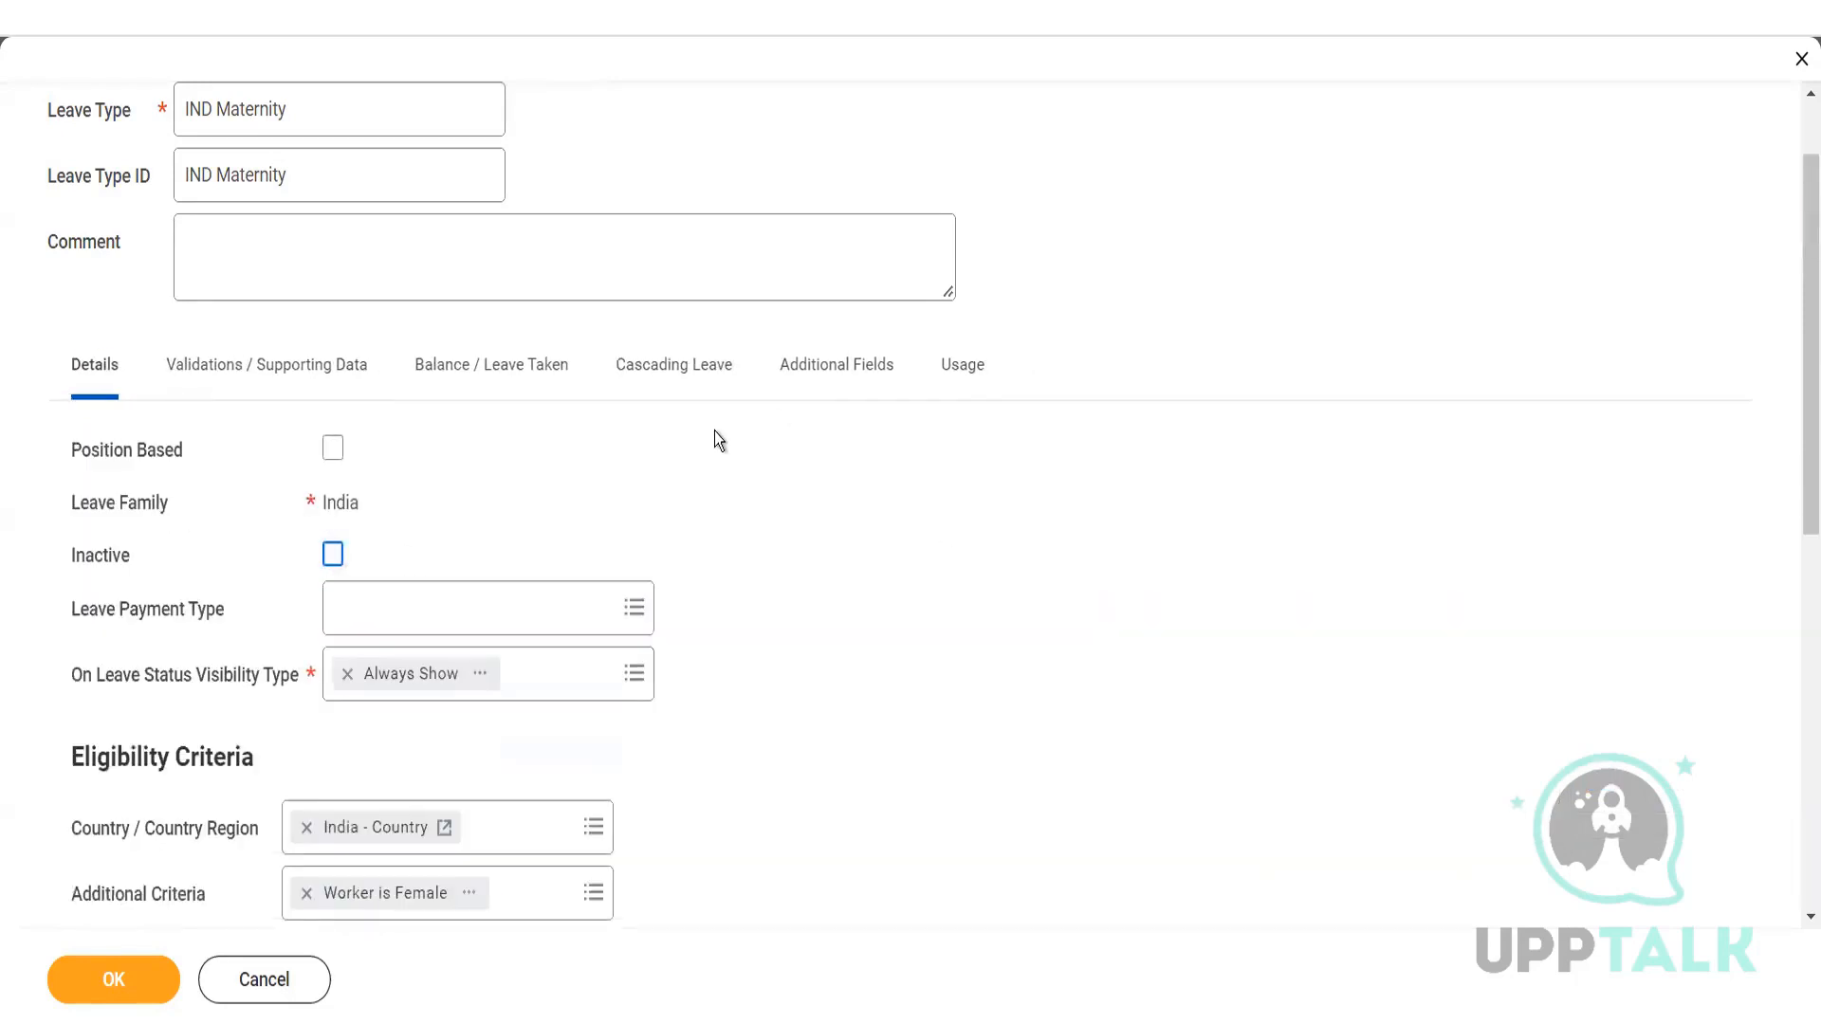
{"action": "scroll", "coordinate": [531, 537], "scroll_direction": "down", "scroll_amount": 8}
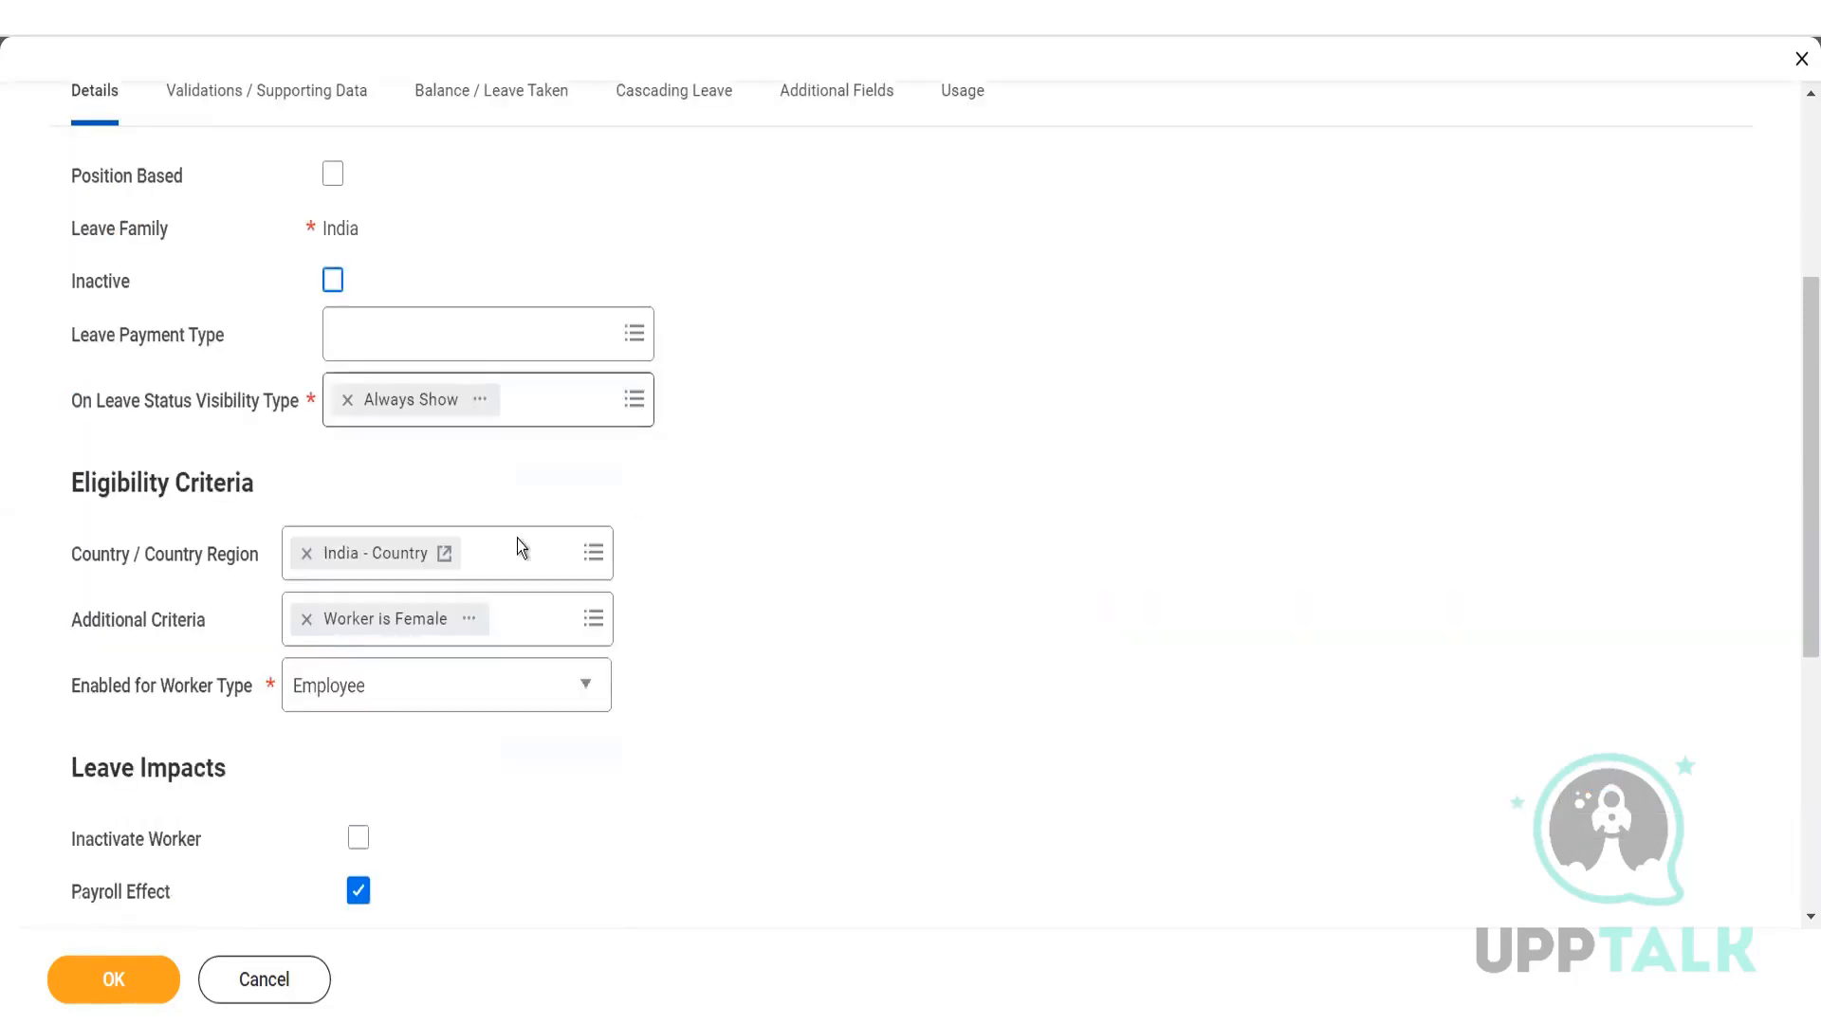
{"action": "left_click", "coordinate": [98, 962]}
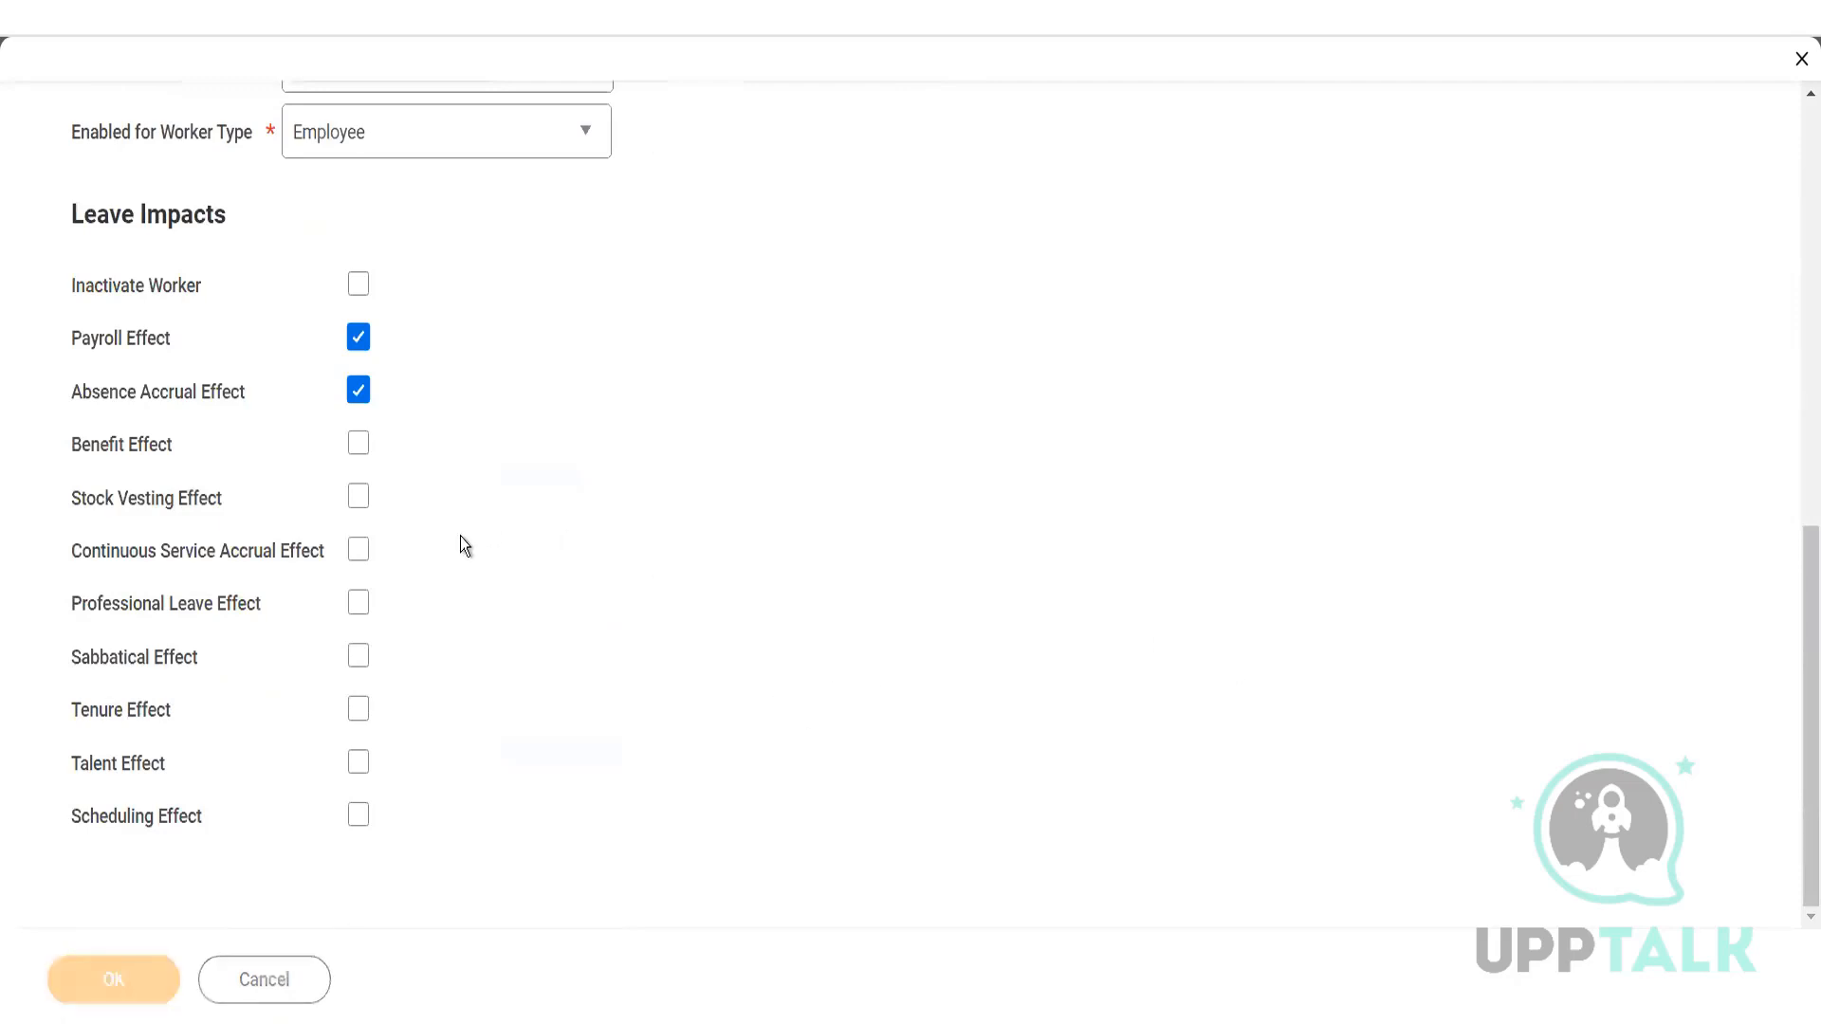